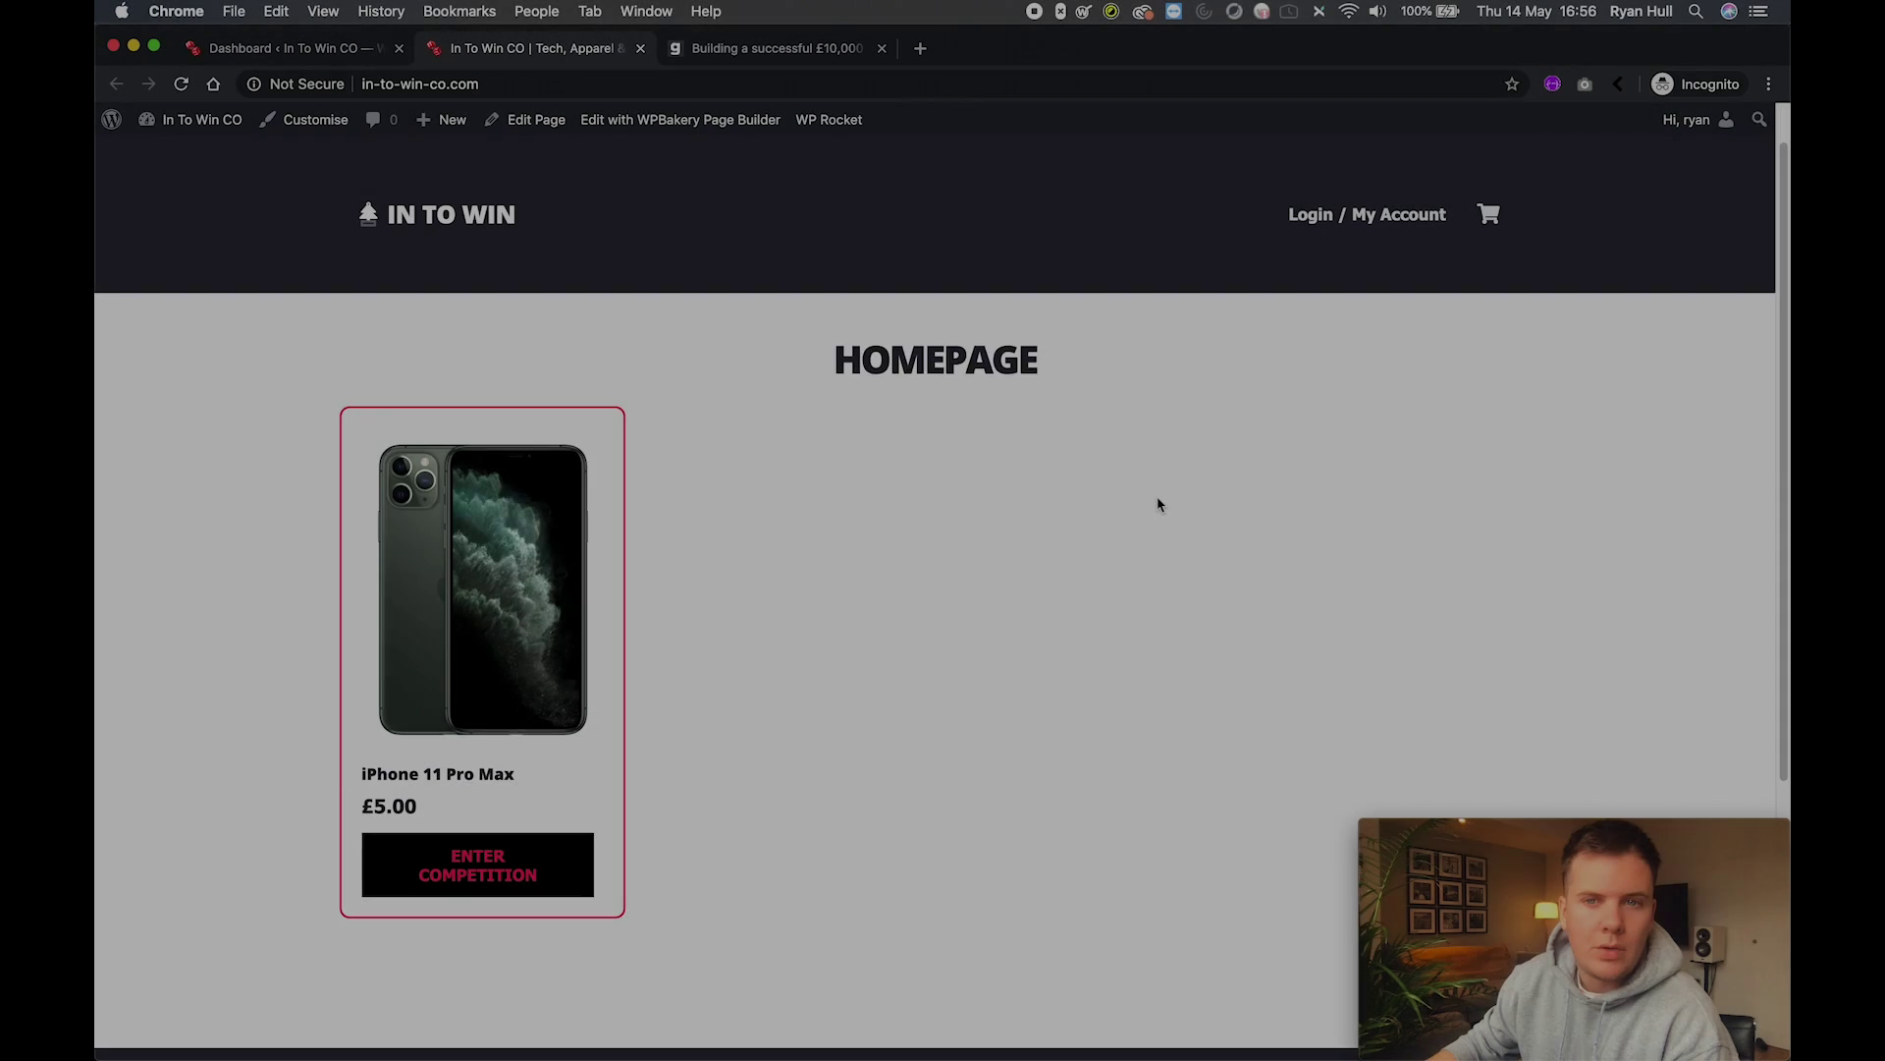
{"action": "scroll", "coordinate": [1158, 504], "scroll_direction": "down", "scroll_amount": 5}
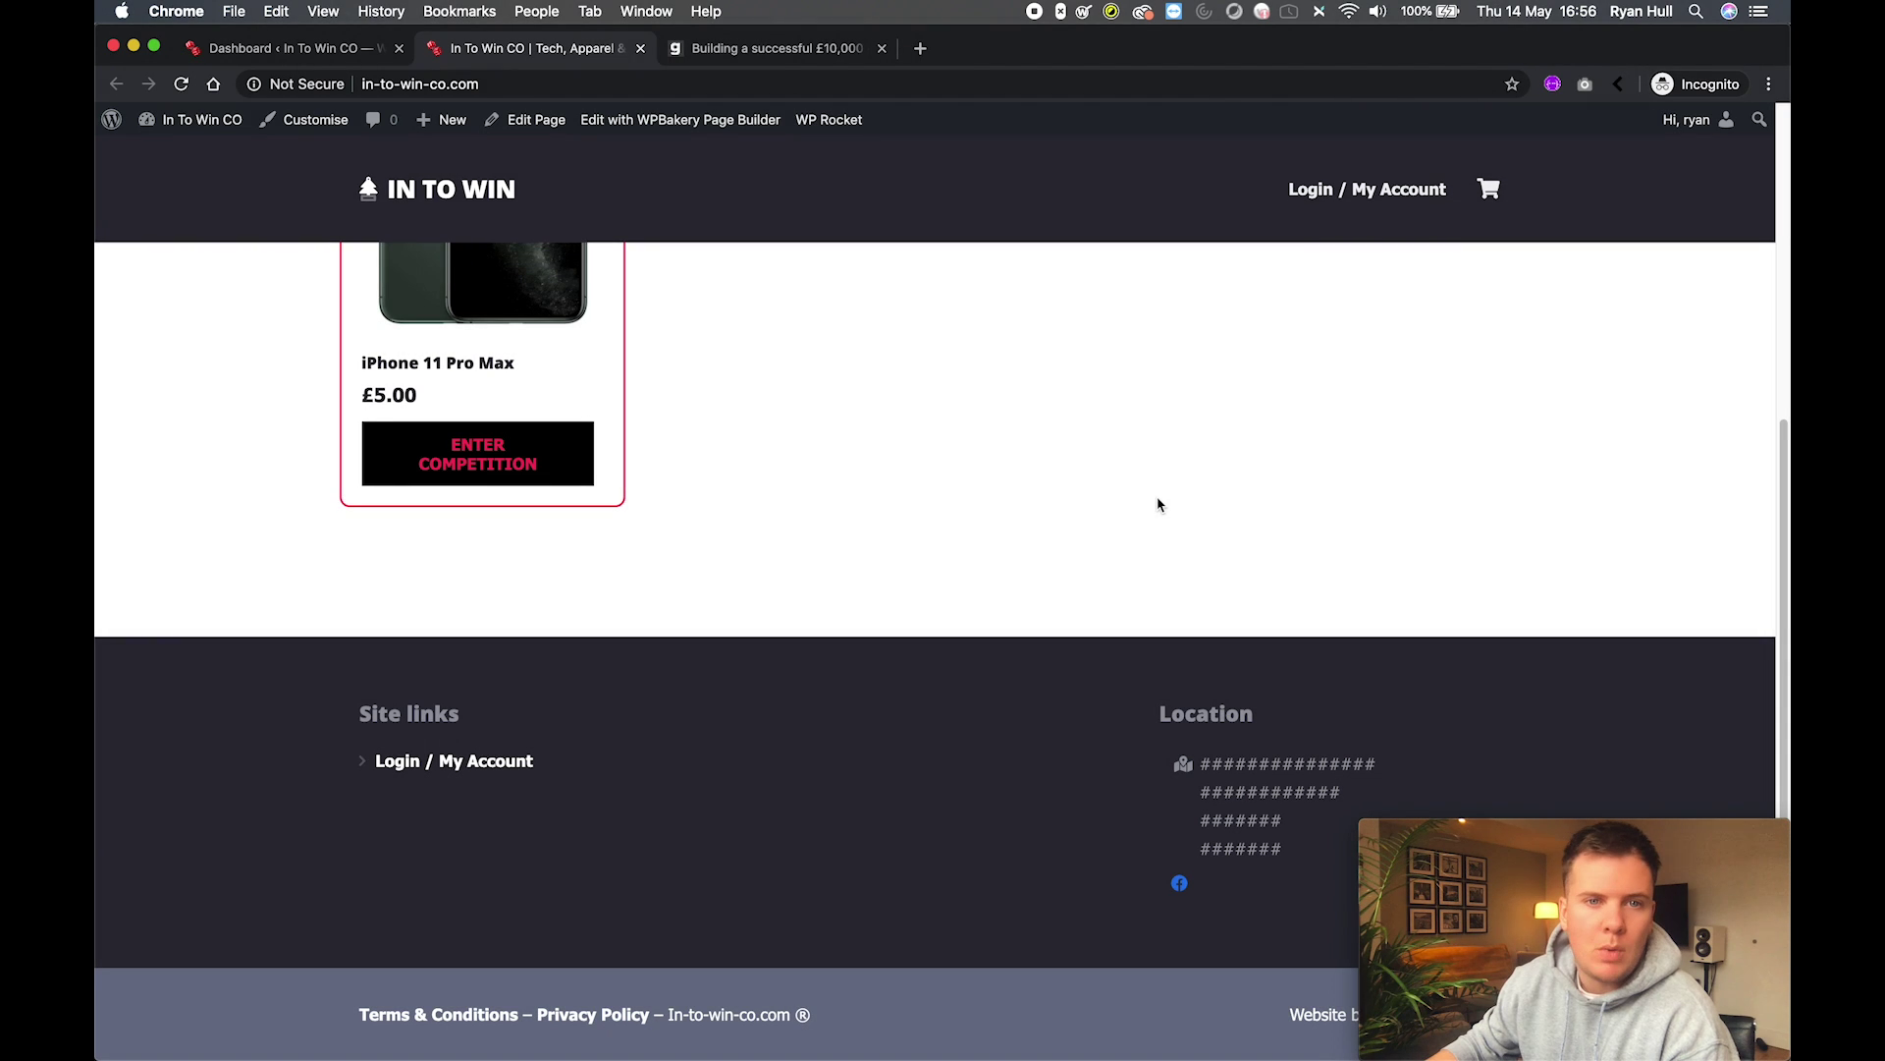
{"action": "scroll", "coordinate": [1159, 504], "scroll_direction": "up", "scroll_amount": 5}
{"action": "scroll", "coordinate": [1158, 503], "scroll_direction": "down", "scroll_amount": 3}
{"action": "scroll", "coordinate": [1158, 504], "scroll_direction": "up", "scroll_amount": 3}
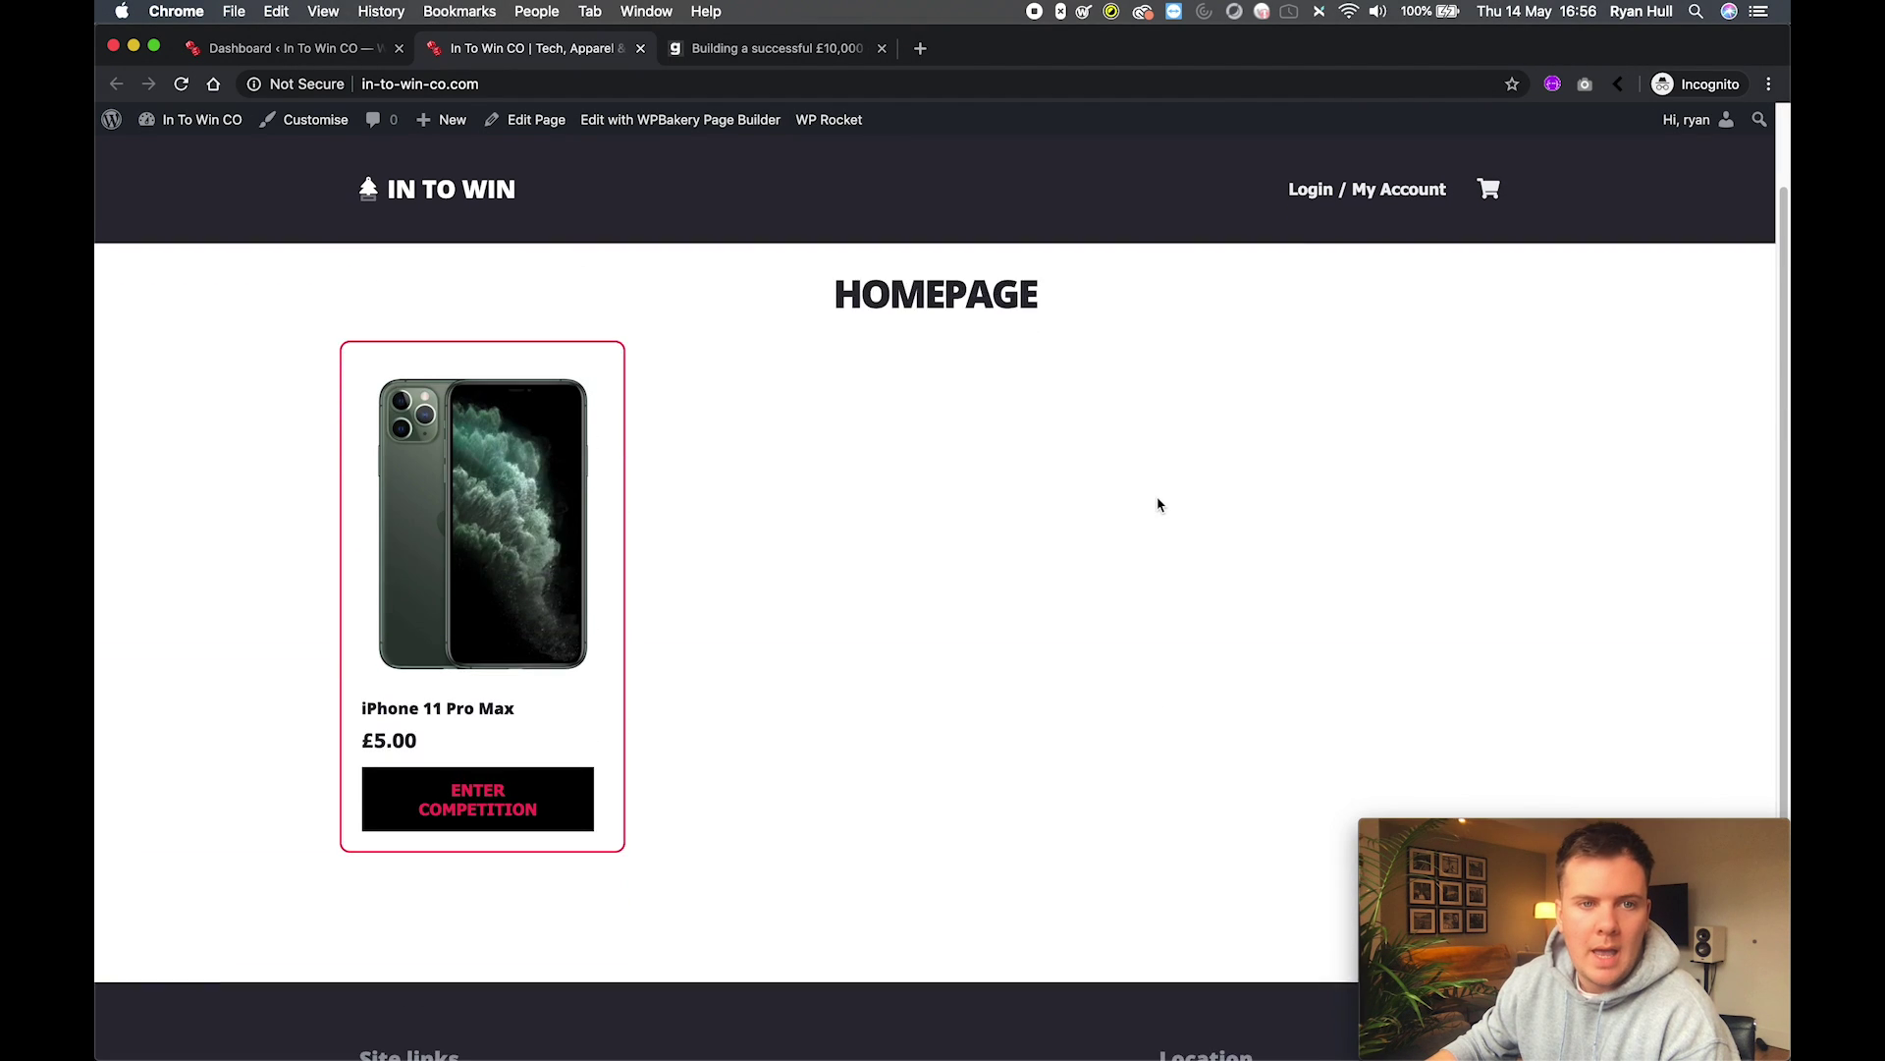
{"action": "scroll", "coordinate": [1158, 504], "scroll_direction": "up", "scroll_amount": 1}
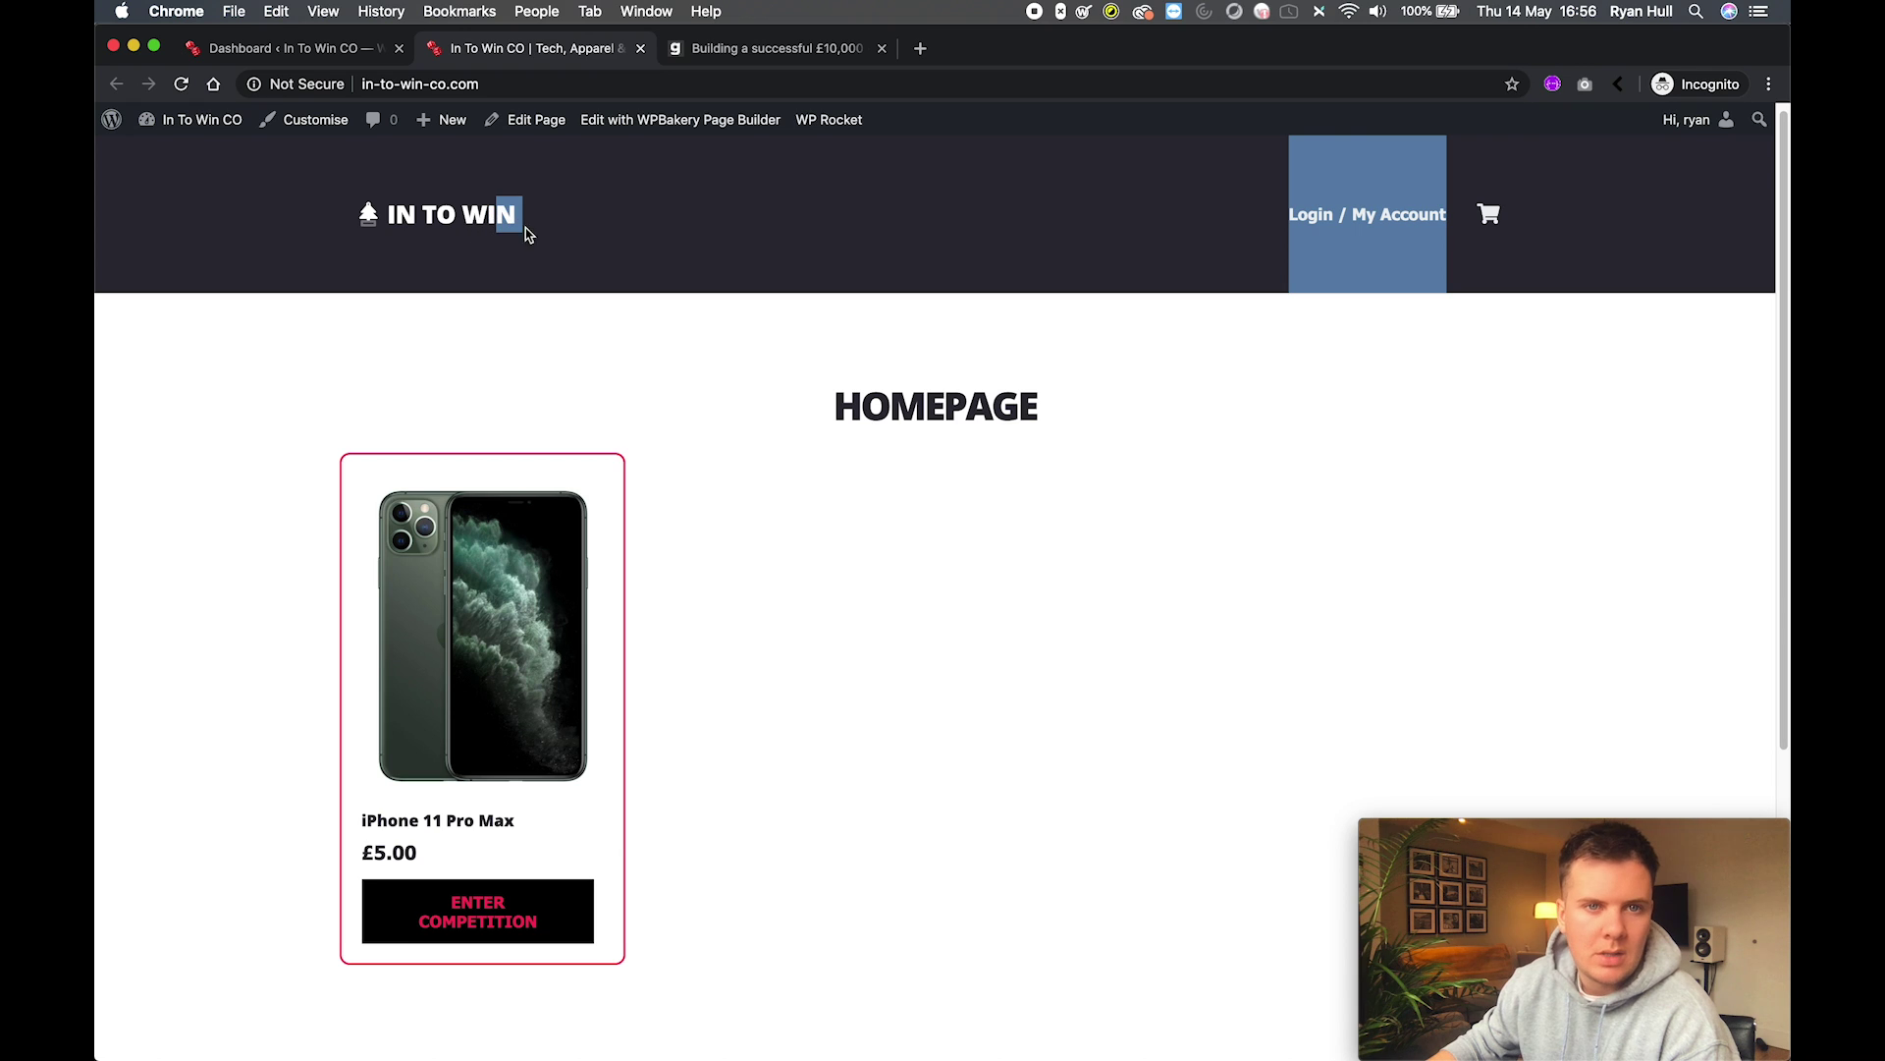
{"action": "double_click", "coordinate": [881, 409]}
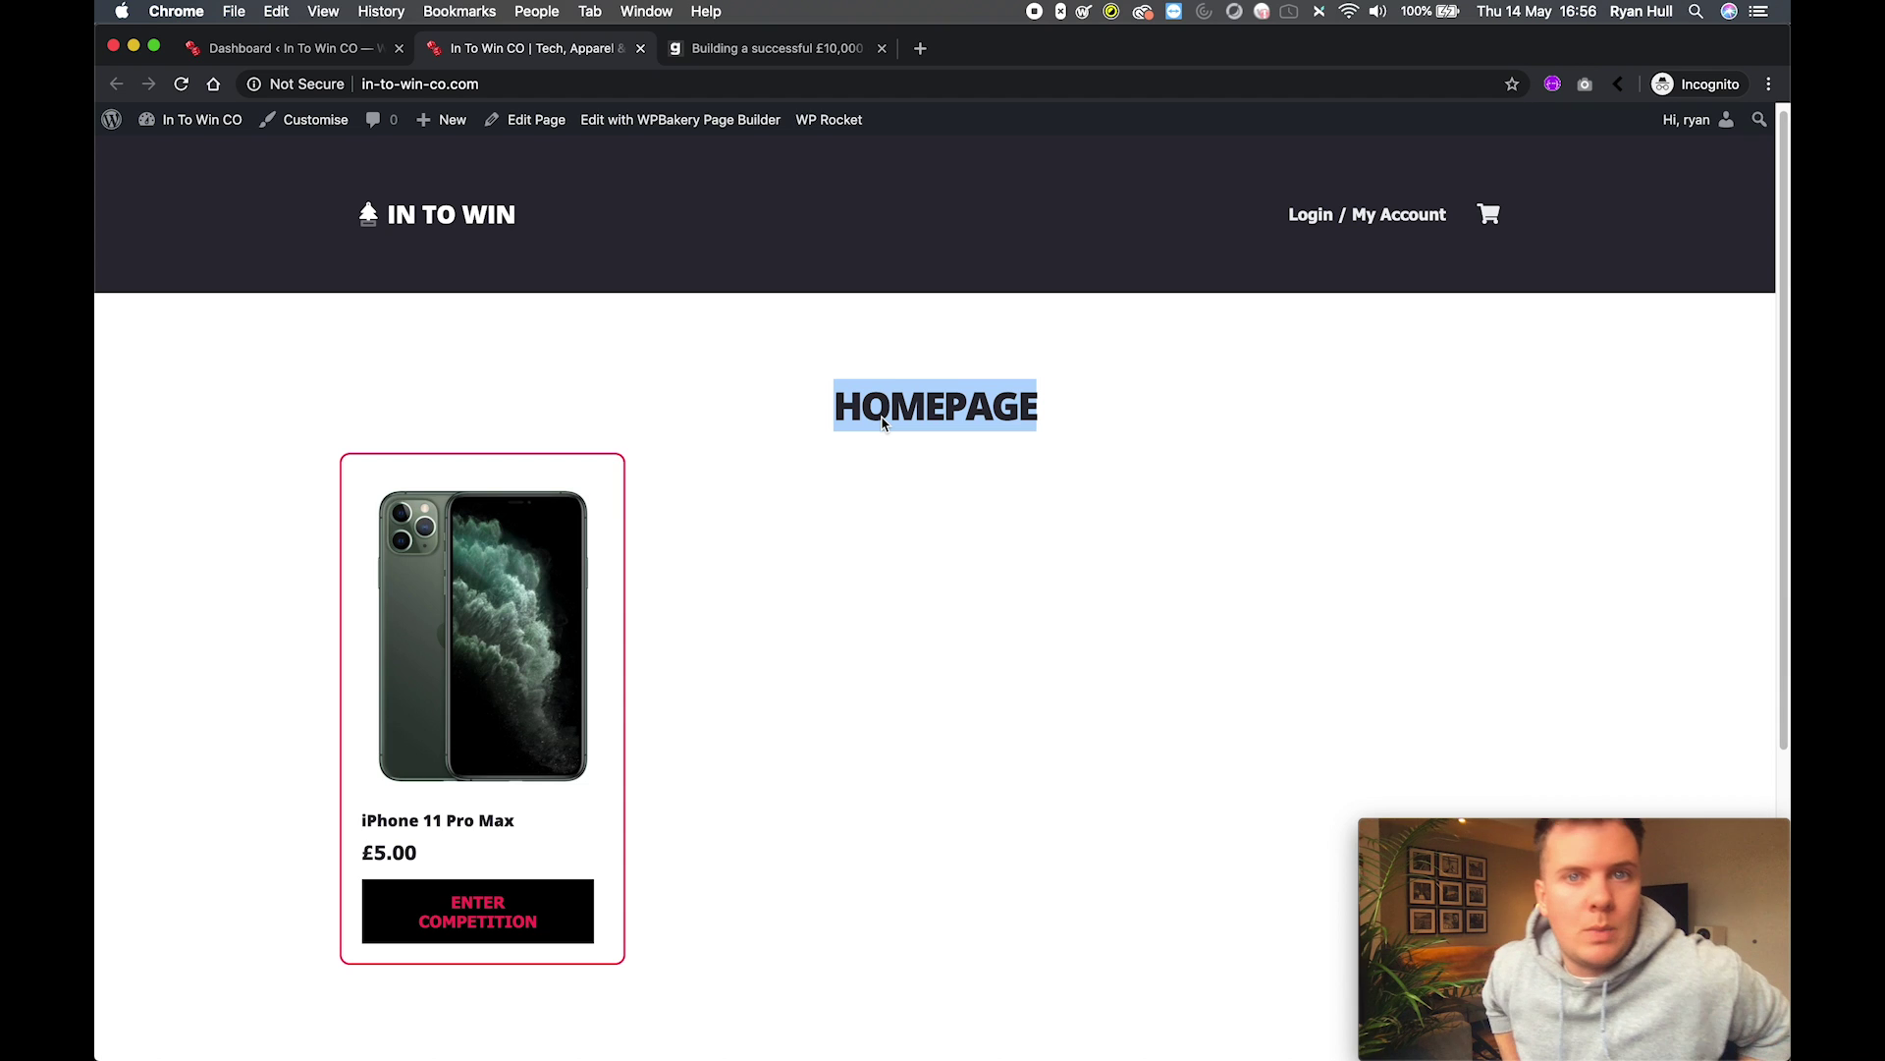
{"action": "left_click", "coordinate": [708, 312]}
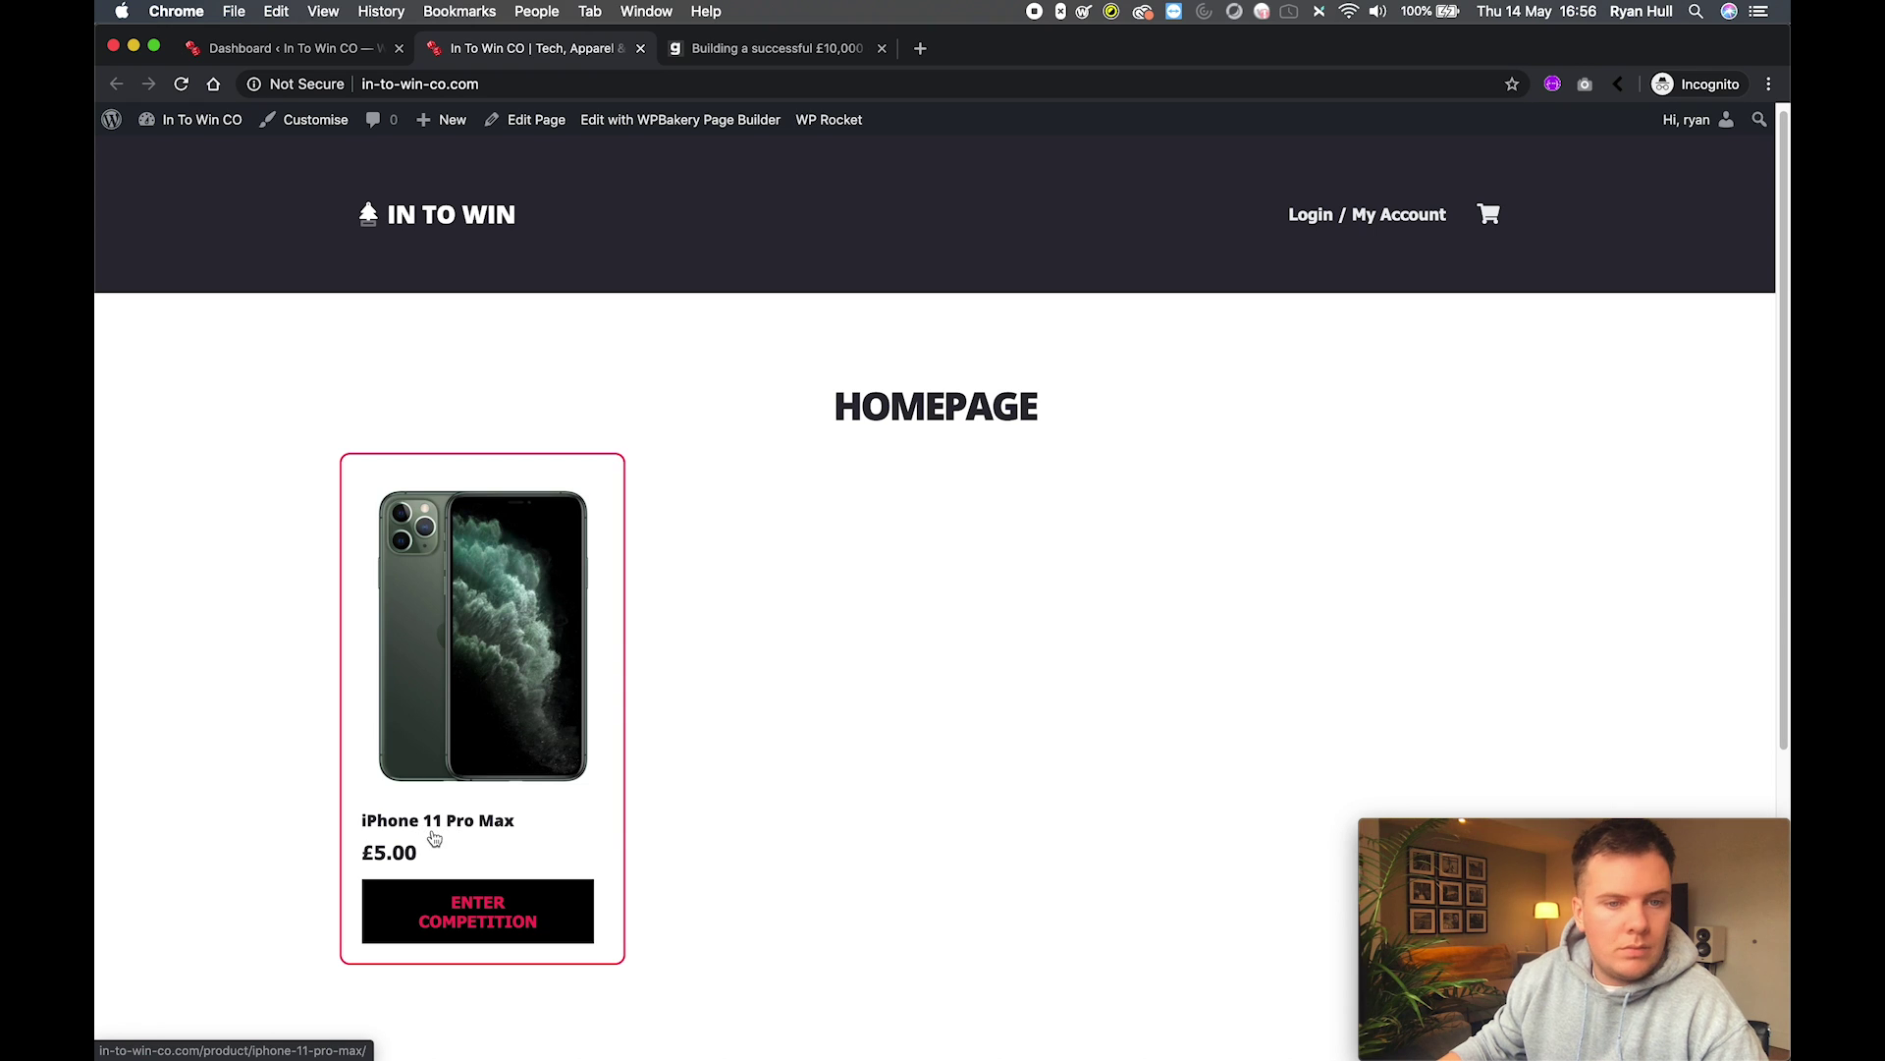
Open the iPhone 11 Pro Max competition page and browse its gallery images.
{"action": "left_click", "coordinate": [468, 922]}
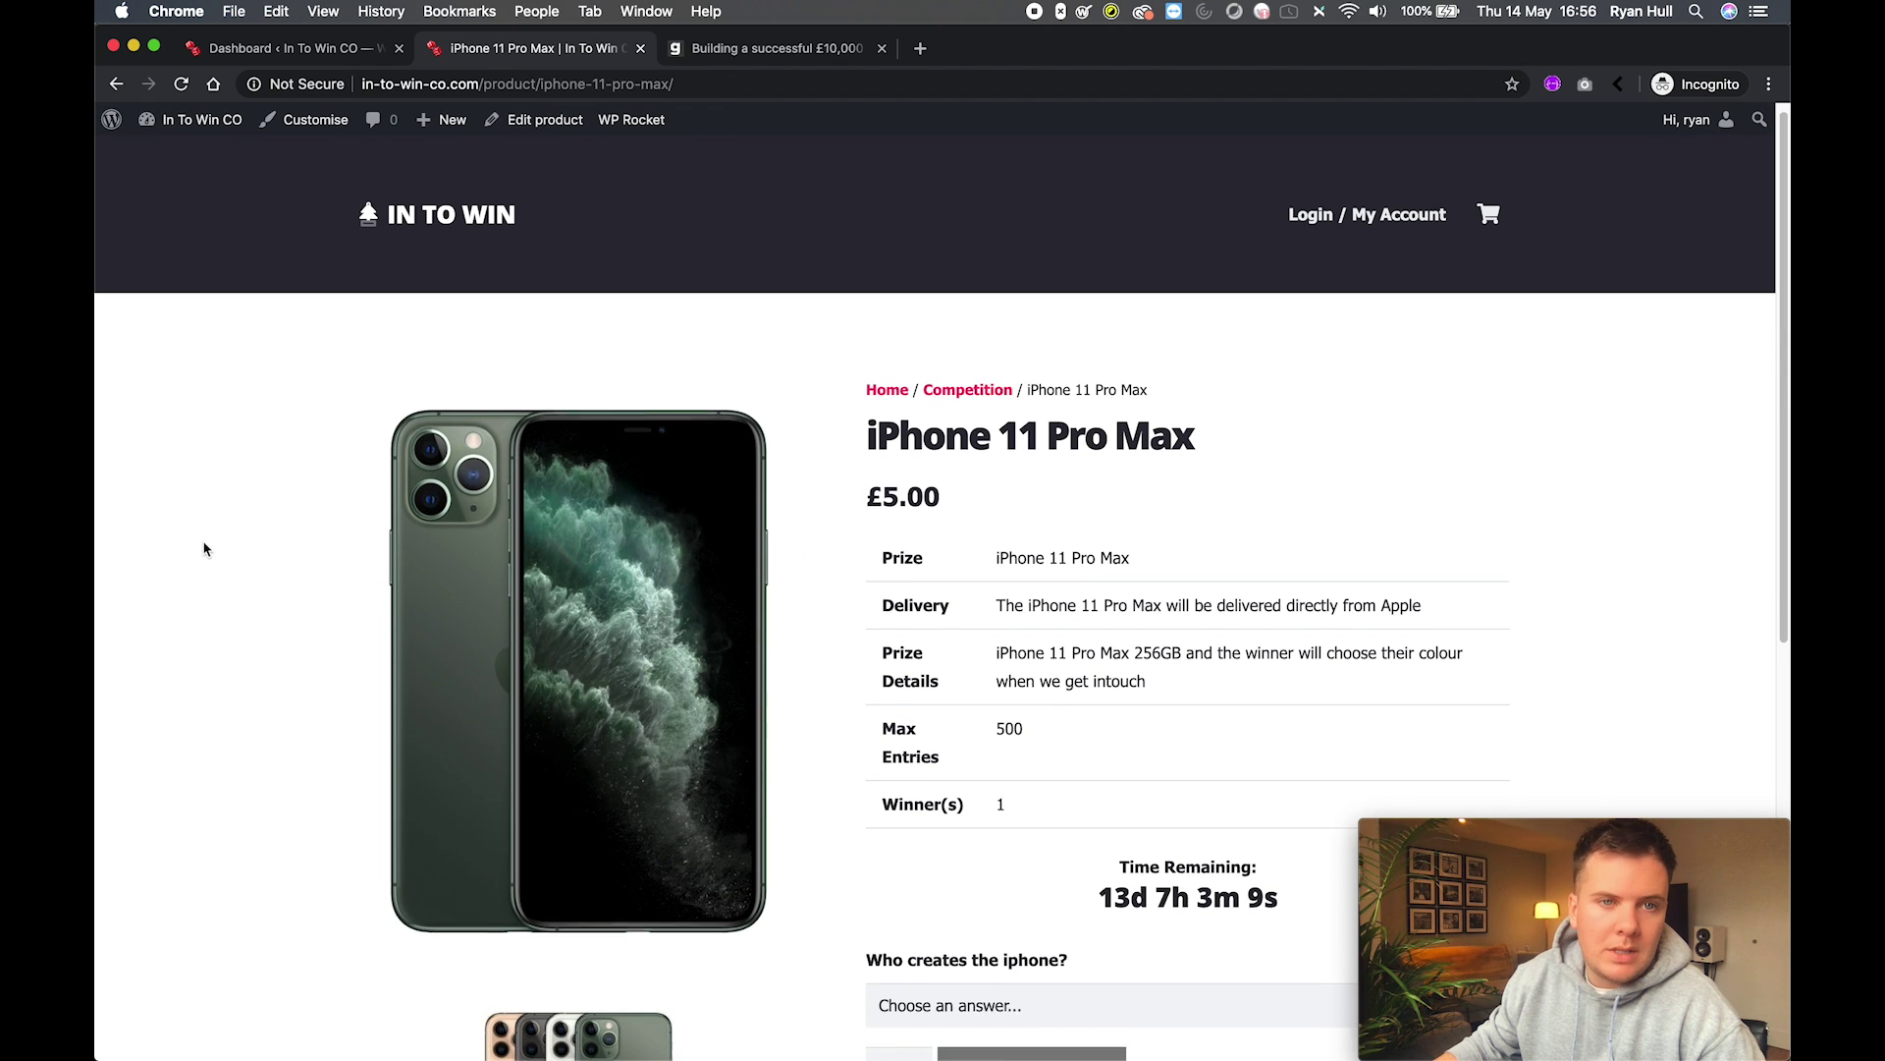
{"action": "scroll", "coordinate": [251, 547], "scroll_direction": "down", "scroll_amount": 5}
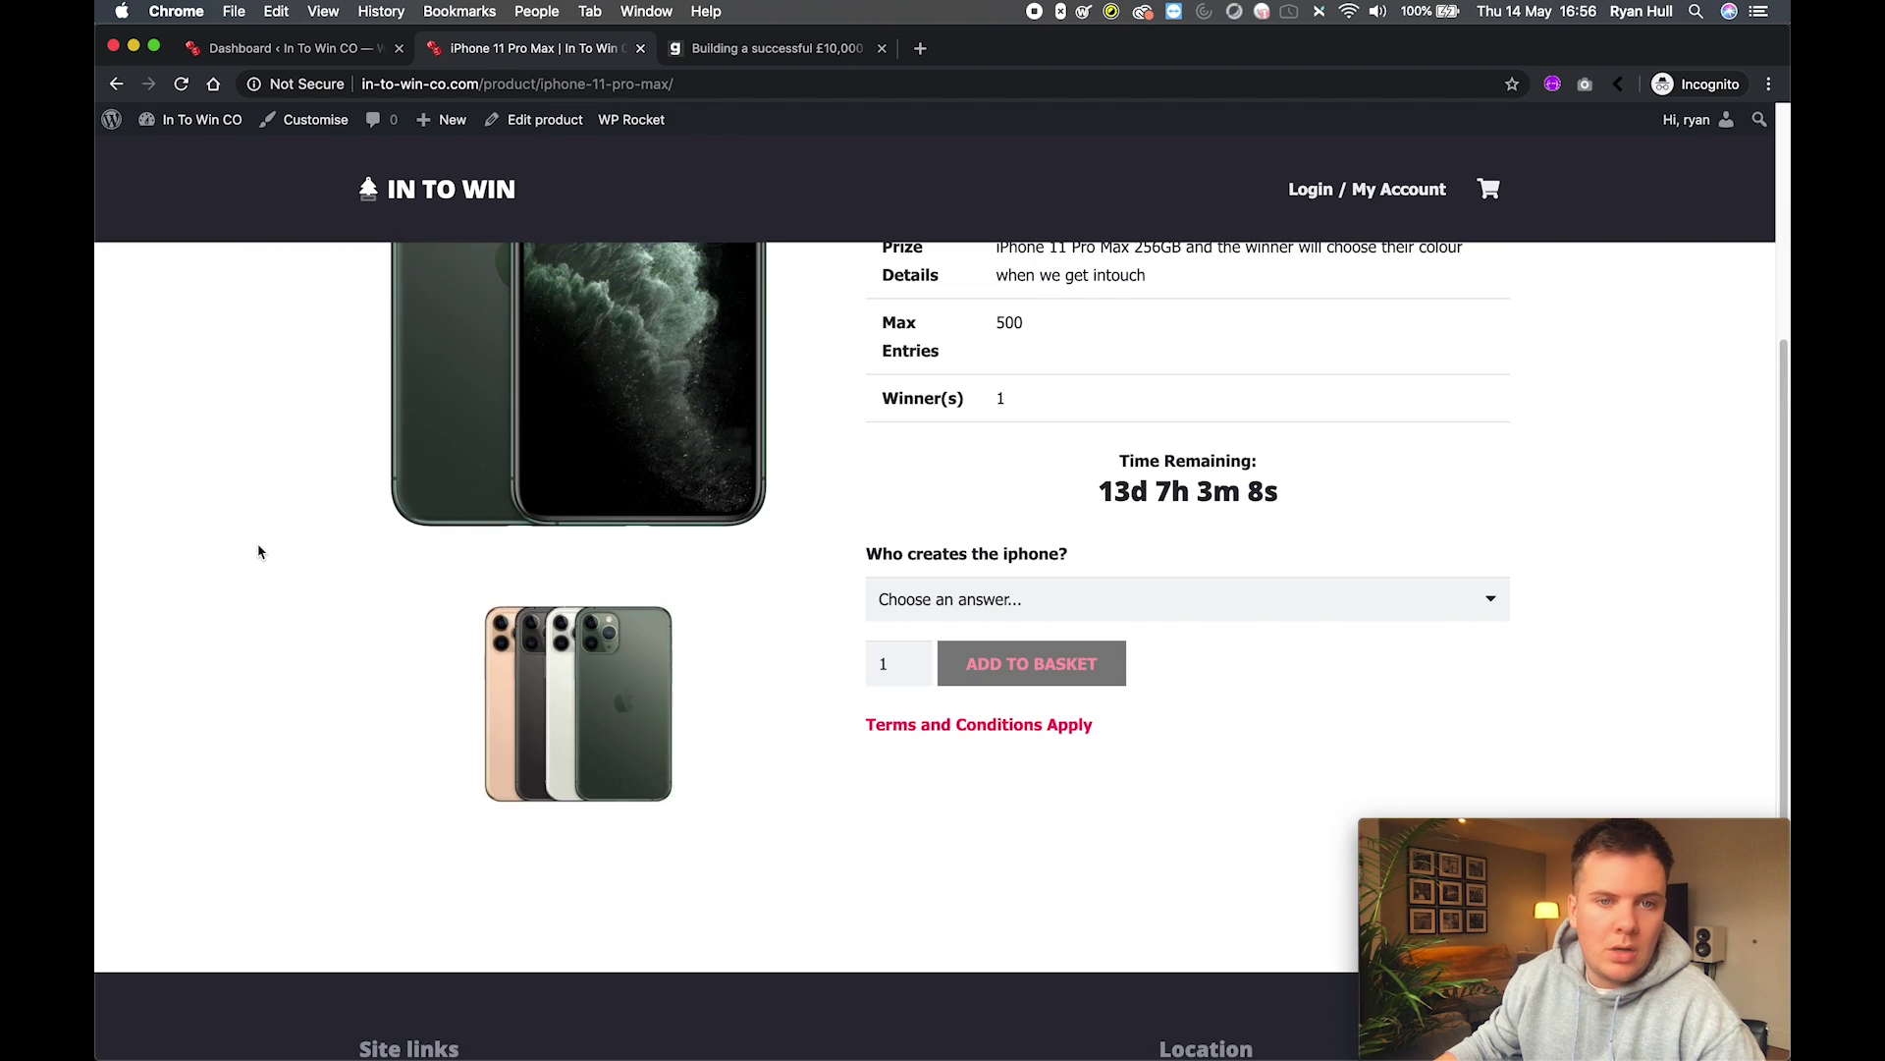
{"action": "left_click", "coordinate": [555, 661]}
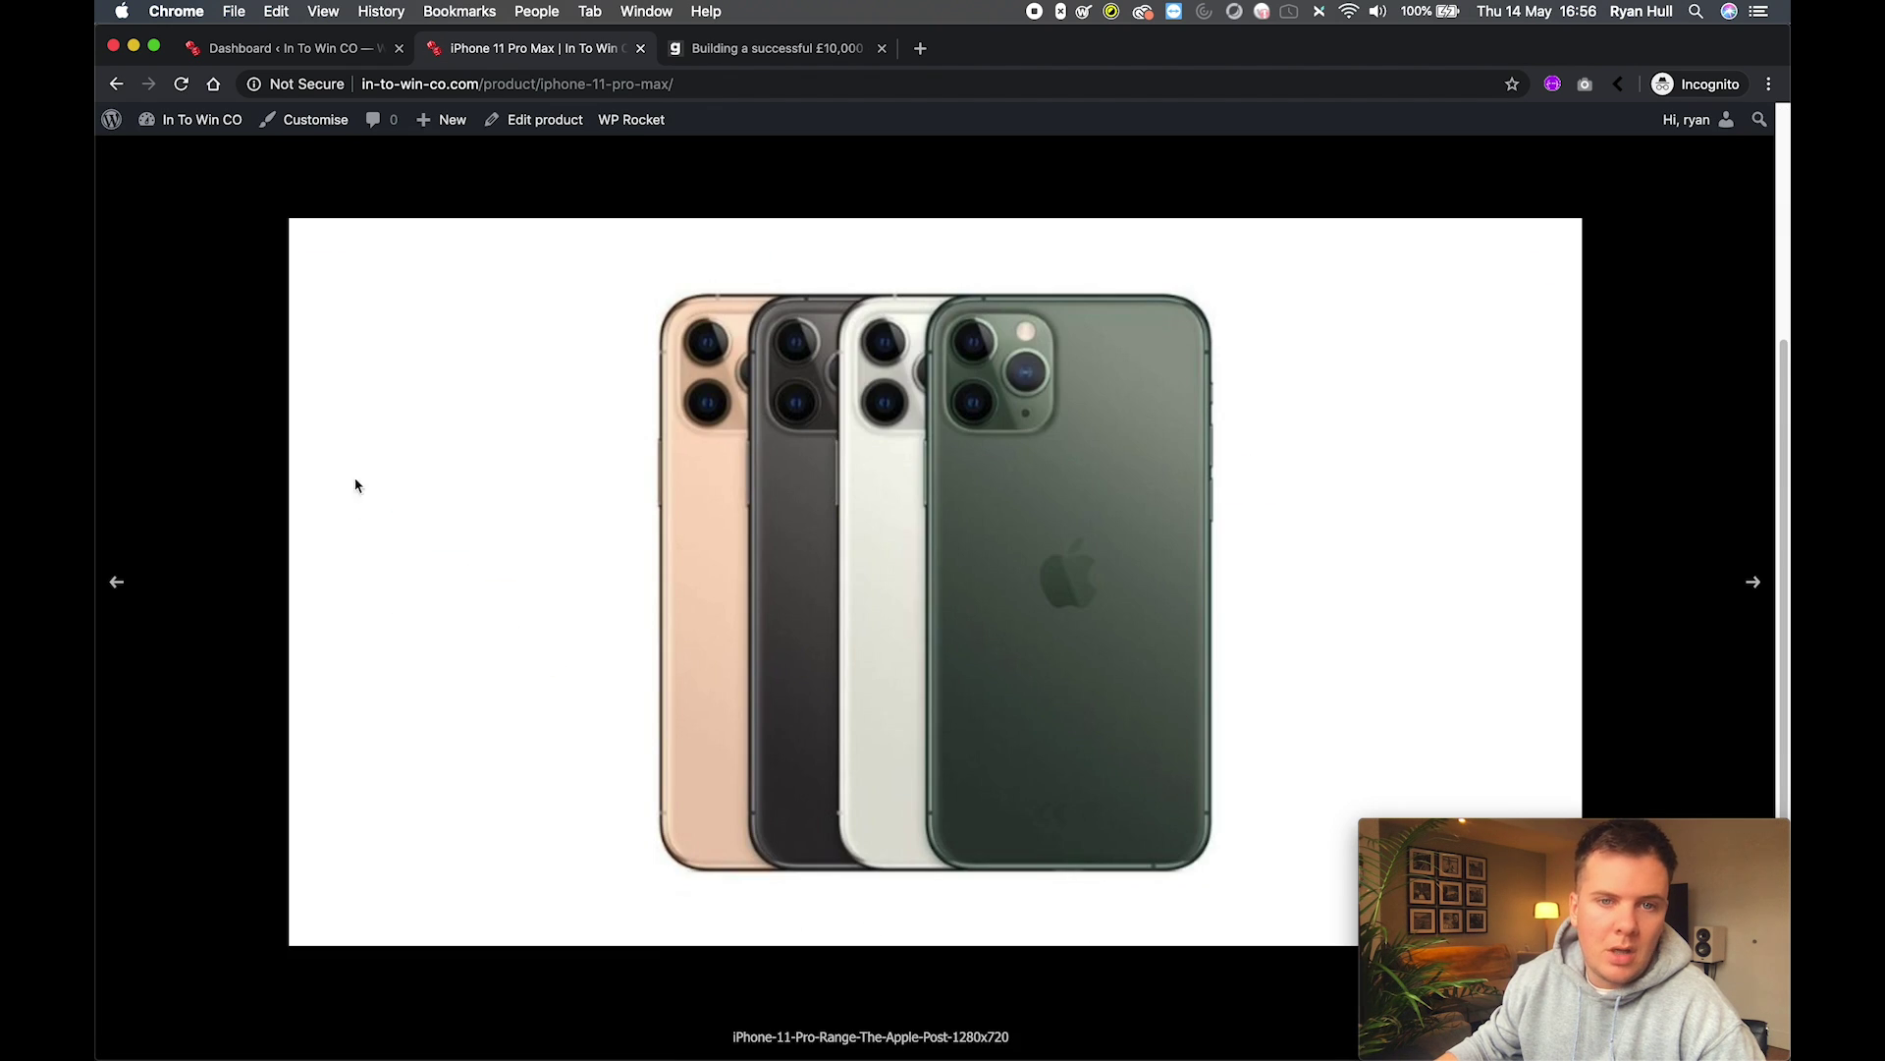
{"action": "left_click", "coordinate": [1750, 580]}
{"action": "left_click", "coordinate": [1630, 401]}
{"action": "scroll", "coordinate": [1598, 449], "scroll_direction": "up", "scroll_amount": 5}
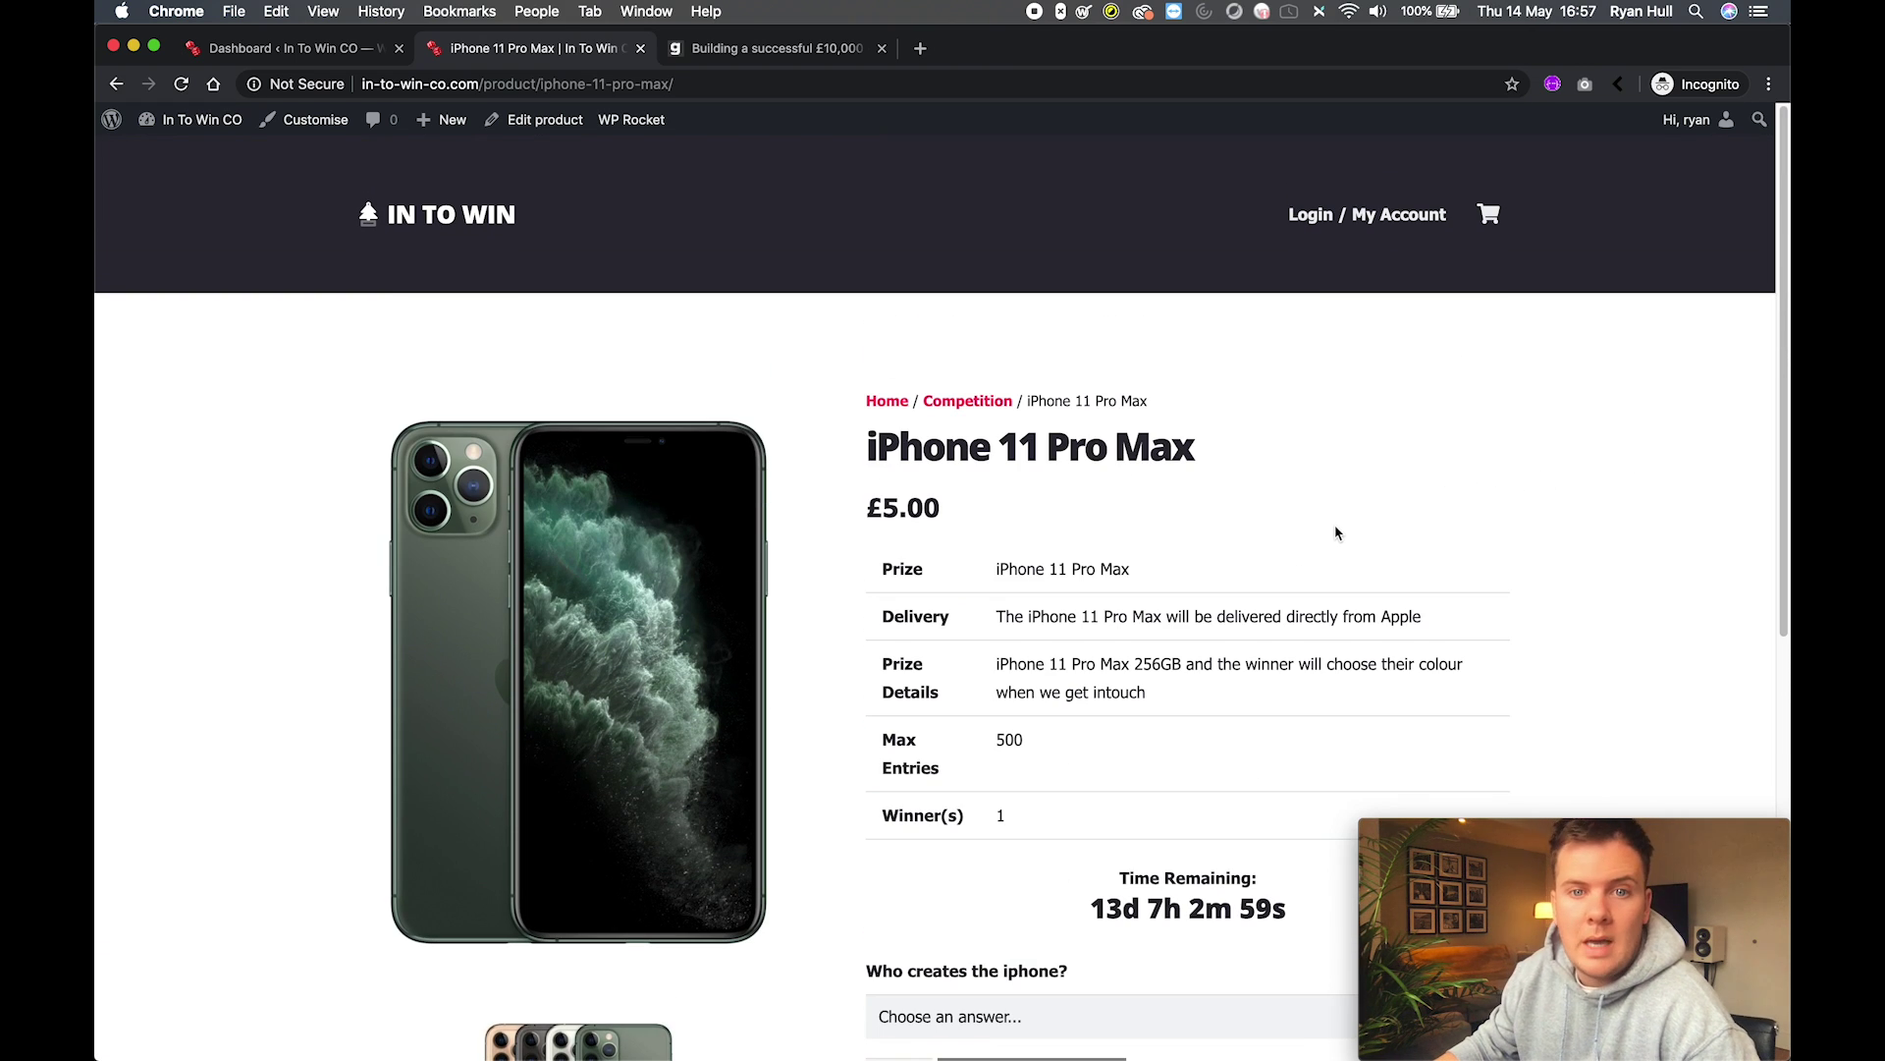
{"action": "scroll", "coordinate": [1143, 497], "scroll_direction": "down", "scroll_amount": 1}
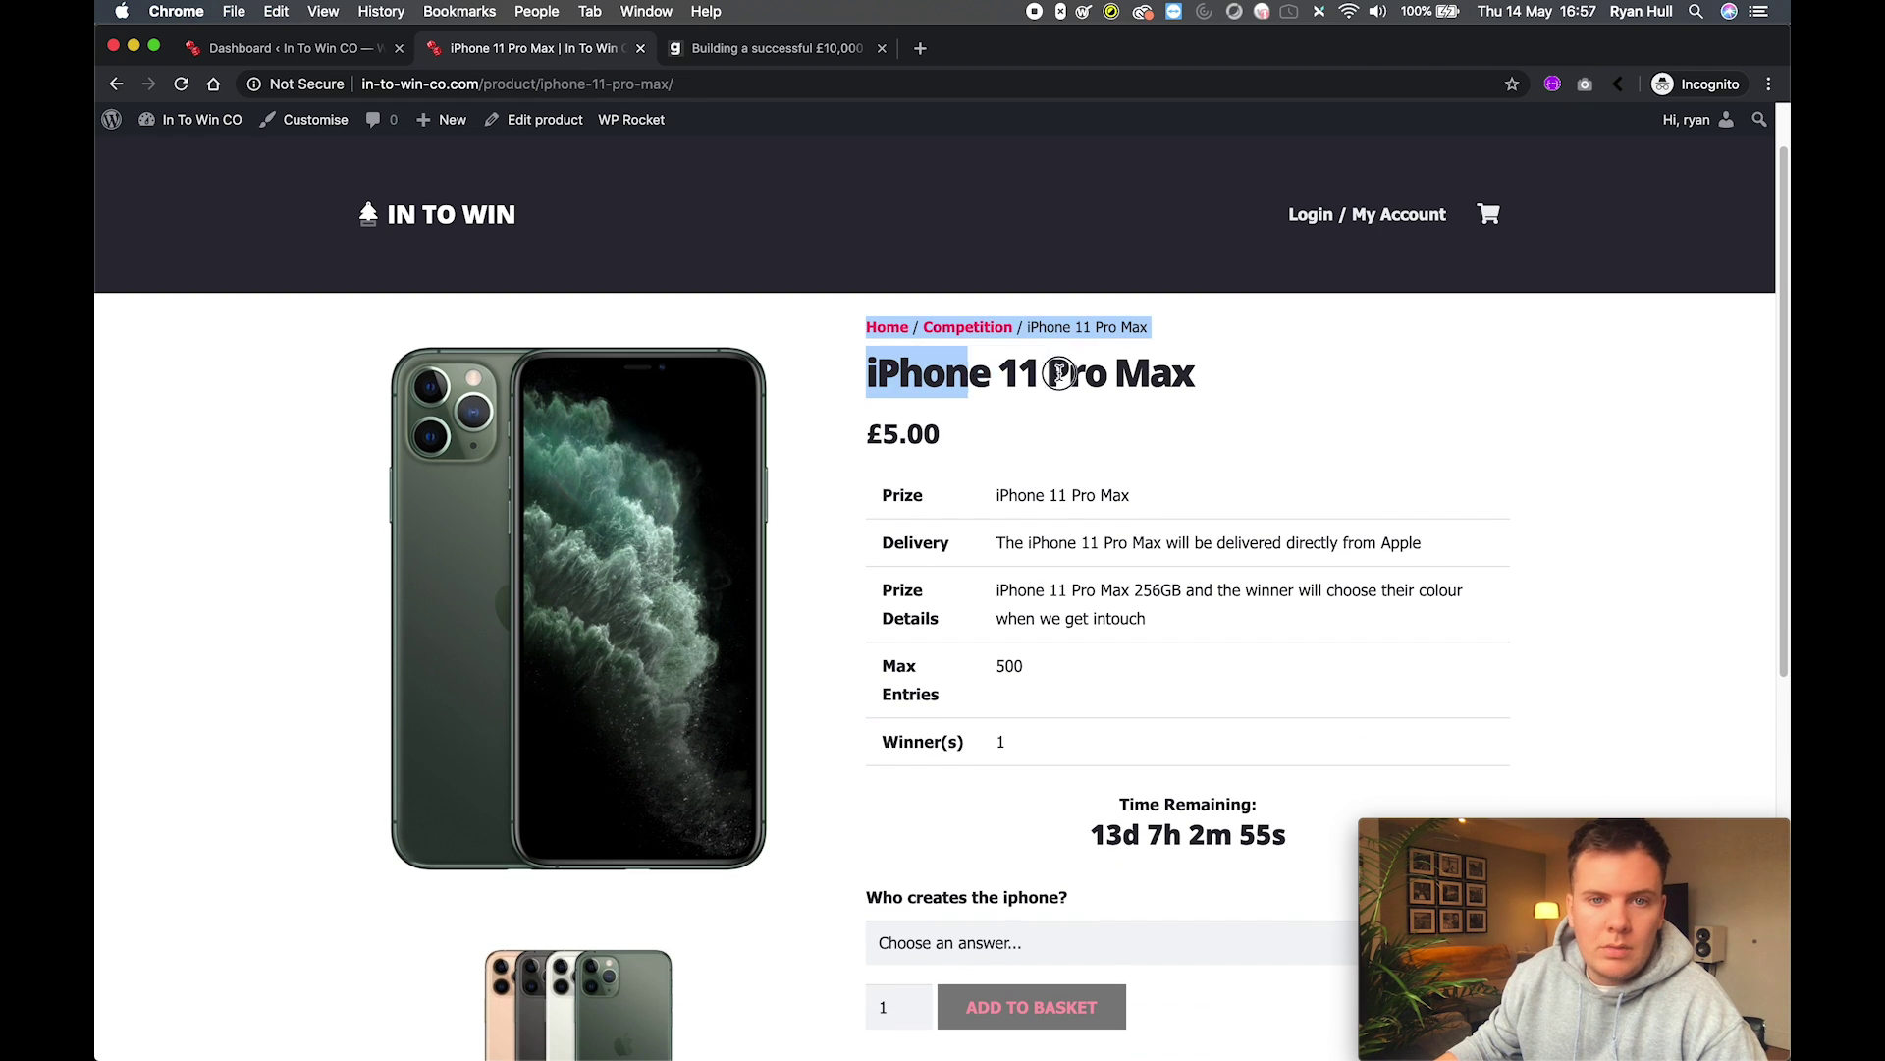
Highlight the product title and the Prize, Delivery and Prize Details rows.
{"action": "mouse_move", "coordinate": [870, 376]}
{"action": "left_mouse_down"}
{"action": "mouse_move", "coordinate": [861, 446]}
{"action": "mouse_move", "coordinate": [1011, 428]}
{"action": "left_mouse_up"}
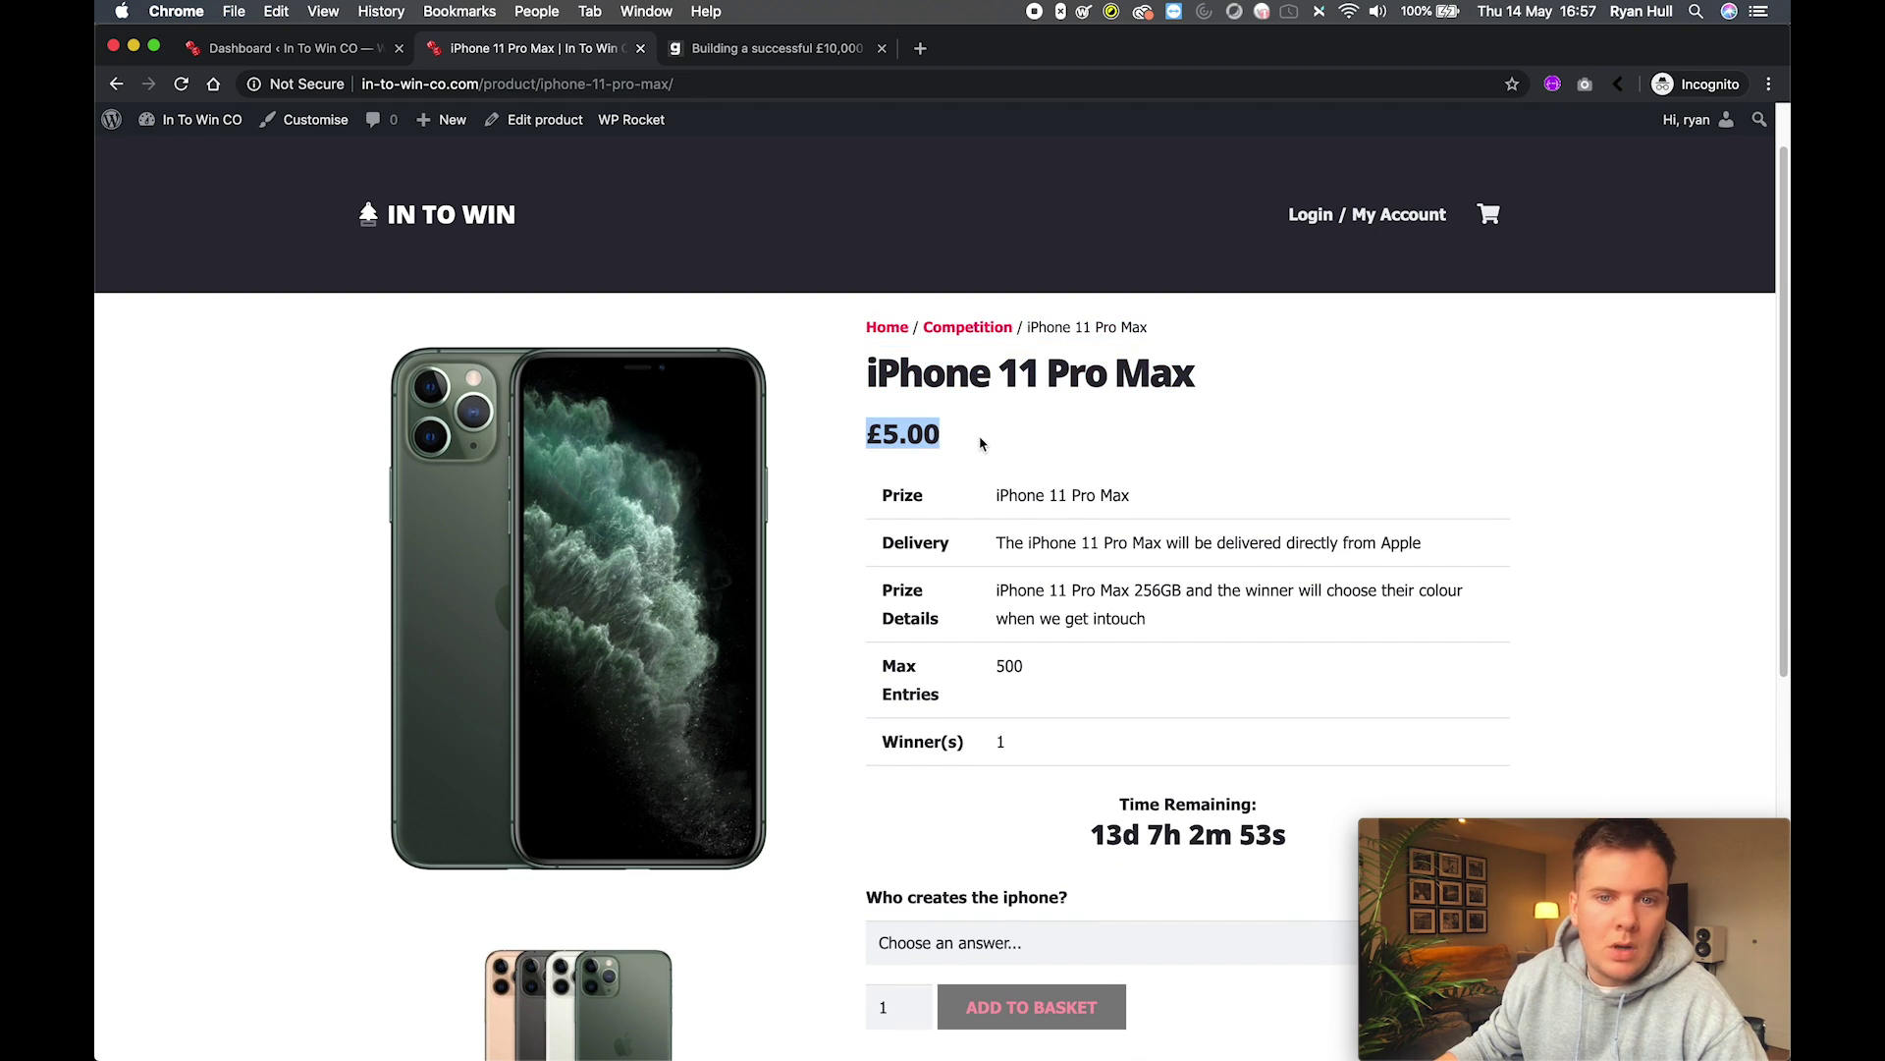
{"action": "left_click", "coordinate": [884, 498]}
{"action": "left_click_drag", "start_coordinate": [885, 498], "coordinate": [1430, 548]}
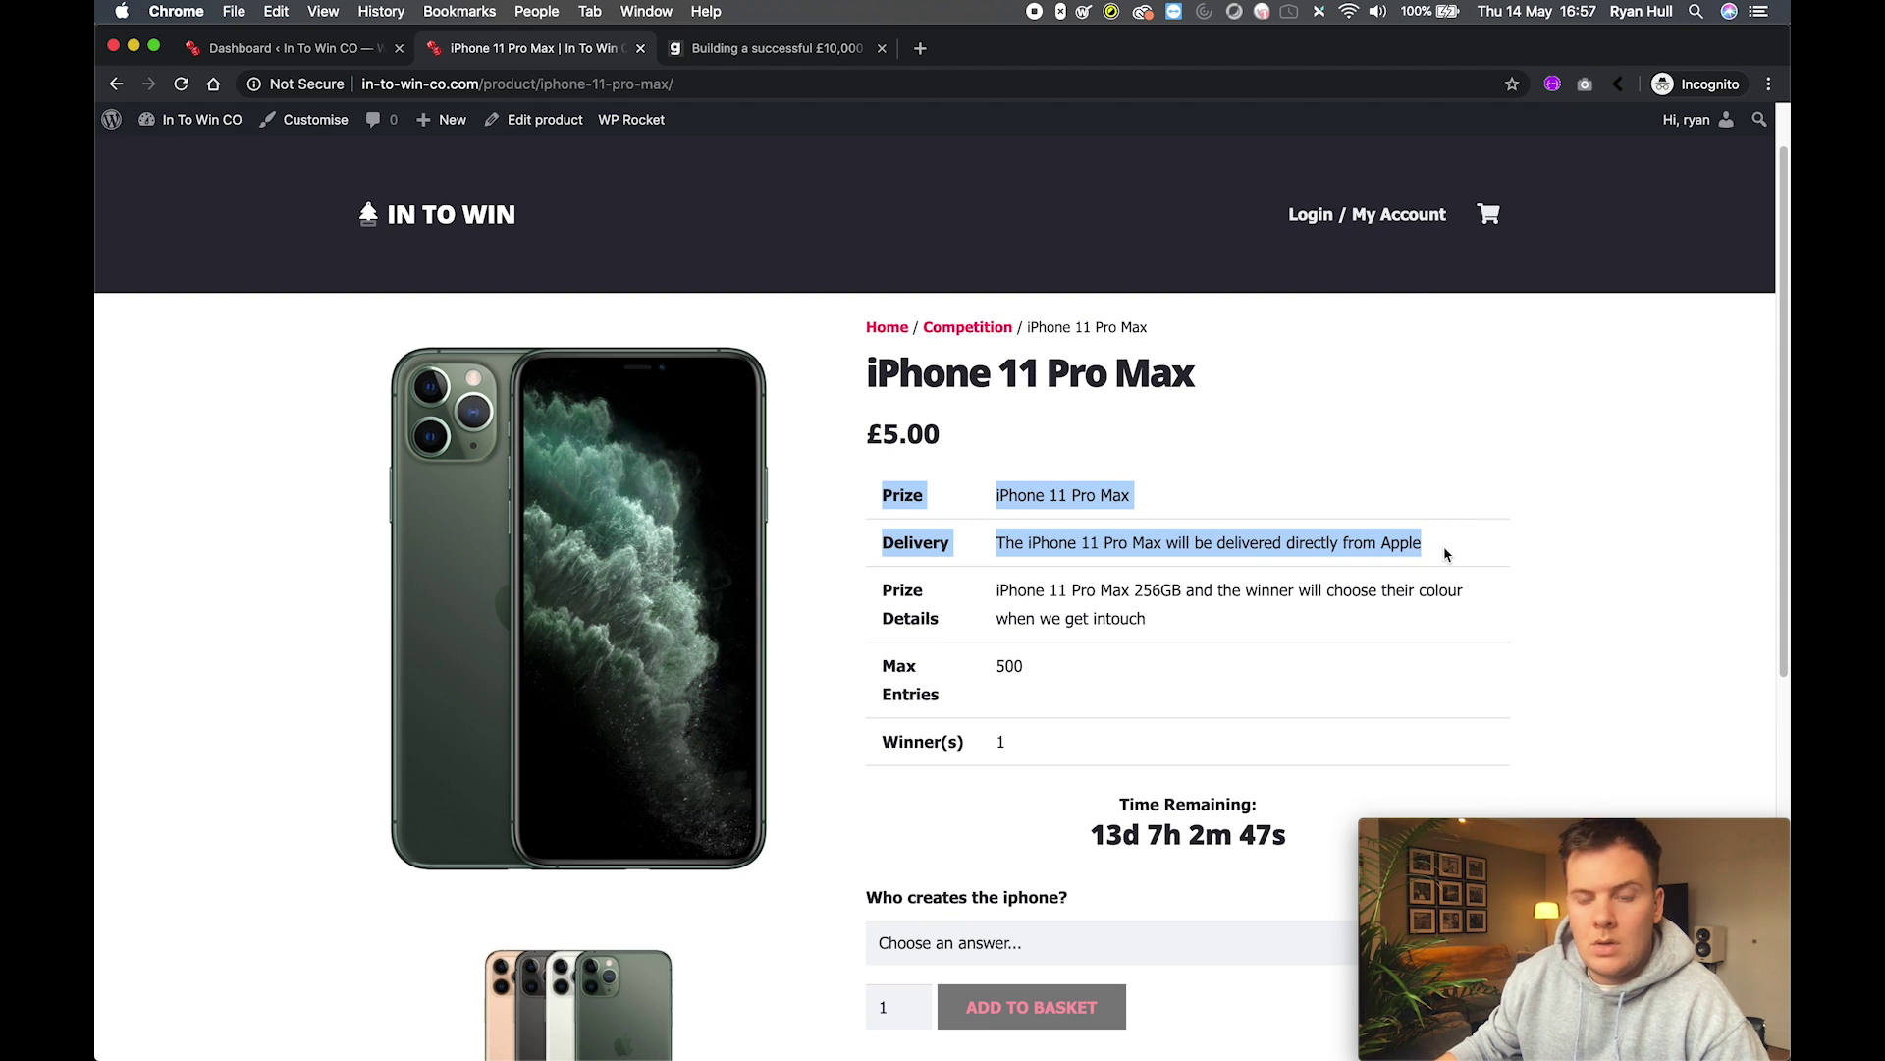
{"action": "left_click", "coordinate": [1445, 554]}
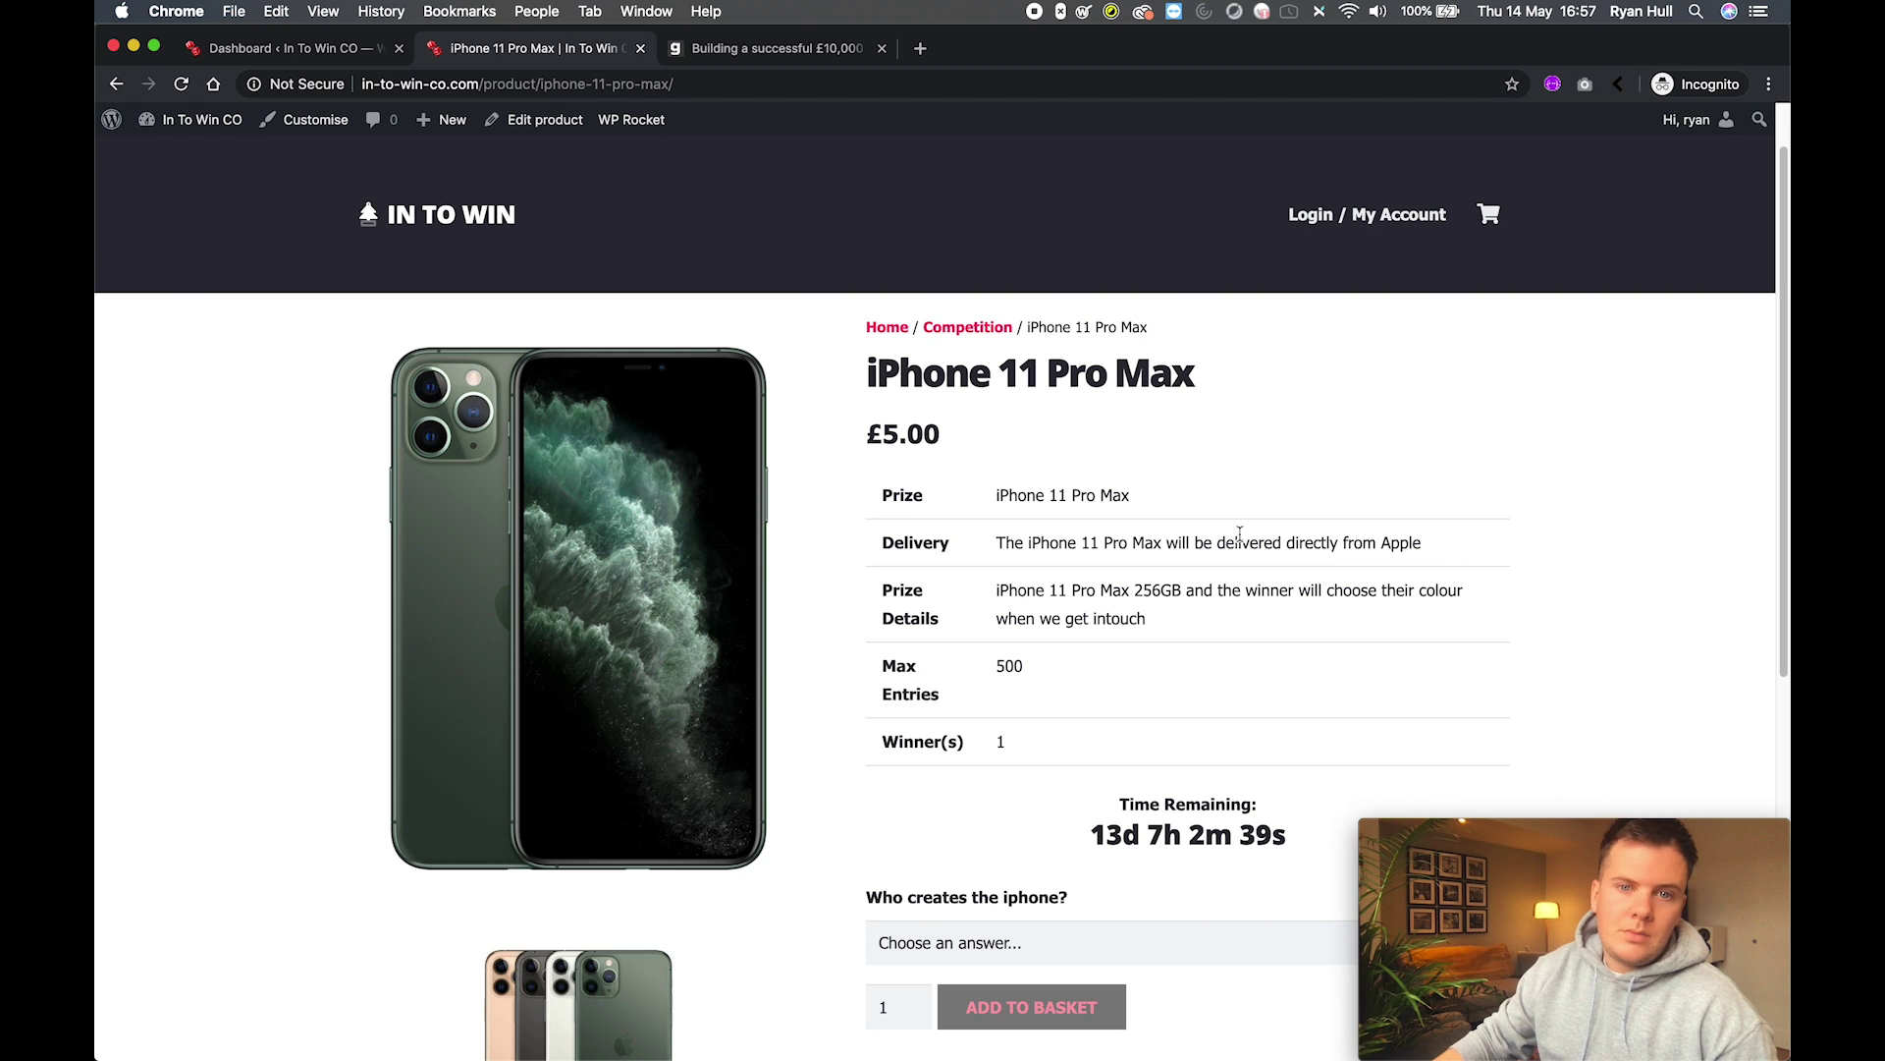
{"action": "left_click_drag", "start_coordinate": [952, 501], "coordinate": [1115, 496]}
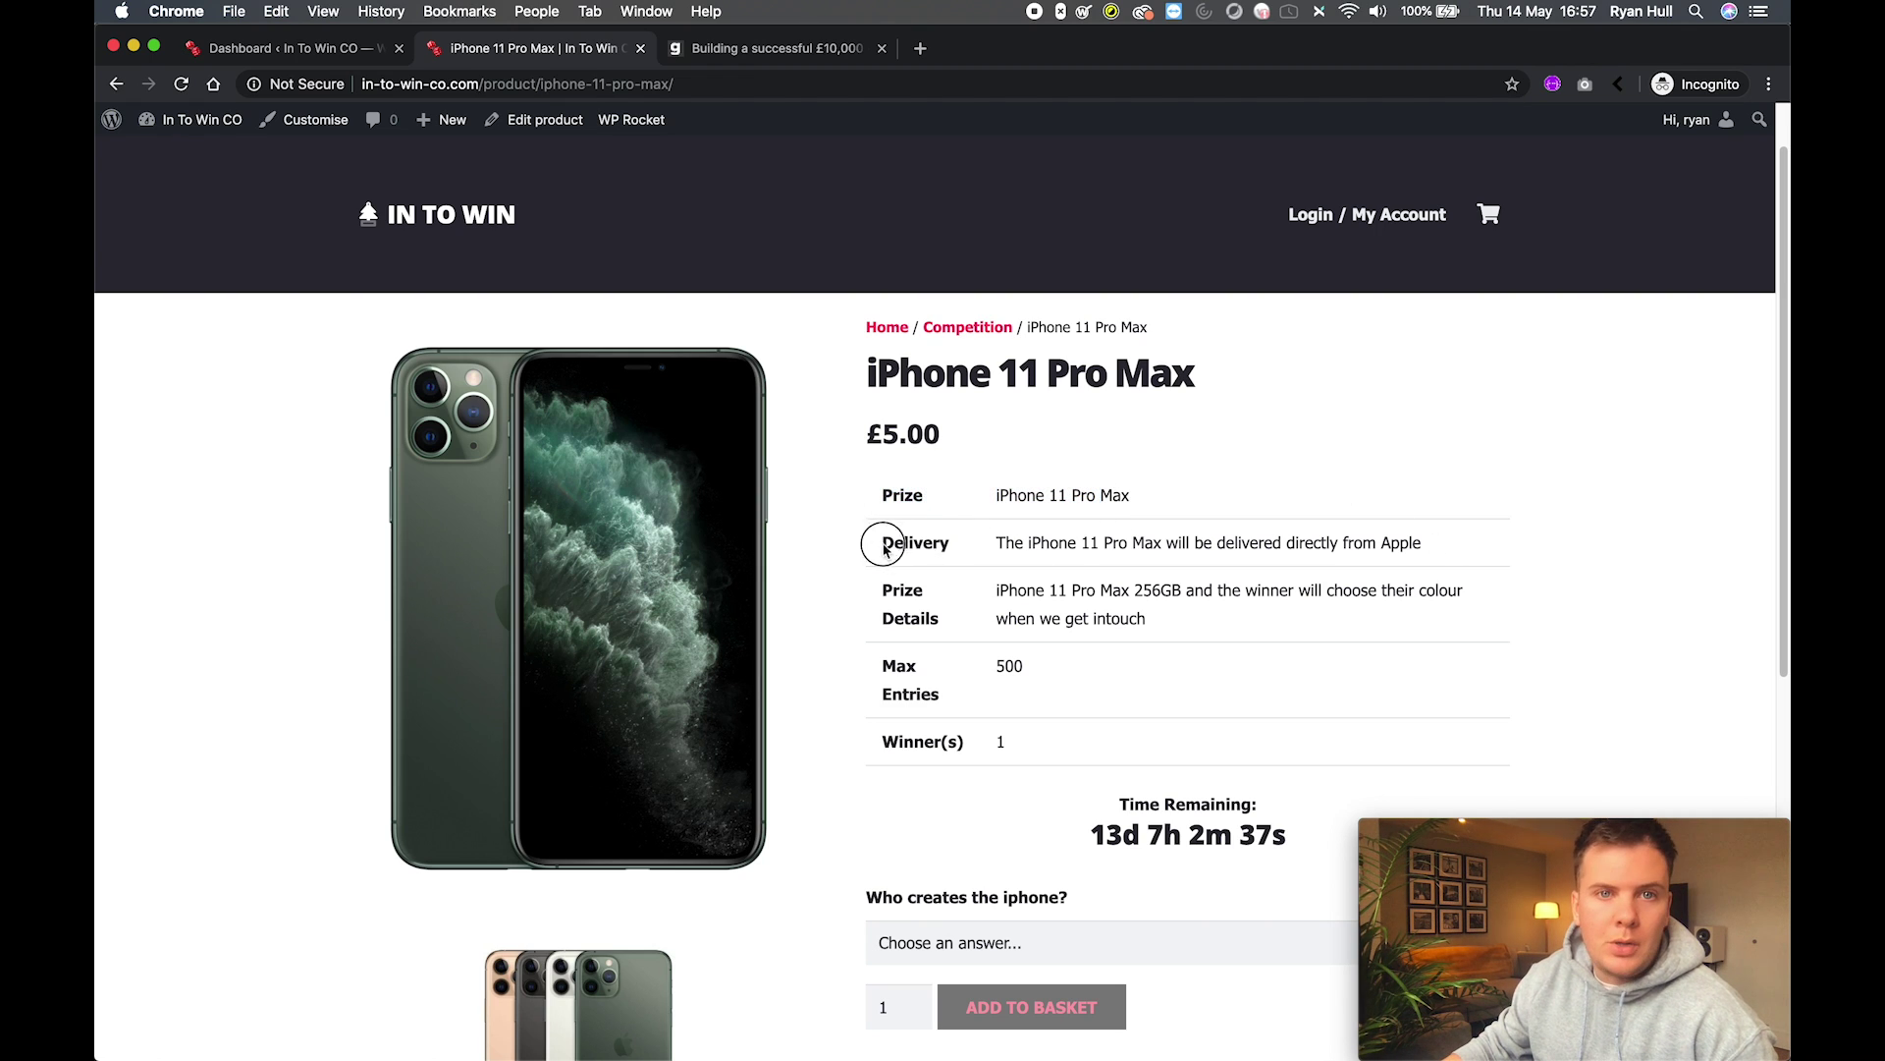
{"action": "left_click_drag", "start_coordinate": [875, 540], "coordinate": [1090, 542]}
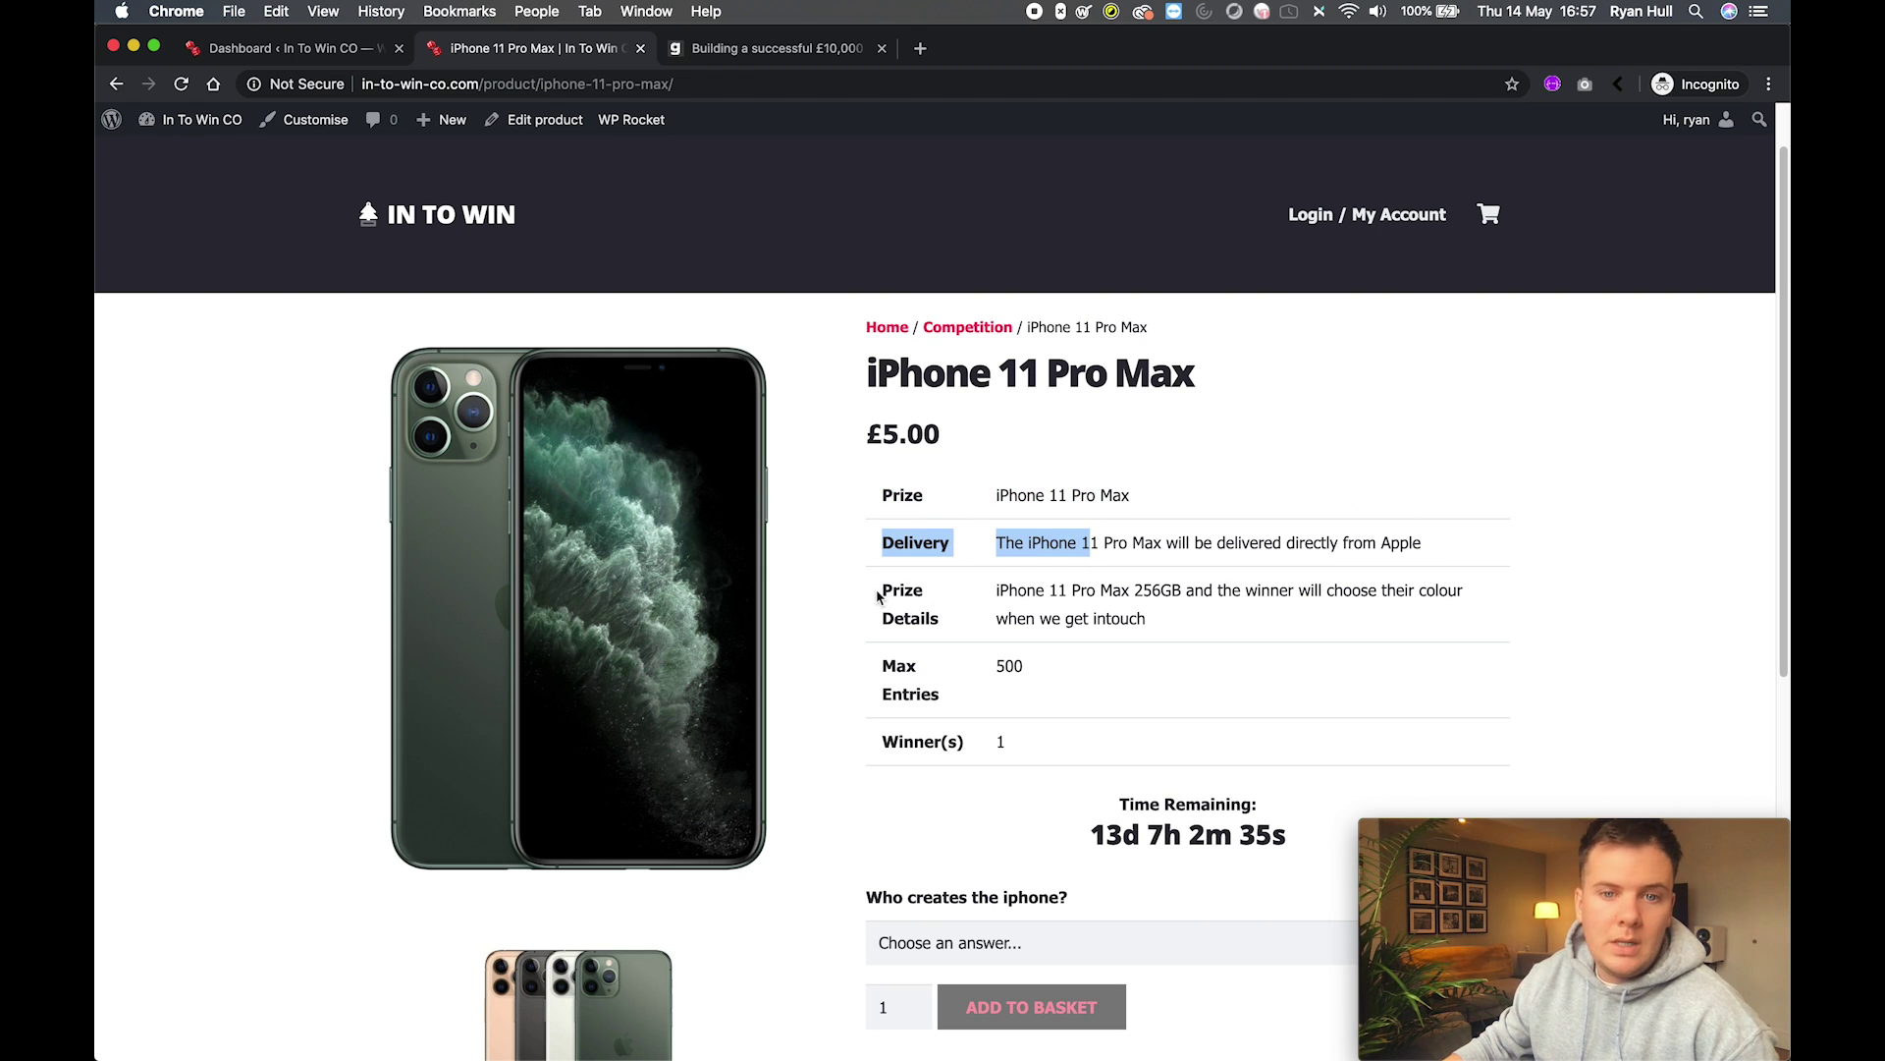
{"action": "left_click_drag", "start_coordinate": [878, 594], "coordinate": [1158, 615]}
{"action": "left_click", "coordinate": [1119, 615]}
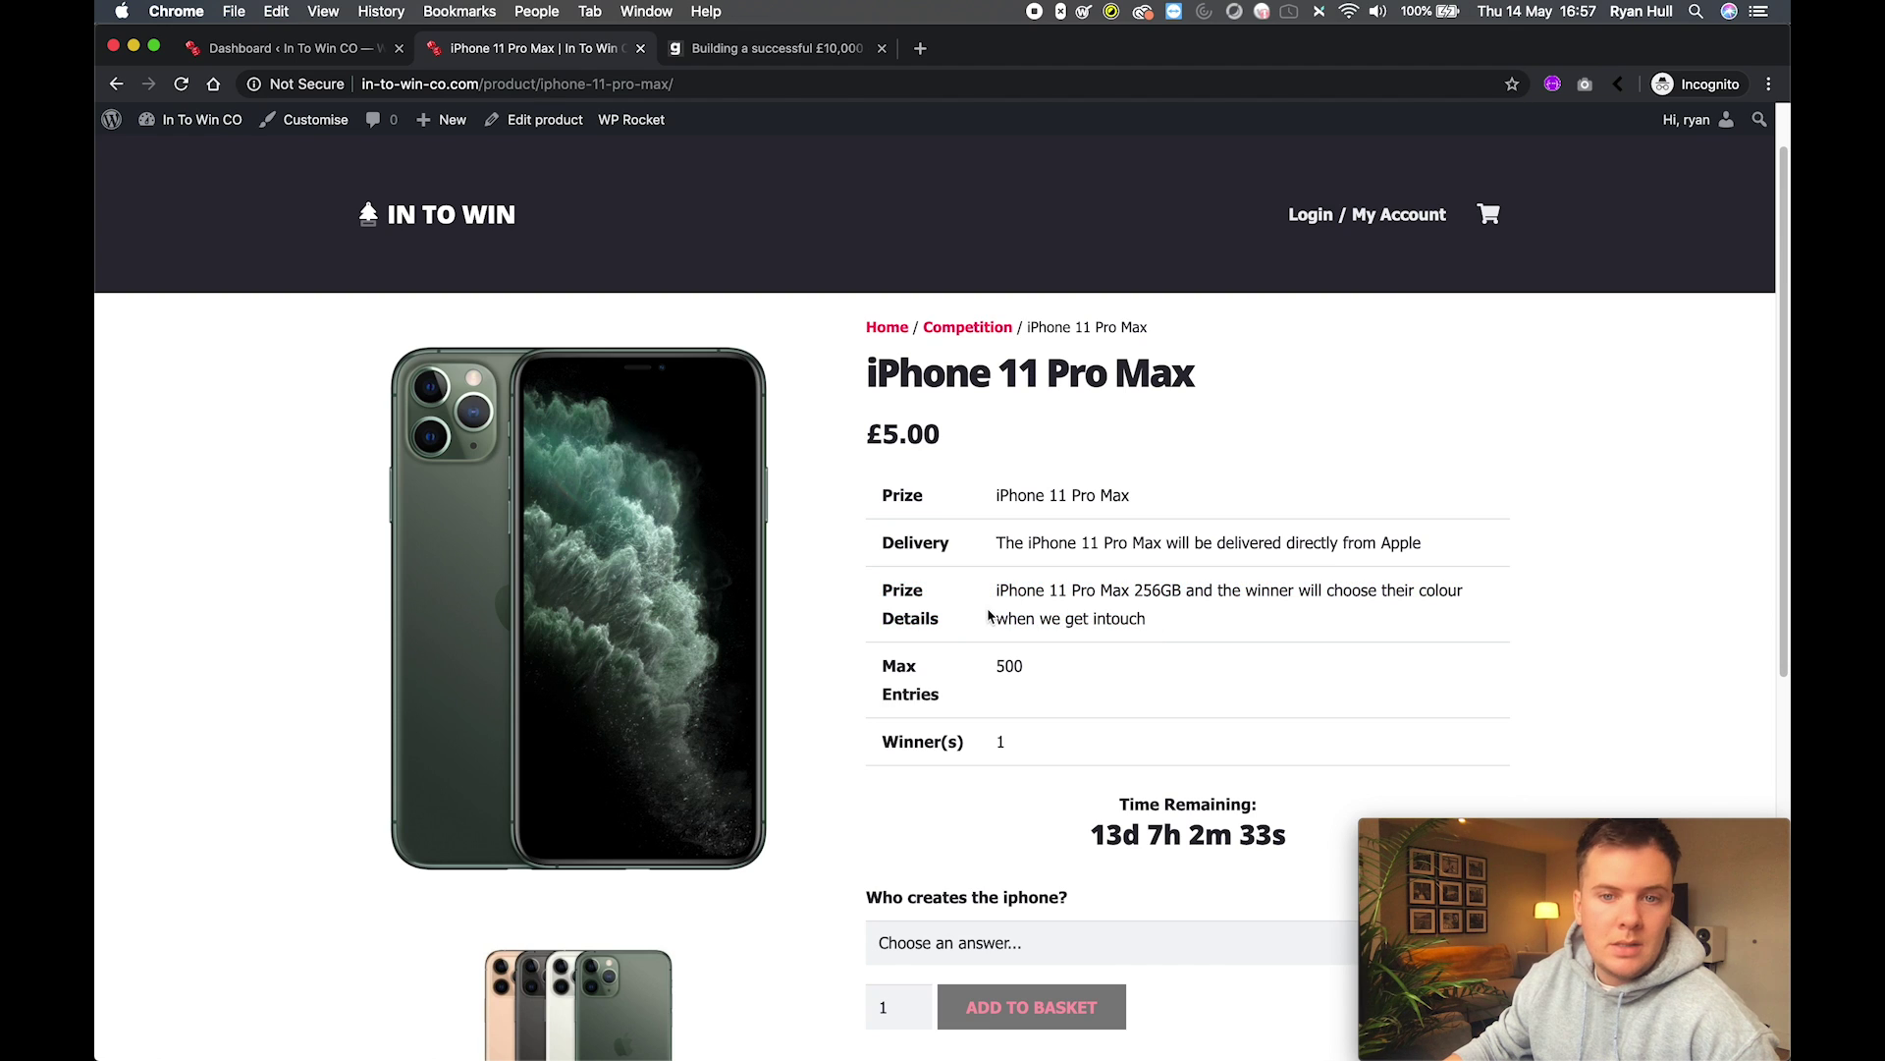
Highlight the 256GB storage size and the colour-choice wording in Prize Details.
{"action": "double_click", "coordinate": [1149, 590]}
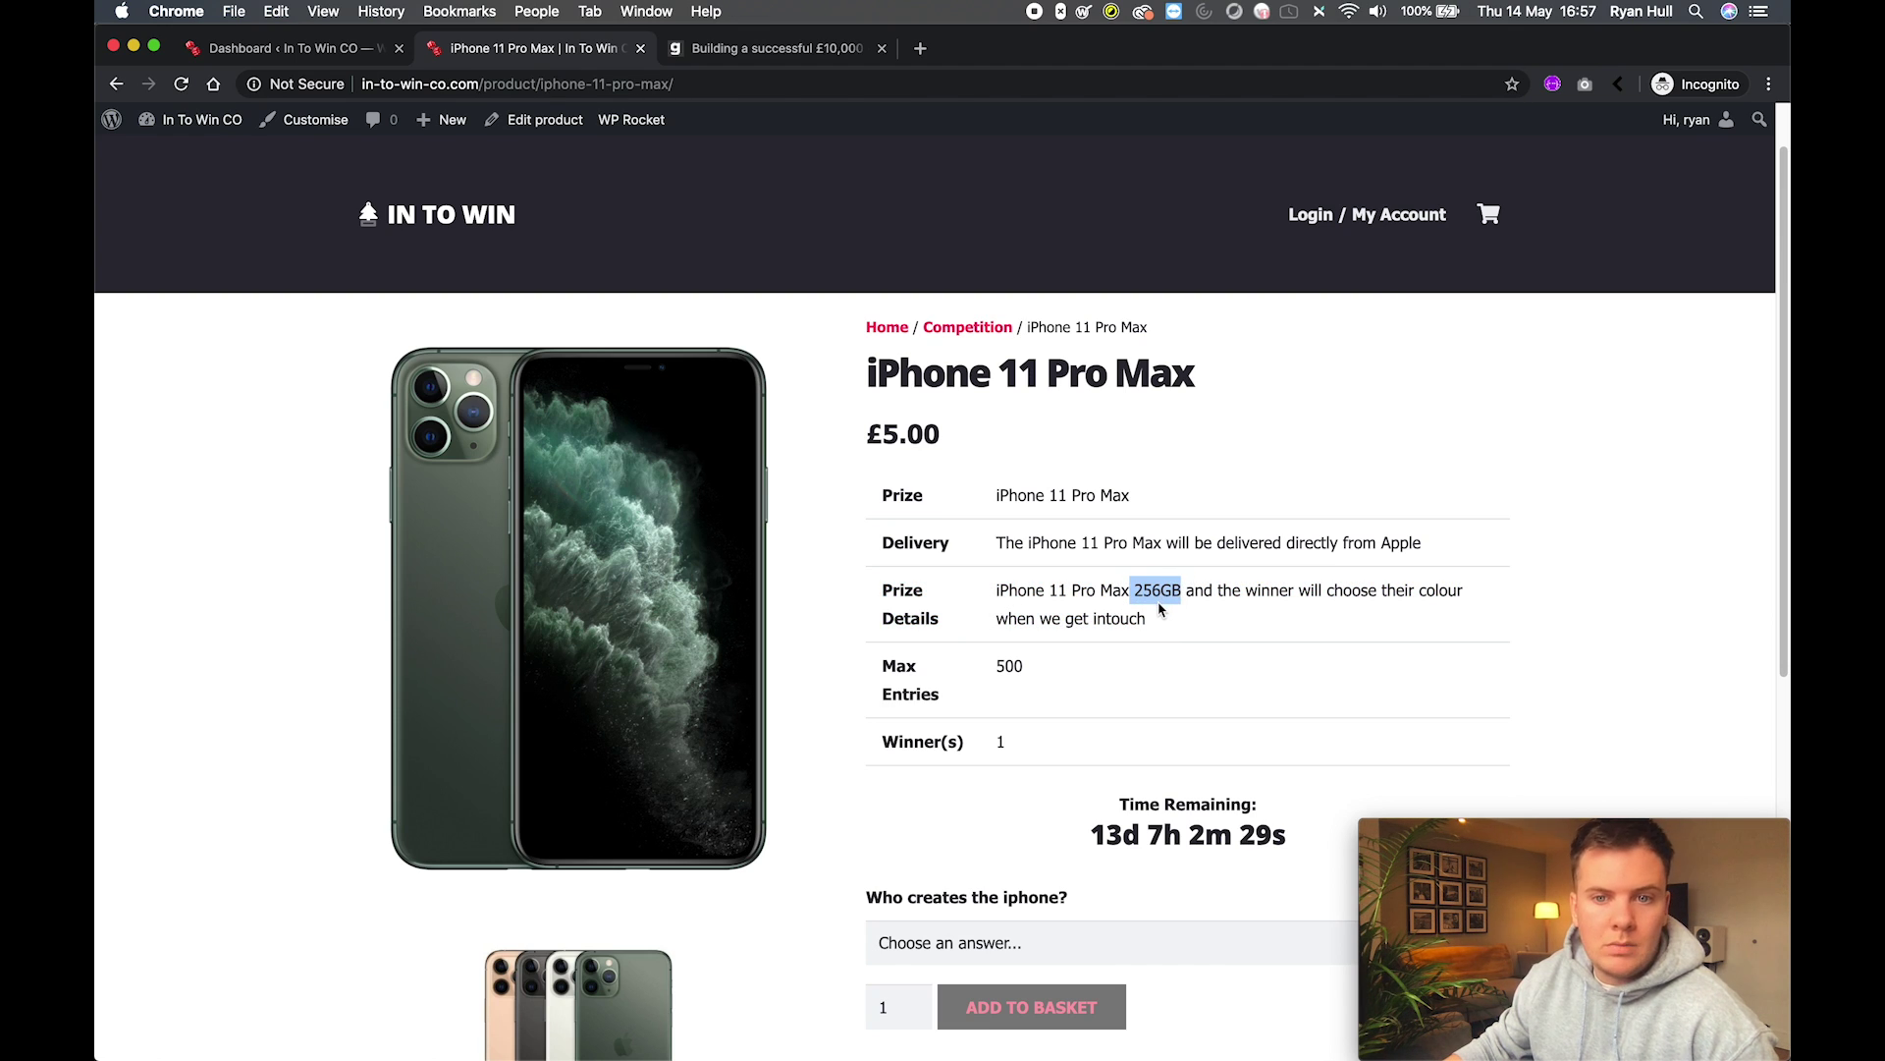
{"action": "left_click", "coordinate": [1139, 595]}
{"action": "left_click_drag", "start_coordinate": [1134, 591], "coordinate": [1163, 607]}
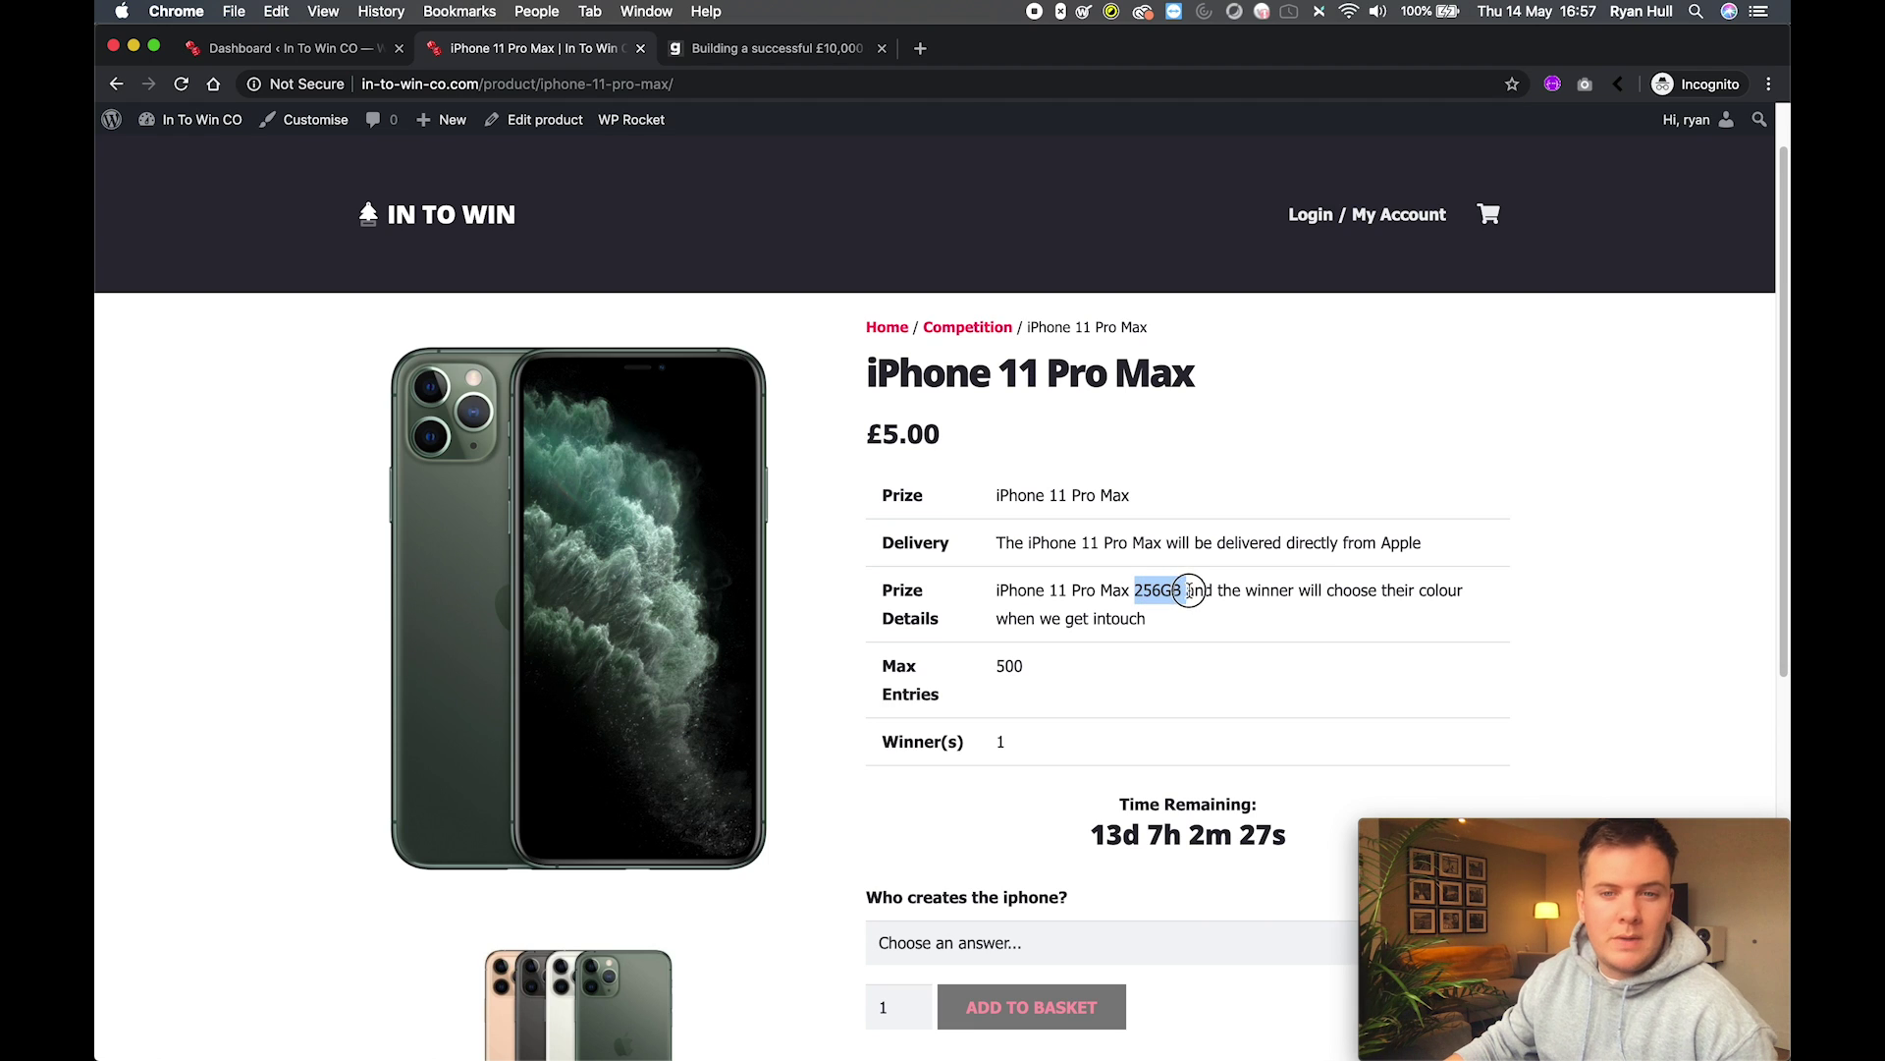
{"action": "left_click", "coordinate": [1136, 591]}
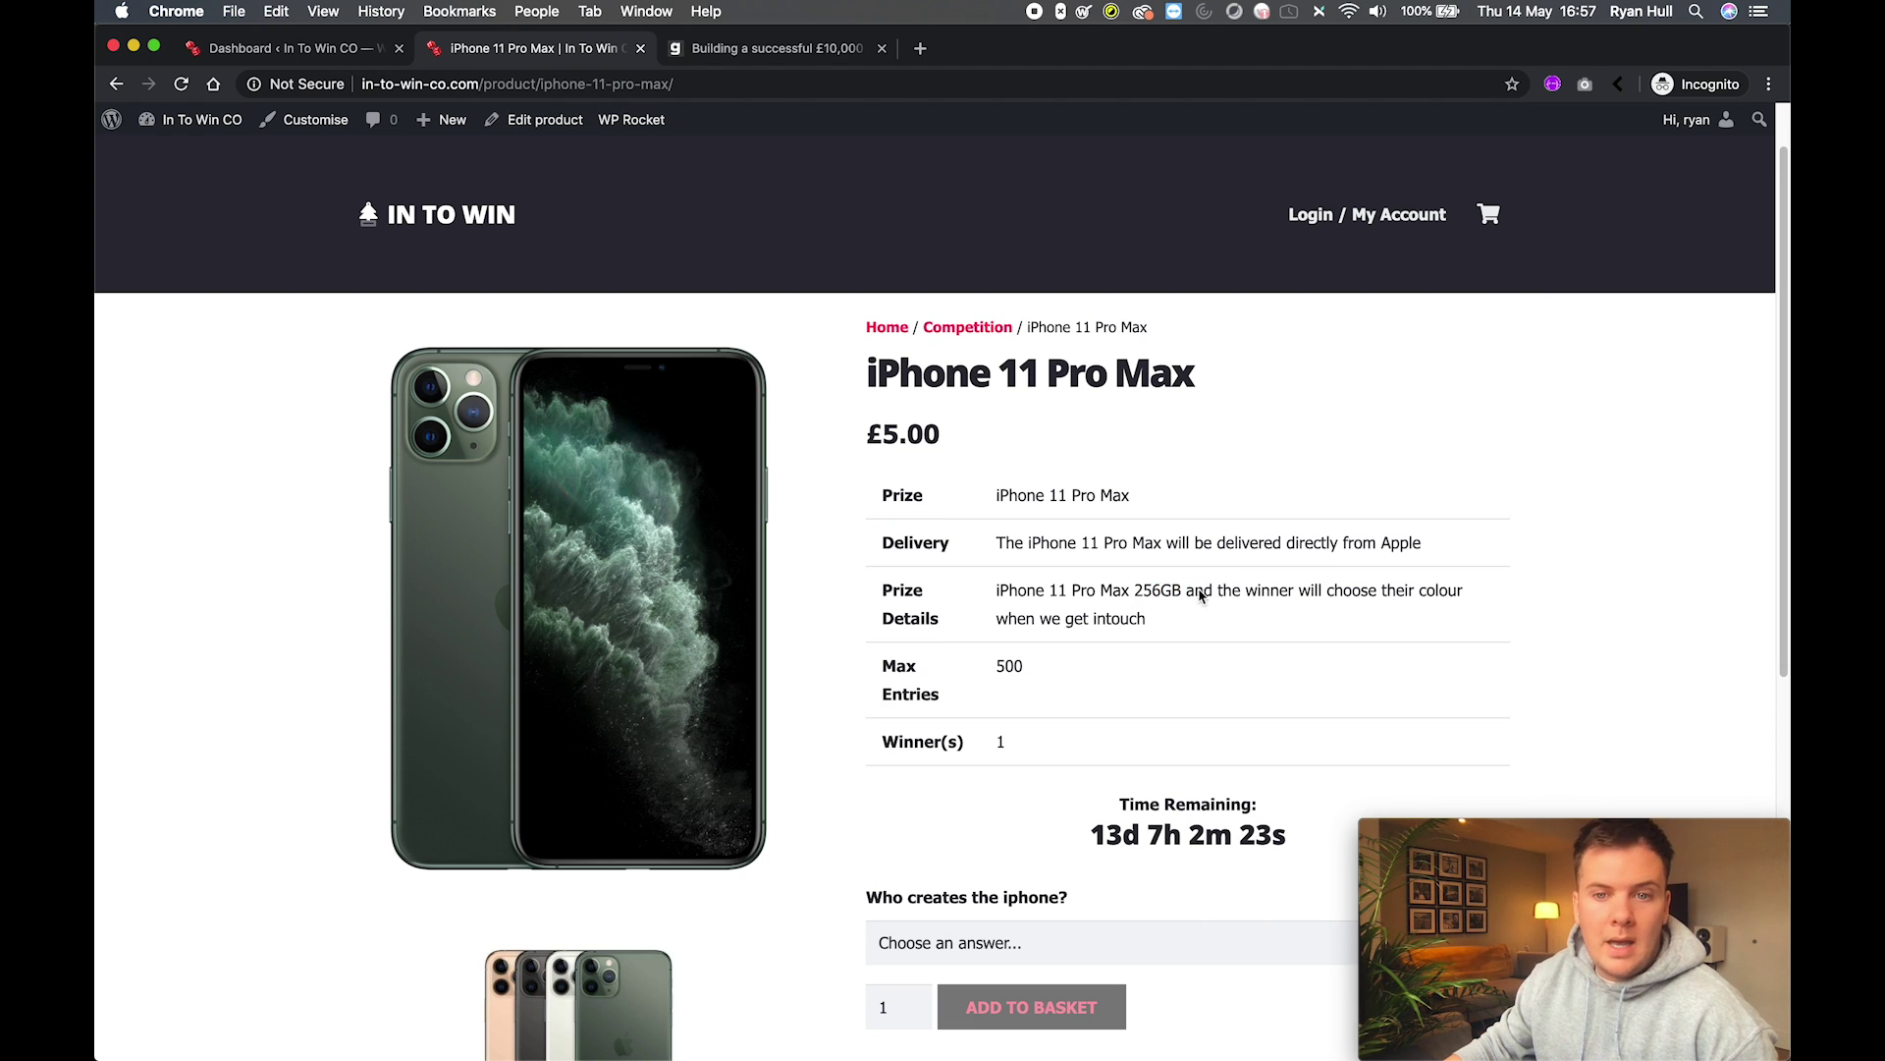
{"action": "left_click_drag", "start_coordinate": [1330, 602], "coordinate": [1393, 595]}
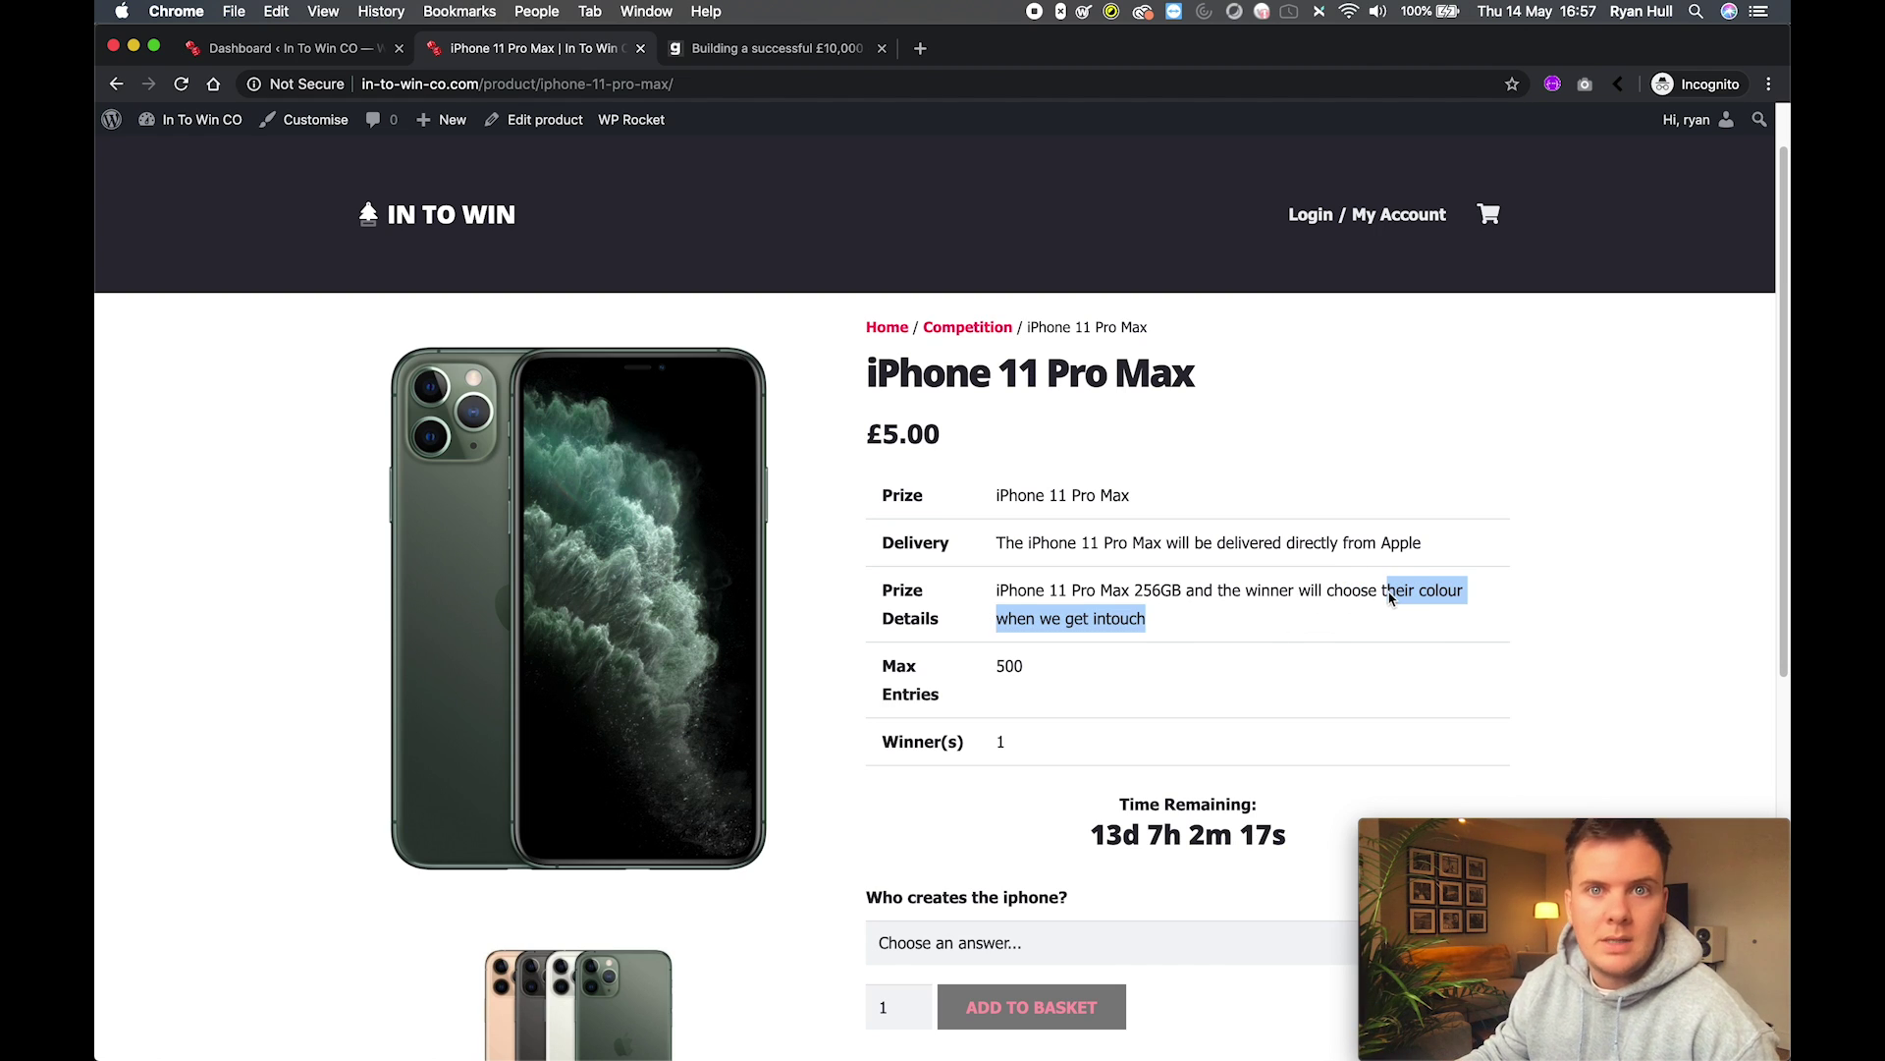
{"action": "left_click", "coordinate": [1119, 610]}
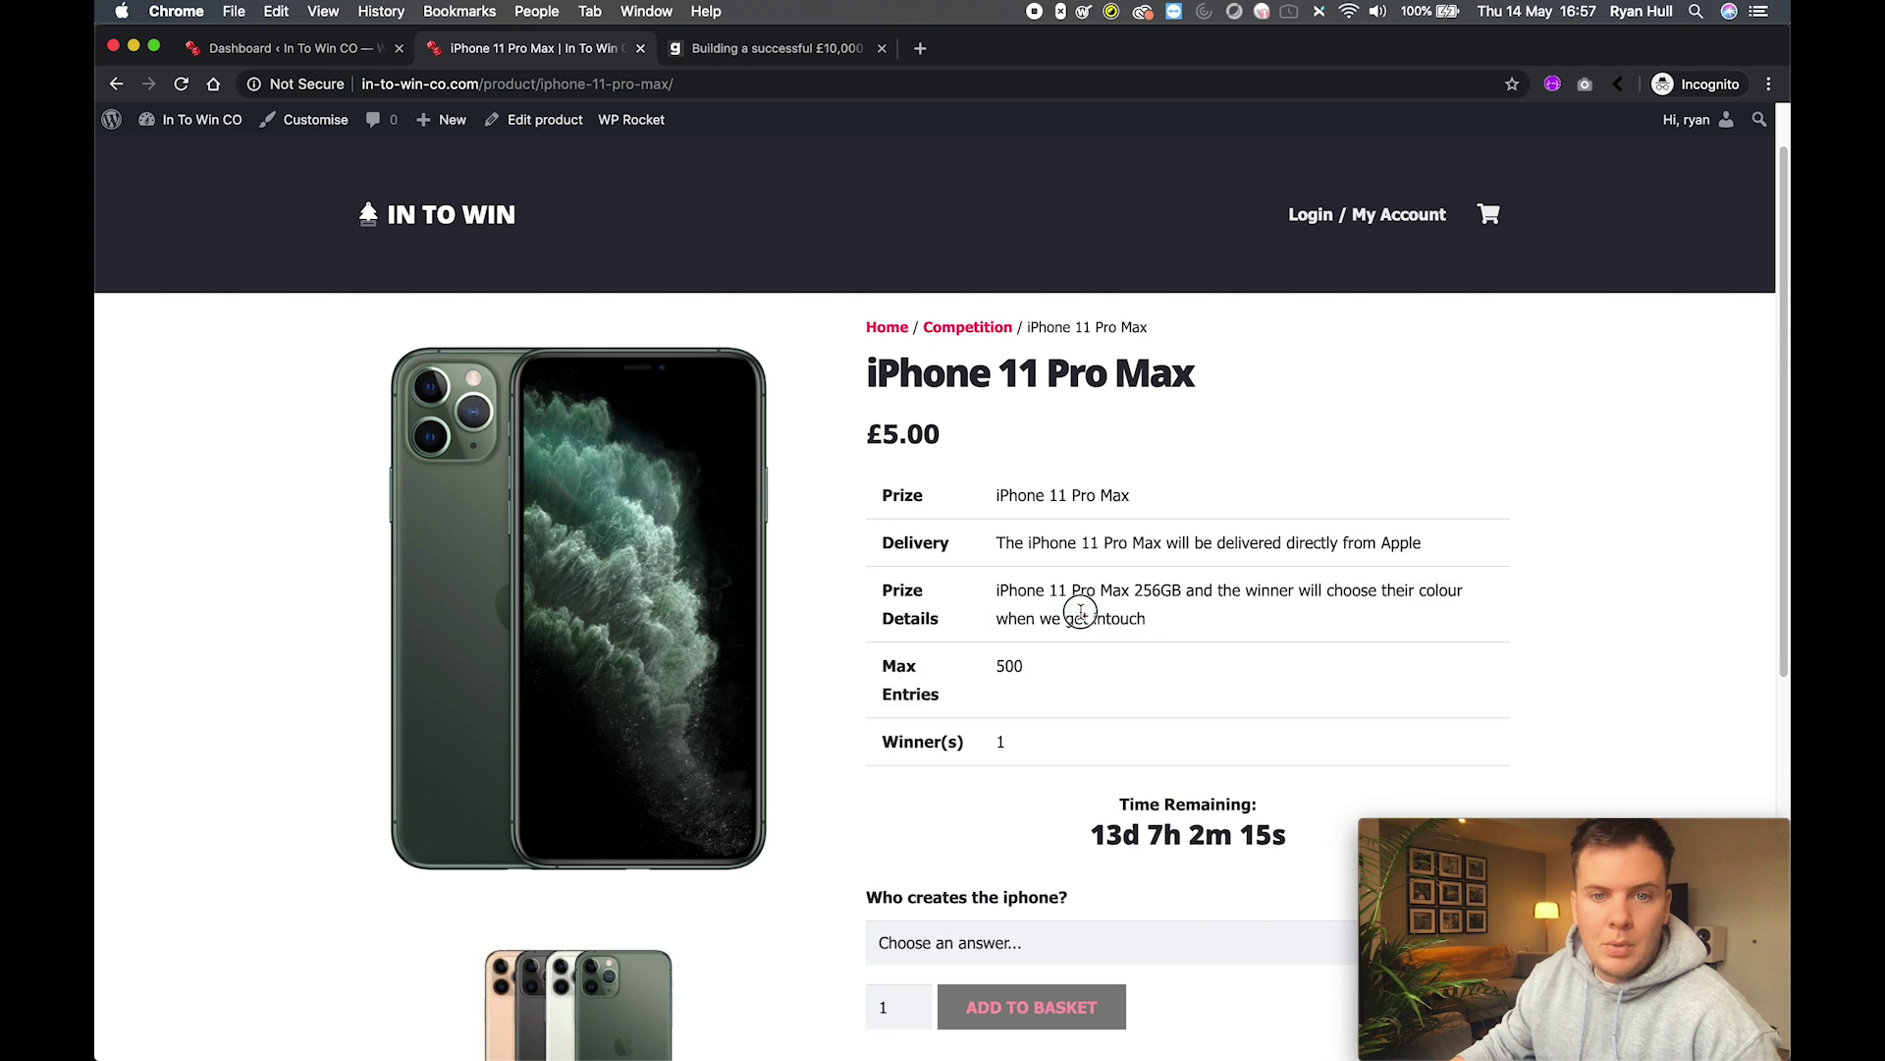
{"action": "left_click_drag", "start_coordinate": [997, 590], "coordinate": [1130, 619]}
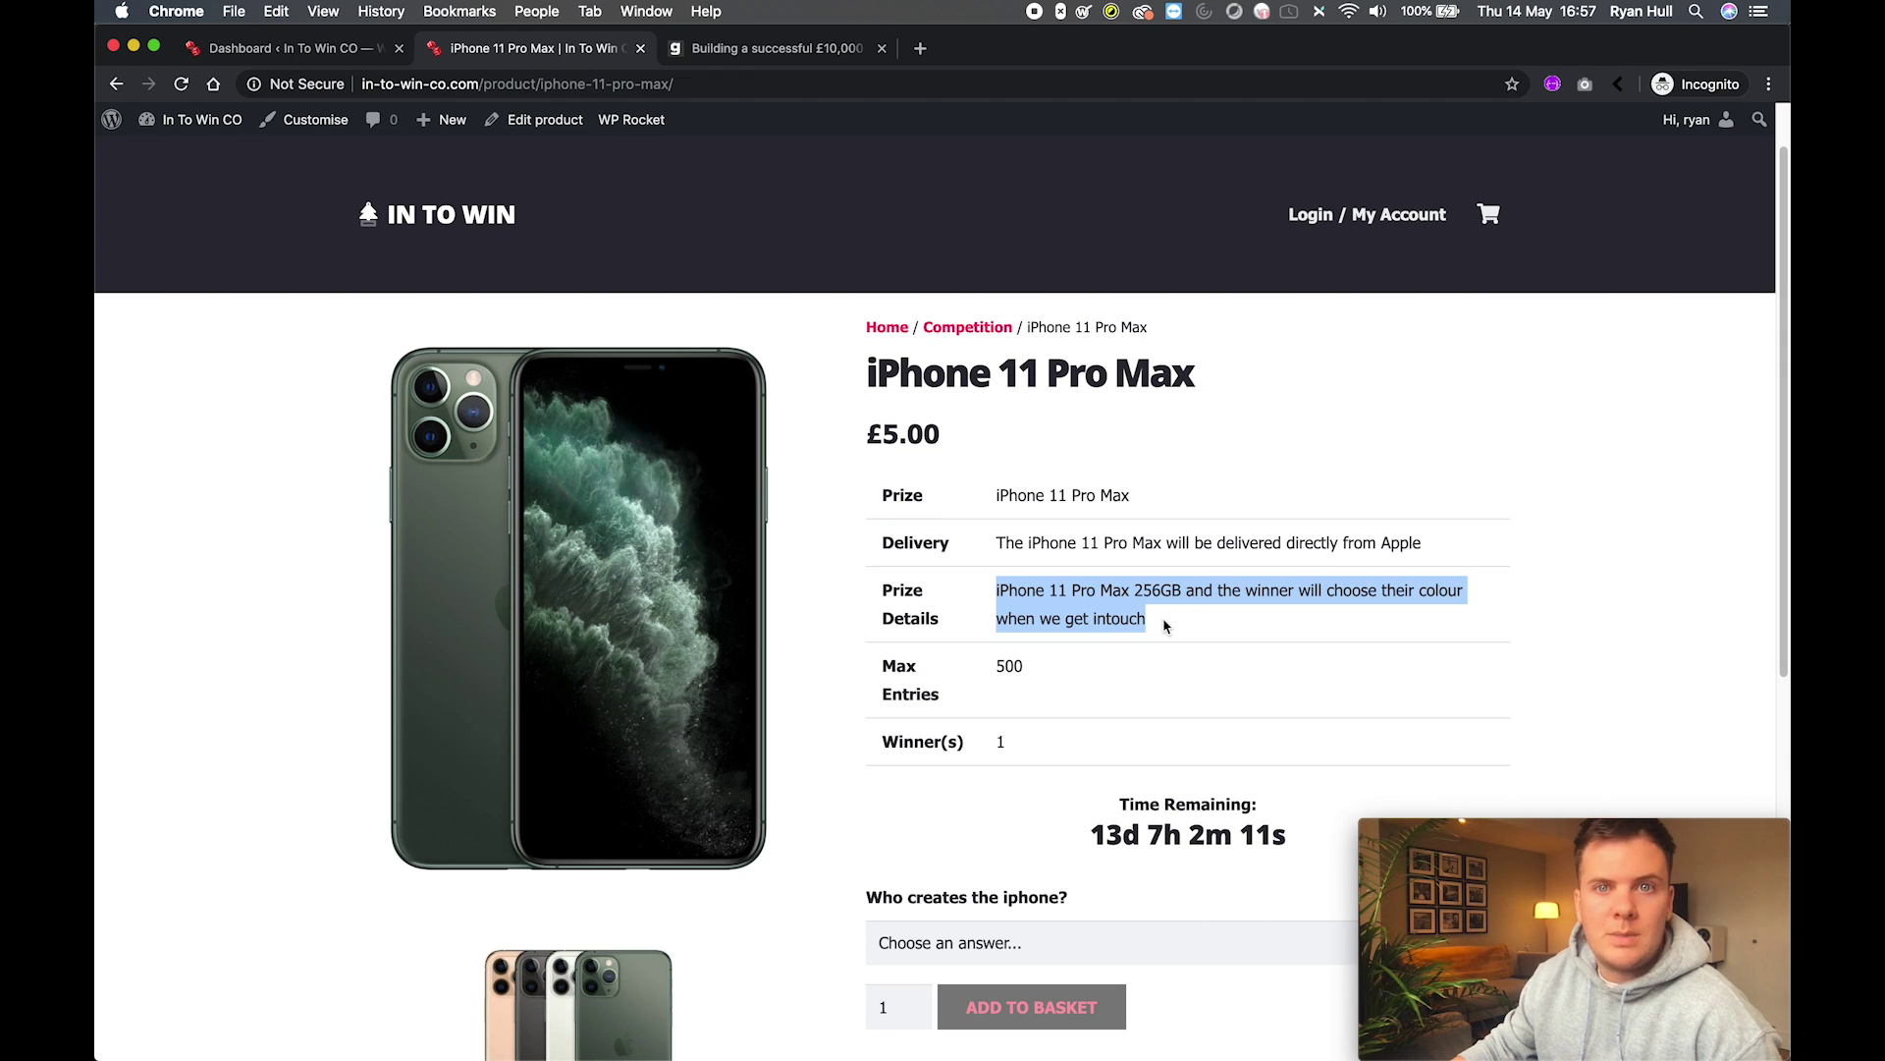
{"action": "left_click", "coordinate": [1140, 625]}
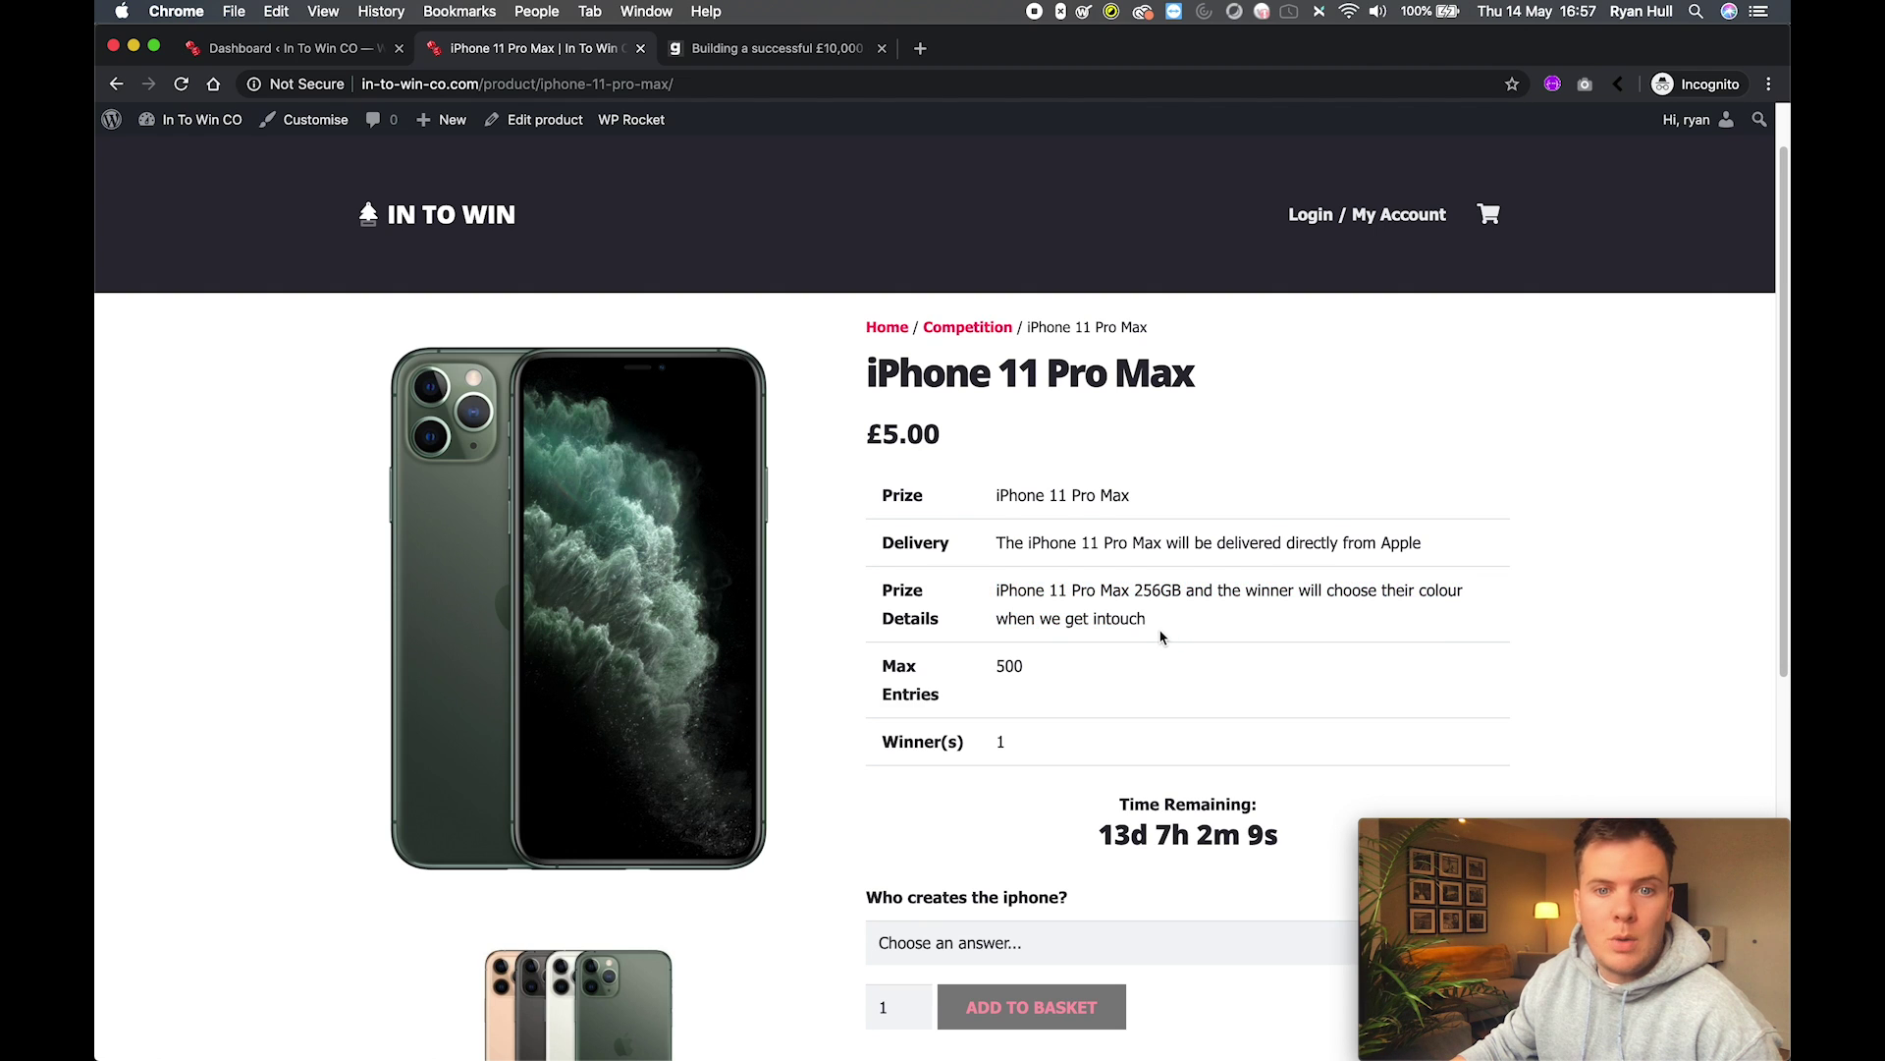
{"action": "scroll", "coordinate": [1160, 637], "scroll_direction": "down", "scroll_amount": 1}
{"action": "mouse_move", "coordinate": [897, 604]}
{"action": "left_mouse_down"}
{"action": "mouse_move", "coordinate": [1057, 623]}
{"action": "mouse_move", "coordinate": [922, 606]}
{"action": "left_mouse_up"}
{"action": "left_click", "coordinate": [1034, 619]}
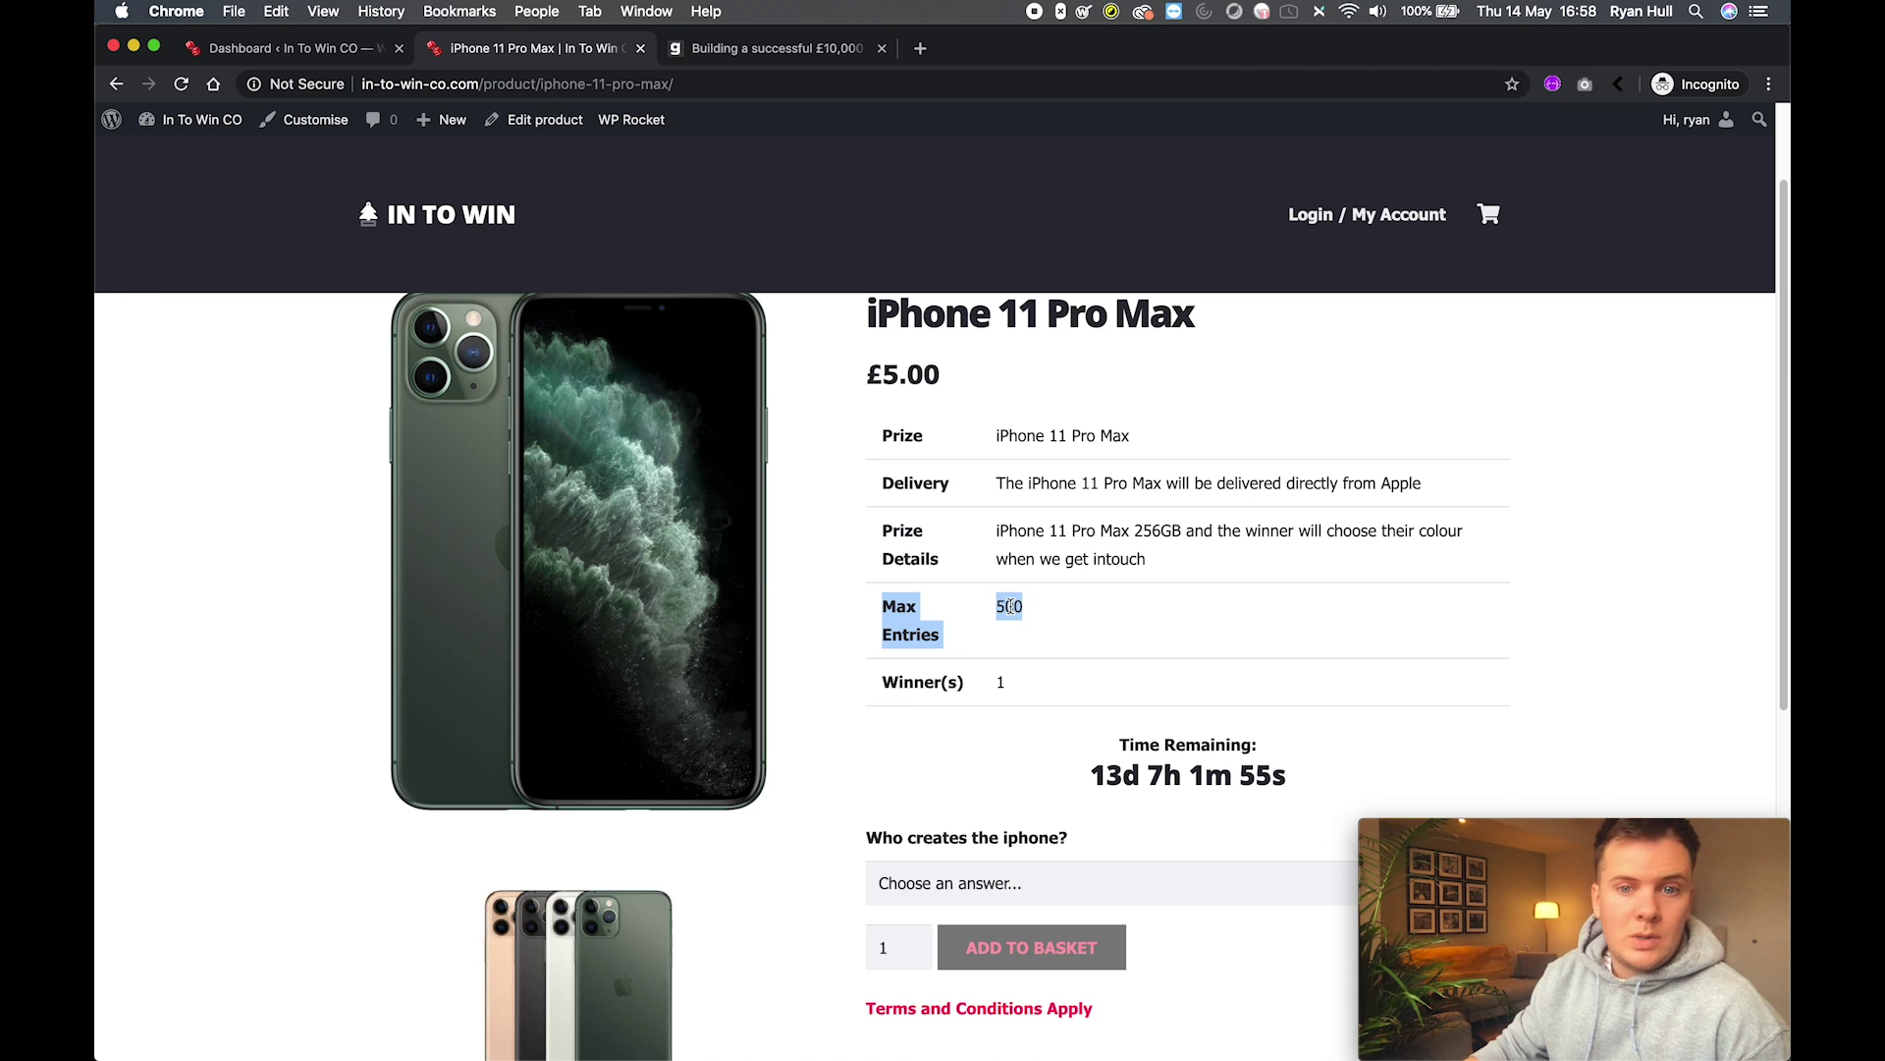
{"action": "left_click", "coordinate": [1051, 615]}
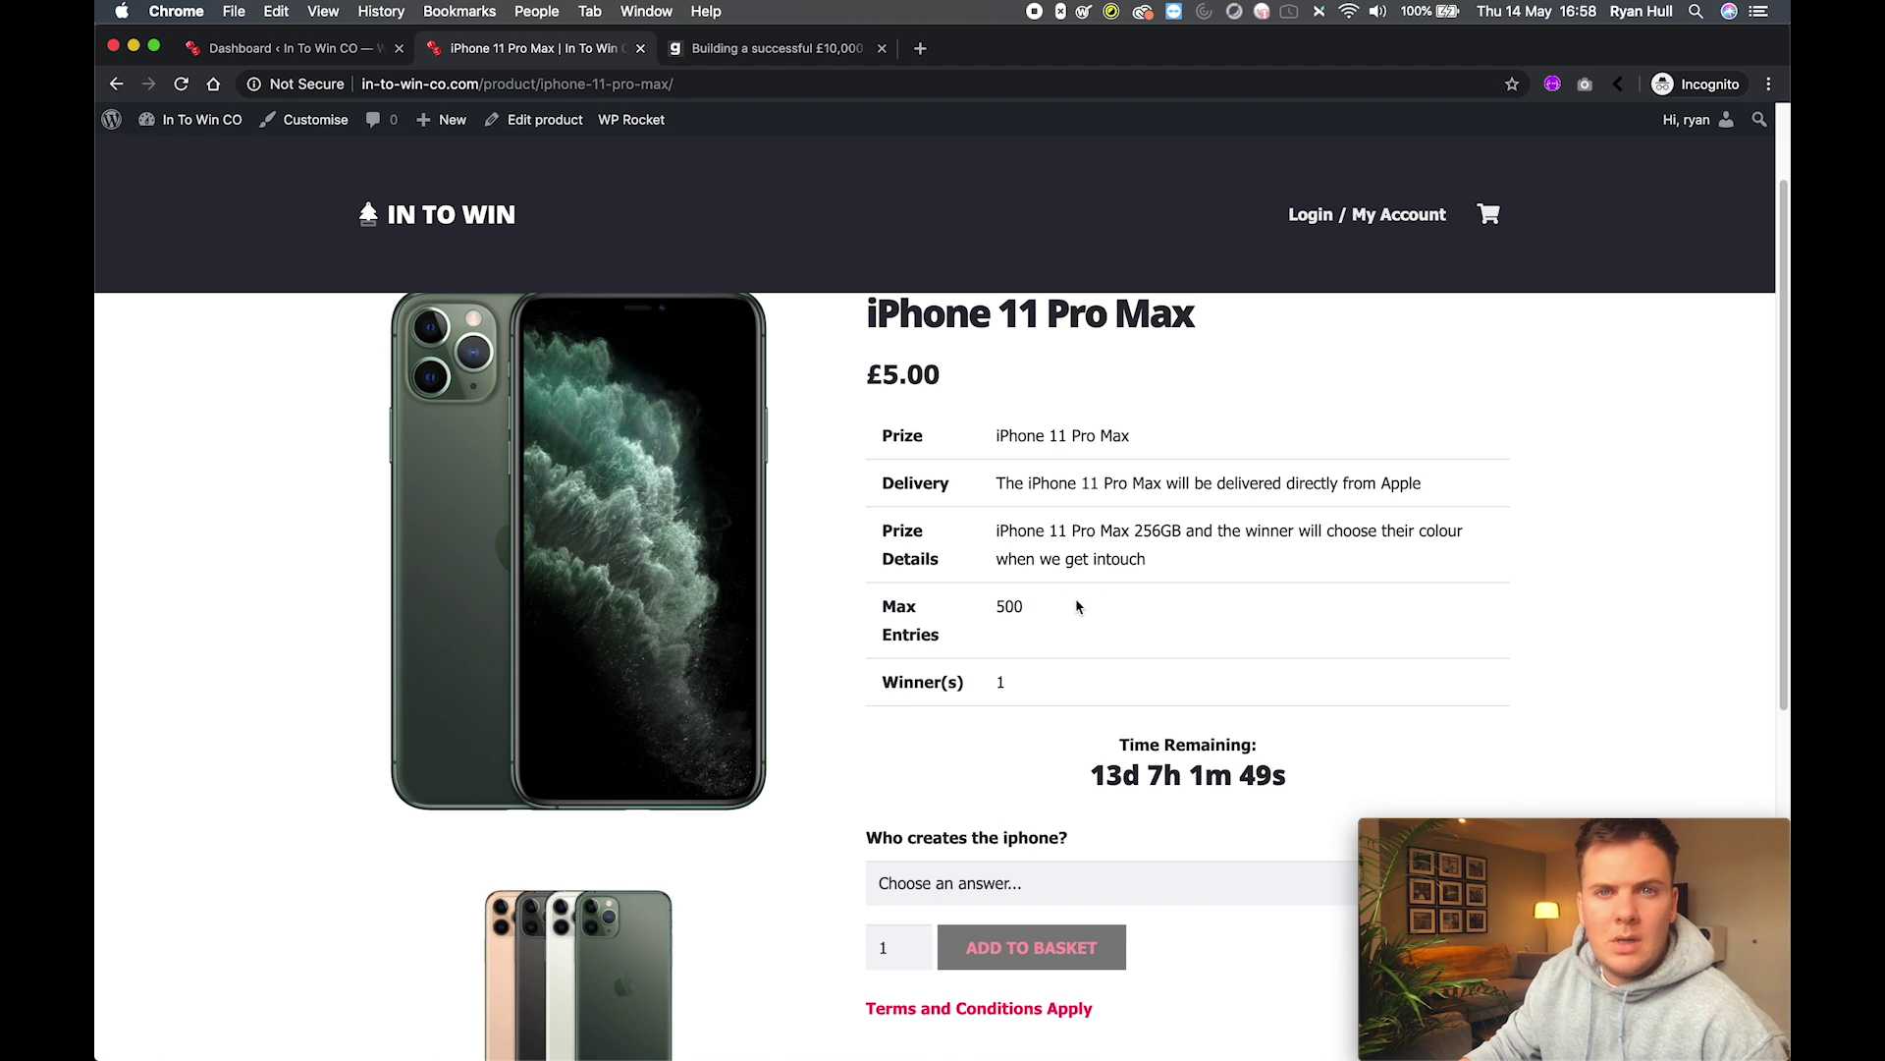
{"action": "double_click", "coordinate": [1009, 605]}
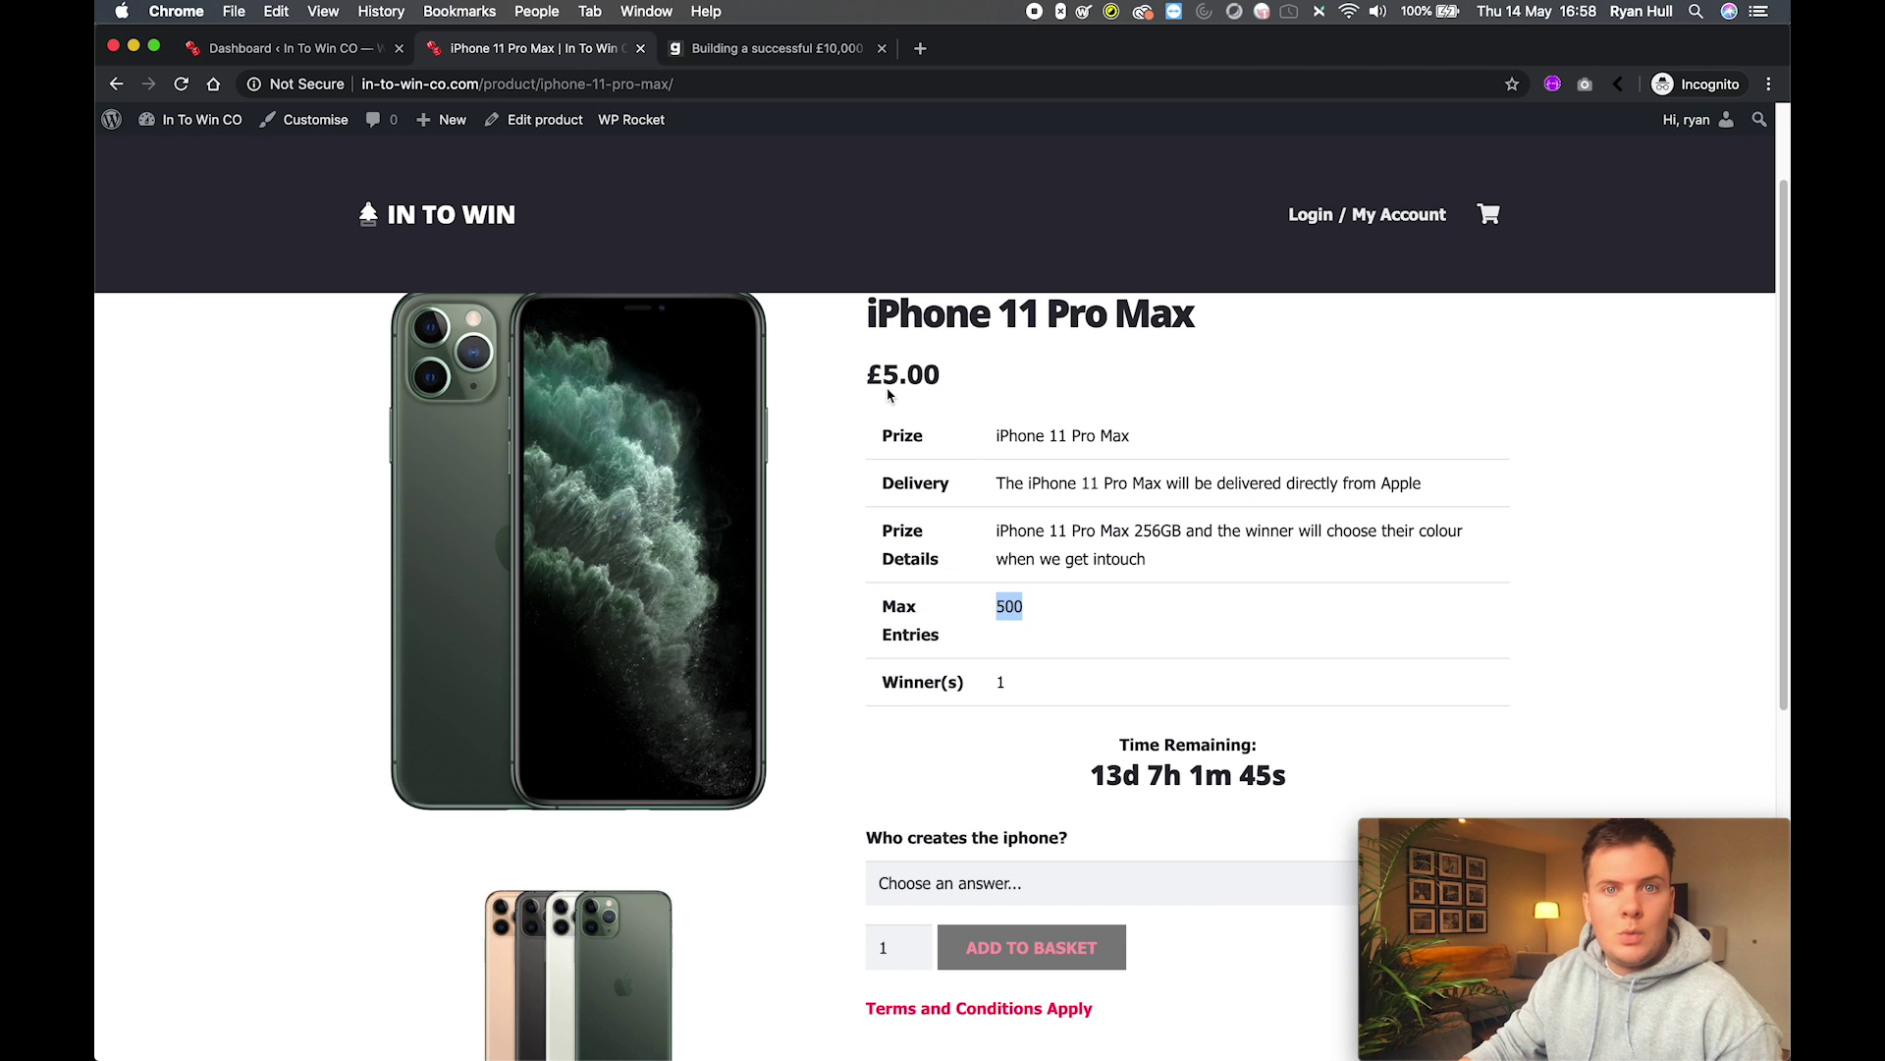
{"action": "left_click_drag", "start_coordinate": [864, 374], "coordinate": [968, 384]}
{"action": "left_click", "coordinate": [917, 409]}
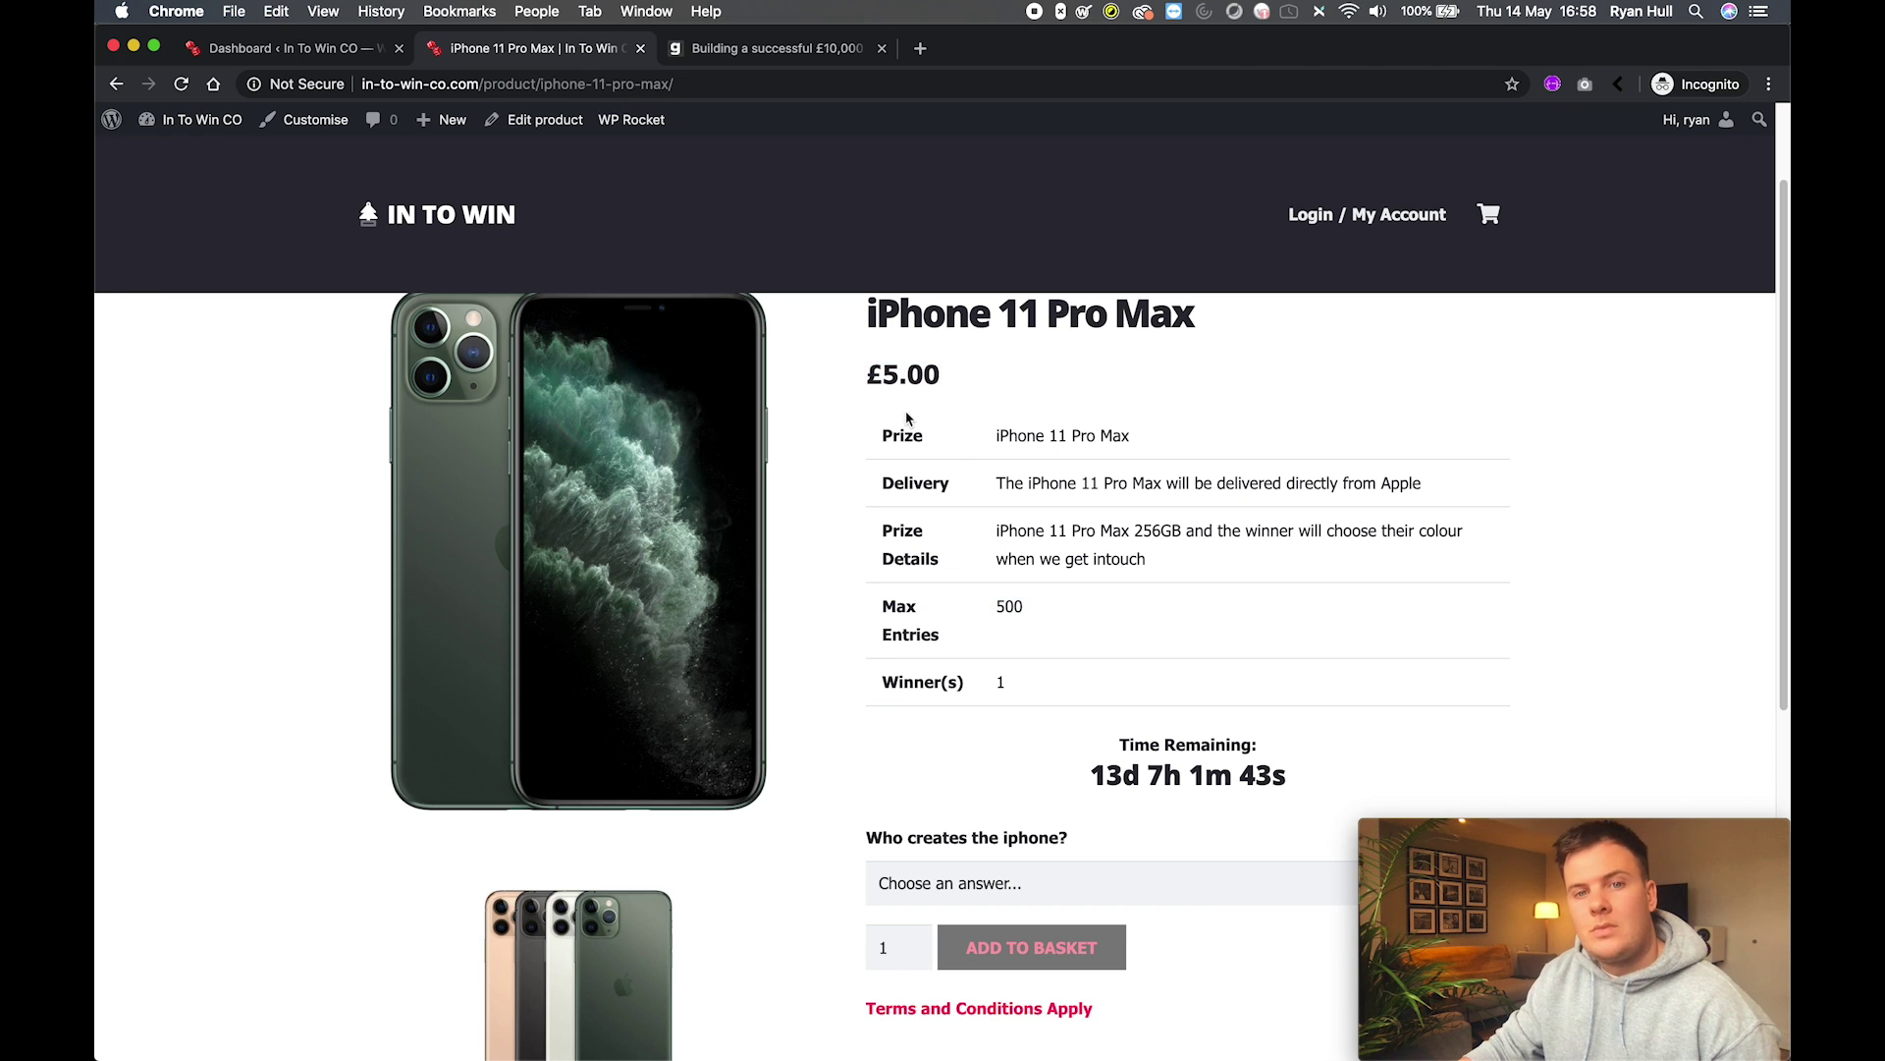
{"action": "left_click_drag", "start_coordinate": [882, 374], "coordinate": [941, 377]}
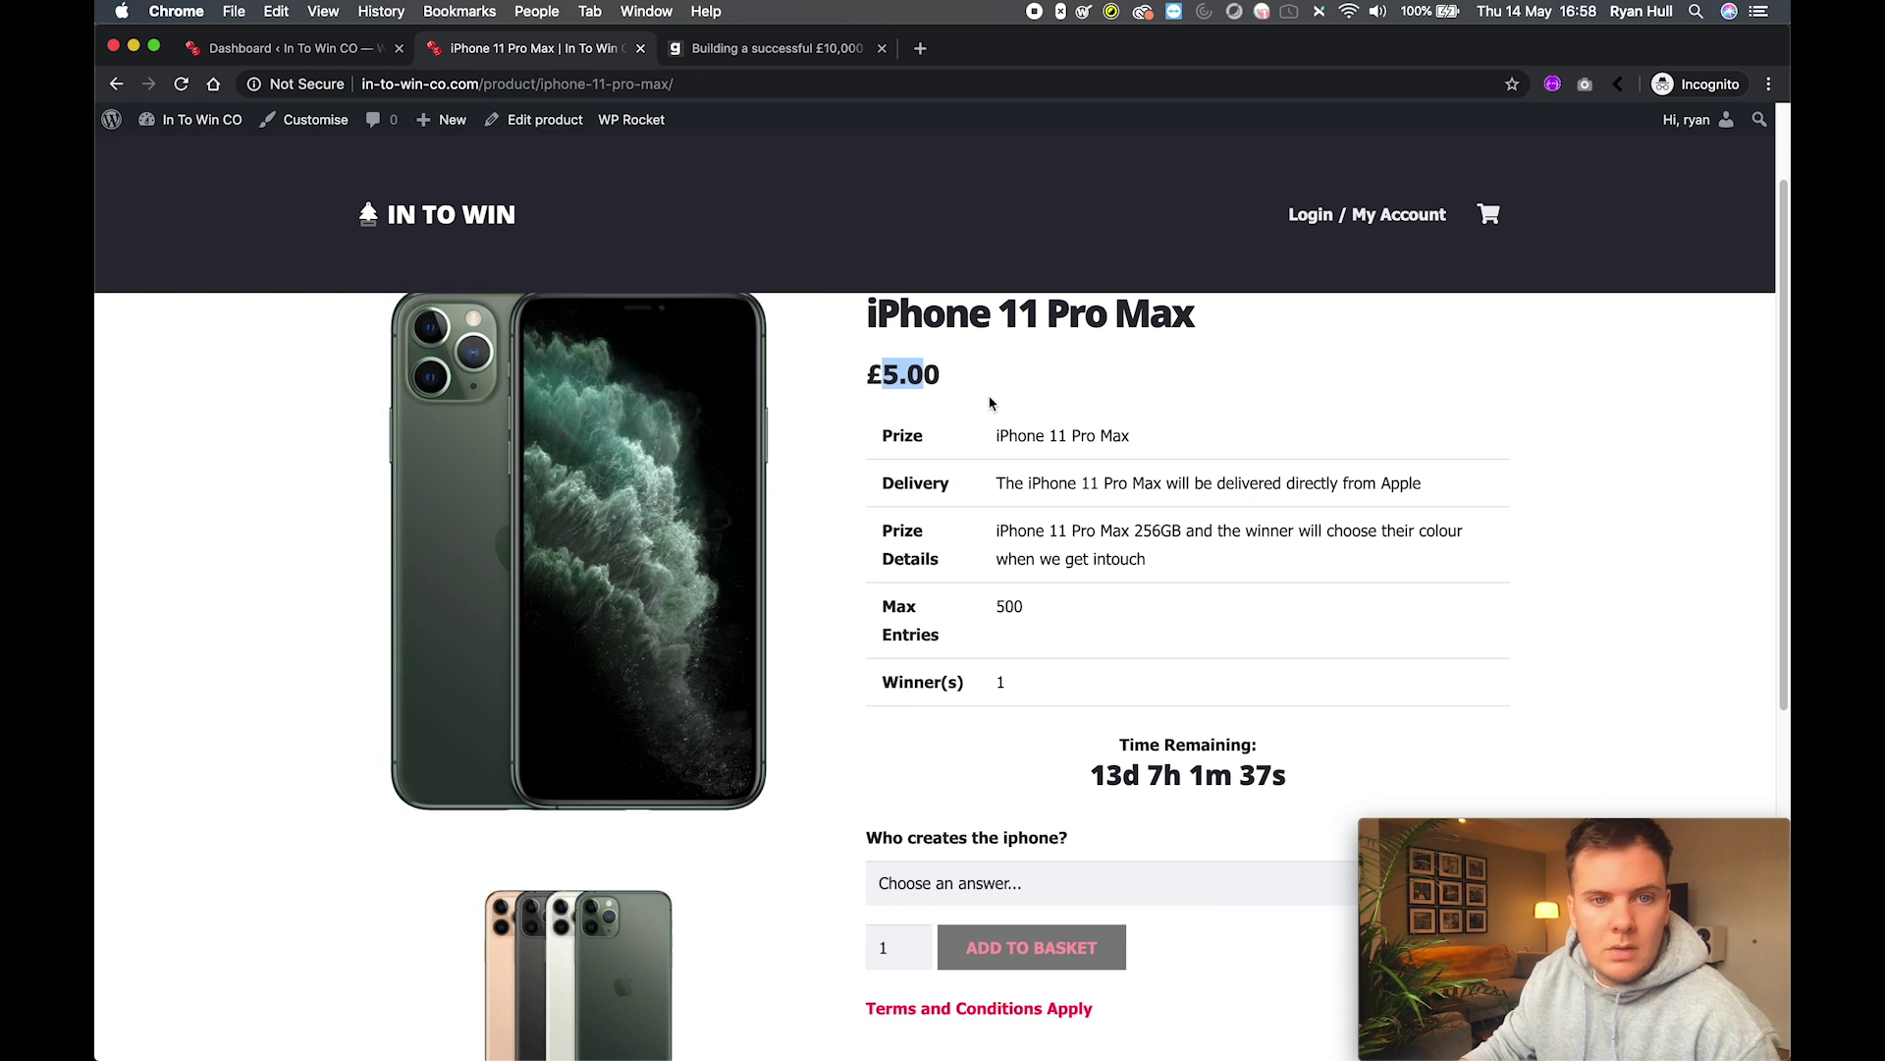
{"action": "left_click", "coordinate": [890, 375]}
{"action": "left_click_drag", "start_coordinate": [884, 374], "coordinate": [940, 374]}
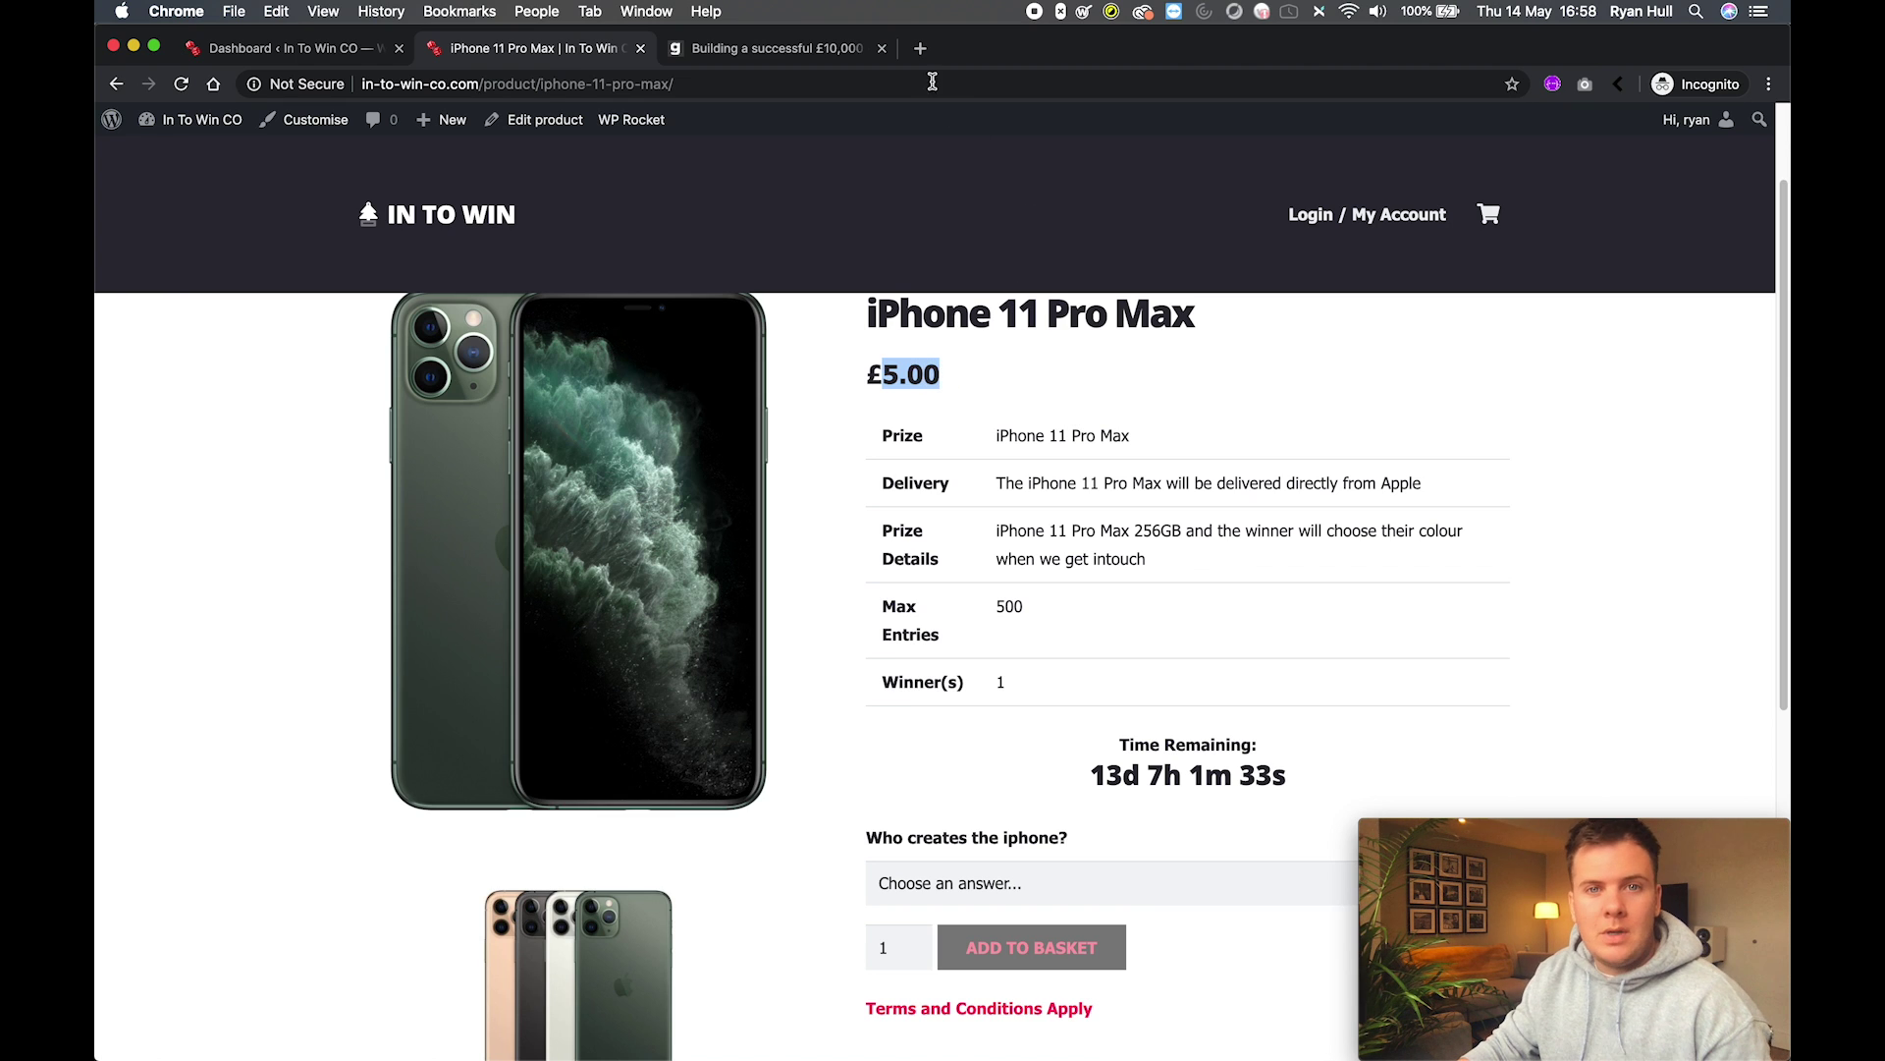
Google 500 x 5 to get 2500 total revenue, then return to the getfound article.
{"action": "left_click", "coordinate": [920, 47]}
{"action": "type", "text": "5000"}
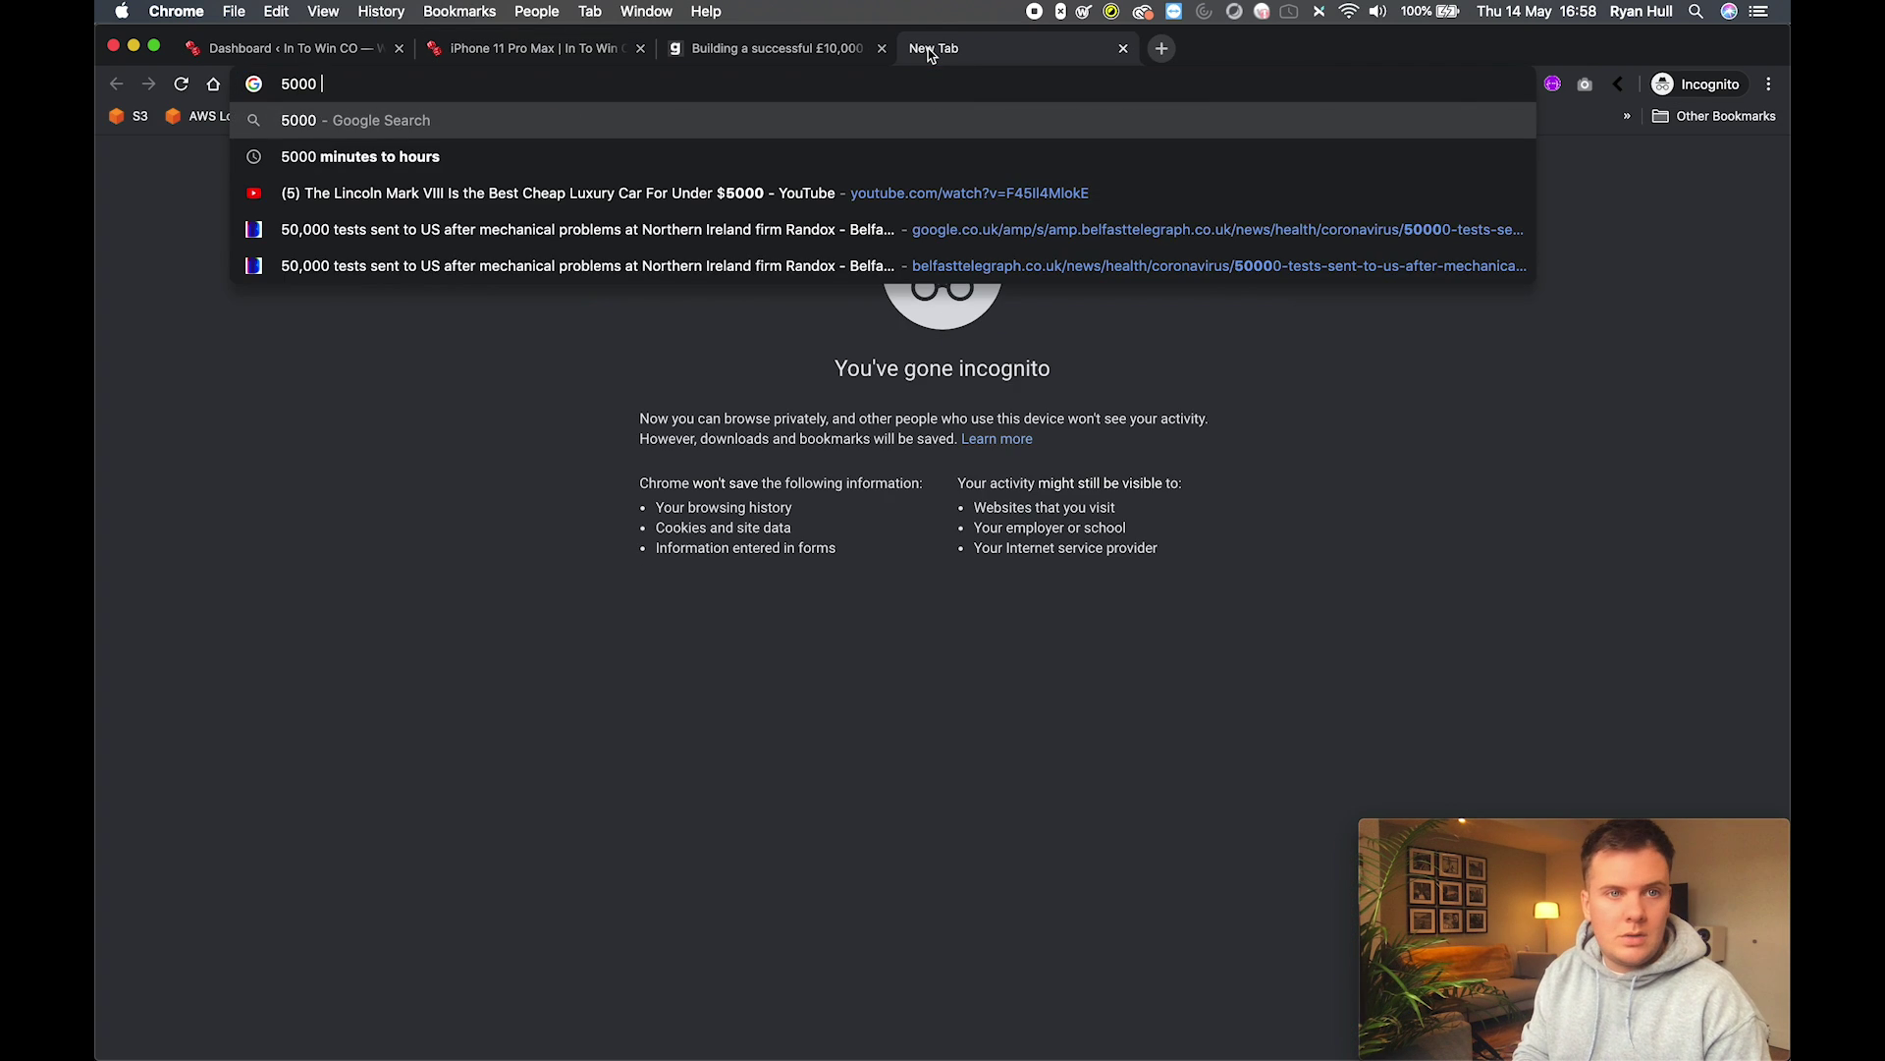
{"action": "key", "text": "BackSpace"}
{"action": "key", "text": "BackSpace"}
{"action": "type", "text": "x 5"}
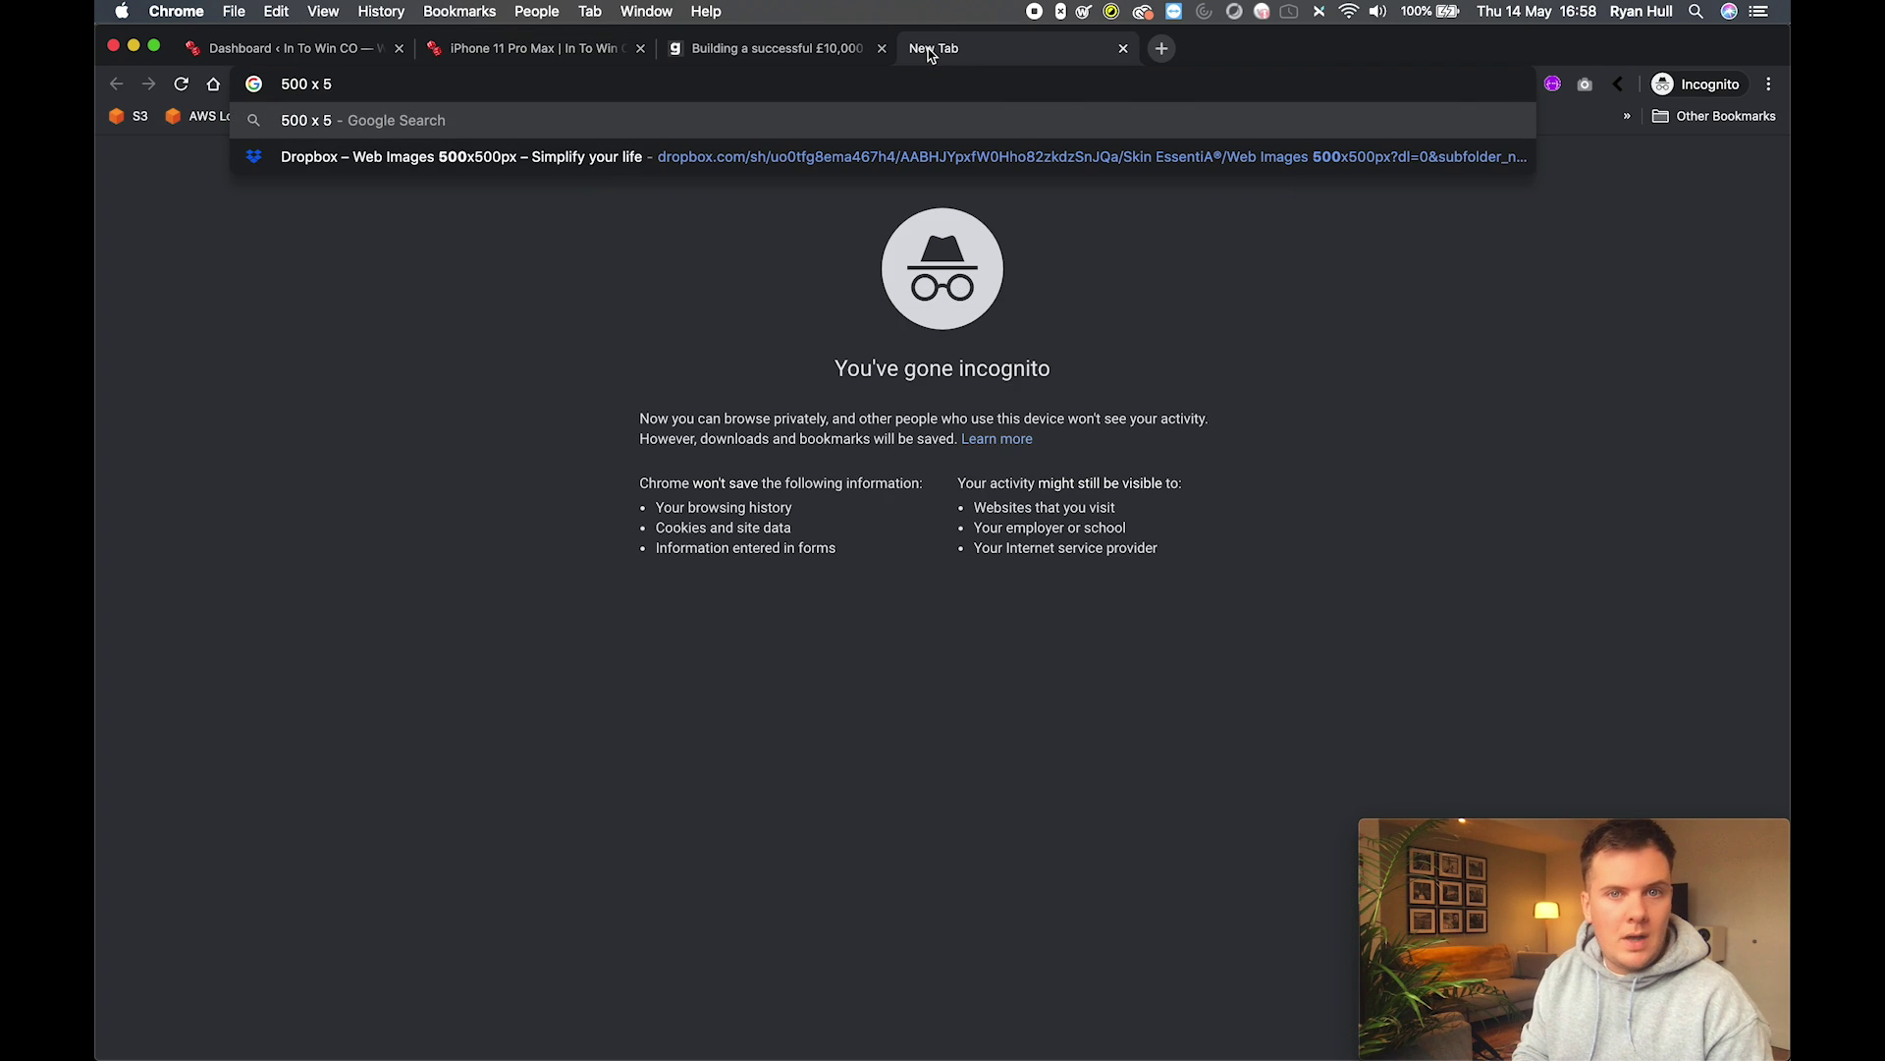
{"action": "key", "text": "Return"}
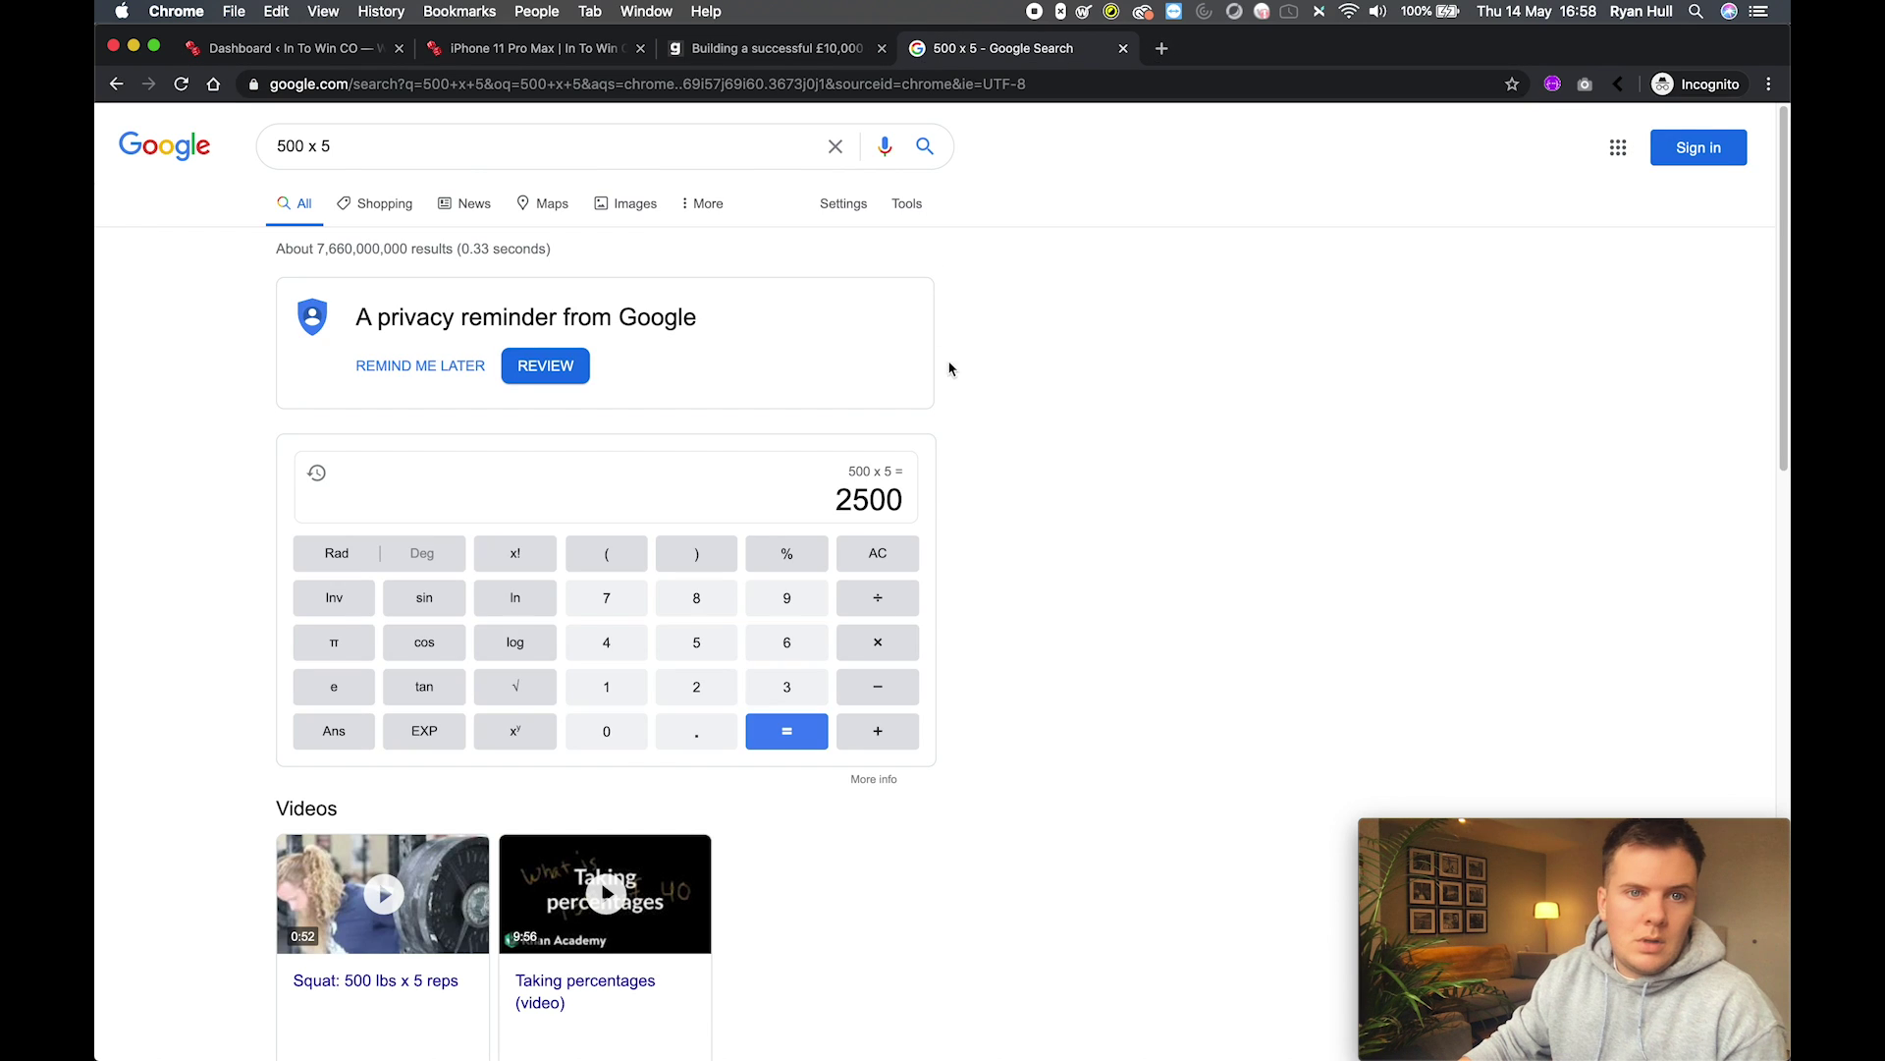
{"action": "left_click", "coordinate": [756, 57]}
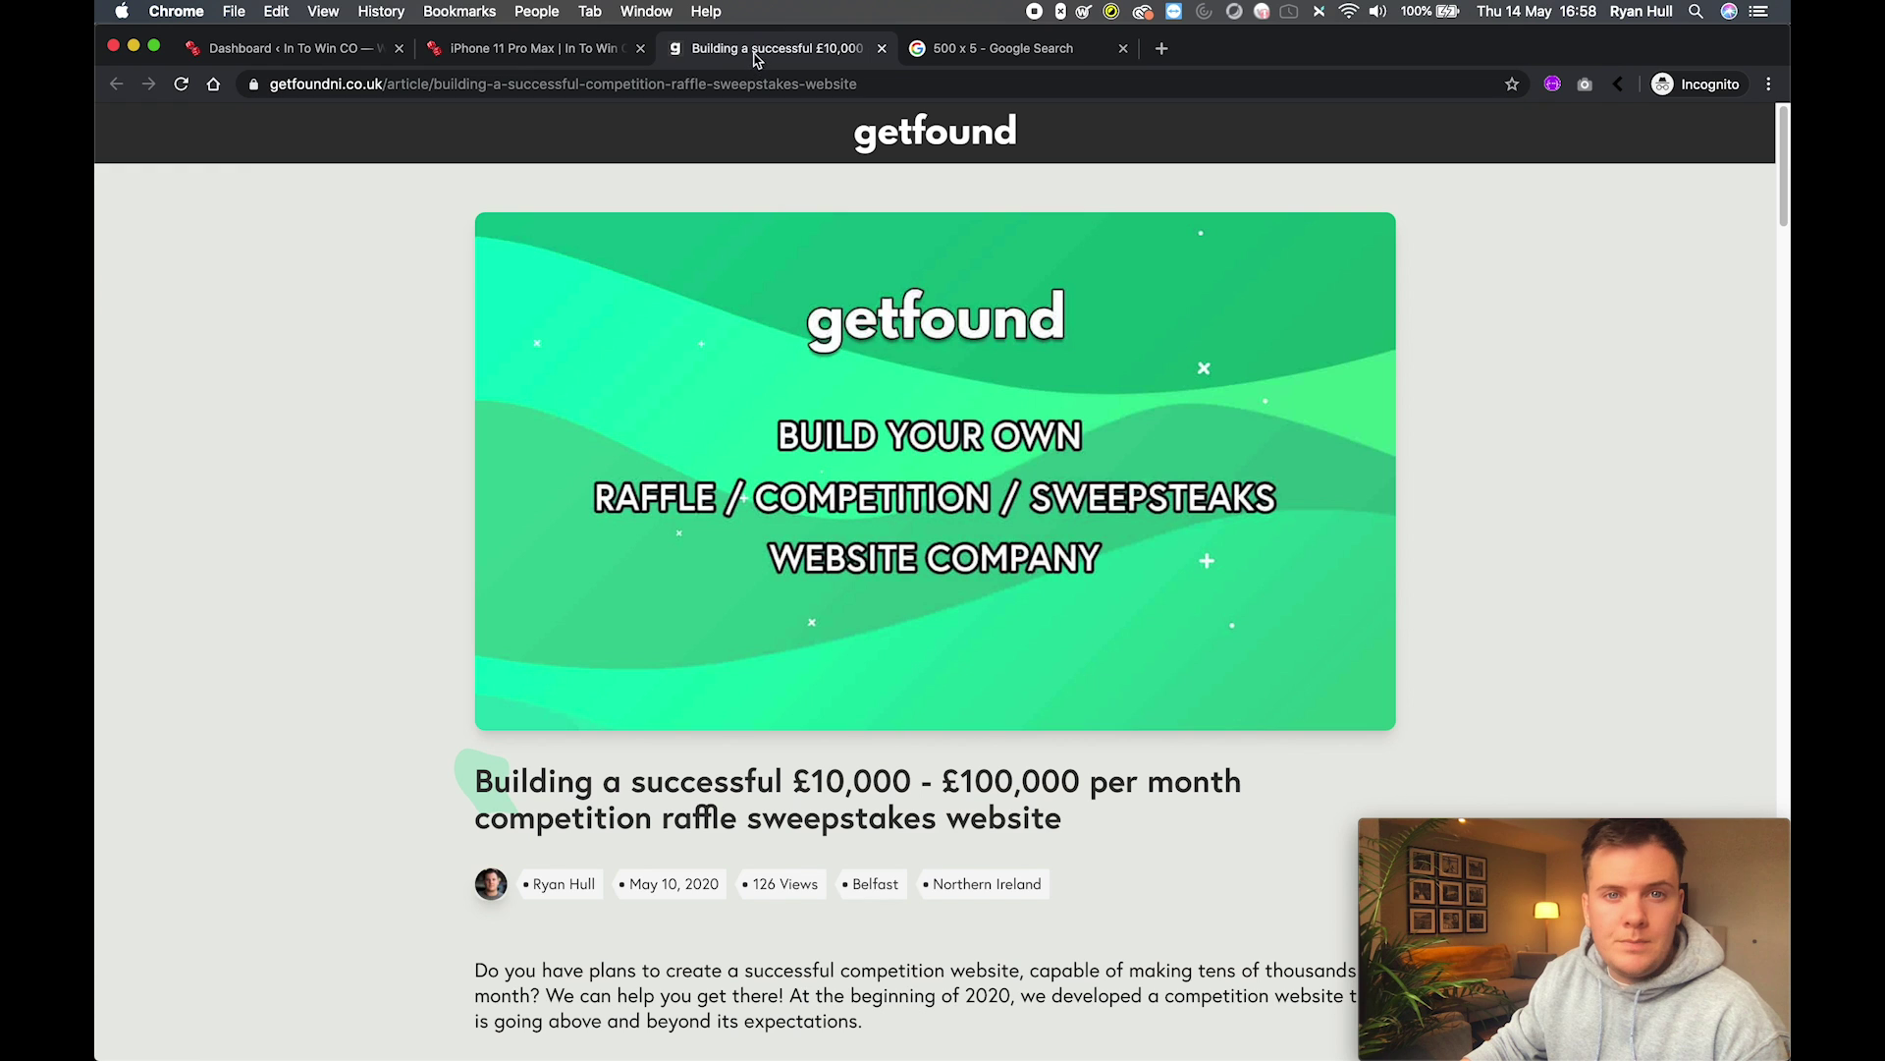
Return to the iPhone 11 Pro Max page and highlight the 13d Time Remaining countdown.
{"action": "left_click", "coordinate": [620, 39]}
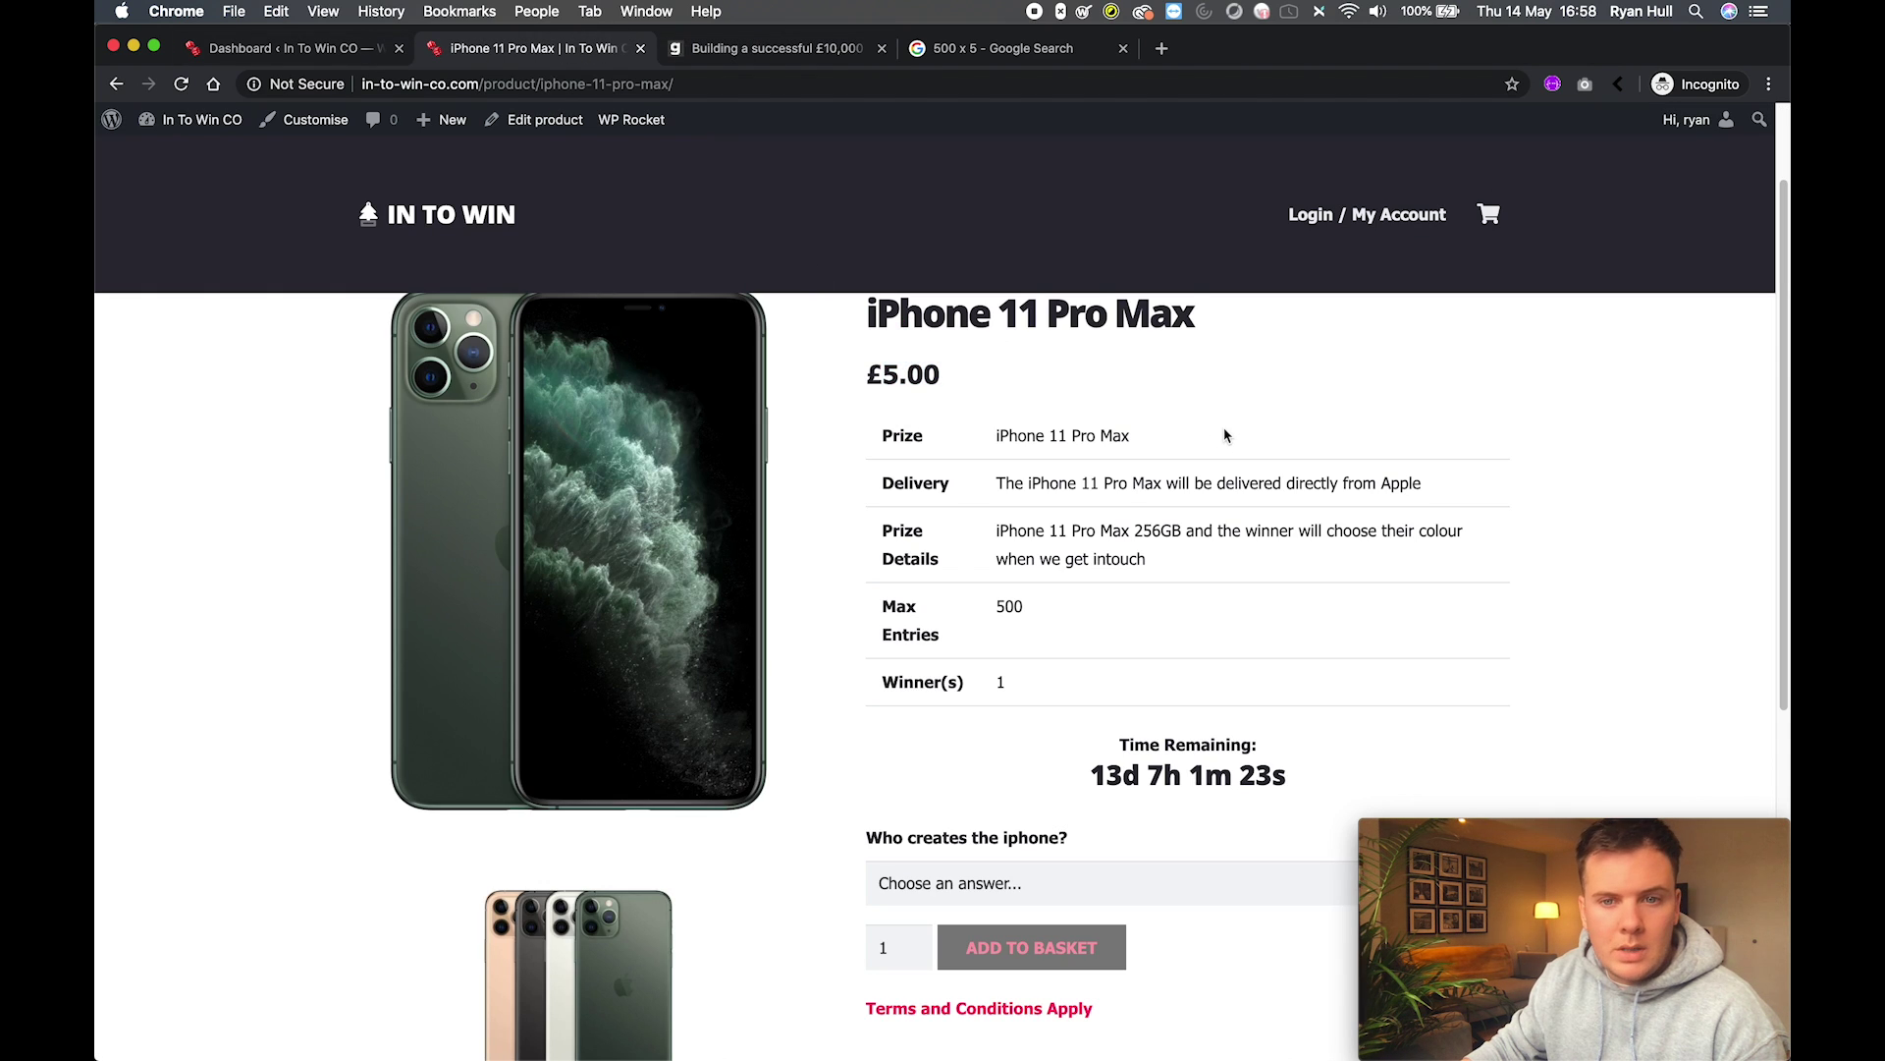
{"action": "scroll", "coordinate": [1219, 427], "scroll_direction": "down", "scroll_amount": 1}
{"action": "scroll", "coordinate": [1223, 425], "scroll_direction": "up", "scroll_amount": 3}
{"action": "scroll", "coordinate": [1166, 425], "scroll_direction": "down", "scroll_amount": 5}
{"action": "scroll", "coordinate": [1165, 427], "scroll_direction": "up", "scroll_amount": 3}
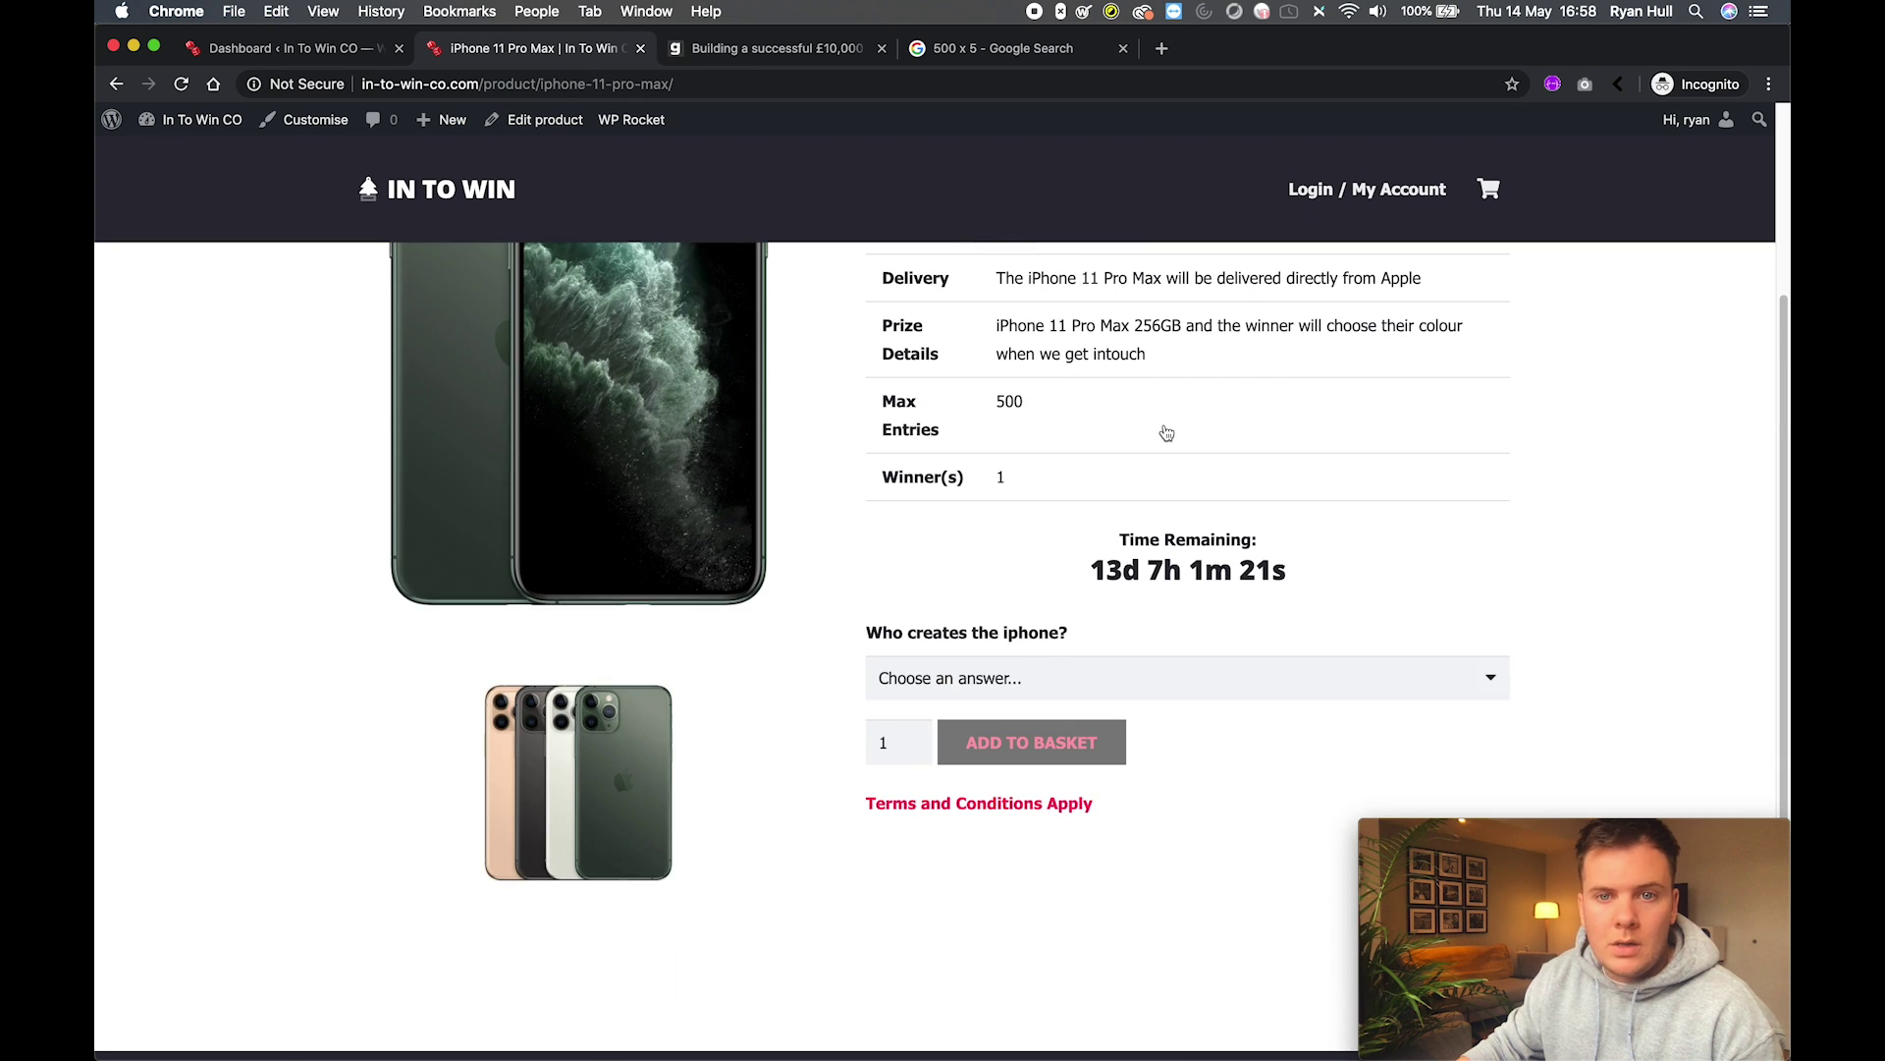
{"action": "scroll", "coordinate": [1165, 424], "scroll_direction": "up", "scroll_amount": 2}
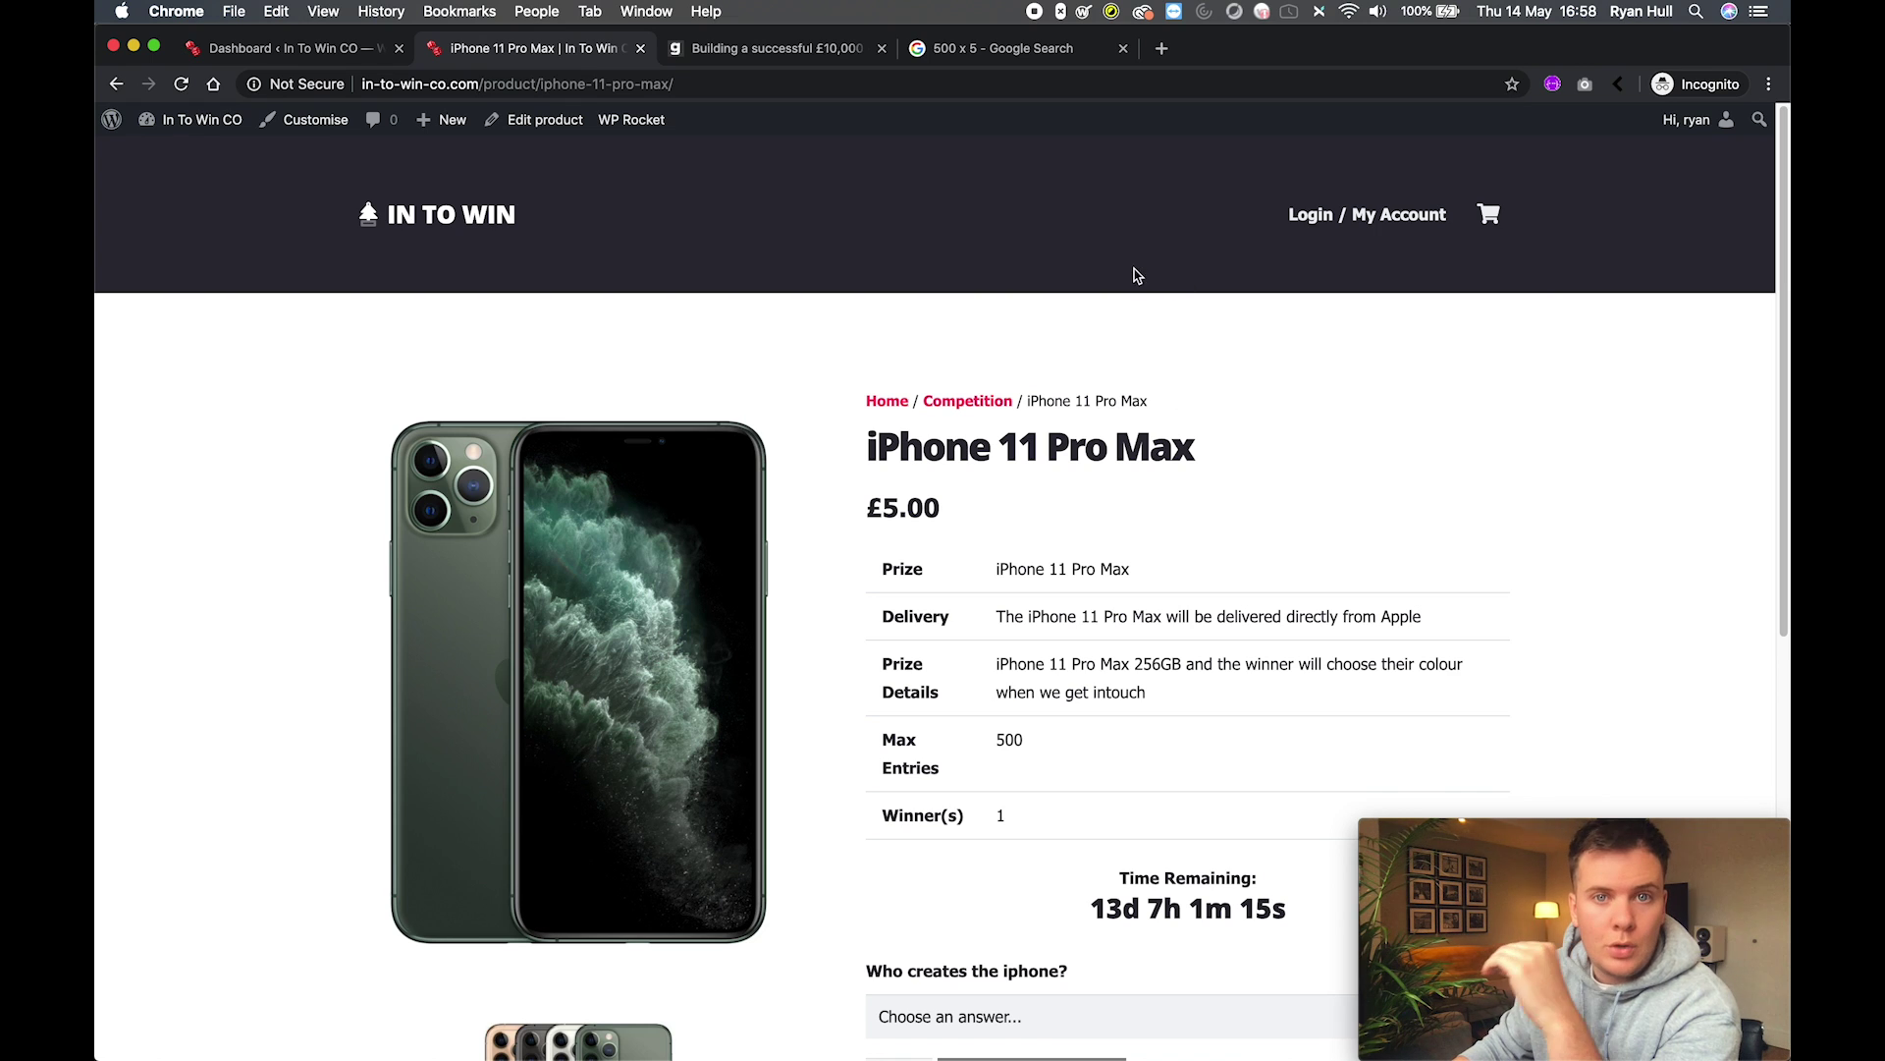
{"action": "scroll", "coordinate": [1093, 497], "scroll_direction": "down", "scroll_amount": 3}
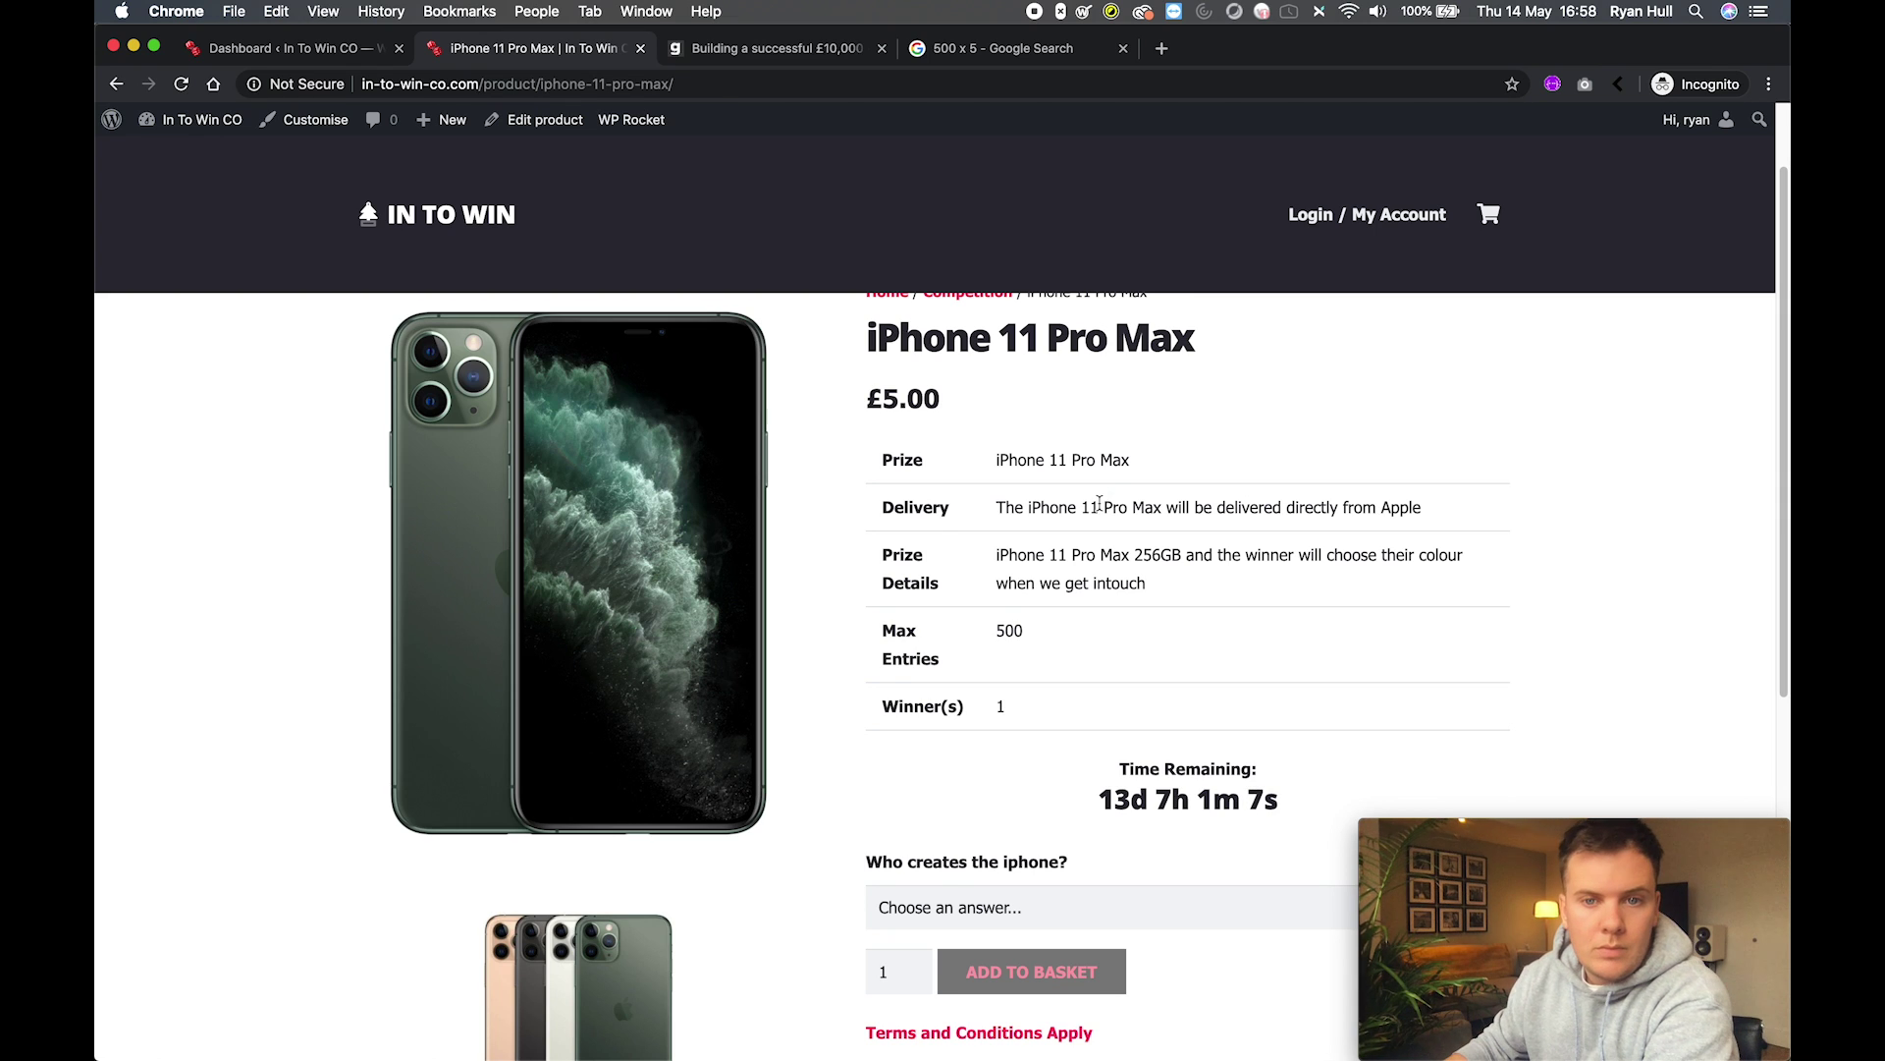
{"action": "scroll", "coordinate": [1100, 506], "scroll_direction": "down", "scroll_amount": 1}
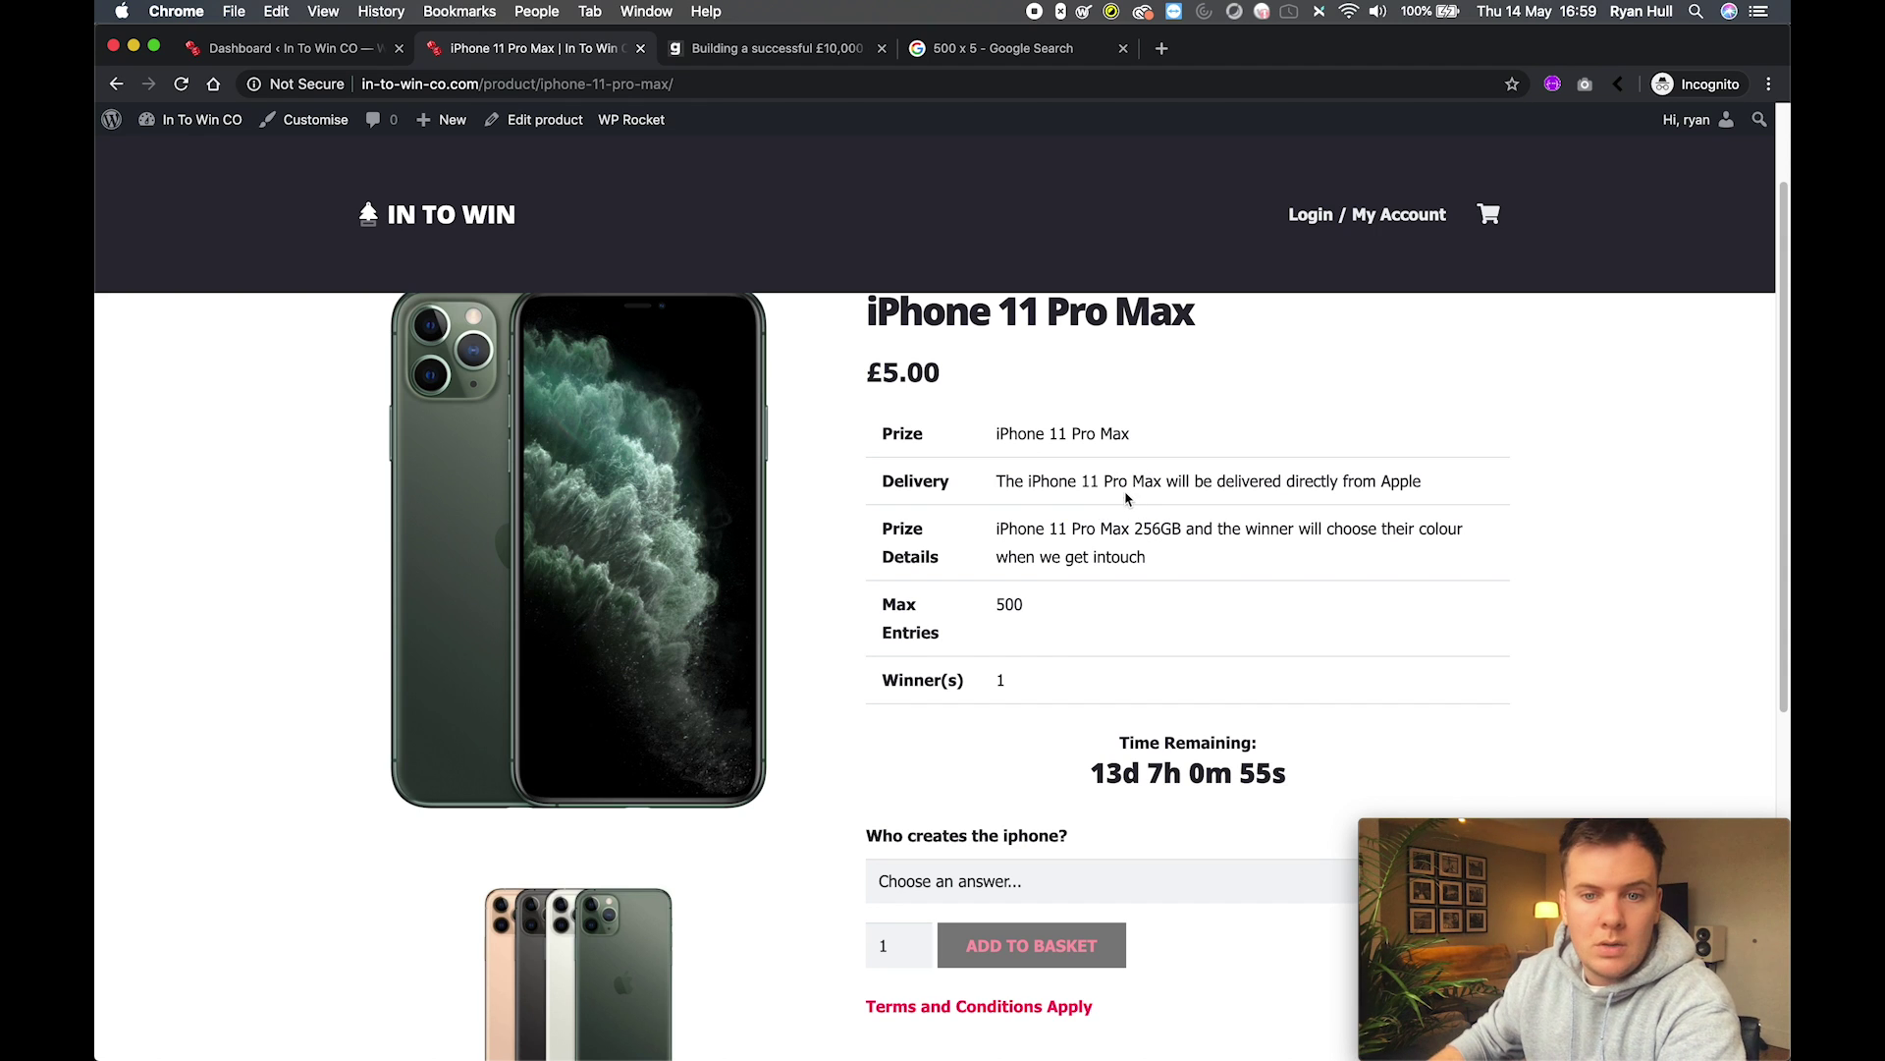
{"action": "scroll", "coordinate": [1128, 507], "scroll_direction": "down", "scroll_amount": 2}
{"action": "scroll", "coordinate": [1157, 556], "scroll_direction": "down", "scroll_amount": 1}
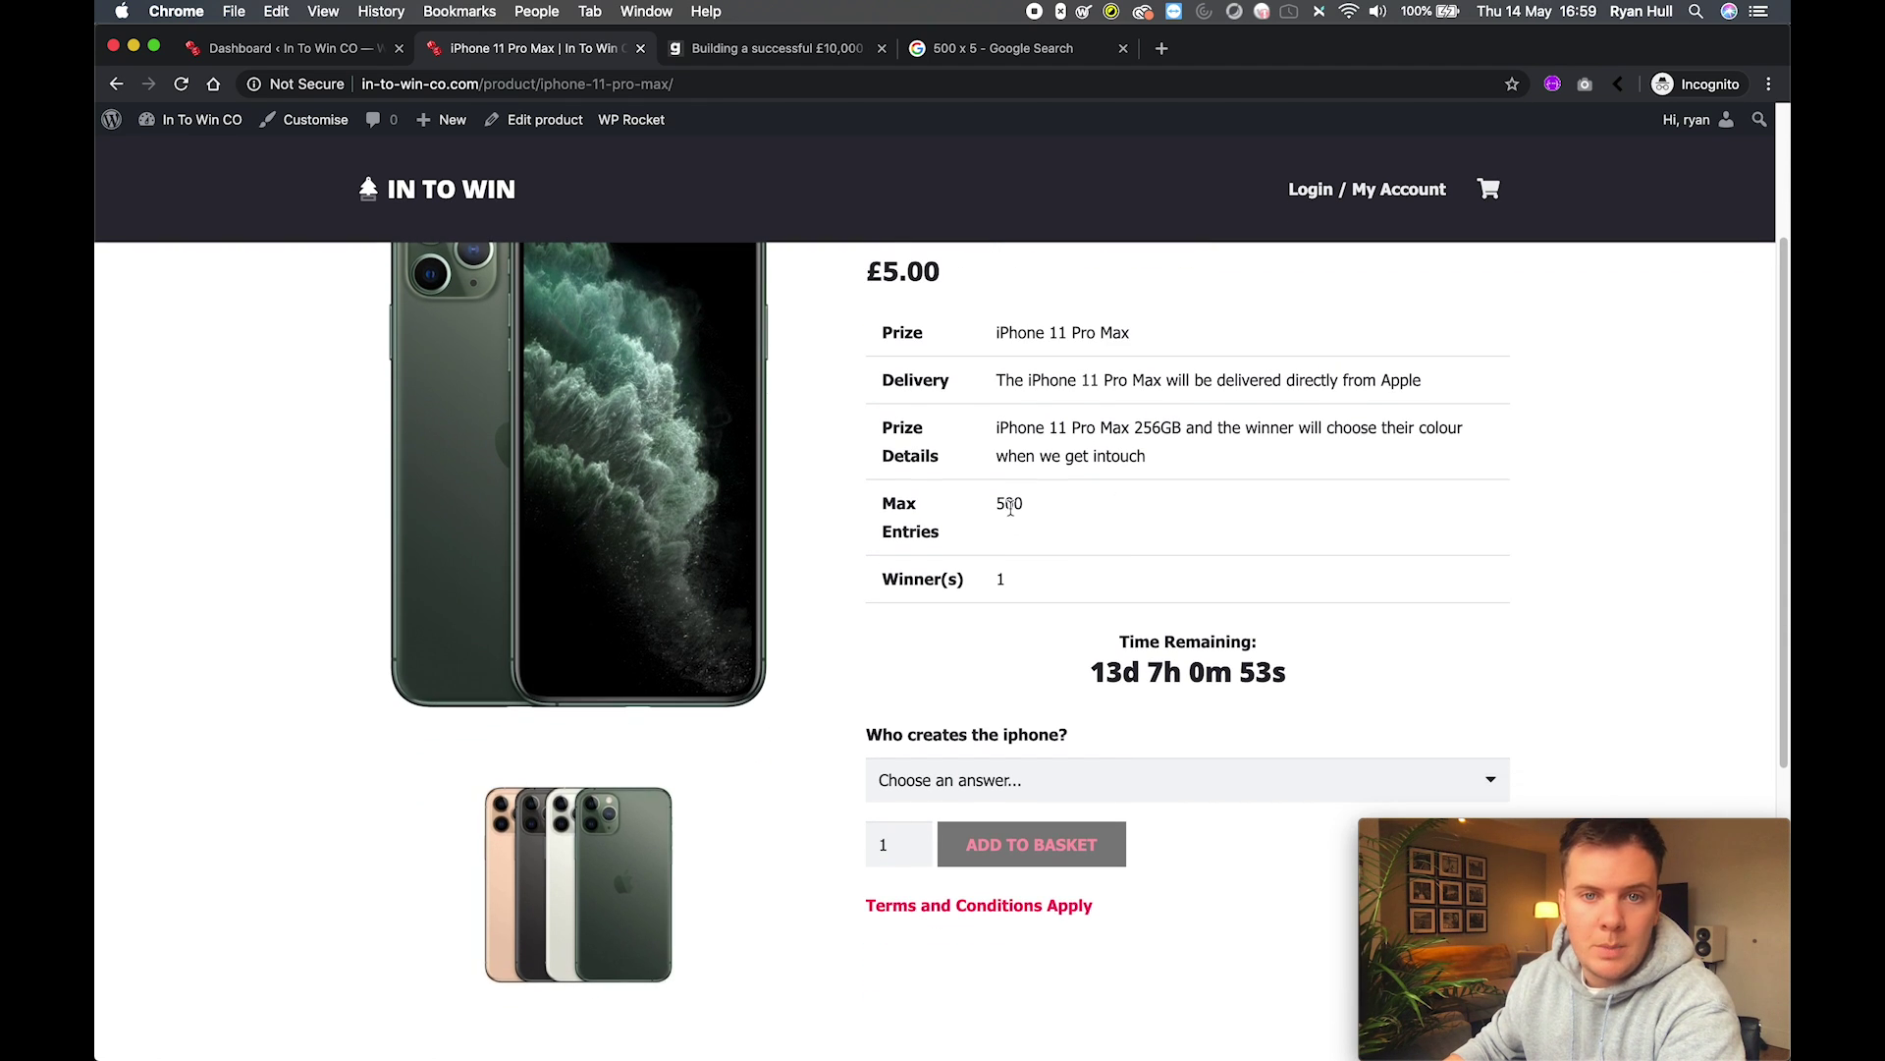
{"action": "scroll", "coordinate": [1013, 509], "scroll_direction": "down", "scroll_amount": 5}
{"action": "scroll", "coordinate": [1091, 523], "scroll_direction": "up", "scroll_amount": 2}
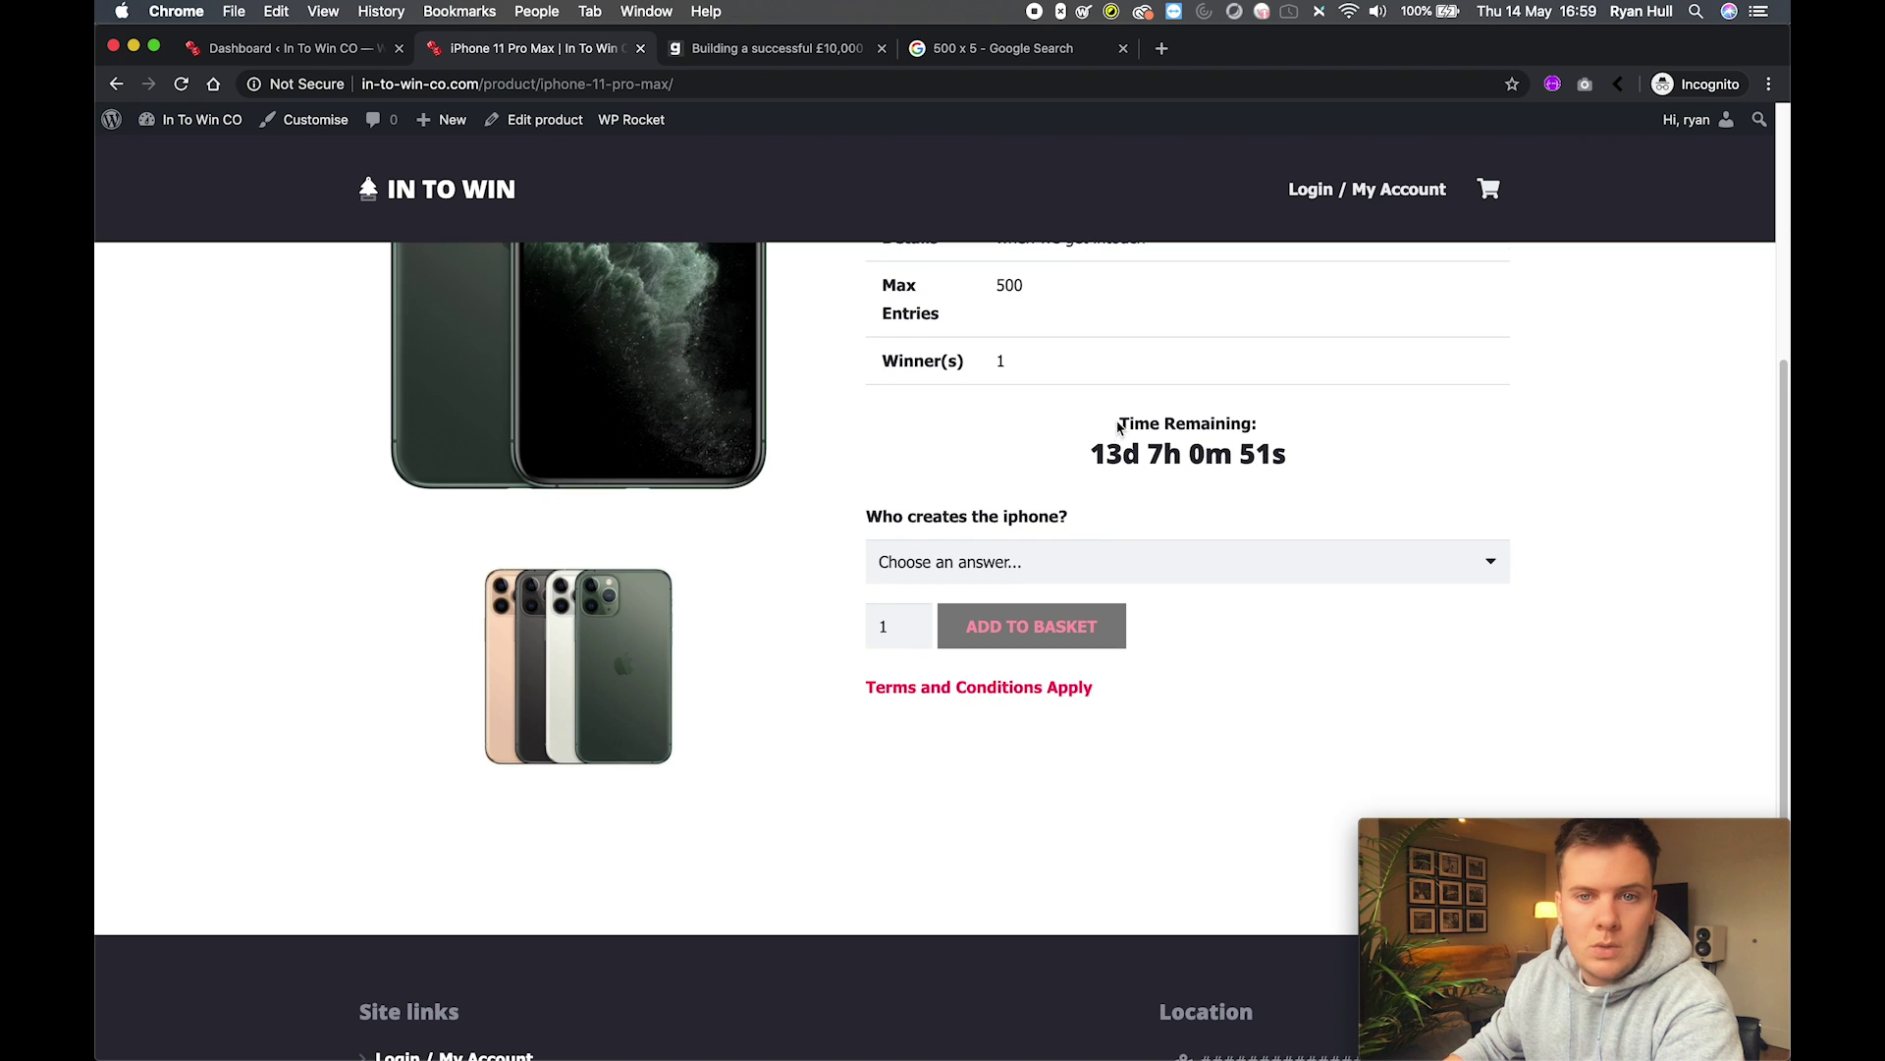
{"action": "mouse_move", "coordinate": [1120, 426]}
{"action": "left_mouse_down"}
{"action": "mouse_move", "coordinate": [1309, 455]}
{"action": "mouse_move", "coordinate": [1115, 423]}
{"action": "left_mouse_up"}
{"action": "left_click", "coordinate": [1311, 465]}
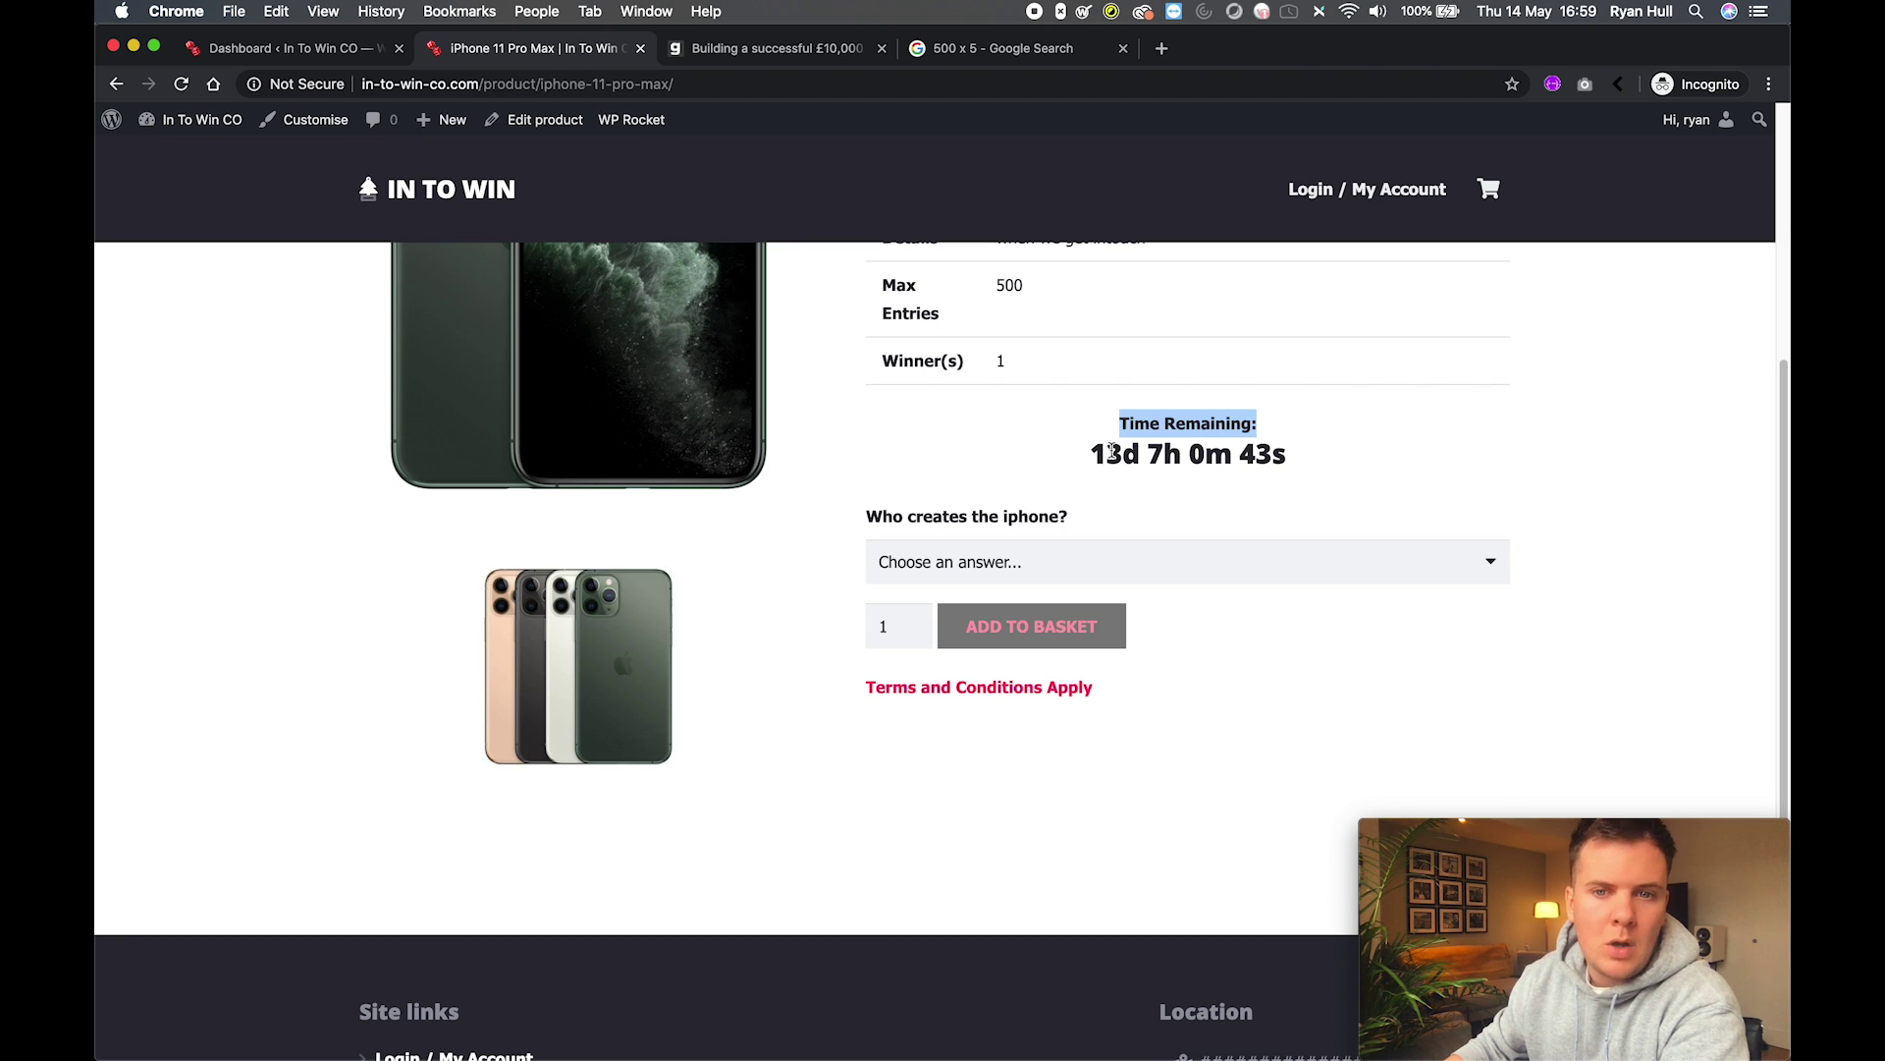
{"action": "double_click", "coordinate": [1112, 454]}
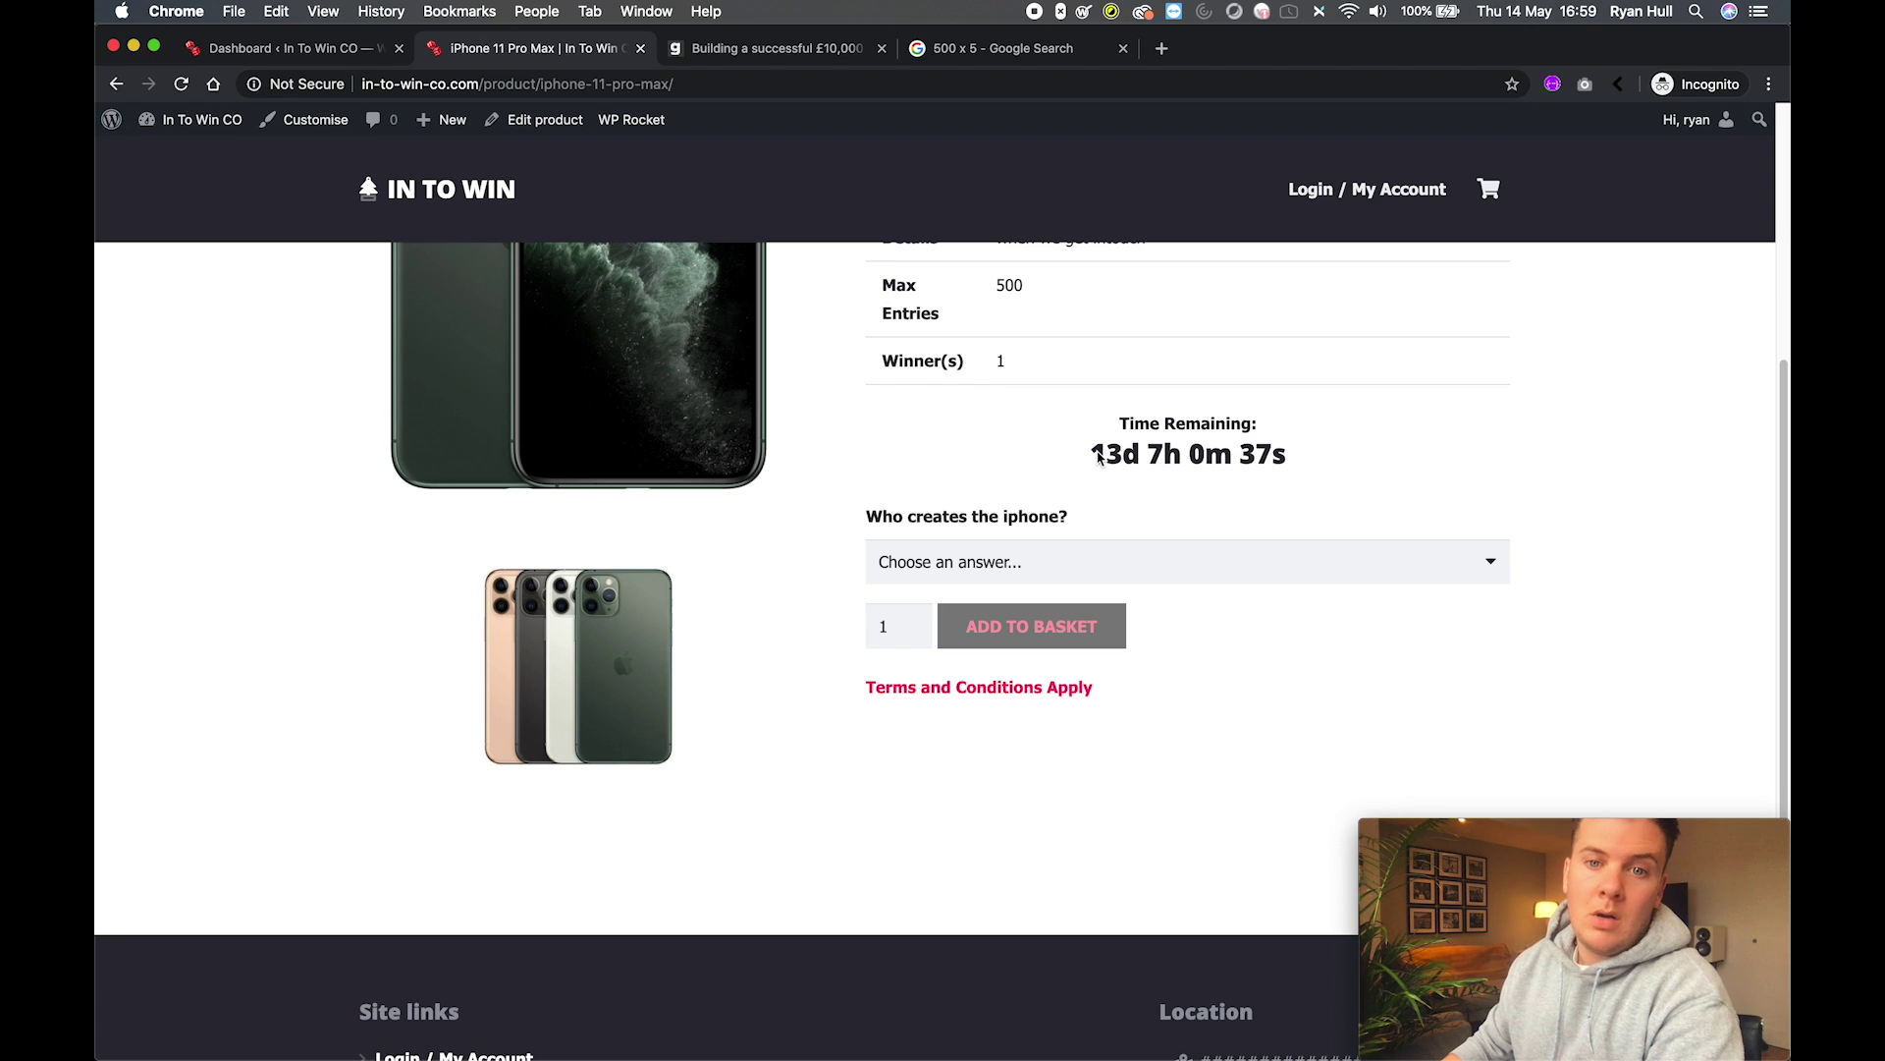
{"action": "double_click", "coordinate": [1102, 455]}
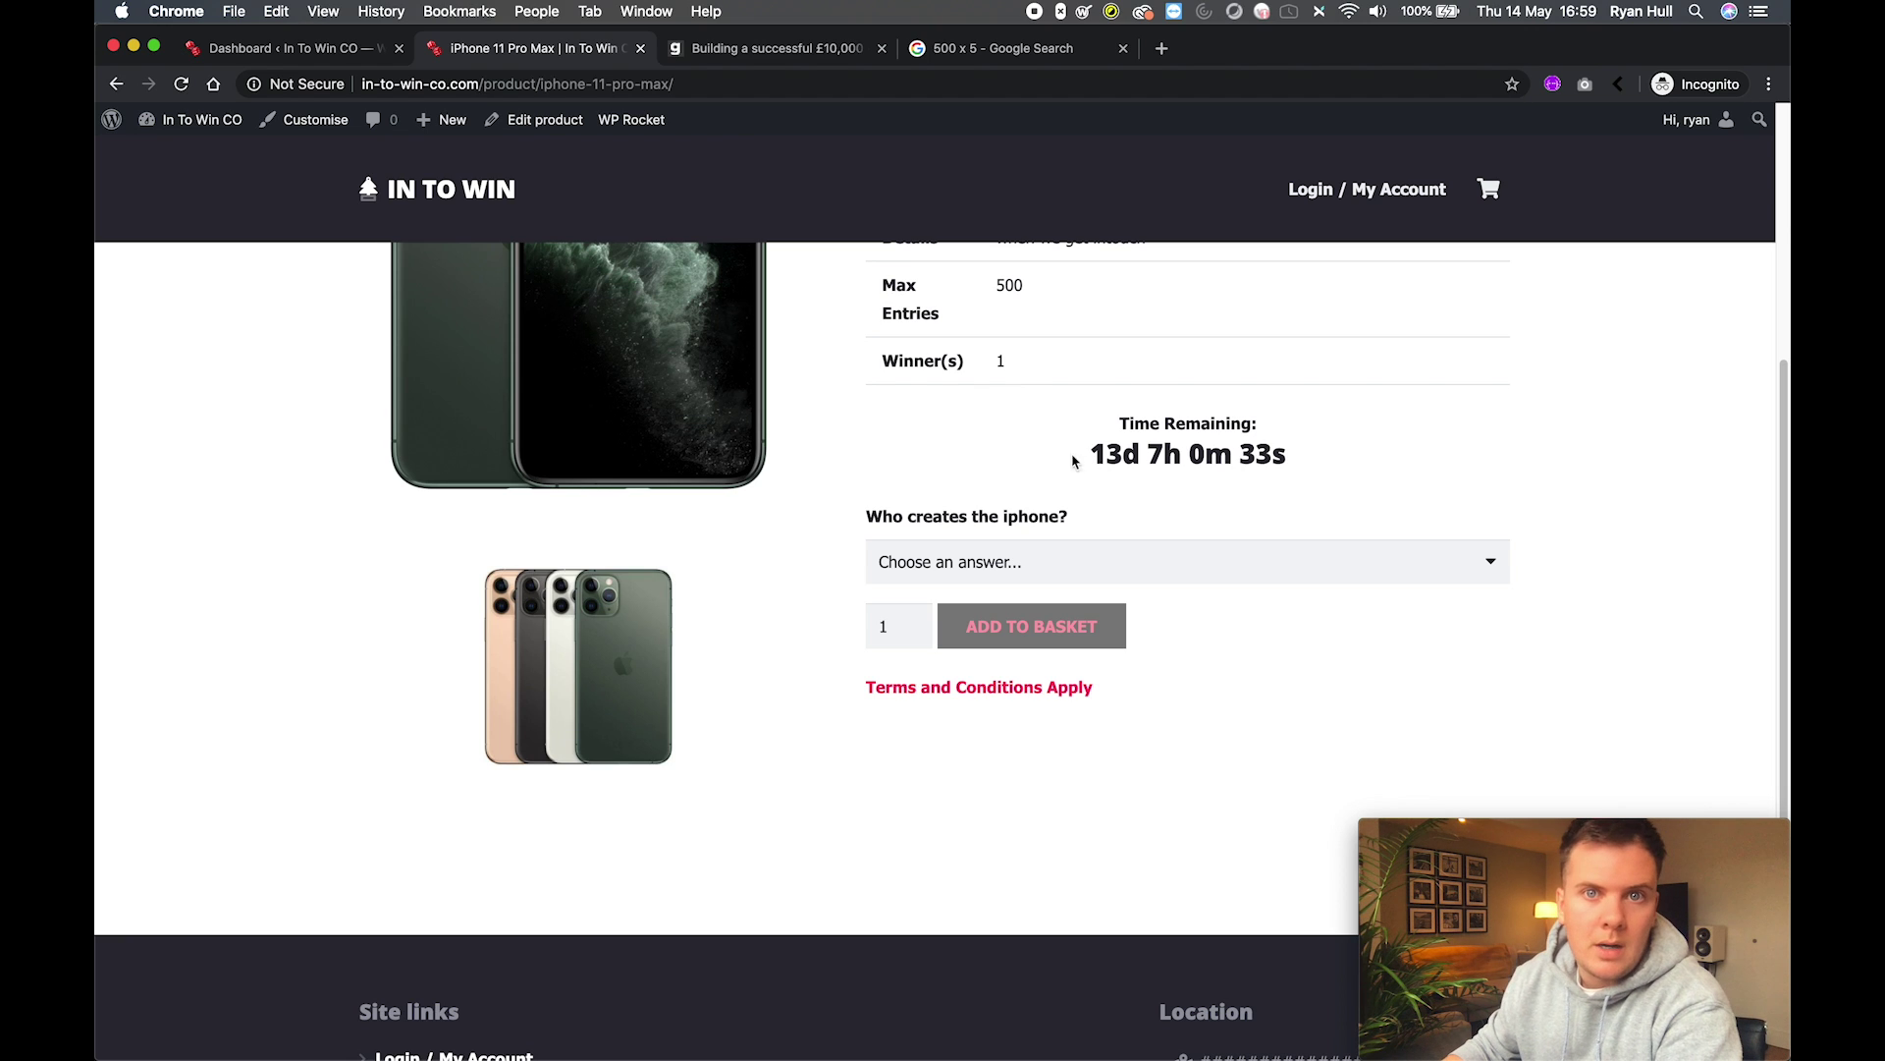
{"action": "double_click", "coordinate": [1108, 455]}
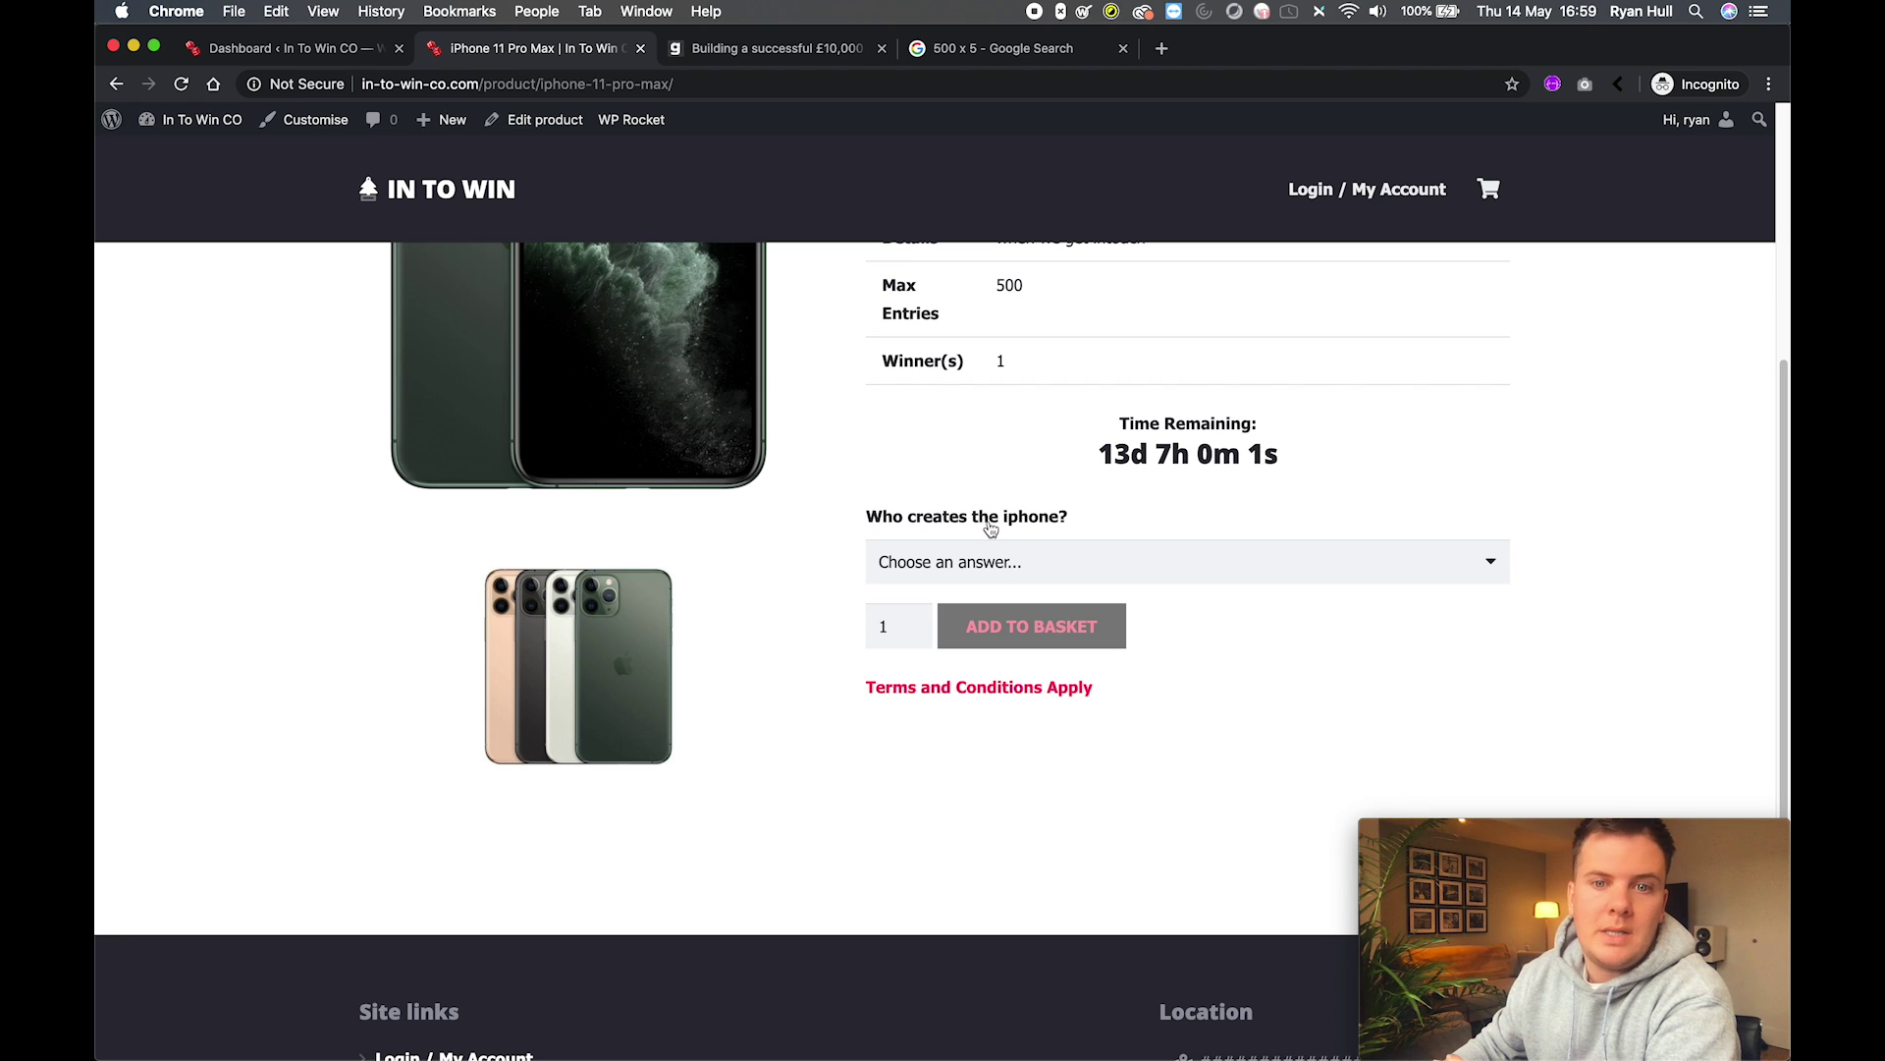
Answer the iPhone entry question with Apple.
{"action": "left_click", "coordinate": [1032, 557]}
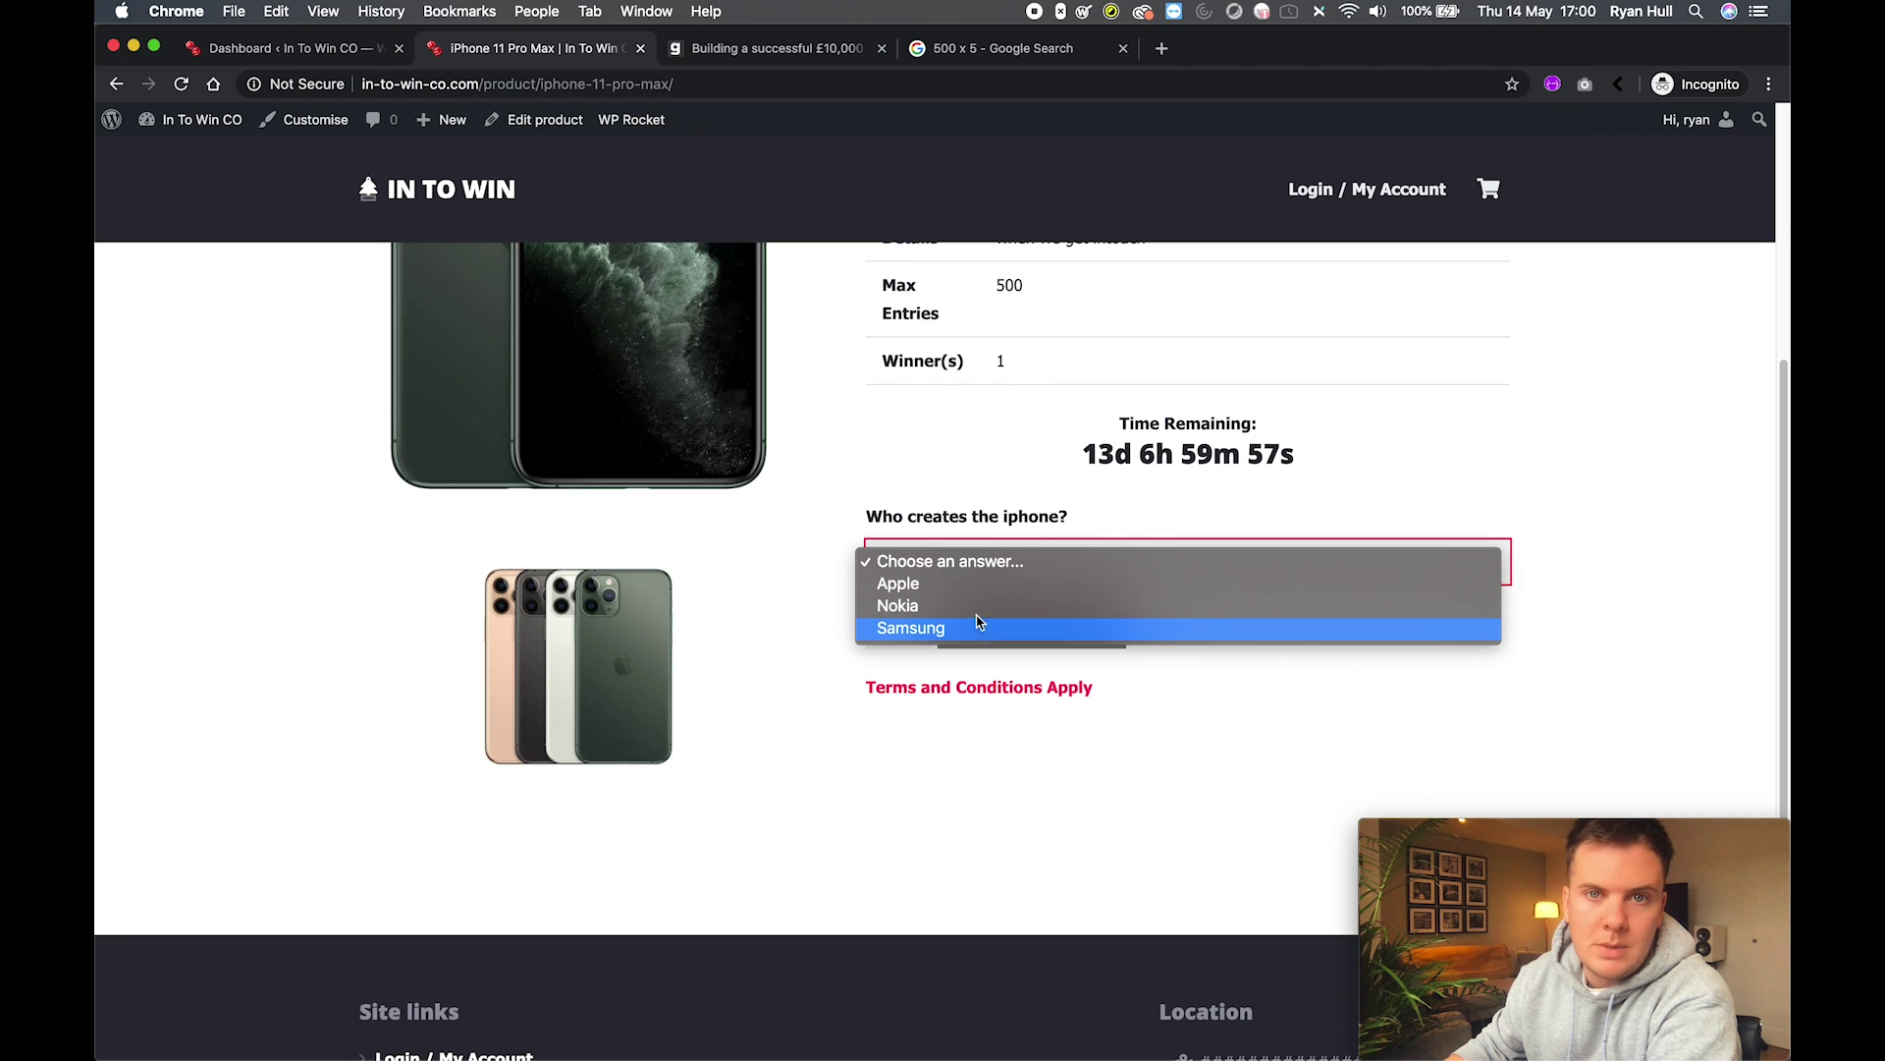
{"action": "left_click", "coordinate": [1017, 586]}
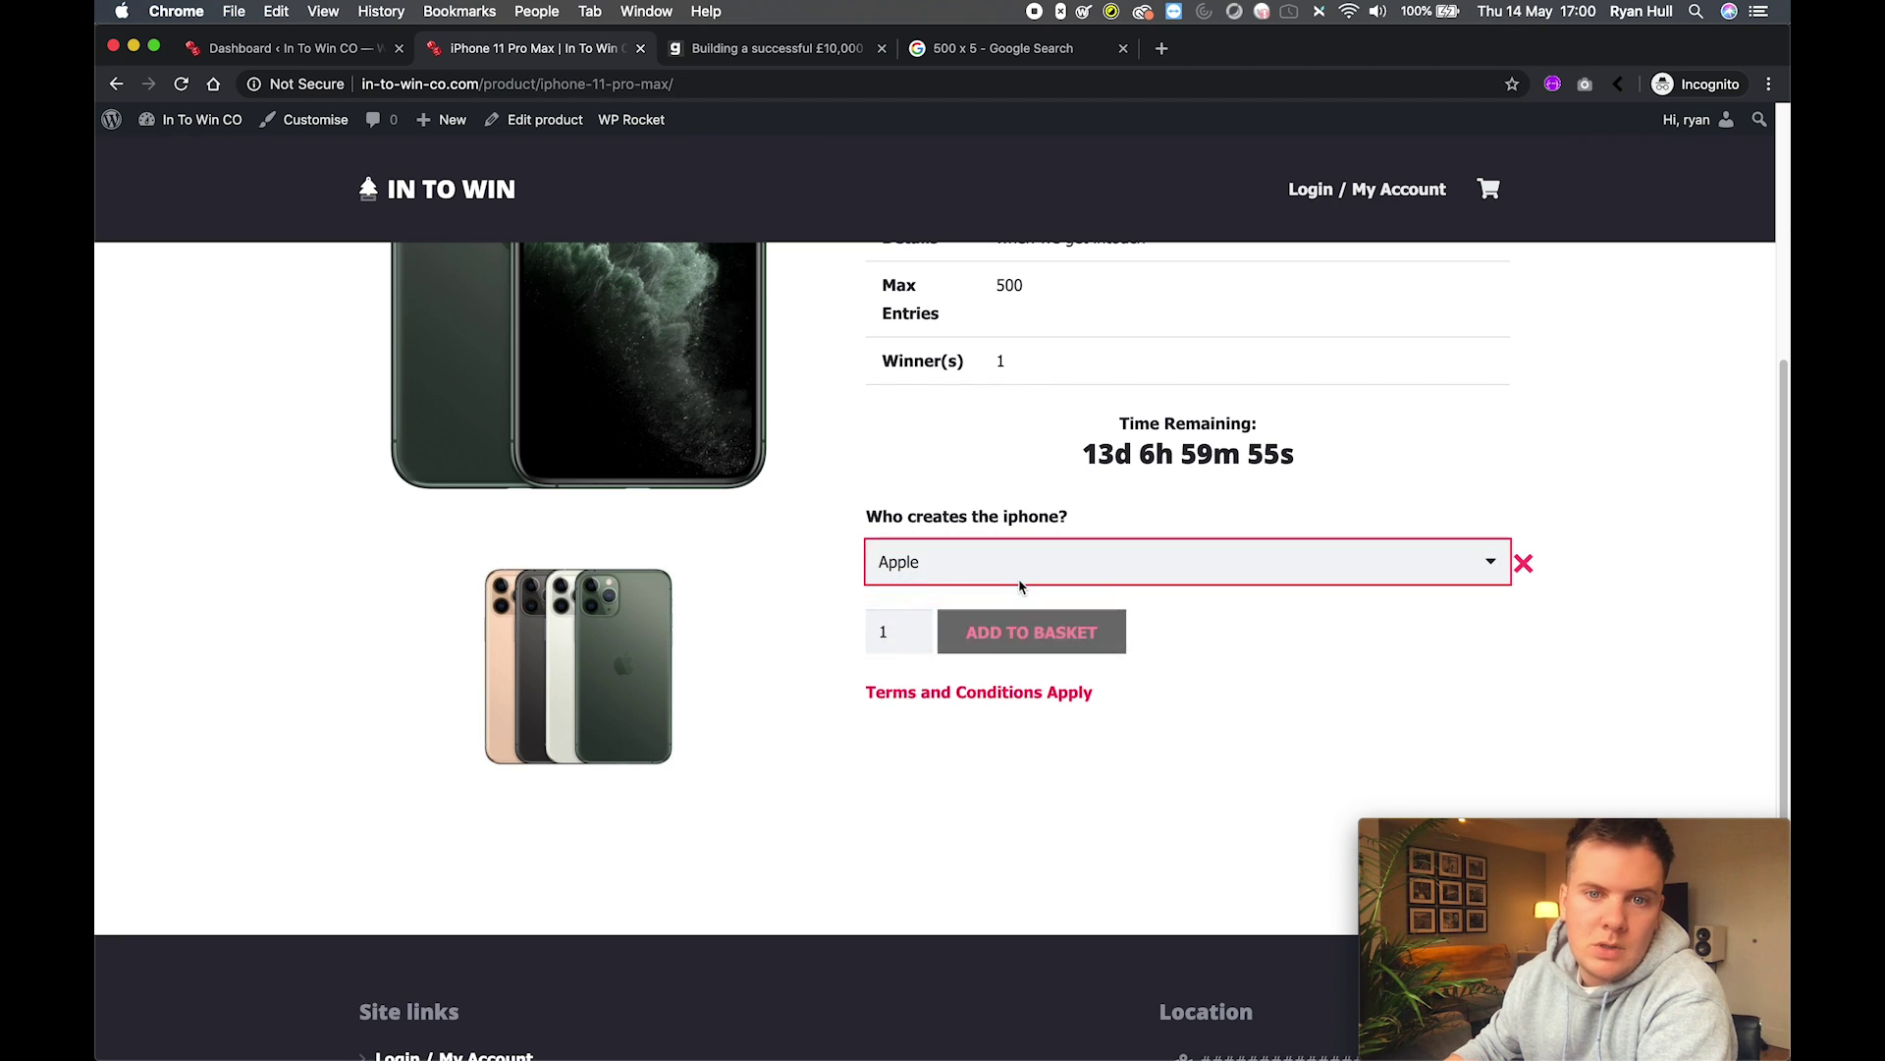
{"action": "left_click", "coordinate": [814, 601]}
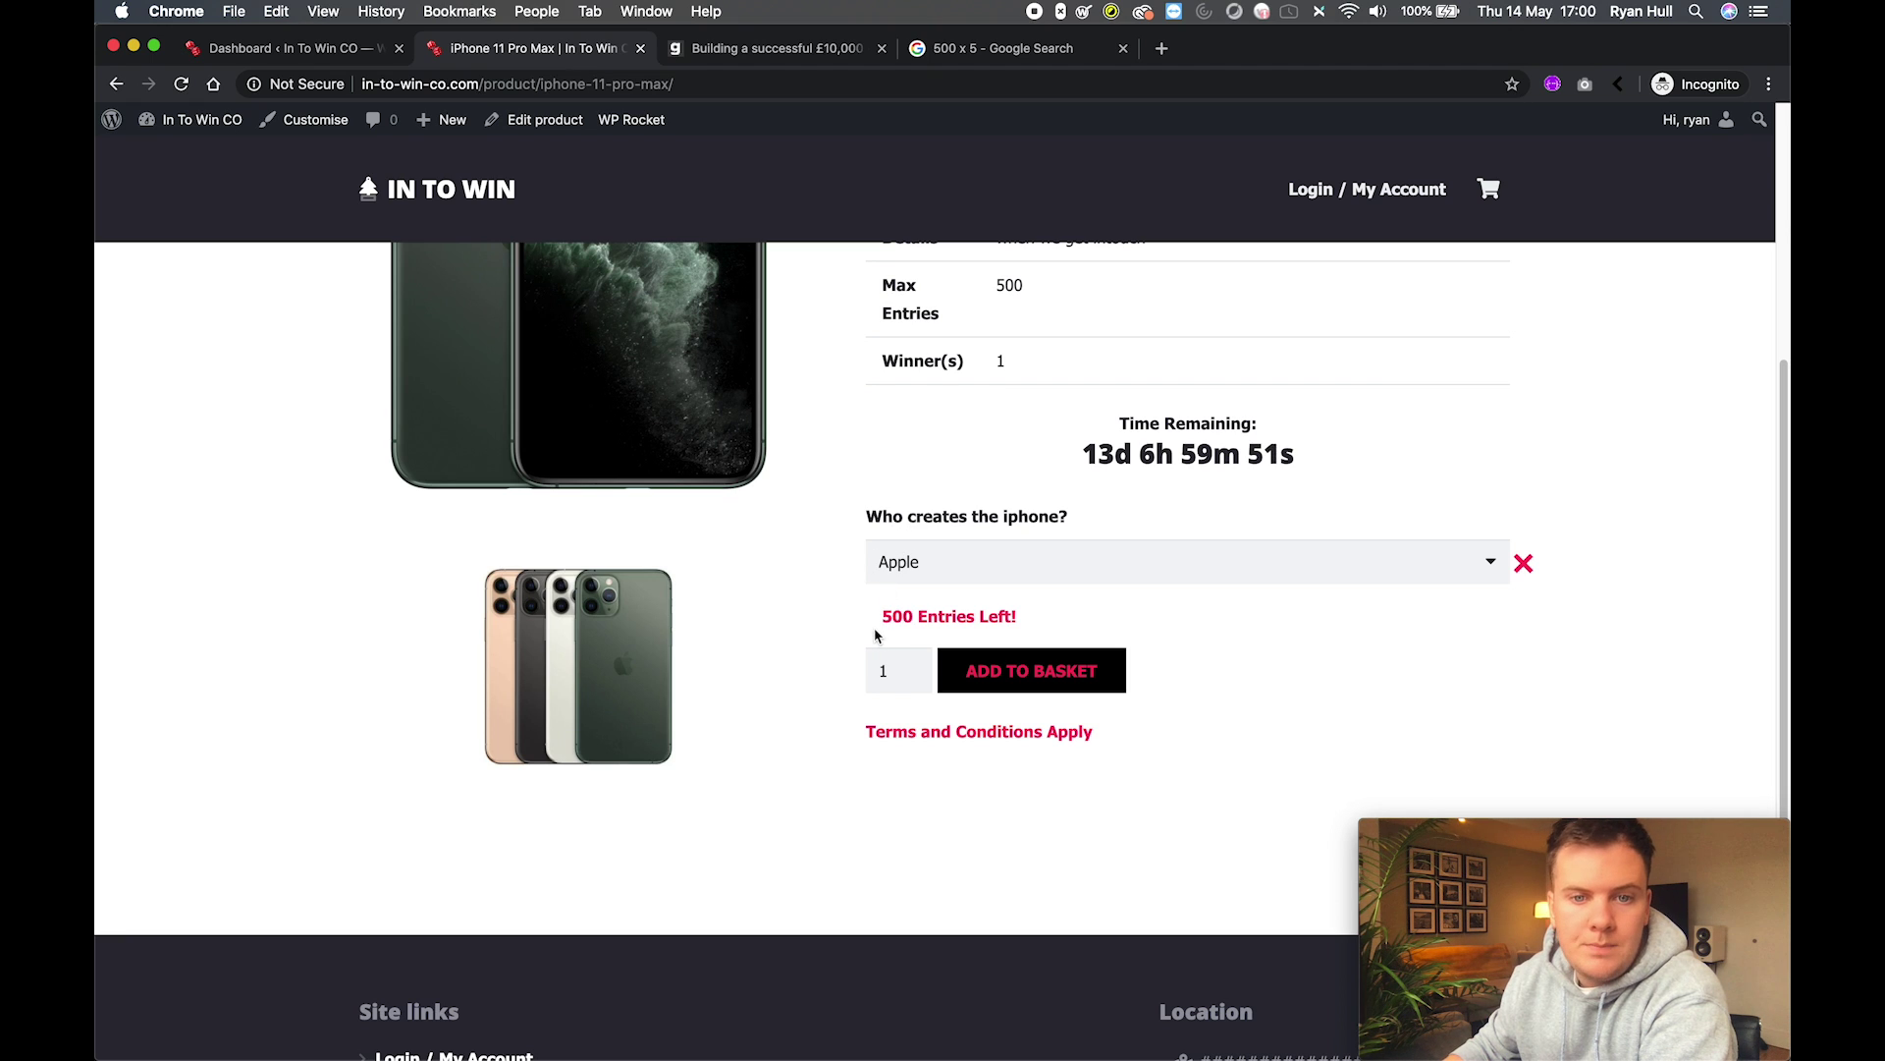
Set 10 entries, note the 500 entries-left message, and add them to the basket.
{"action": "left_click", "coordinate": [894, 666]}
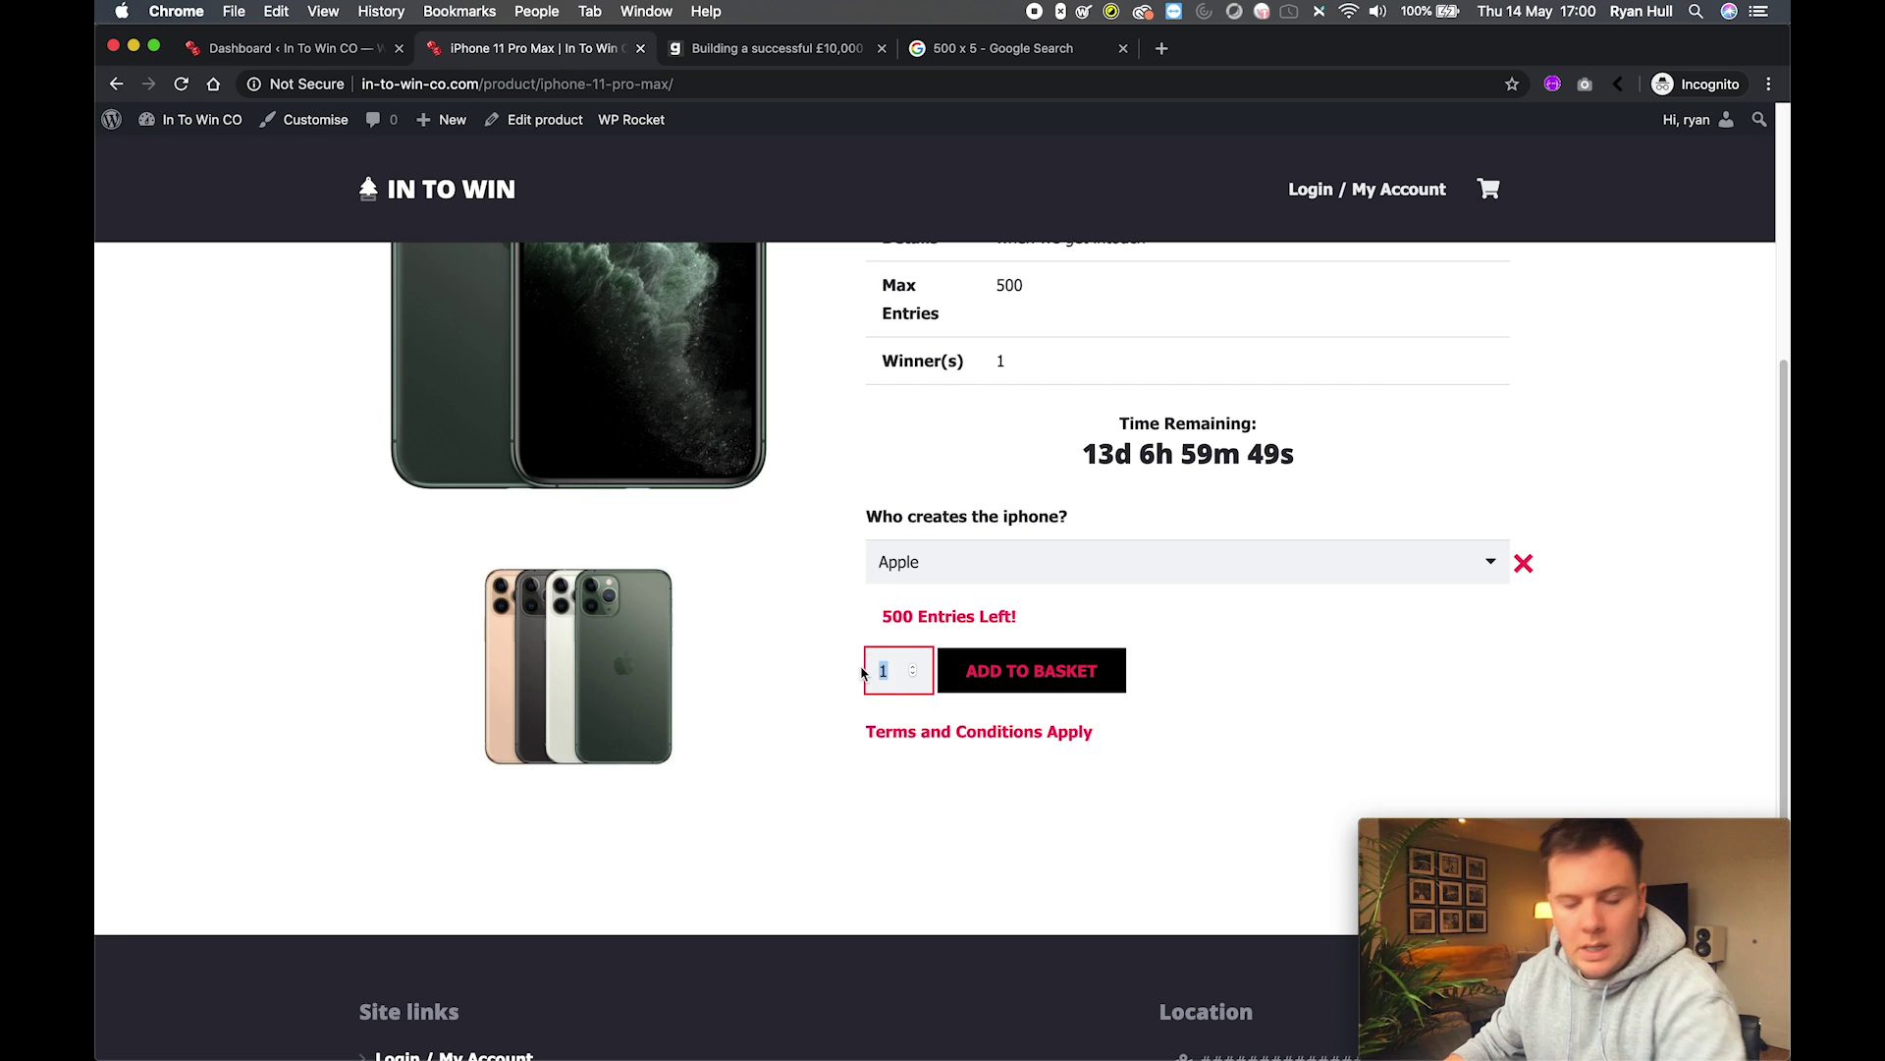
{"action": "type", "text": "0"}
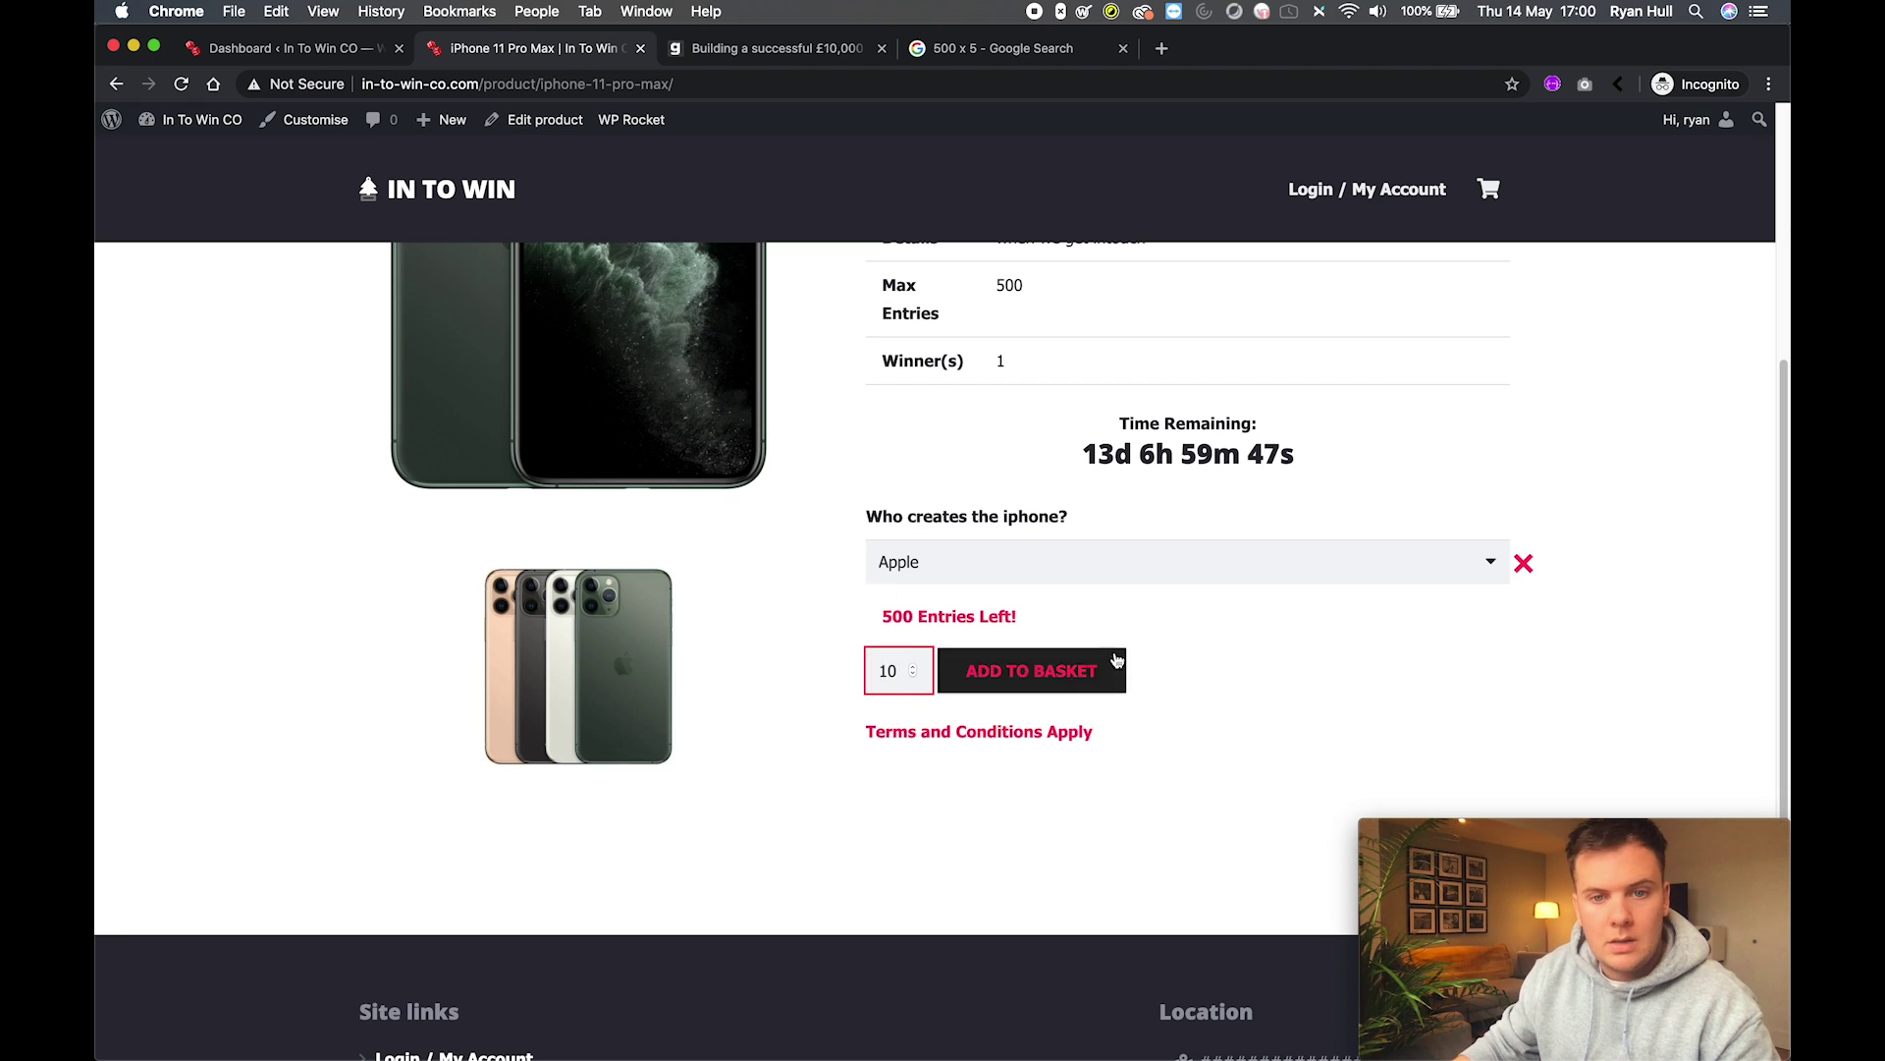
{"action": "left_click", "coordinate": [1005, 623]}
{"action": "left_click_drag", "start_coordinate": [881, 619], "coordinate": [914, 616]}
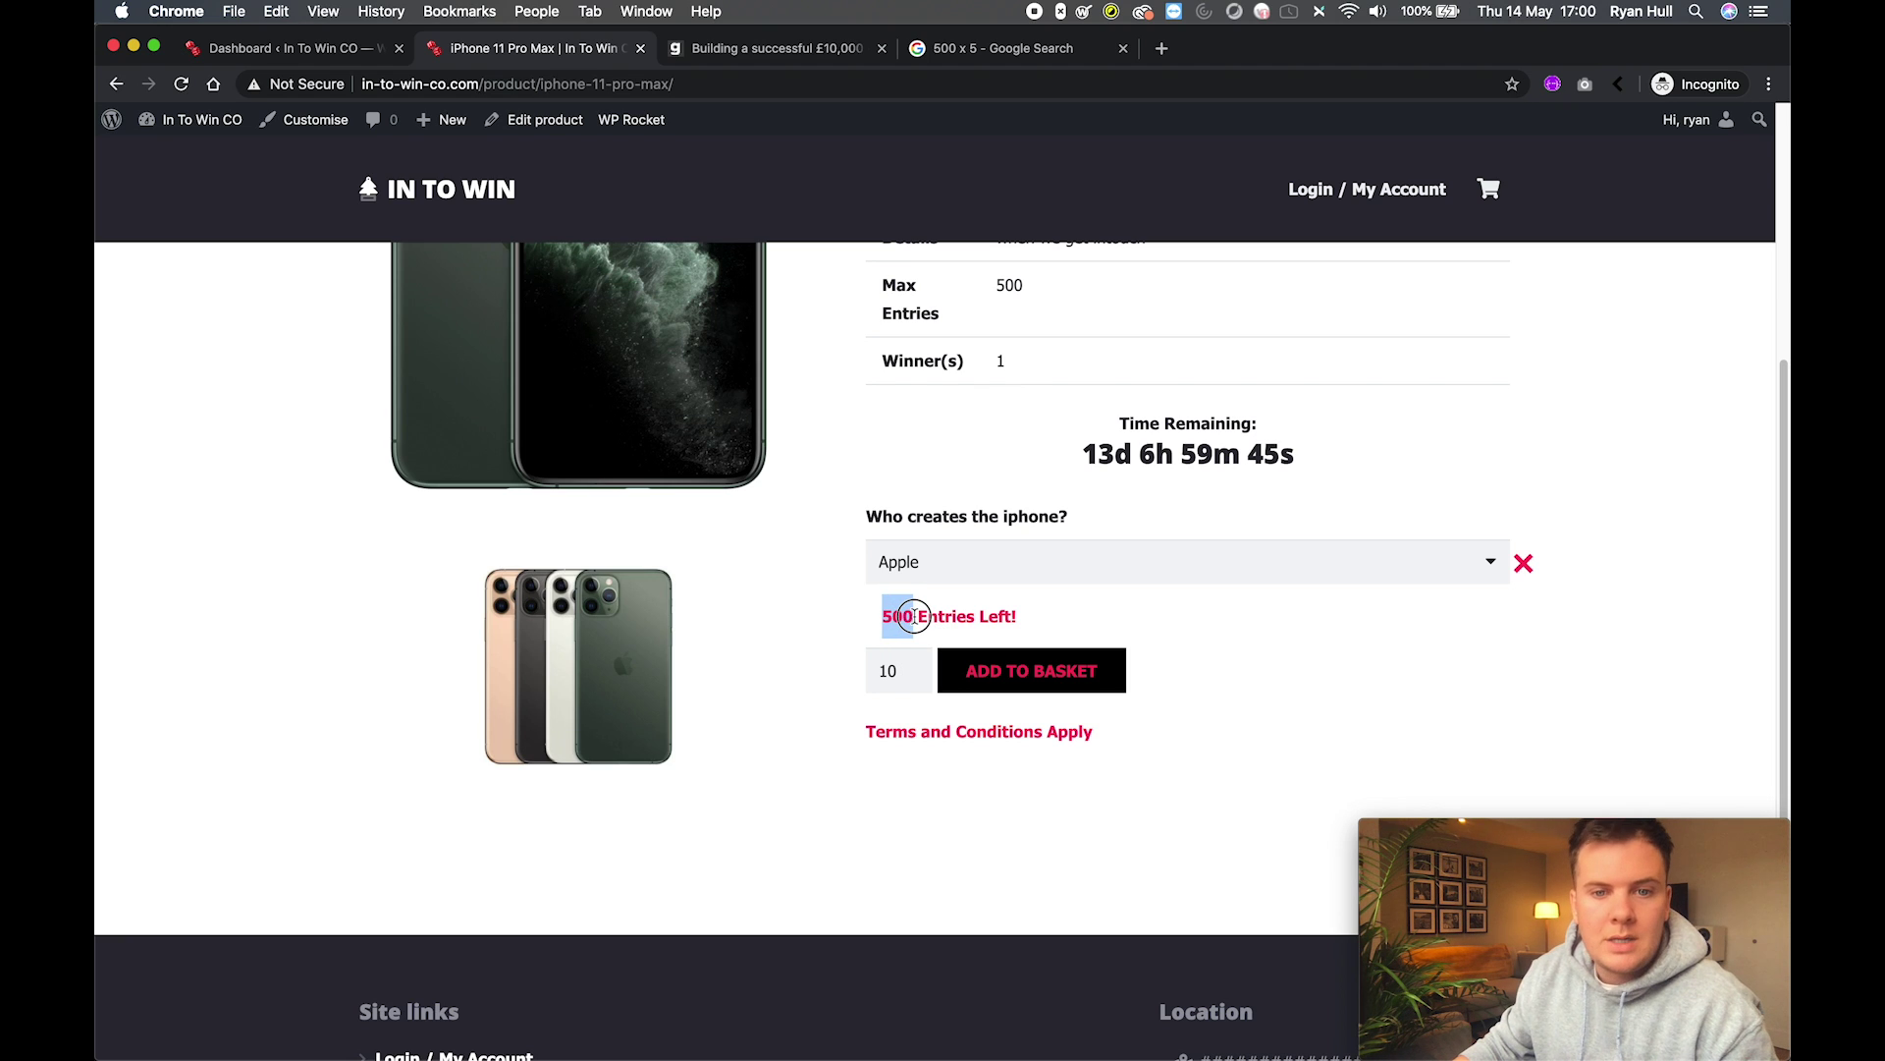
{"action": "left_click", "coordinate": [988, 619]}
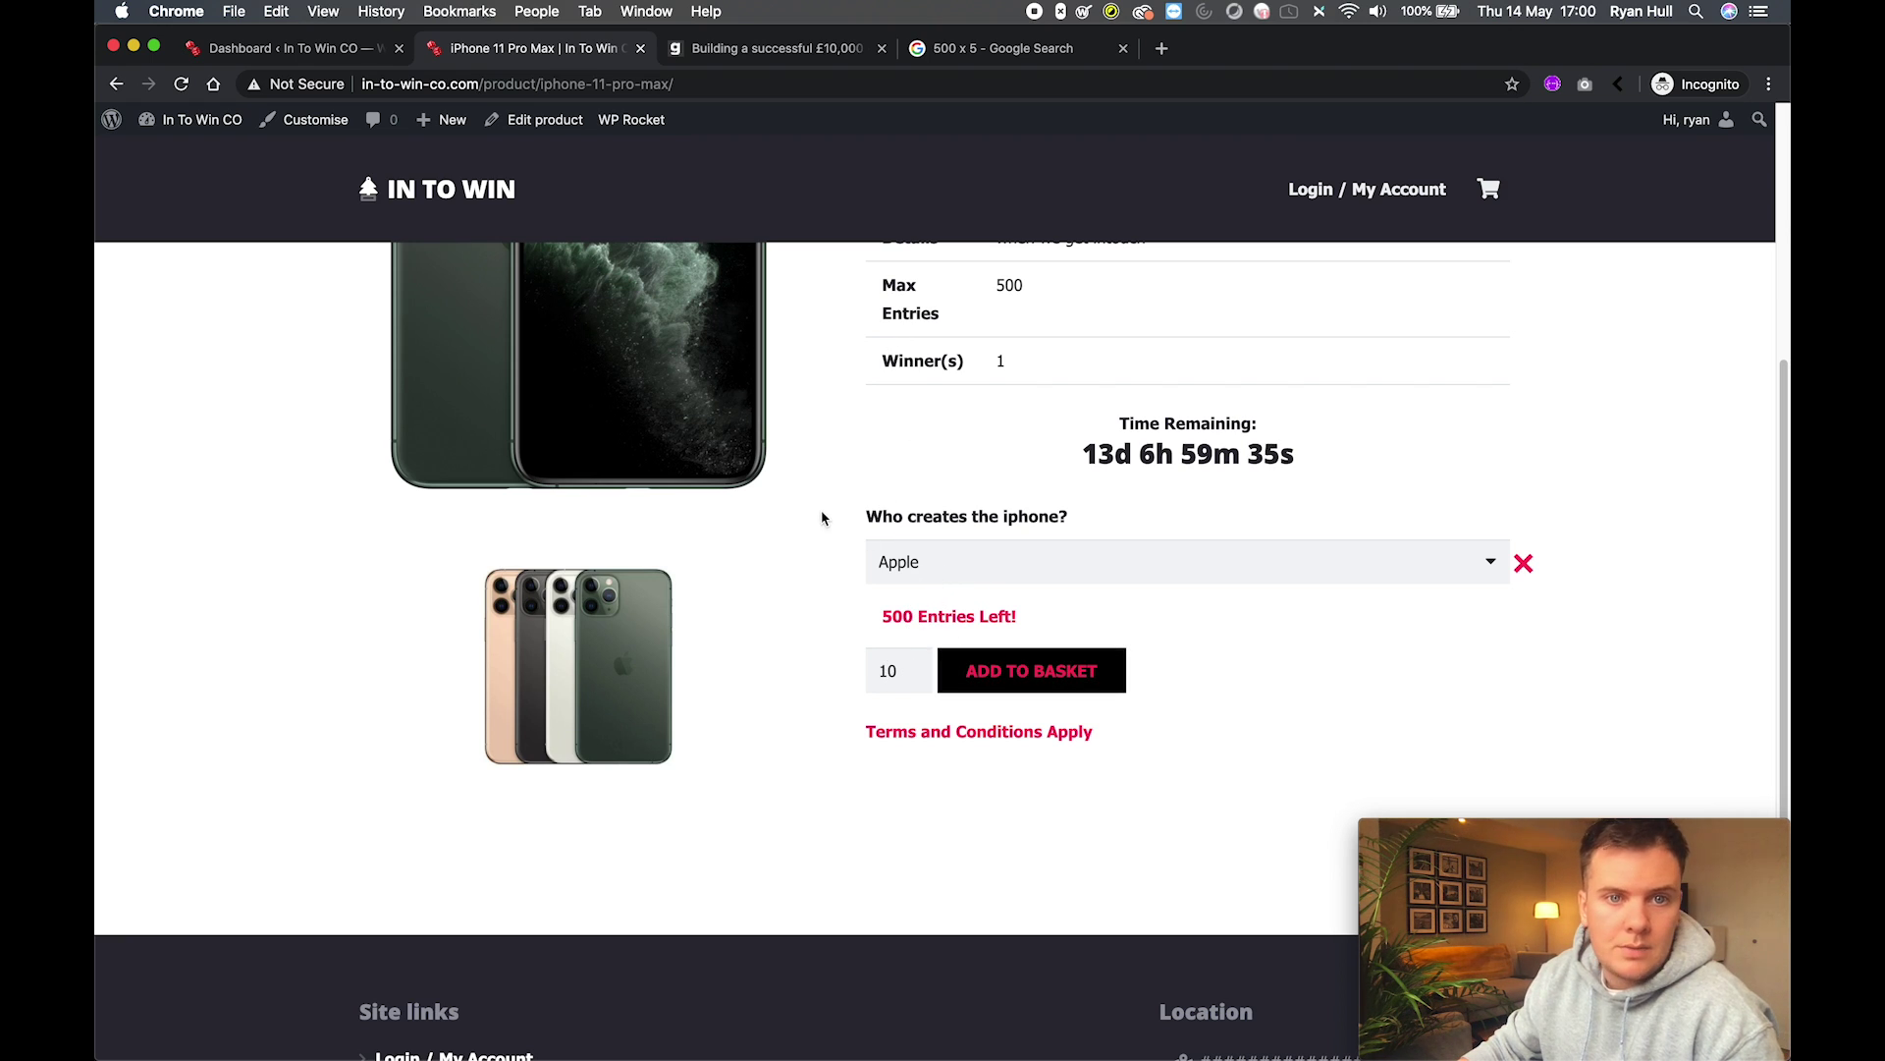
{"action": "left_click_drag", "start_coordinate": [880, 617], "coordinate": [916, 619]}
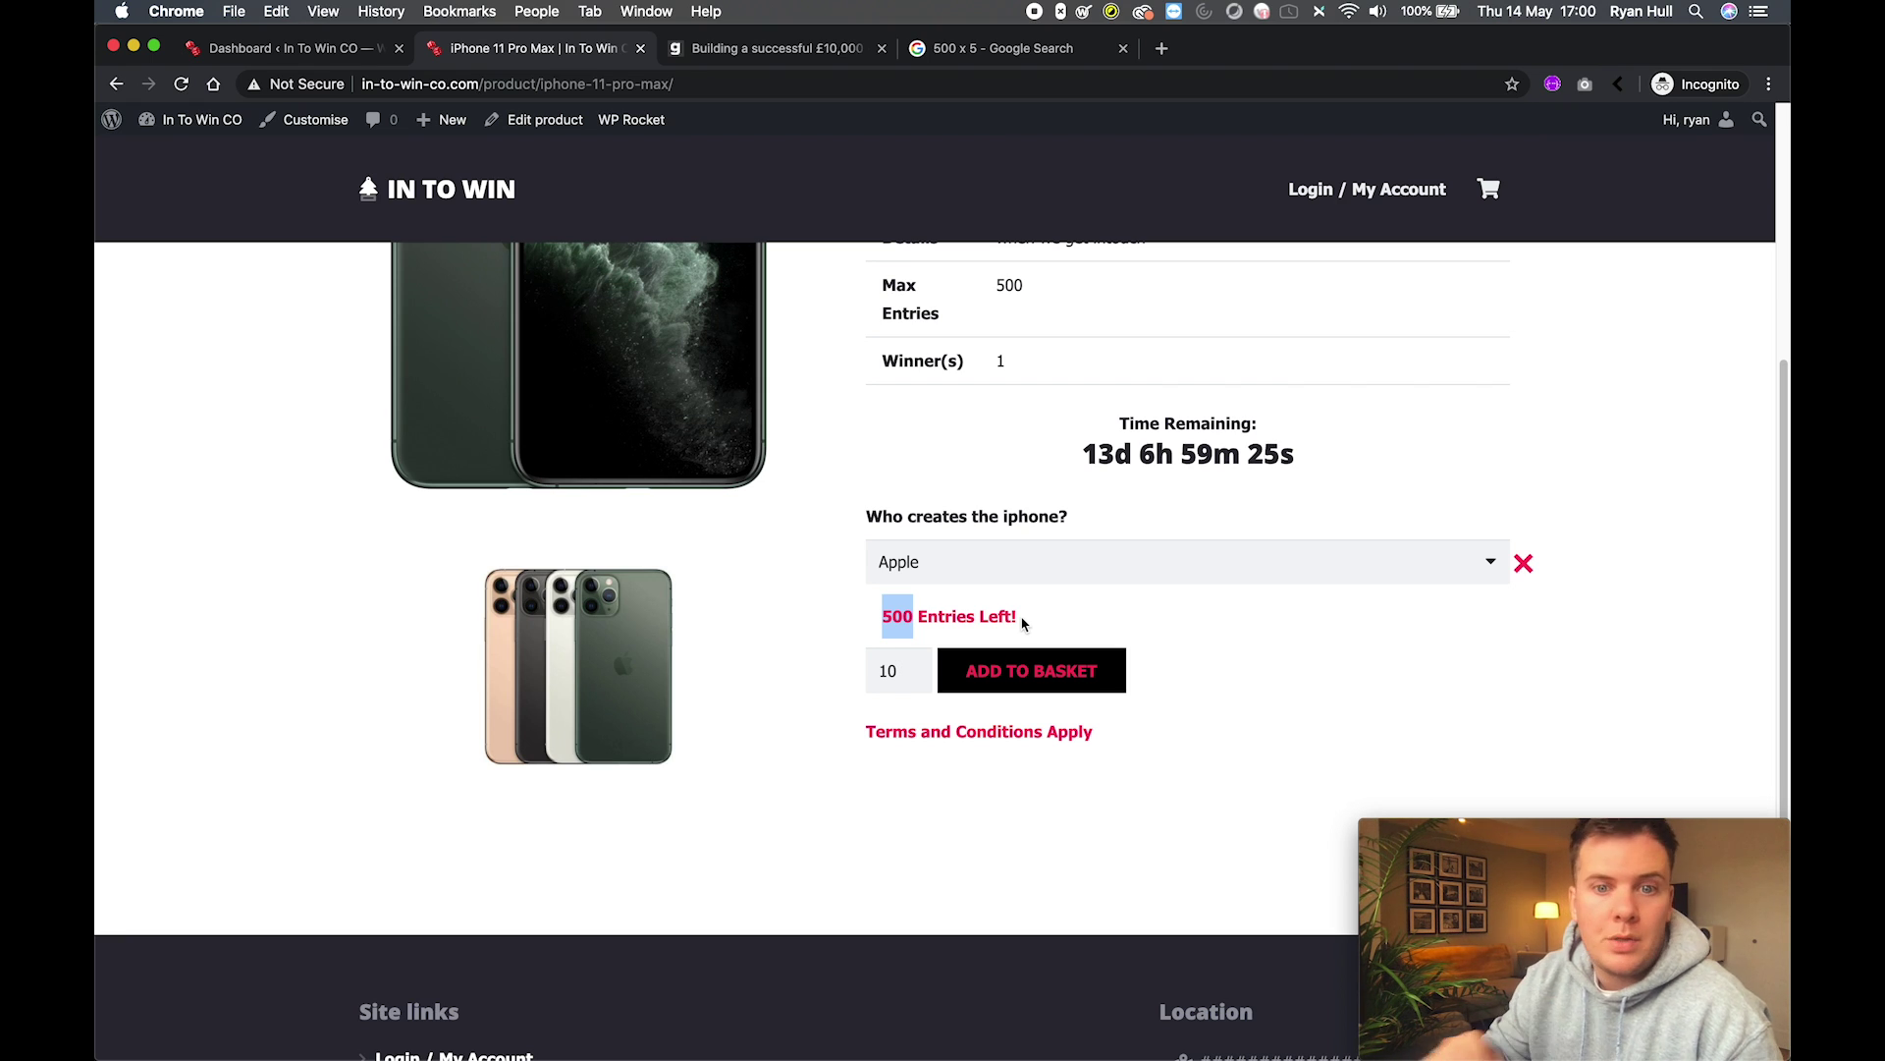
{"action": "left_click", "coordinate": [1026, 680]}
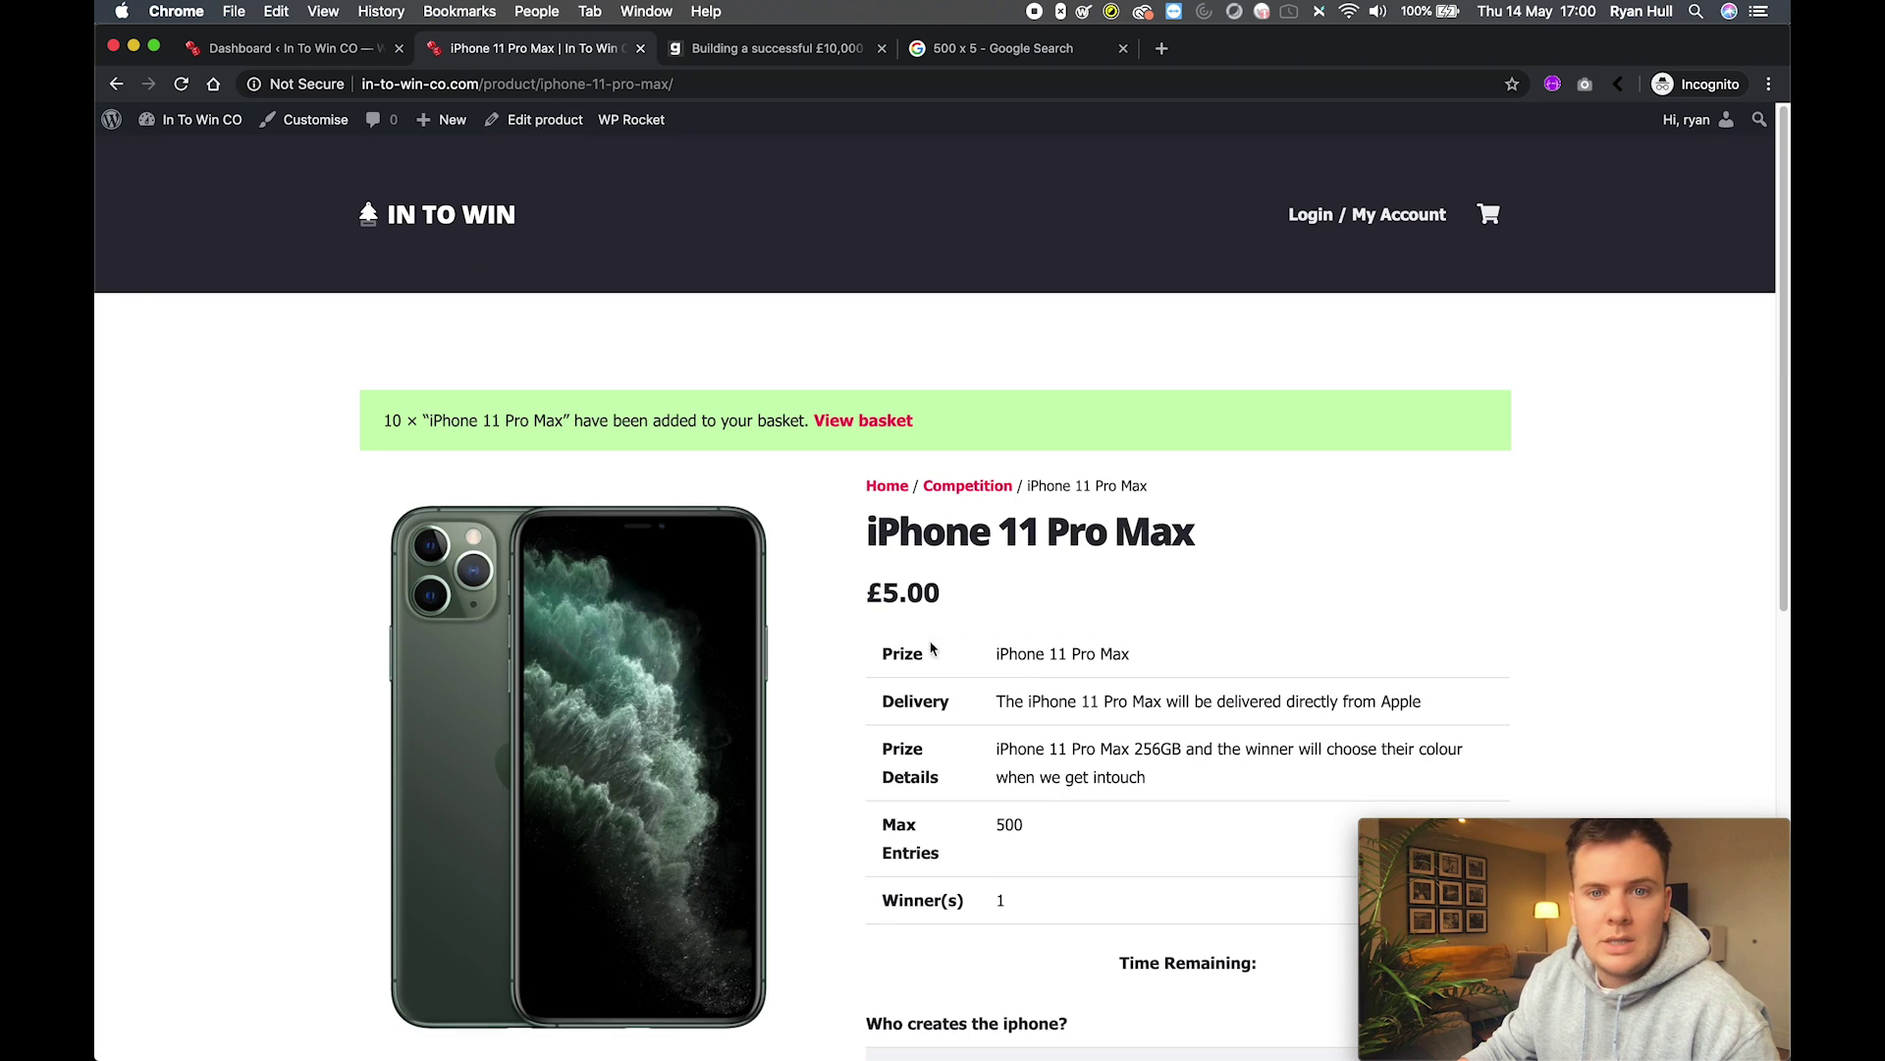
Open the basket, check the £50.00 subtotal for 10 entries, and proceed to checkout.
{"action": "left_click", "coordinate": [863, 421]}
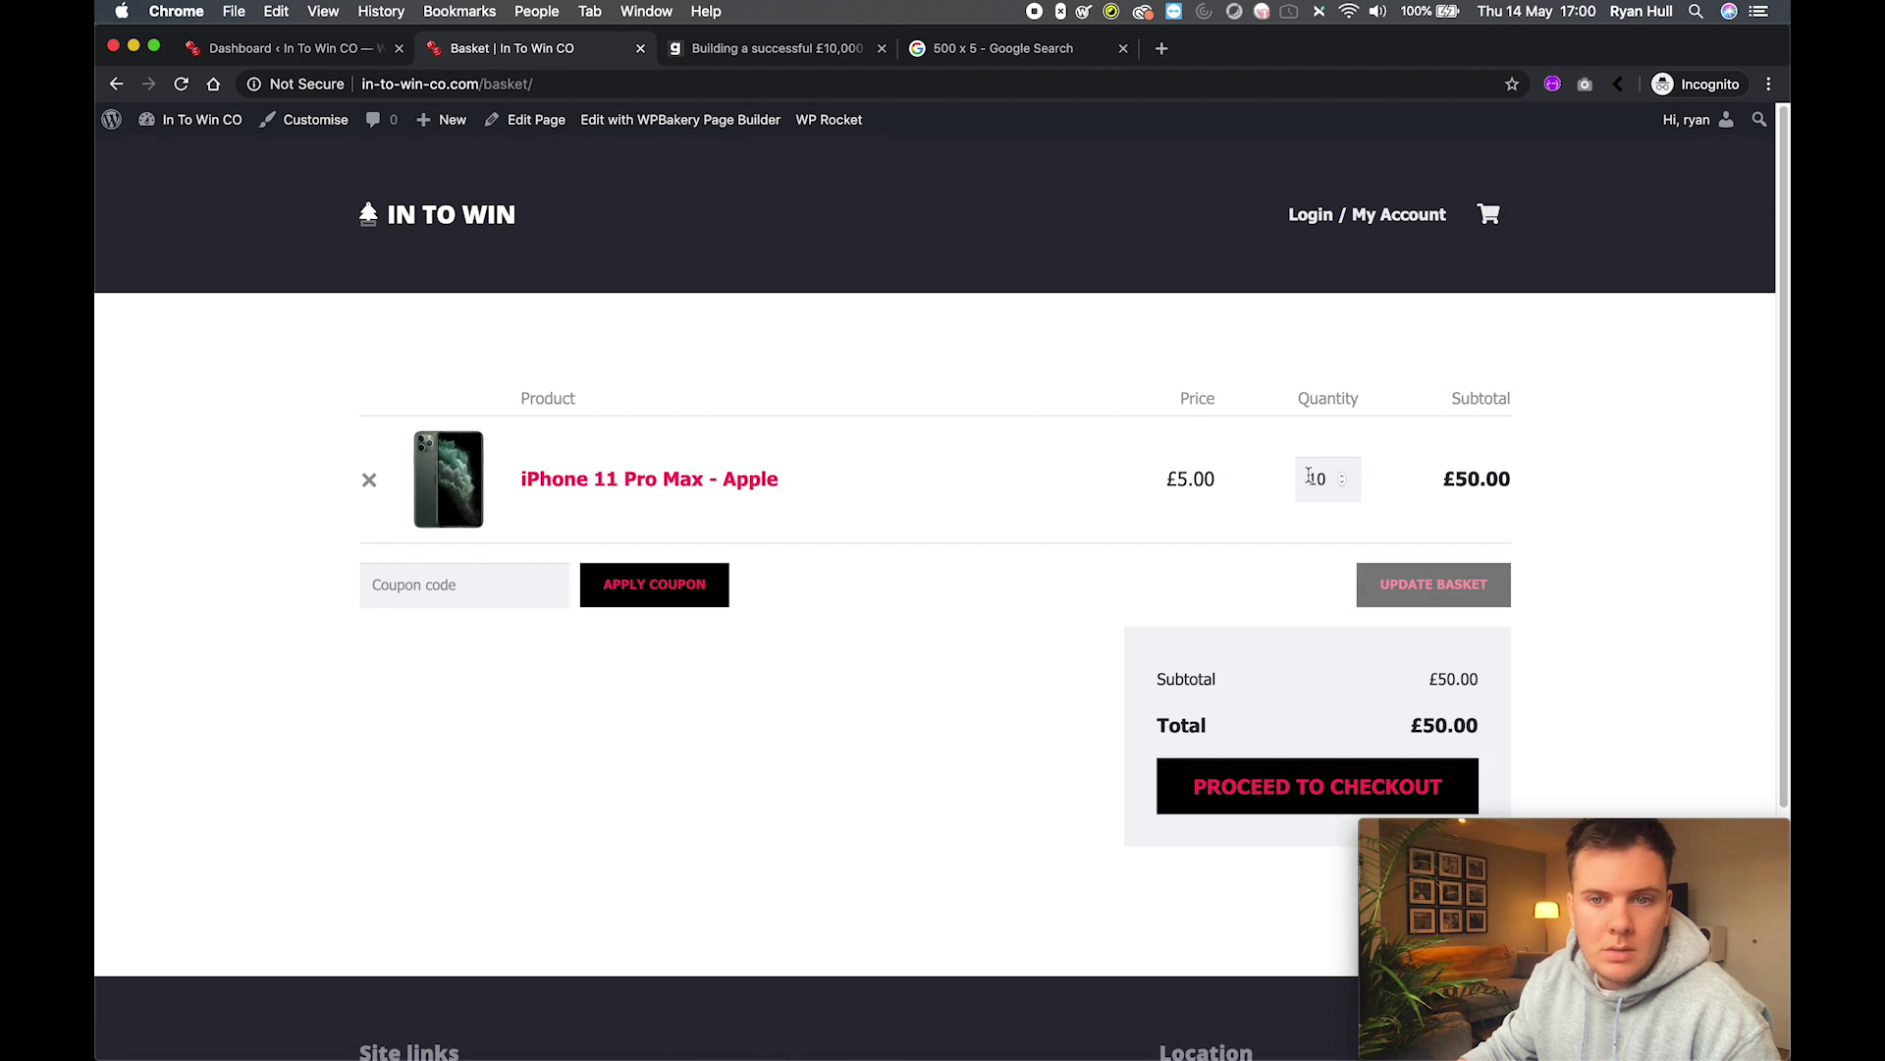
{"action": "left_click_drag", "start_coordinate": [1435, 482], "coordinate": [1523, 477]}
{"action": "left_click", "coordinate": [1529, 481]}
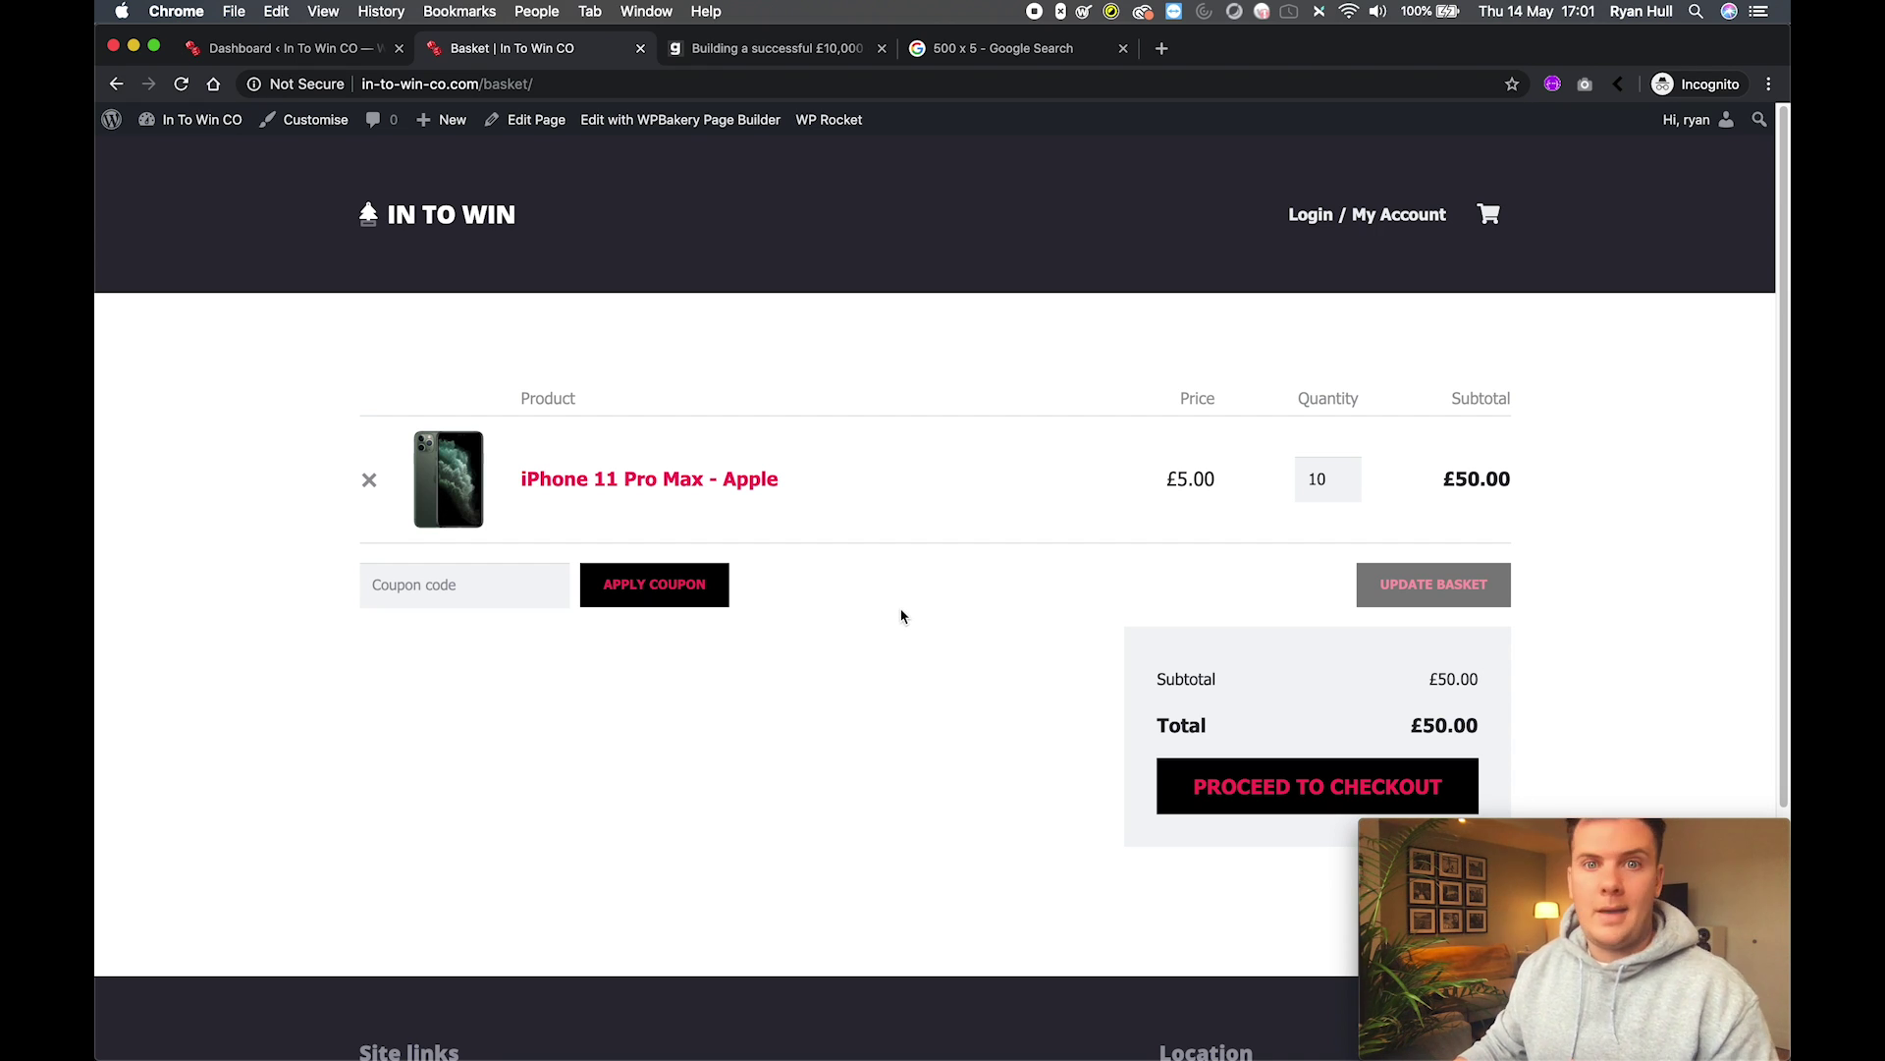
{"action": "scroll", "coordinate": [899, 611], "scroll_direction": "down", "scroll_amount": 1}
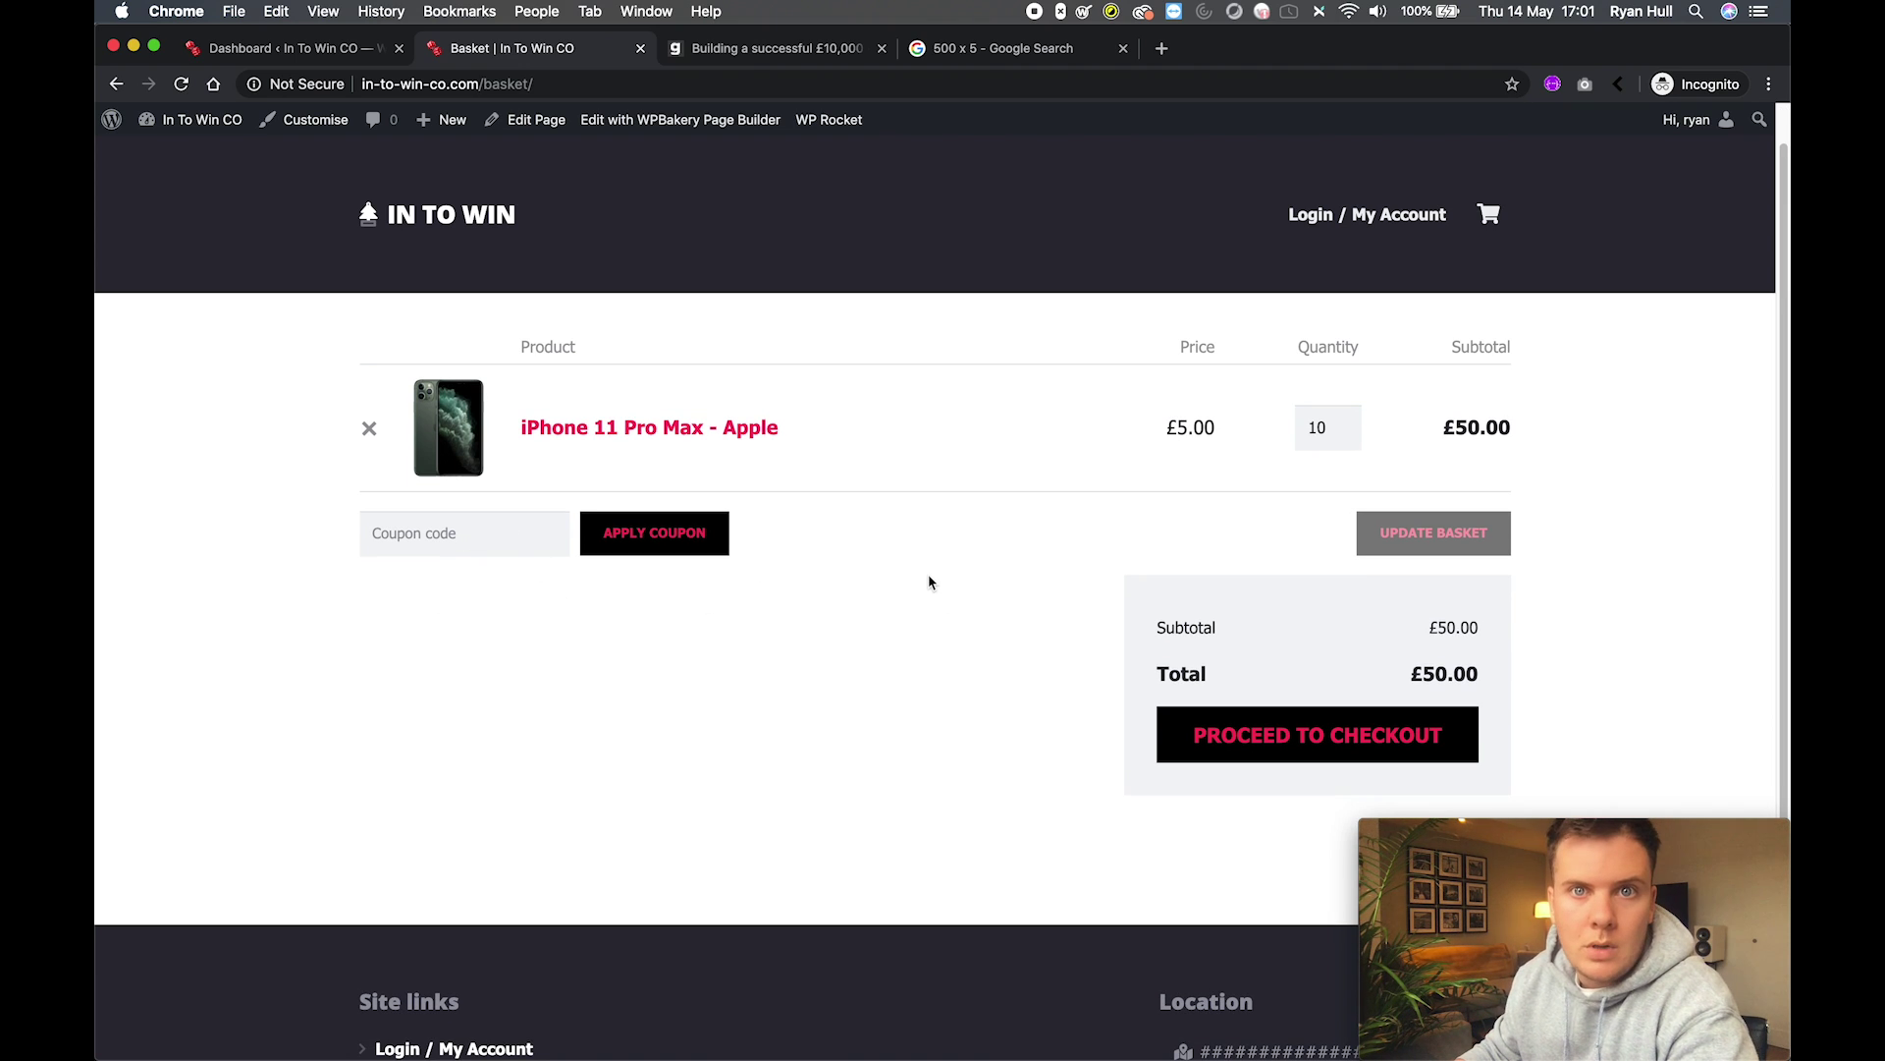
{"action": "left_click", "coordinate": [1283, 721]}
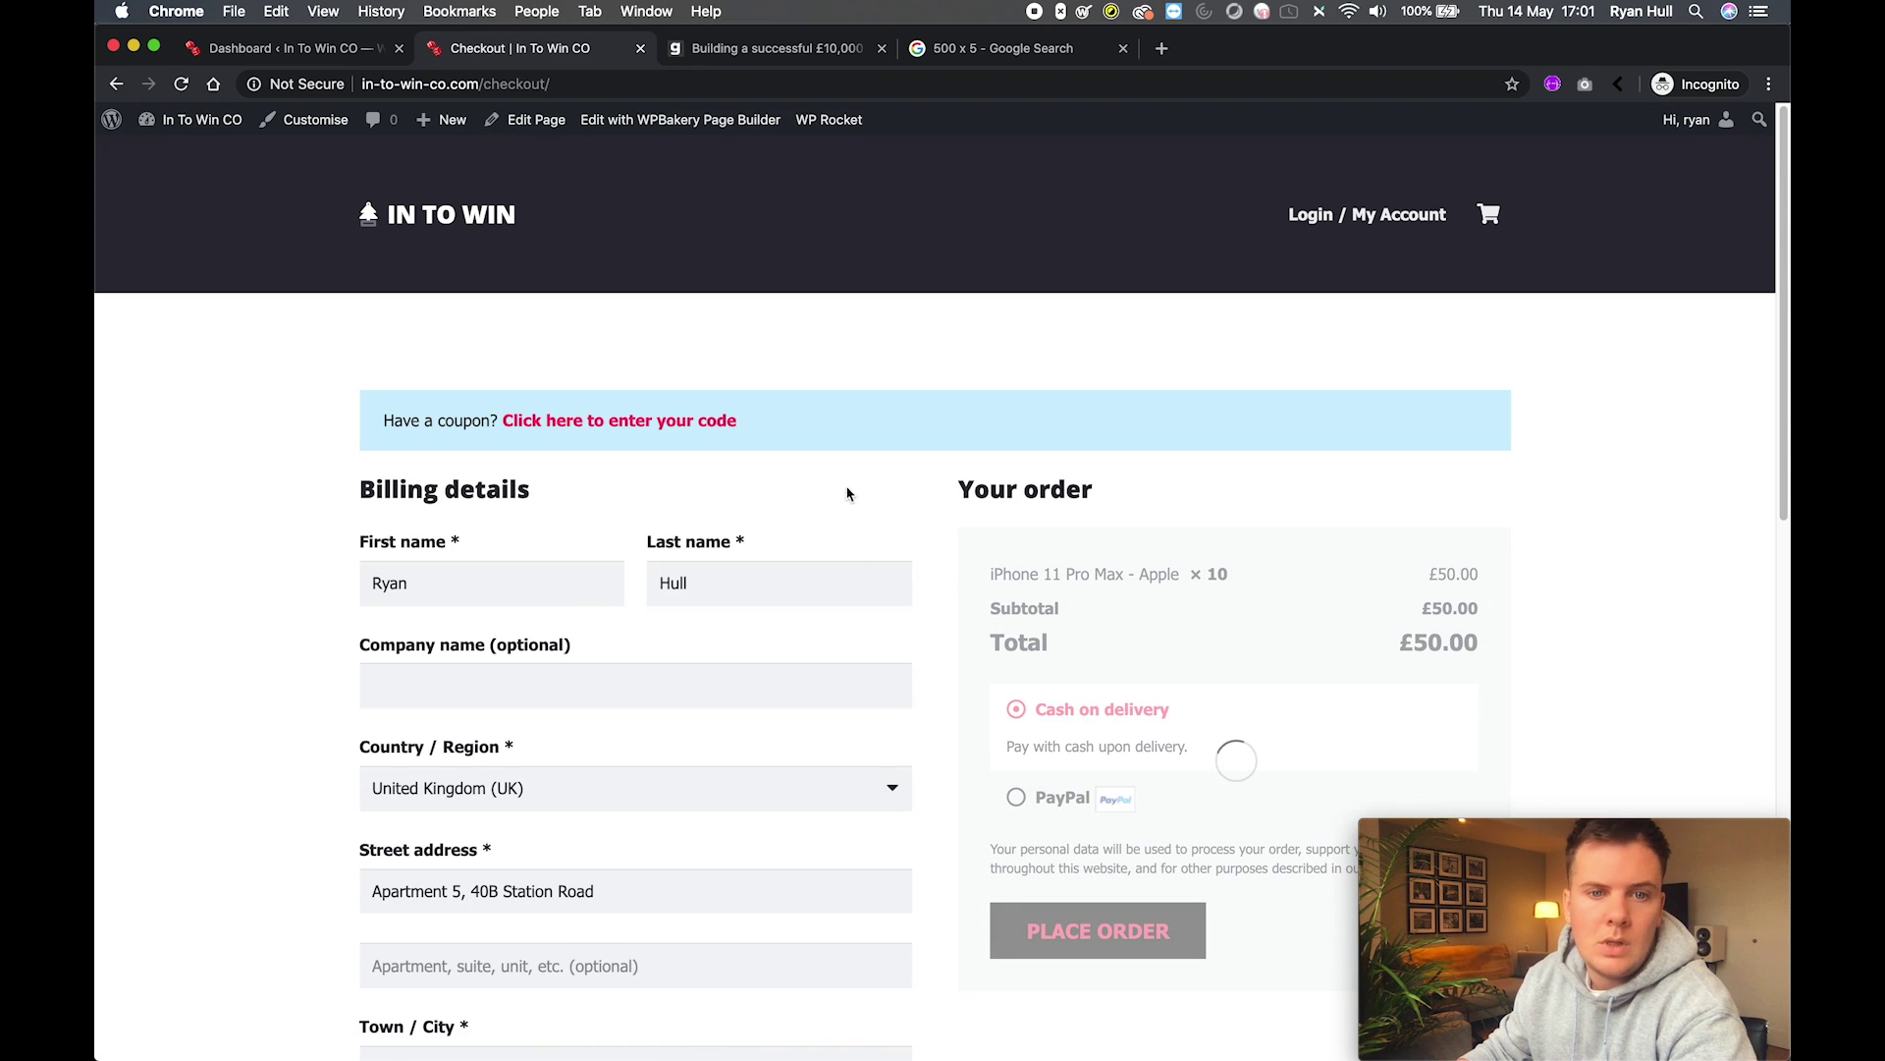
{"action": "scroll", "coordinate": [971, 518], "scroll_direction": "down", "scroll_amount": 1}
{"action": "scroll", "coordinate": [1061, 540], "scroll_direction": "down", "scroll_amount": 3}
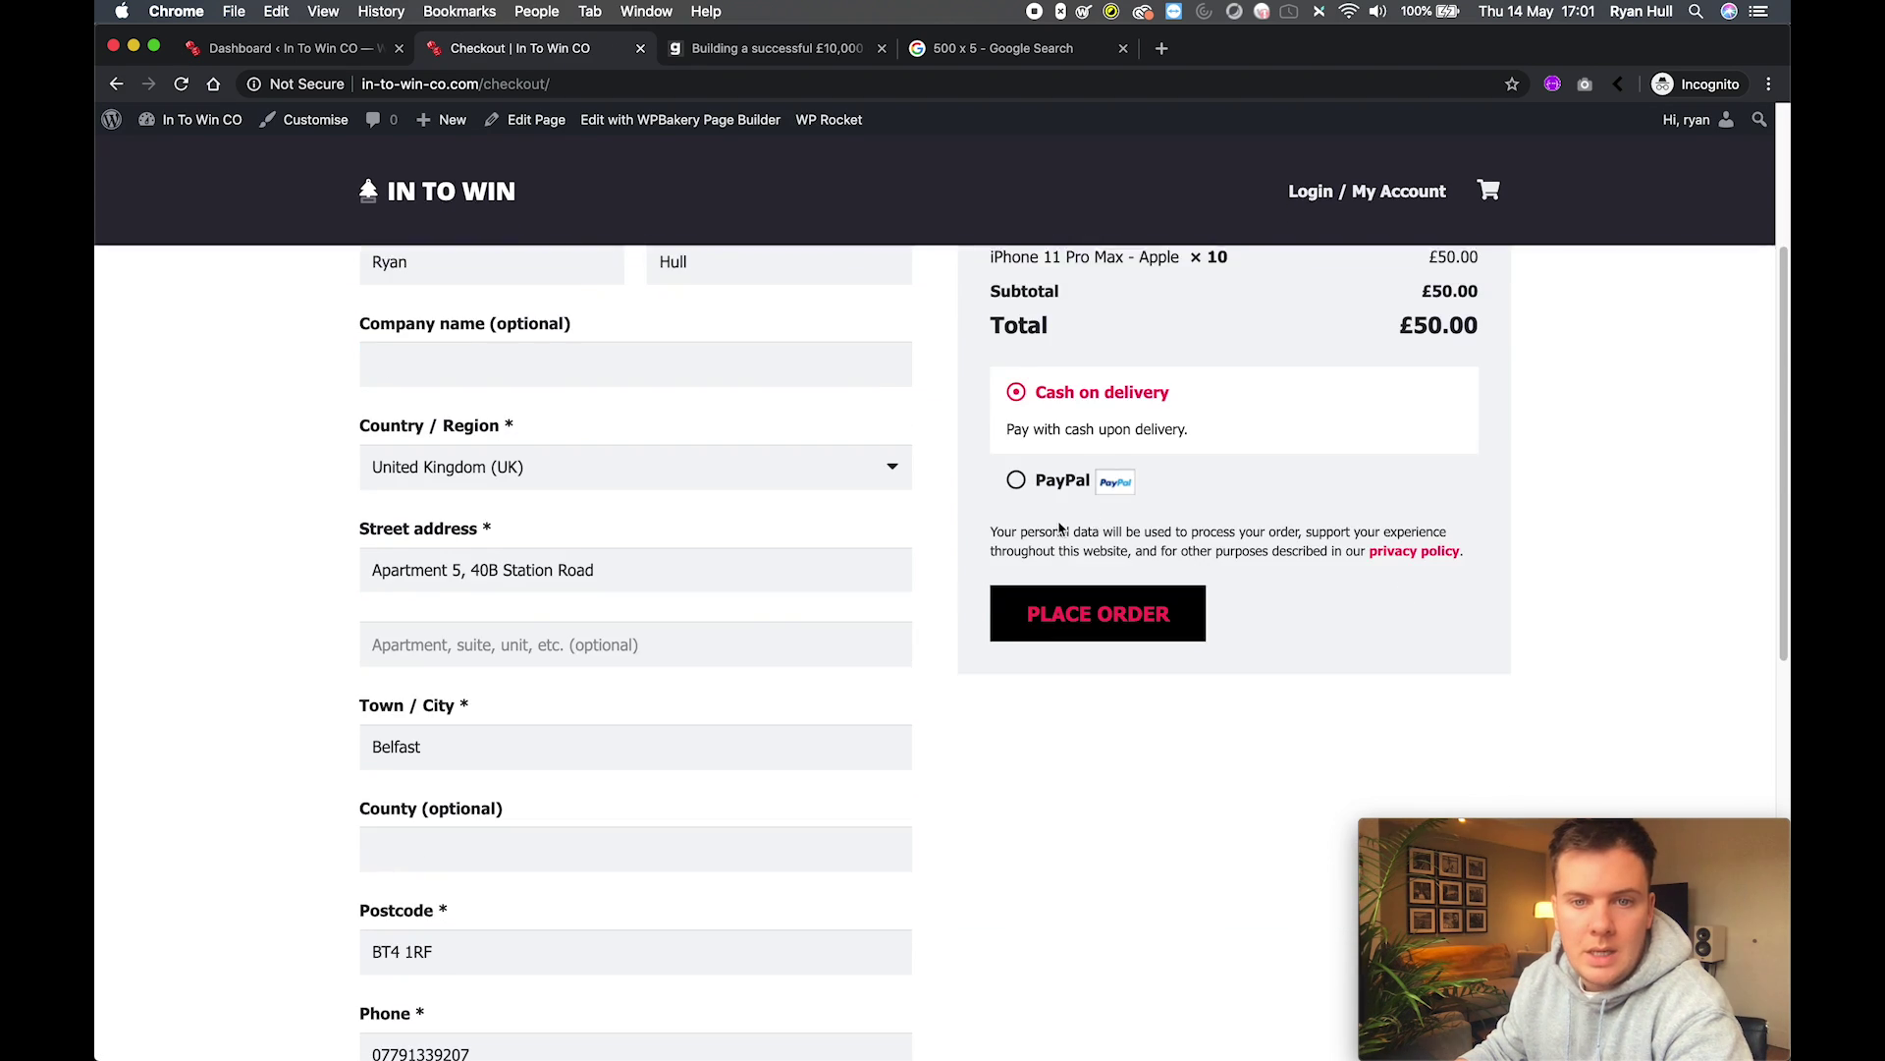
{"action": "scroll", "coordinate": [870, 443], "scroll_direction": "up", "scroll_amount": 4}
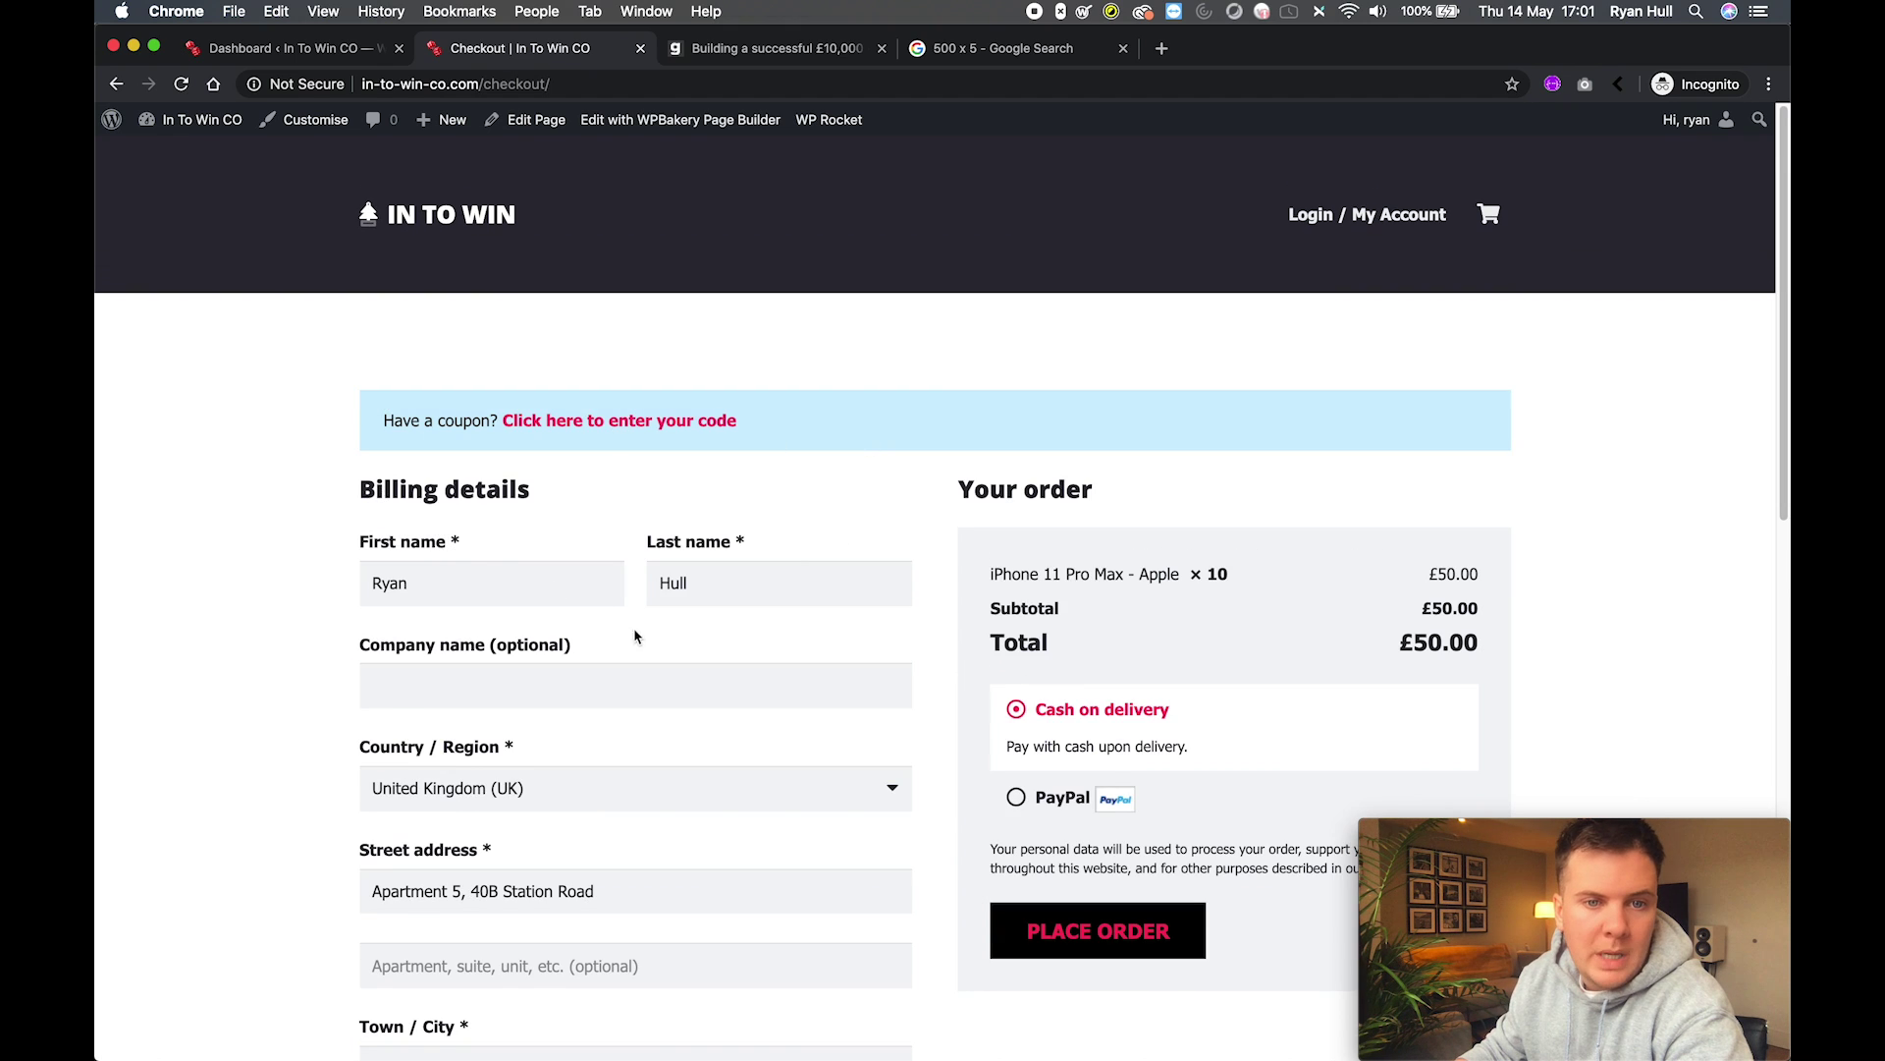
{"action": "left_click", "coordinate": [662, 681]}
{"action": "left_click", "coordinate": [243, 526]}
{"action": "scroll", "coordinate": [673, 644], "scroll_direction": "down", "scroll_amount": 3}
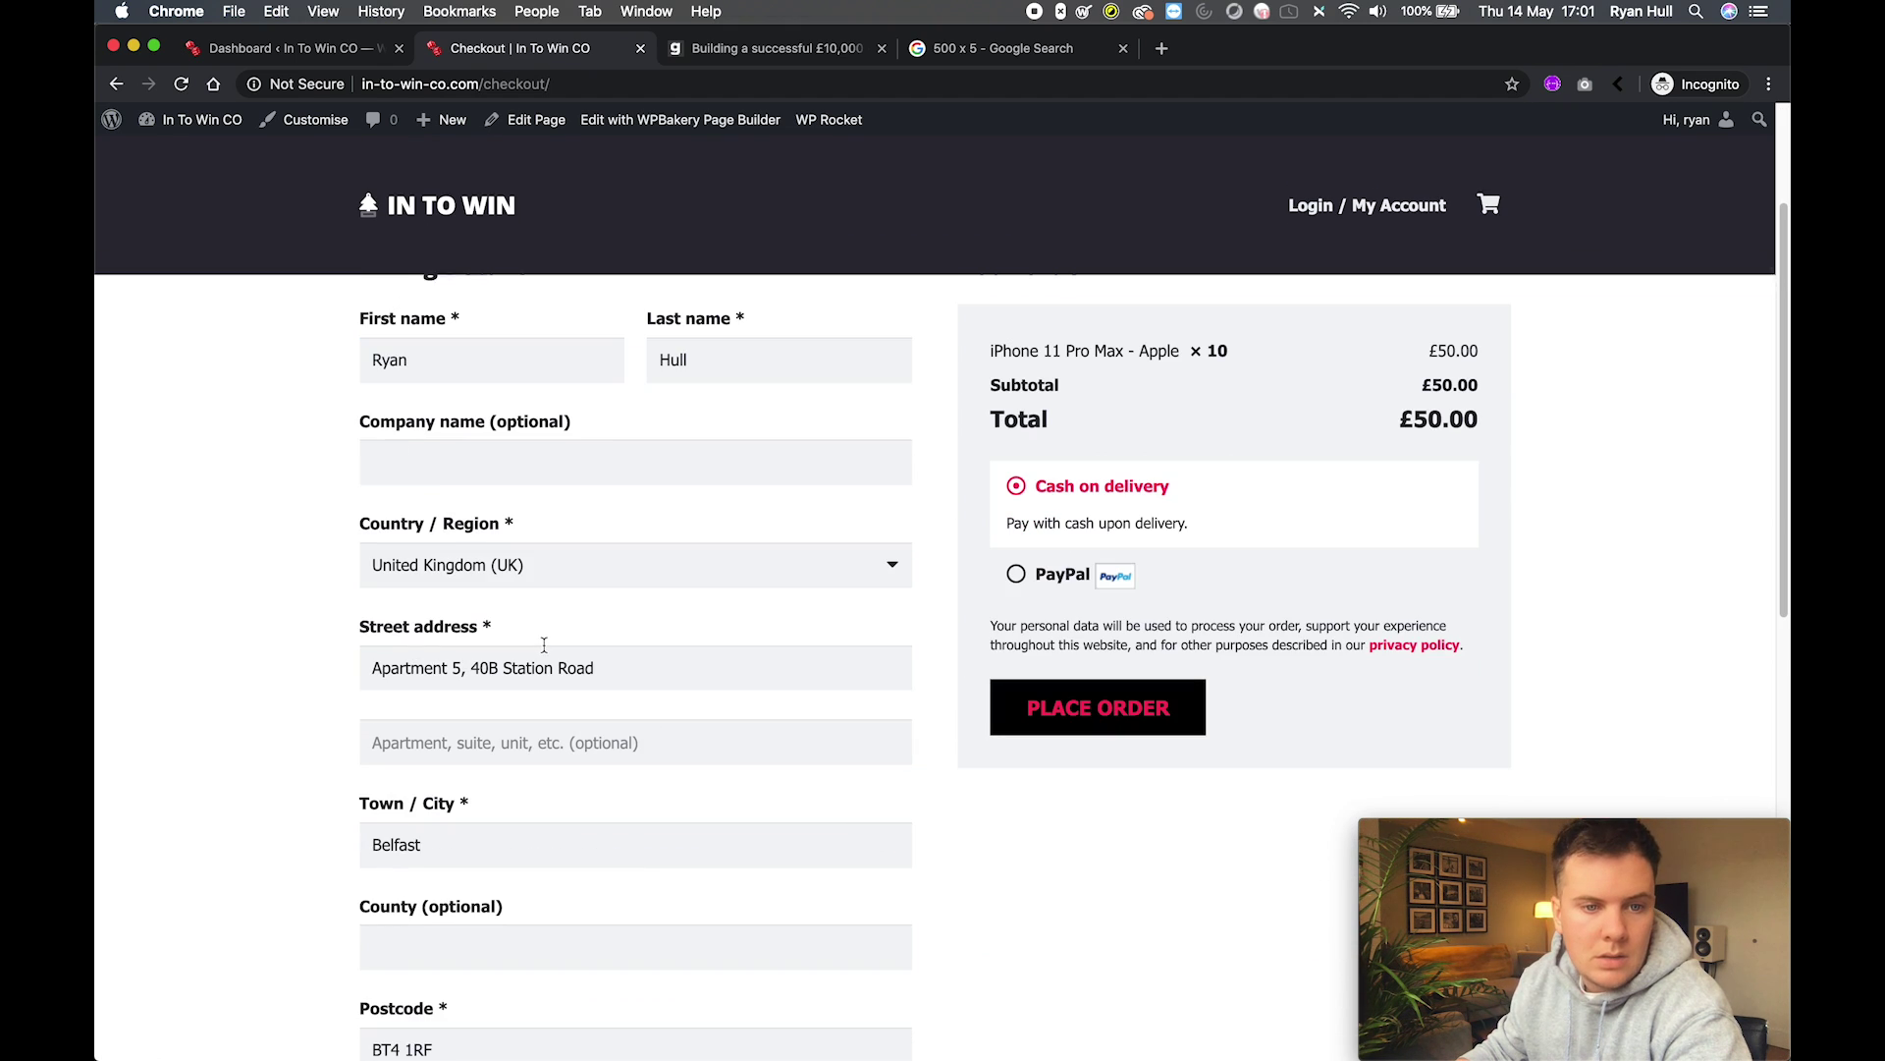
{"action": "scroll", "coordinate": [637, 658], "scroll_direction": "down", "scroll_amount": 5}
{"action": "scroll", "coordinate": [1032, 624], "scroll_direction": "down", "scroll_amount": 2}
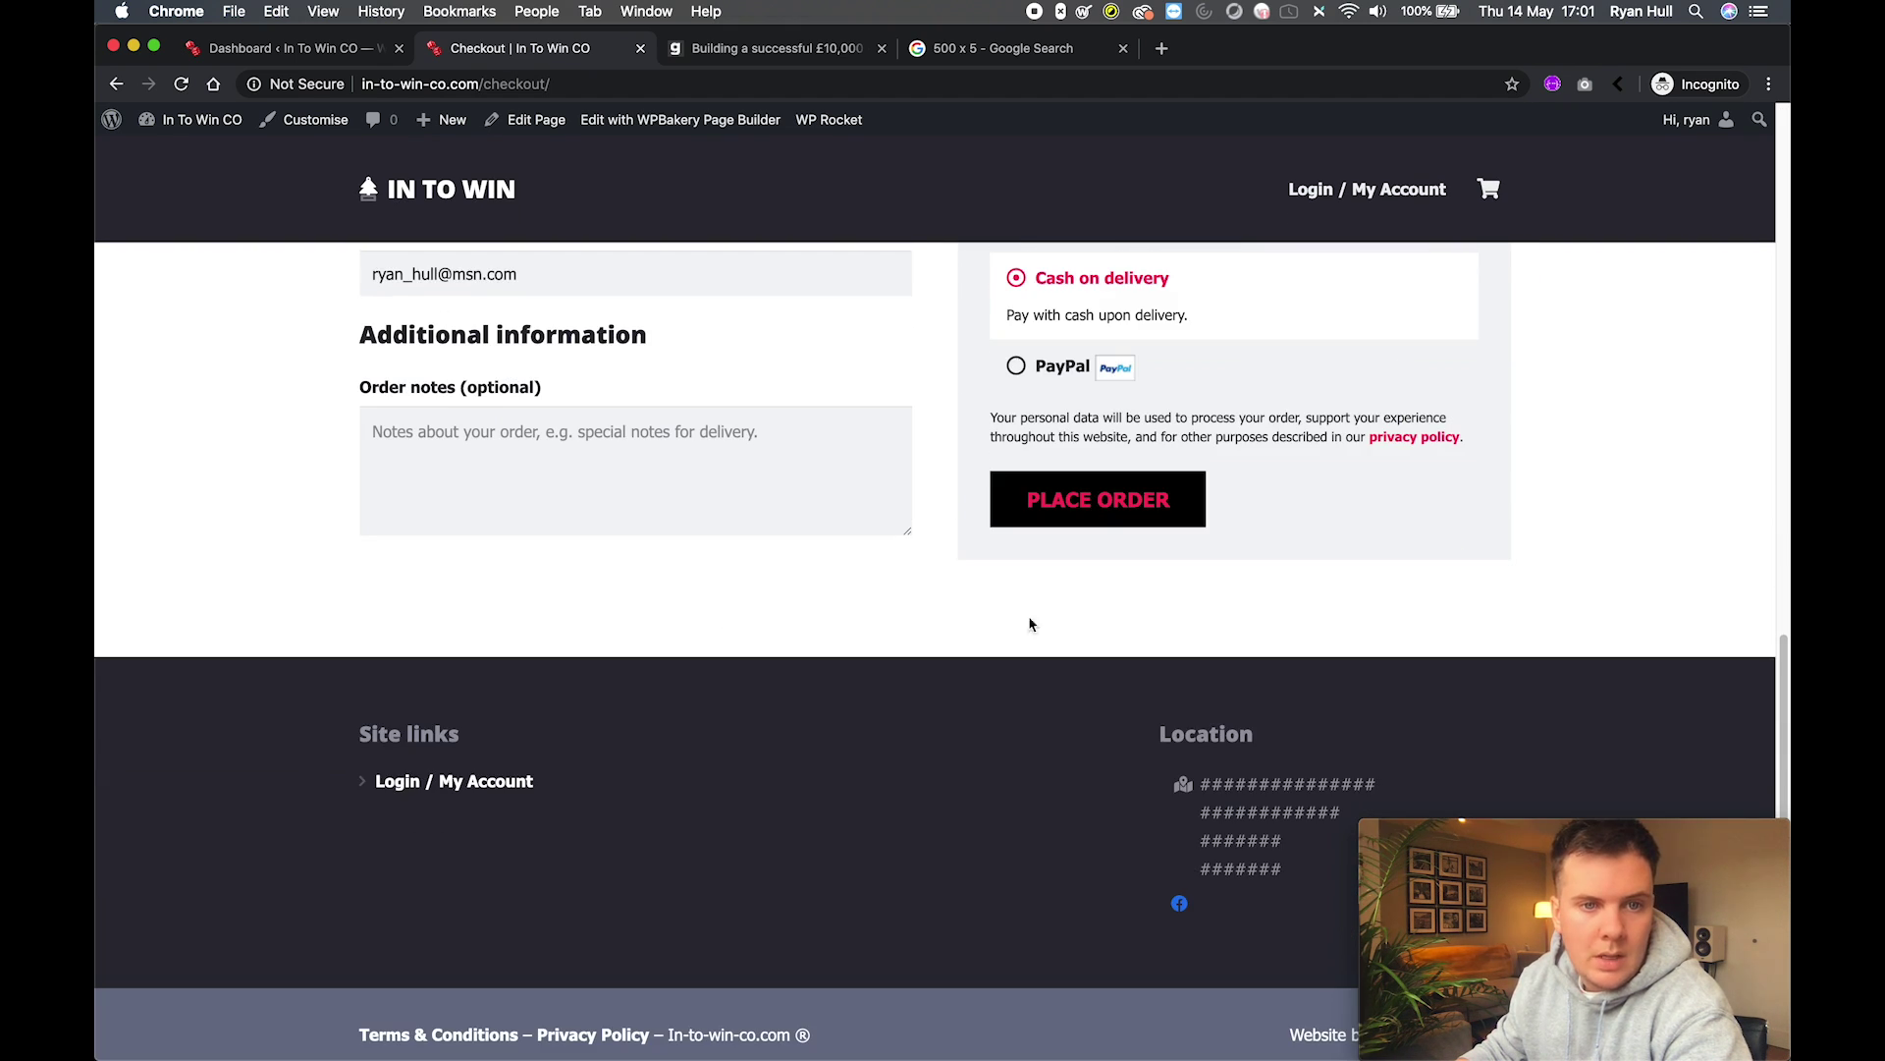
{"action": "scroll", "coordinate": [1037, 617], "scroll_direction": "up", "scroll_amount": 3}
{"action": "scroll", "coordinate": [1037, 616], "scroll_direction": "up", "scroll_amount": 5}
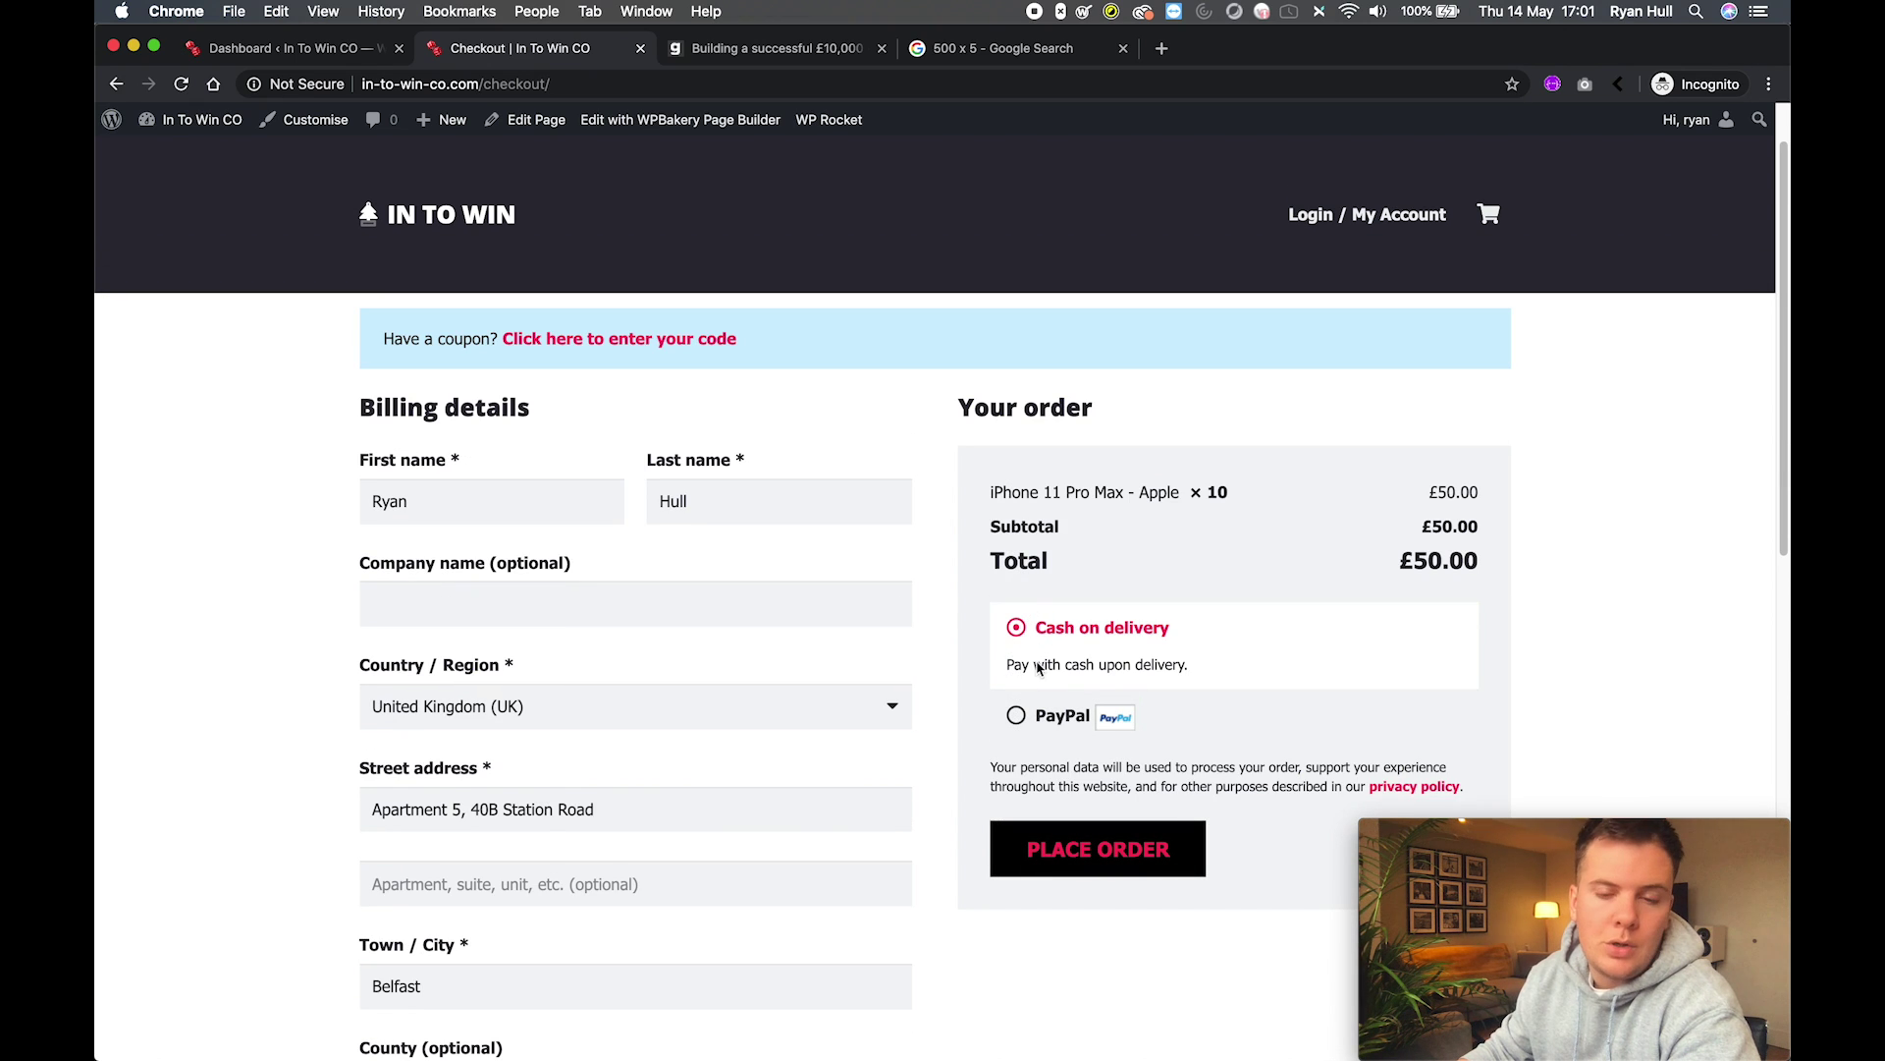
{"action": "left_click", "coordinate": [1039, 694]}
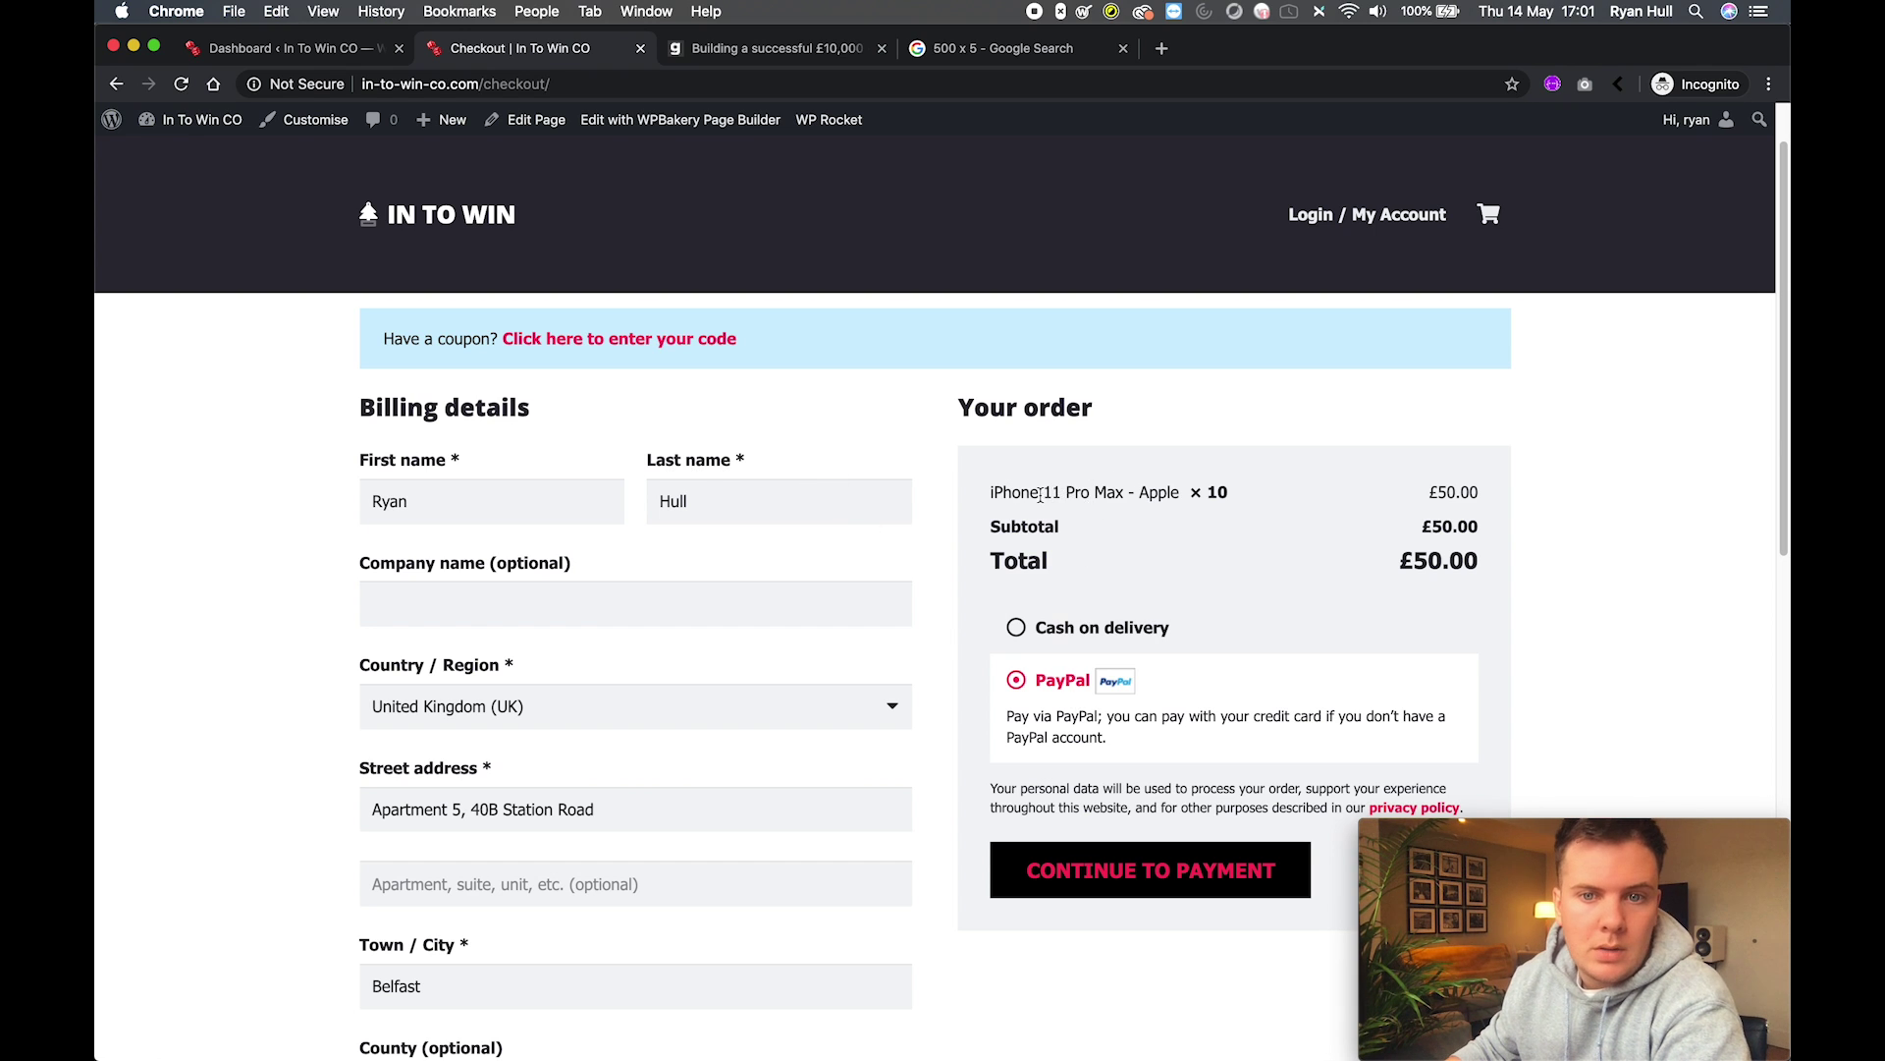
{"action": "scroll", "coordinate": [1073, 522], "scroll_direction": "down", "scroll_amount": 10}
{"action": "scroll", "coordinate": [1075, 520], "scroll_direction": "up", "scroll_amount": 2}
{"action": "scroll", "coordinate": [1080, 513], "scroll_direction": "up", "scroll_amount": 7}
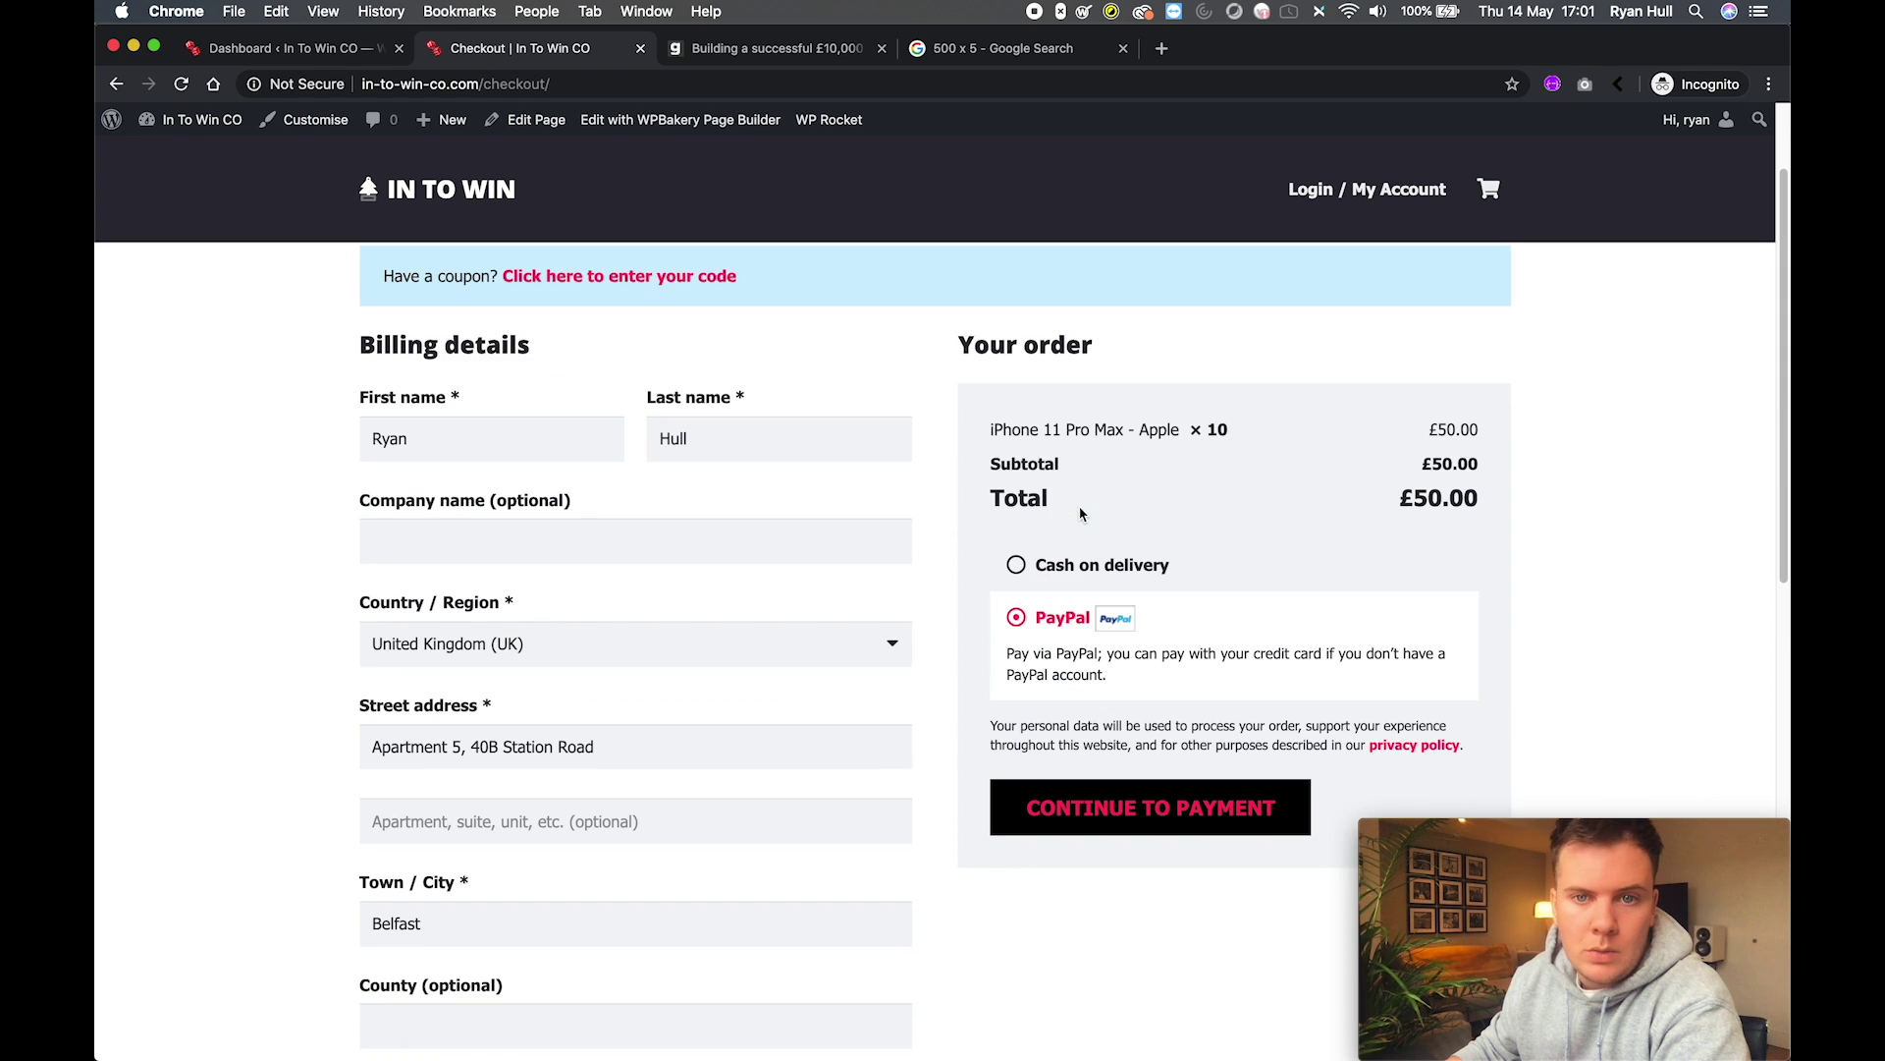
{"action": "left_click", "coordinate": [1069, 560]}
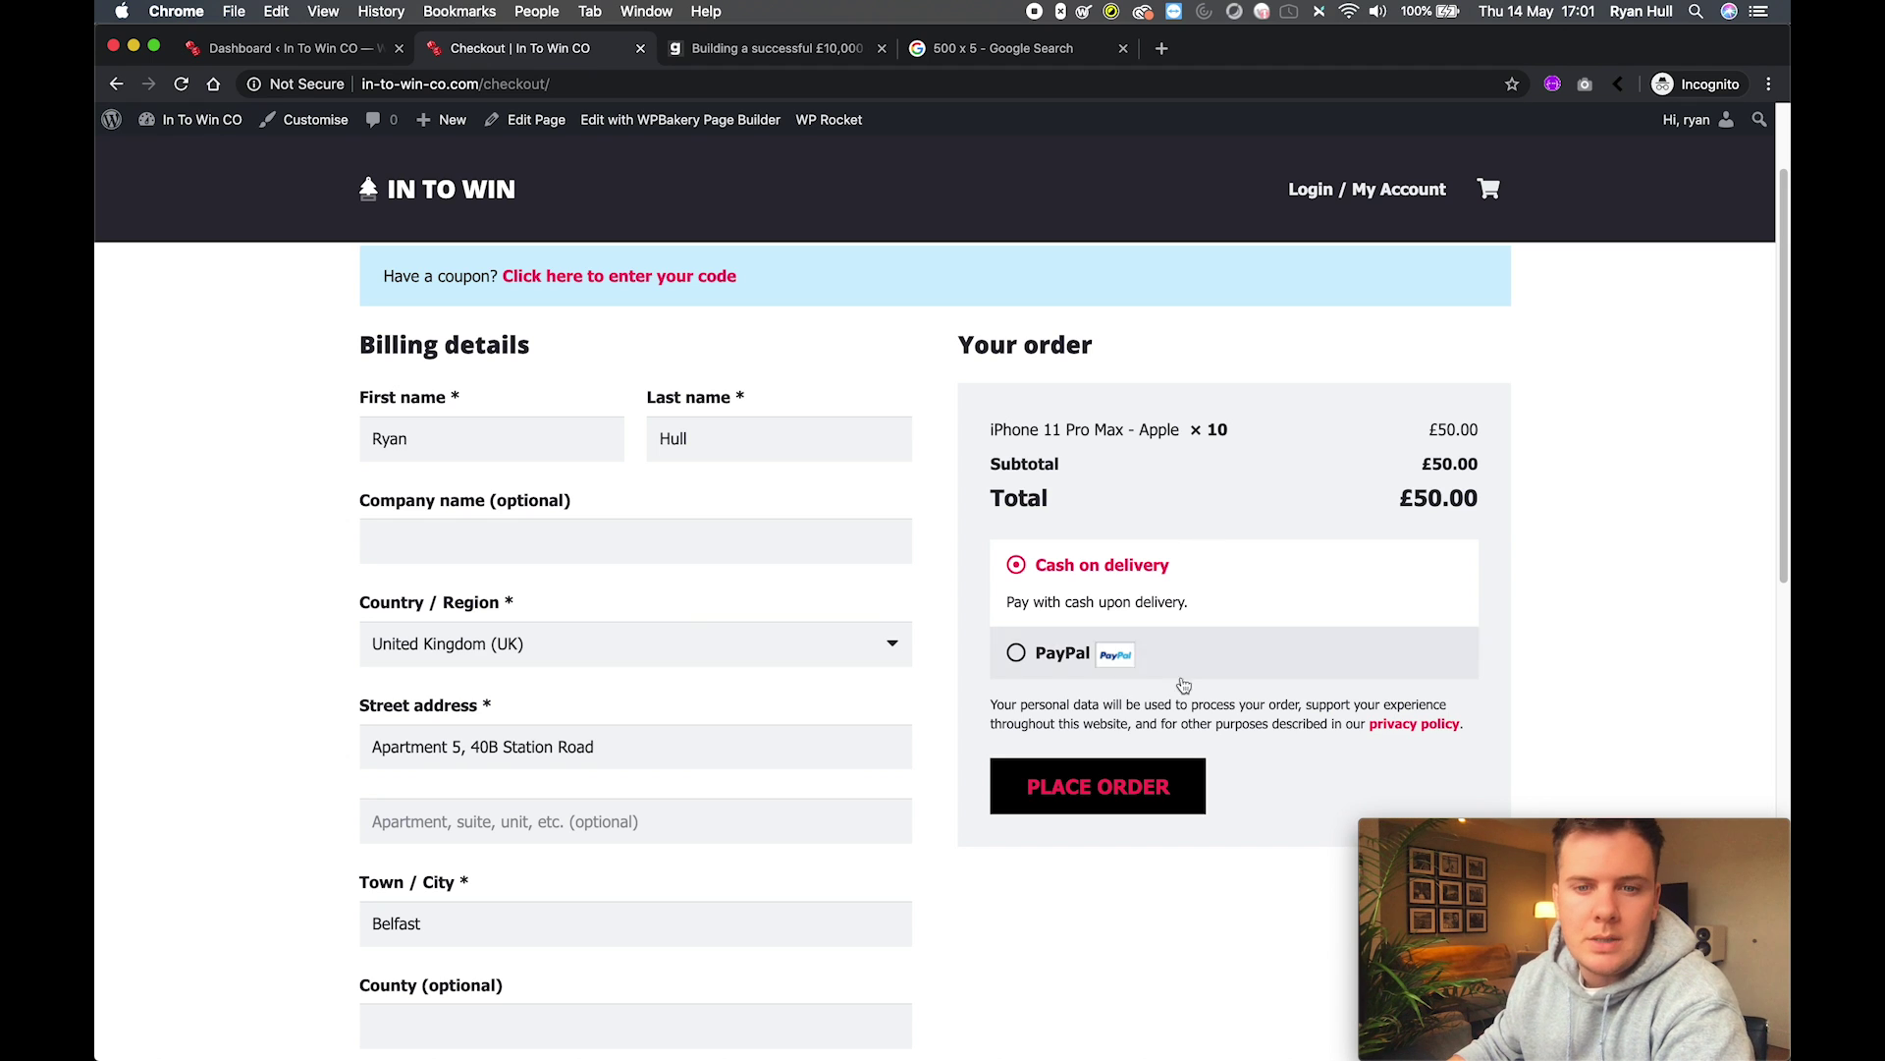
Place the cash-on-delivery order and review the order-received confirmation line.
{"action": "left_click", "coordinate": [1138, 780]}
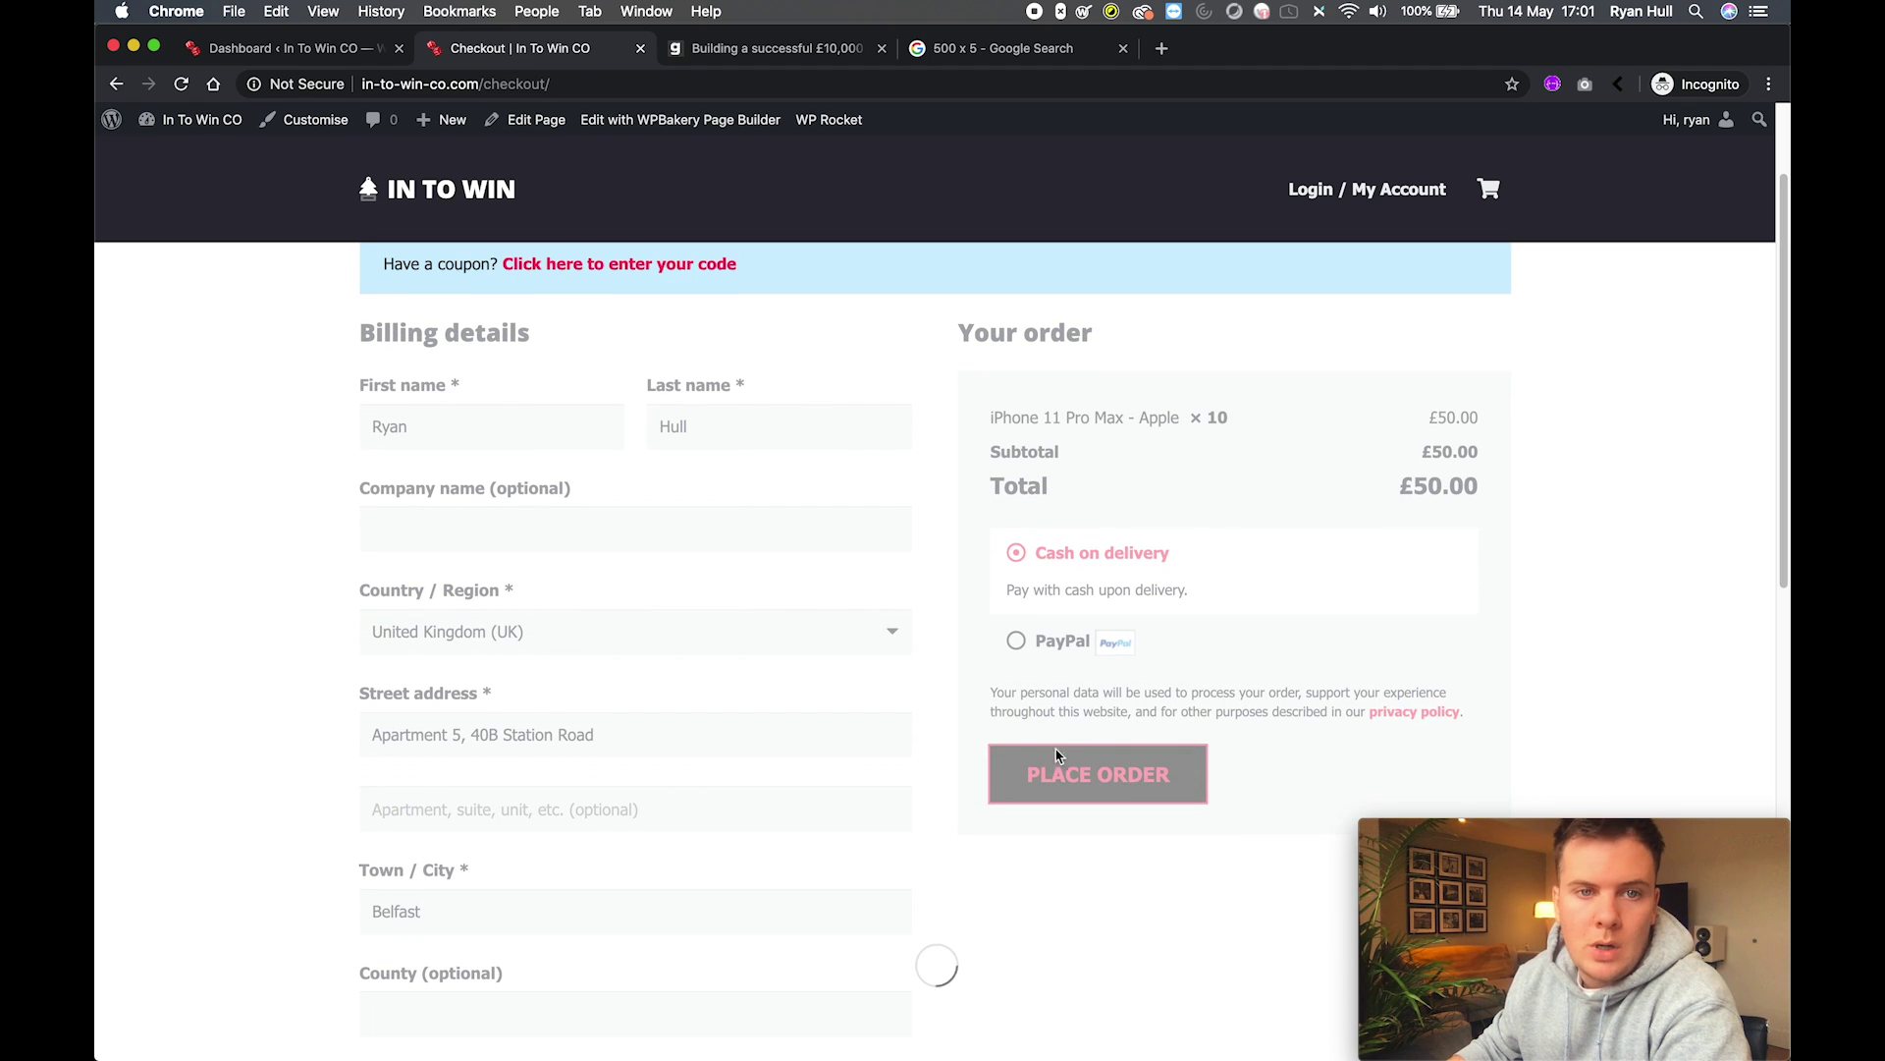
{"action": "scroll", "coordinate": [1075, 752], "scroll_direction": "down", "scroll_amount": 2}
{"action": "scroll", "coordinate": [982, 610], "scroll_direction": "up", "scroll_amount": 3}
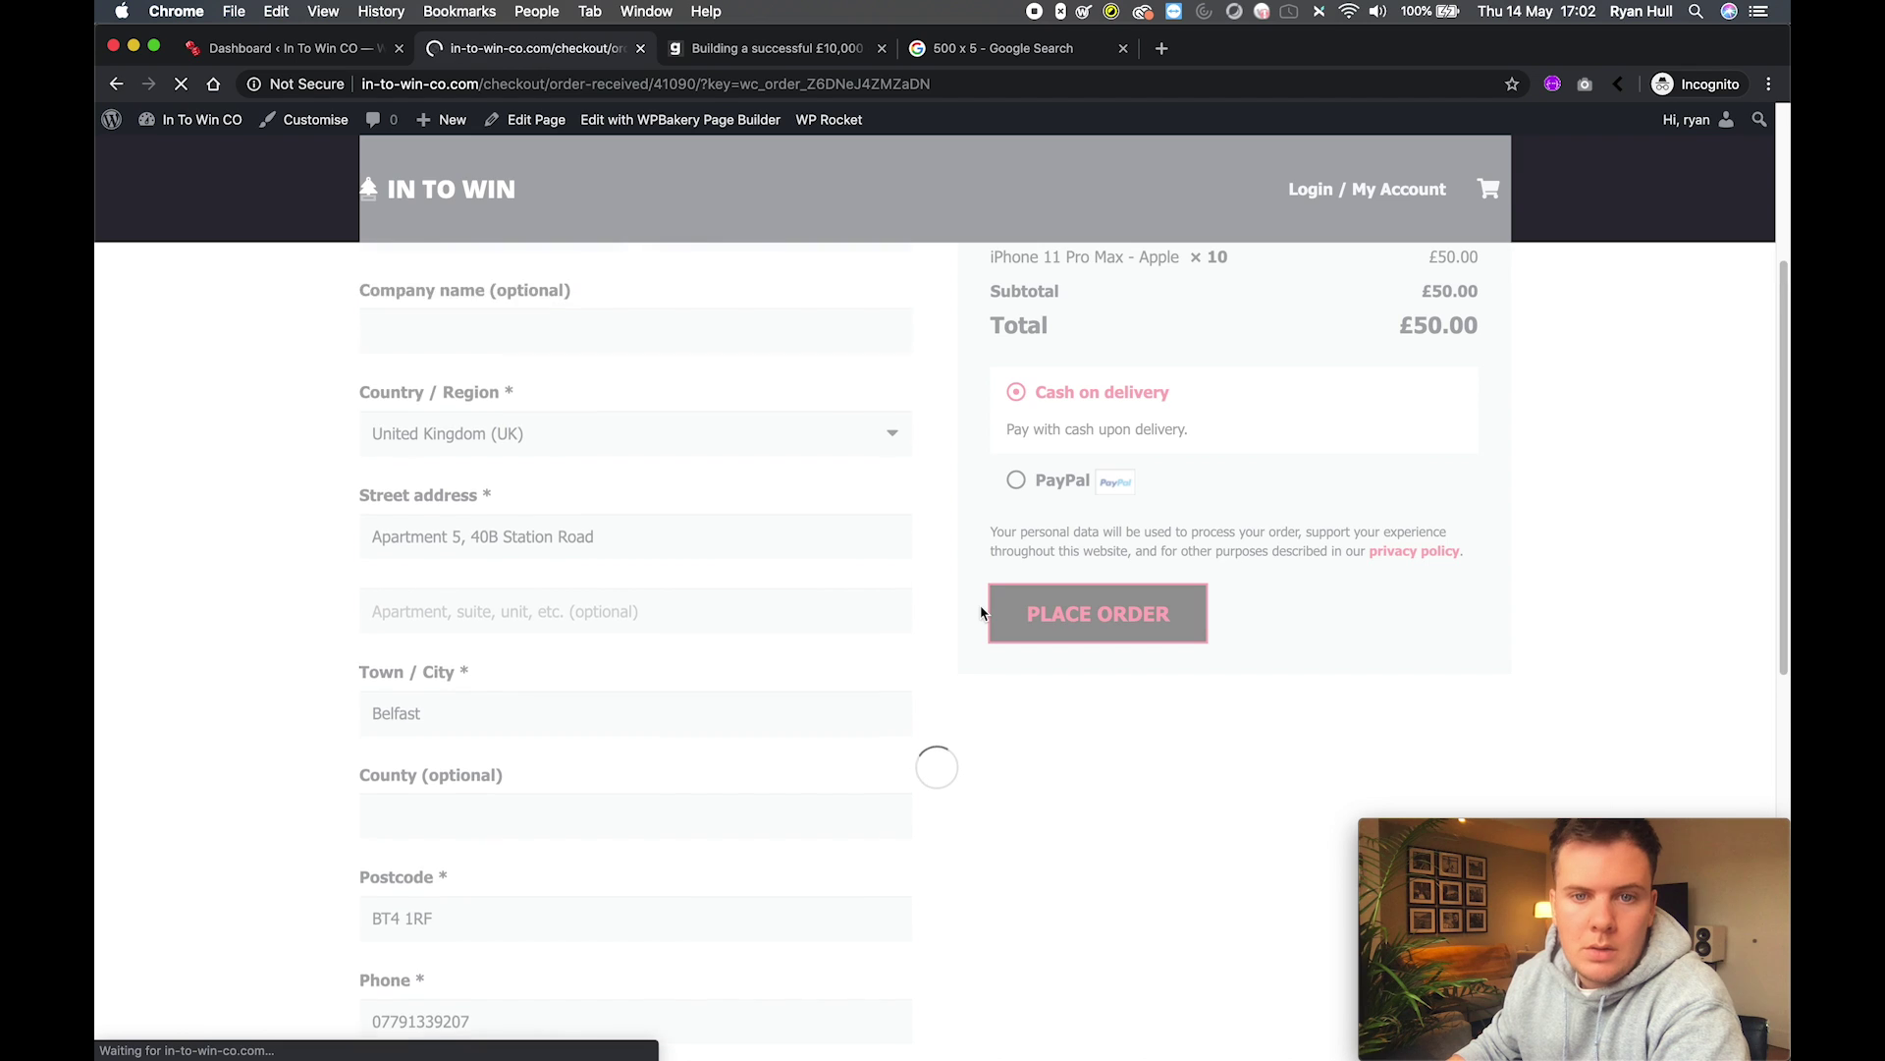
{"action": "left_click_drag", "start_coordinate": [363, 412], "coordinate": [783, 404]}
{"action": "left_click", "coordinate": [683, 445]}
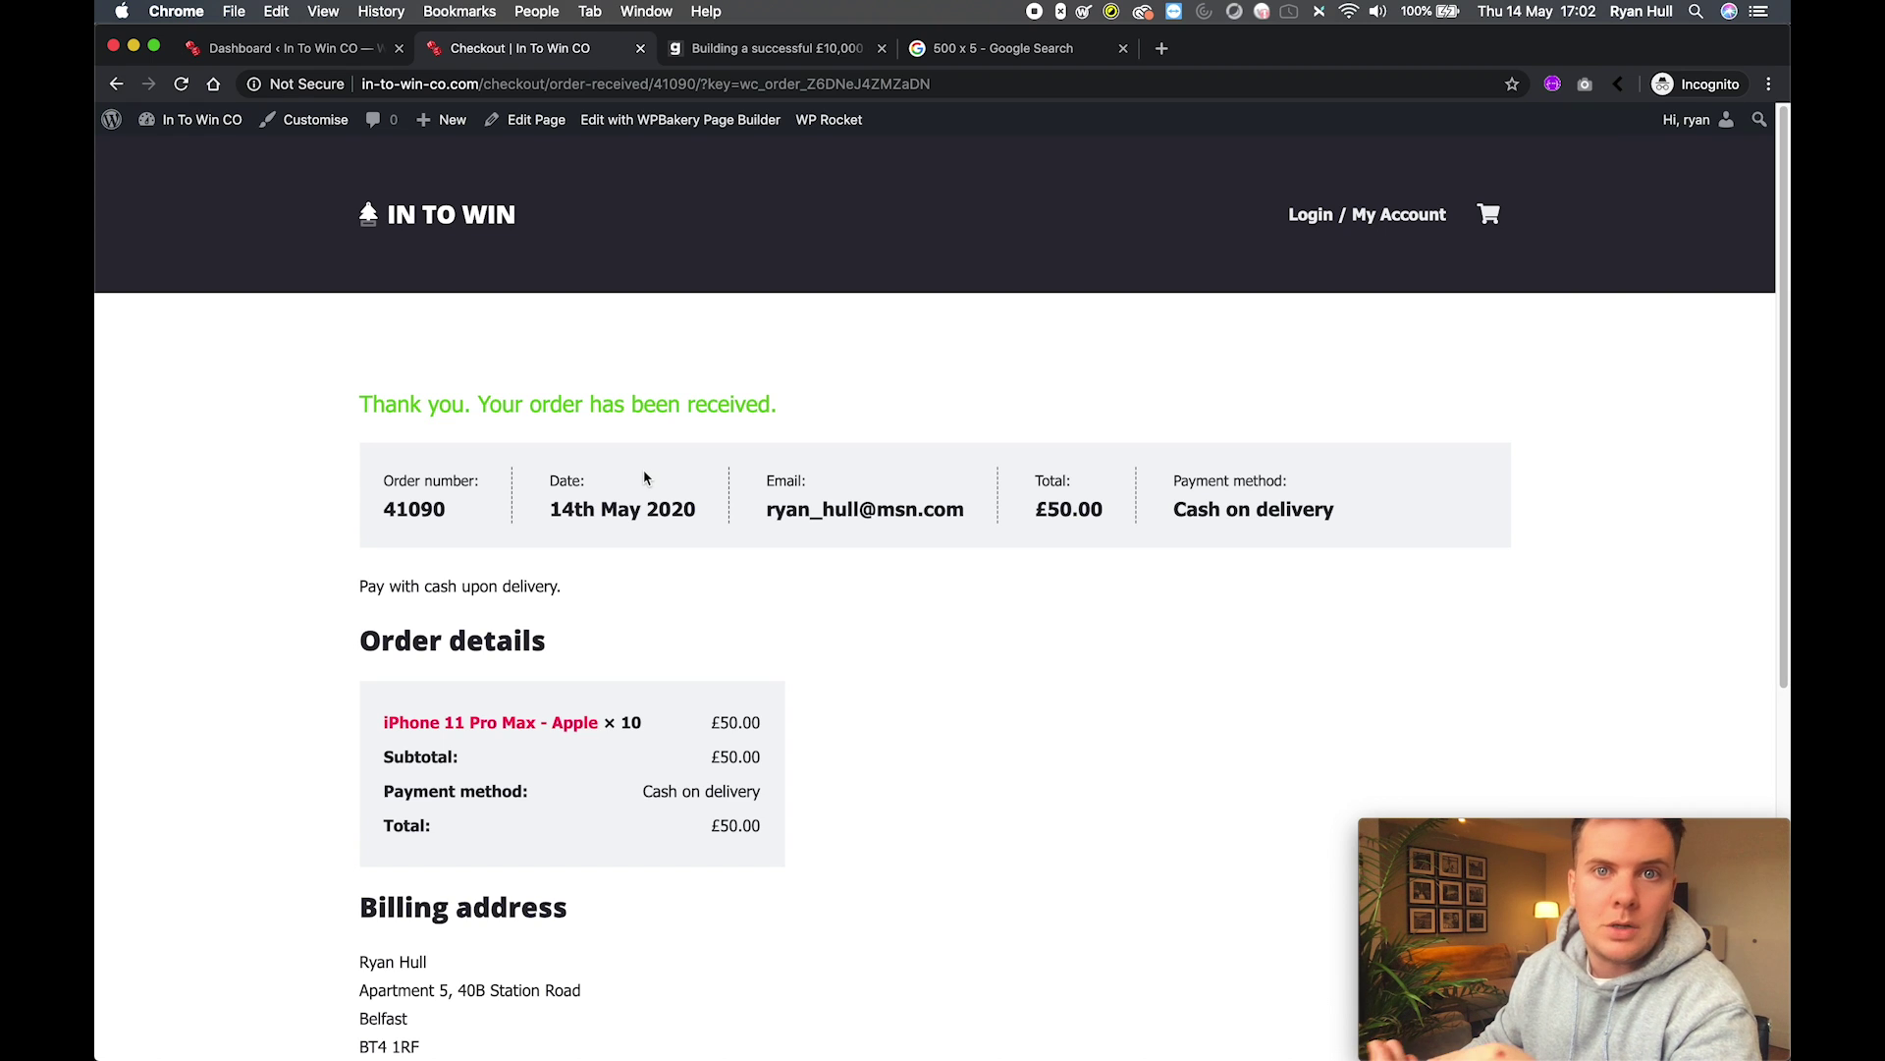
{"action": "scroll", "coordinate": [517, 464], "scroll_direction": "down", "scroll_amount": 1}
{"action": "scroll", "coordinate": [518, 468], "scroll_direction": "down", "scroll_amount": 2}
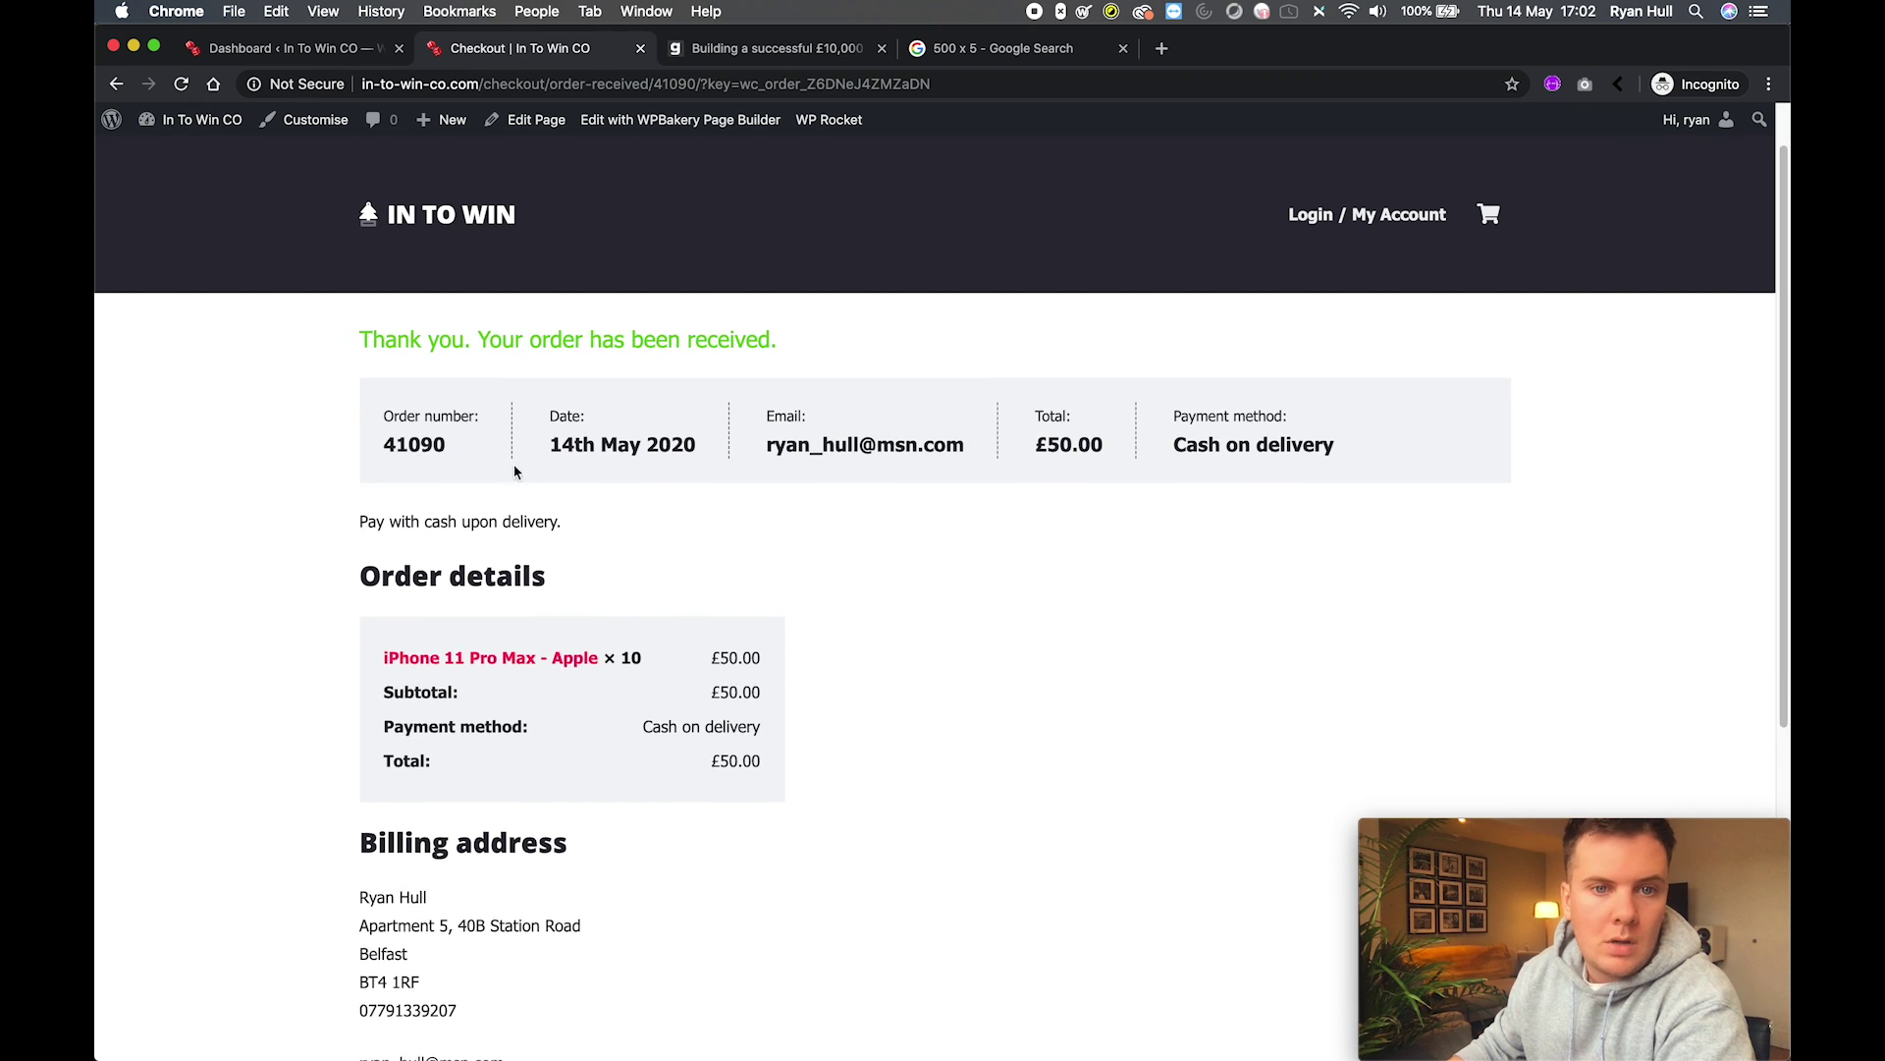
{"action": "scroll", "coordinate": [509, 469], "scroll_direction": "down", "scroll_amount": 2}
{"action": "scroll", "coordinate": [501, 469], "scroll_direction": "down", "scroll_amount": 10}
{"action": "scroll", "coordinate": [492, 472], "scroll_direction": "up", "scroll_amount": 5}
{"action": "scroll", "coordinate": [493, 471], "scroll_direction": "up", "scroll_amount": 5}
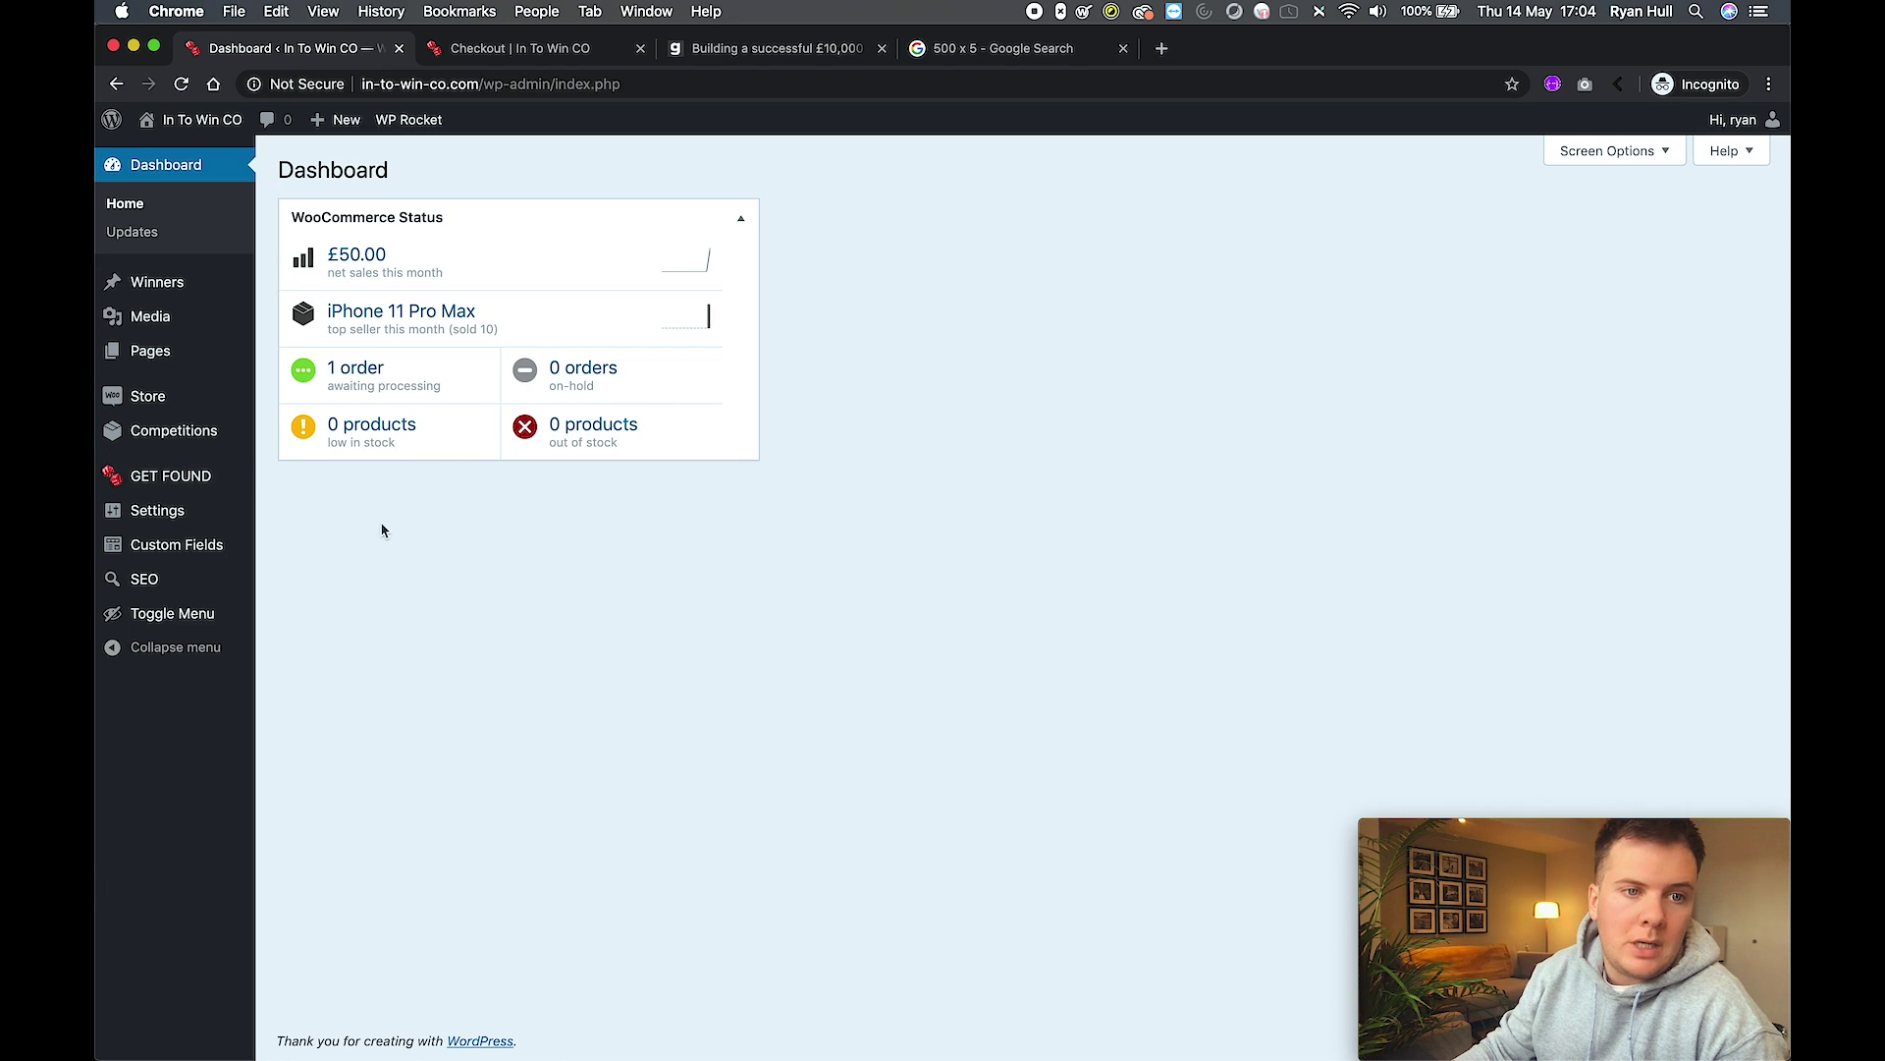
{"action": "mouse_move", "coordinate": [173, 430]}
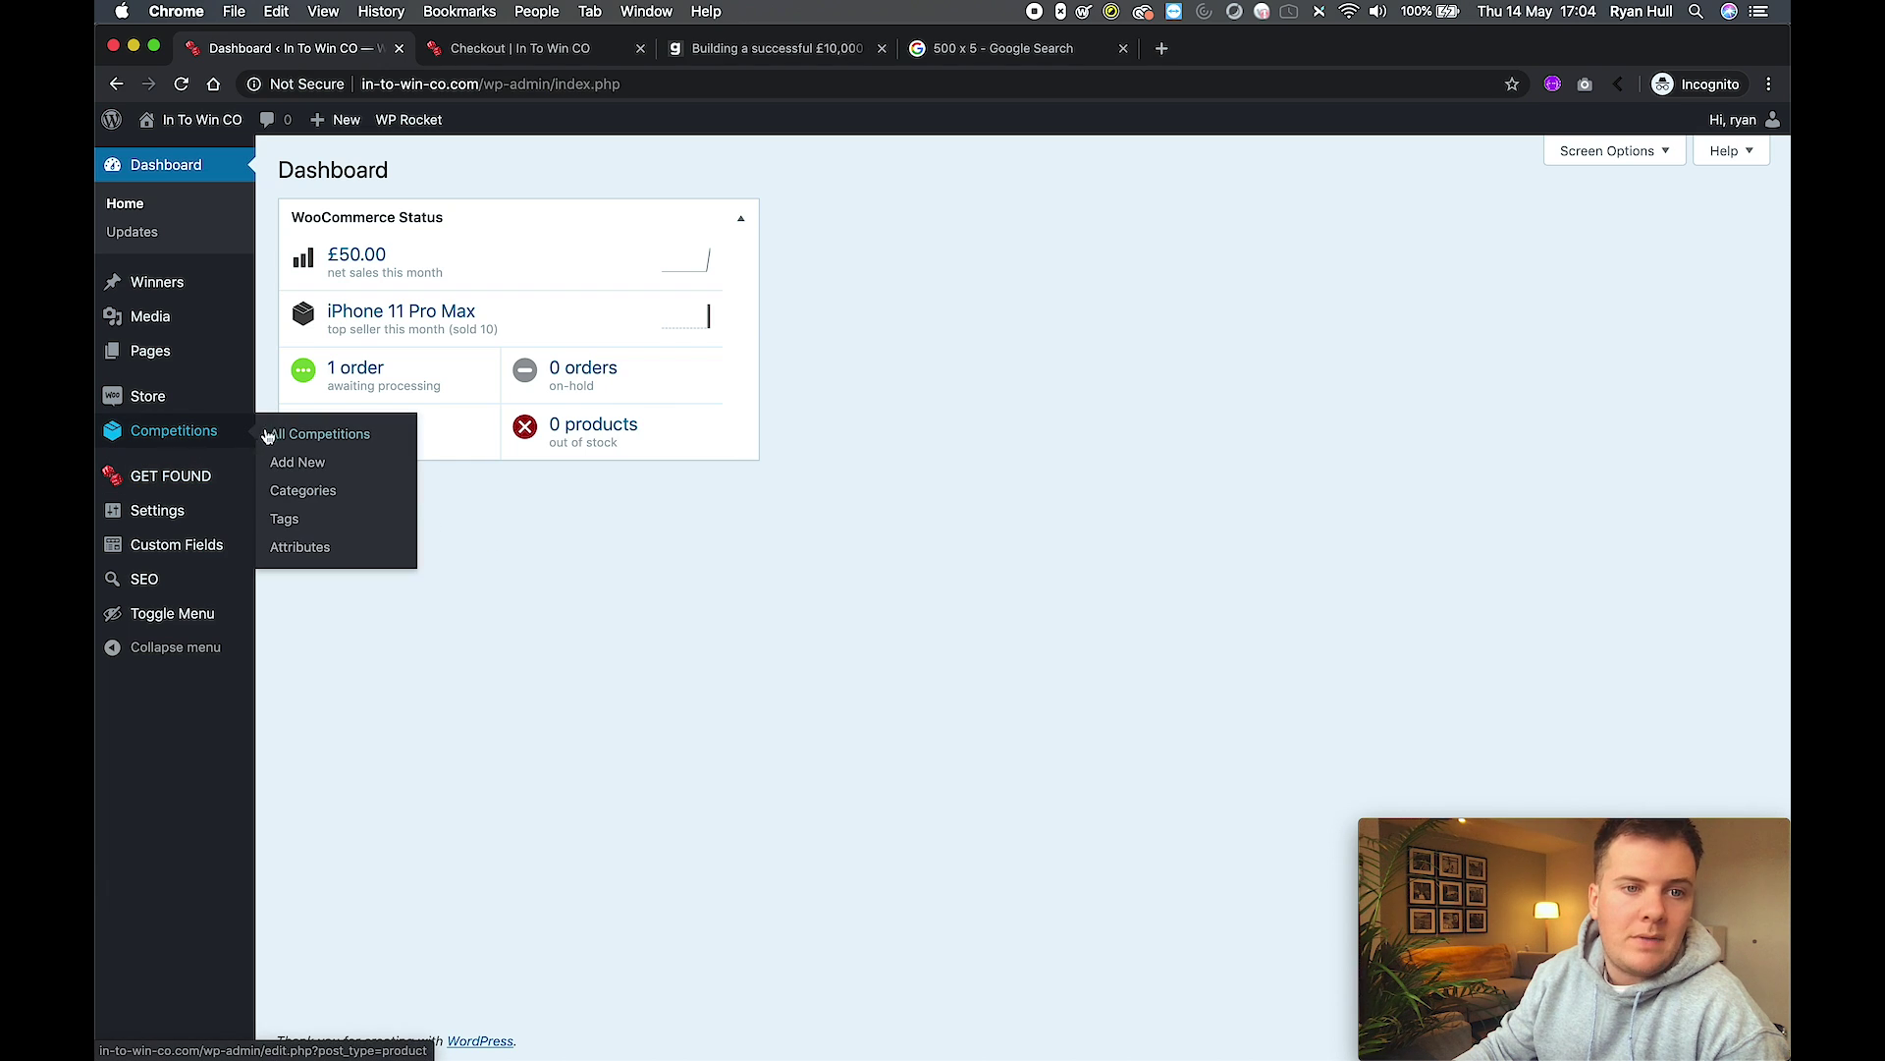
Create a new Macbook Pro 2020 competition product in the Competition category.
{"action": "left_click", "coordinate": [294, 465]}
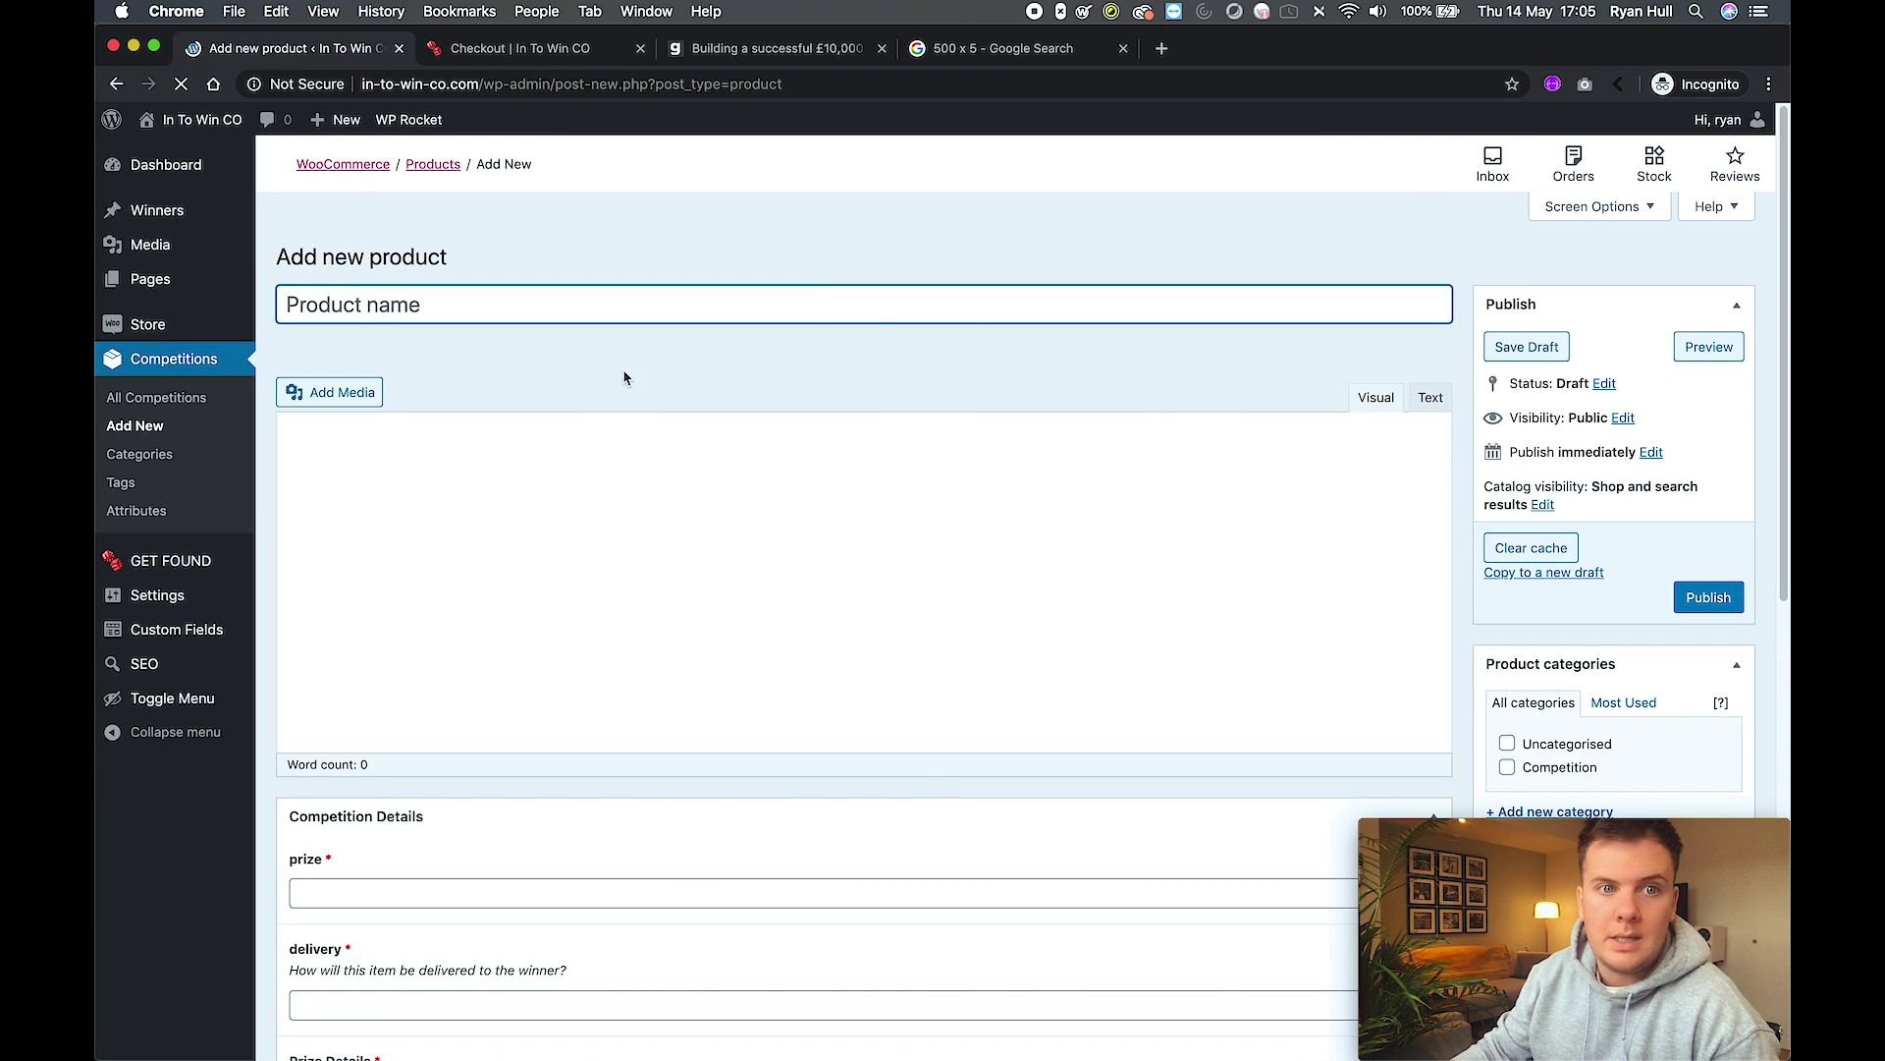
{"action": "type", "text": "Ma"}
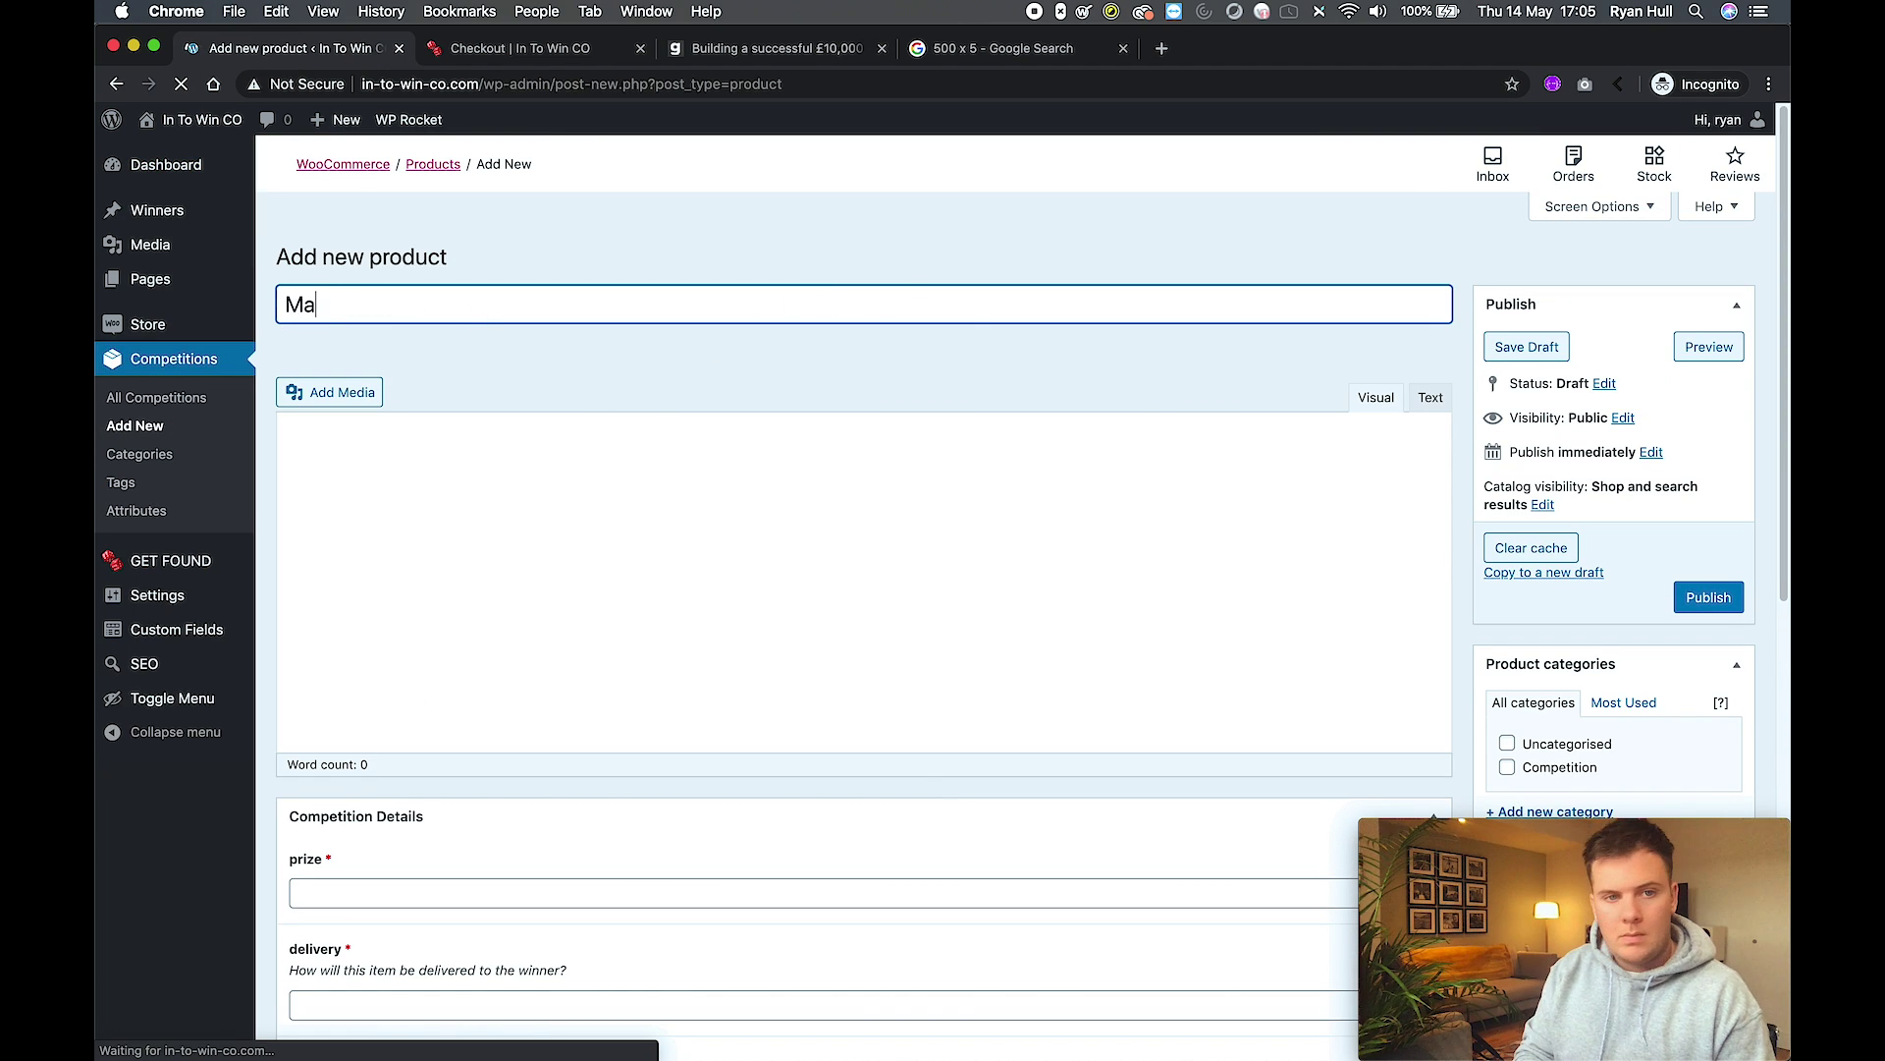
{"action": "type", "text": "cbook PR"}
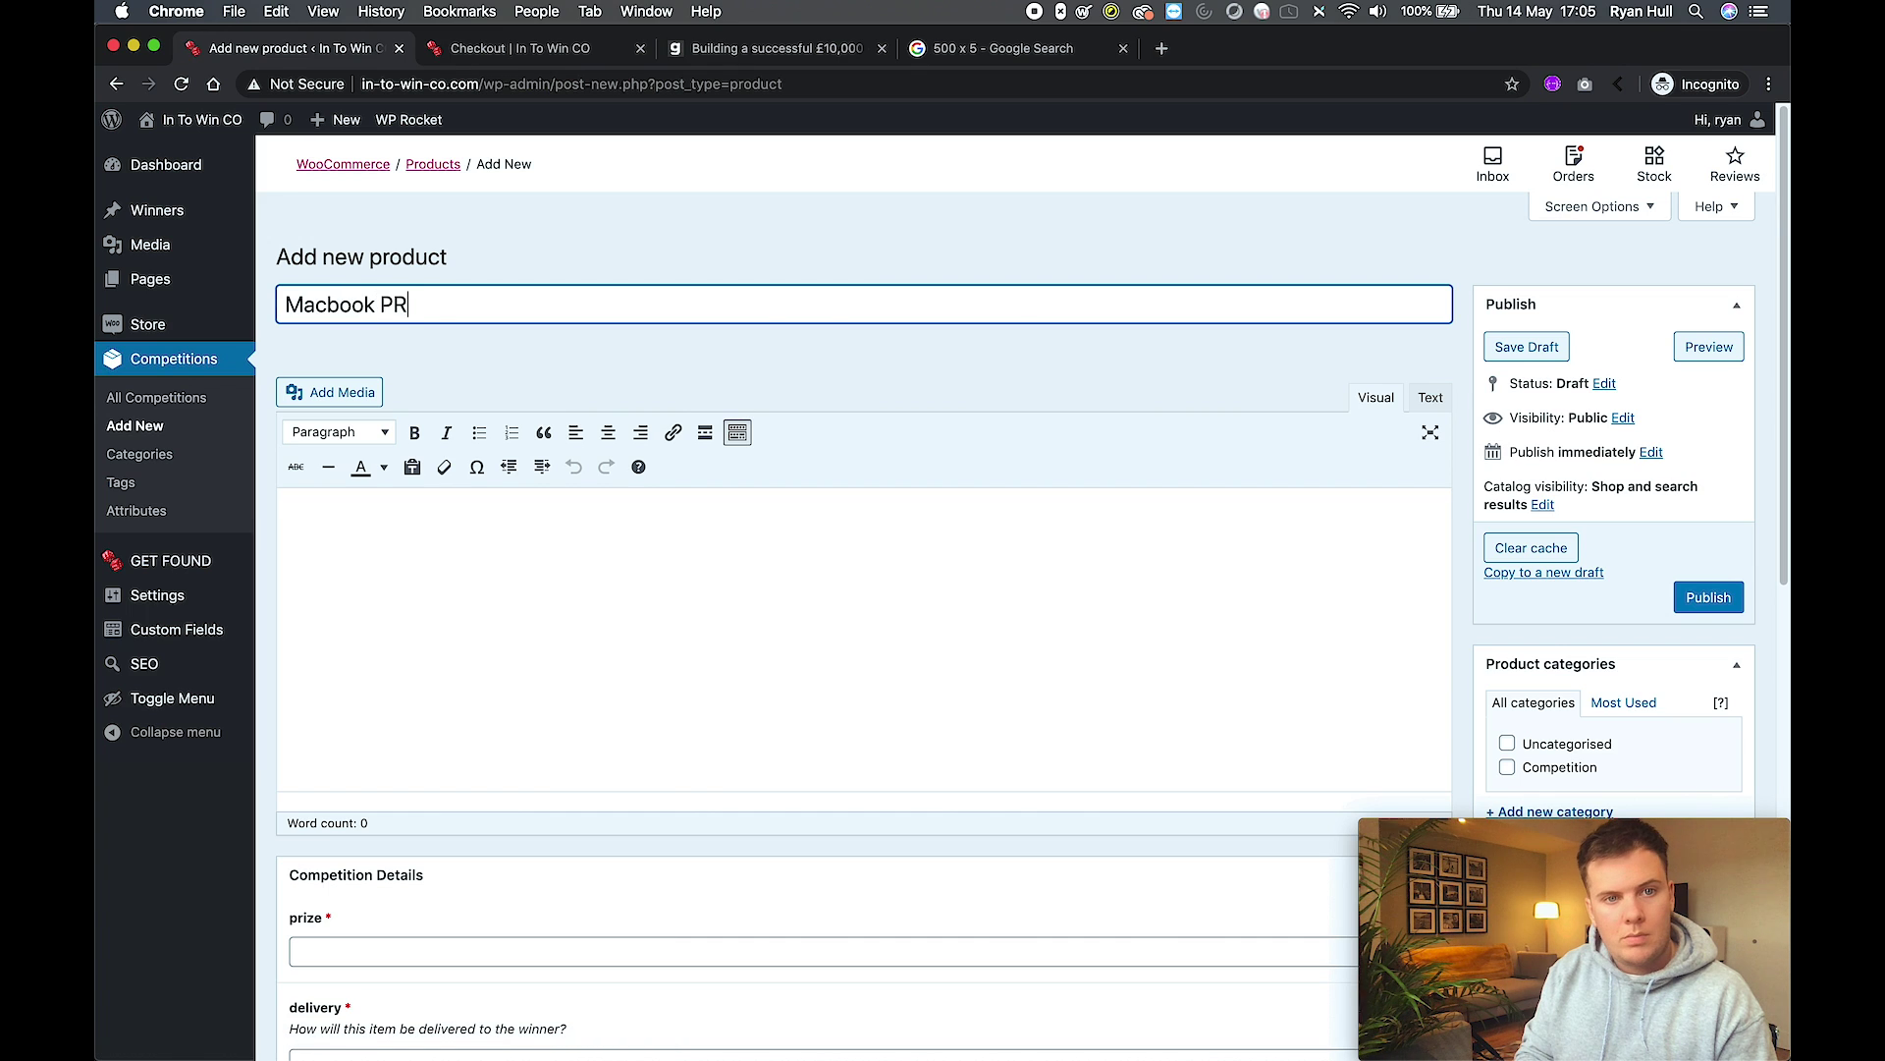
{"action": "type", "text": "or"}
{"action": "key", "text": "BackSpace"}
{"action": "key", "text": "BackSpace"}
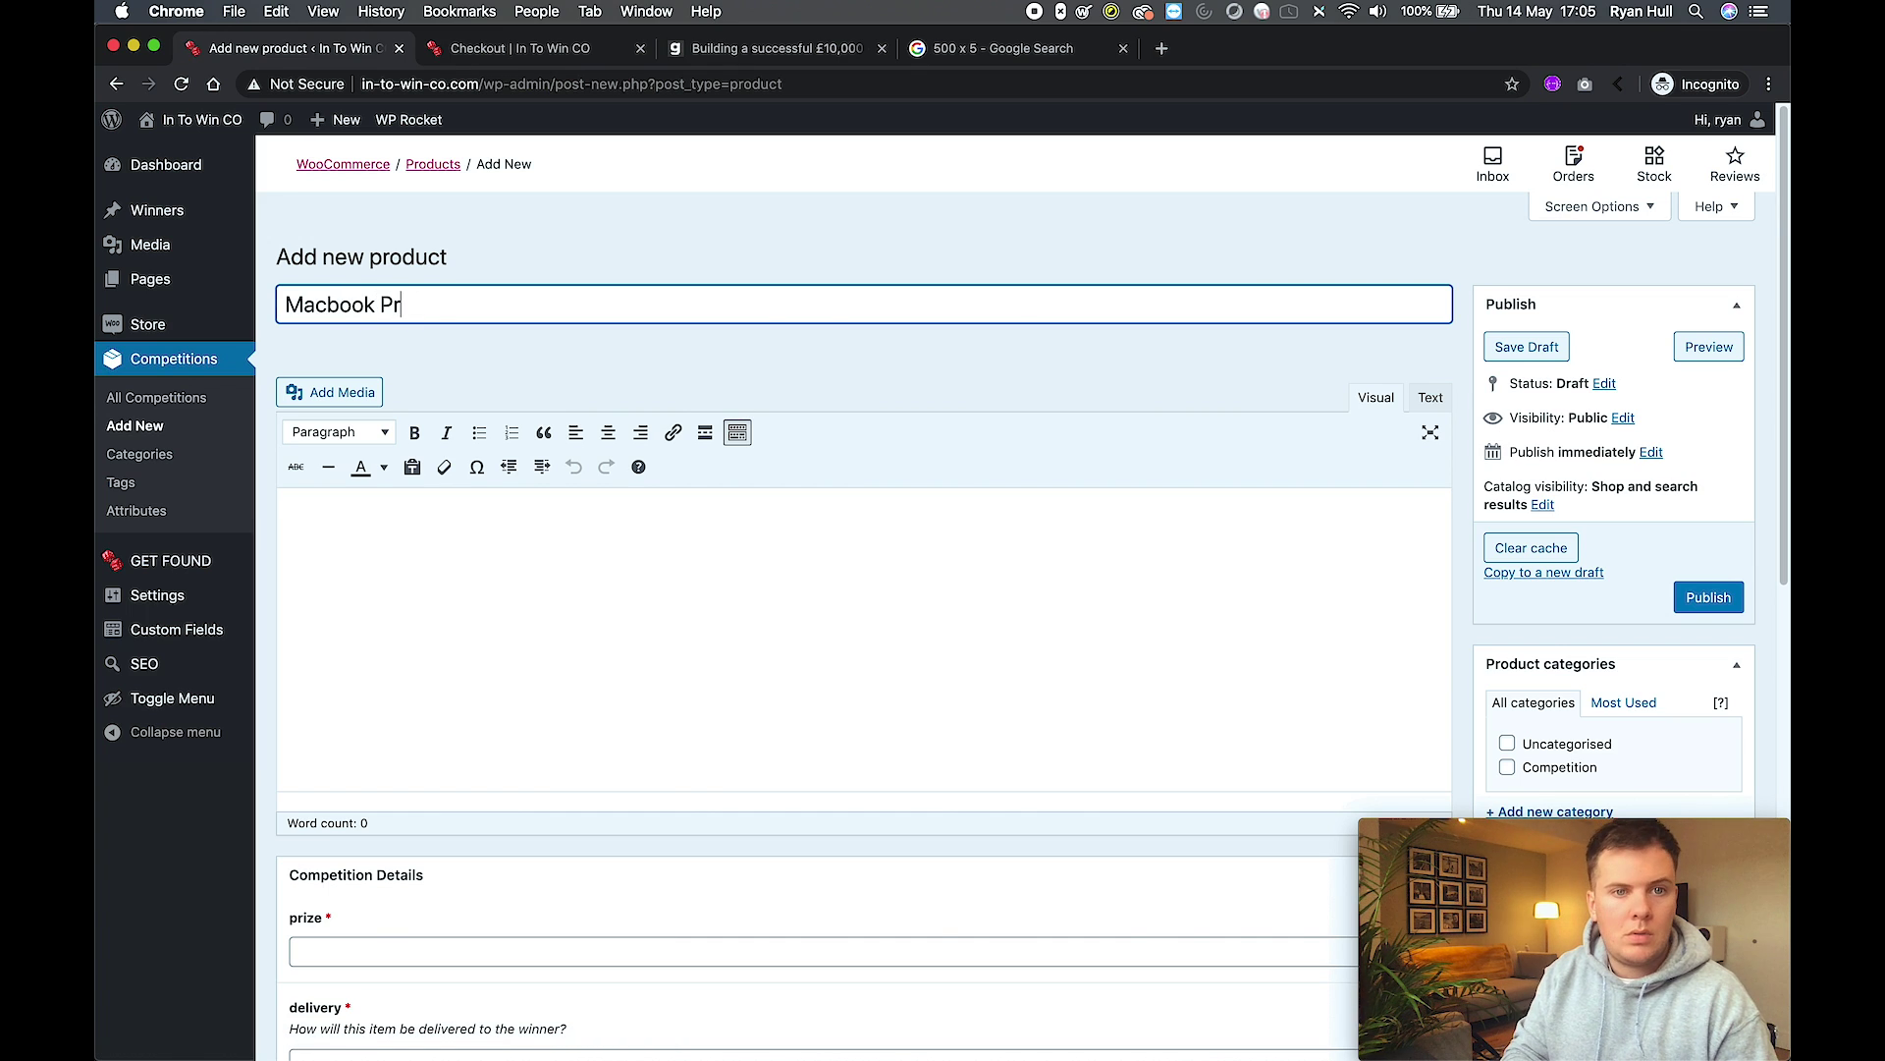
{"action": "type", "text": "ro"}
{"action": "left_click", "coordinate": [626, 586]}
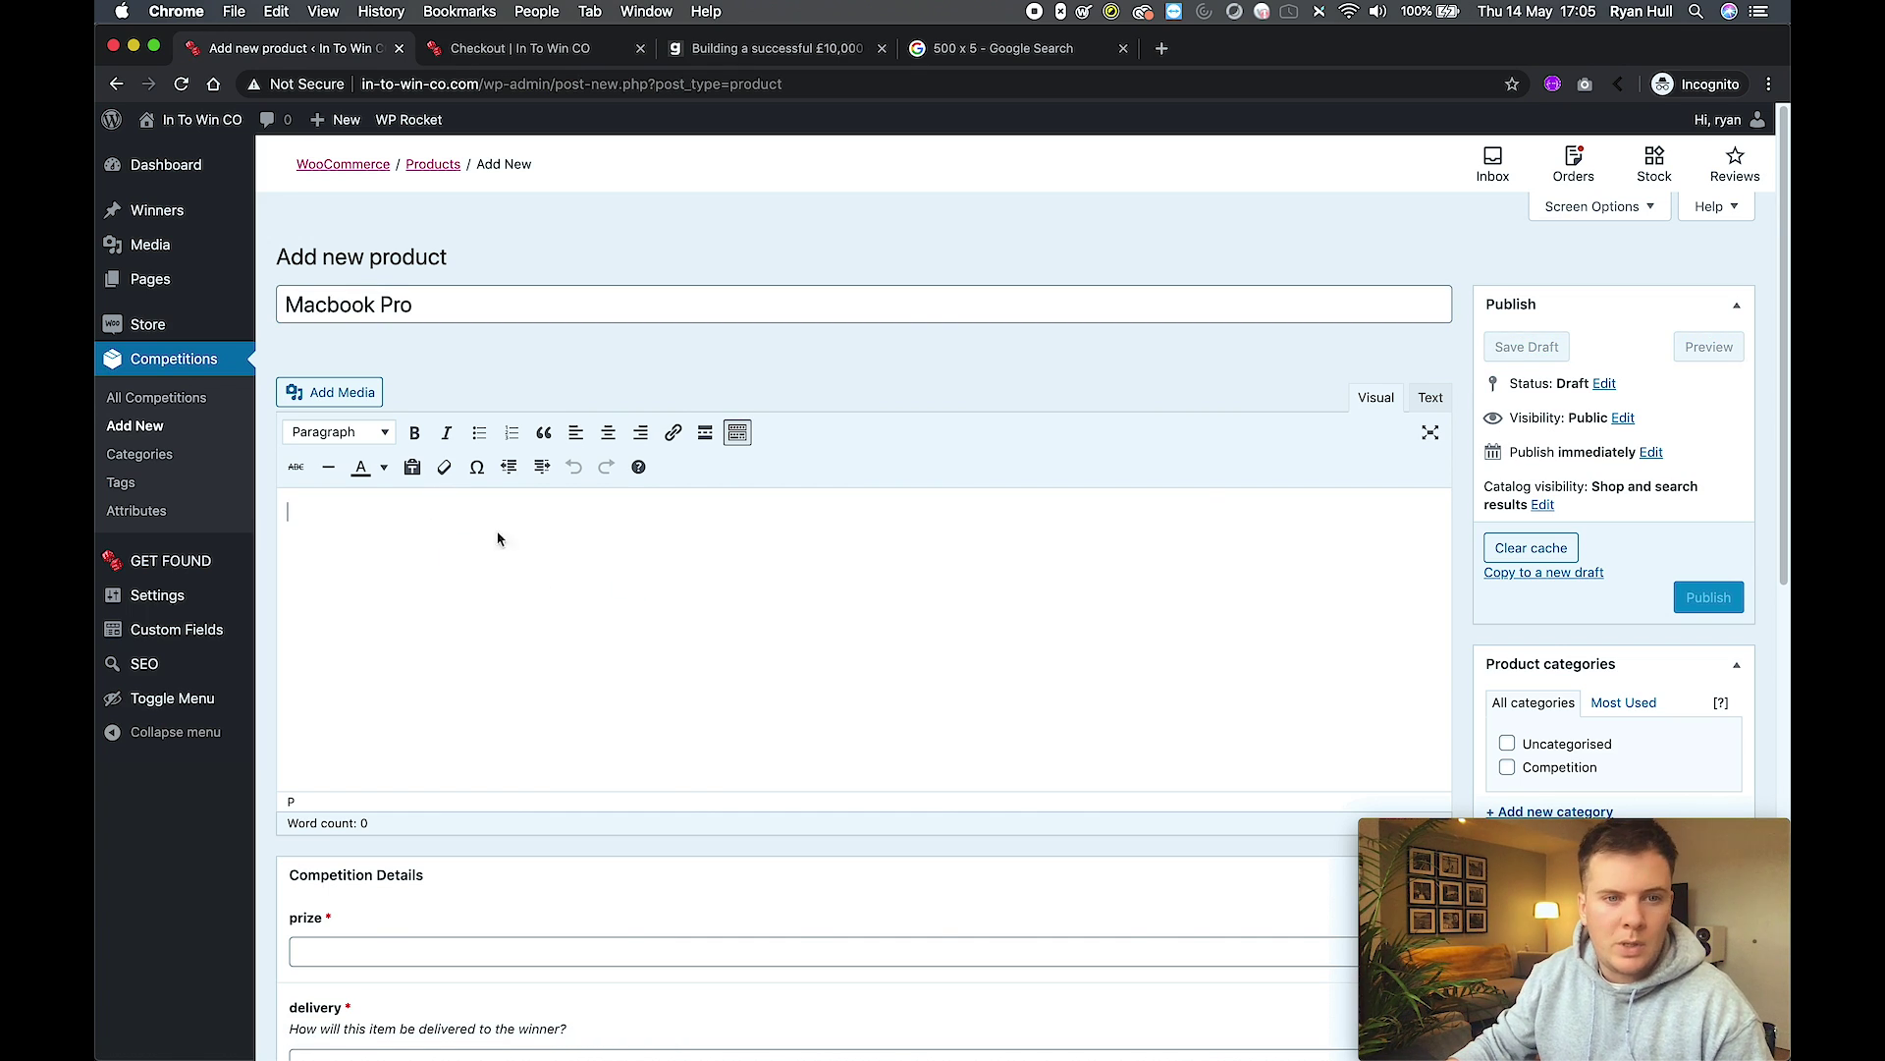
{"action": "scroll", "coordinate": [442, 533], "scroll_direction": "up", "scroll_amount": 1}
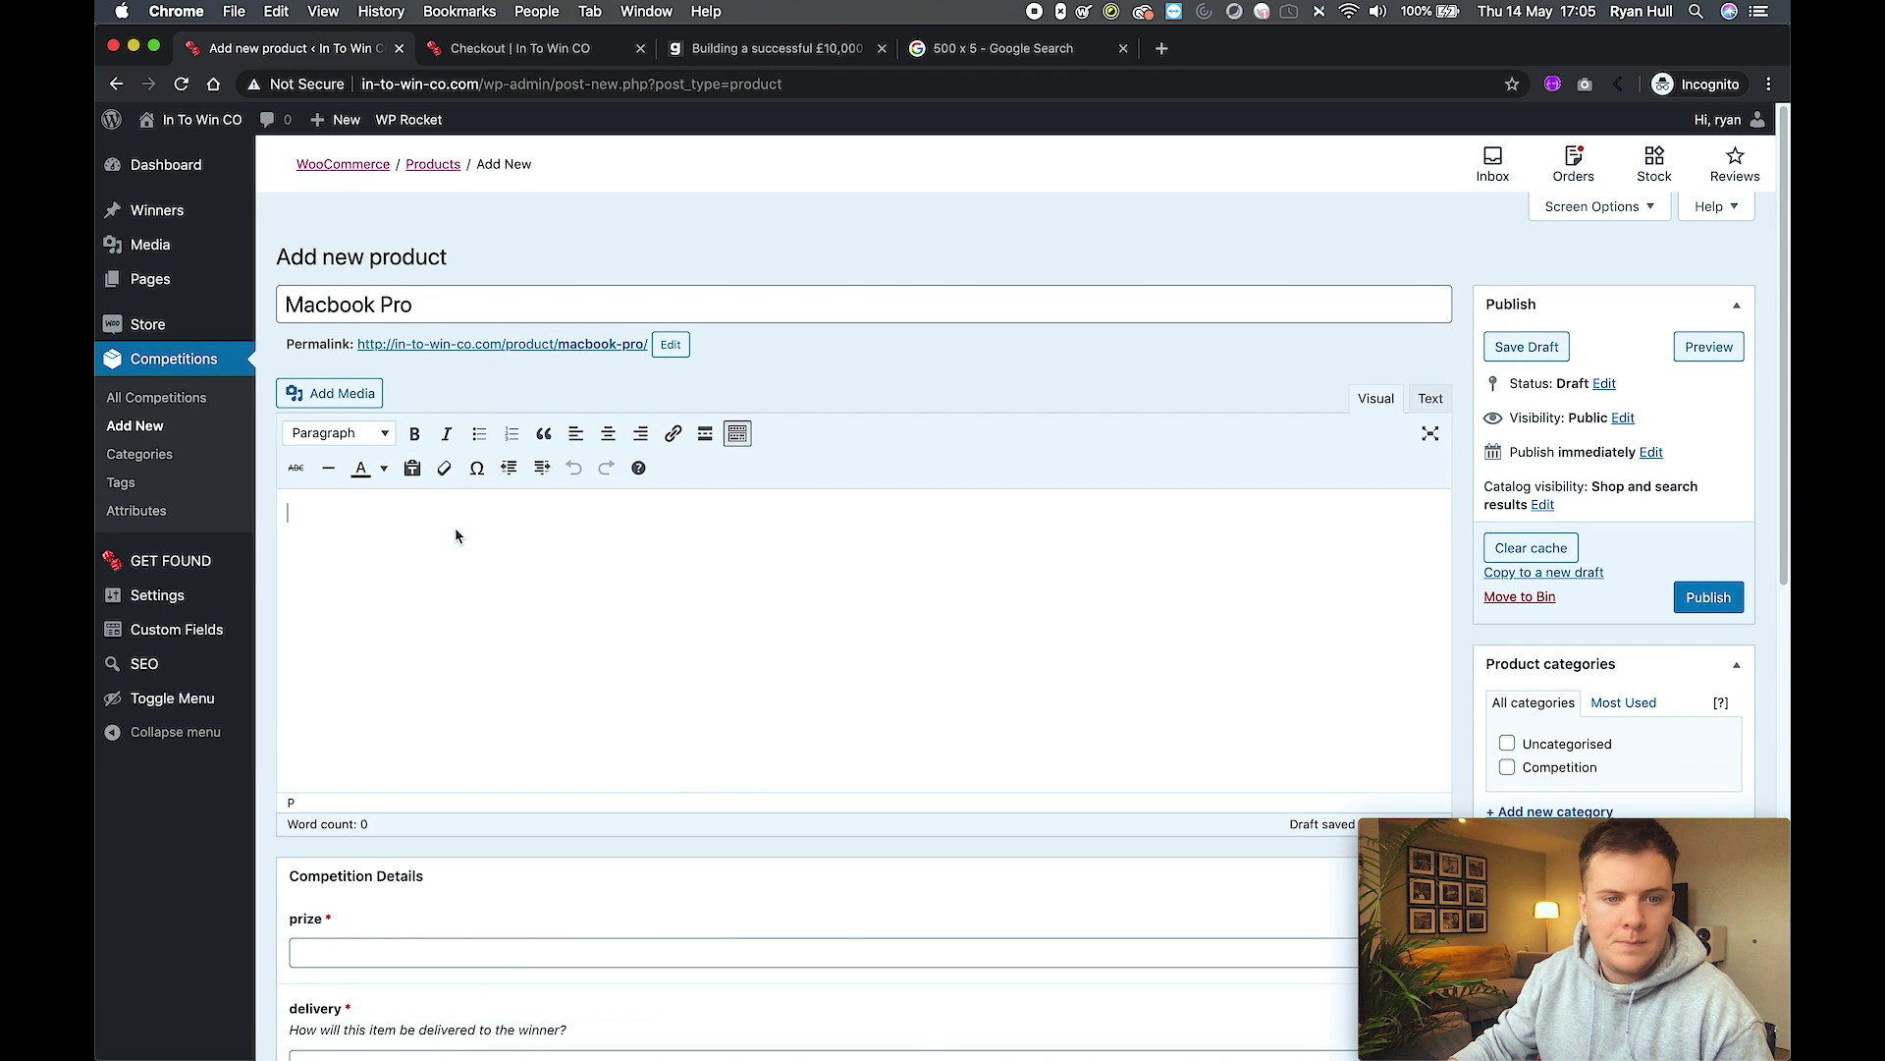
{"action": "scroll", "coordinate": [472, 553], "scroll_direction": "down", "scroll_amount": 2}
{"action": "scroll", "coordinate": [479, 559], "scroll_direction": "up", "scroll_amount": 2}
{"action": "scroll", "coordinate": [386, 826], "scroll_direction": "down", "scroll_amount": 3}
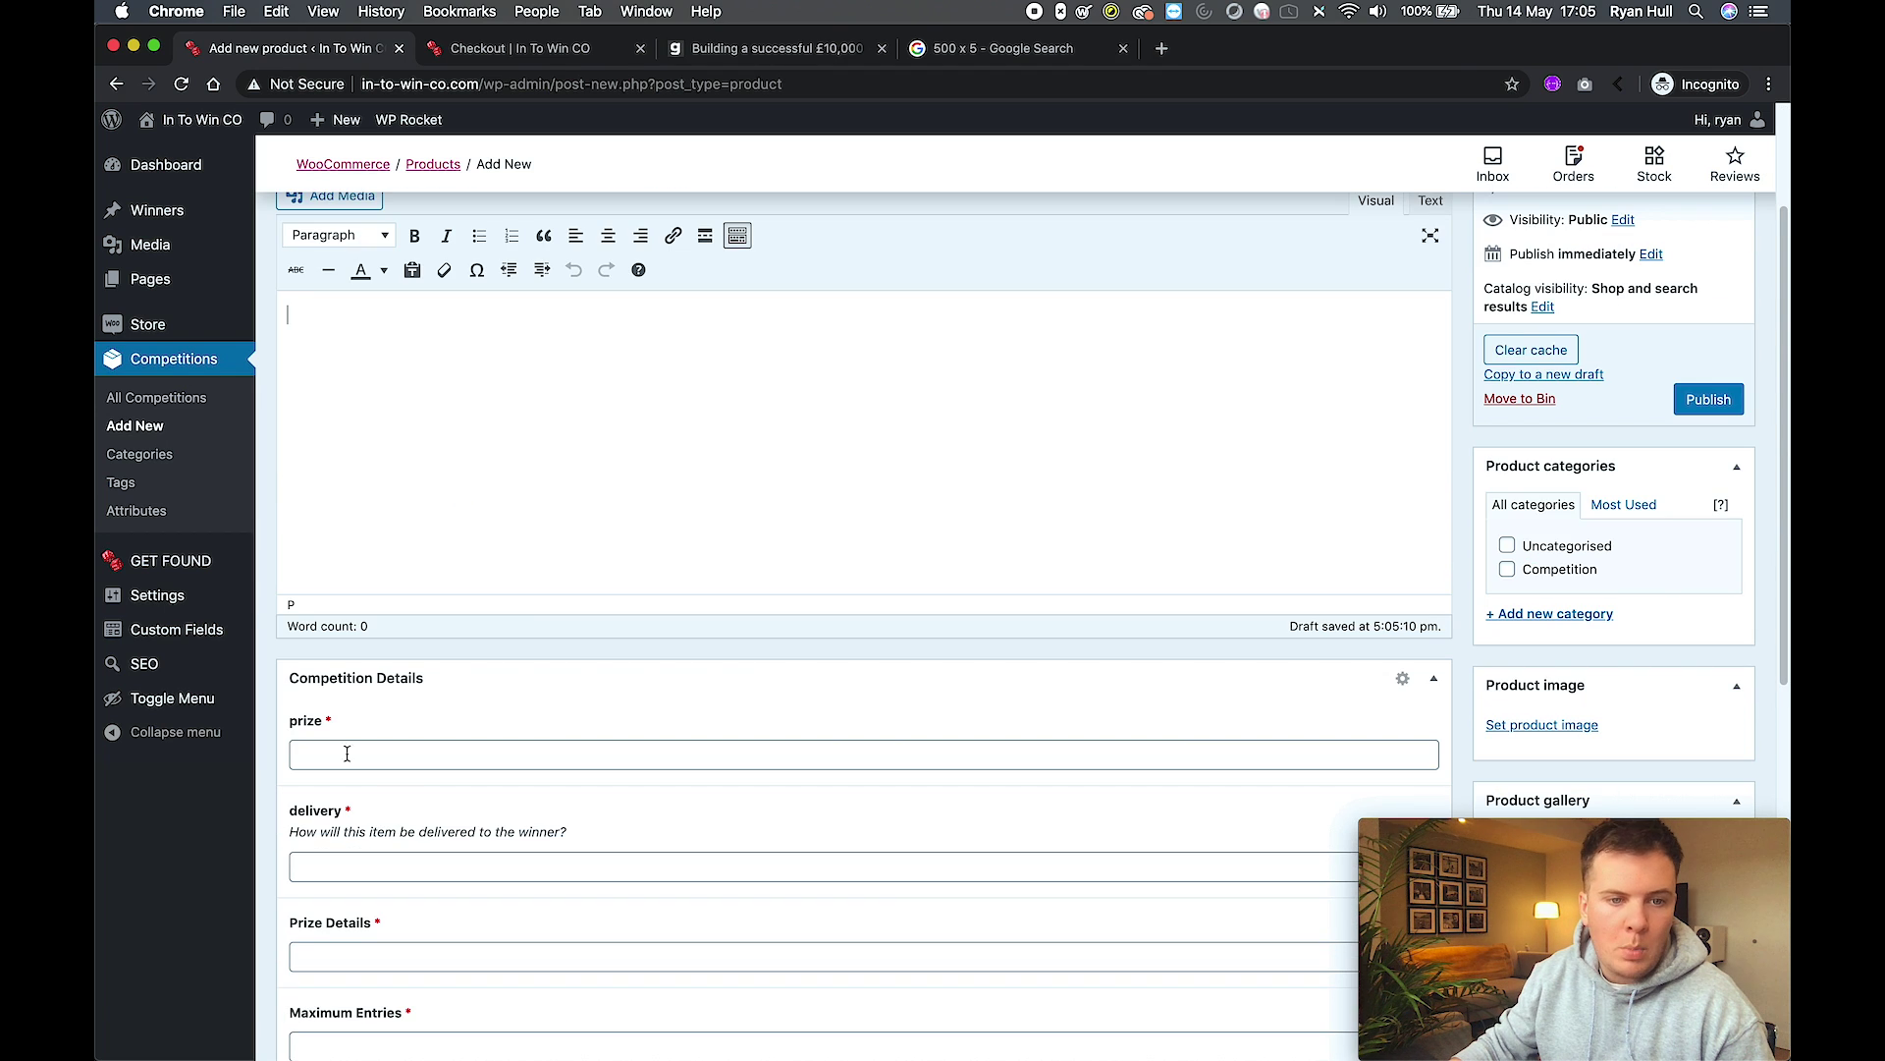
{"action": "scroll", "coordinate": [483, 704], "scroll_direction": "down", "scroll_amount": 1}
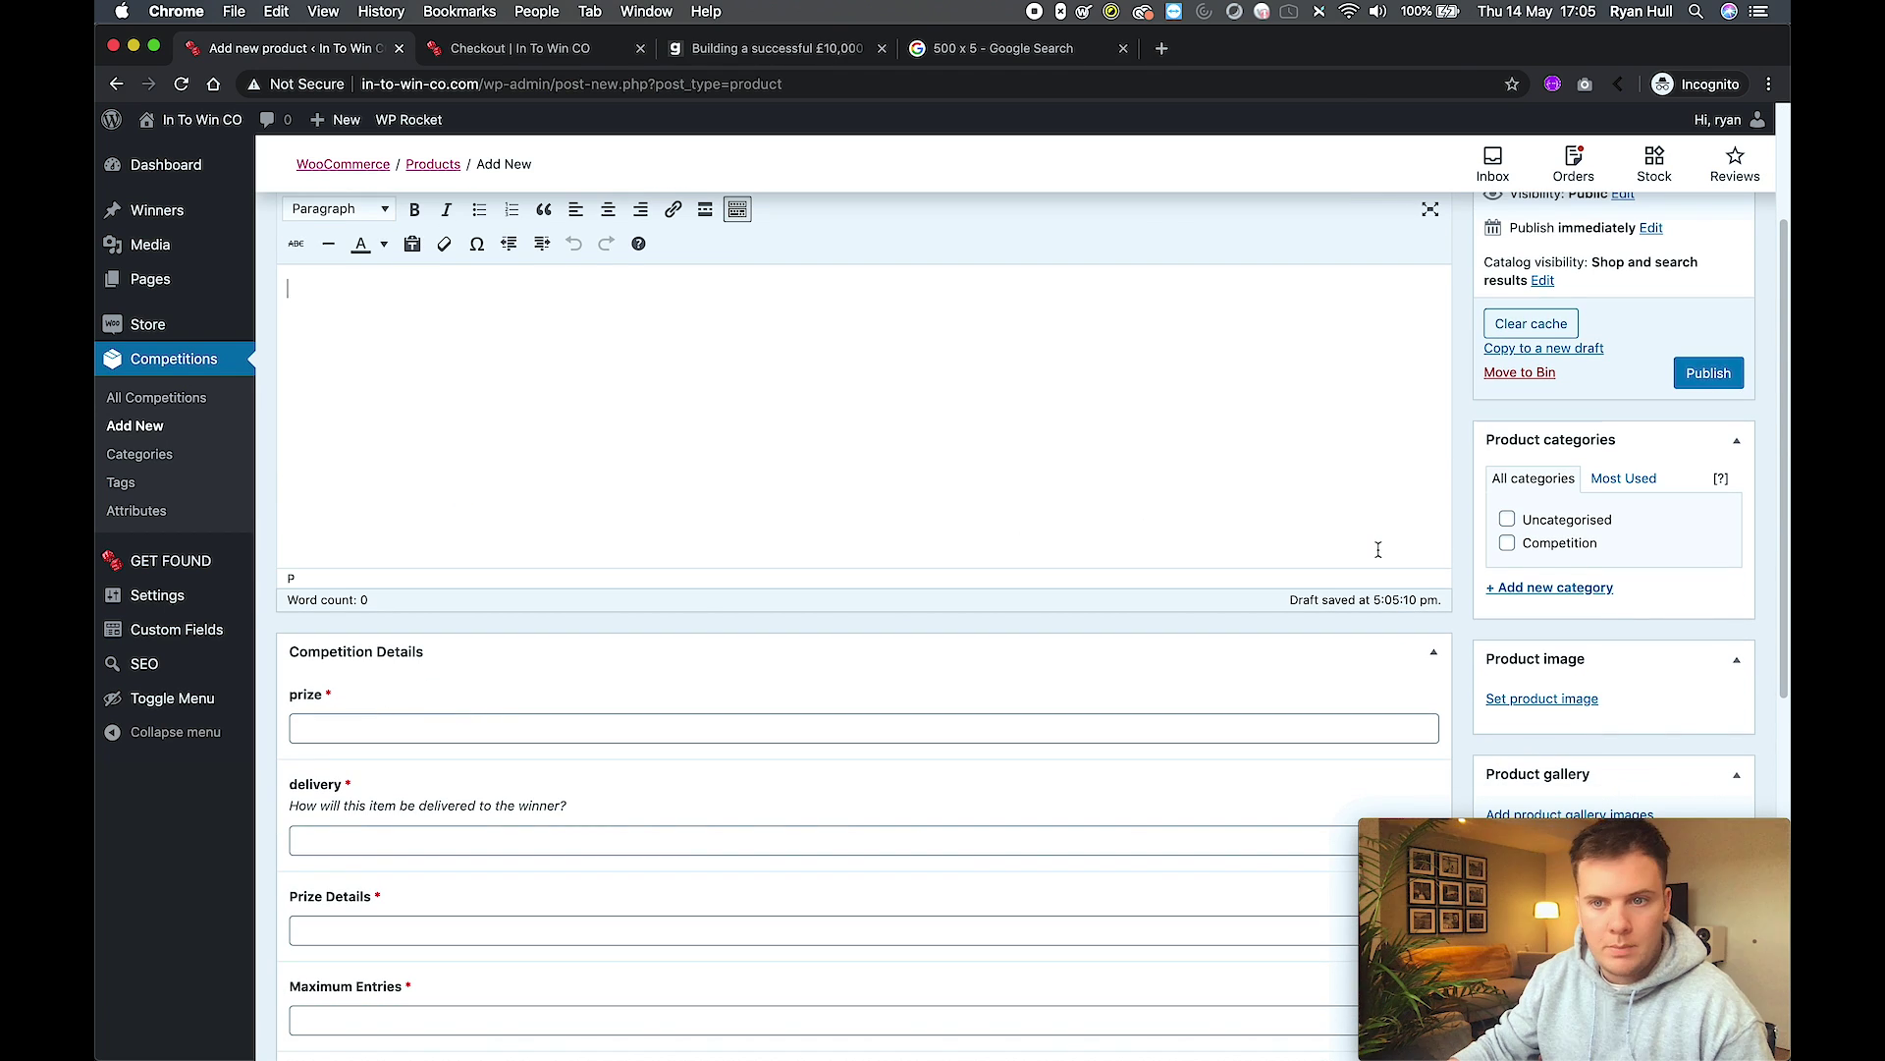
{"action": "left_click", "coordinate": [1507, 543]}
{"action": "scroll", "coordinate": [1503, 515], "scroll_direction": "up", "scroll_amount": 2}
{"action": "scroll", "coordinate": [1502, 514], "scroll_direction": "down", "scroll_amount": 2}
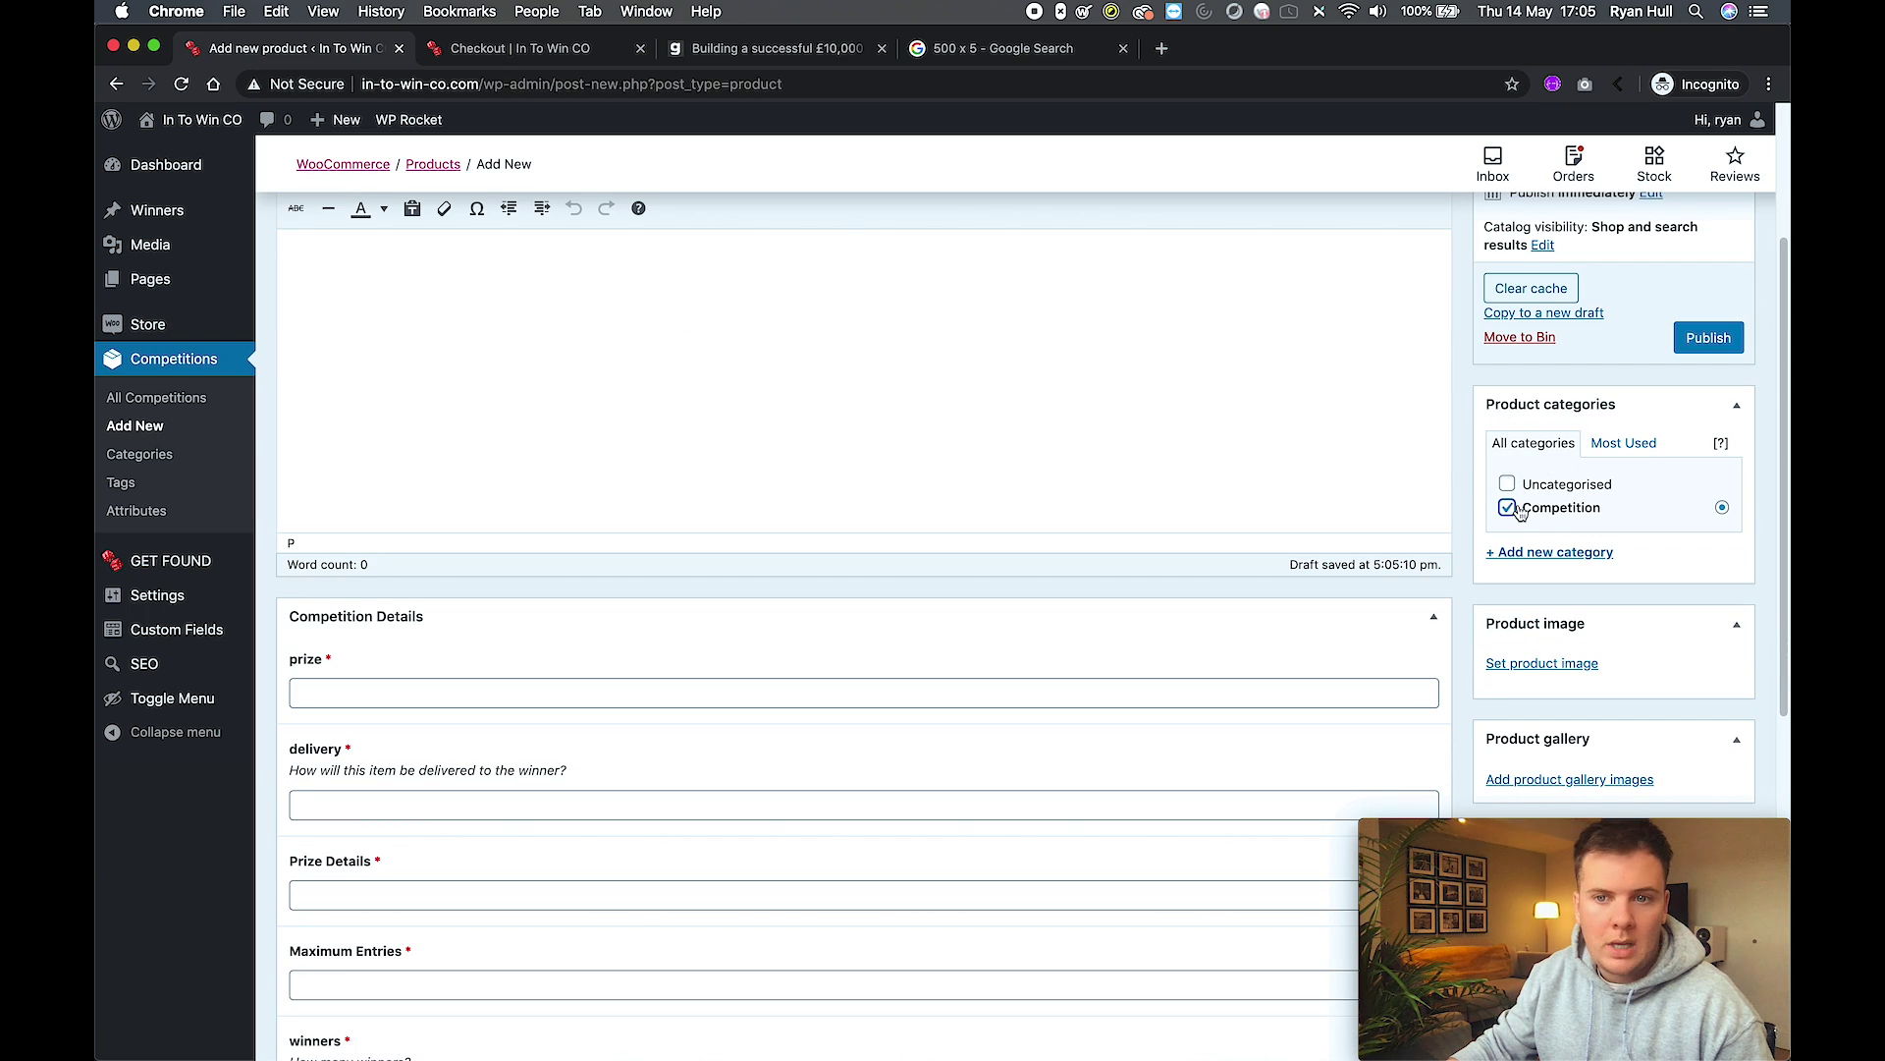
{"action": "scroll", "coordinate": [1463, 525], "scroll_direction": "down", "scroll_amount": 1}
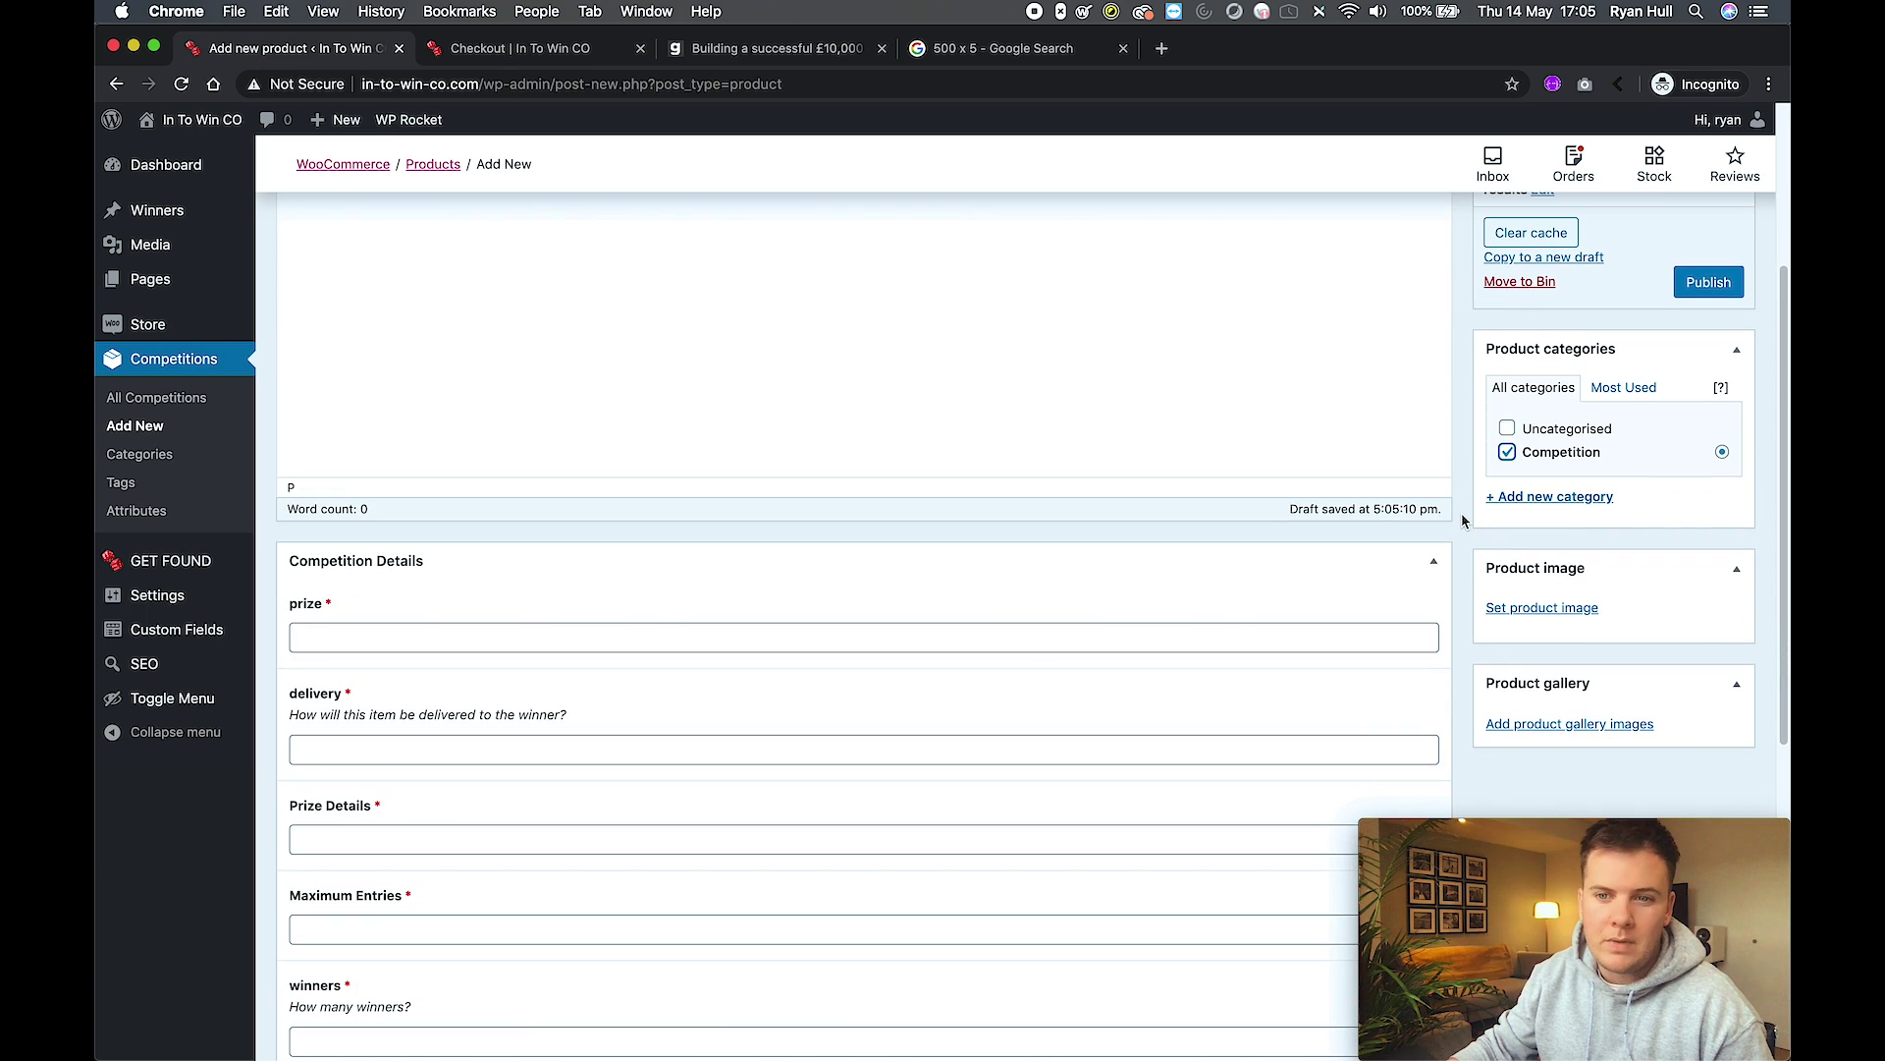
{"action": "scroll", "coordinate": [1465, 516], "scroll_direction": "down", "scroll_amount": 2}
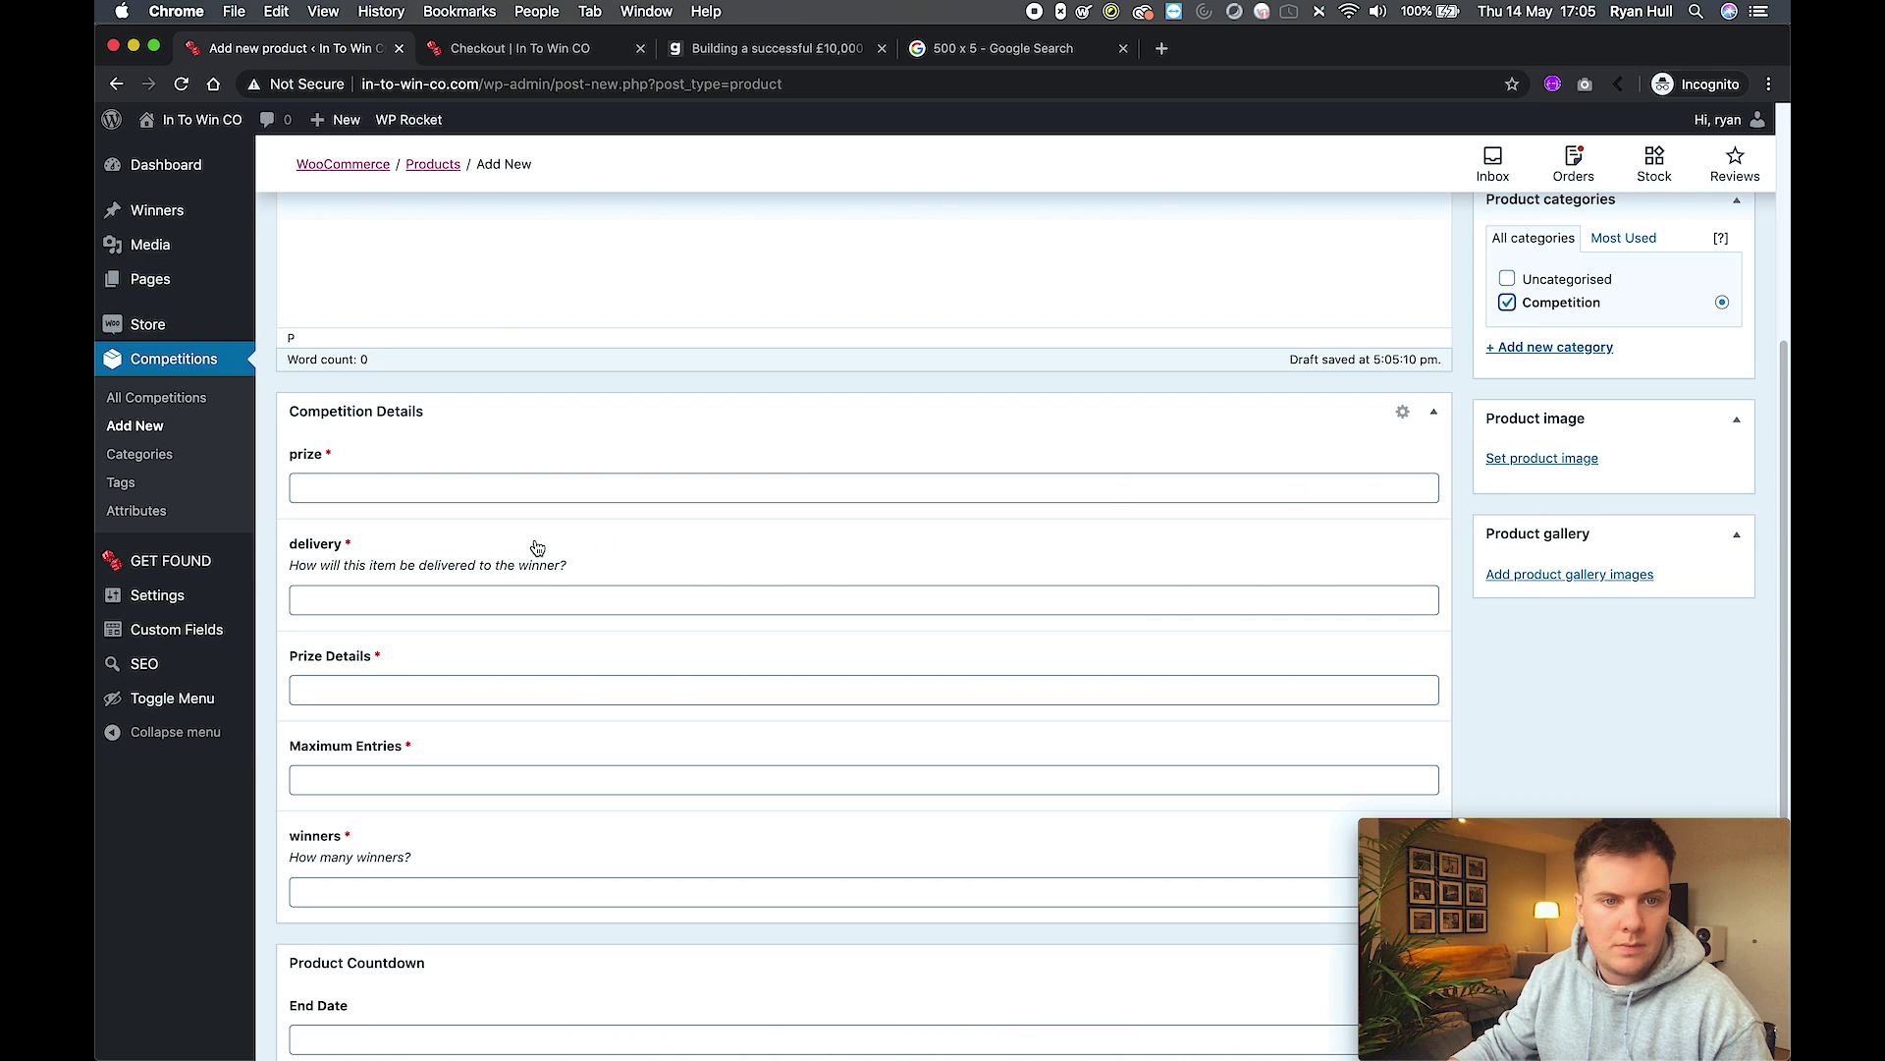
Enter the Macbook Pro 2020 prize, delivery sentence and 'Macbook pro 1TB - i7 model' details.
{"action": "left_click", "coordinate": [373, 485]}
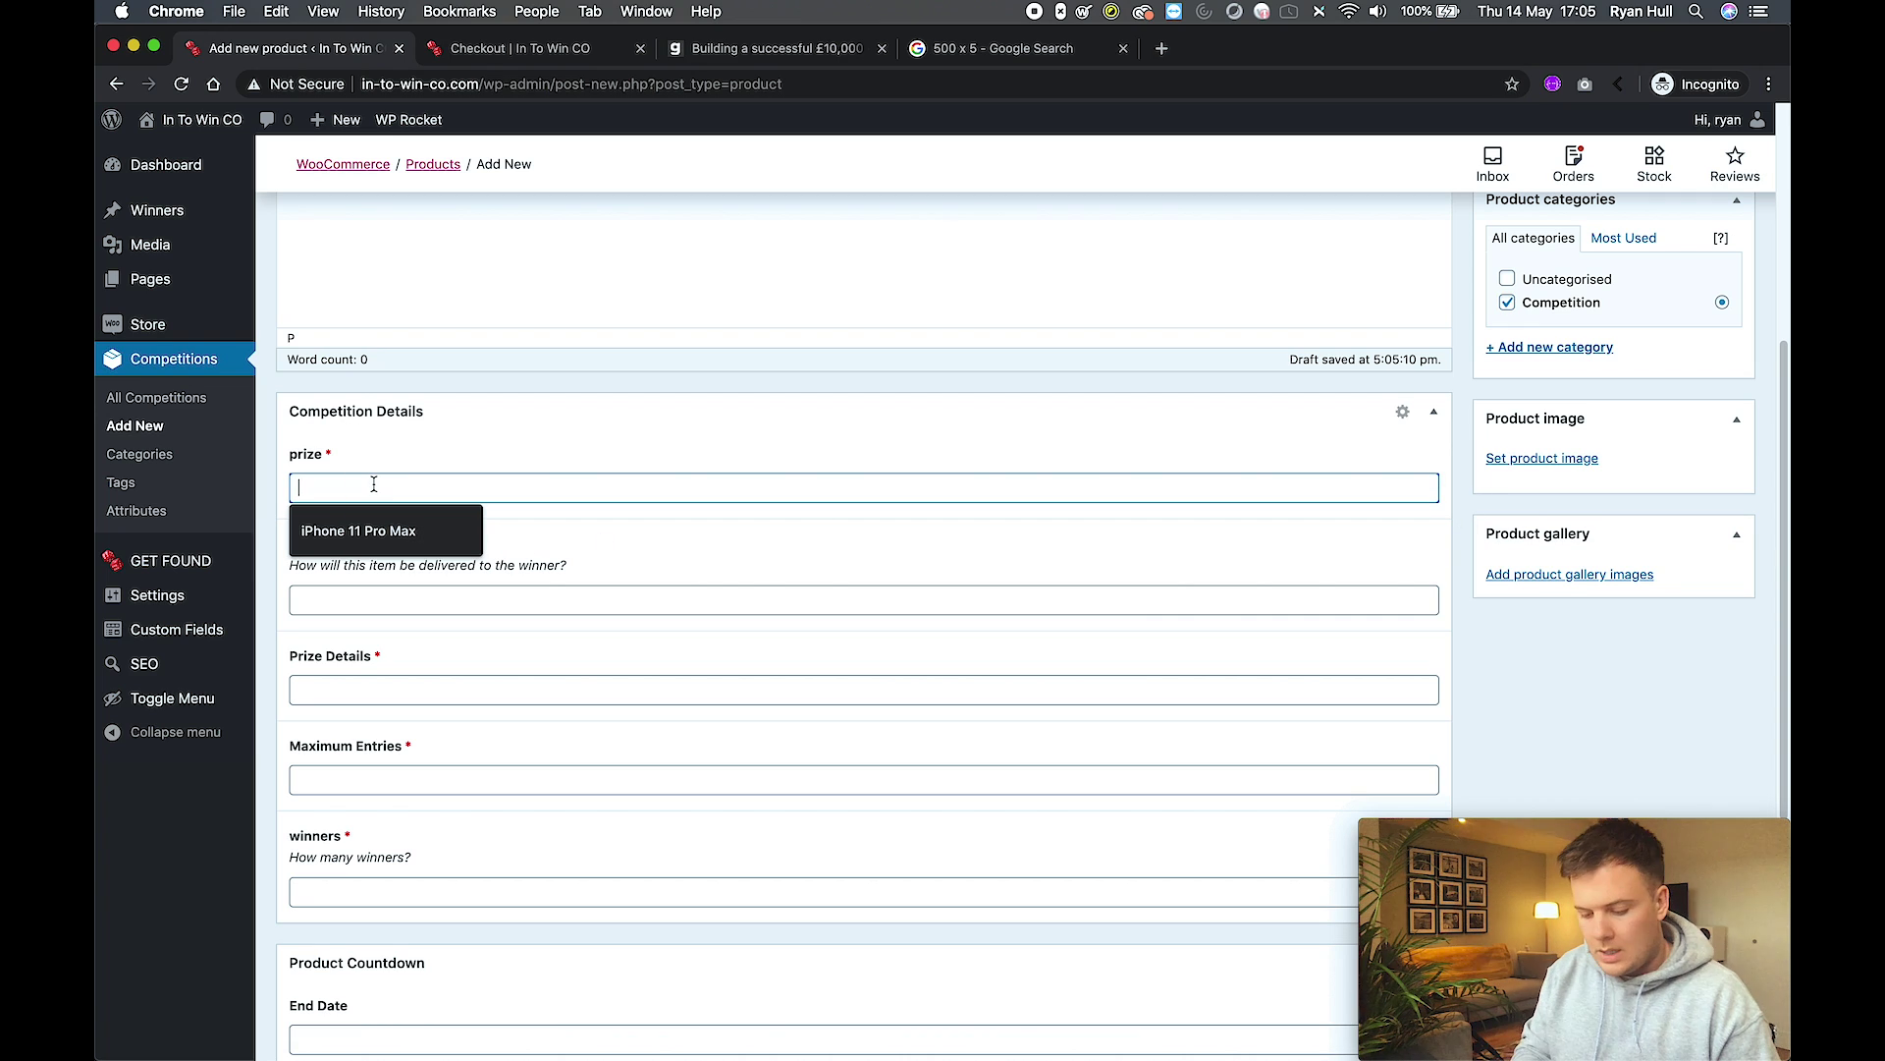
{"action": "type", "text": "Macbo"}
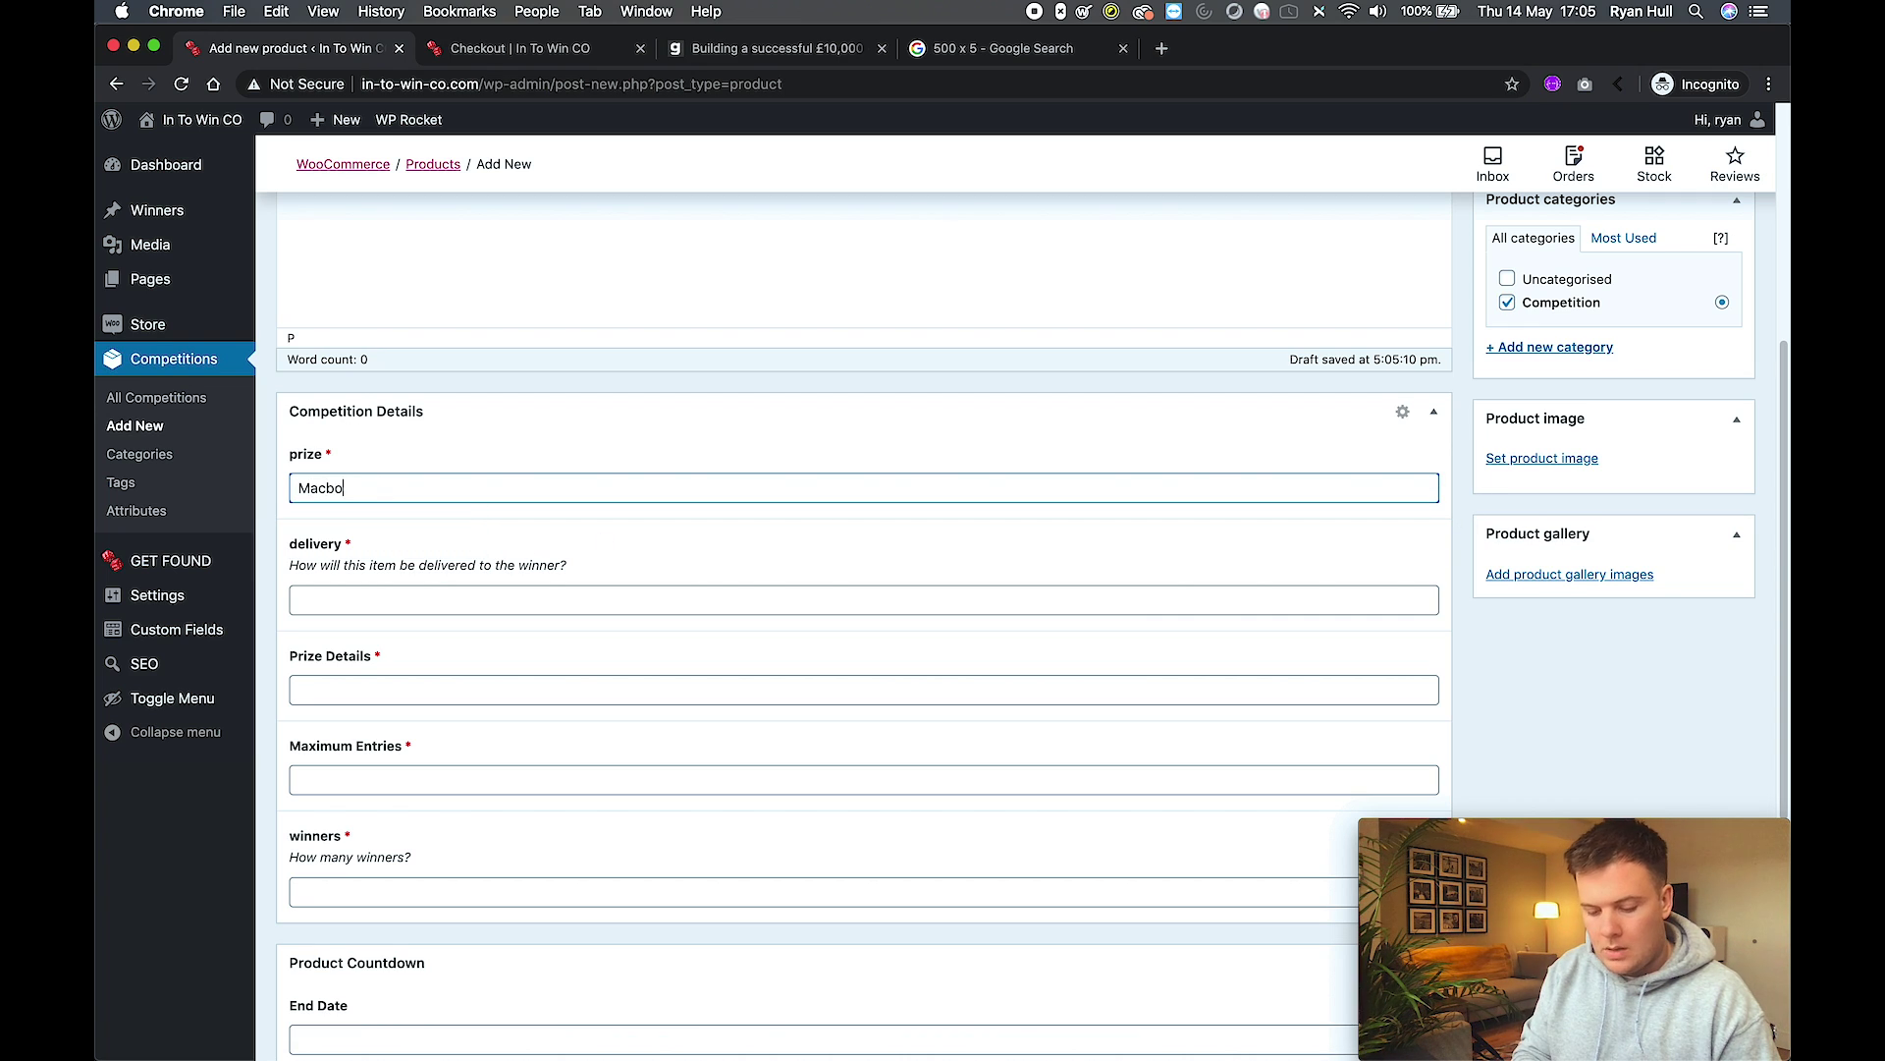
{"action": "type", "text": "ok Pro 2019"}
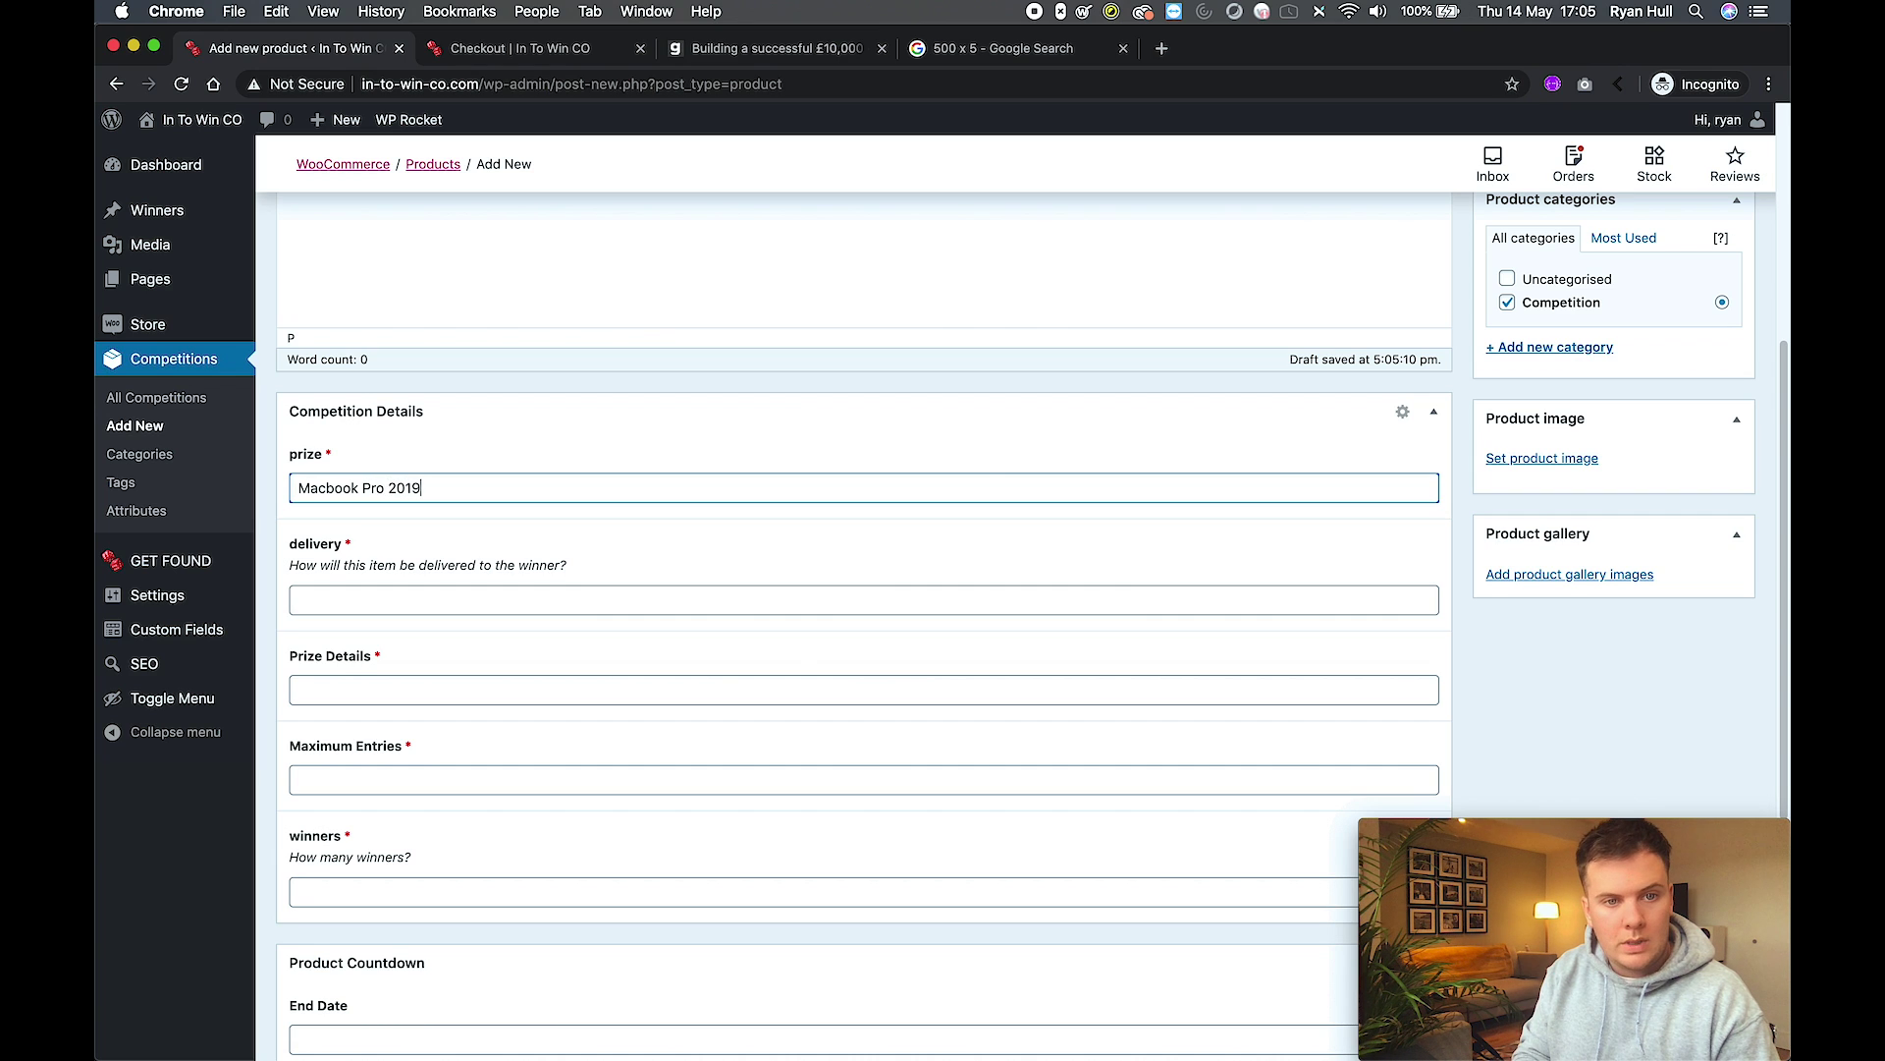
{"action": "key", "text": "BackSpace"}
{"action": "key", "text": "BackSpace"}
{"action": "type", "text": "20"}
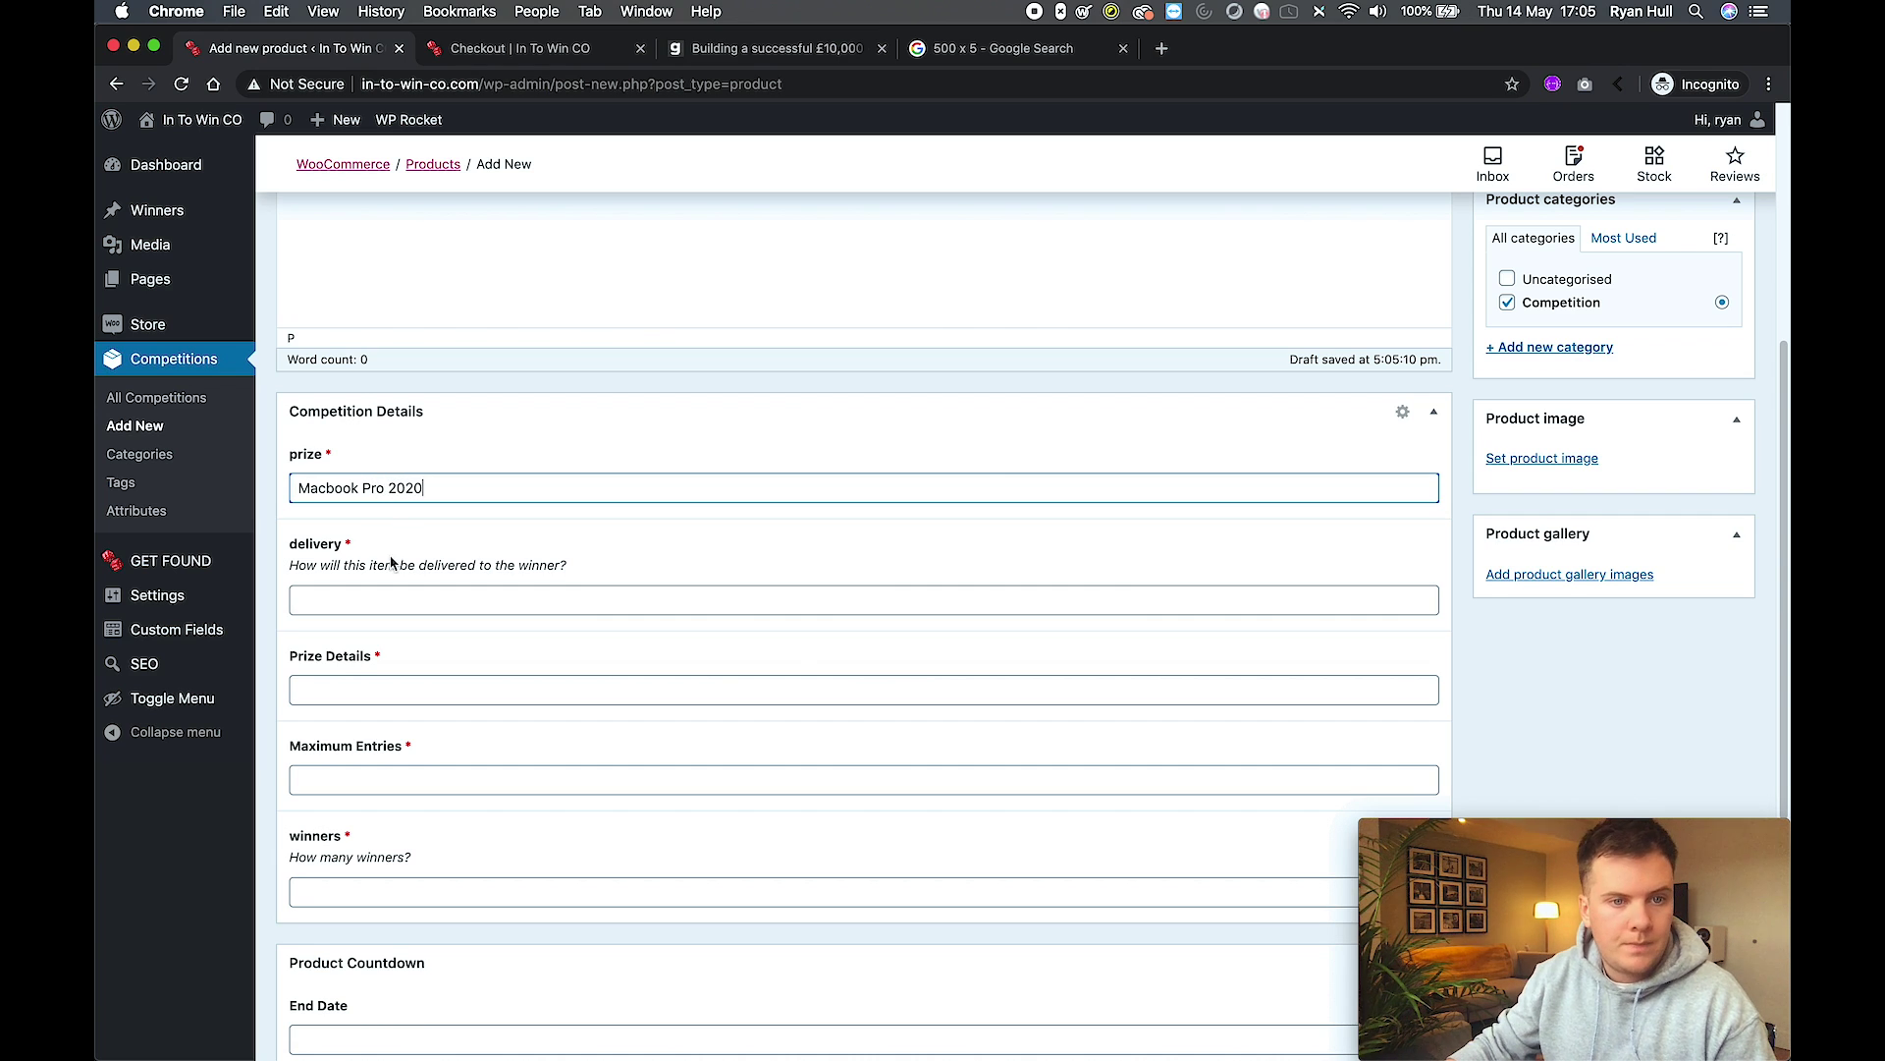
{"action": "left_click", "coordinate": [396, 596]}
{"action": "type", "text": "Th"}
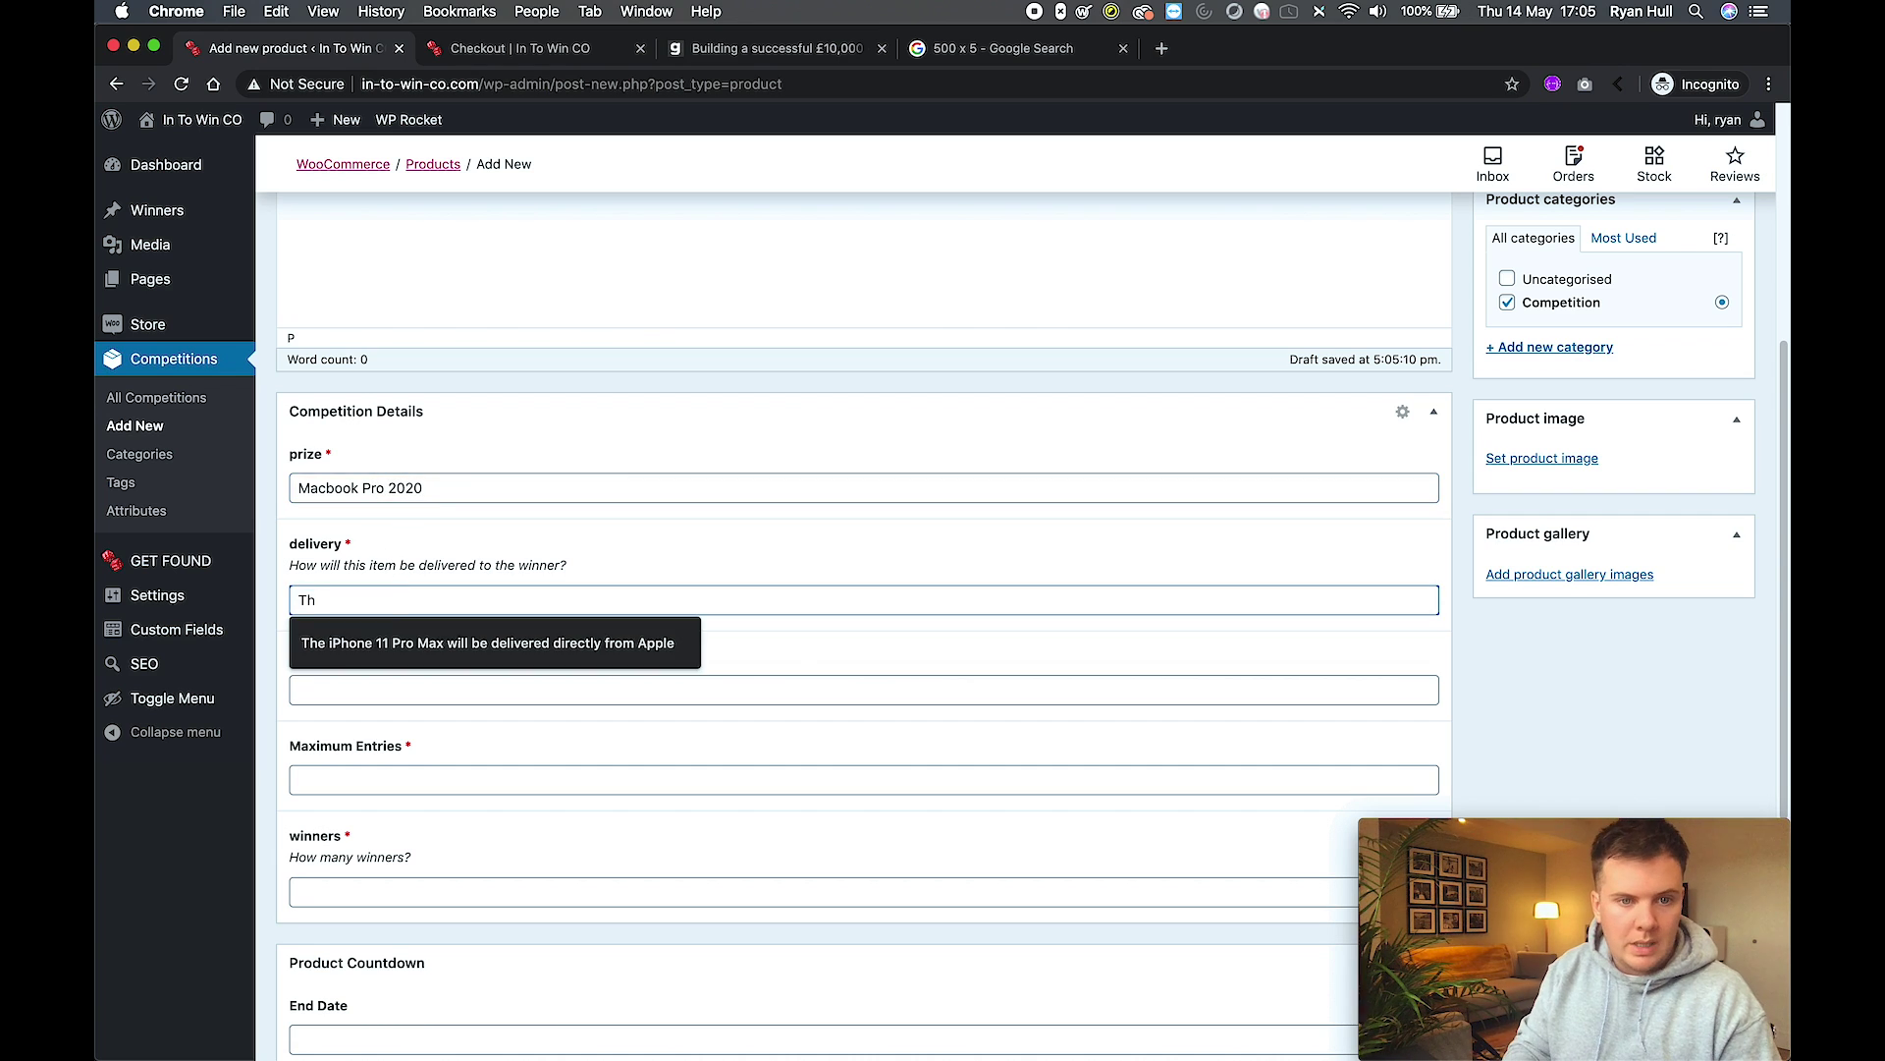
{"action": "left_click", "coordinate": [368, 639]}
{"action": "left_click_drag", "start_coordinate": [330, 600], "coordinate": [446, 601]}
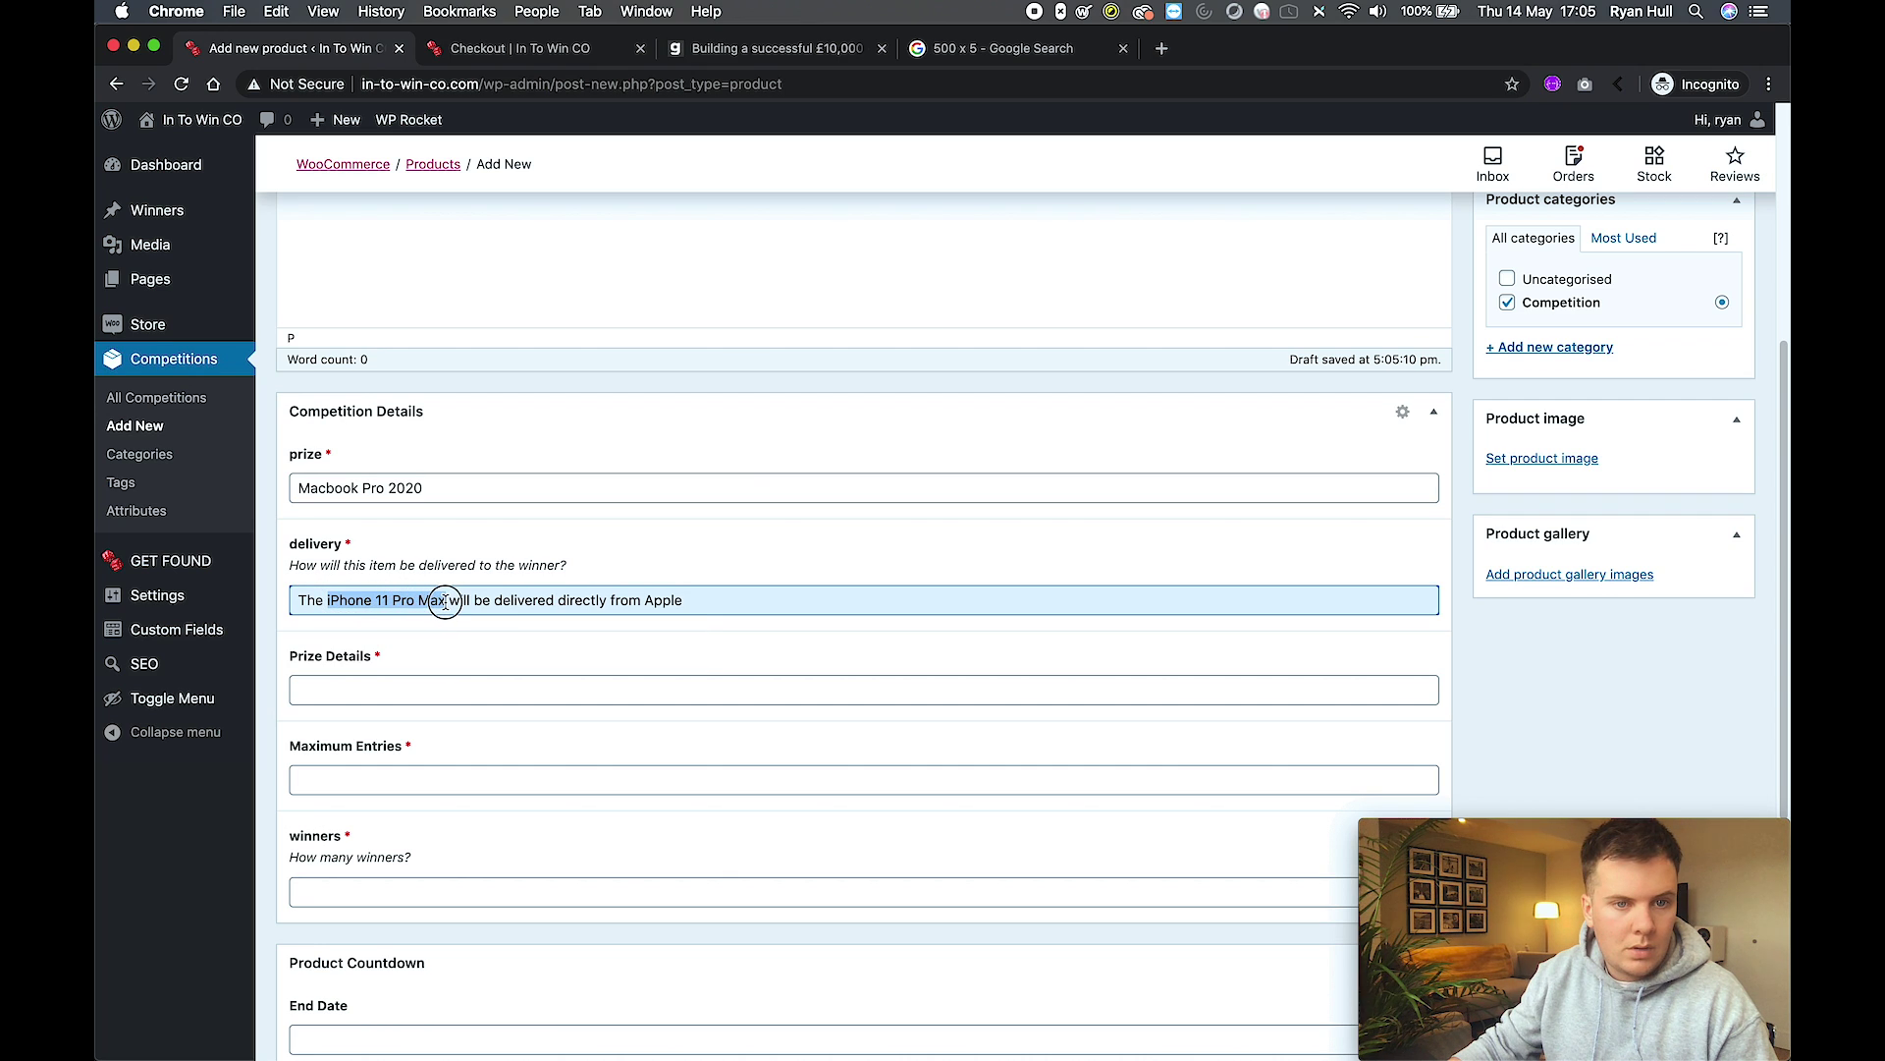
{"action": "type", "text": "Macboo"}
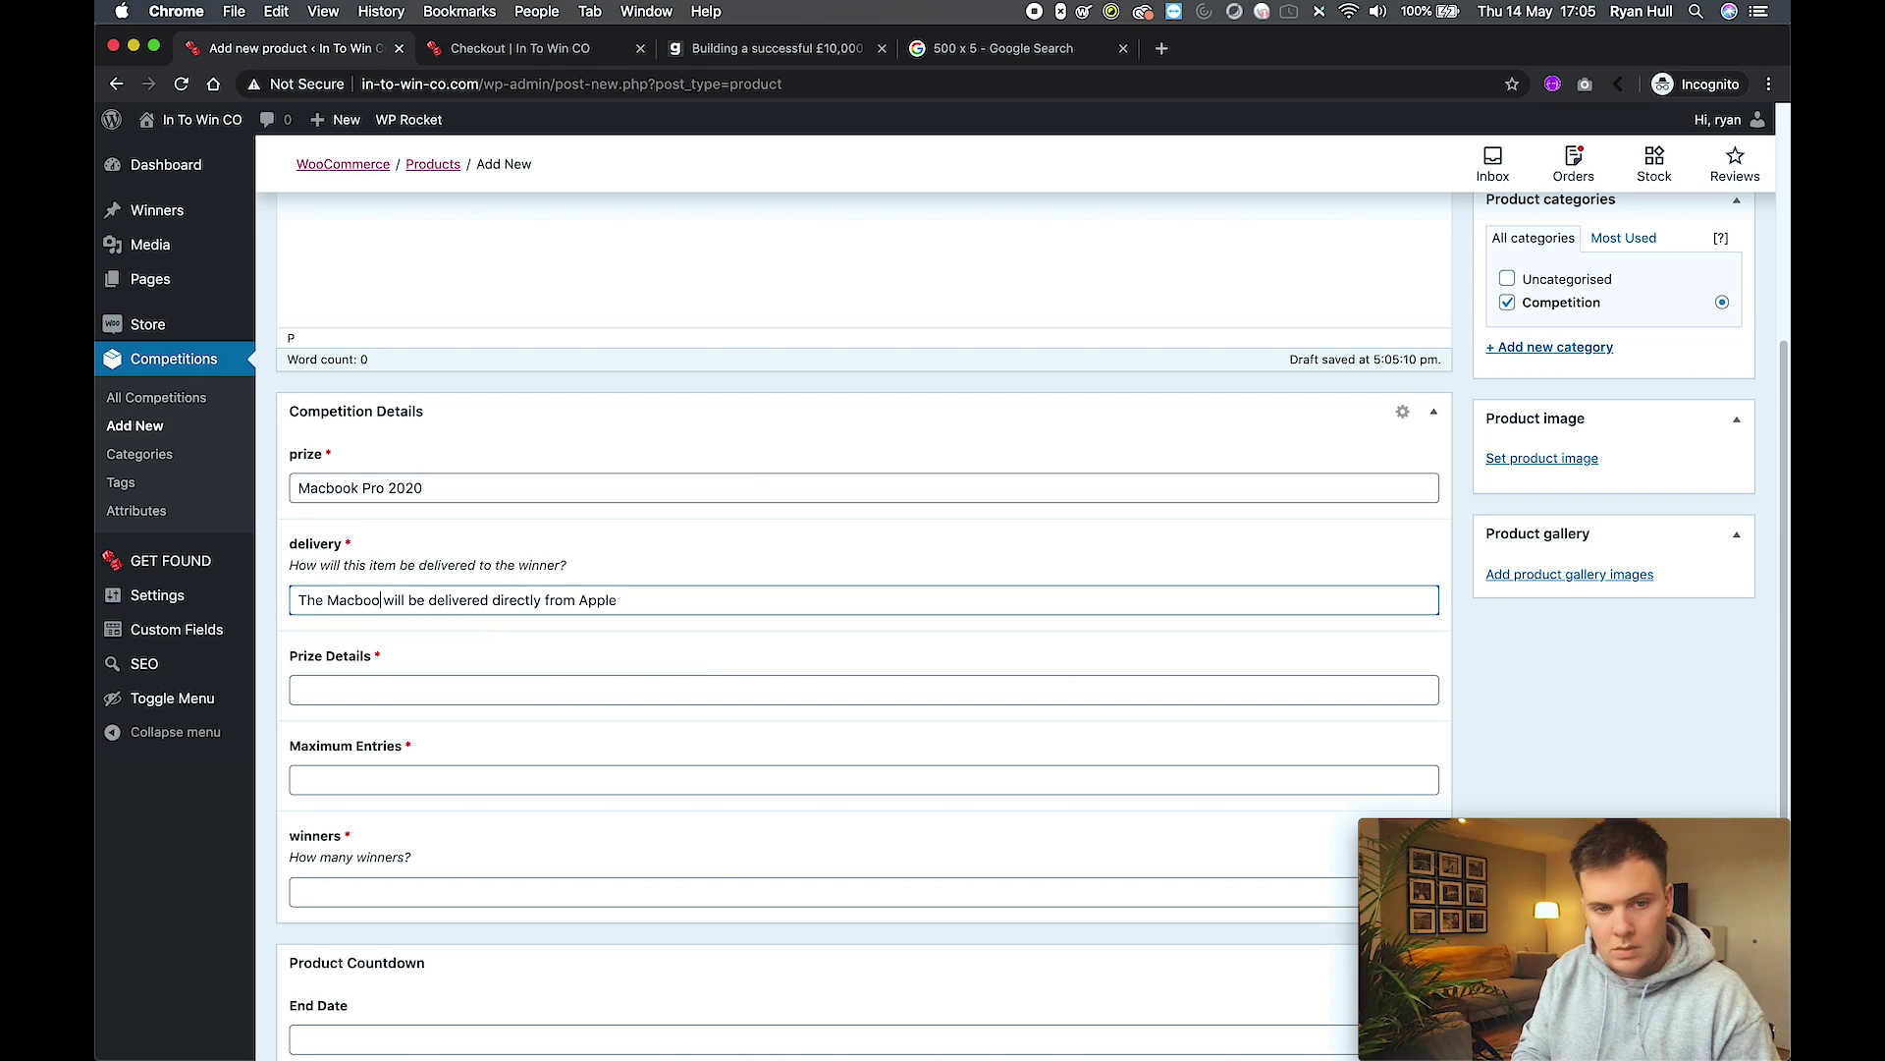
{"action": "type", "text": "k Pro"}
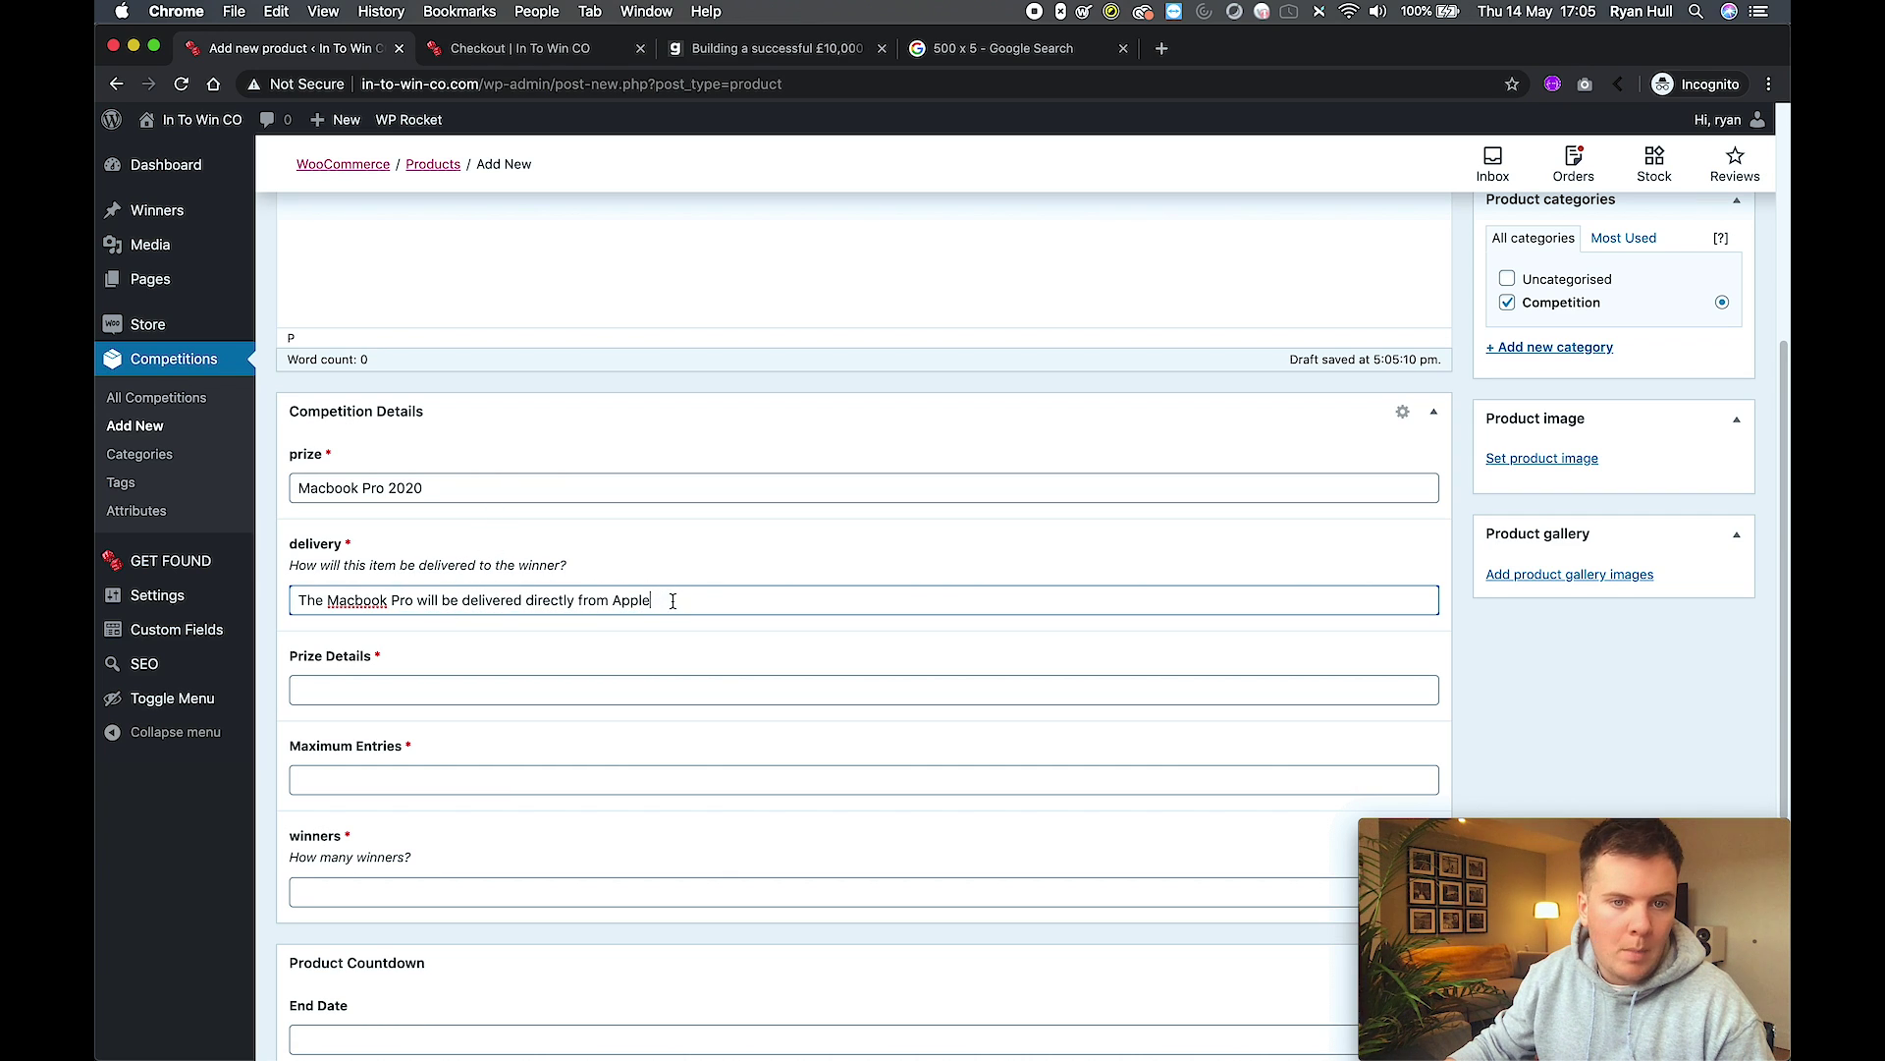
{"action": "left_click_drag", "start_coordinate": [674, 603], "coordinate": [393, 606]}
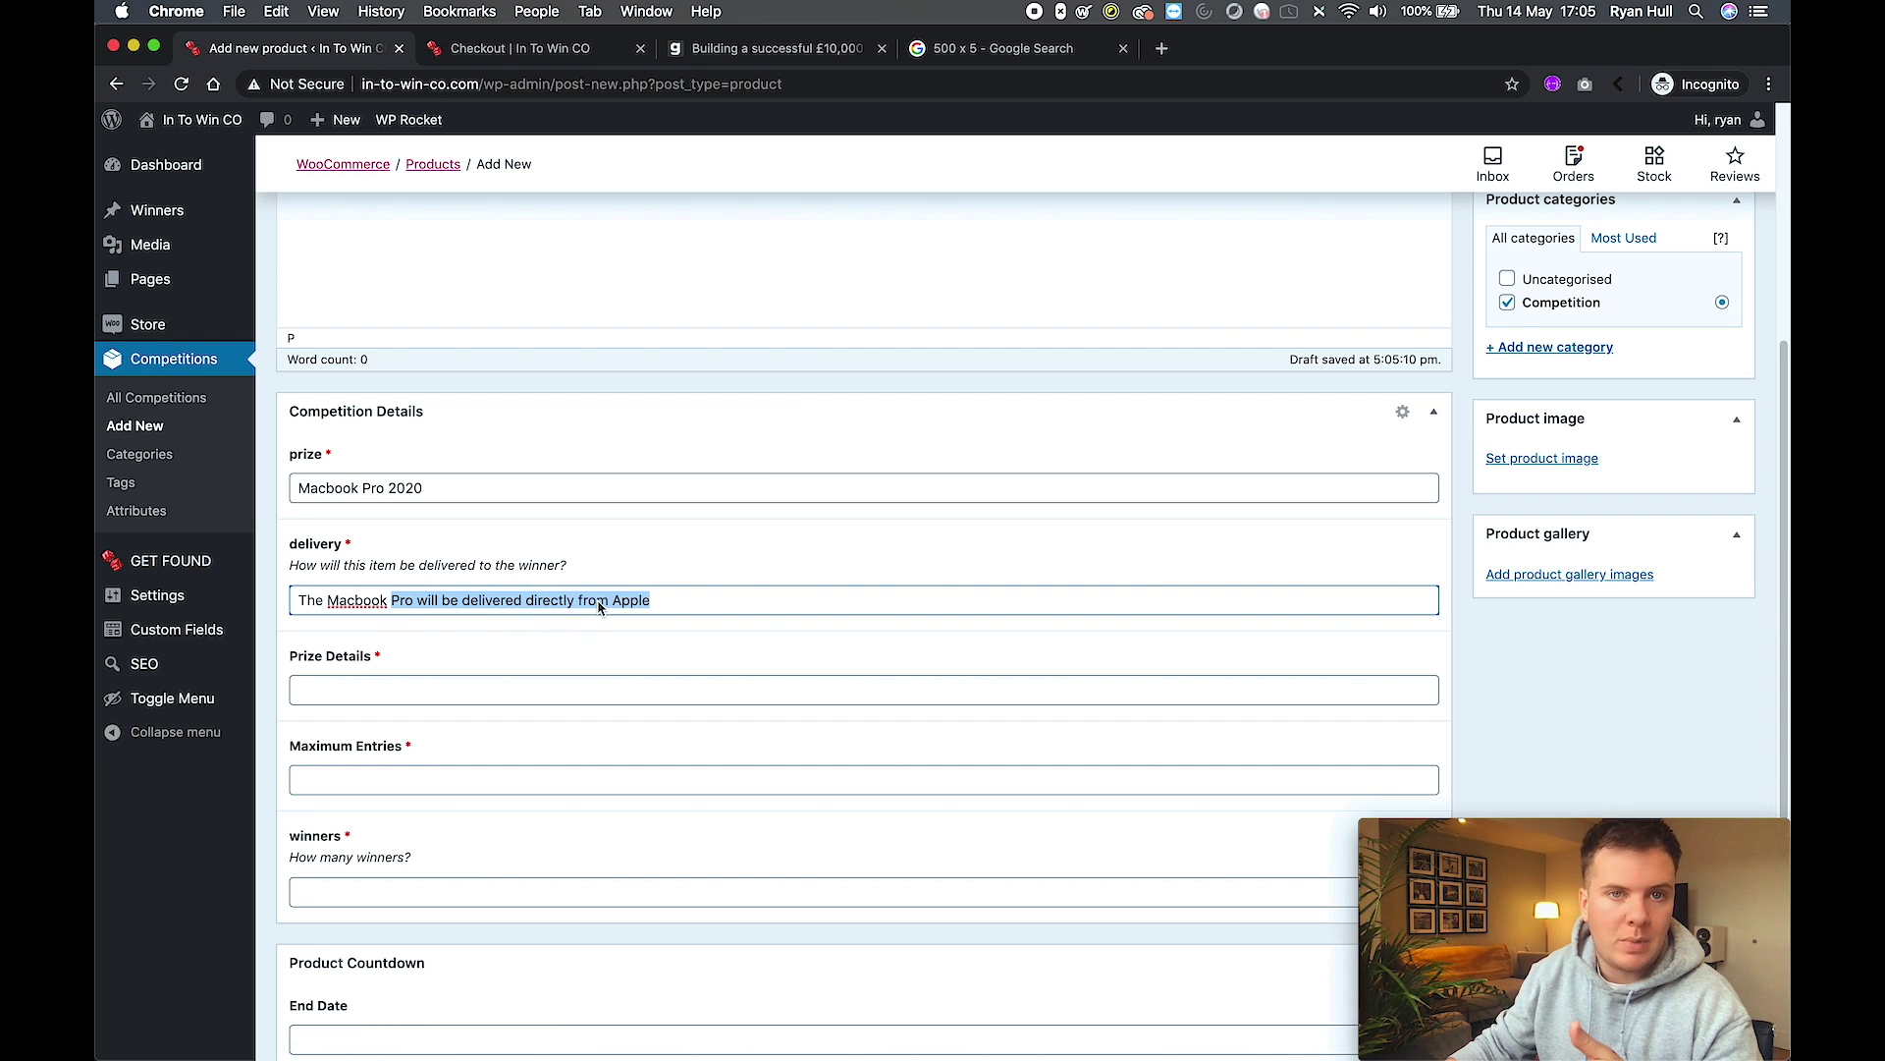
{"action": "left_click", "coordinate": [653, 602]}
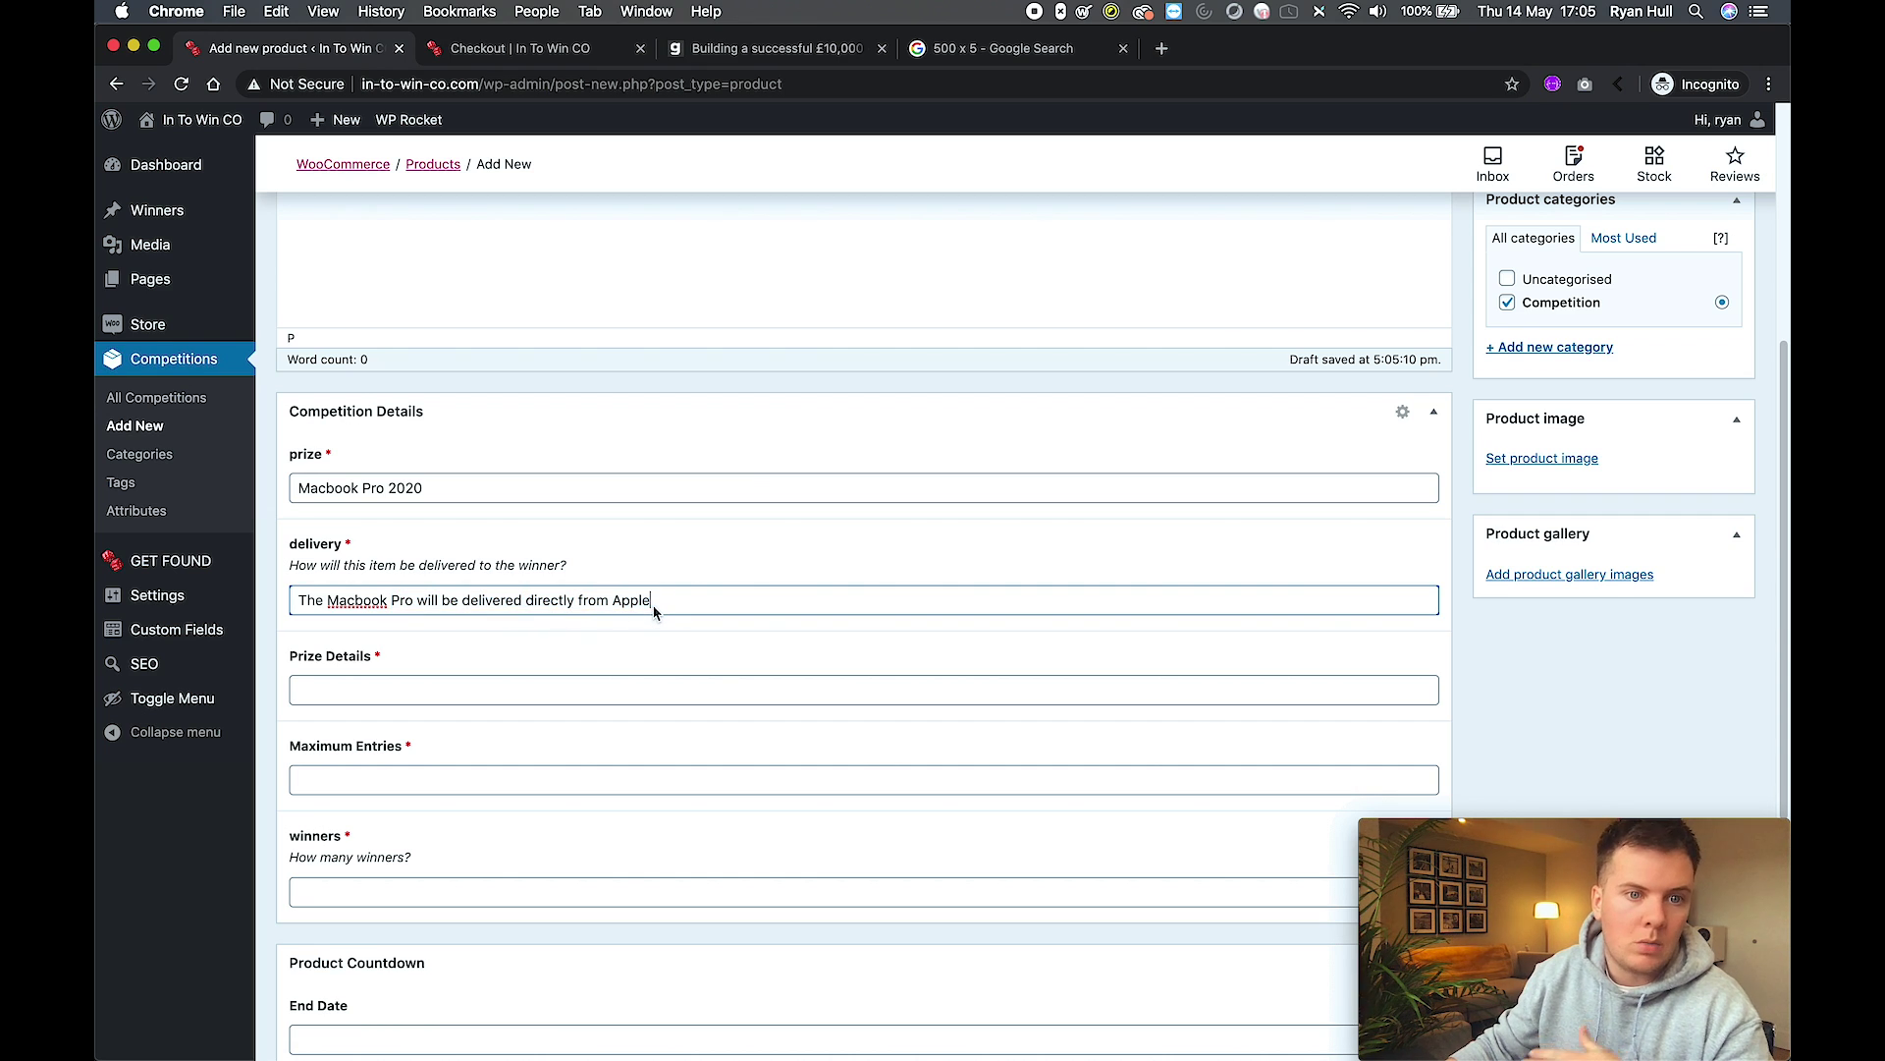
{"action": "left_click", "coordinate": [497, 678]}
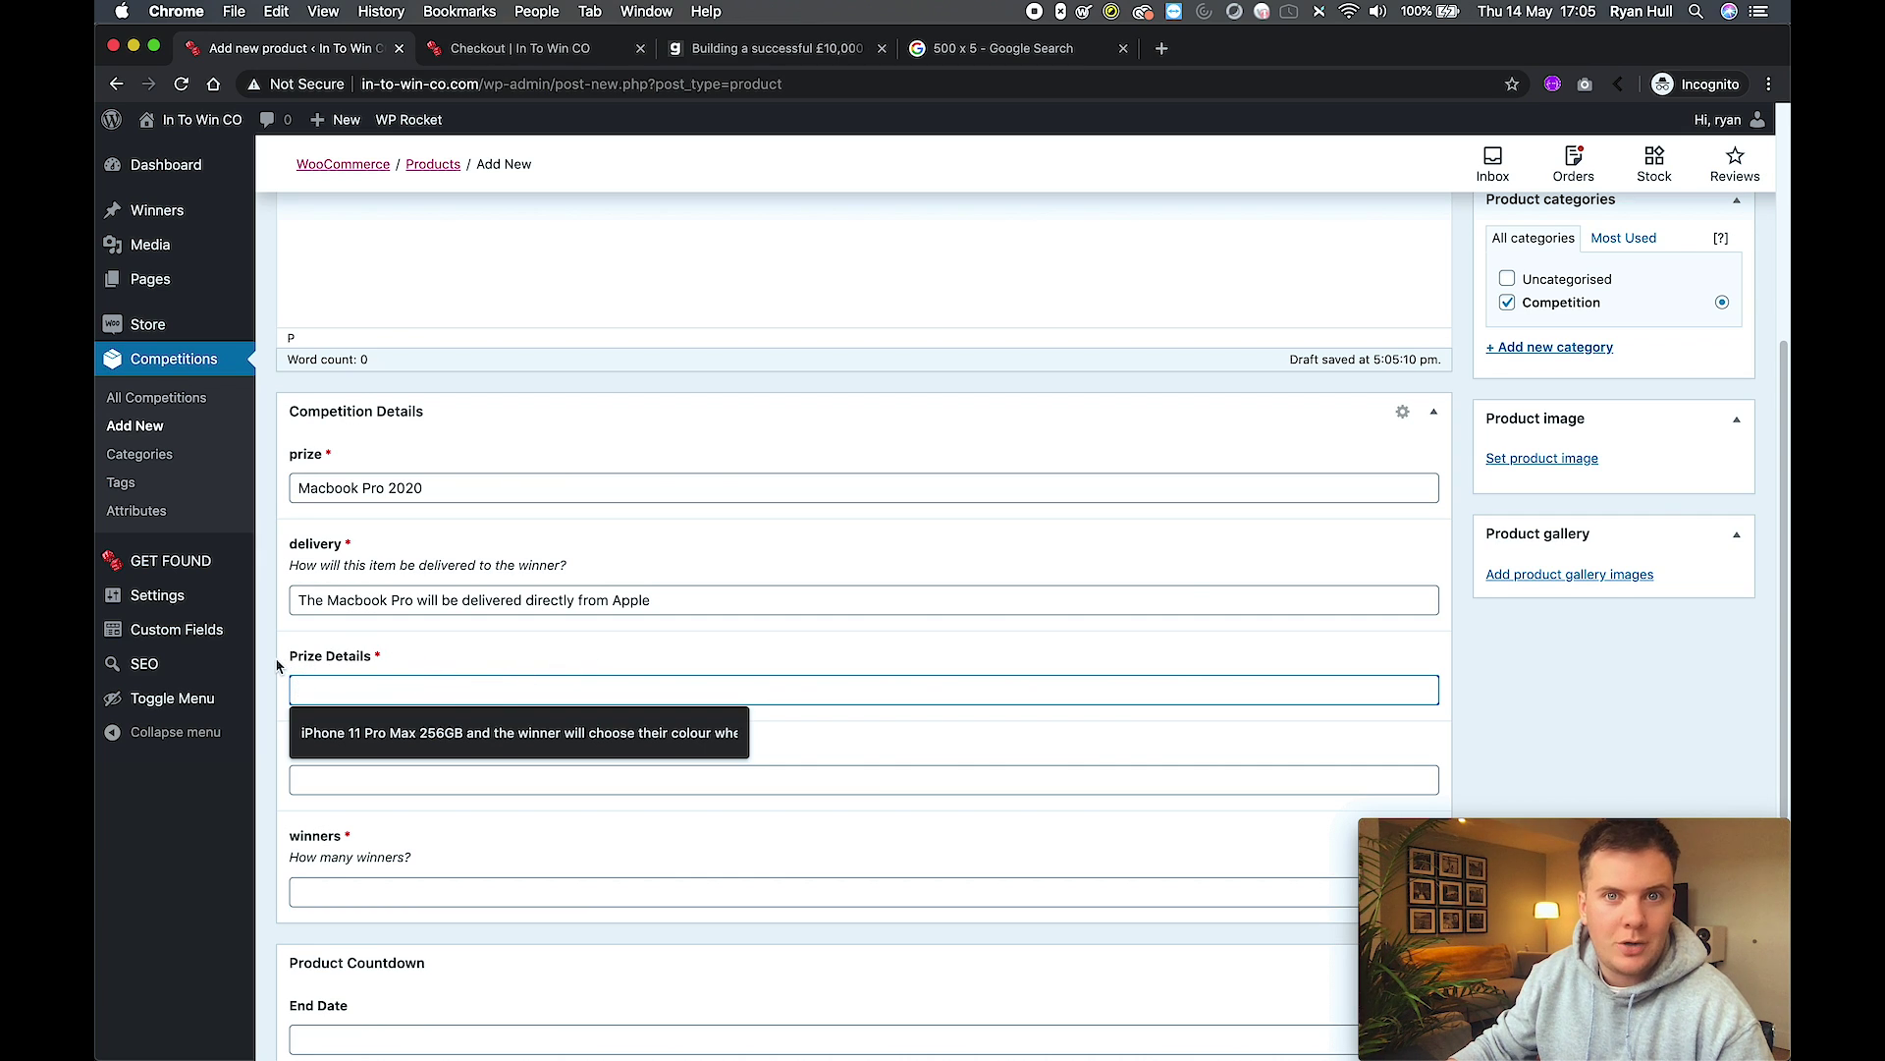
{"action": "mouse_move", "coordinate": [864, 689]}
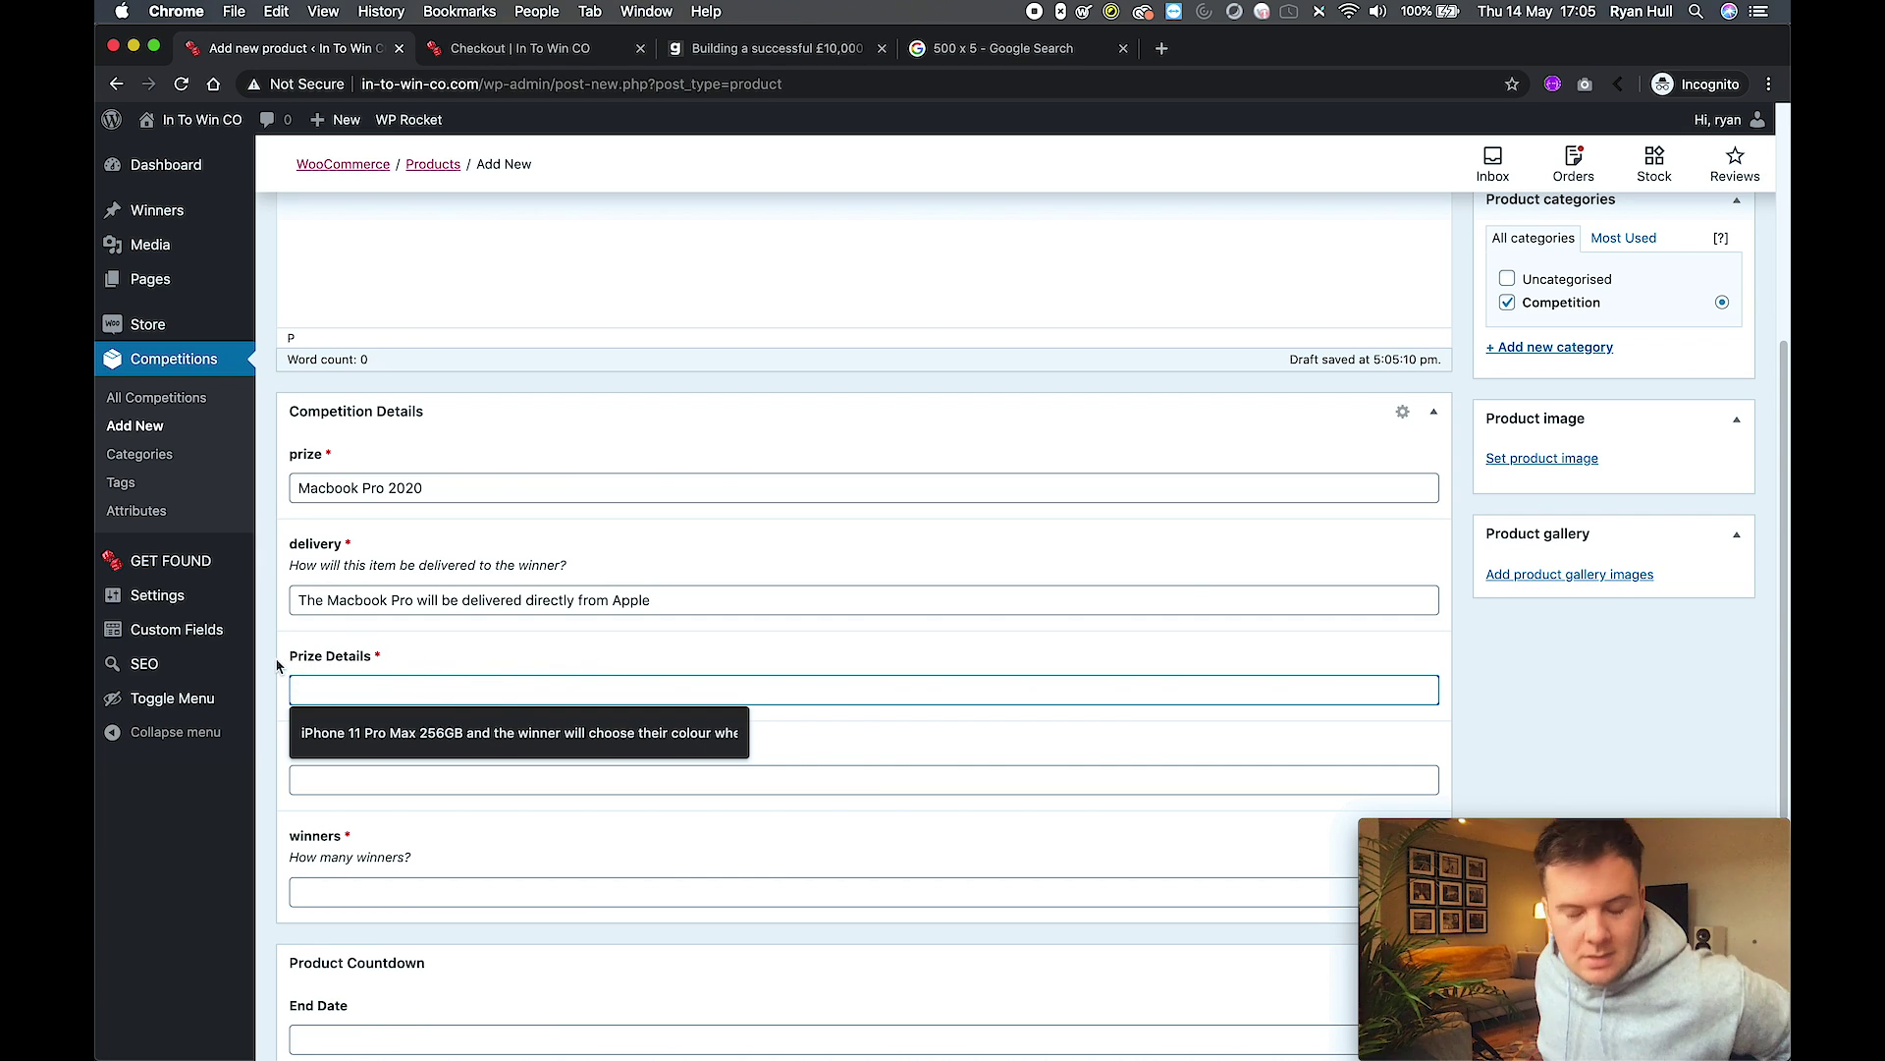
{"action": "left_click", "coordinate": [379, 693]}
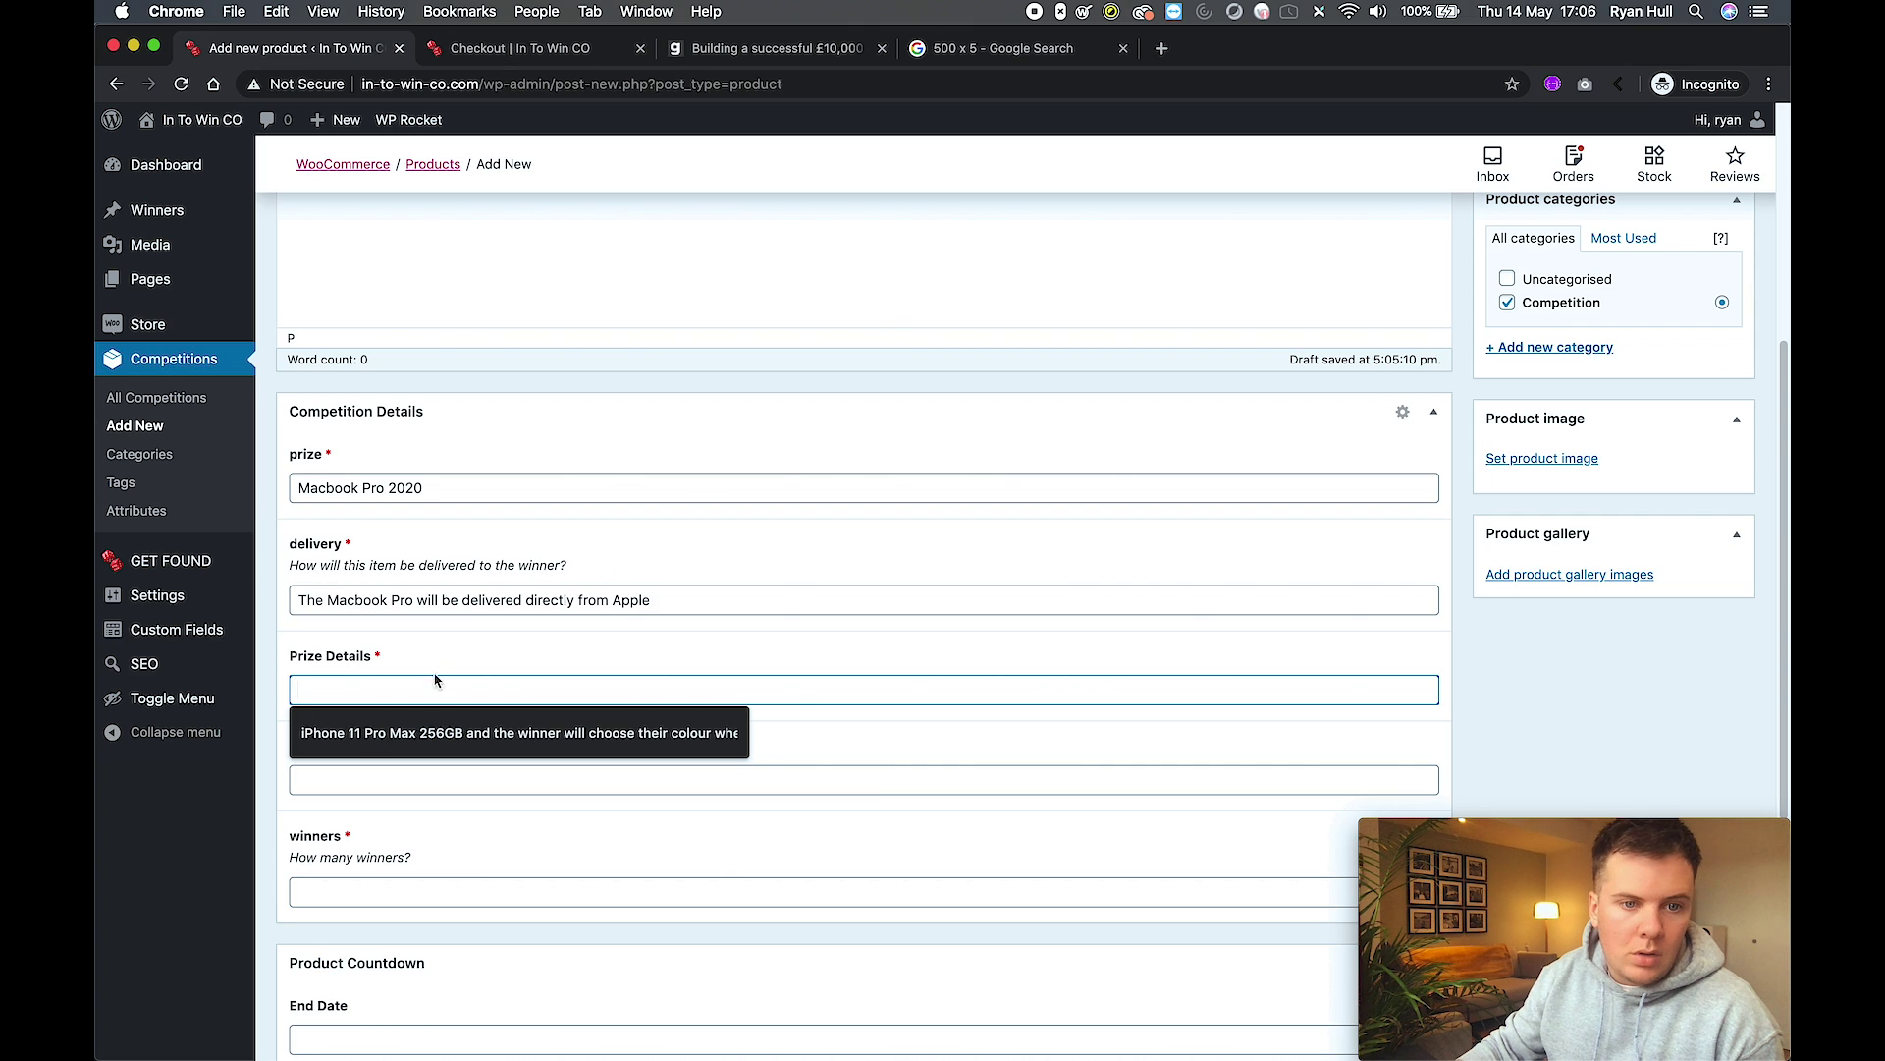
{"action": "type", "text": "Mca"}
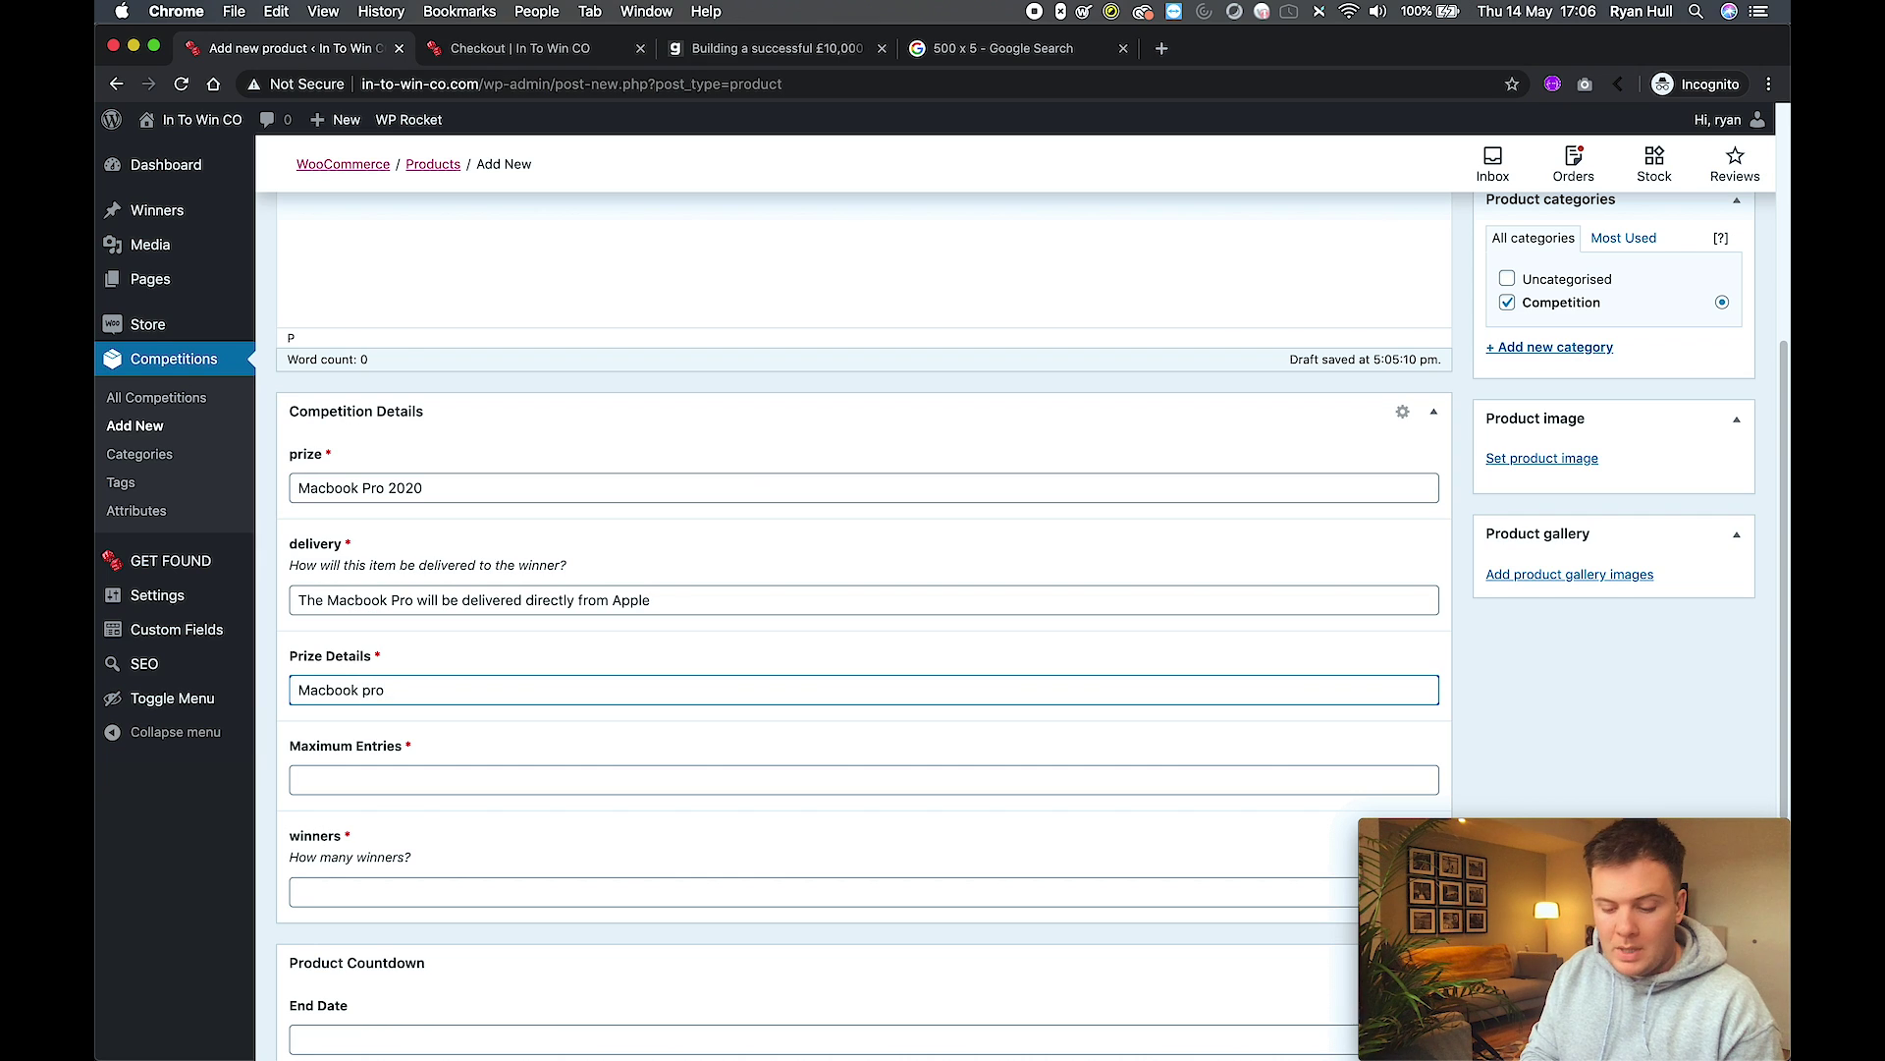
{"action": "type", "text": "- i7 model"}
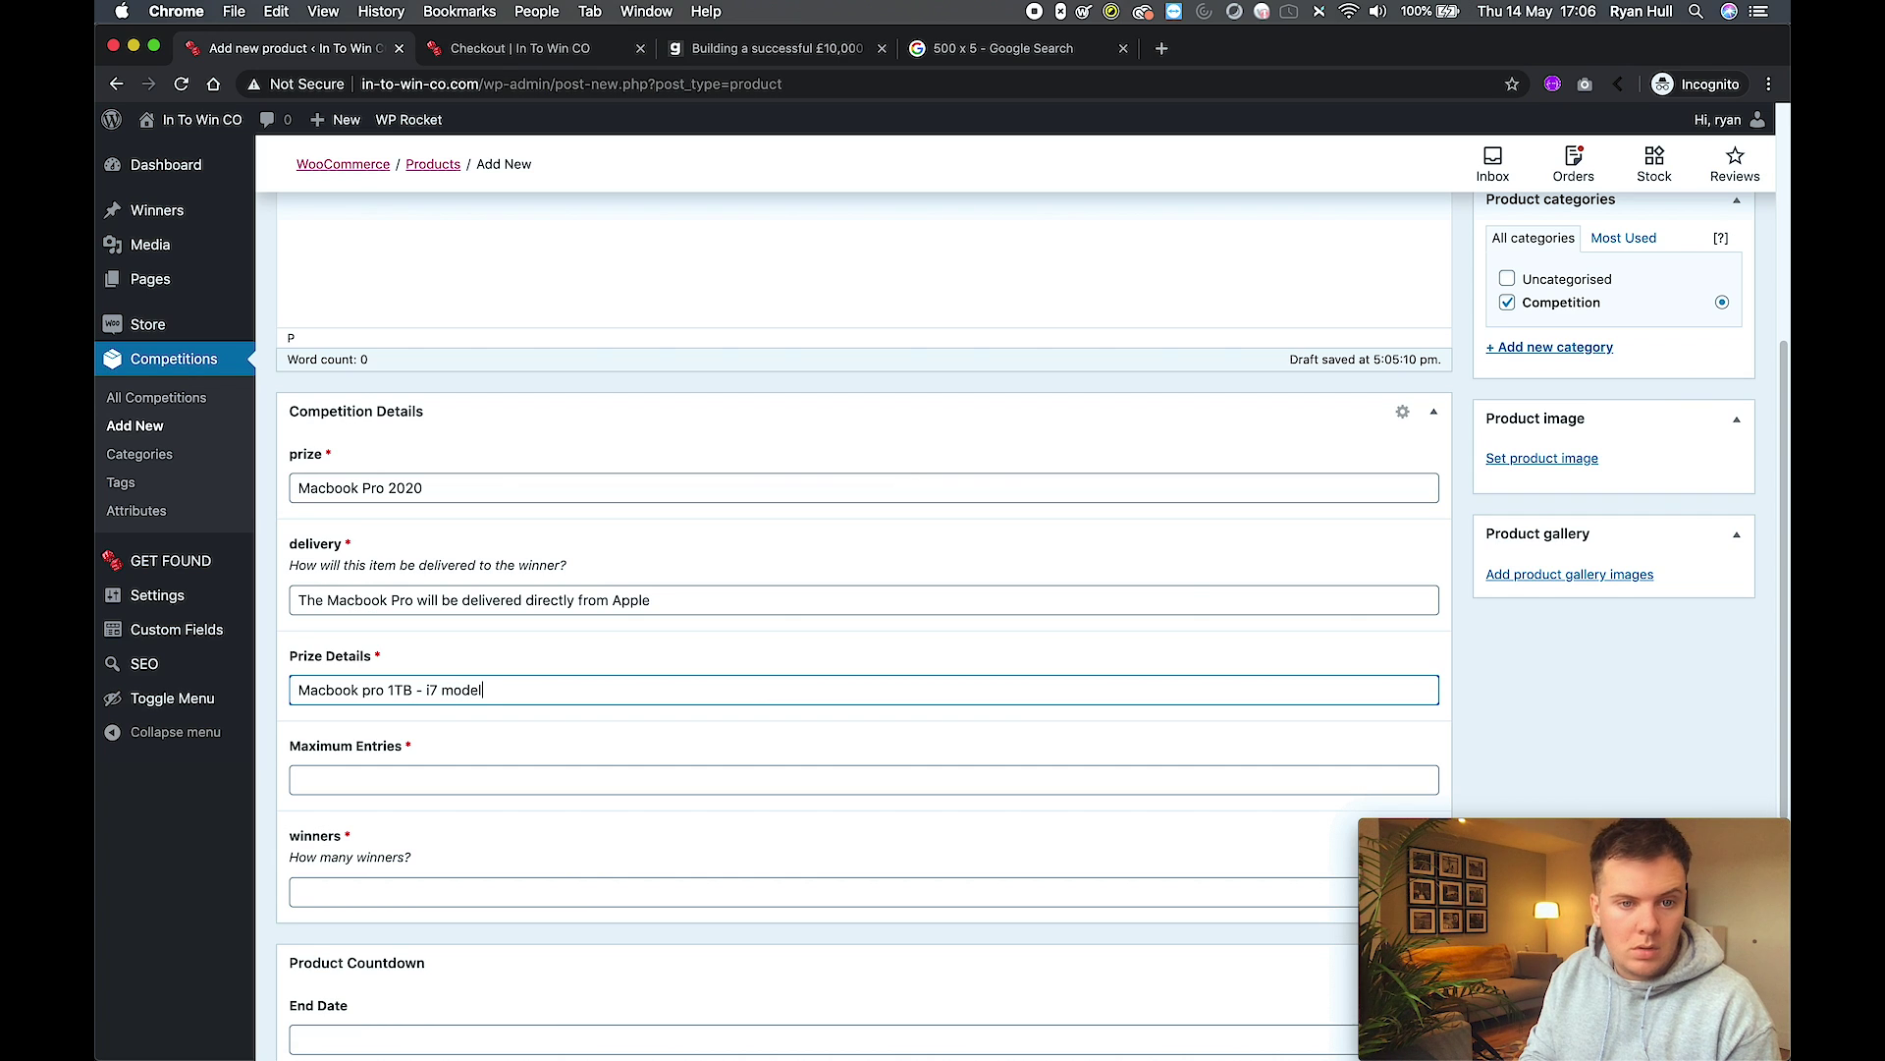
{"action": "left_click", "coordinate": [384, 767]}
{"action": "type", "text": "250"}
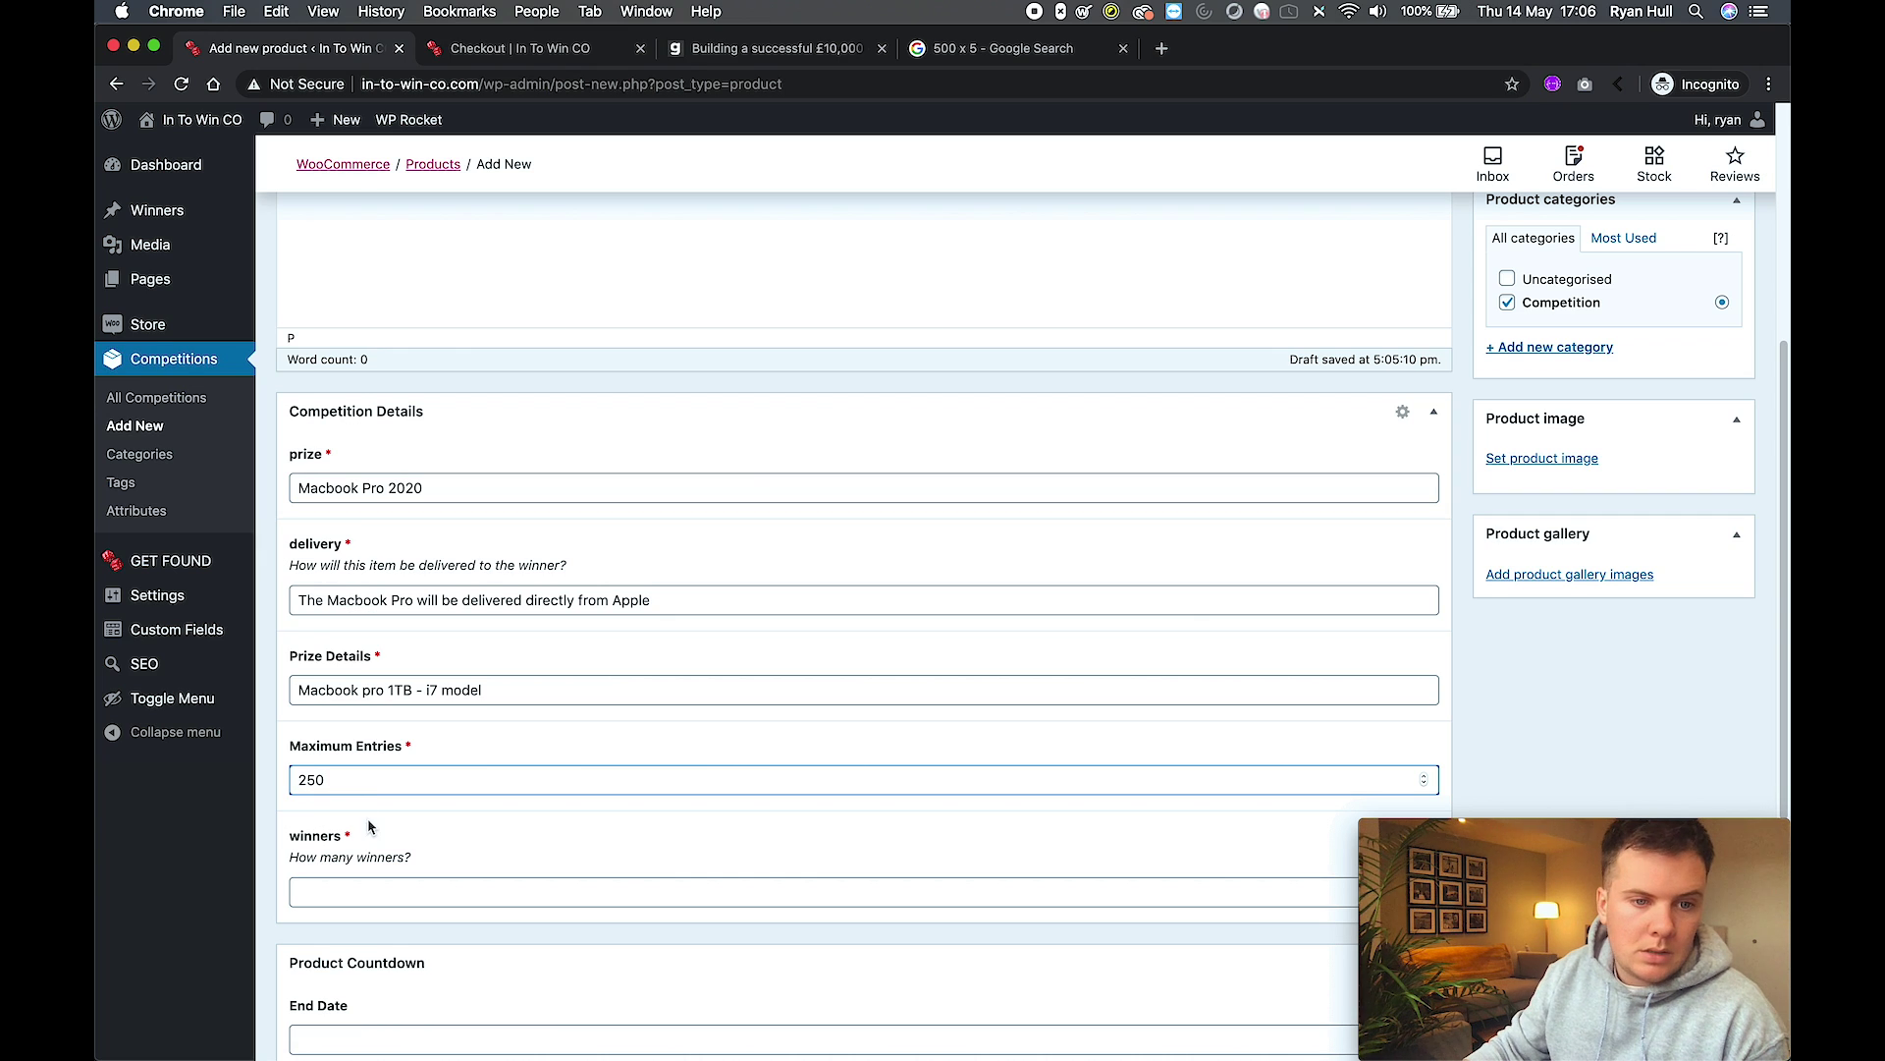
Replace the 1200 Maximum Entries with 400 and set the winners field to 1.
{"action": "key", "text": "BackSpace"}
{"action": "key", "text": "BackSpace"}
{"action": "key", "text": "BackSpace"}
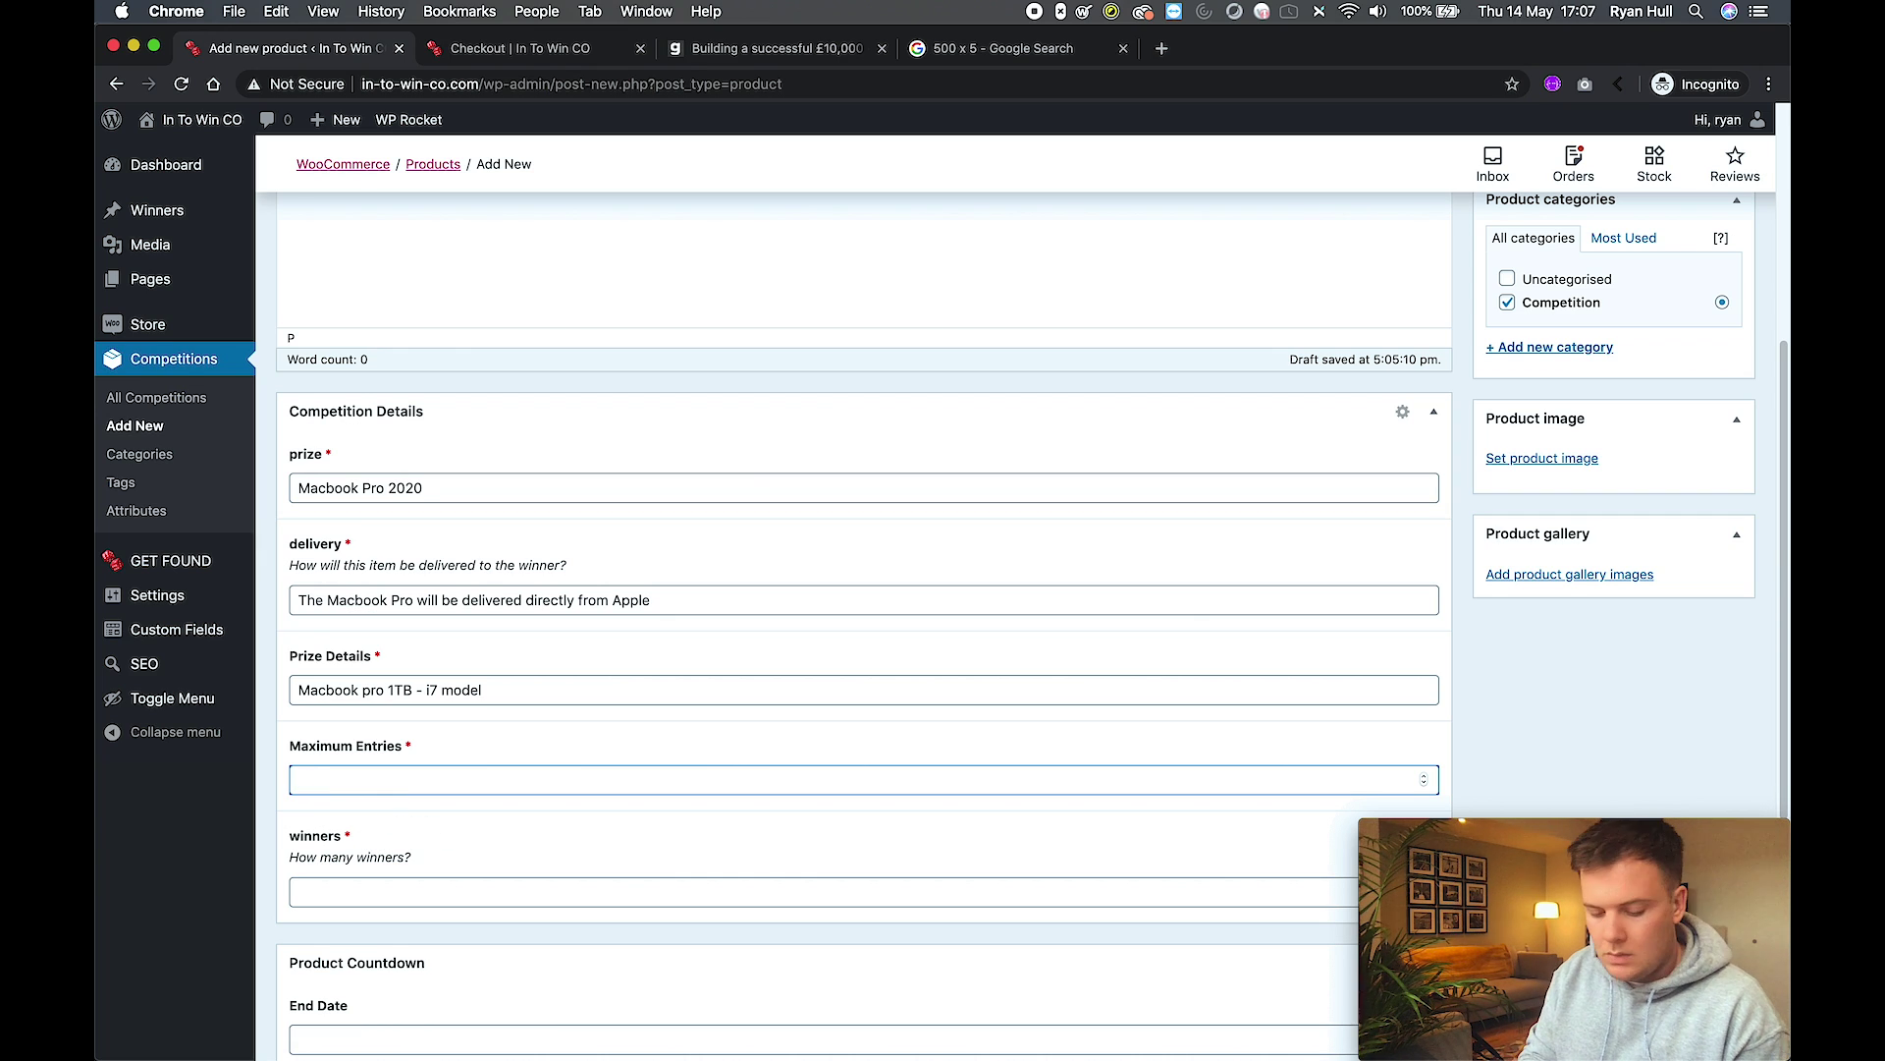
{"action": "type", "text": "400"}
{"action": "left_click", "coordinate": [396, 889]}
{"action": "type", "text": "1"}
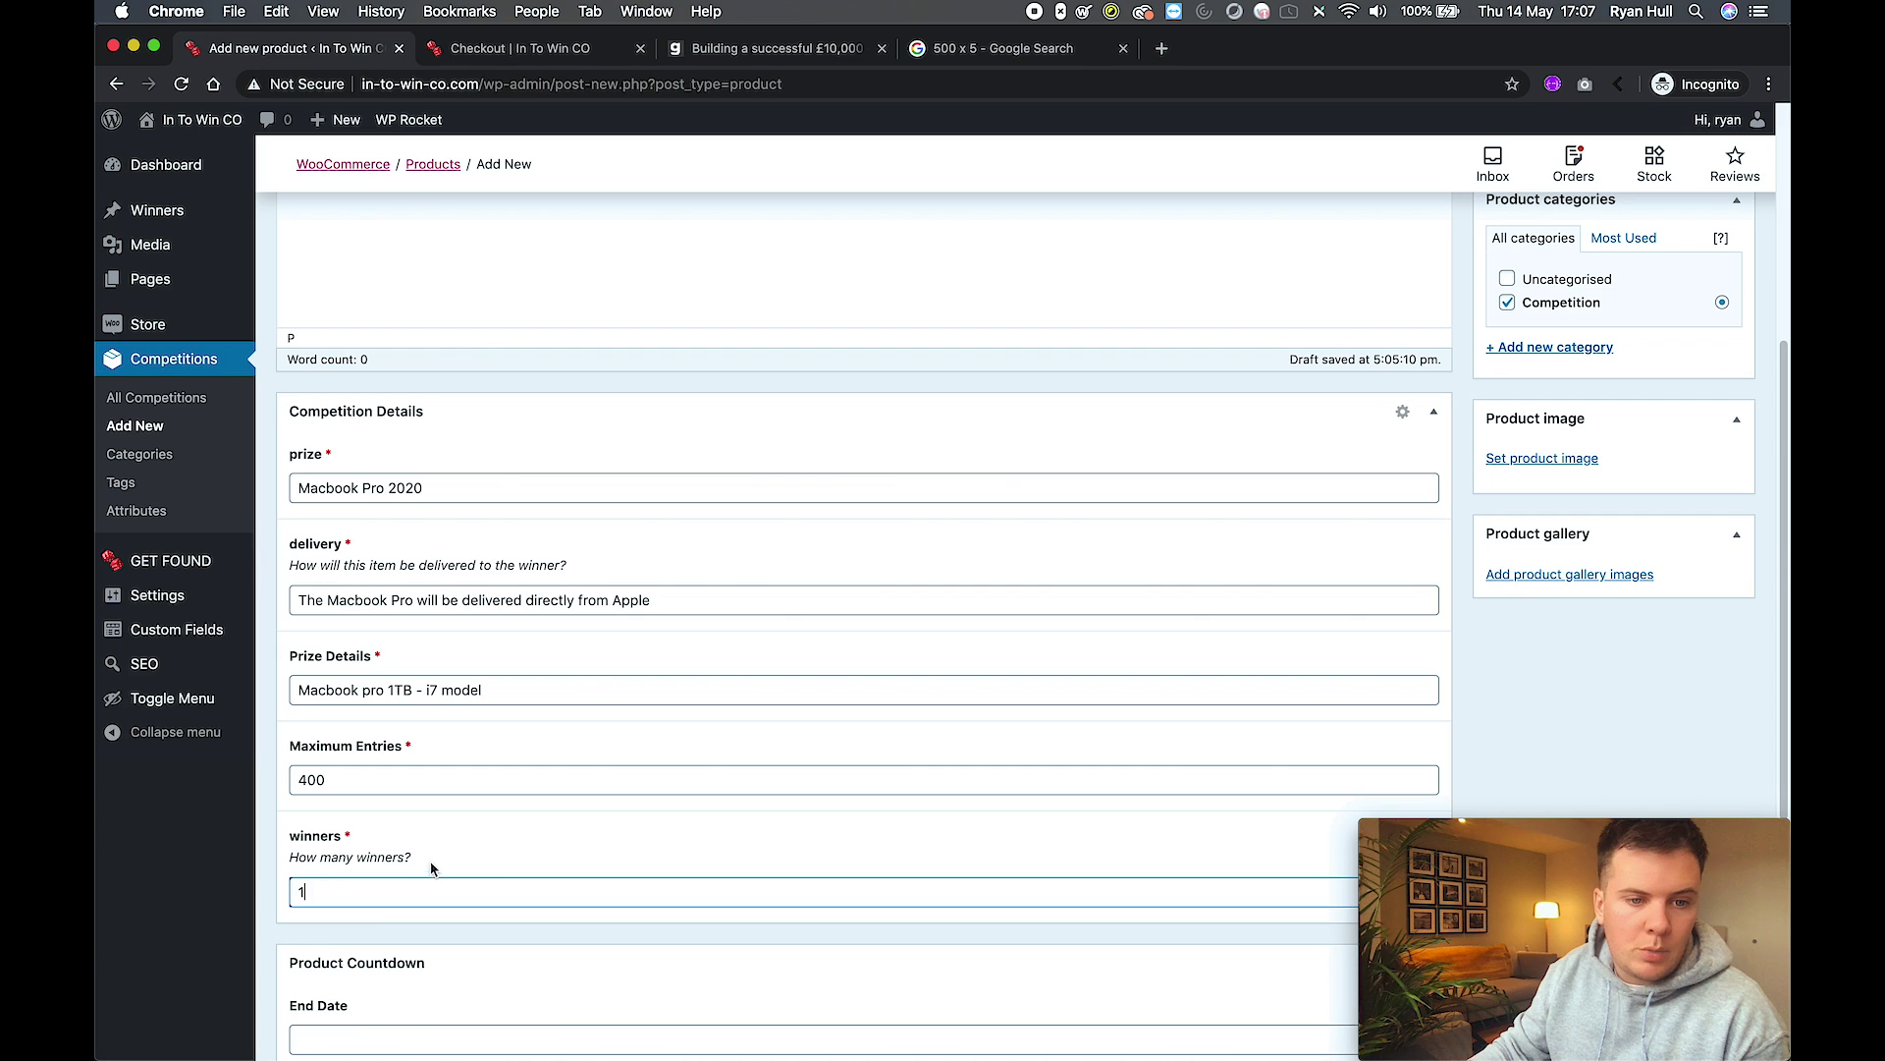
{"action": "left_click_drag", "start_coordinate": [353, 895], "coordinate": [267, 899]}
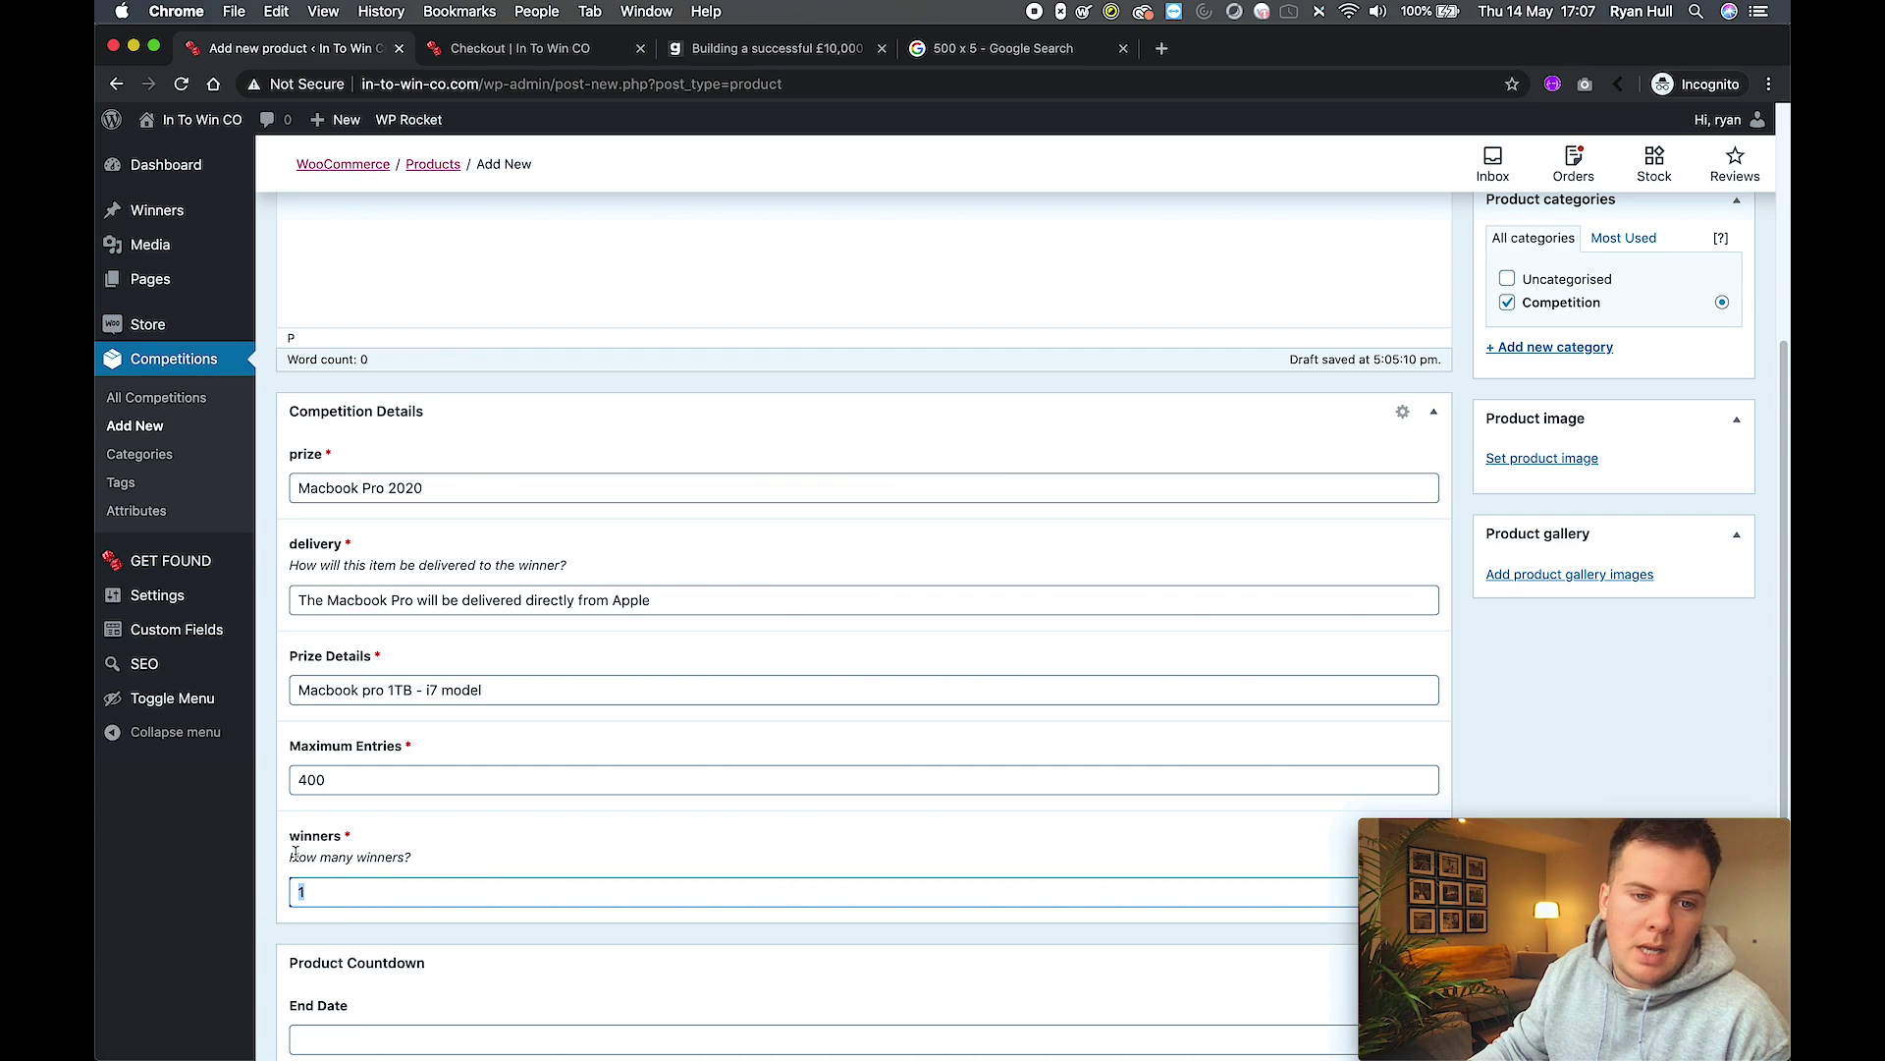
{"action": "scroll", "coordinate": [299, 869], "scroll_direction": "down", "scroll_amount": 1}
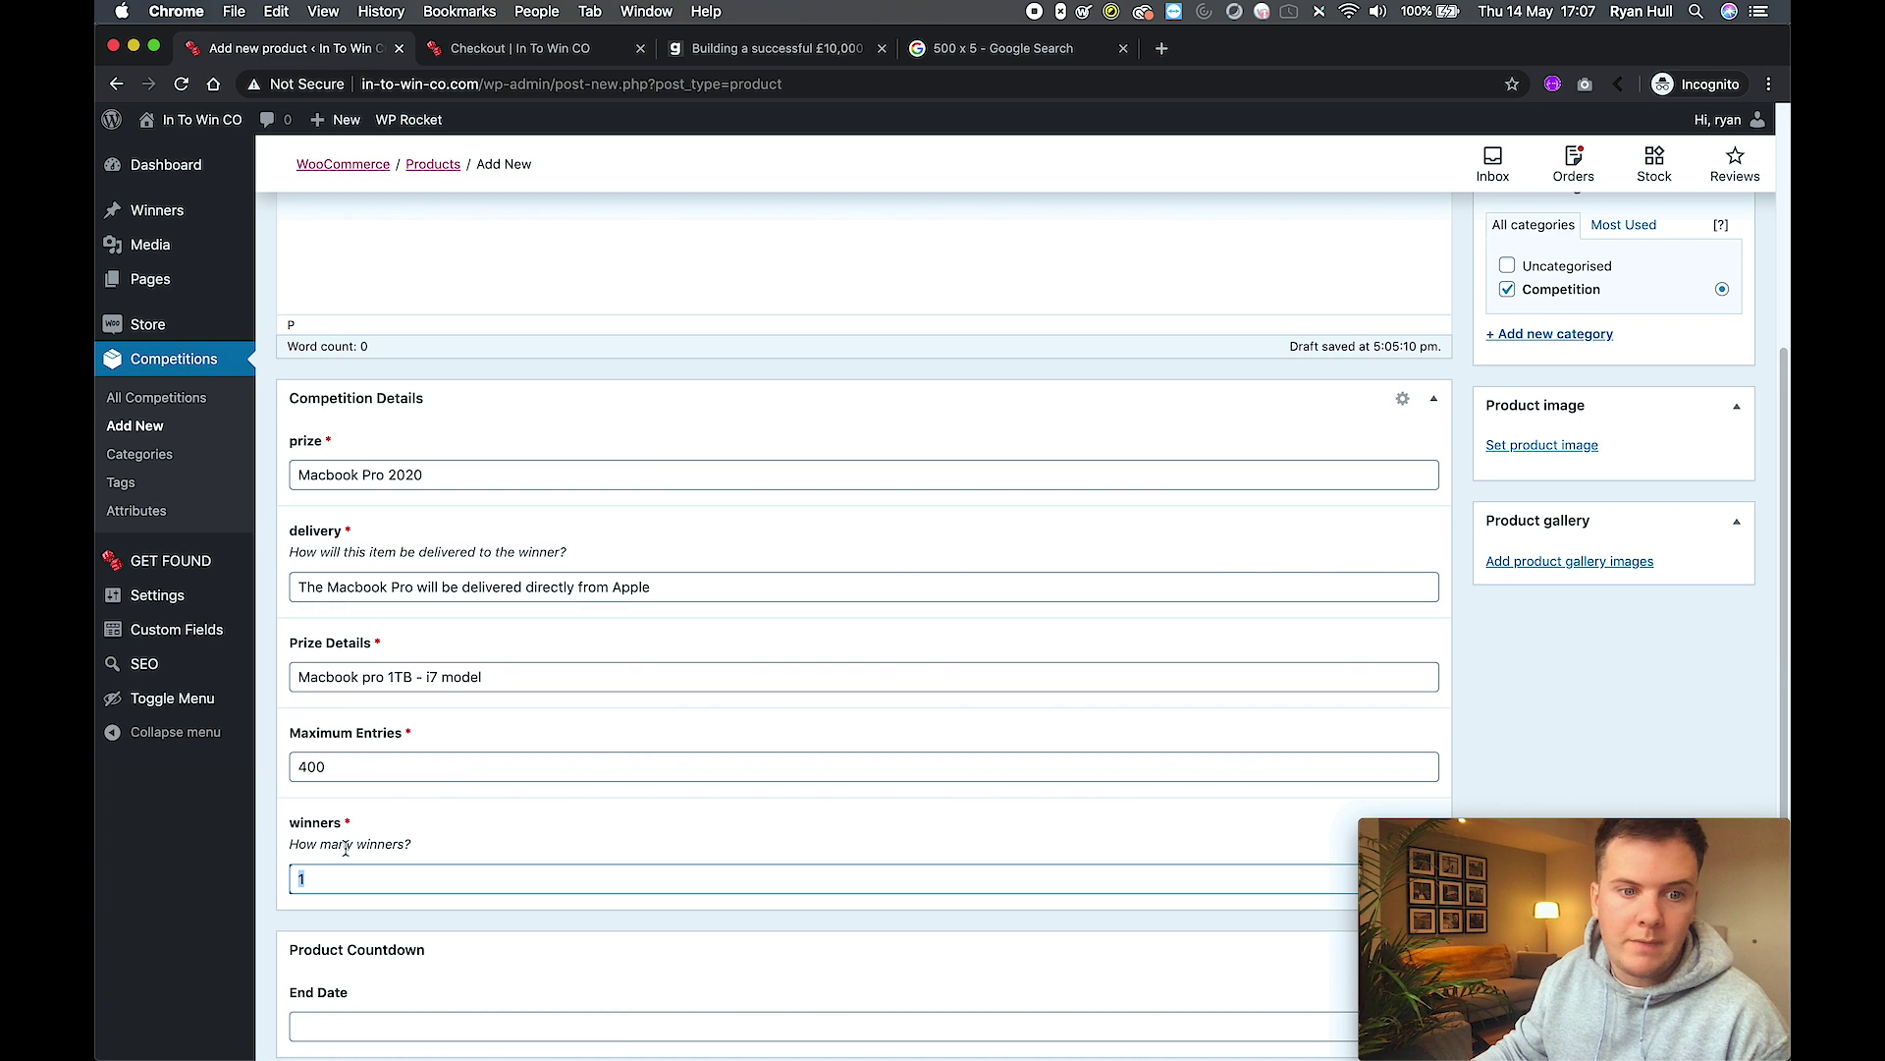
{"action": "type", "text": "3"}
{"action": "double_click", "coordinate": [296, 766]}
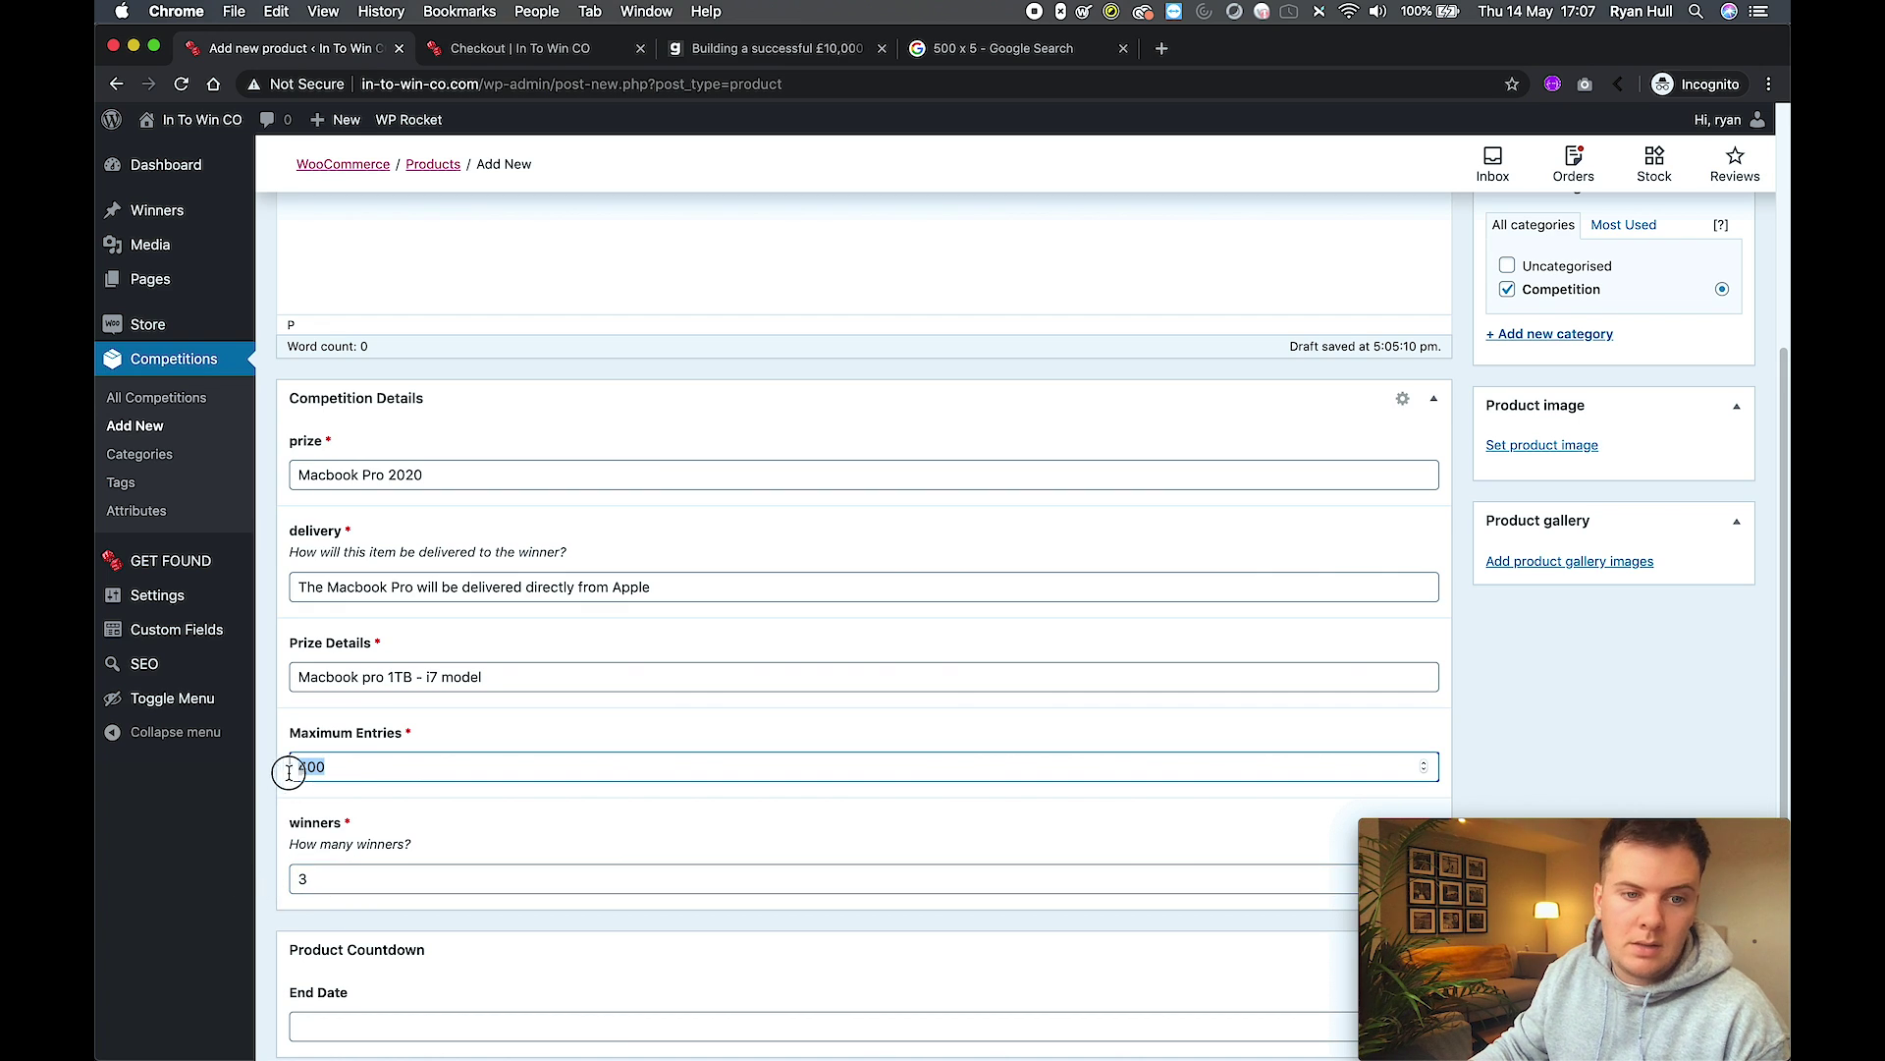
{"action": "type", "text": "12"}
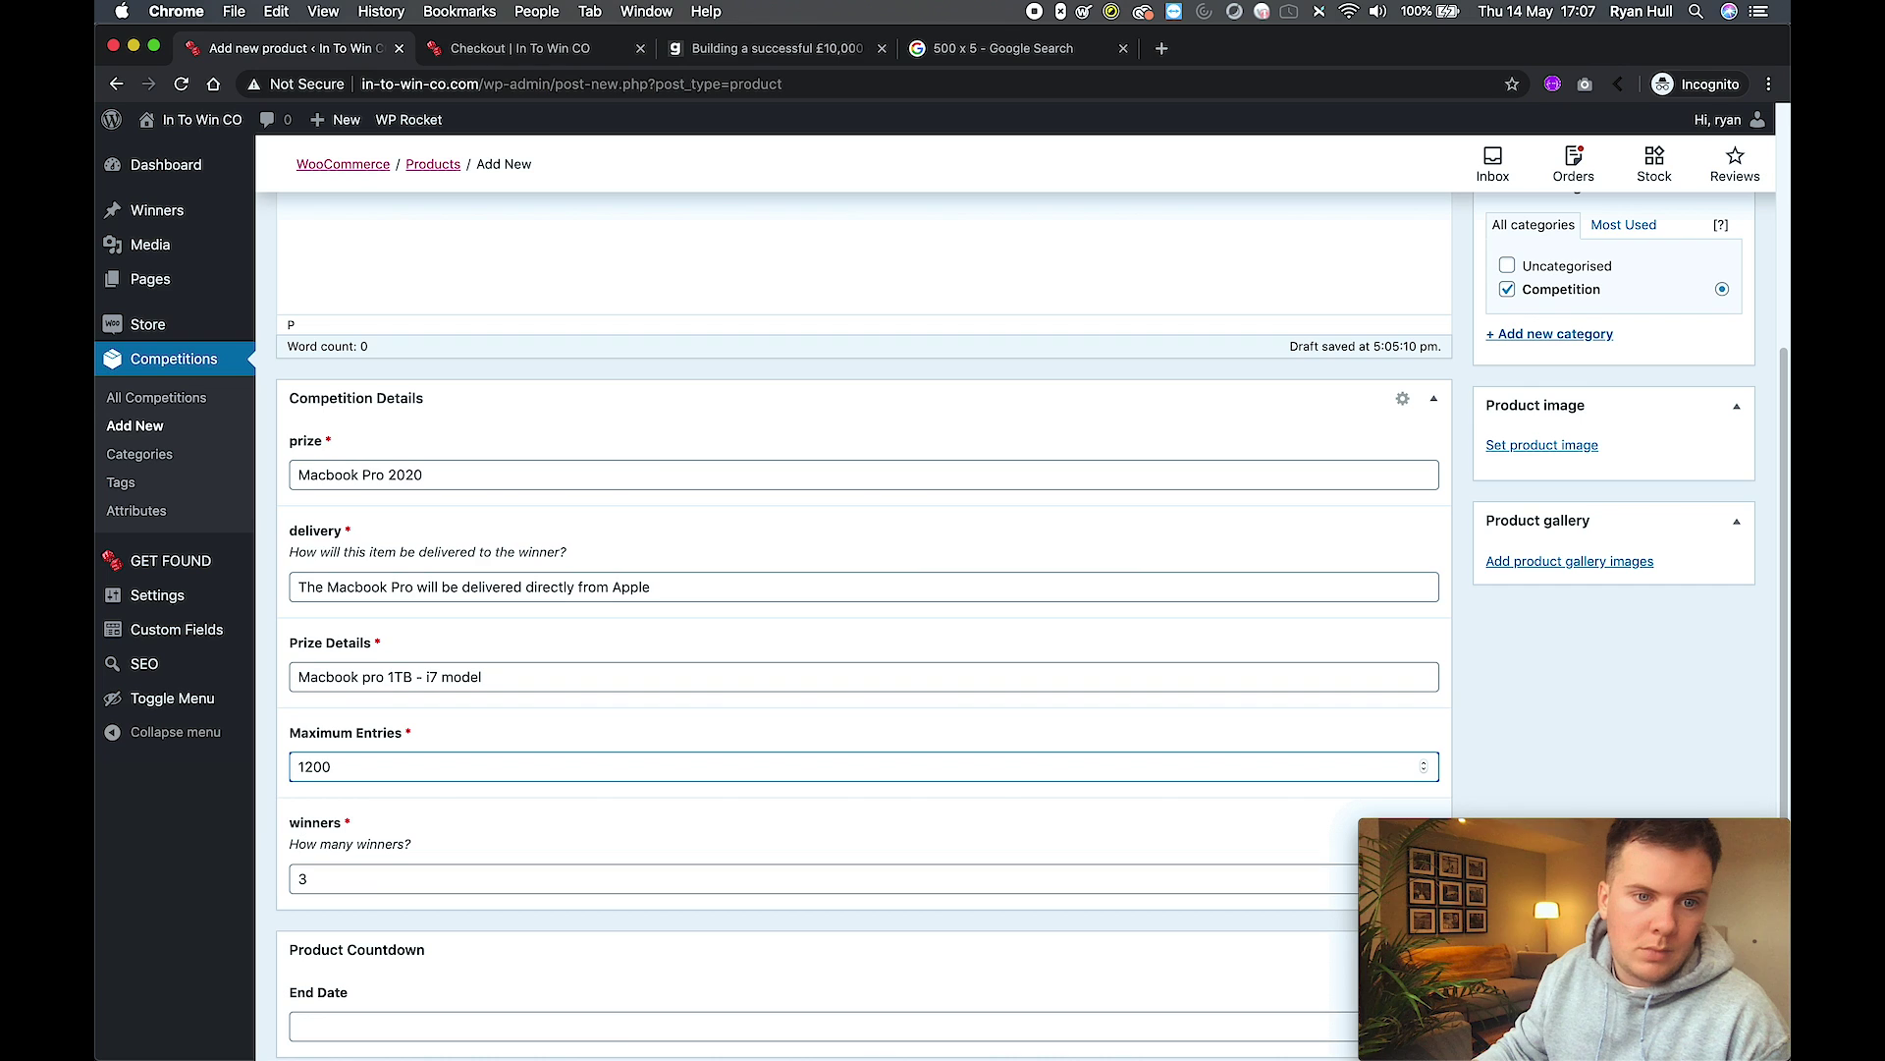
{"action": "left_click_drag", "start_coordinate": [361, 771], "coordinate": [289, 769]}
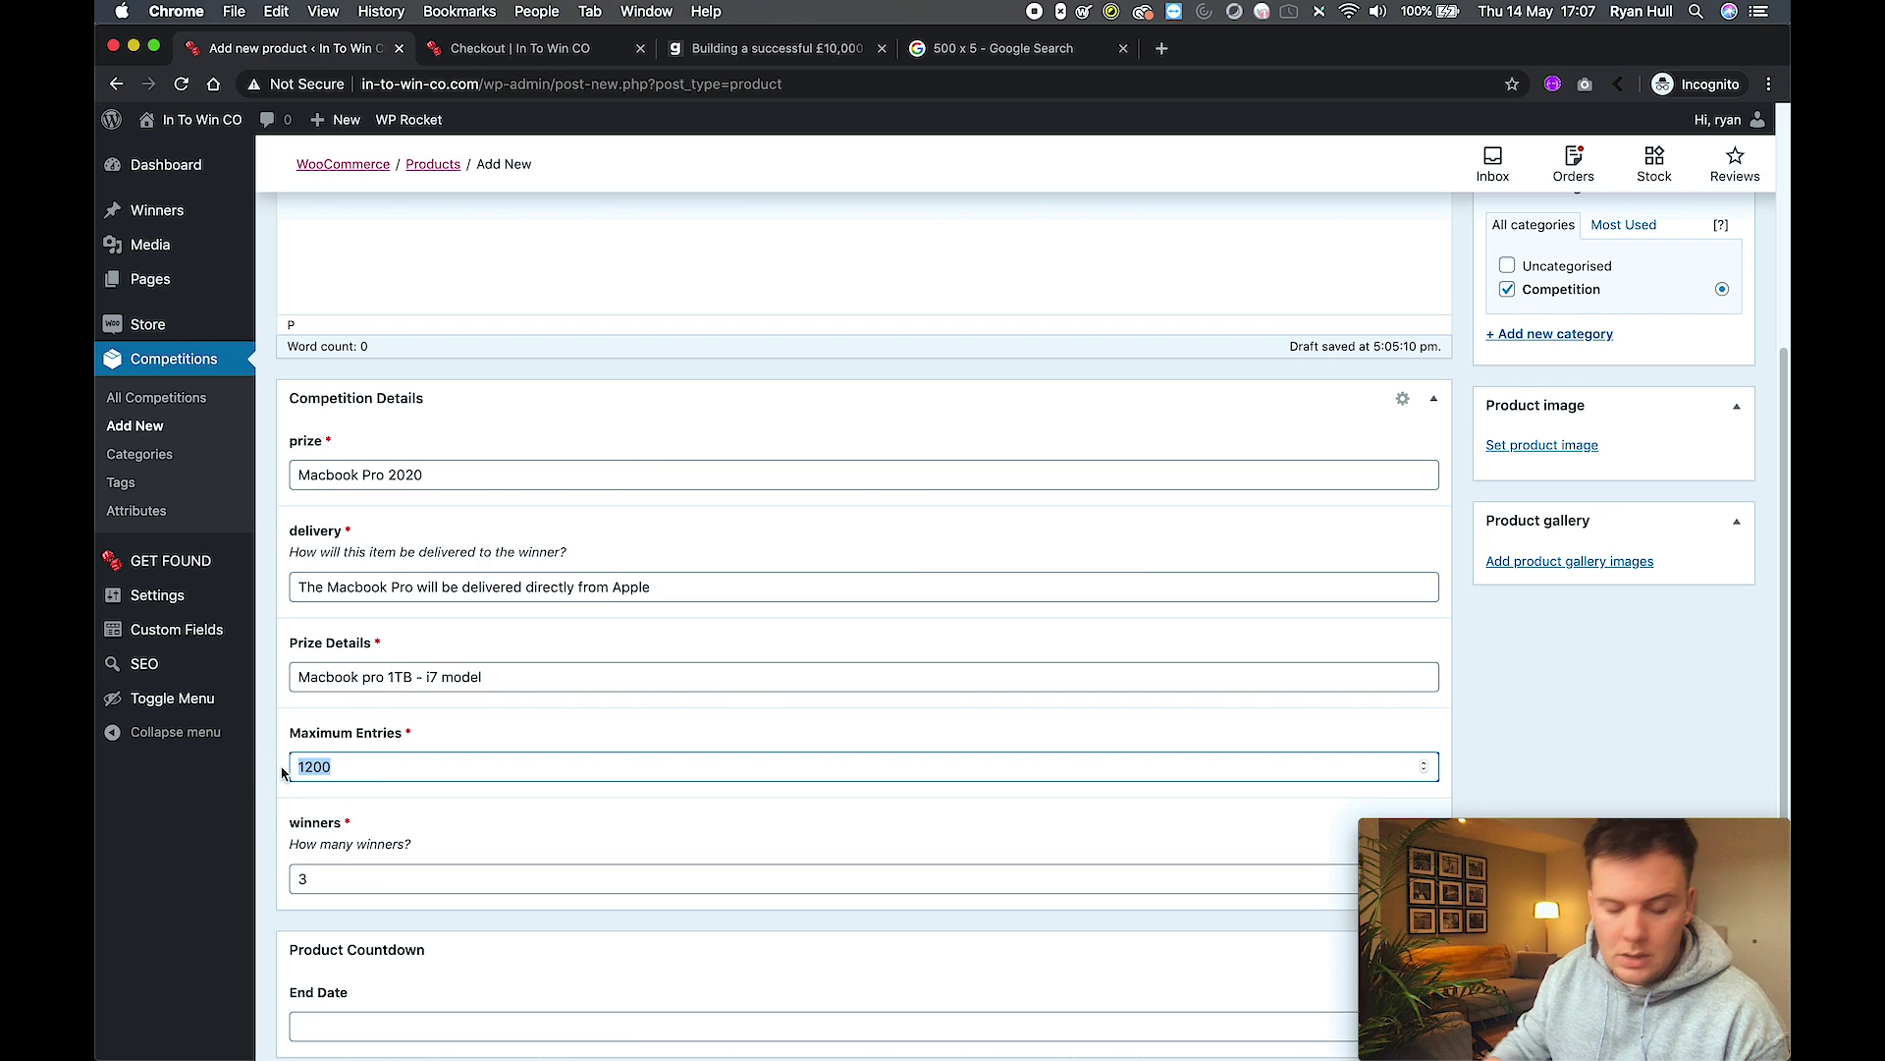
{"action": "key", "text": "BackSpace"}
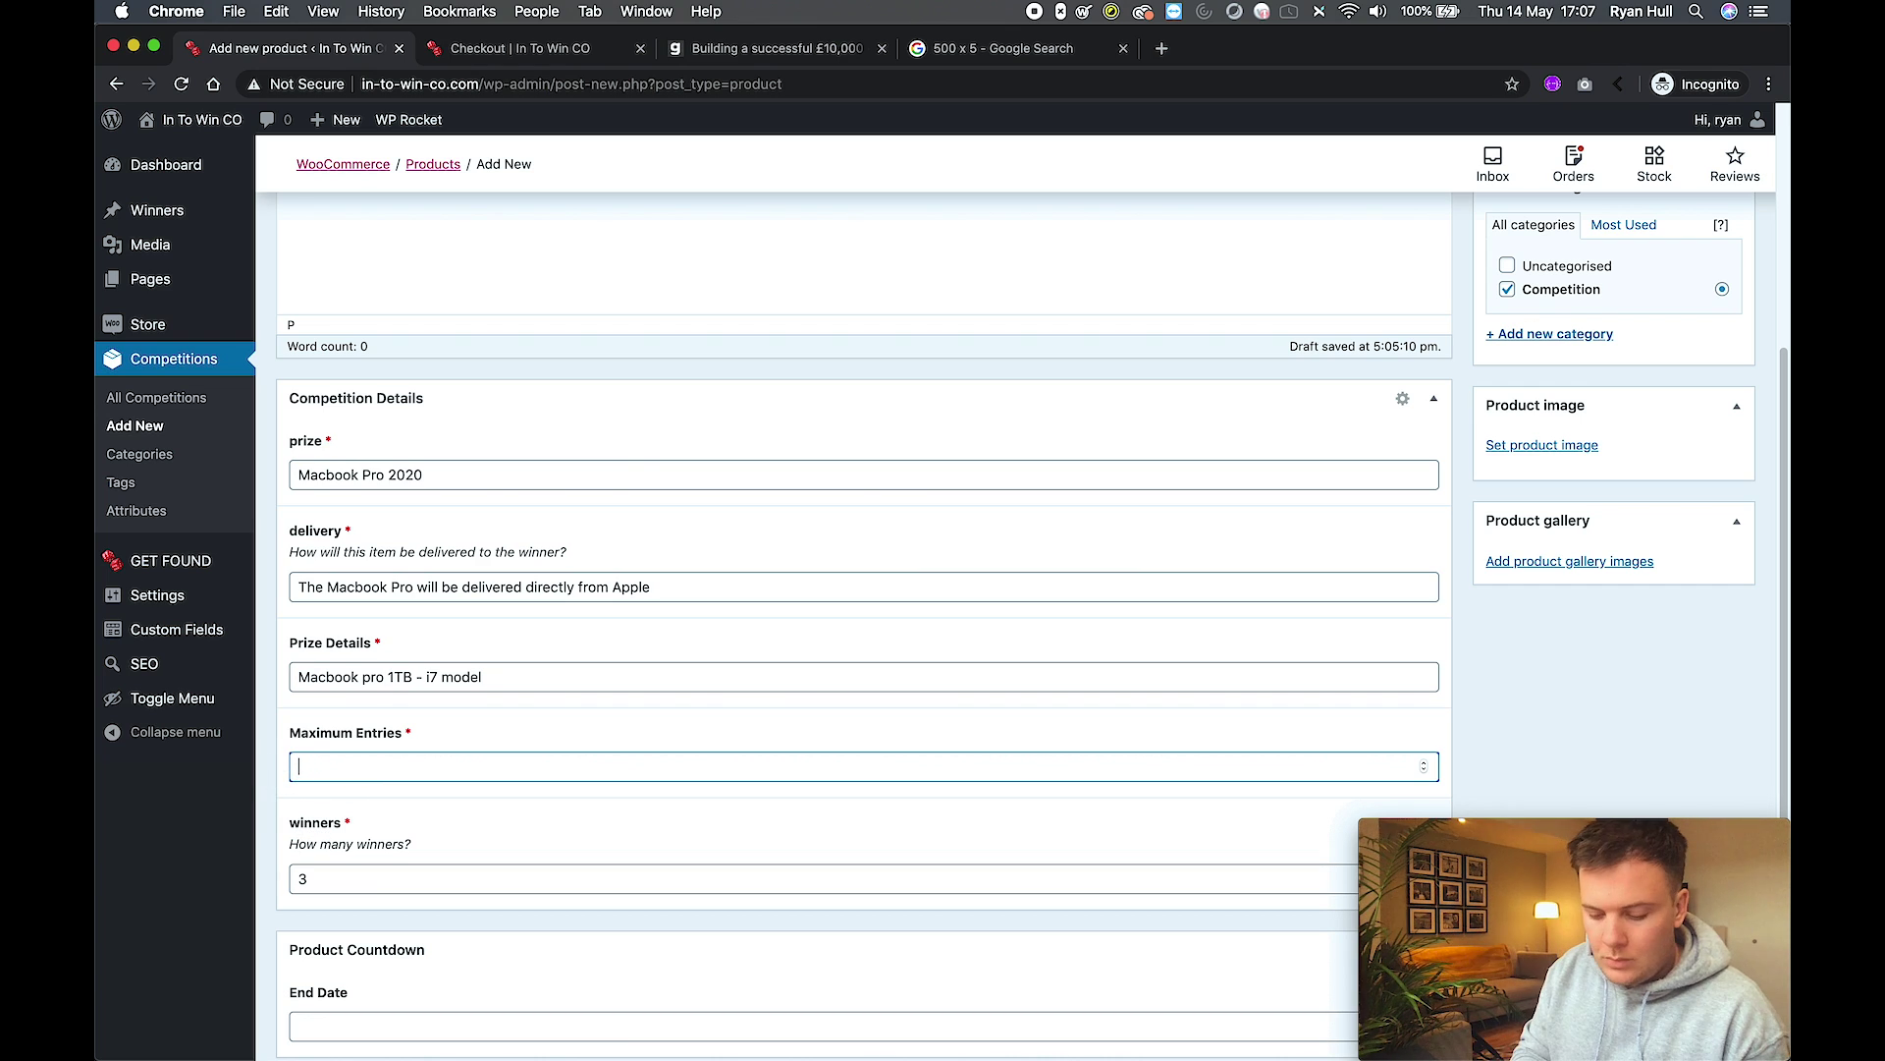
{"action": "type", "text": "400"}
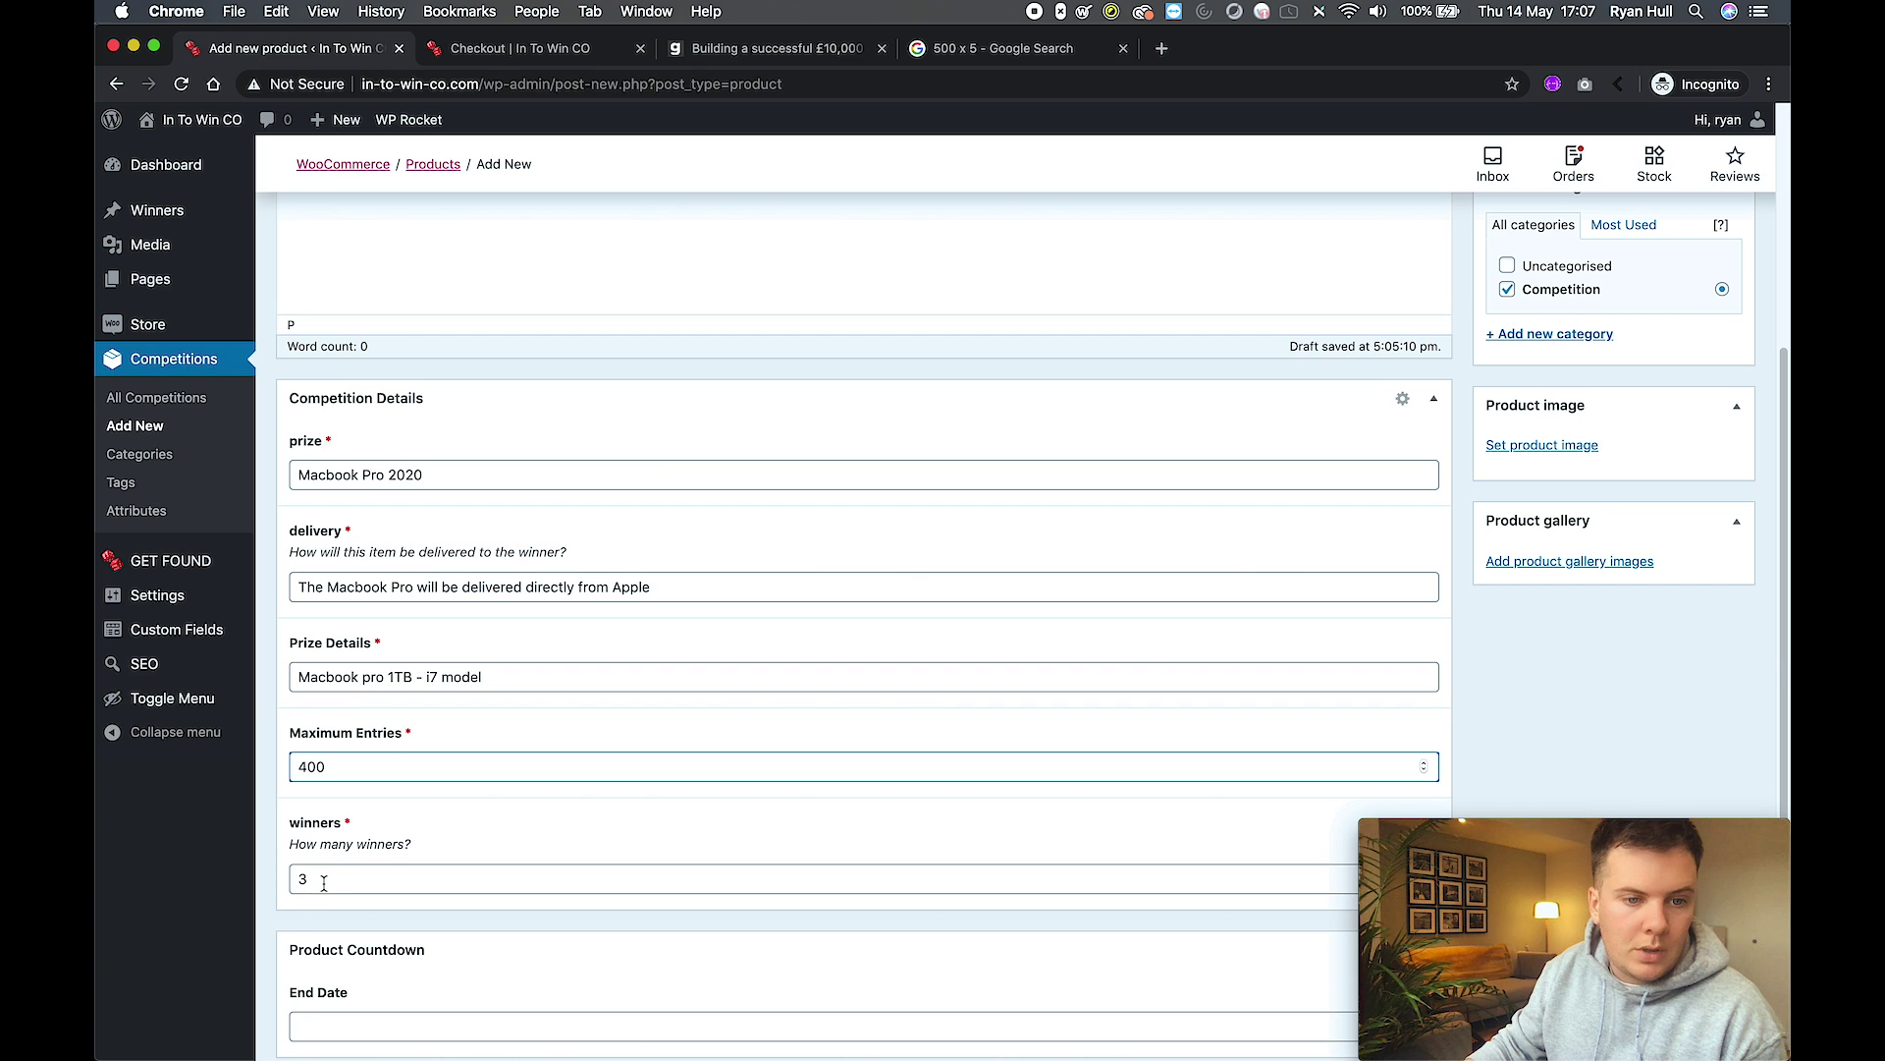
{"action": "left_click_drag", "start_coordinate": [331, 878], "coordinate": [281, 882]}
{"action": "type", "text": "1"}
{"action": "scroll", "coordinate": [336, 910], "scroll_direction": "down", "scroll_amount": 5}
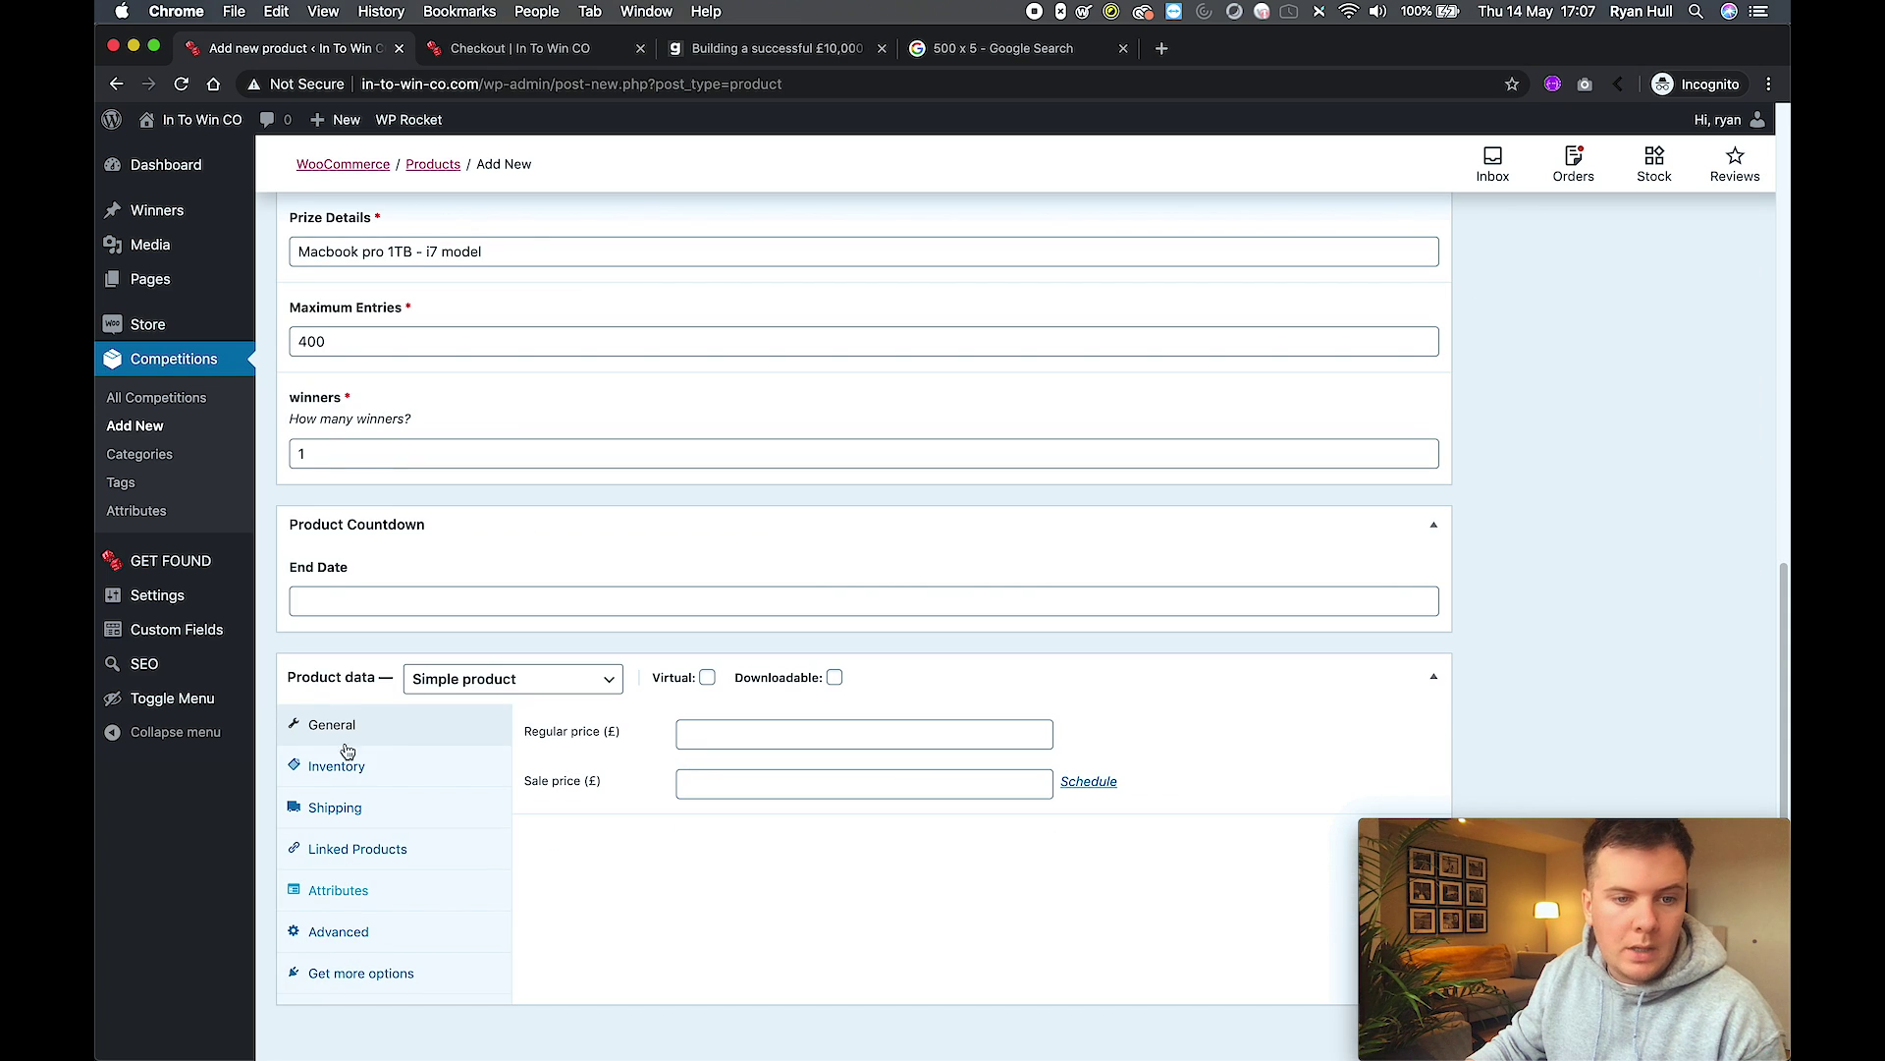
Pick 28 May 2020 as the End Date, giving 28/05/2020 12:00 am.
{"action": "left_click", "coordinate": [381, 599]}
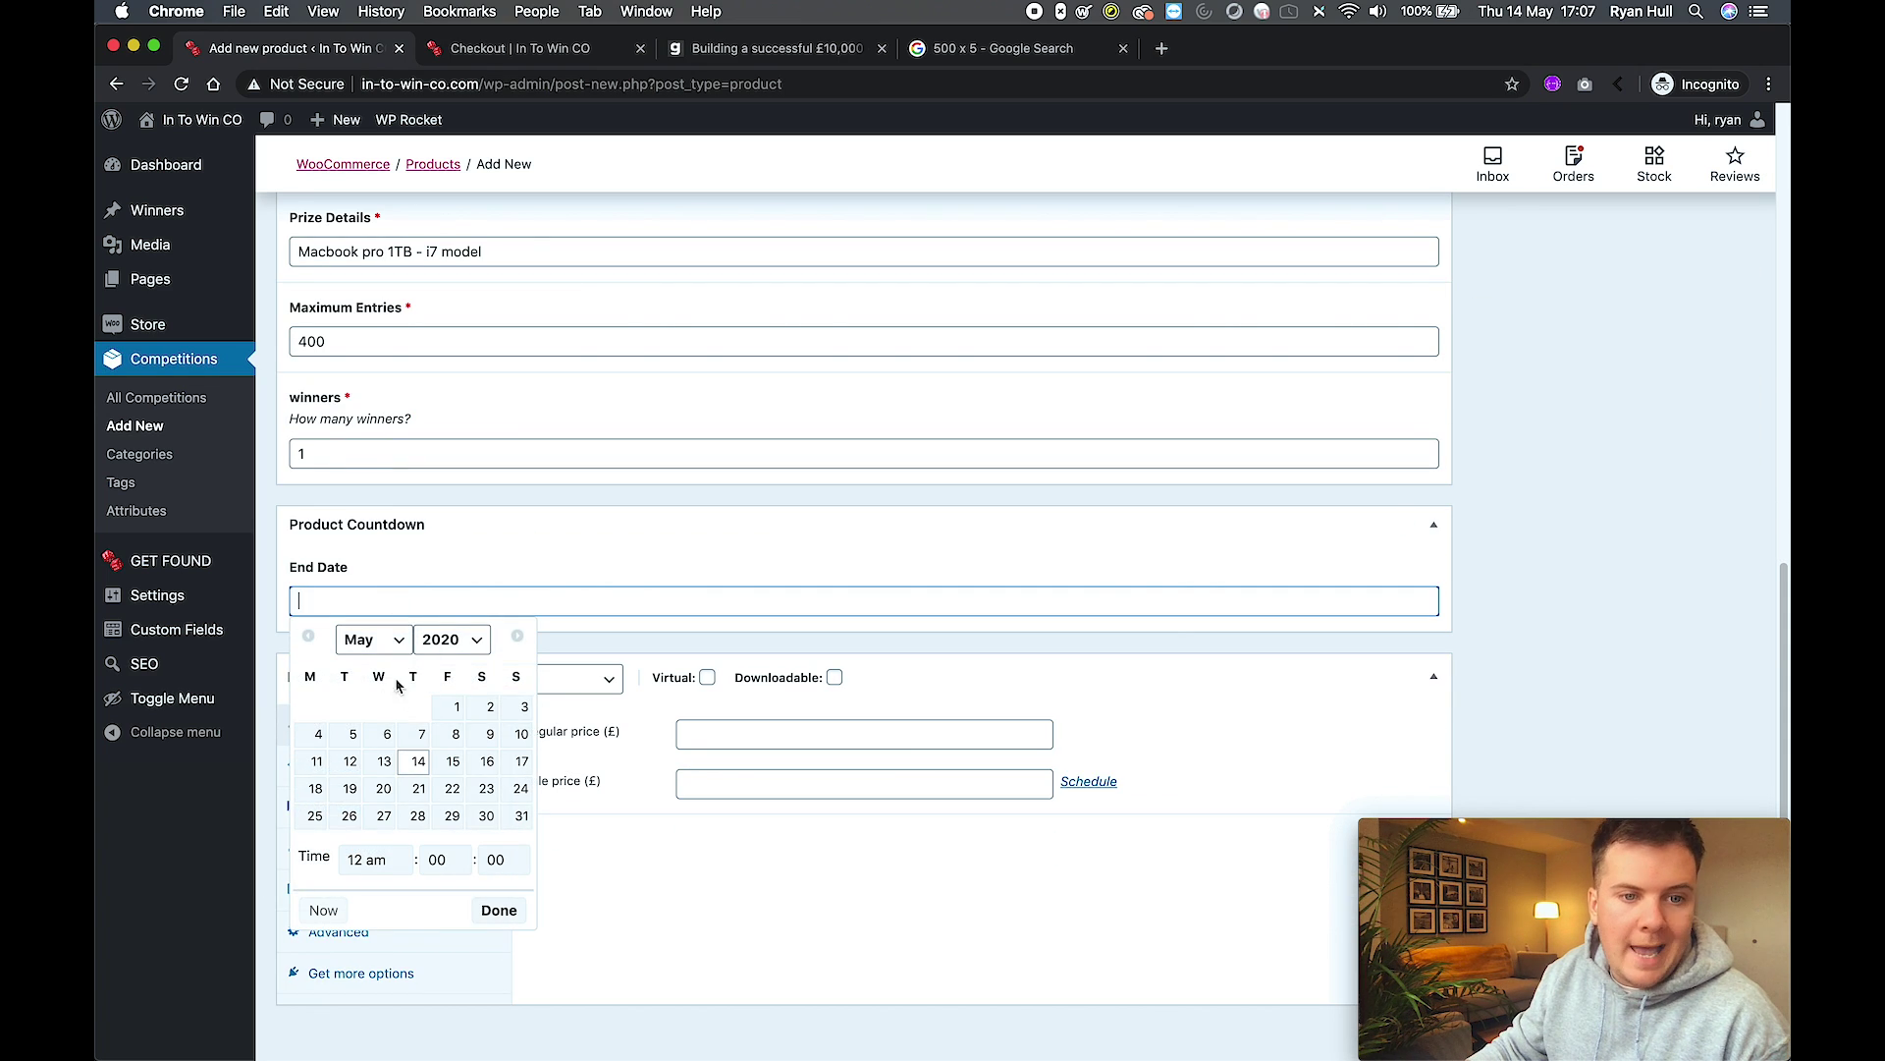
{"action": "left_click", "coordinate": [416, 818]}
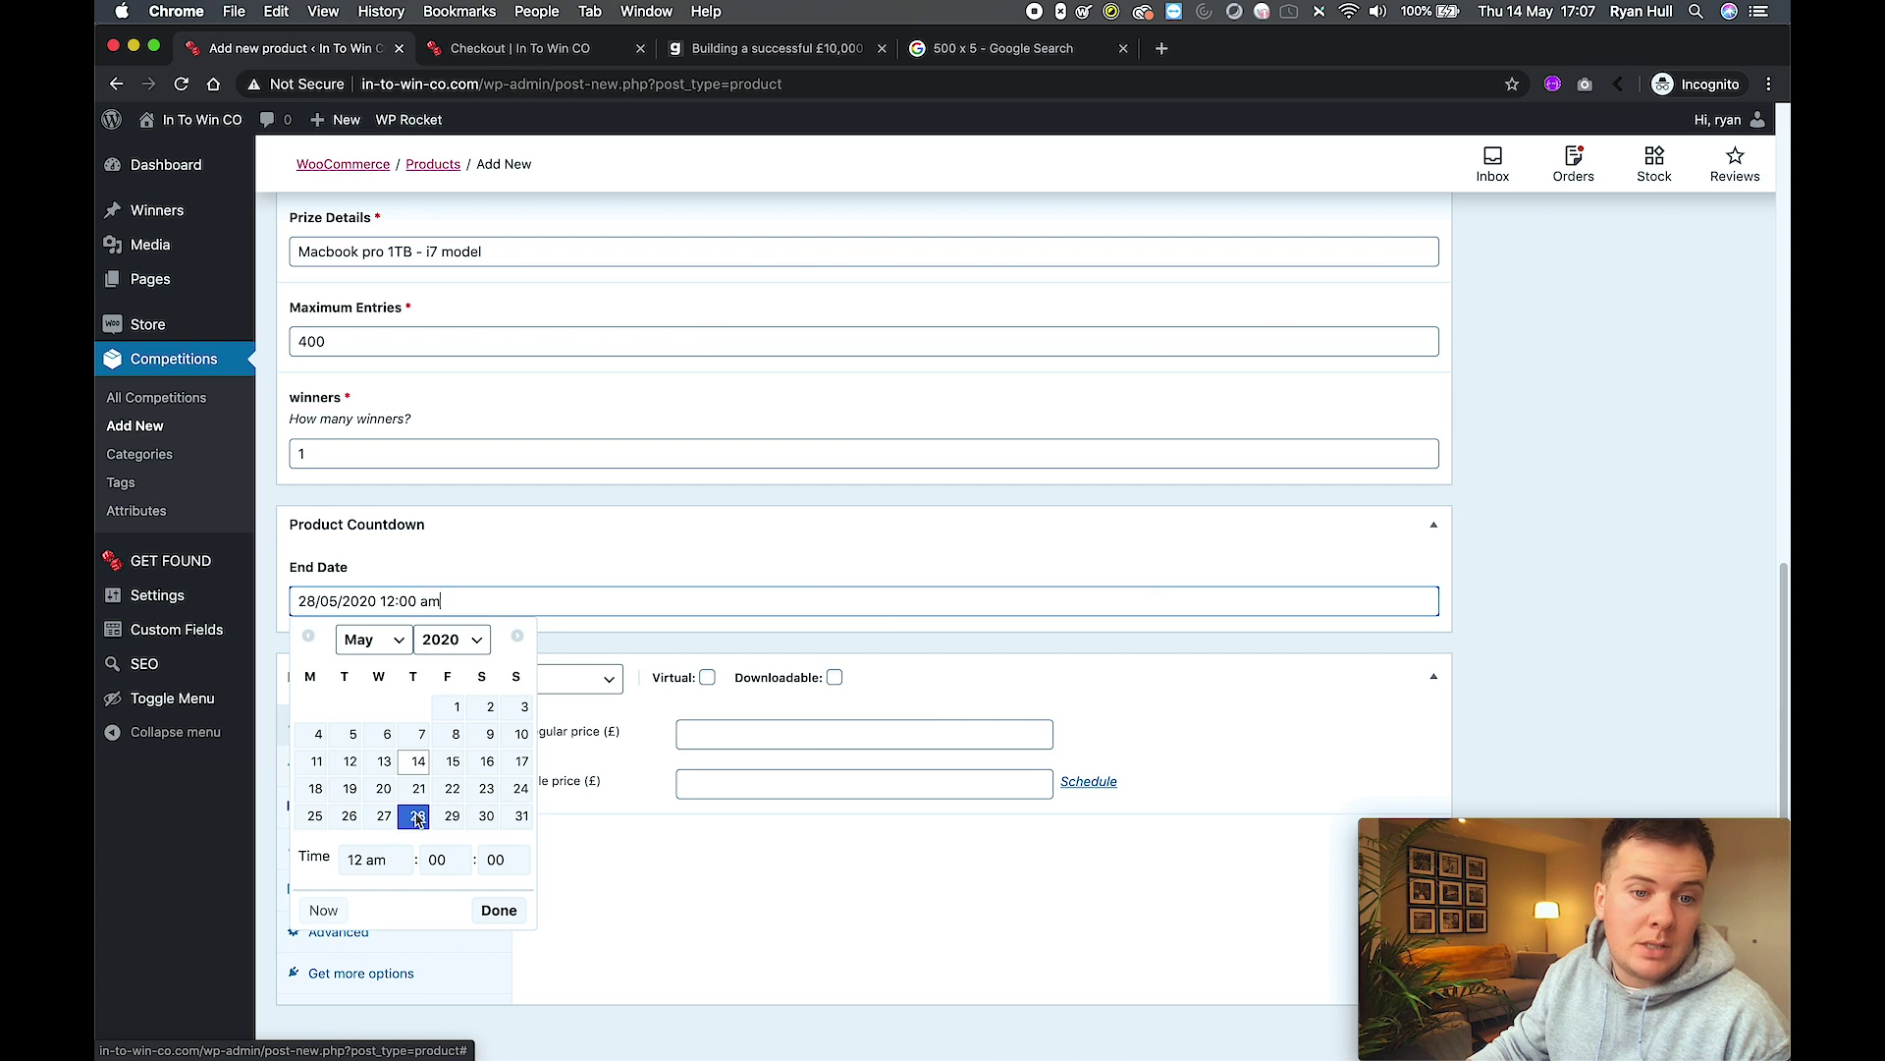
{"action": "left_click", "coordinate": [498, 909]}
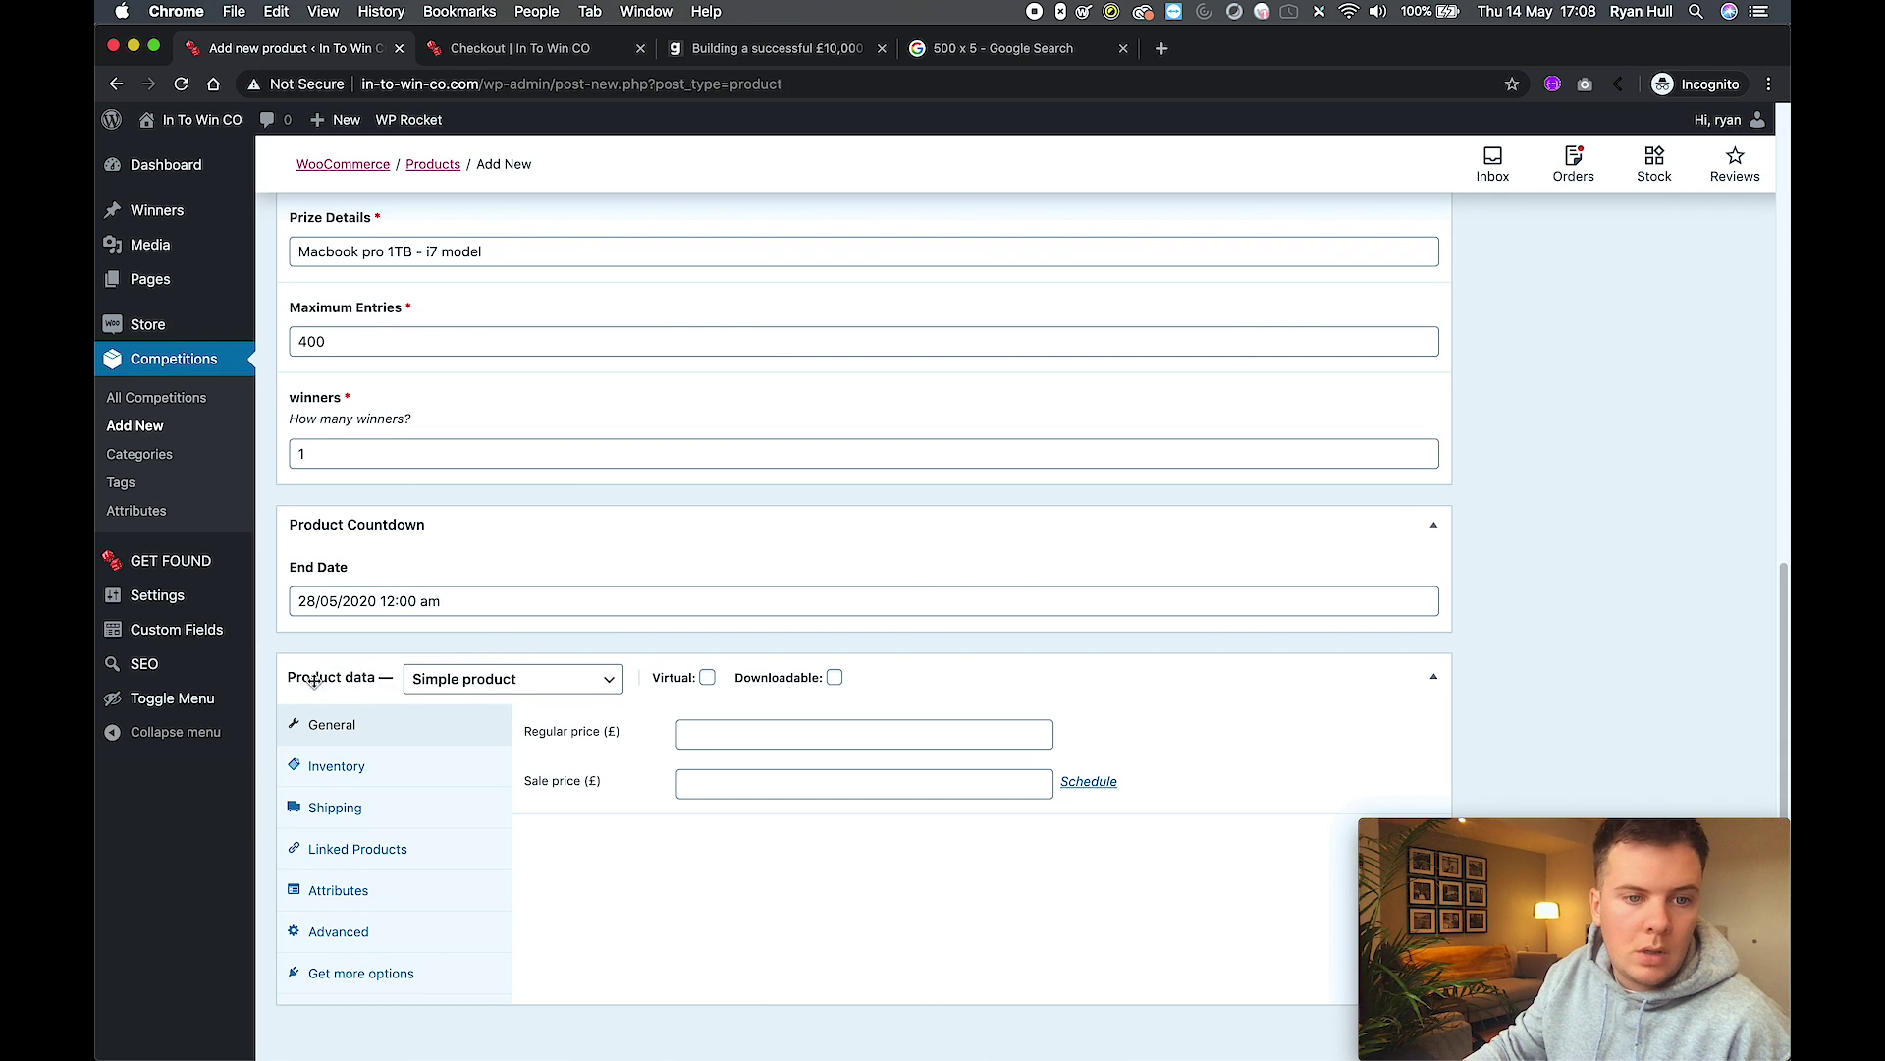
Make it a variable product with 400 in stock and low-stock threshold 50, then view Shipping and Attributes.
{"action": "left_click", "coordinate": [479, 685]}
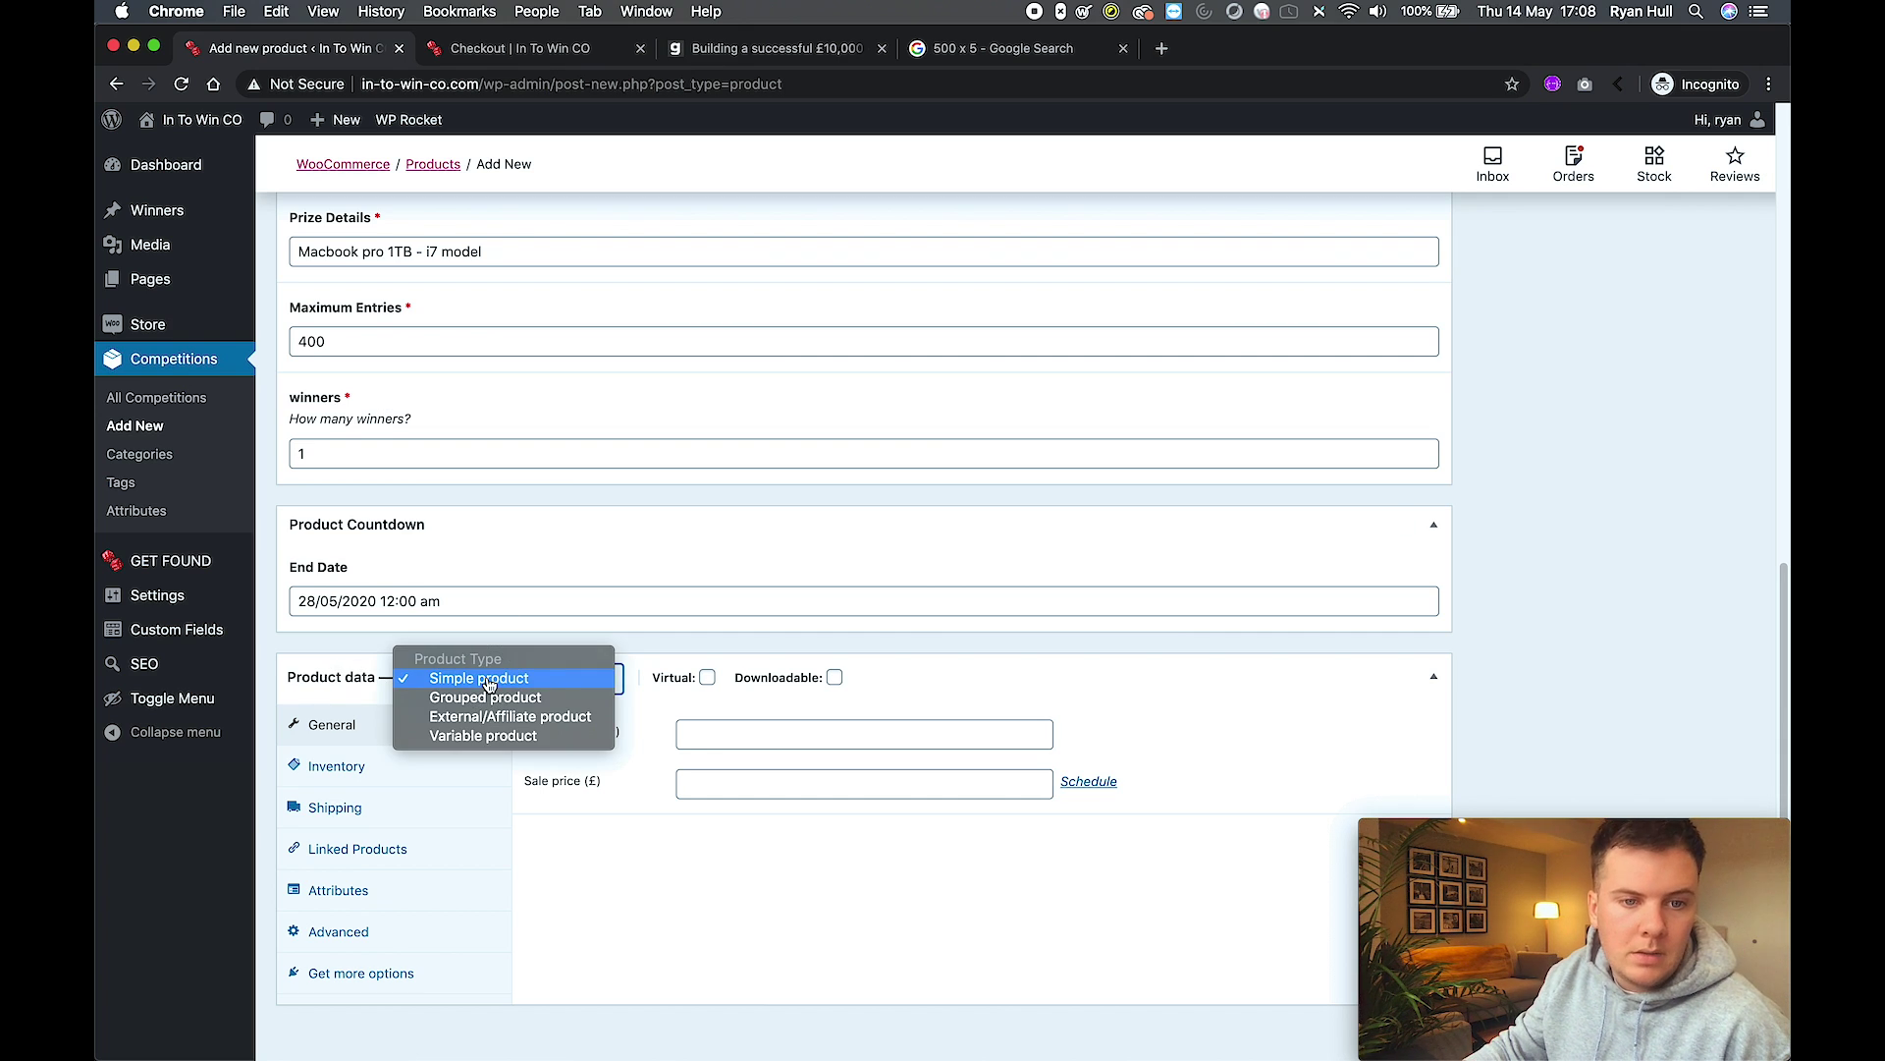
{"action": "left_click", "coordinate": [499, 736]}
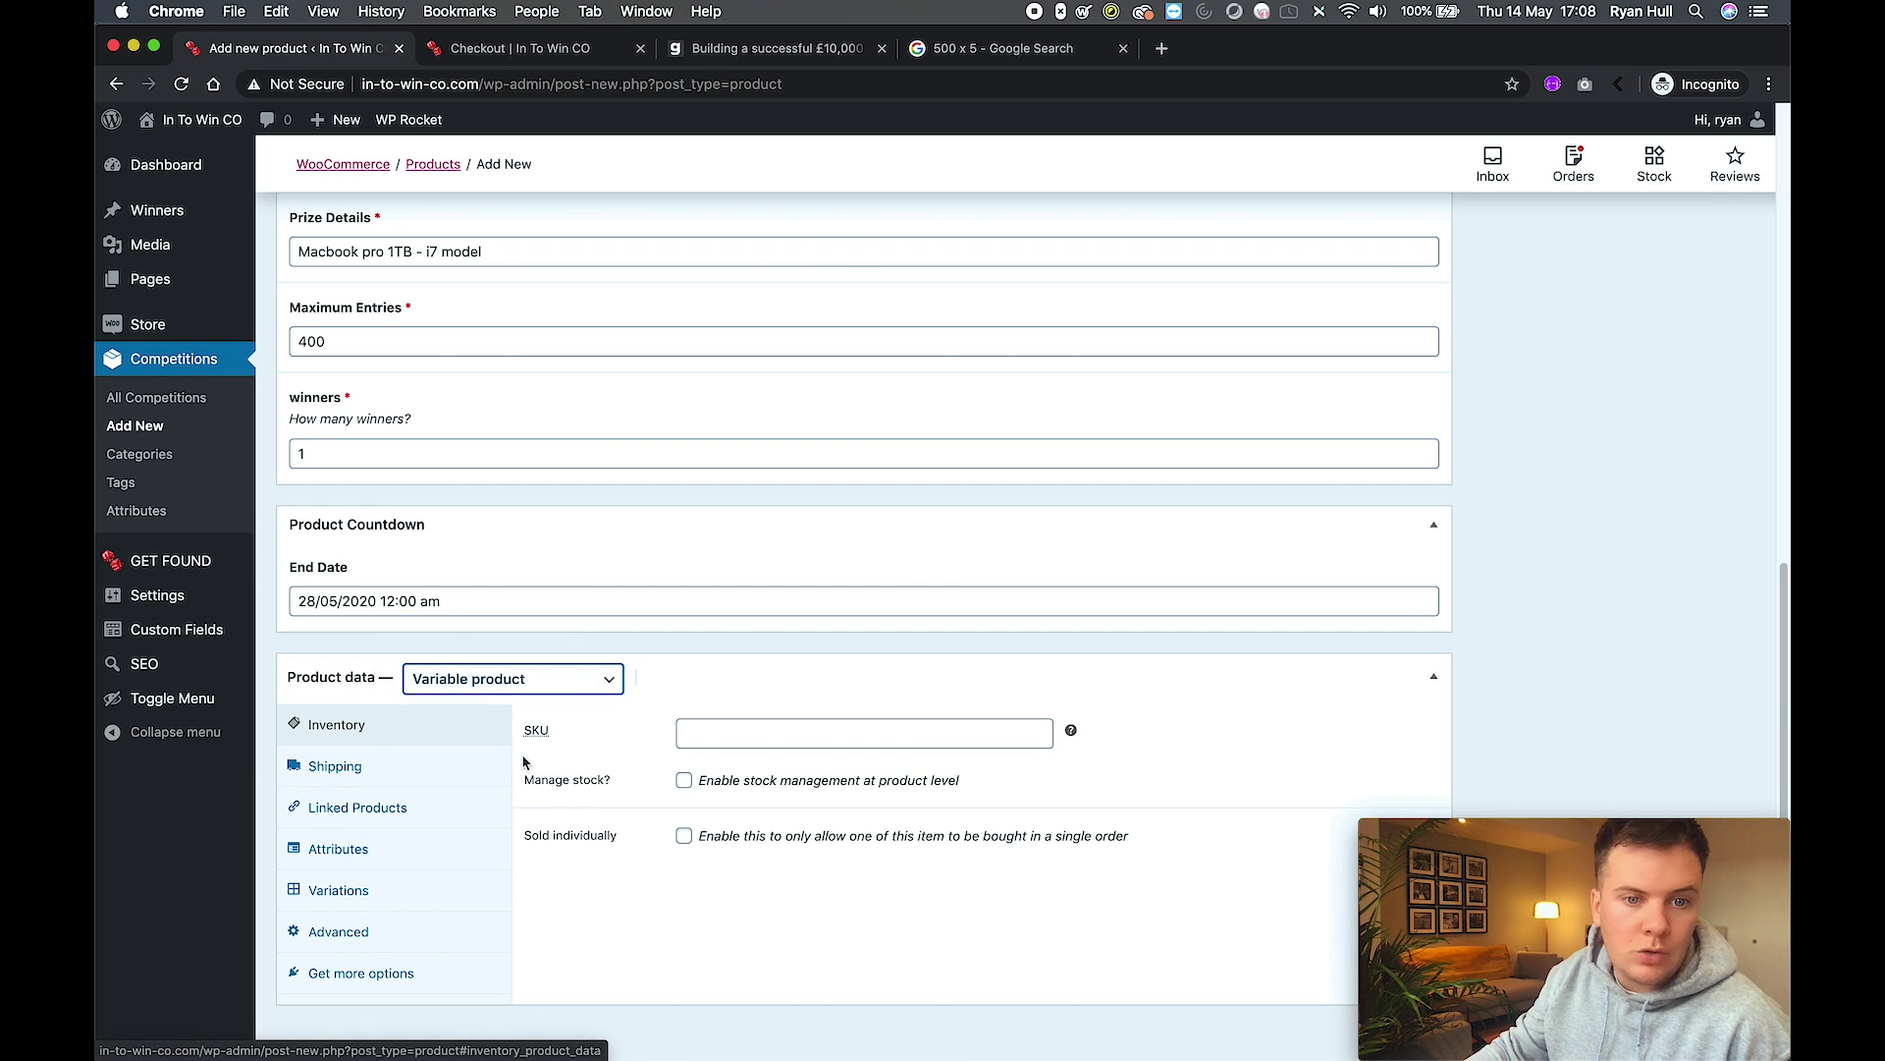
{"action": "scroll", "coordinate": [531, 764], "scroll_direction": "down", "scroll_amount": 1}
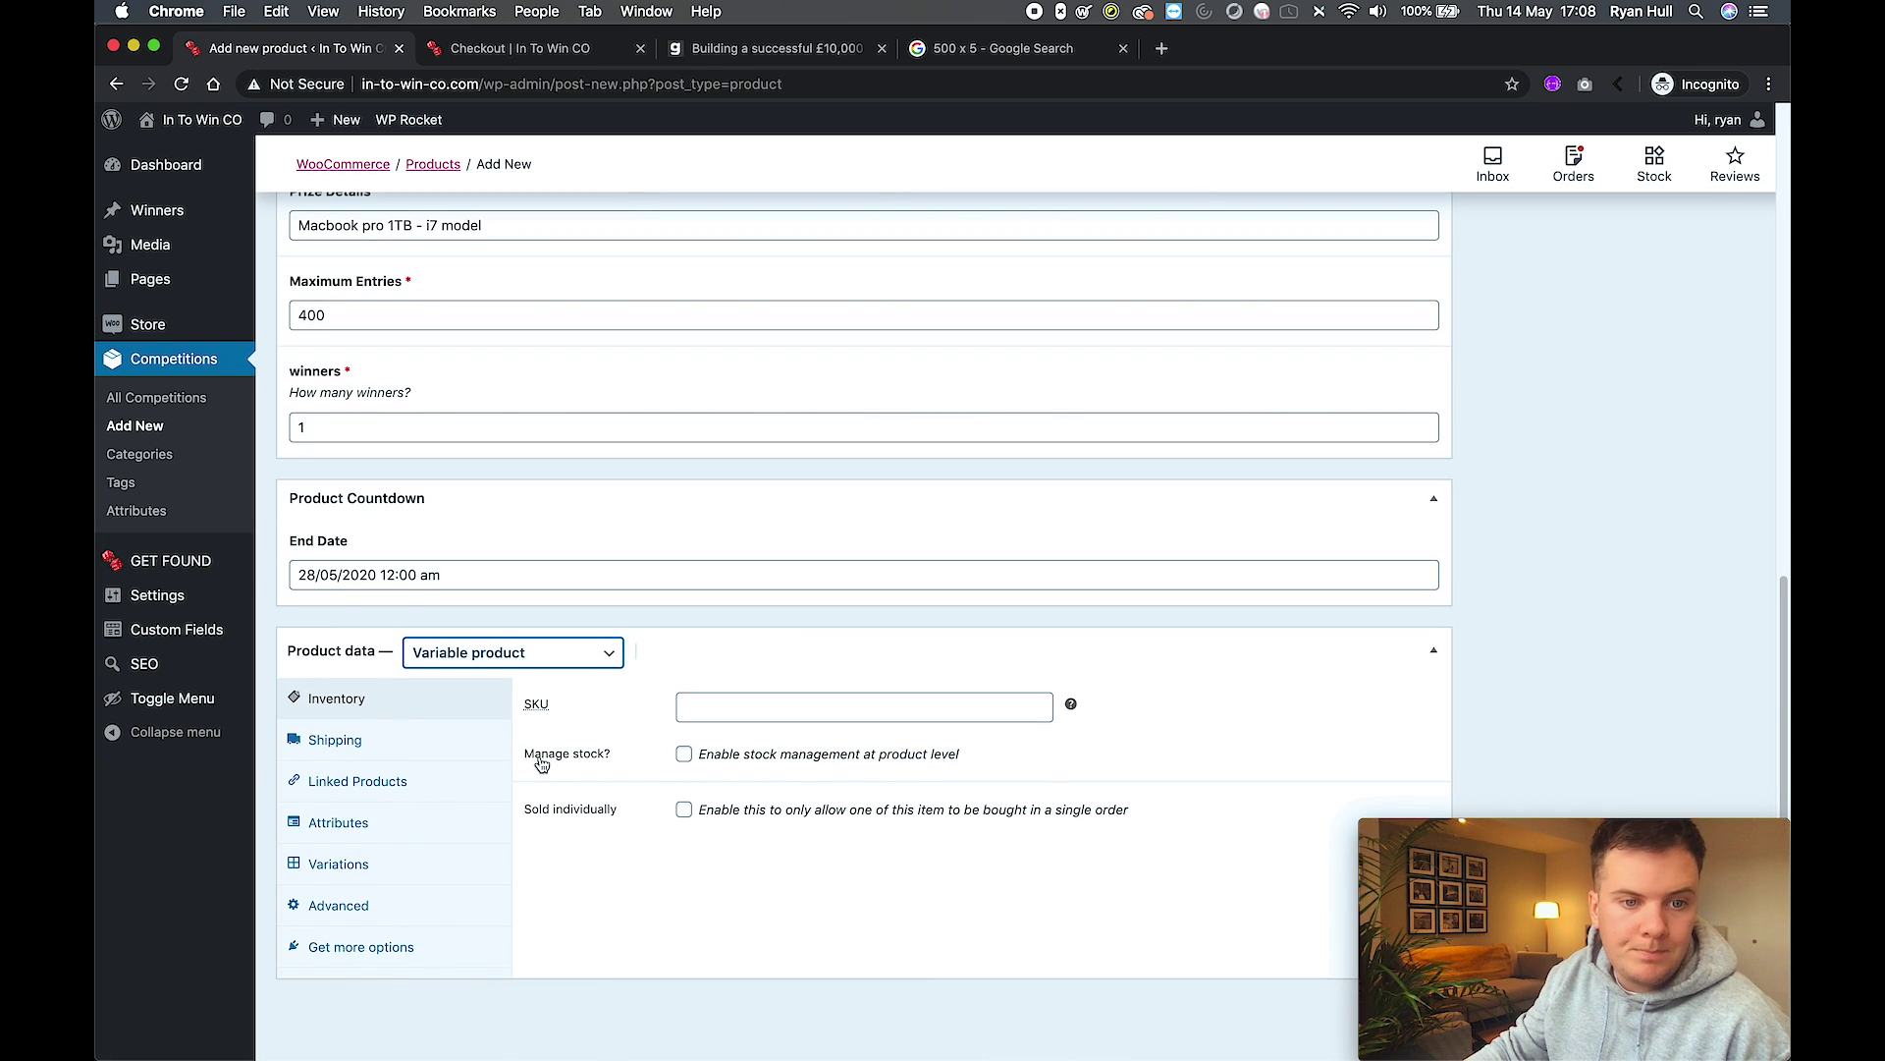
{"action": "left_click", "coordinate": [685, 749]}
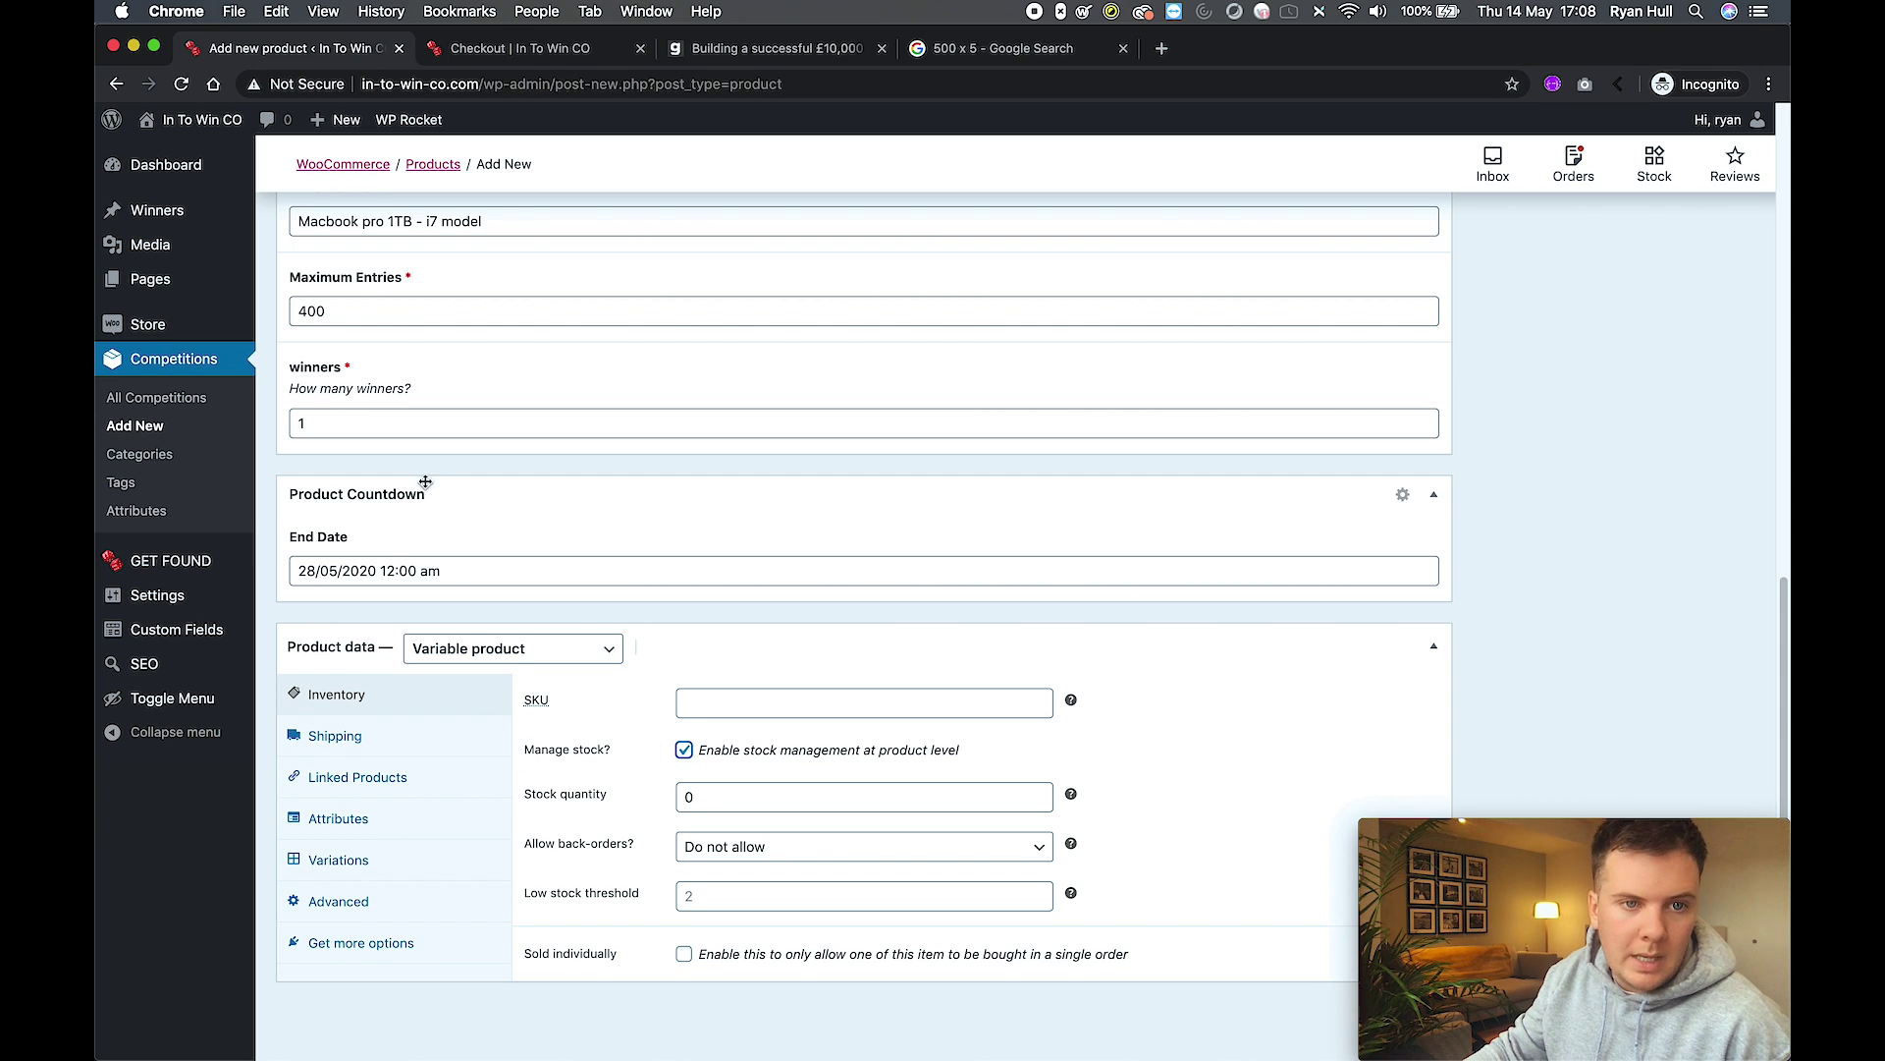
{"action": "scroll", "coordinate": [422, 474], "scroll_direction": "up", "scroll_amount": 1}
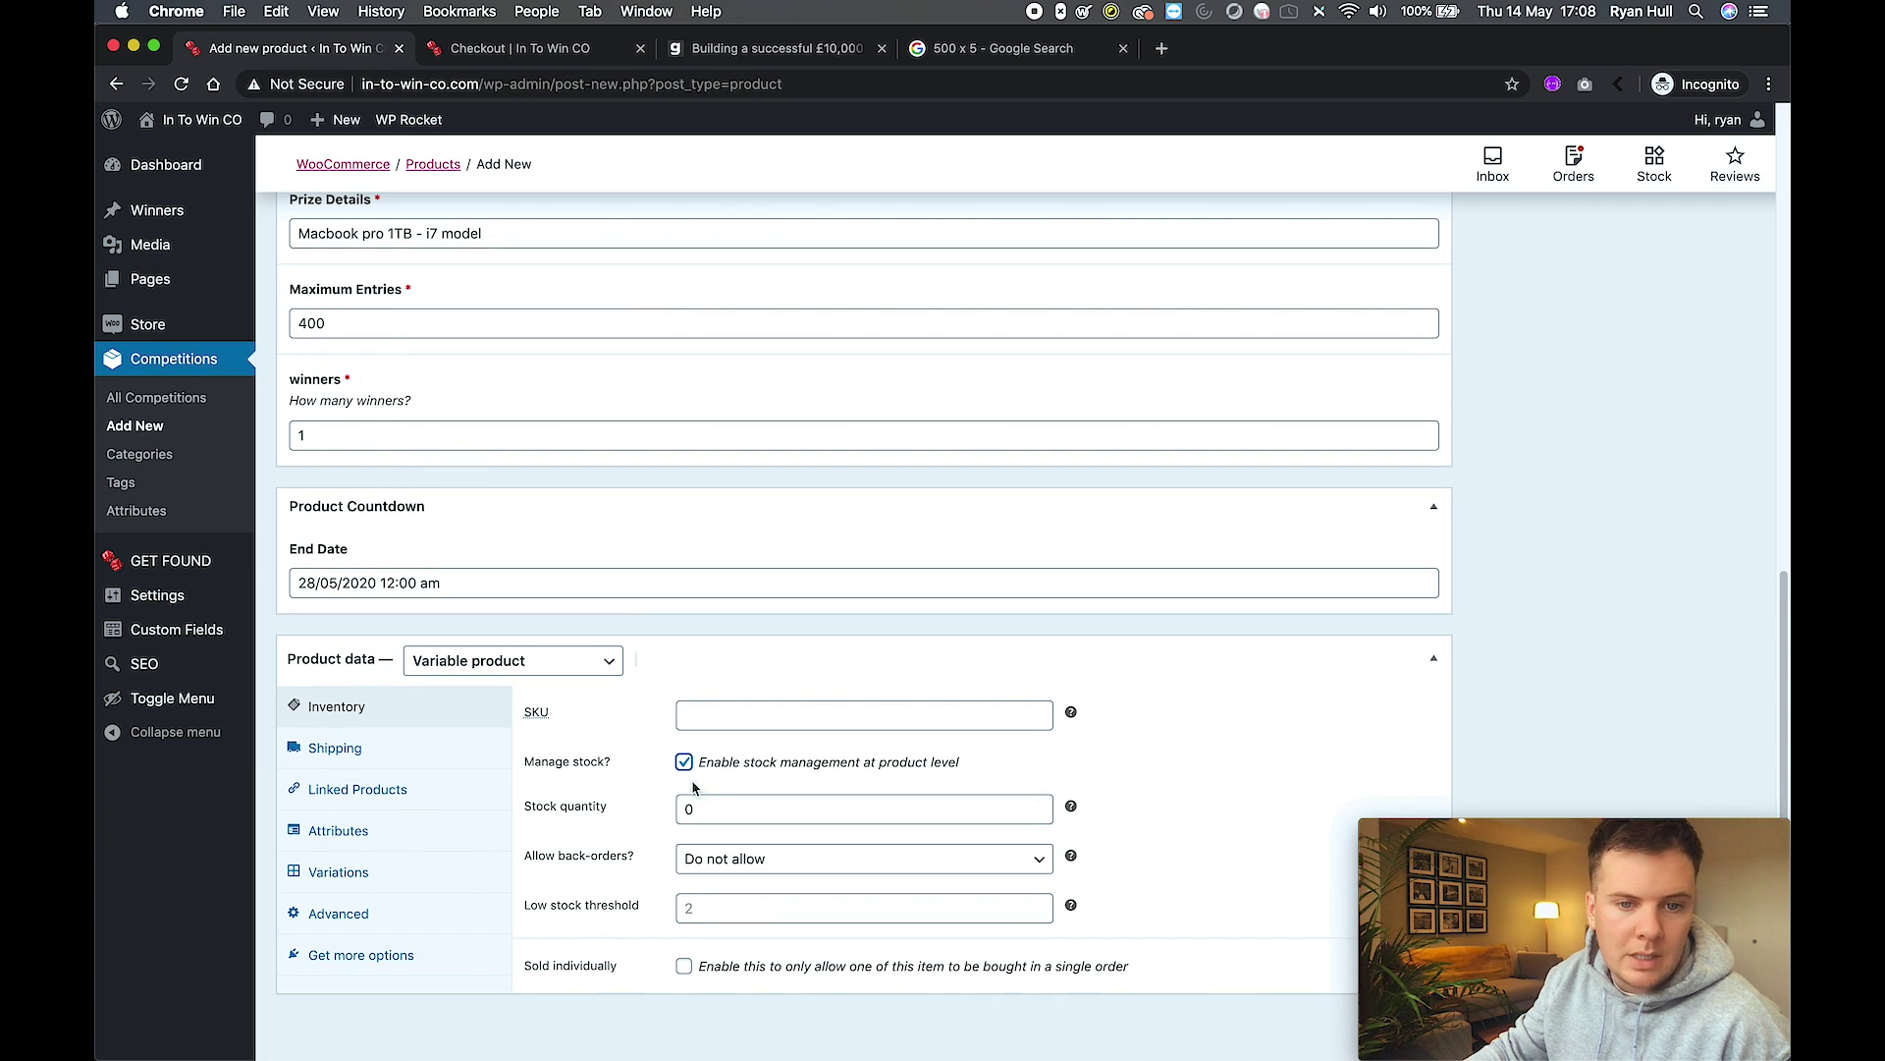
{"action": "double_click", "coordinate": [700, 812]}
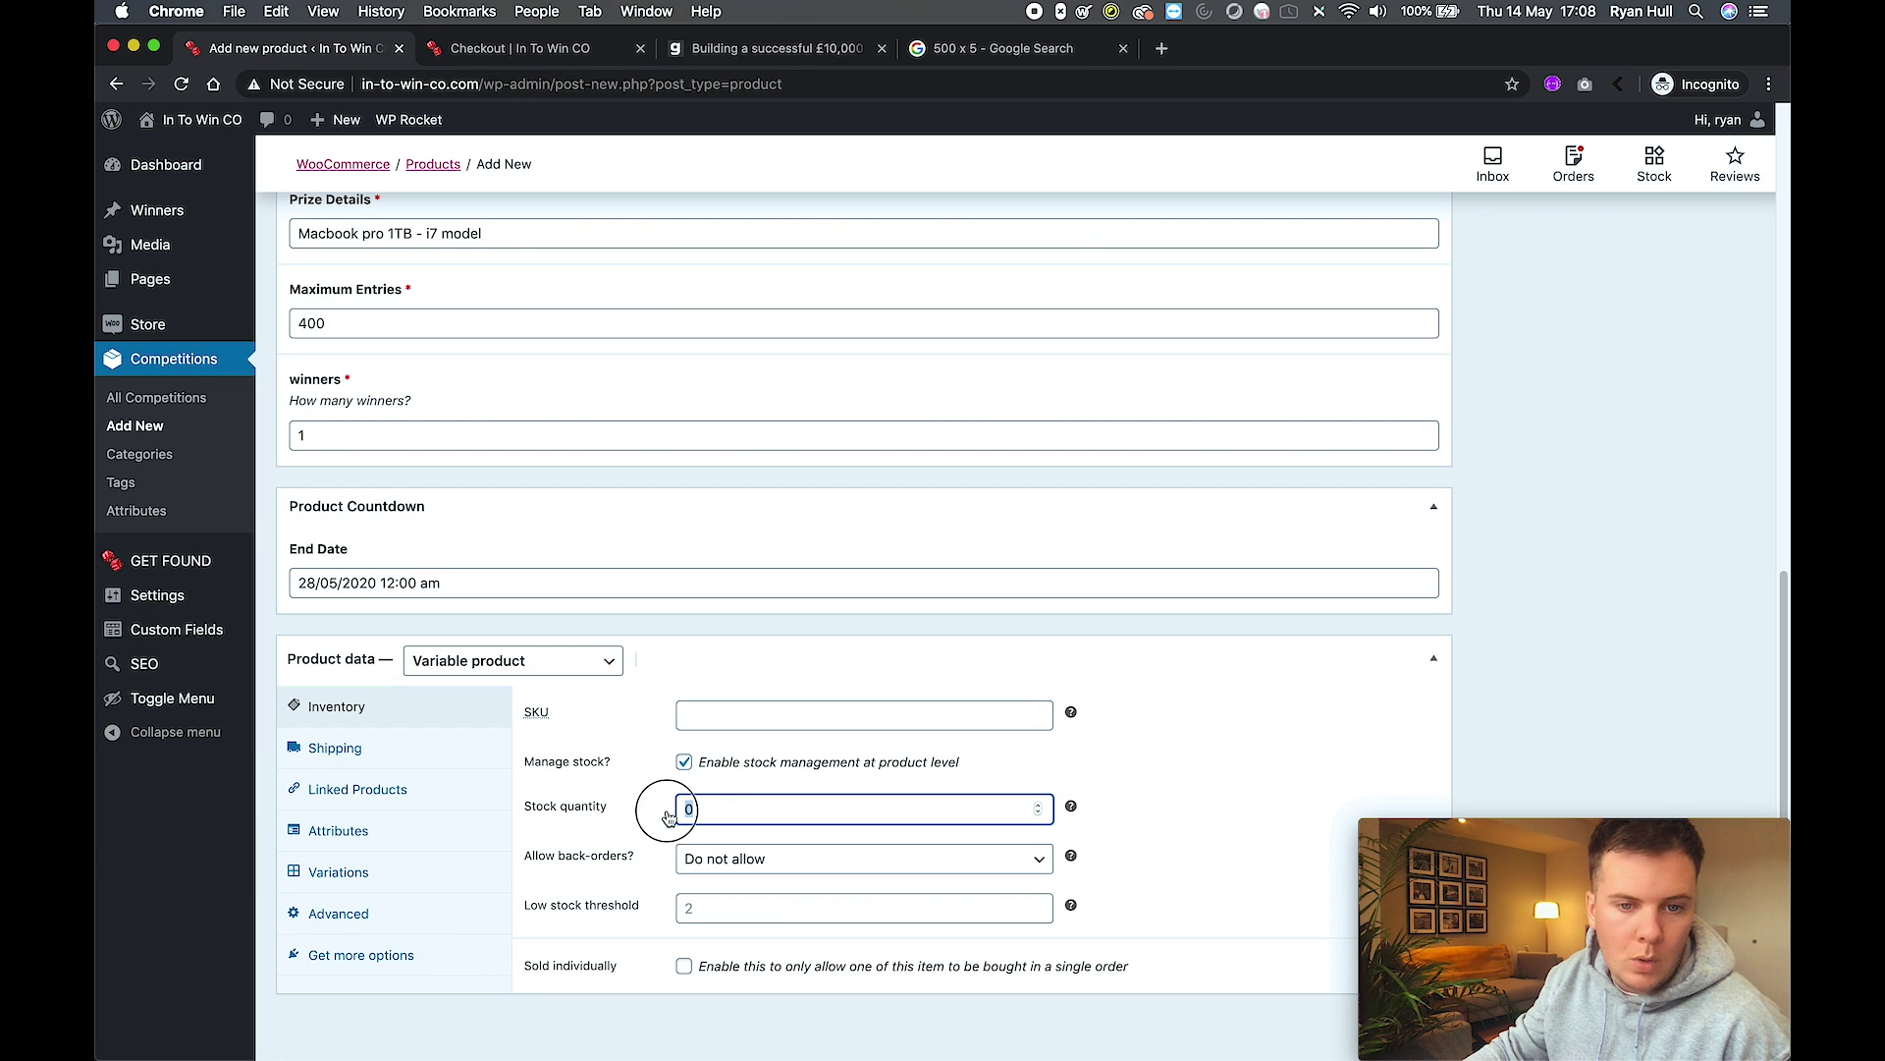
{"action": "type", "text": "400"}
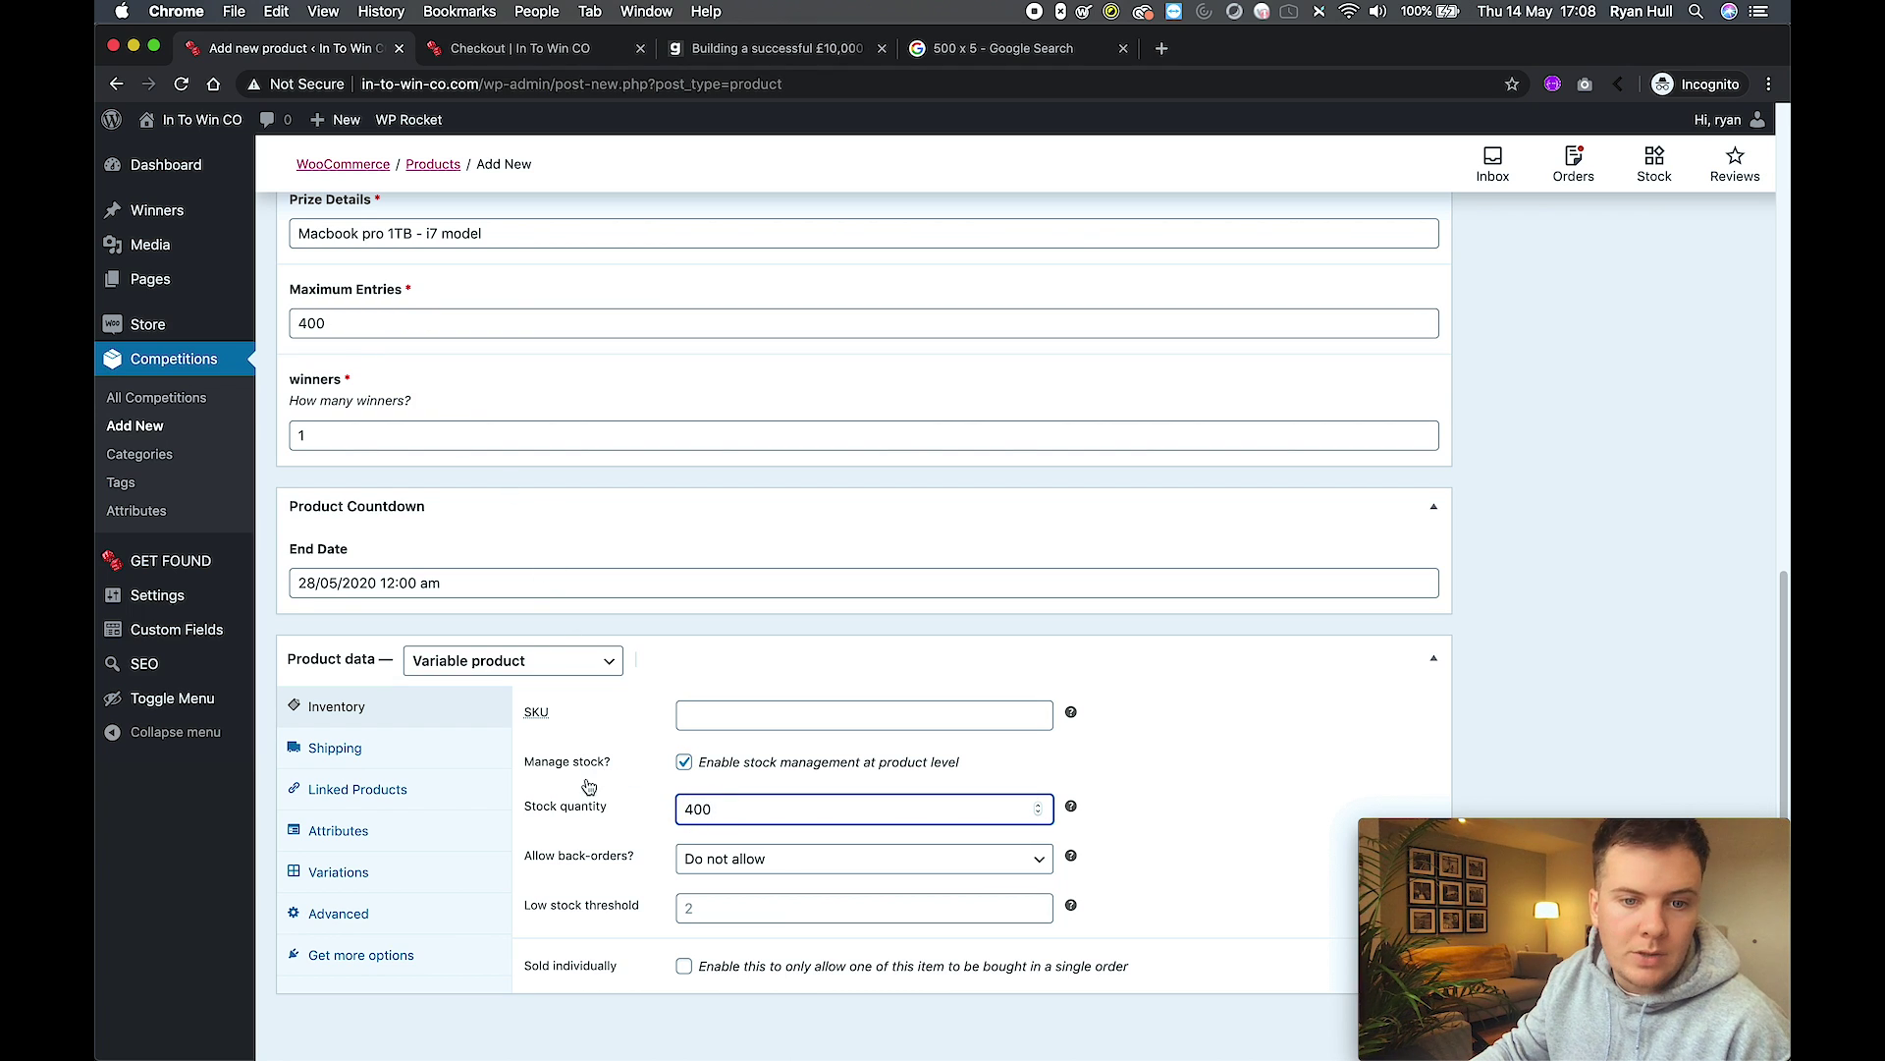
{"action": "left_click", "coordinate": [1179, 807]}
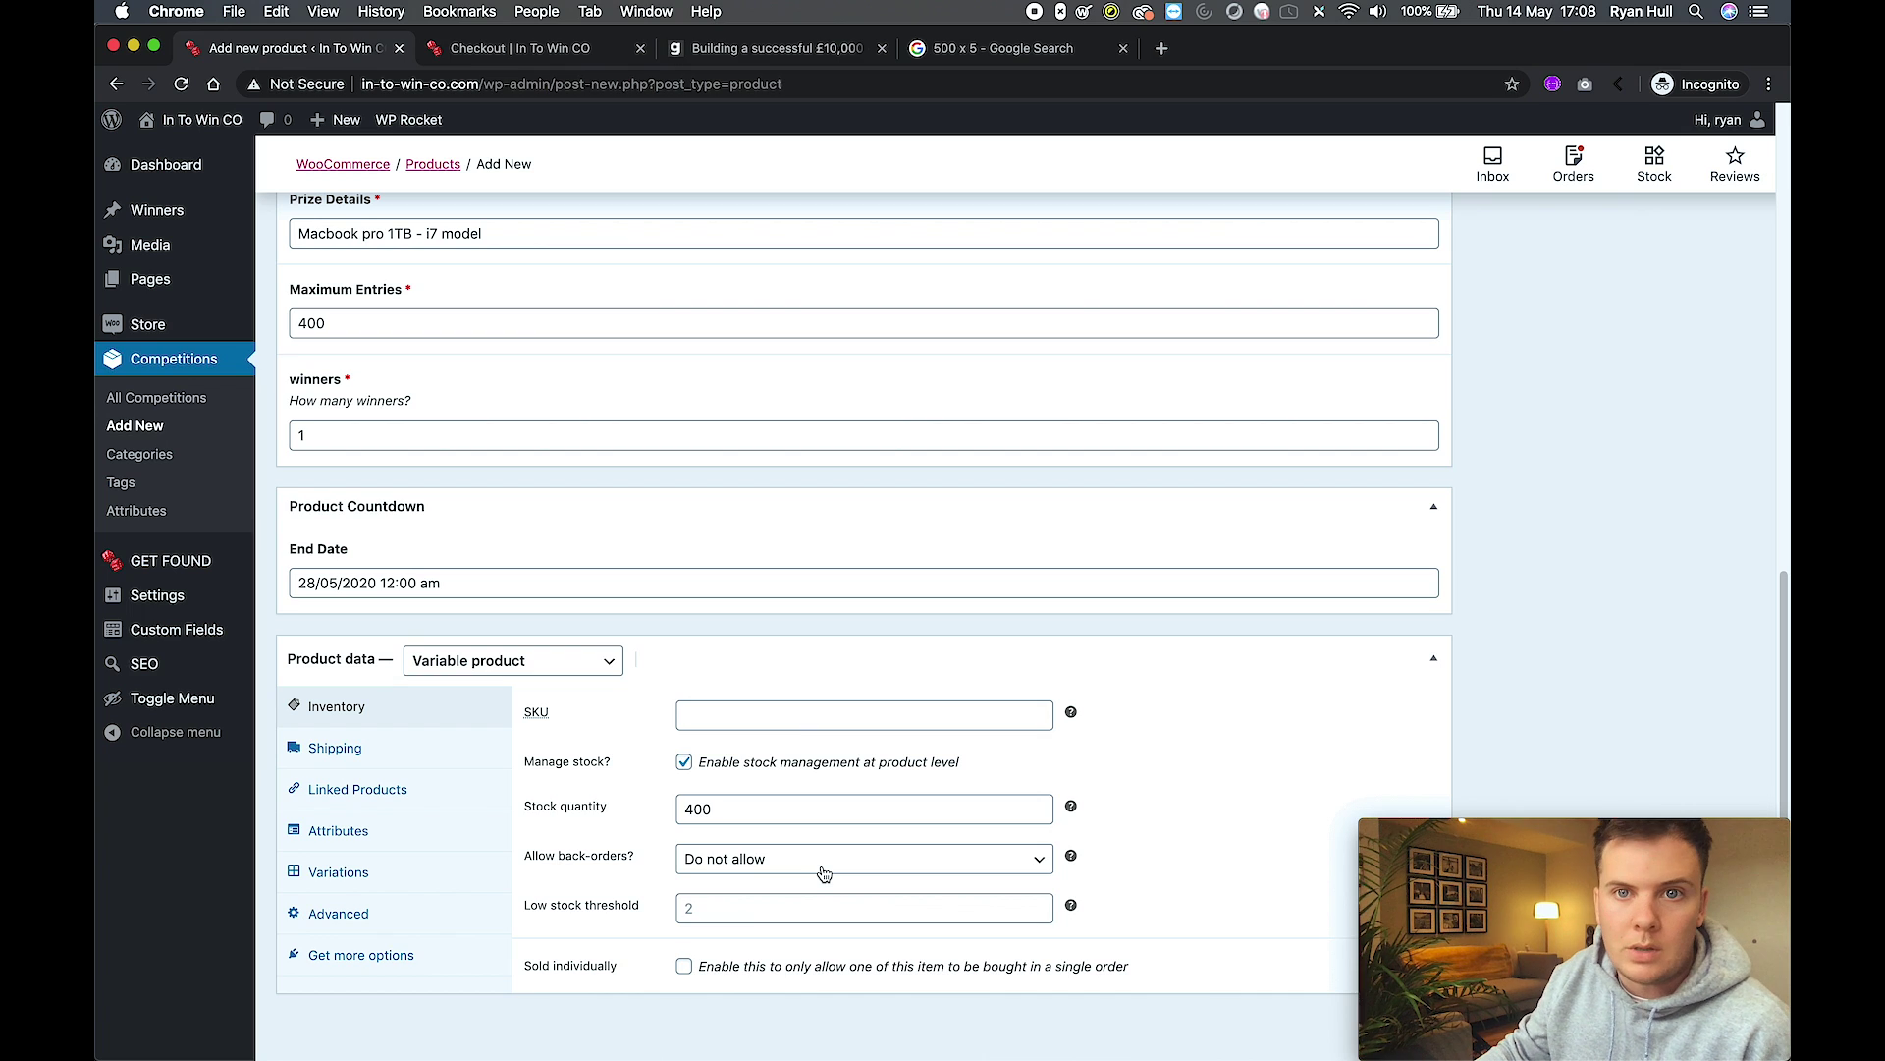
{"action": "mouse_move", "coordinate": [863, 907]}
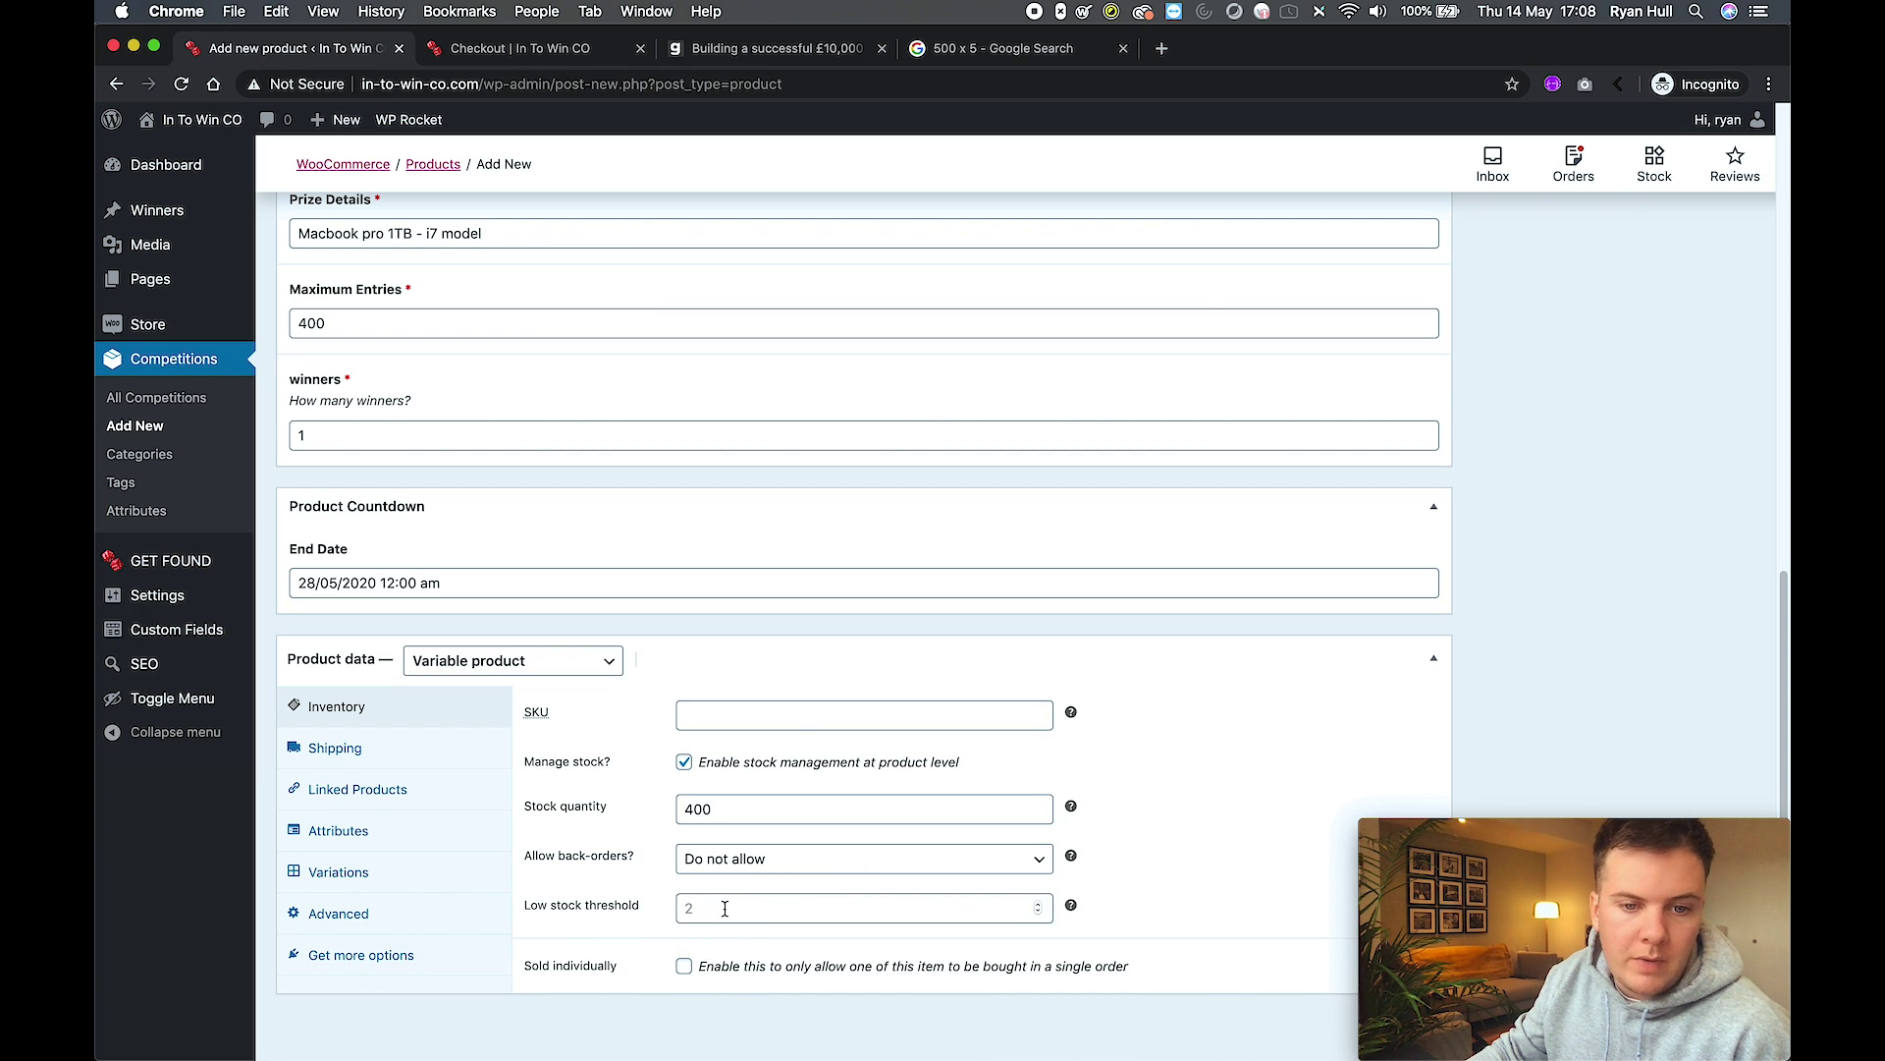
{"action": "left_click", "coordinate": [724, 907]}
{"action": "type", "text": "50"}
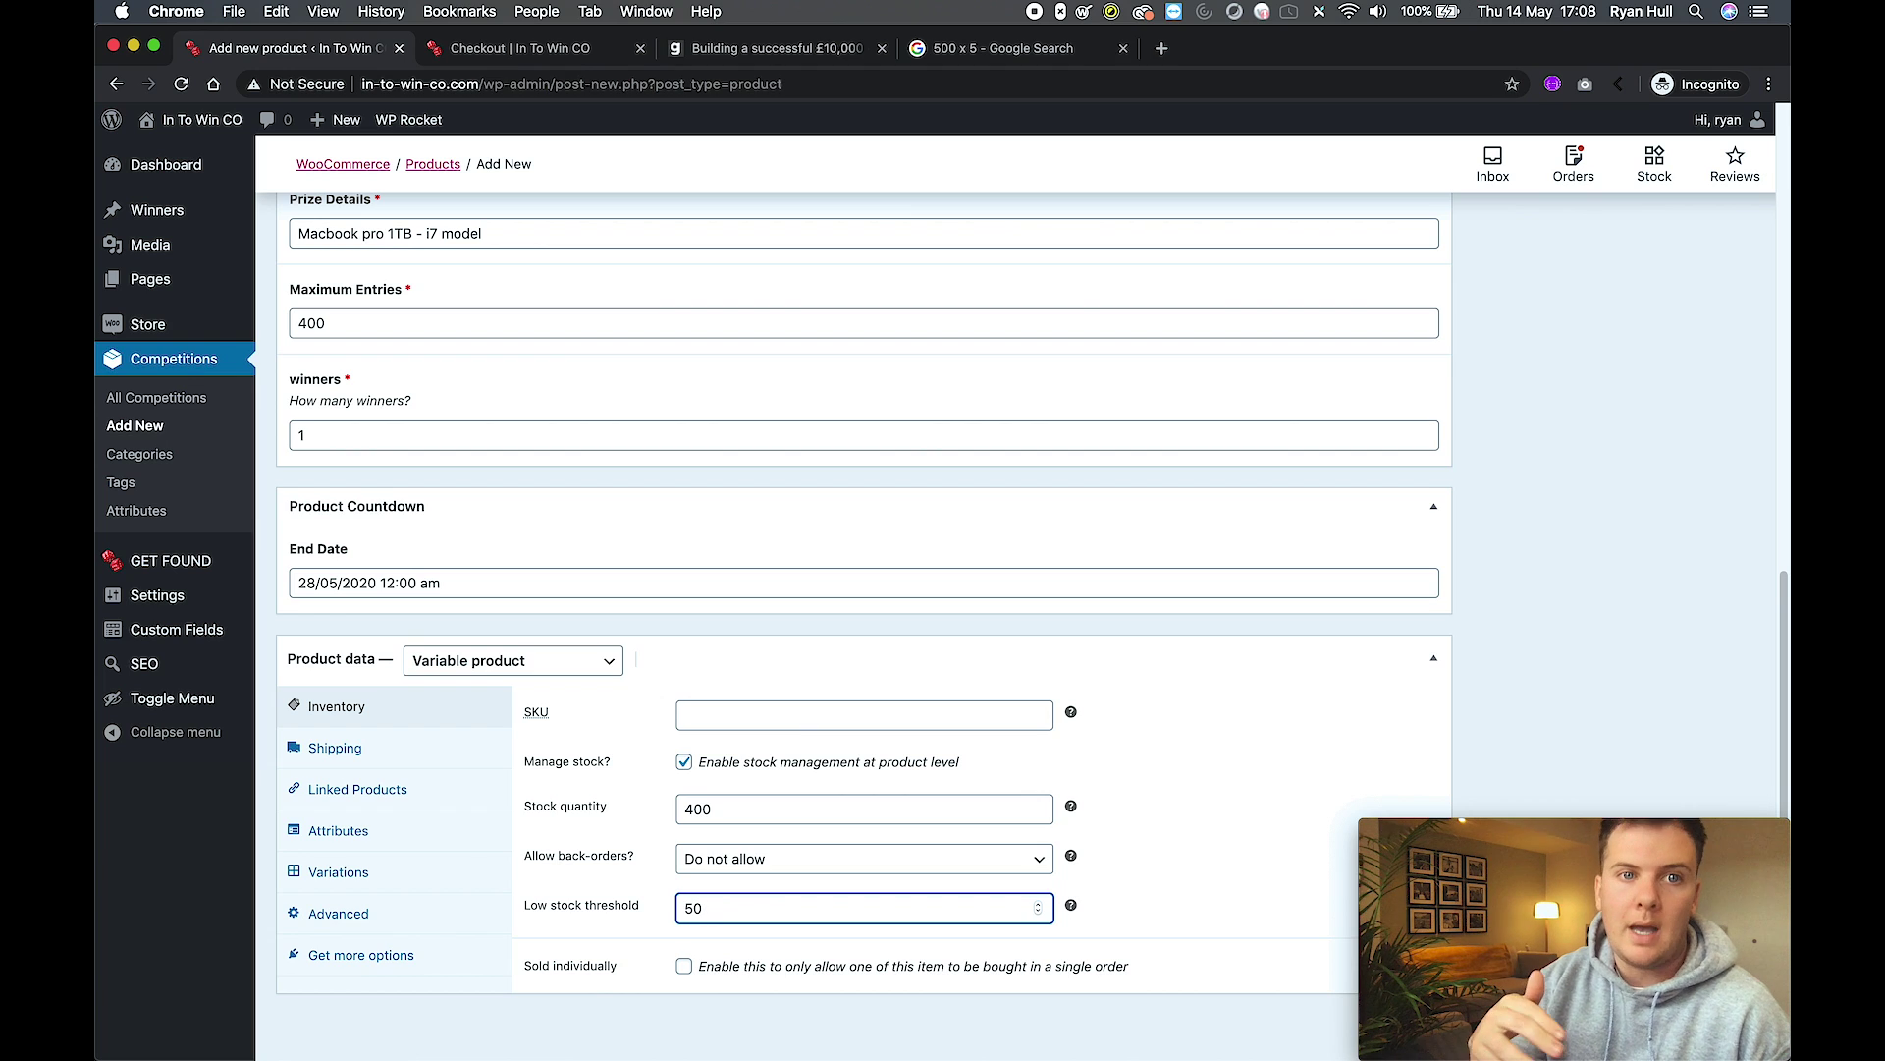
{"action": "left_click", "coordinate": [1145, 860]}
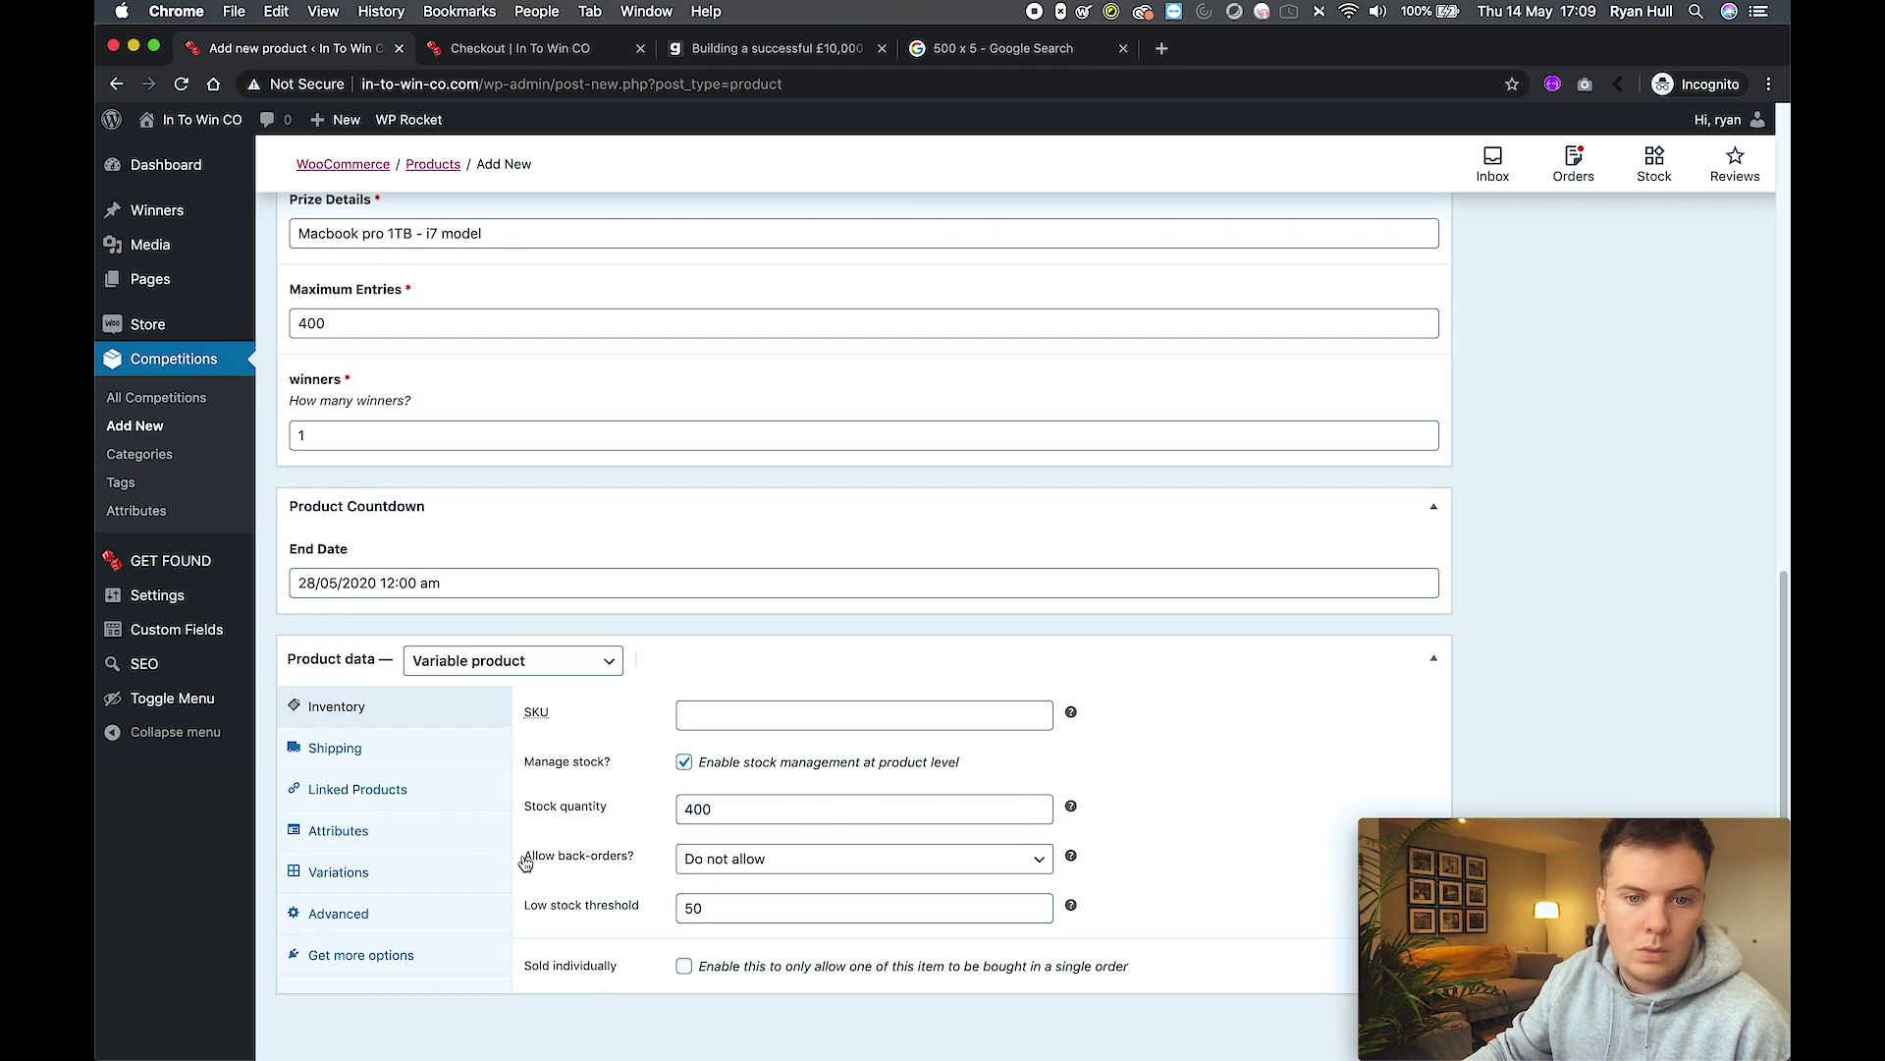
{"action": "left_click", "coordinate": [395, 758]}
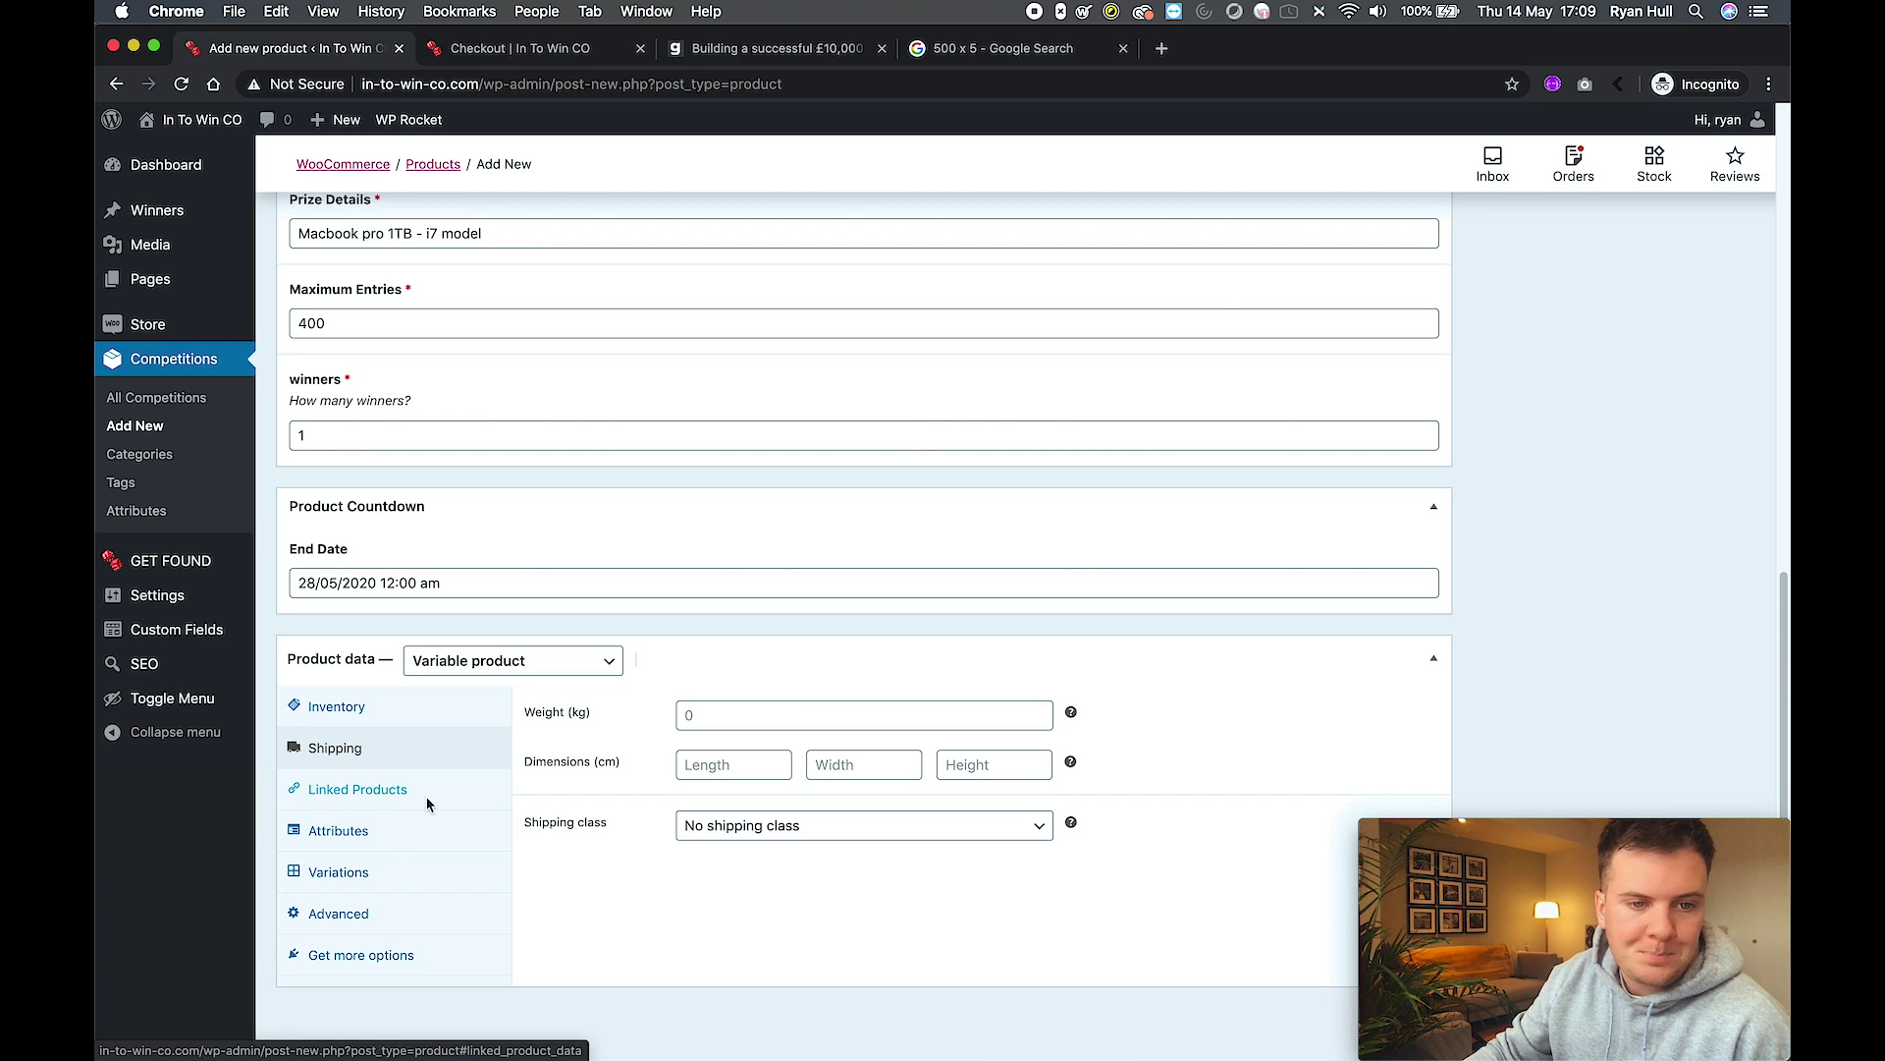
{"action": "left_click", "coordinate": [406, 836]}
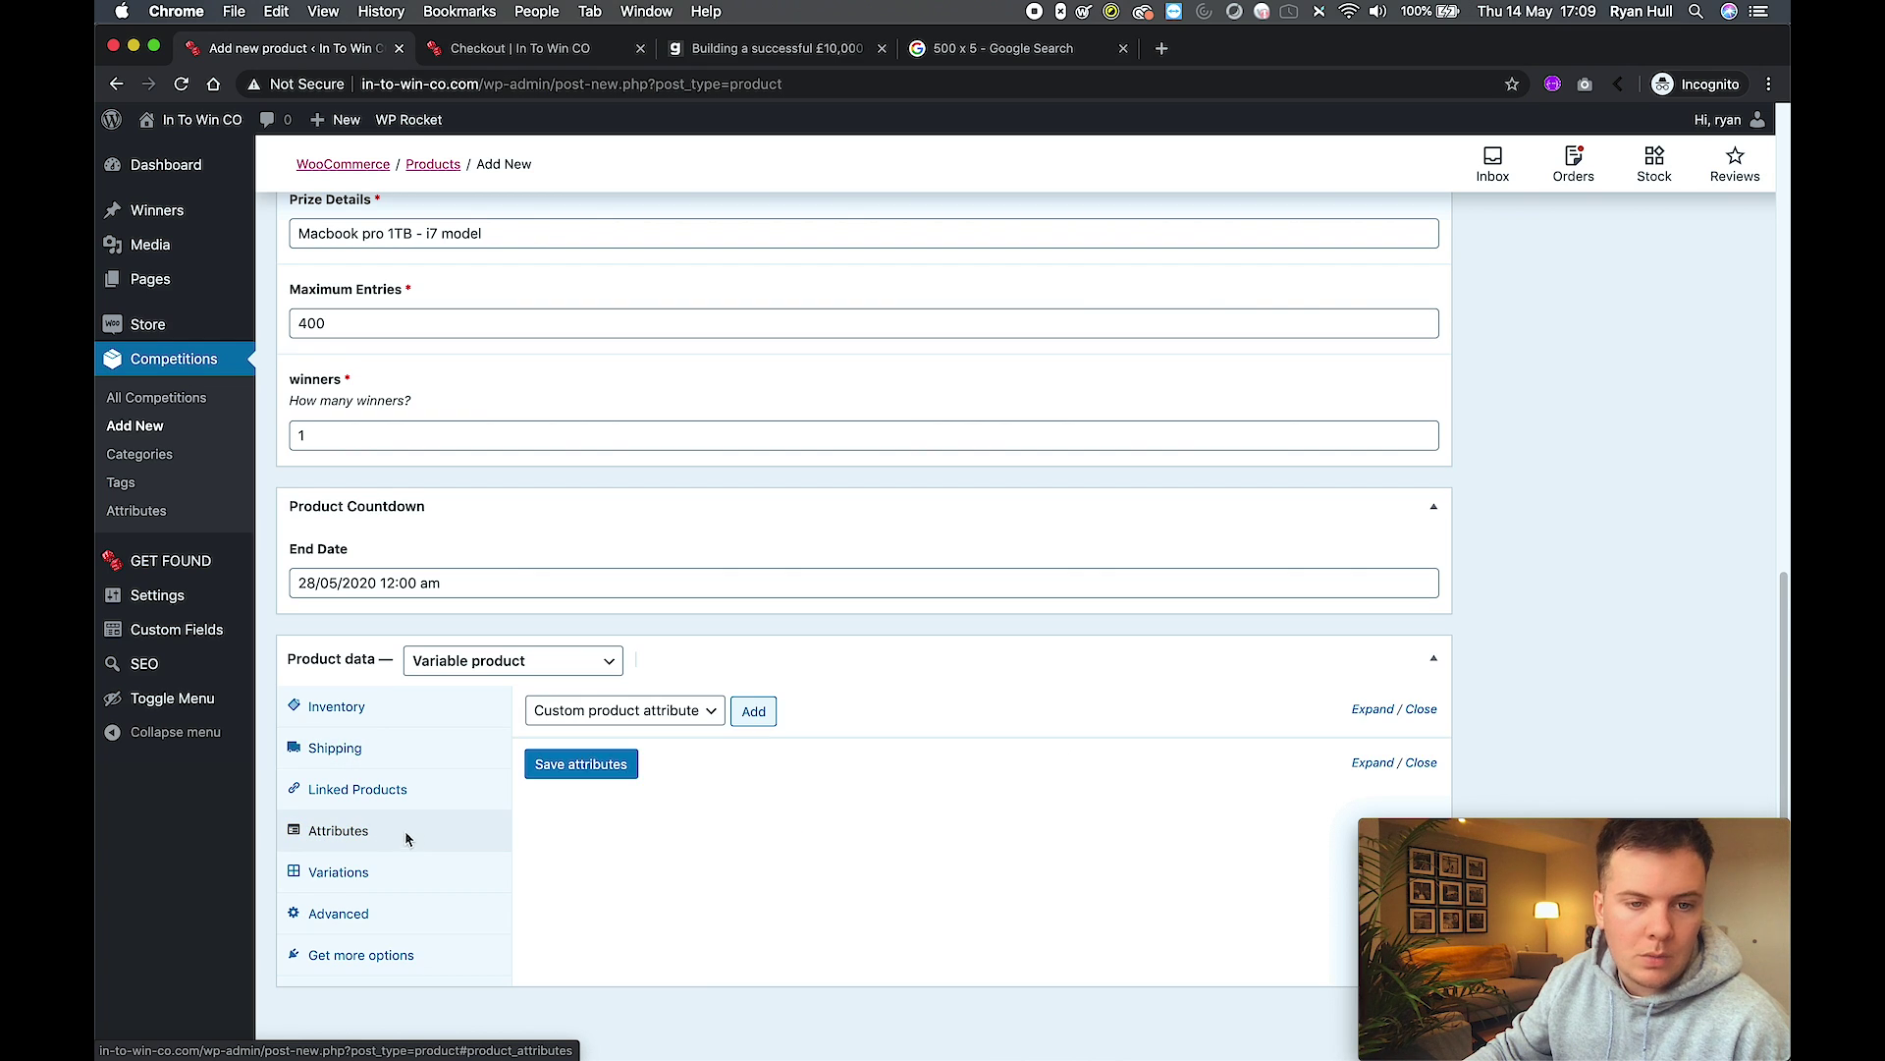
Add a custom attribute named 'Who builds the MacBook Pro', marked Used for variations.
{"action": "left_click", "coordinate": [686, 719]}
{"action": "left_click", "coordinate": [753, 713]}
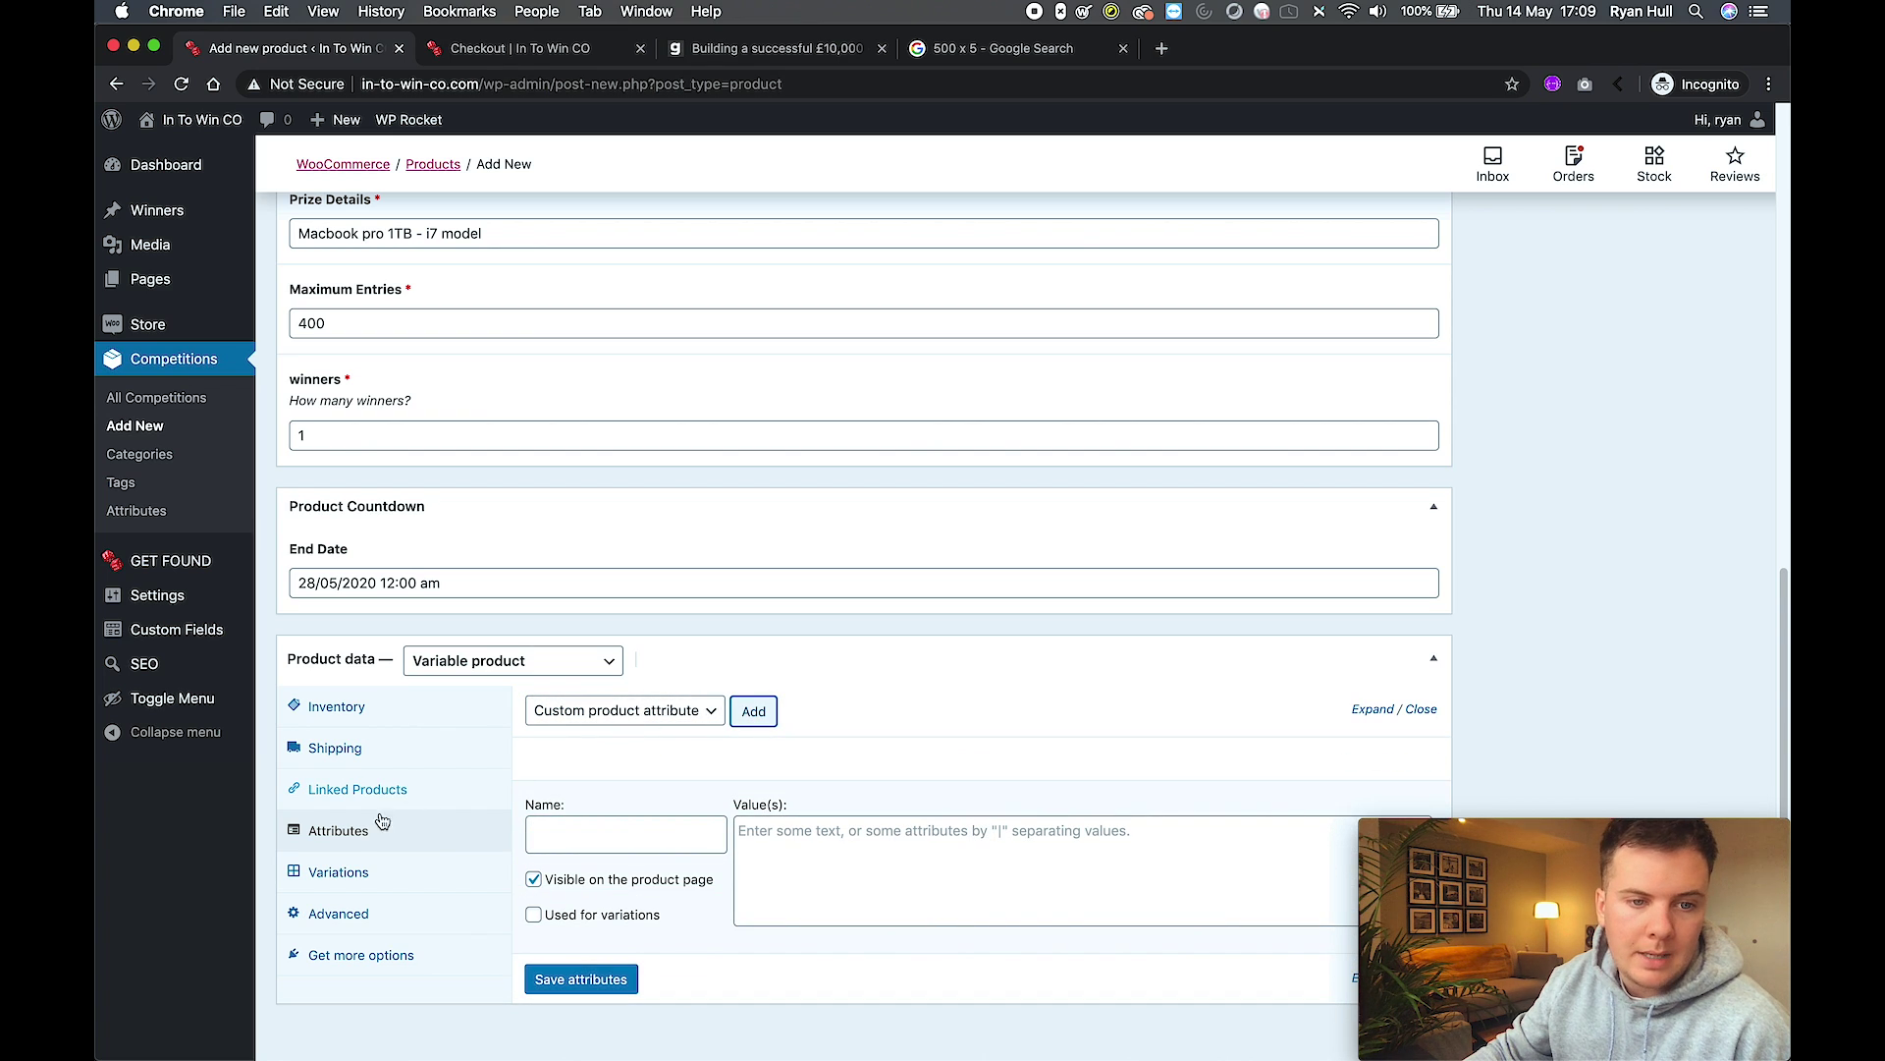
{"action": "left_click", "coordinate": [585, 838]}
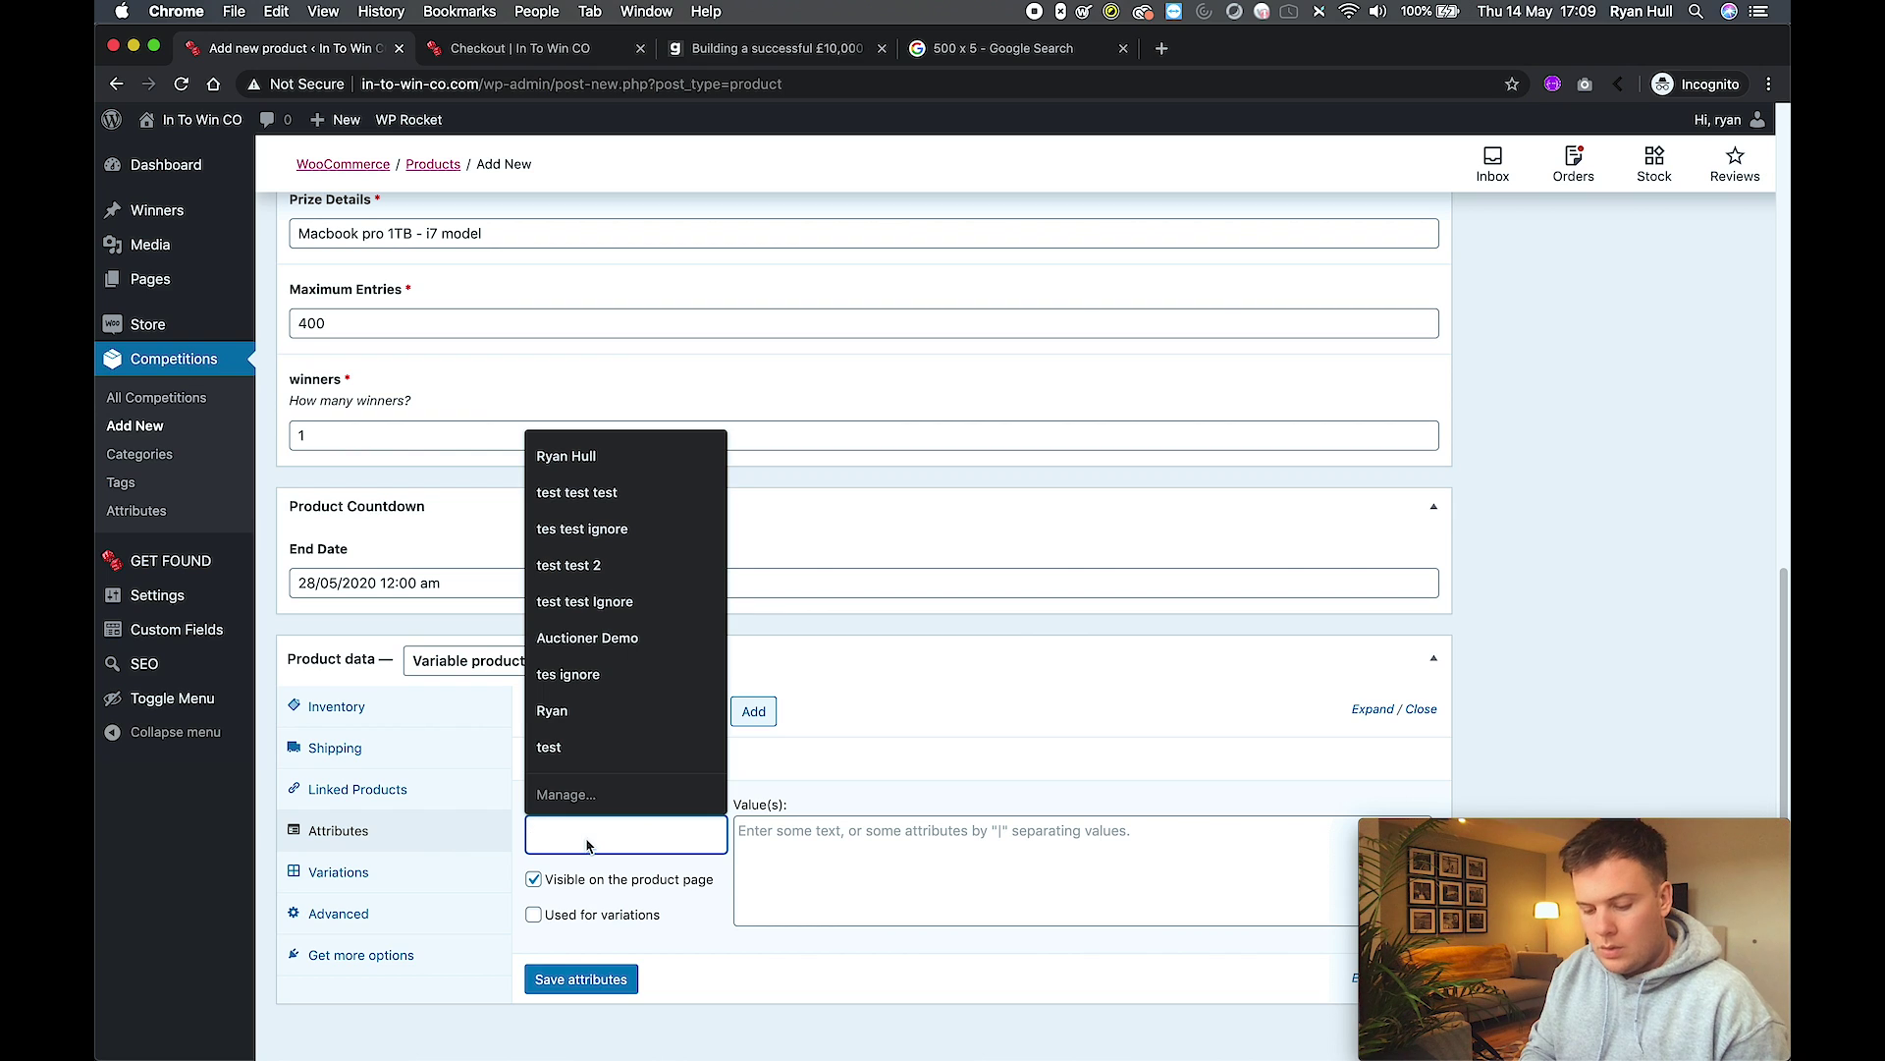
{"action": "type", "text": "Who"}
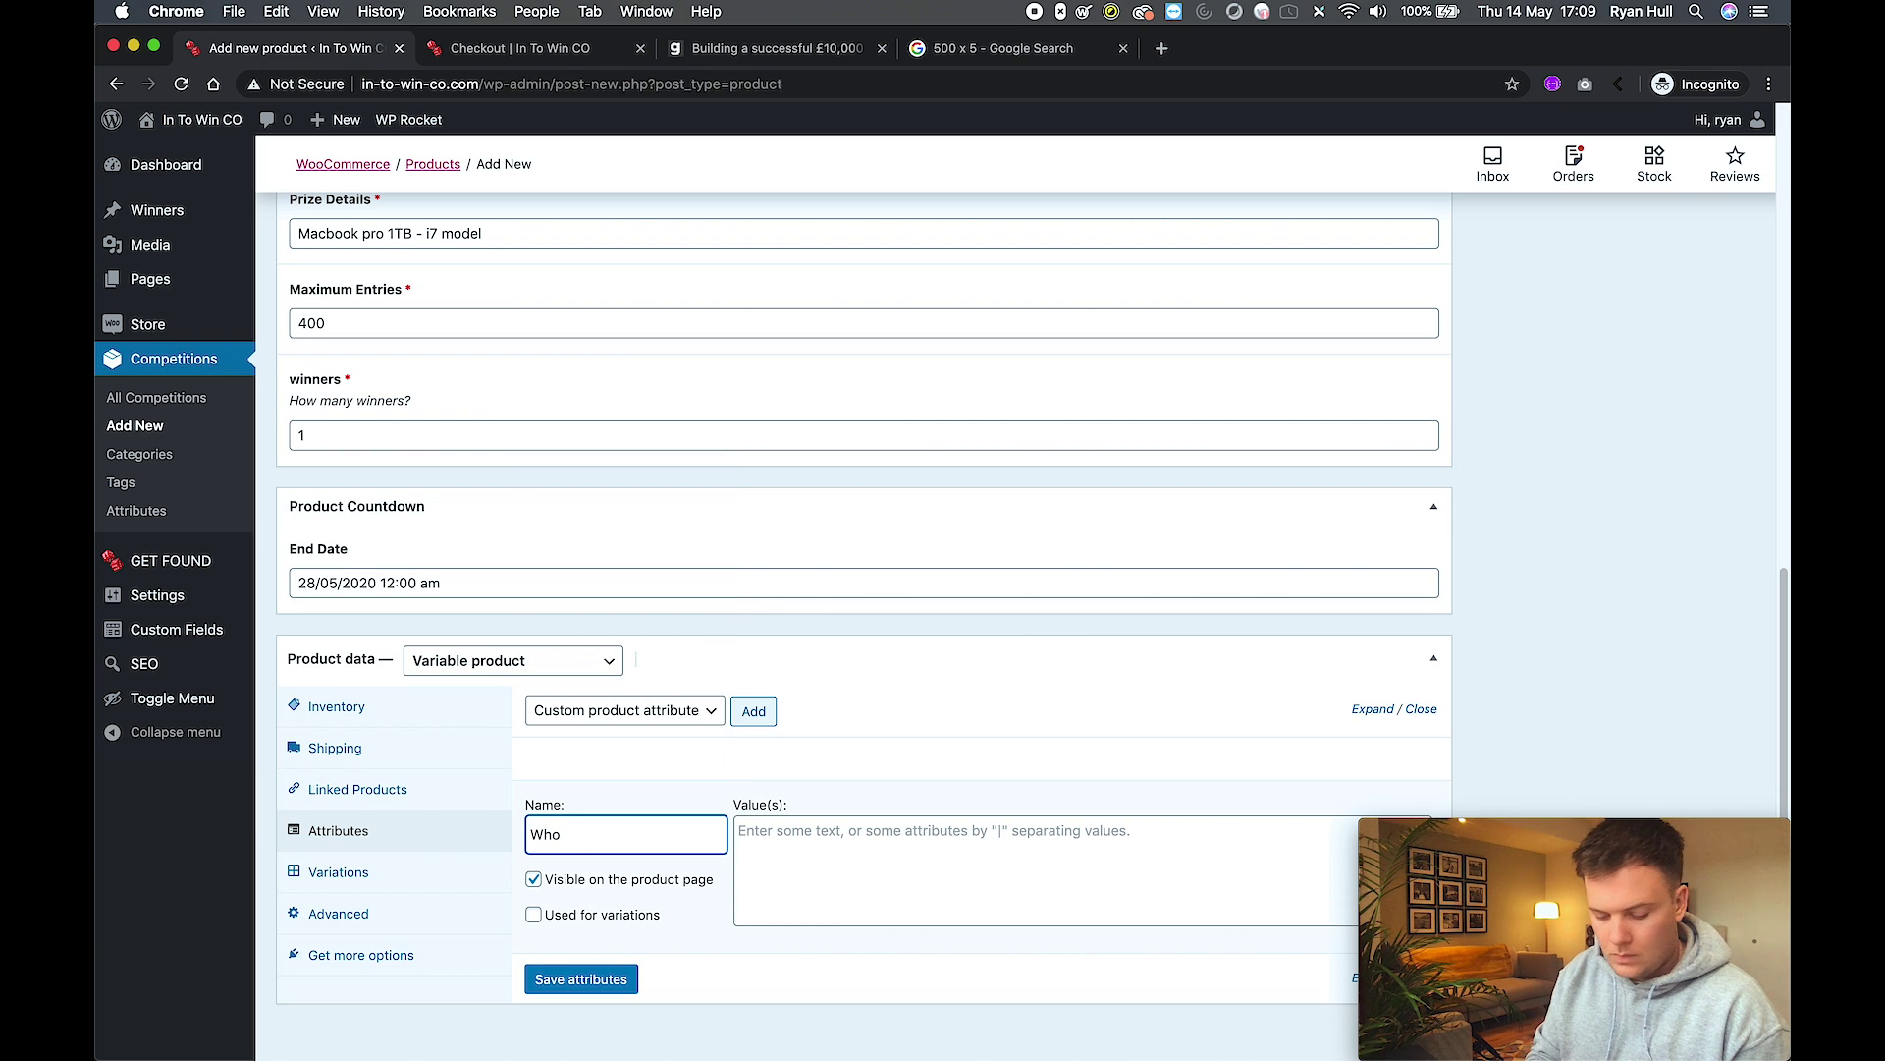
{"action": "type", "text": "e MacBook Pro"}
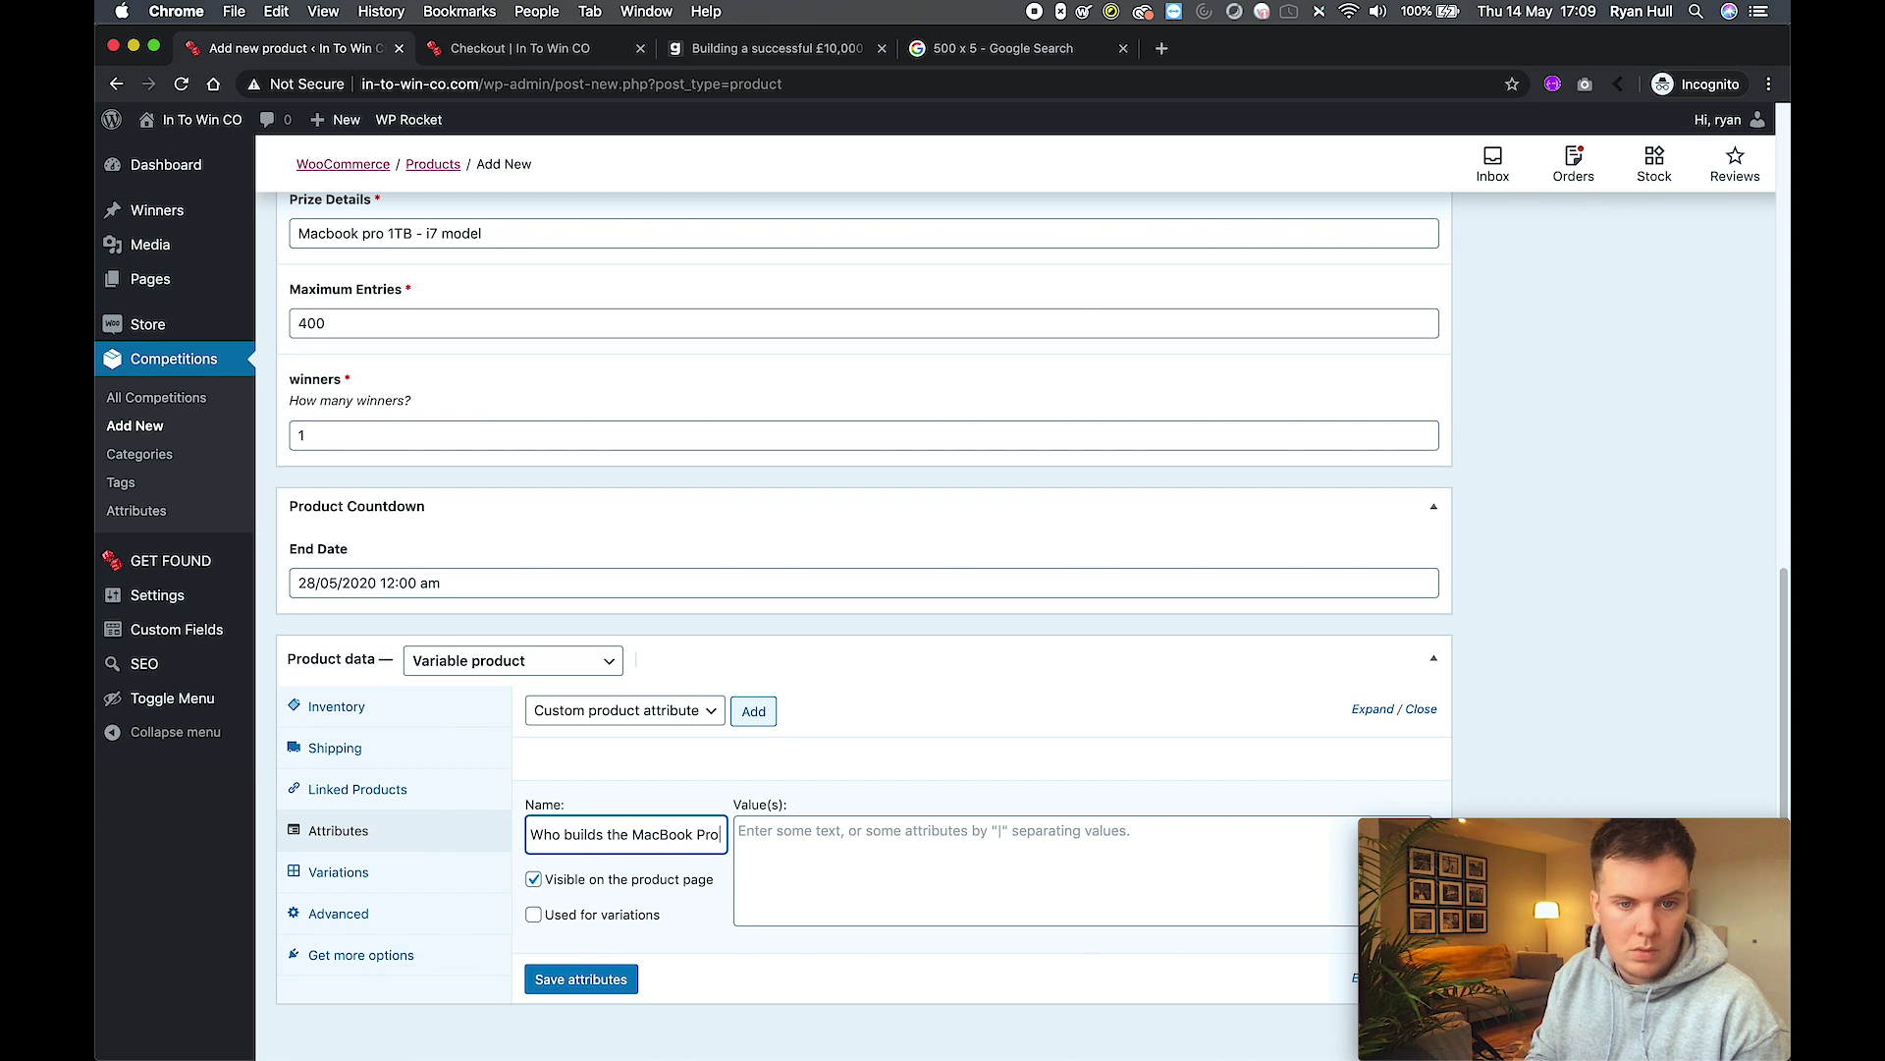
{"action": "left_click", "coordinate": [535, 916]}
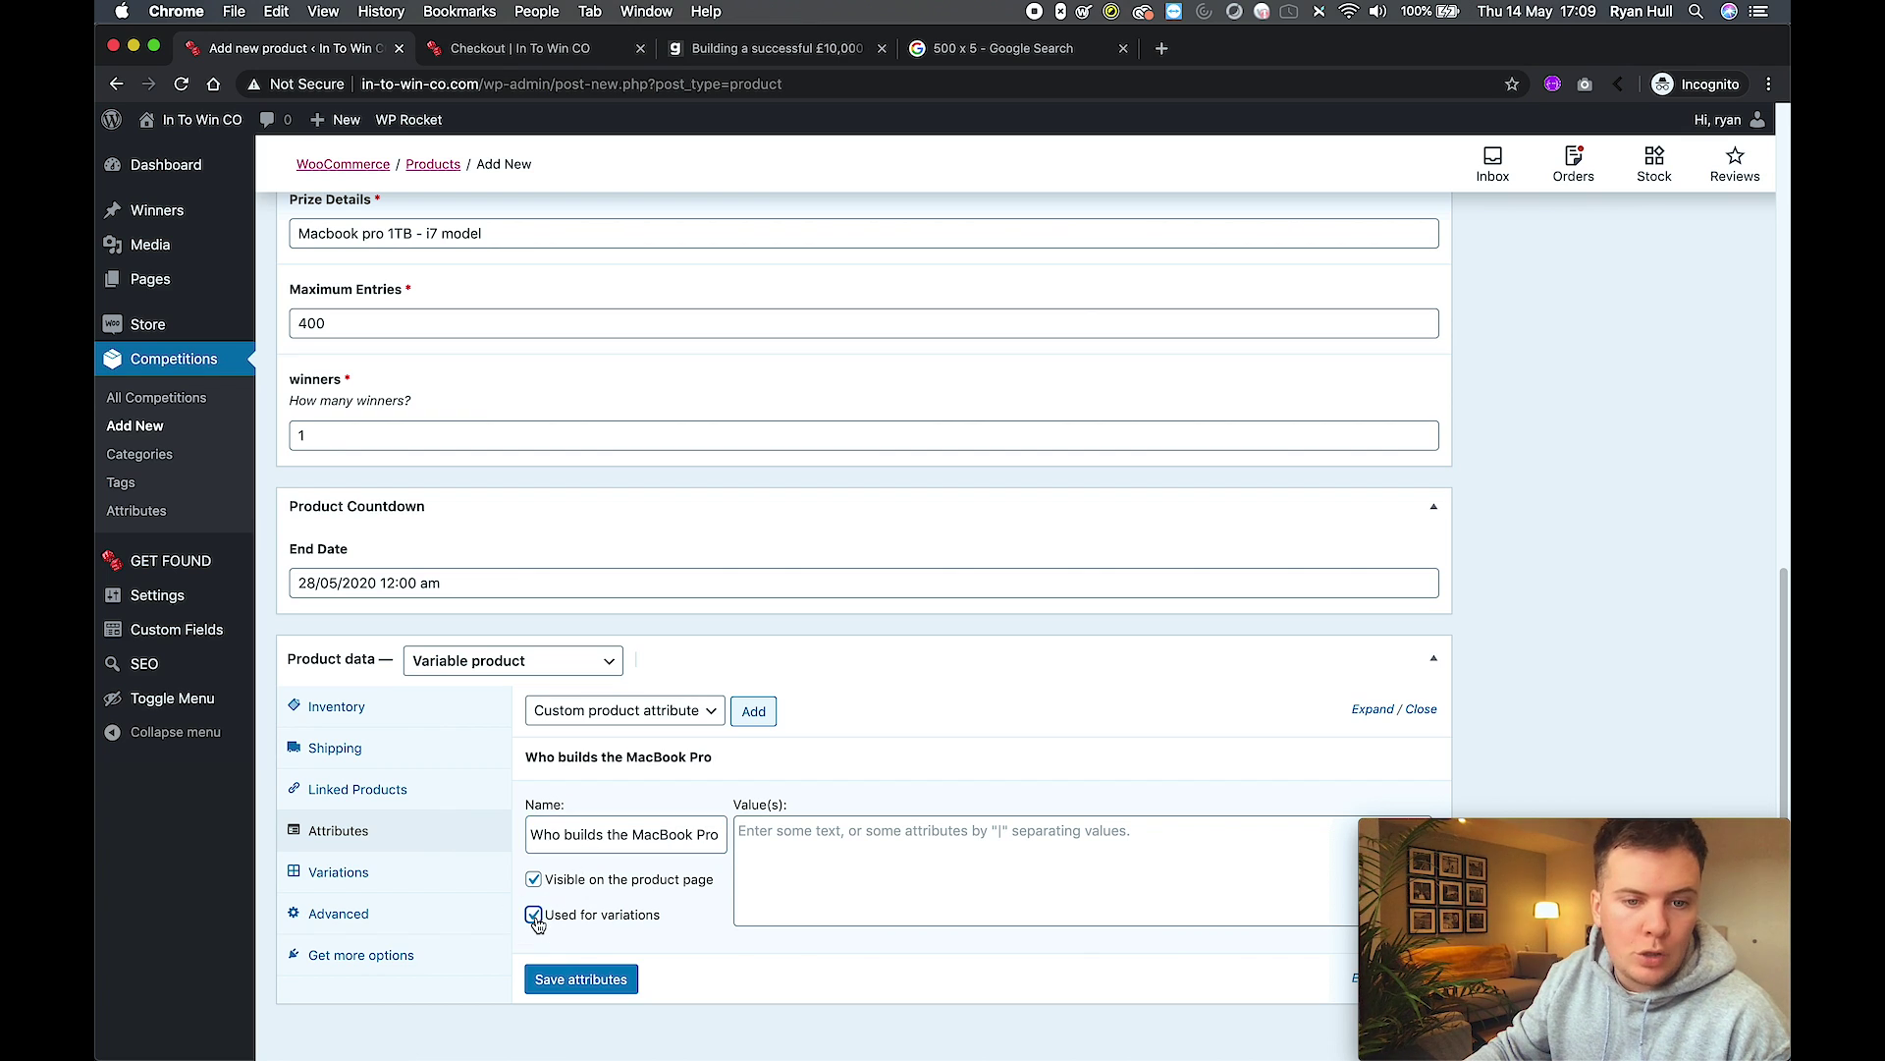
Enter the values 'Apple | Dell | Windows' and save the attributes.
{"action": "left_click", "coordinate": [780, 844]}
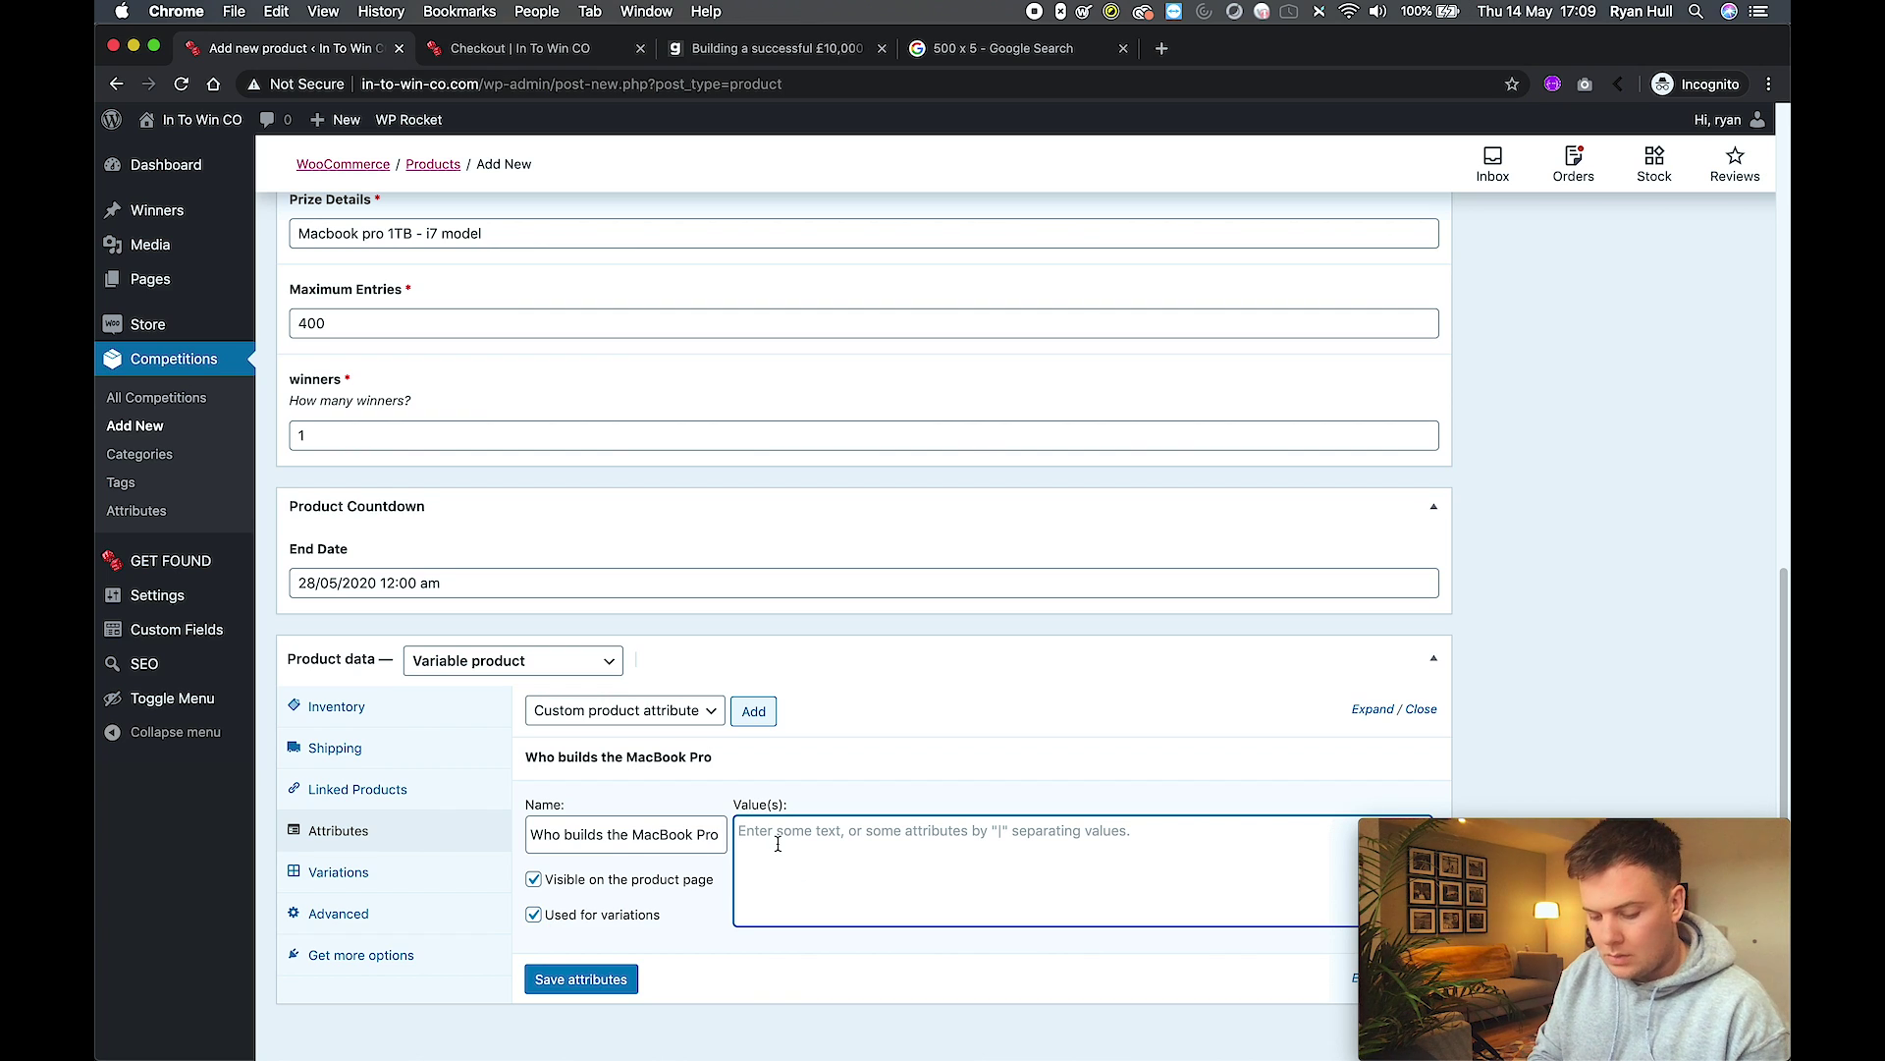
{"action": "type", "text": "Apple | "}
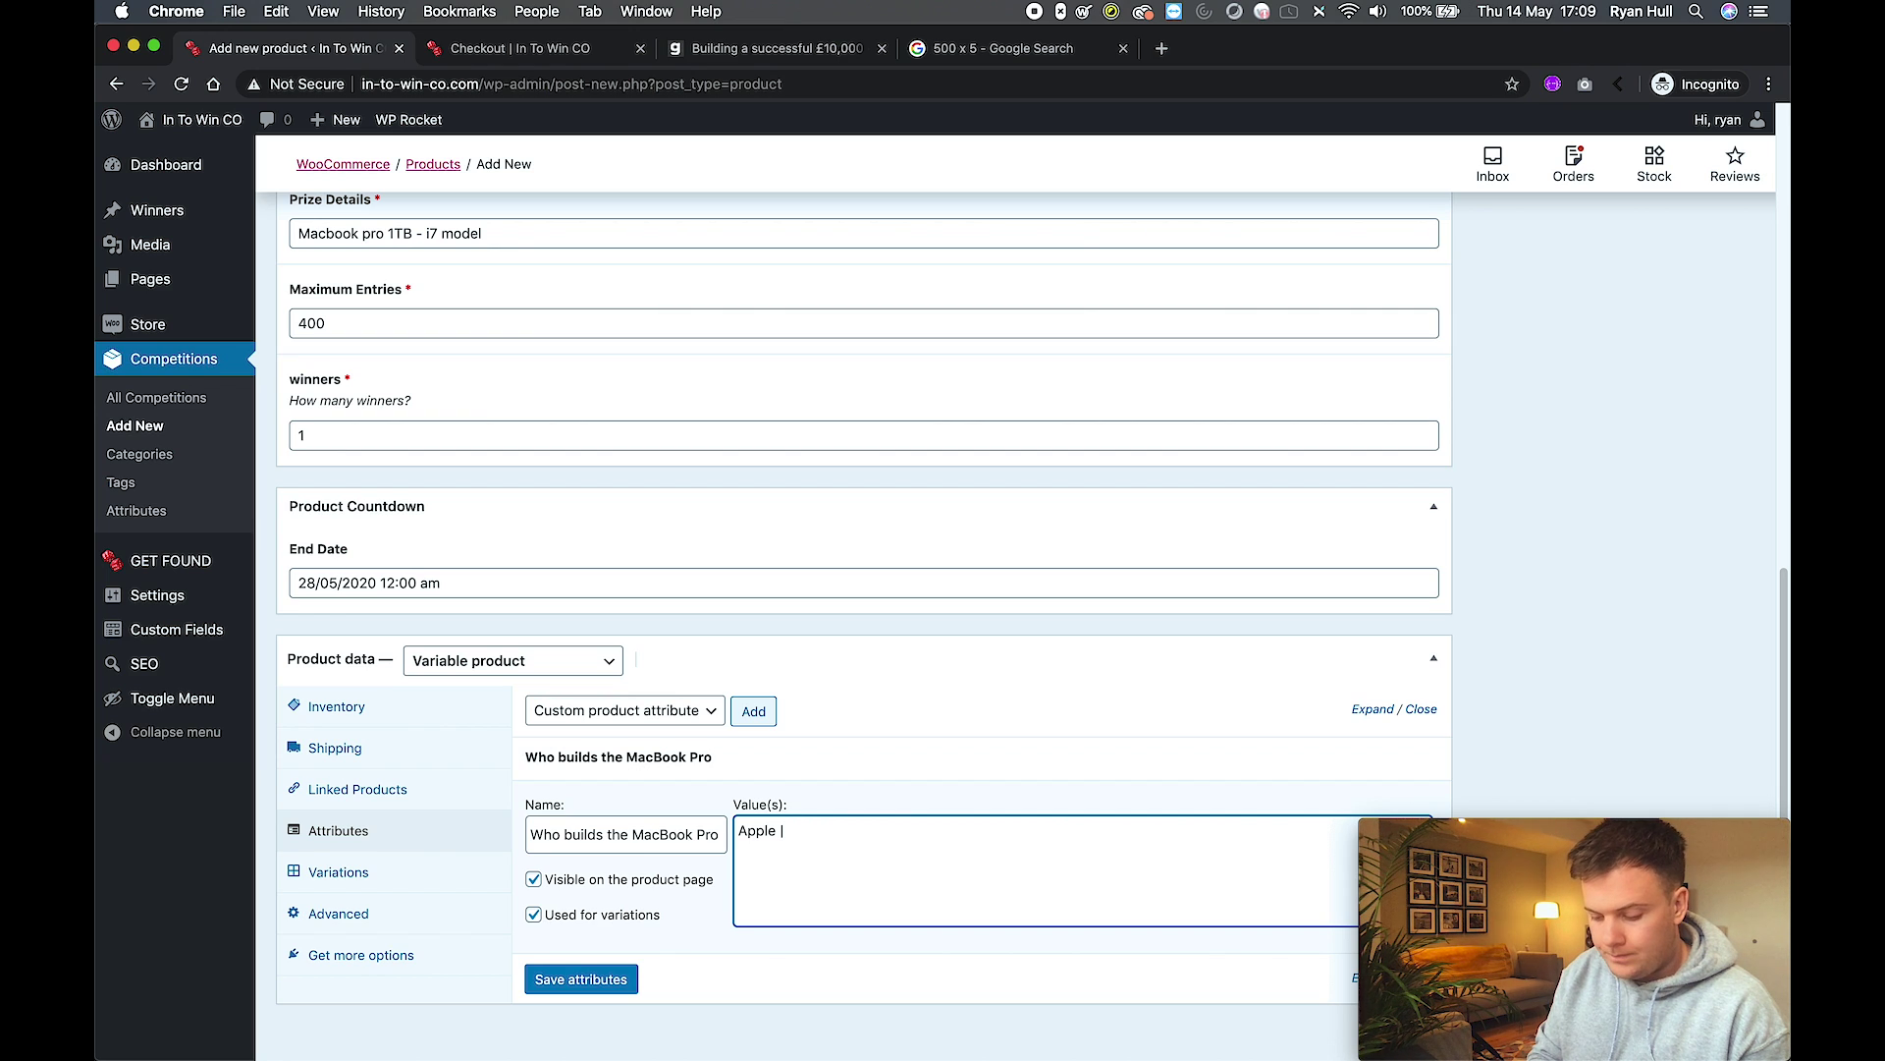
{"action": "type", "text": "Dell | Windows"}
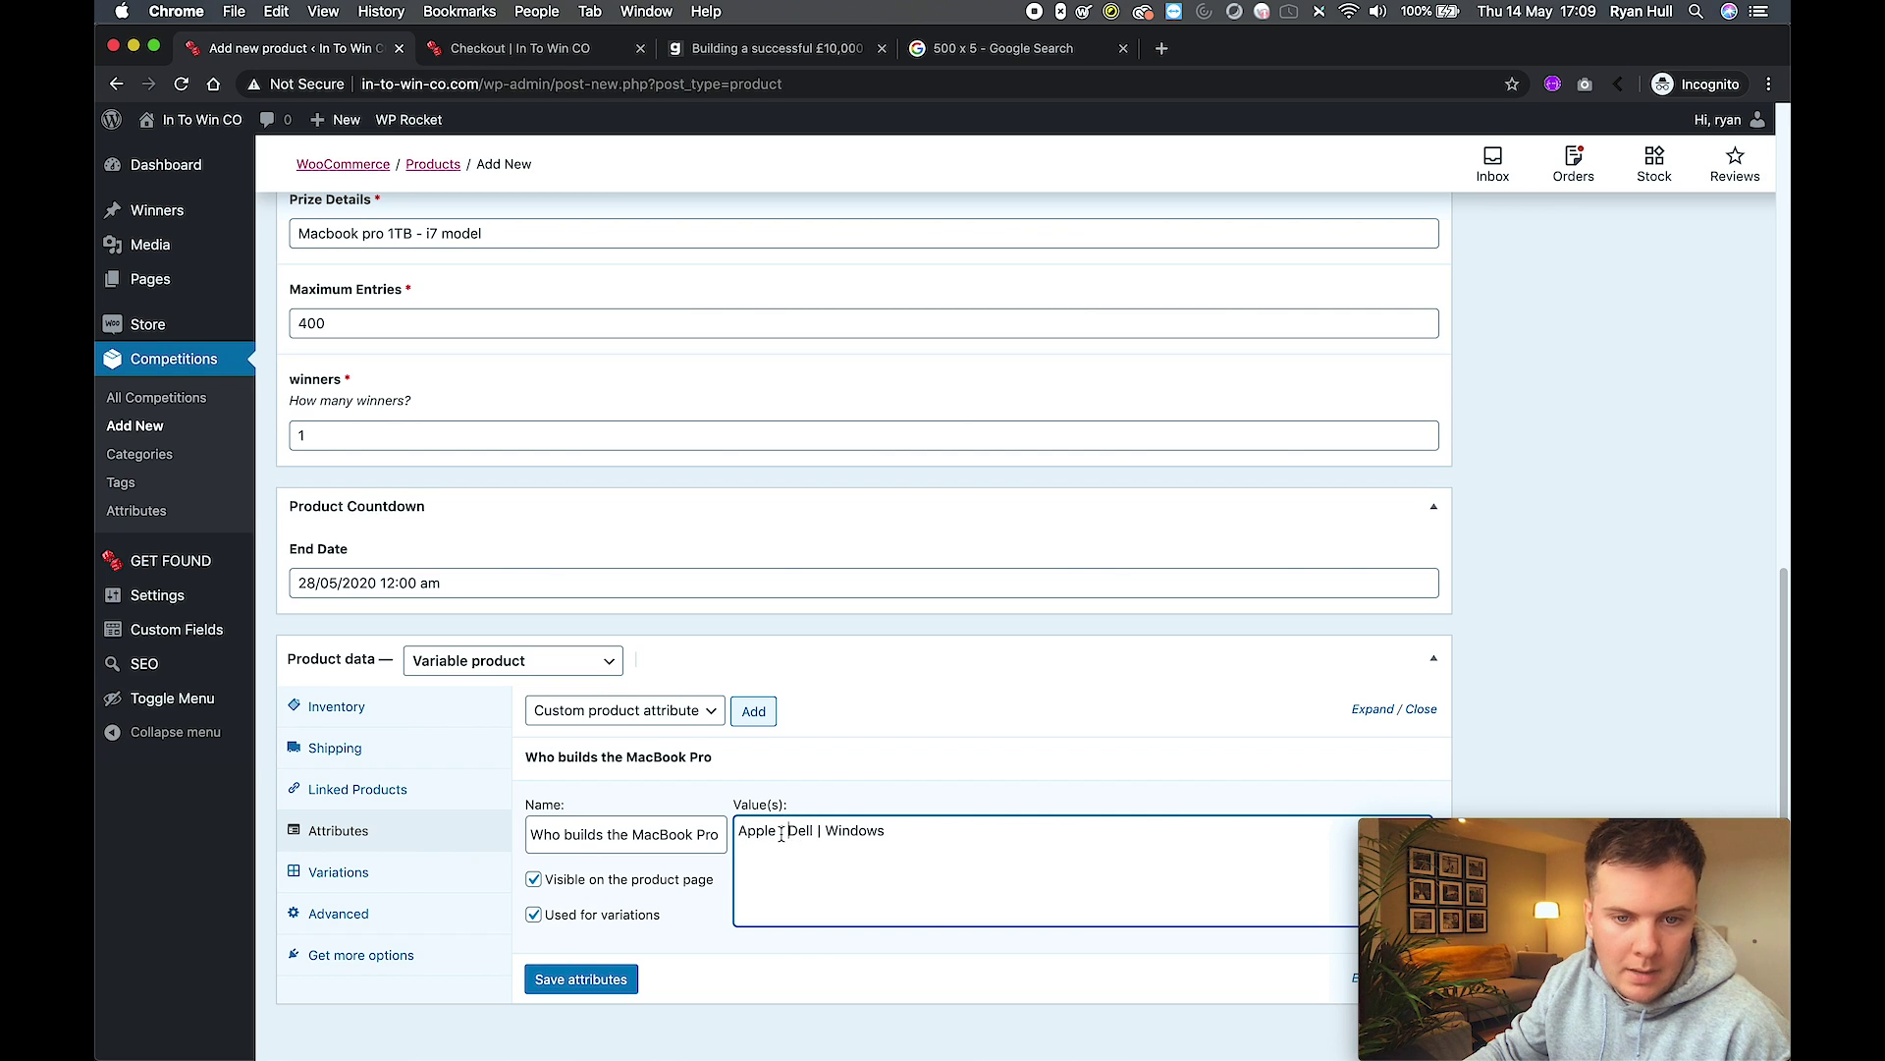
{"action": "left_click", "coordinate": [781, 833]}
{"action": "left_click", "coordinate": [781, 836]}
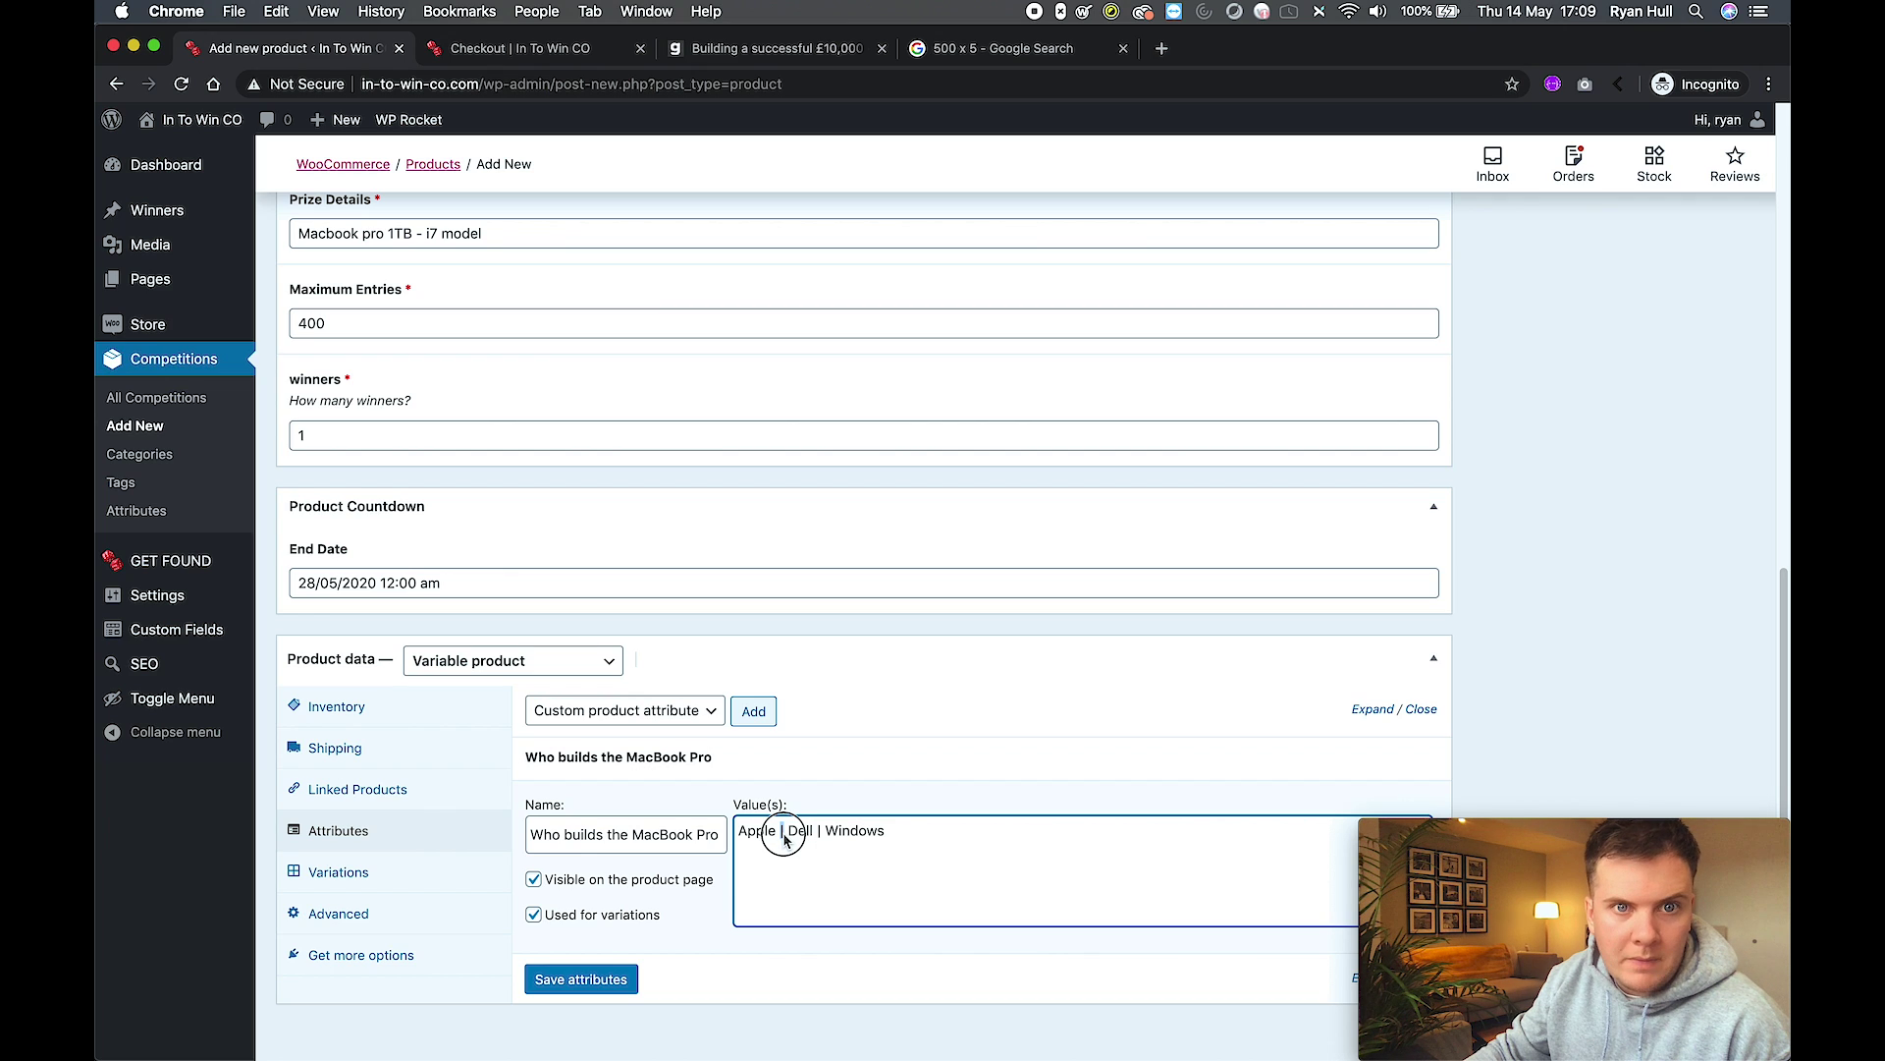
{"action": "left_click", "coordinate": [787, 837]}
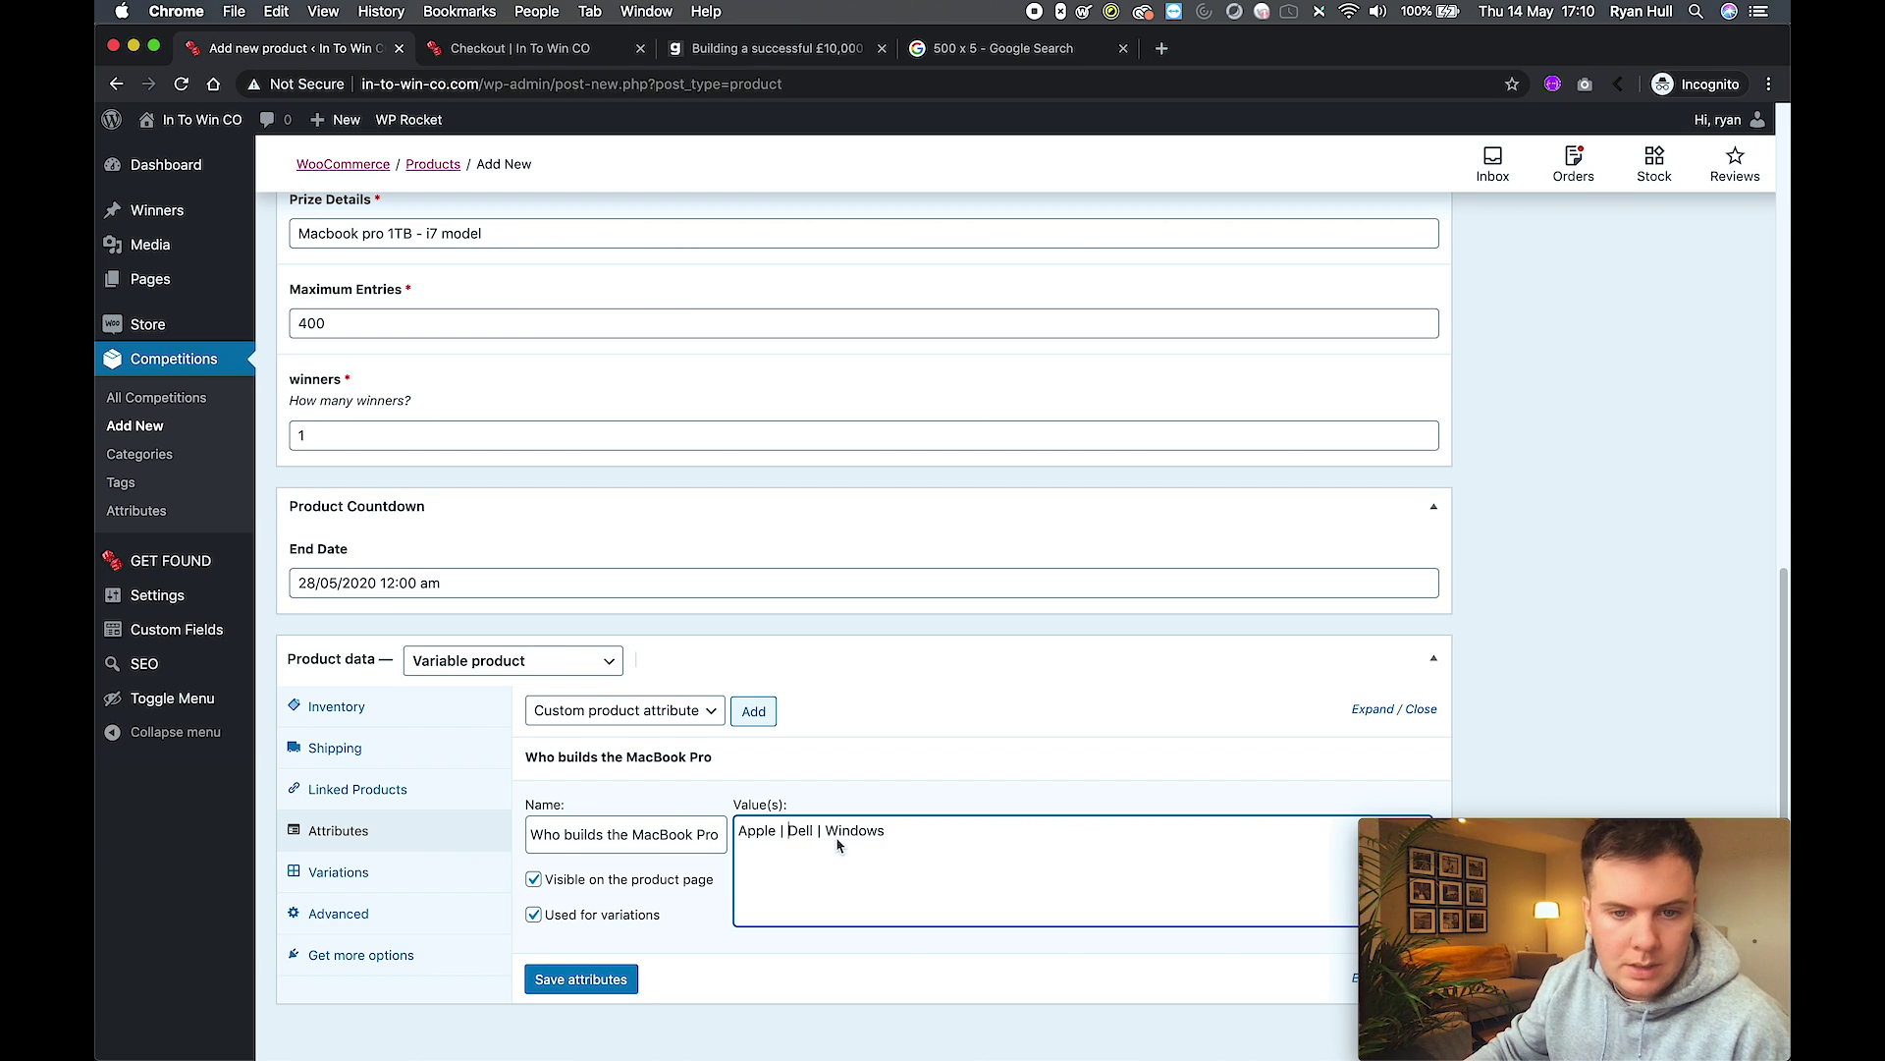
{"action": "left_click", "coordinate": [581, 980]}
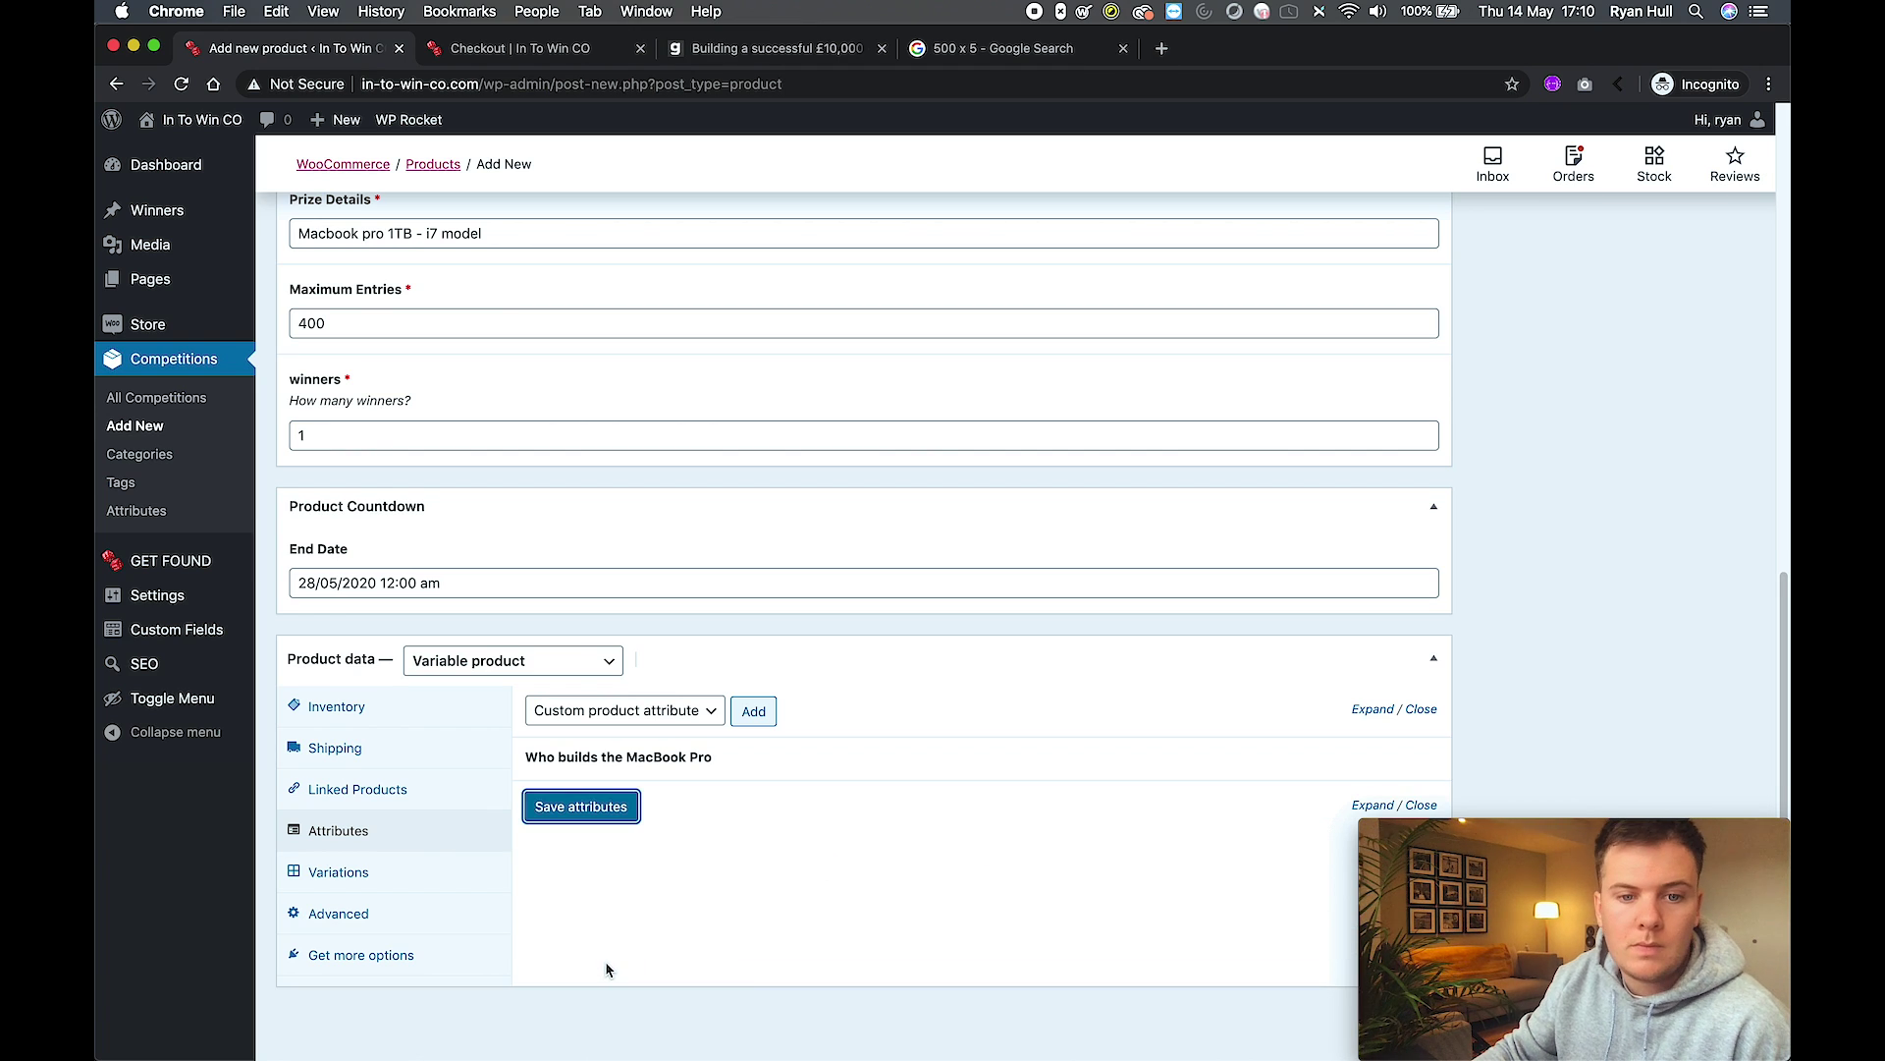
{"action": "left_click", "coordinate": [364, 875]}
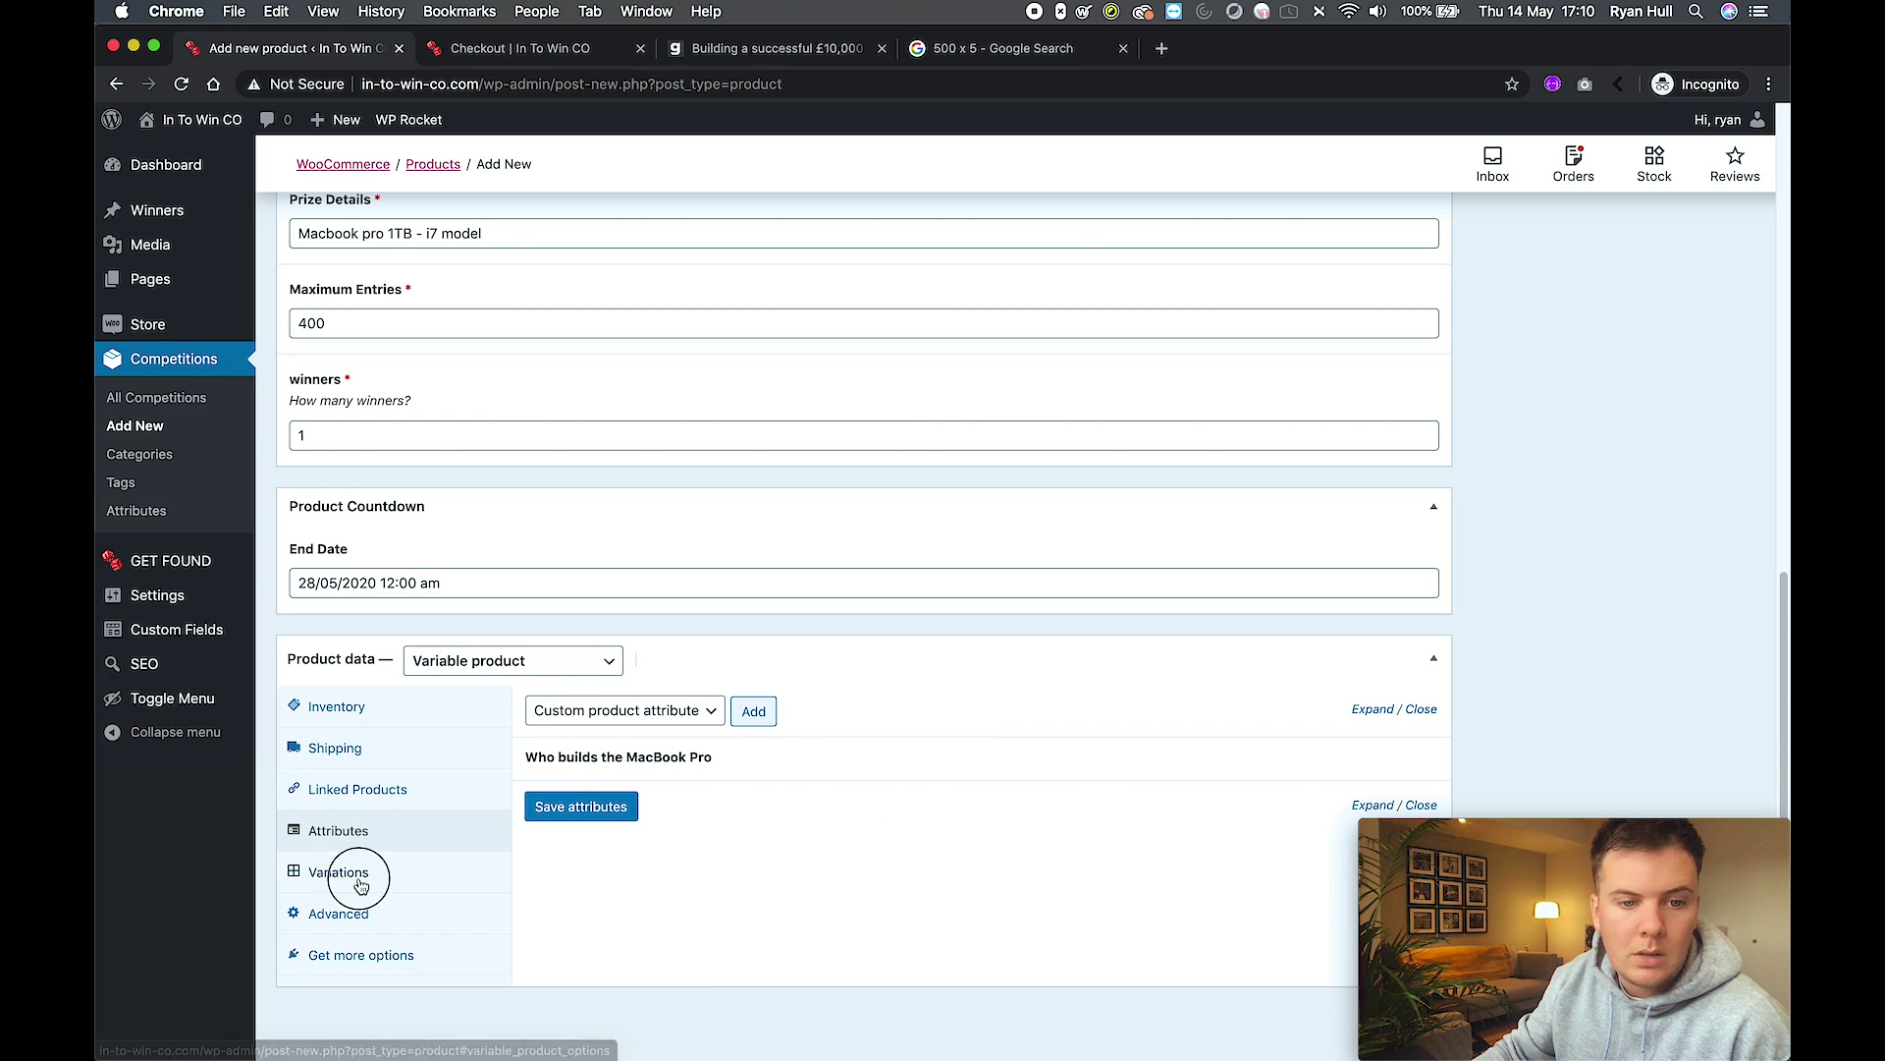
Create the Apple, Dell and Windows variations from all attributes and dismiss the '3 variations added' notice.
{"action": "left_click", "coordinate": [362, 875]}
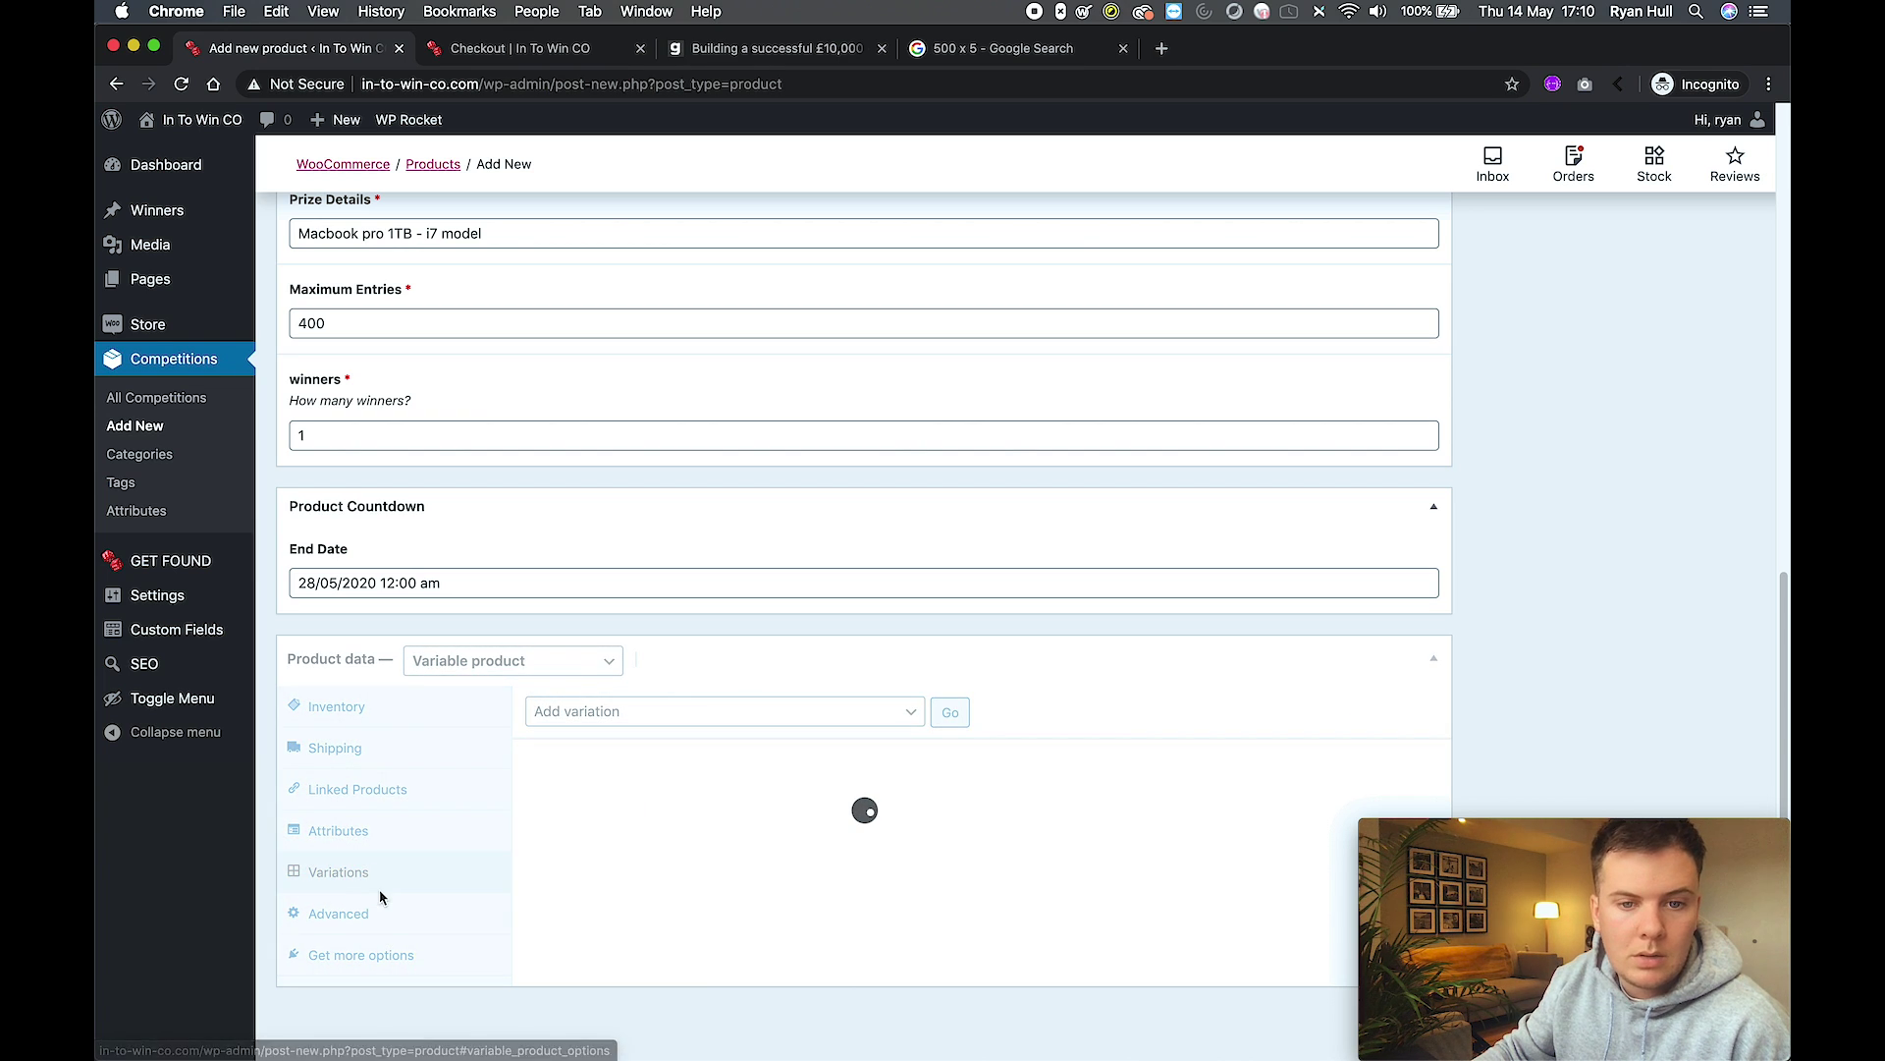
{"action": "left_click", "coordinate": [716, 715]}
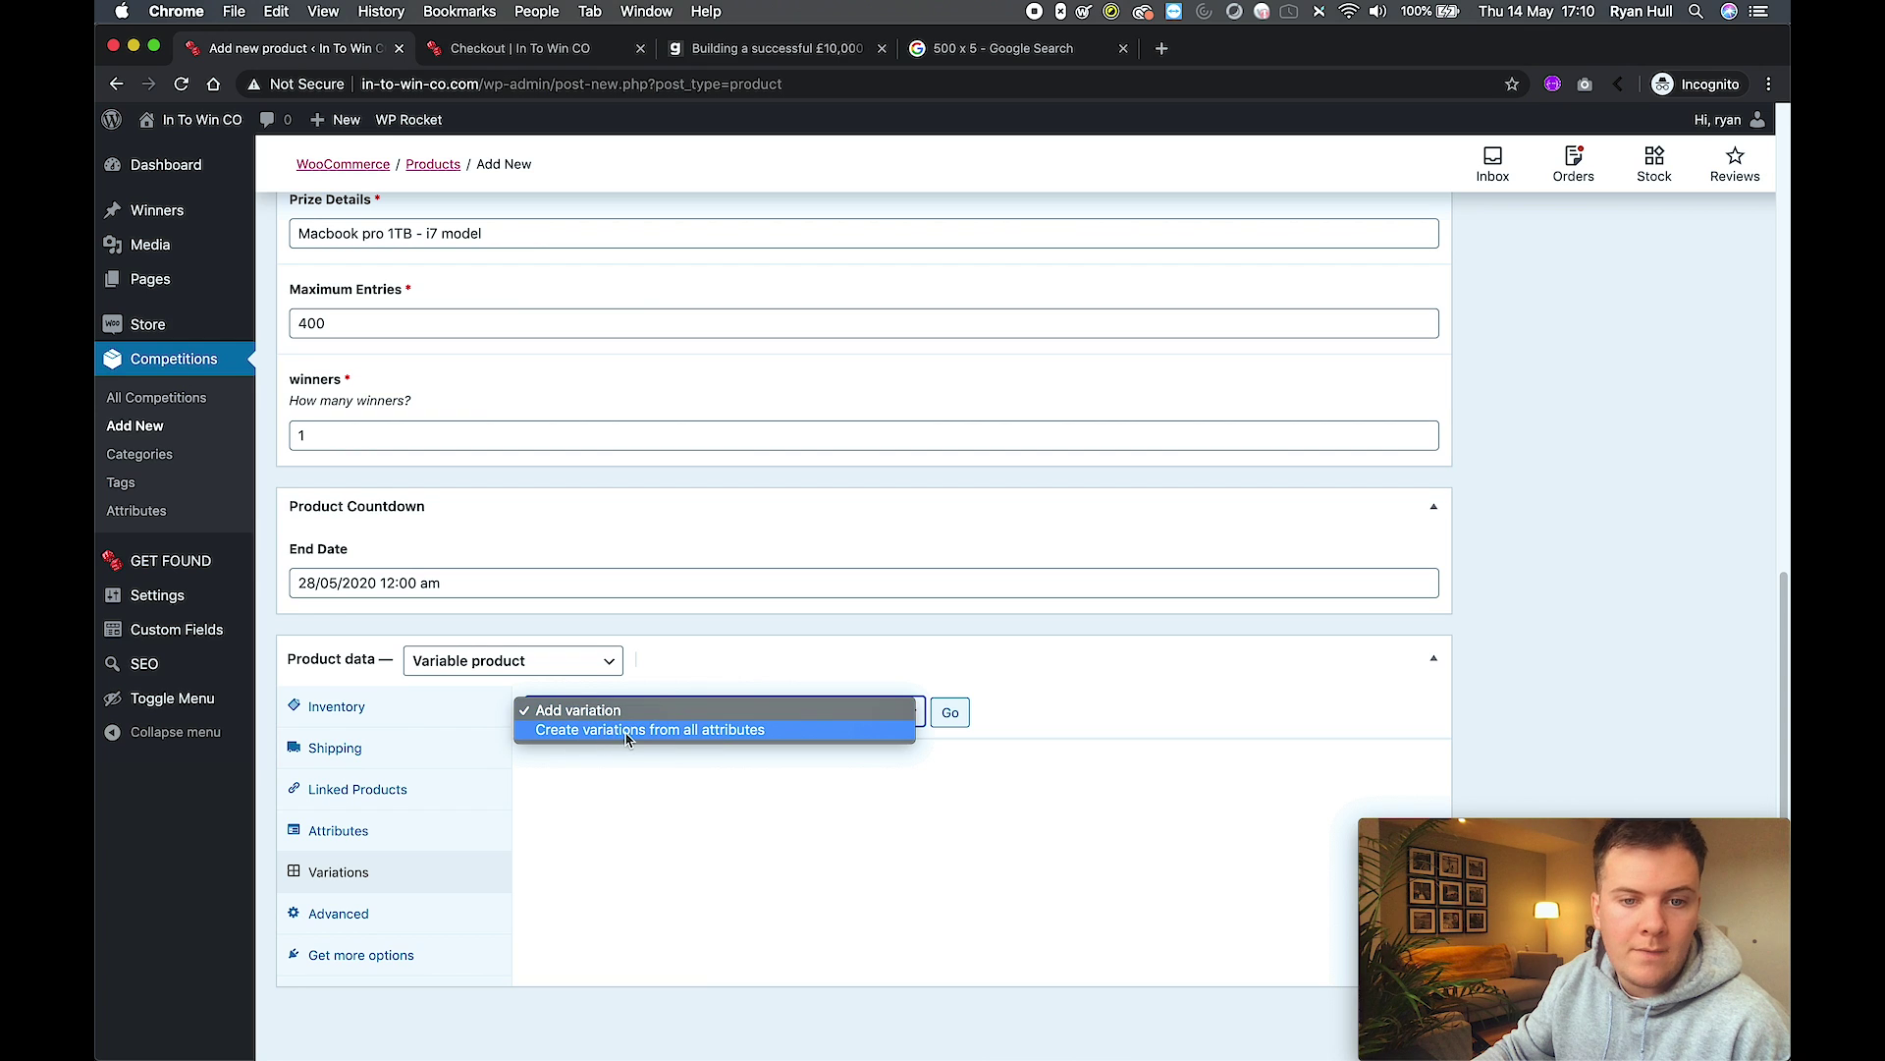
{"action": "left_click", "coordinate": [710, 736]}
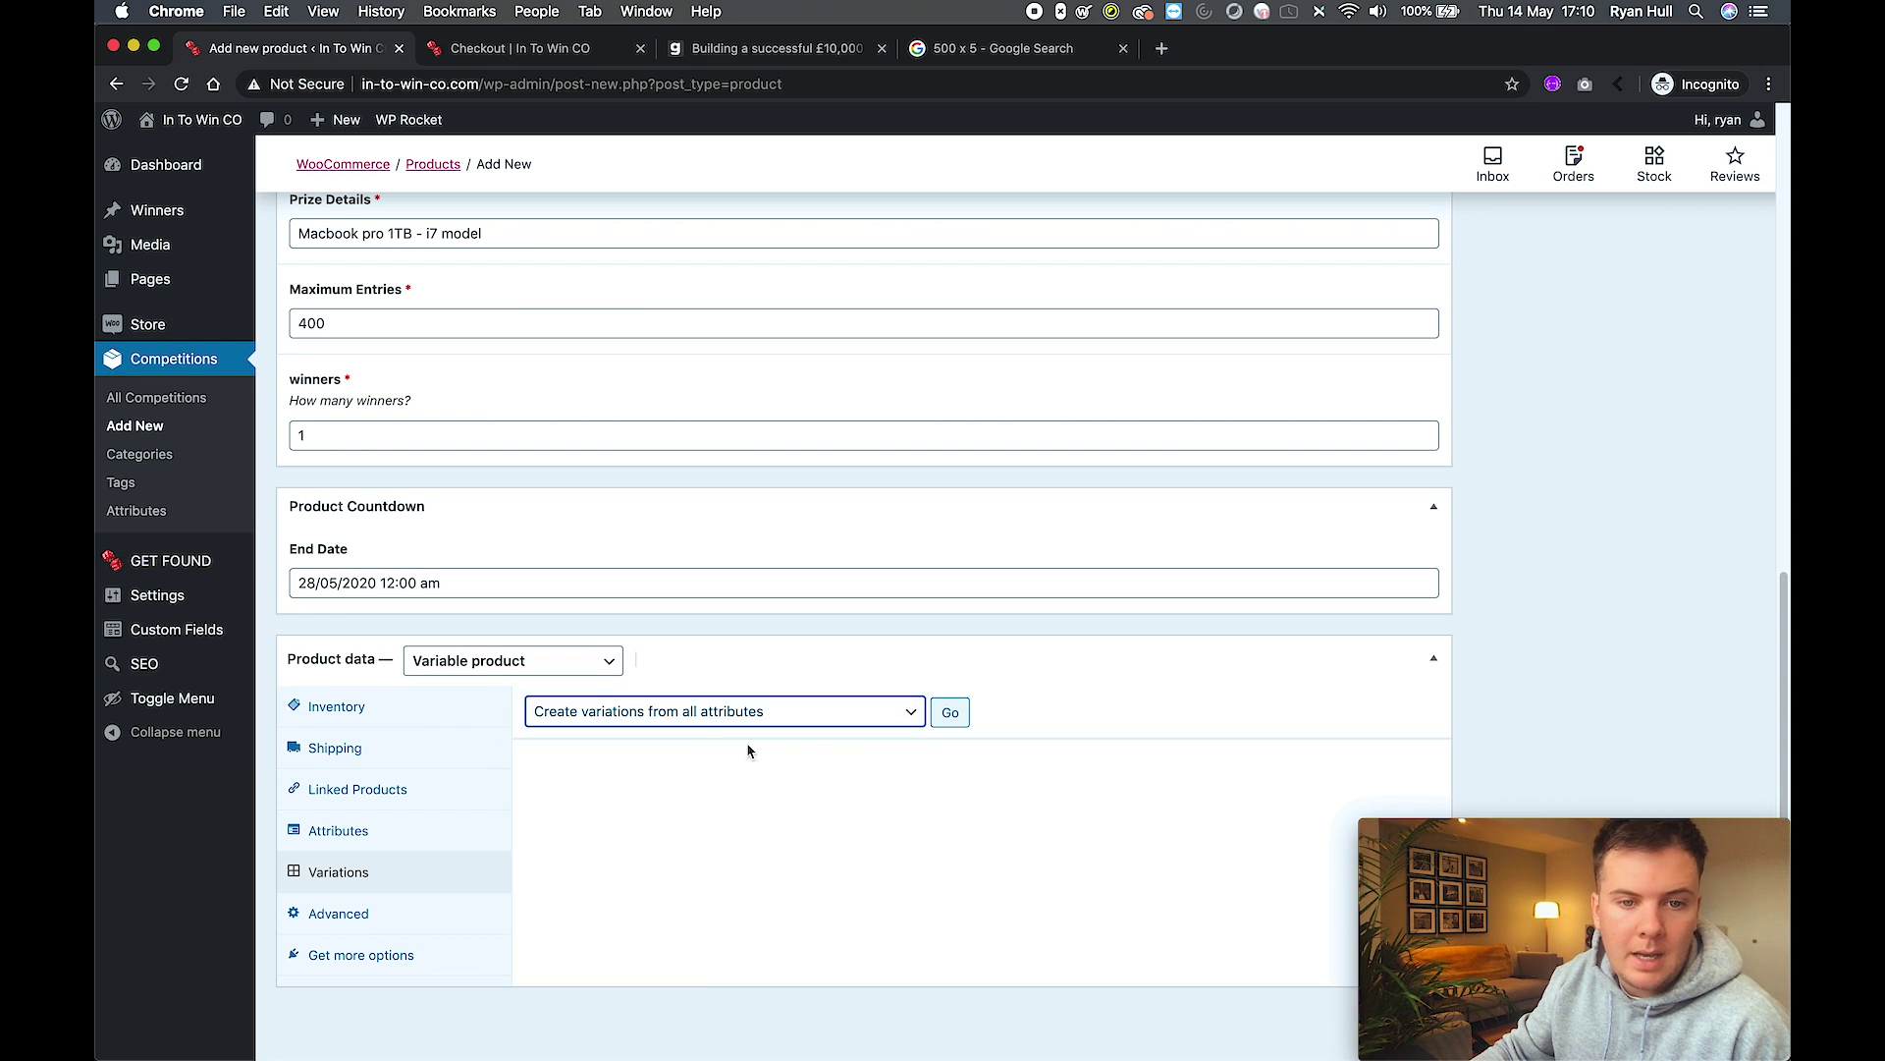
{"action": "left_click", "coordinate": [953, 715]}
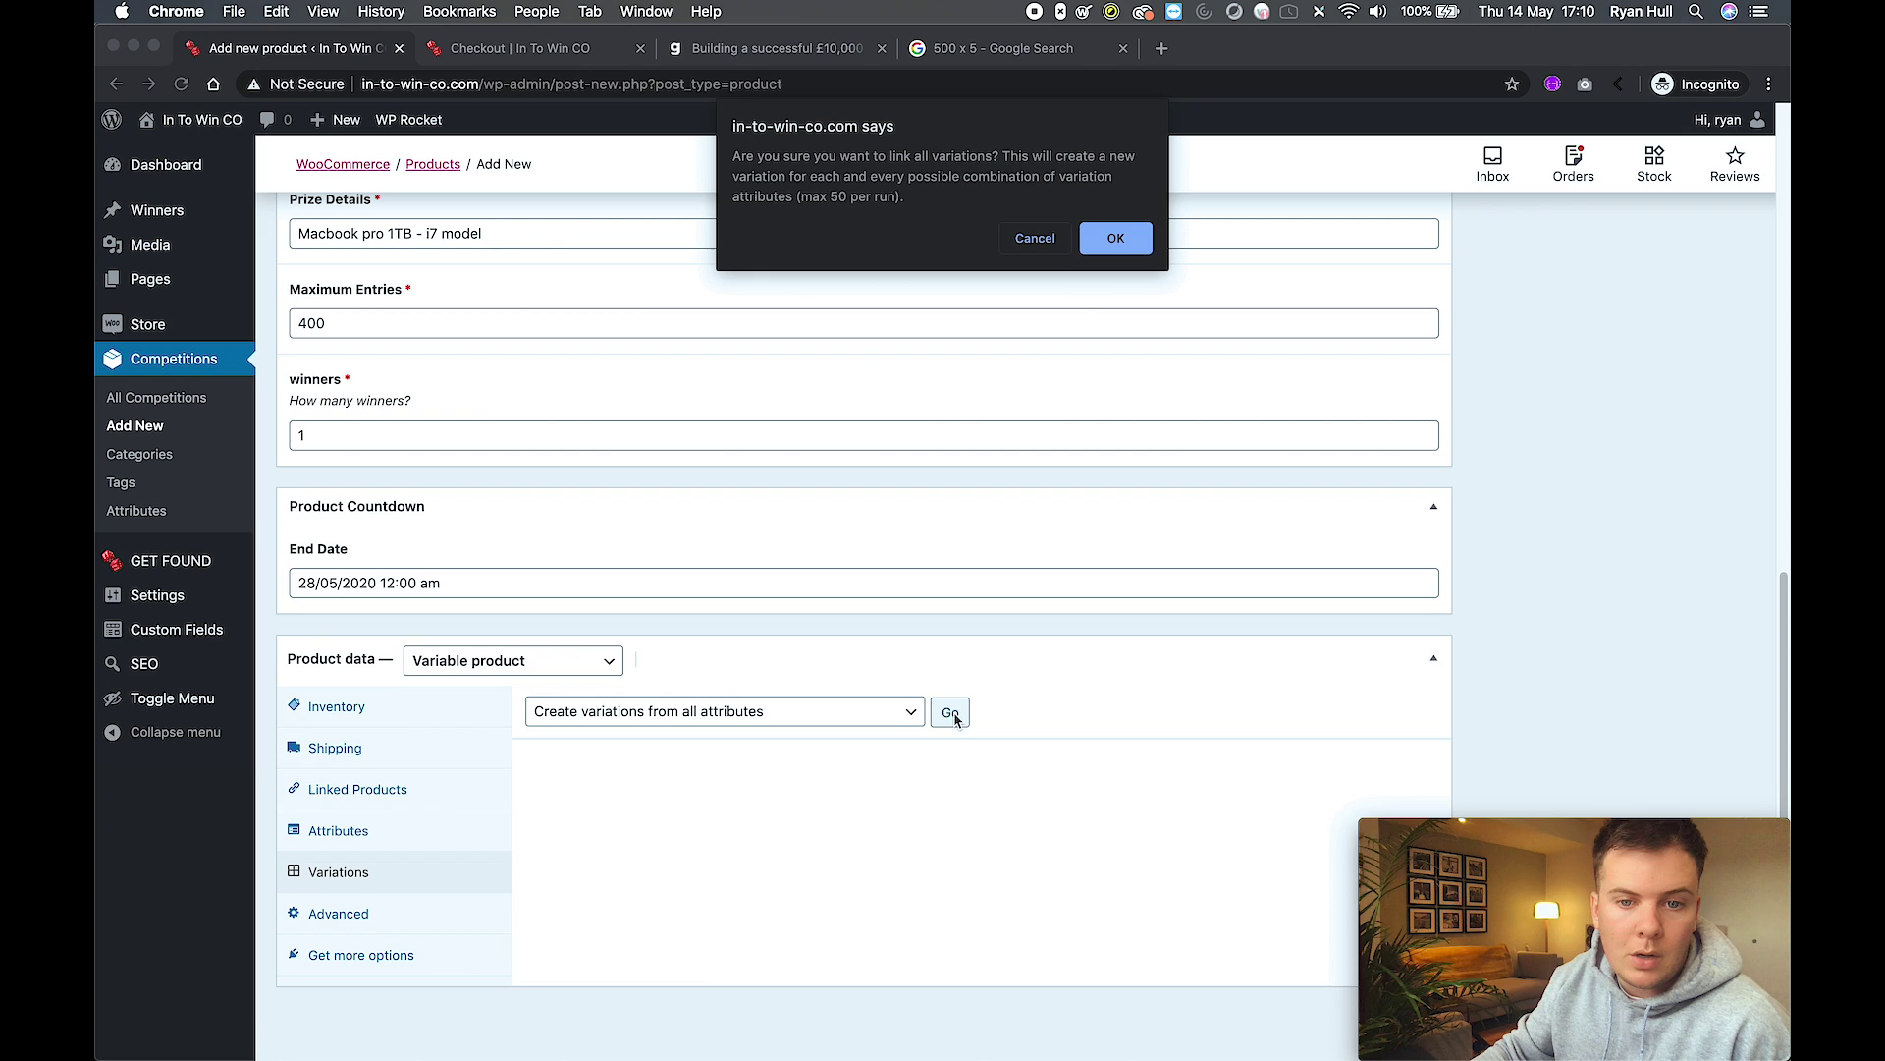
{"action": "left_click", "coordinate": [1115, 239]}
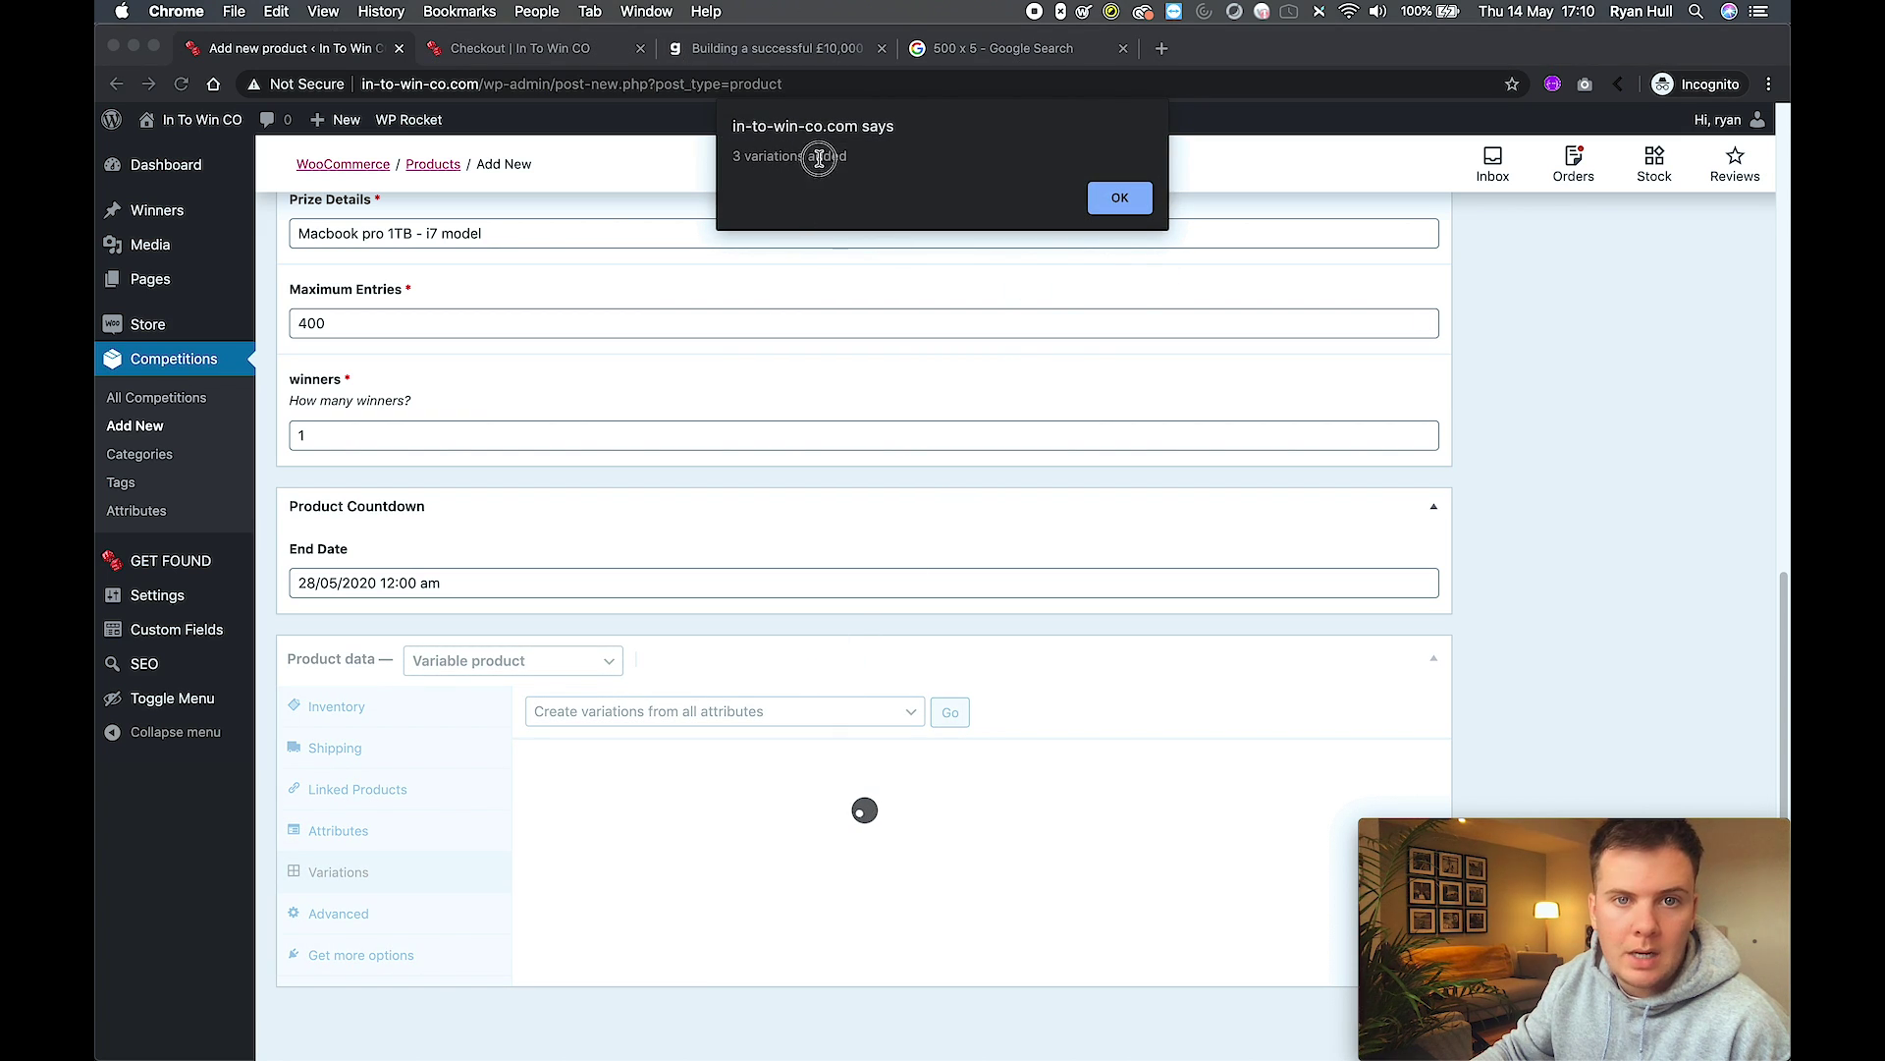
{"action": "left_click", "coordinate": [1109, 201]}
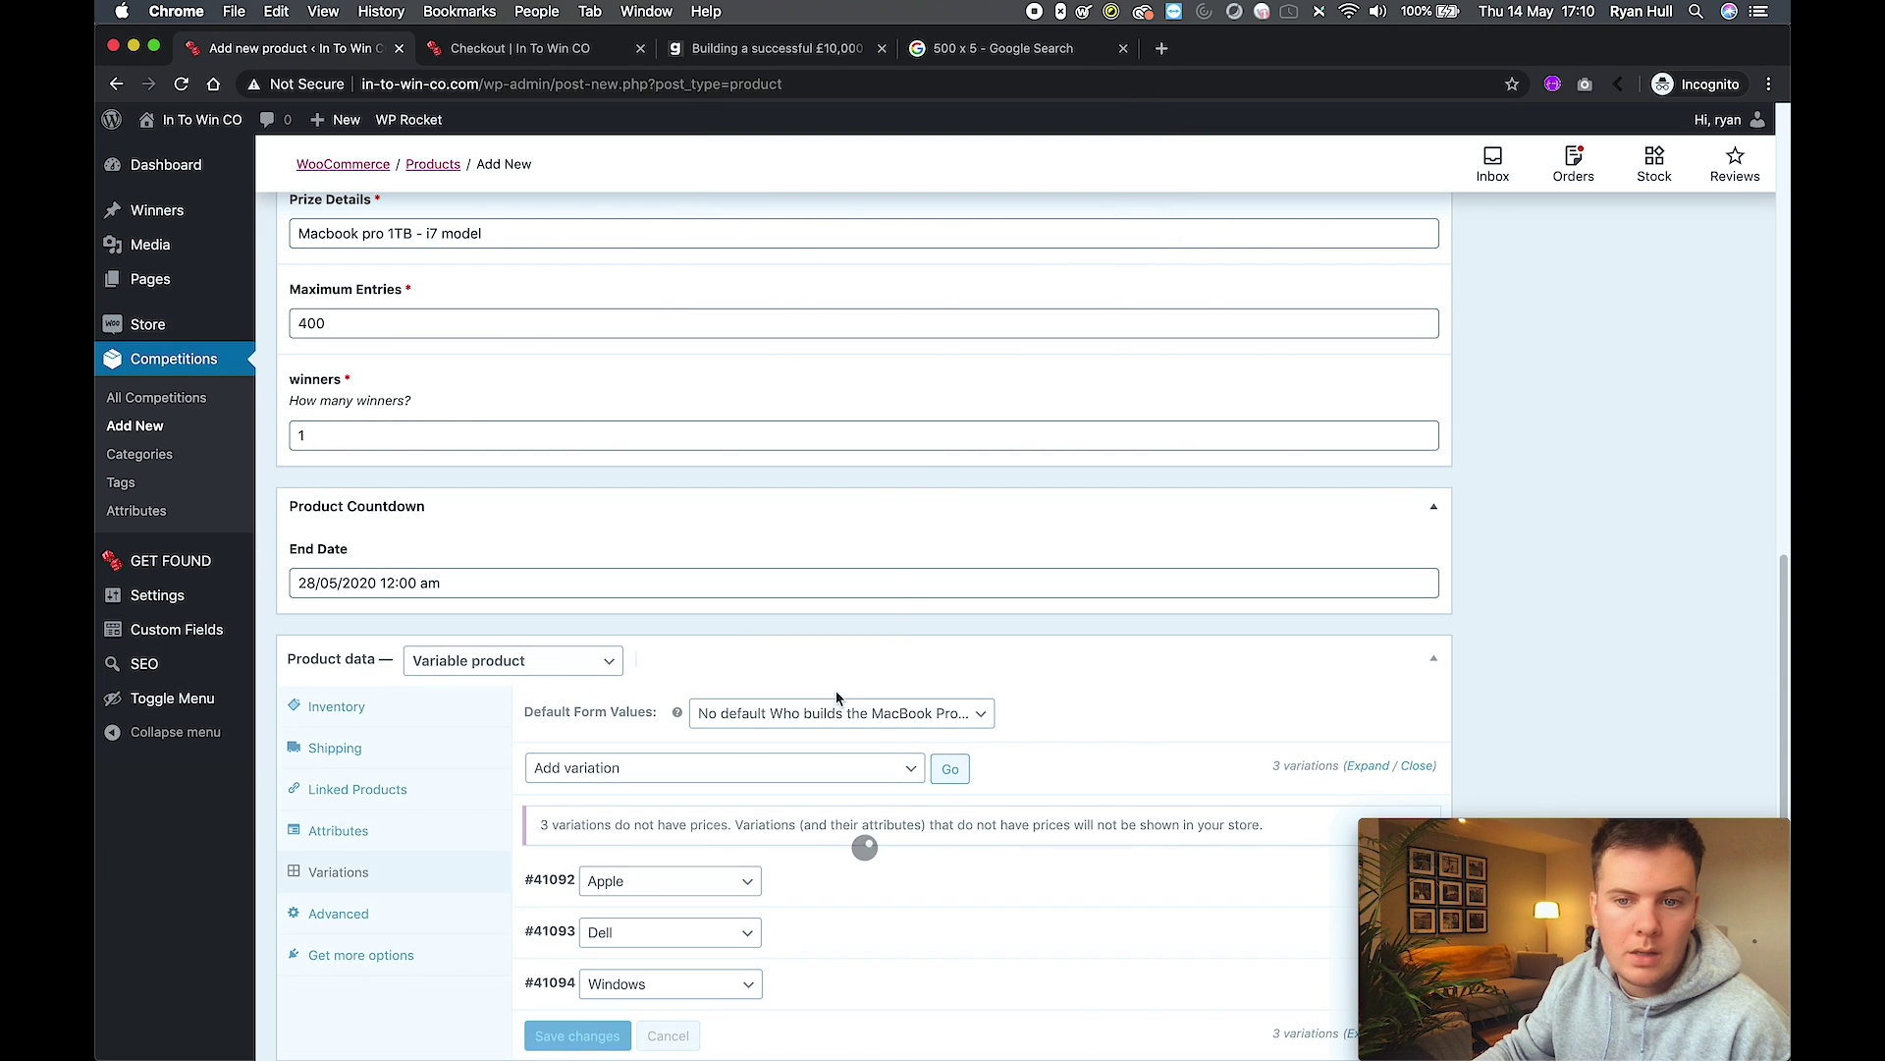
{"action": "scroll", "coordinate": [769, 819], "scroll_direction": "down", "scroll_amount": 2}
{"action": "mouse_move", "coordinate": [833, 803]}
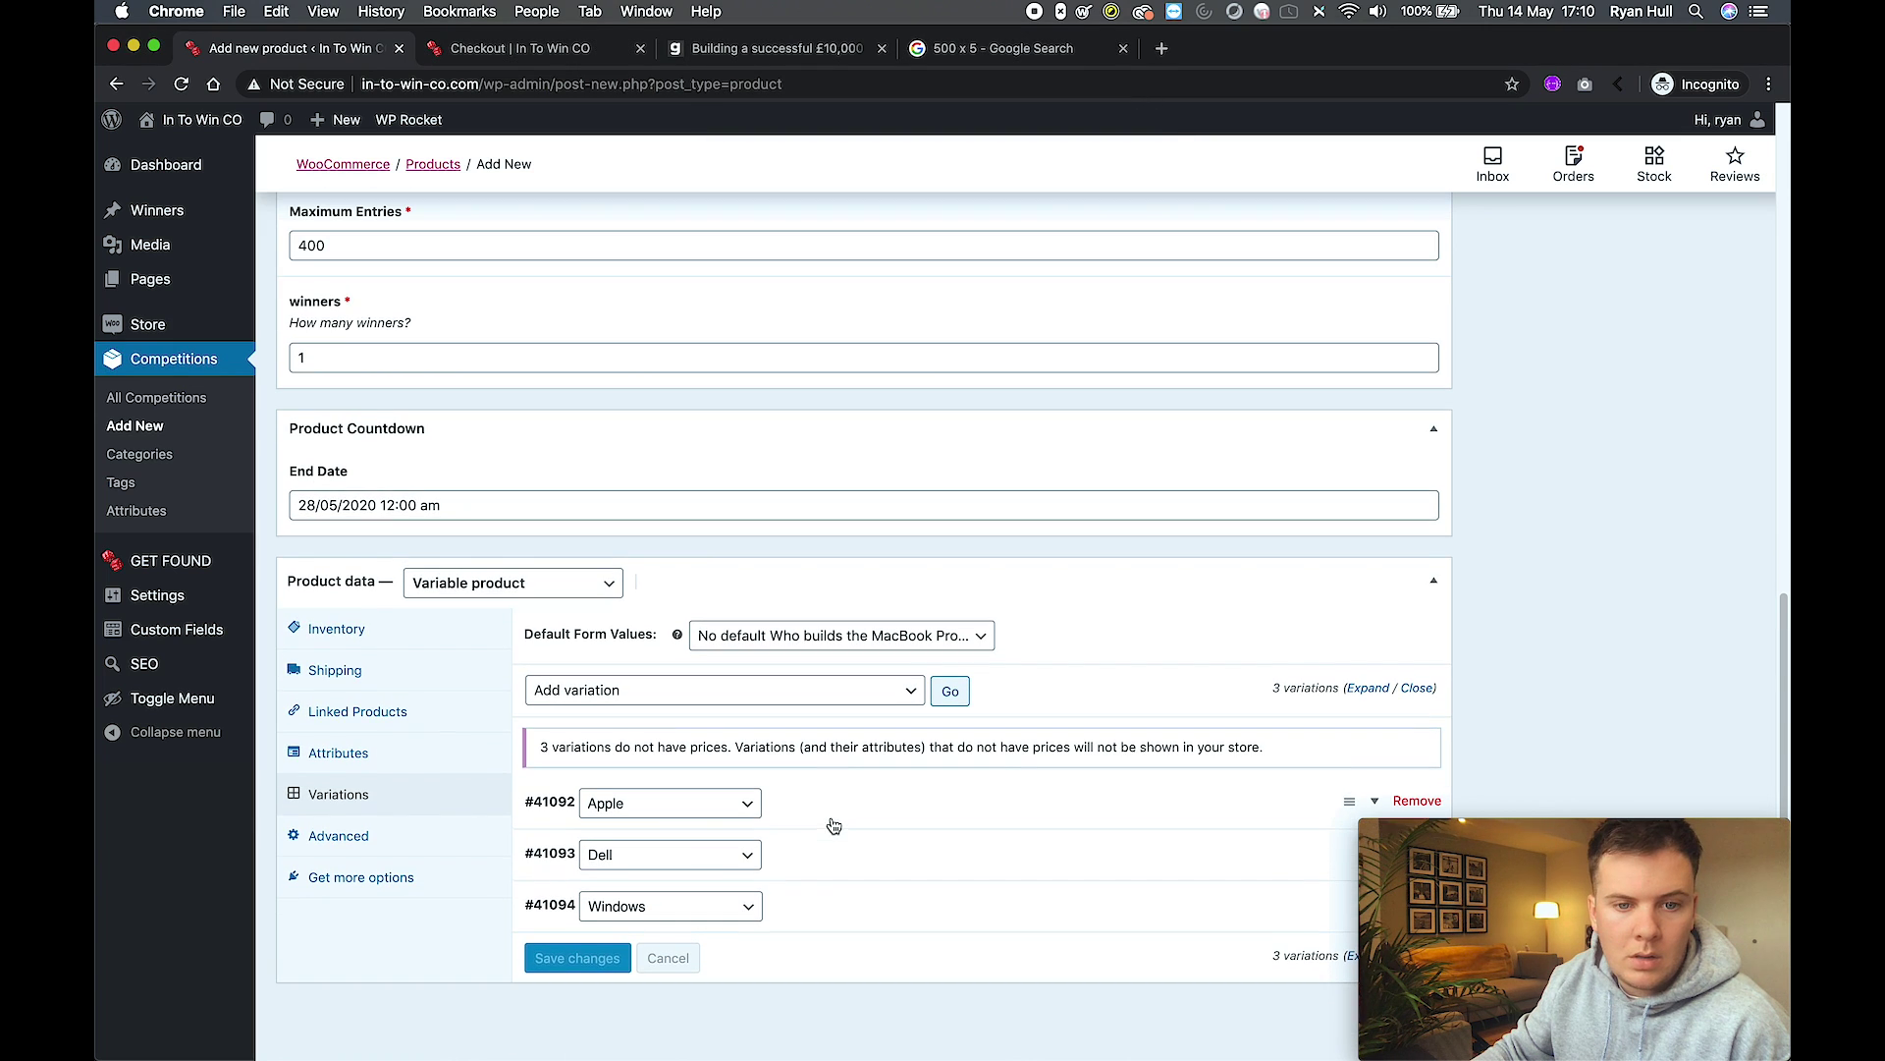
{"action": "scroll", "coordinate": [650, 805], "scroll_direction": "down", "scroll_amount": 1}
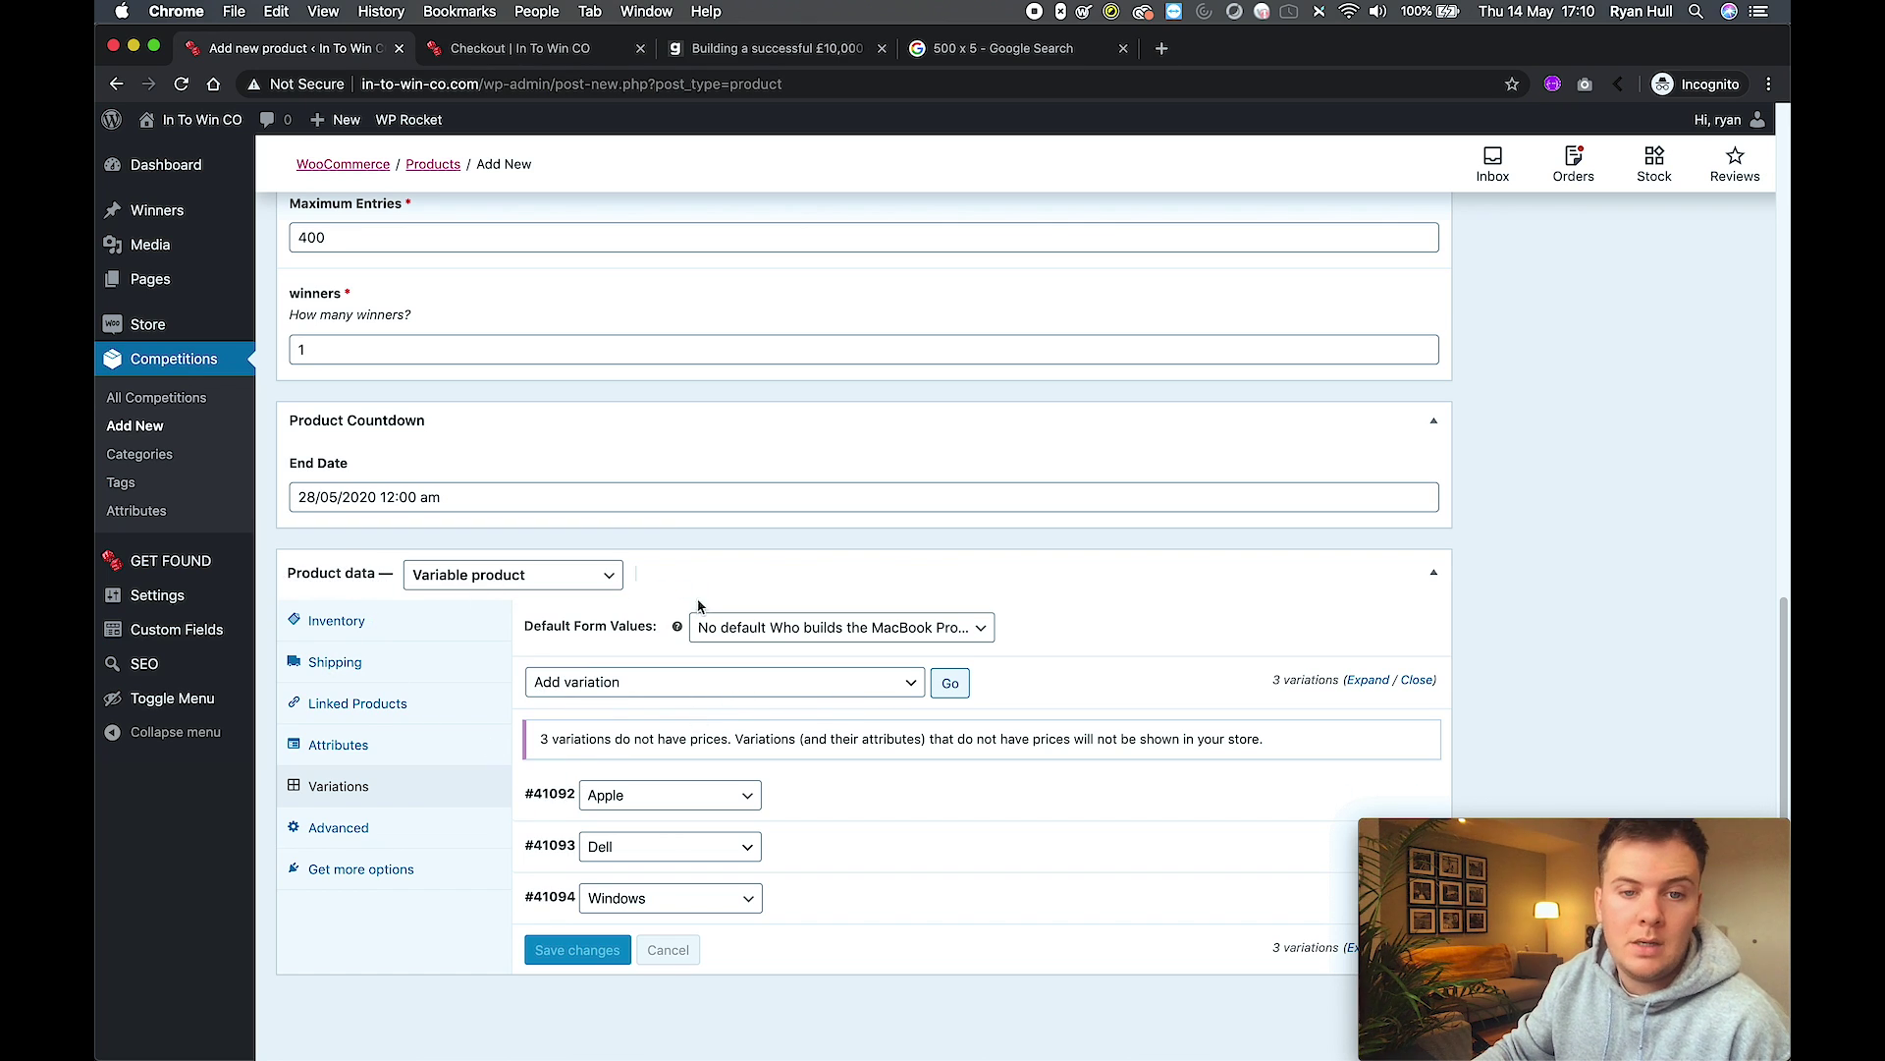
{"action": "left_click", "coordinate": [891, 686]}
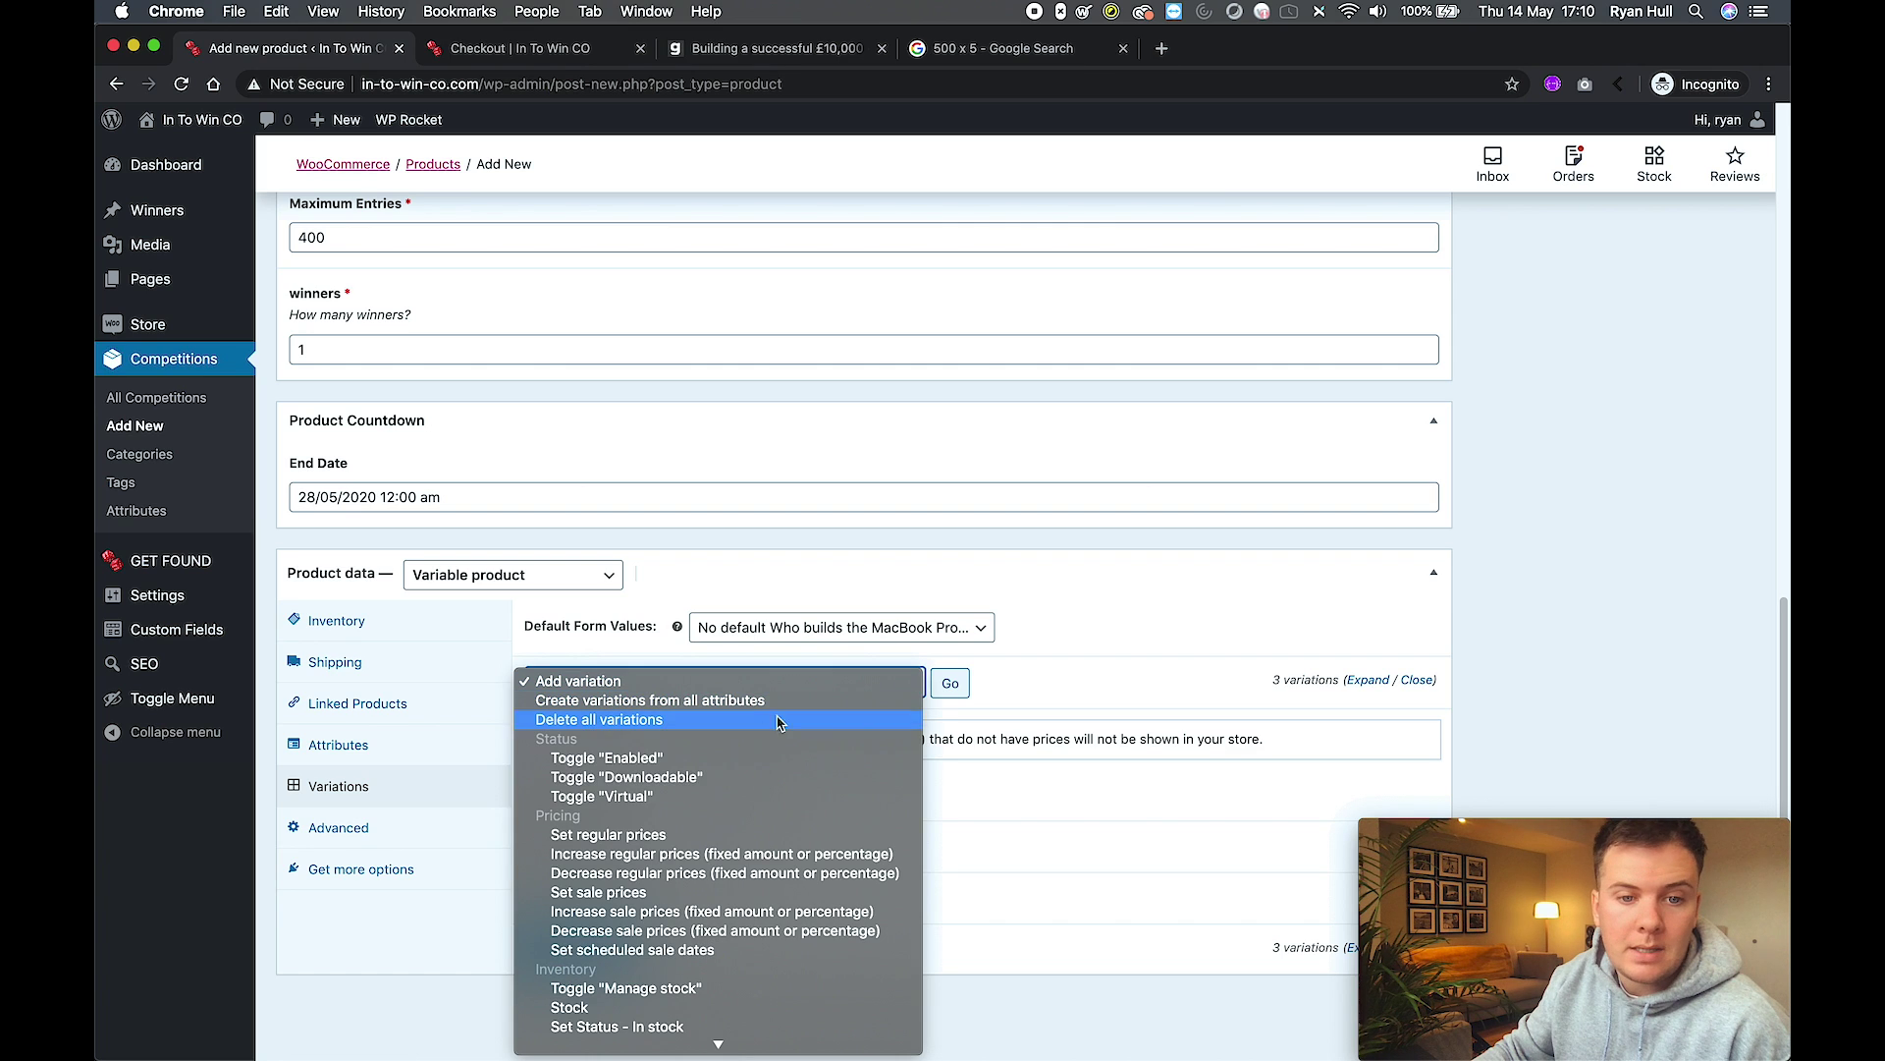
Bulk-set the regular price of every variation to 10.
{"action": "left_click", "coordinate": [680, 835]}
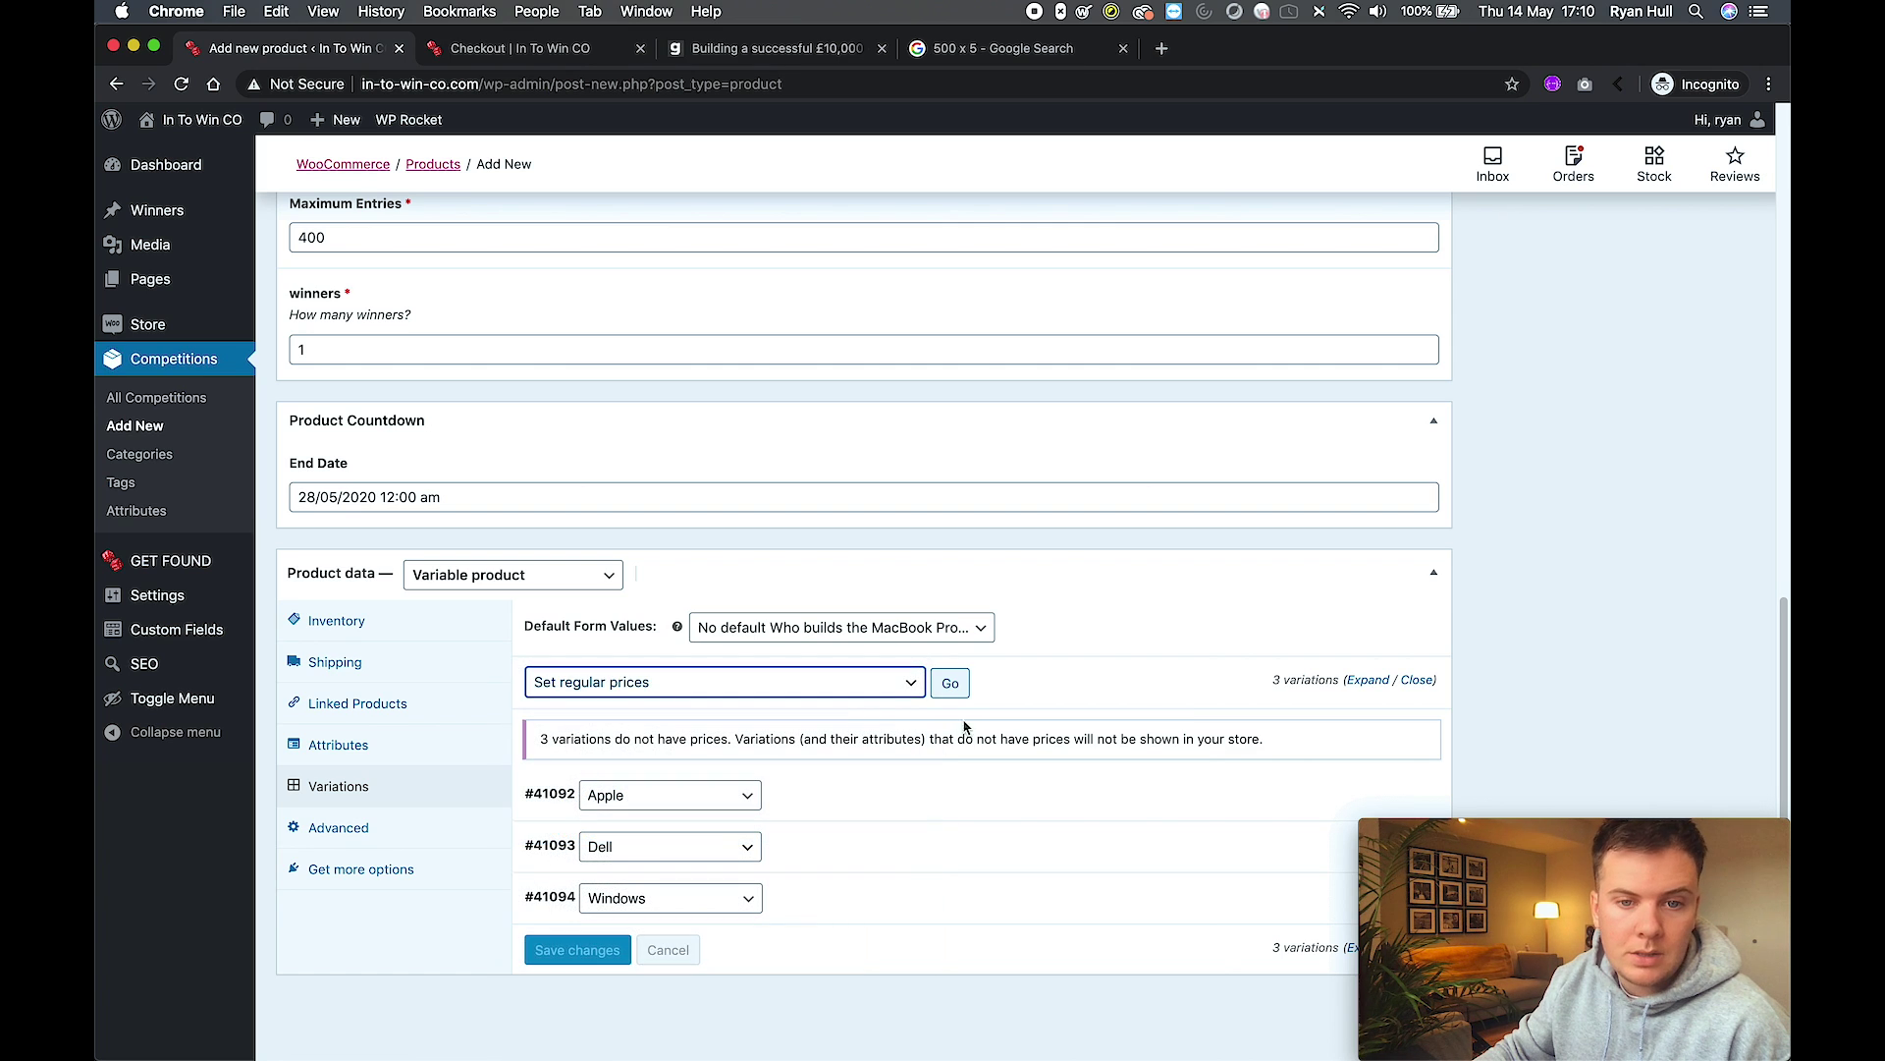
{"action": "left_click", "coordinate": [953, 686]}
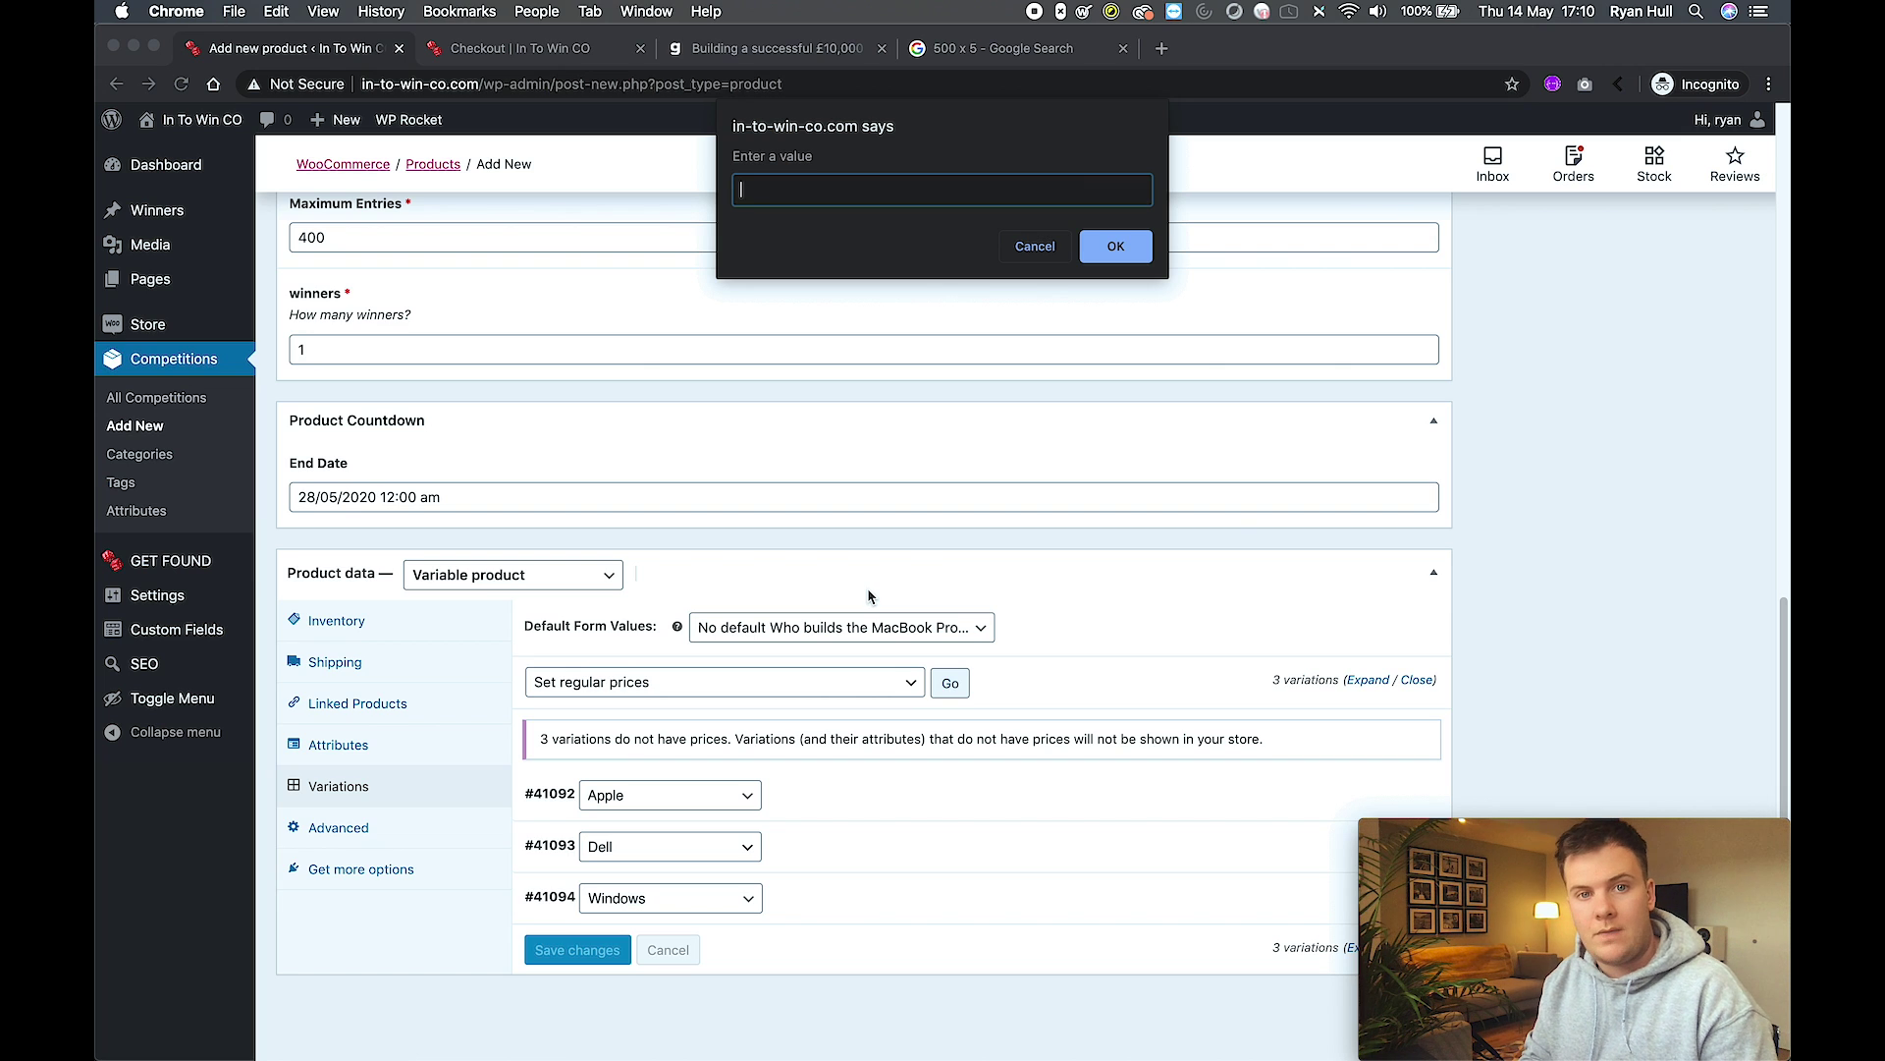
{"action": "type", "text": "10"}
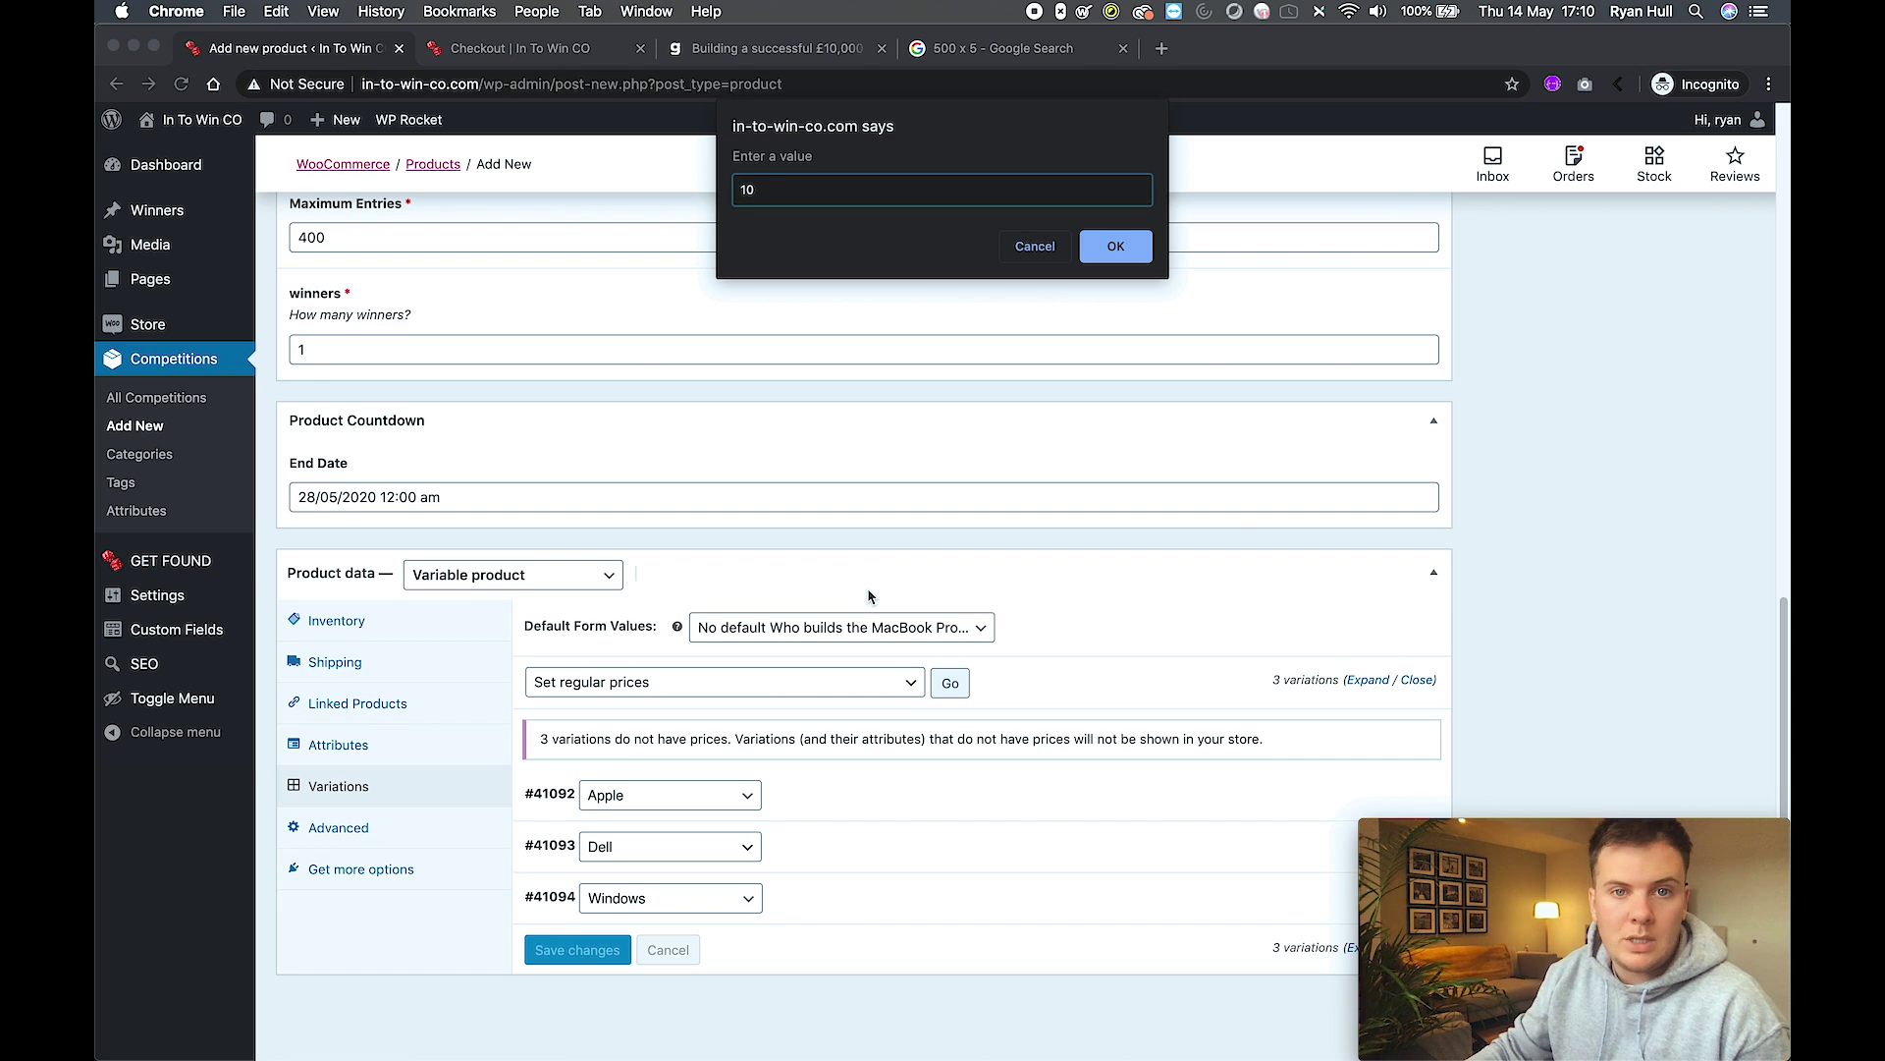
{"action": "left_click", "coordinate": [1115, 245]}
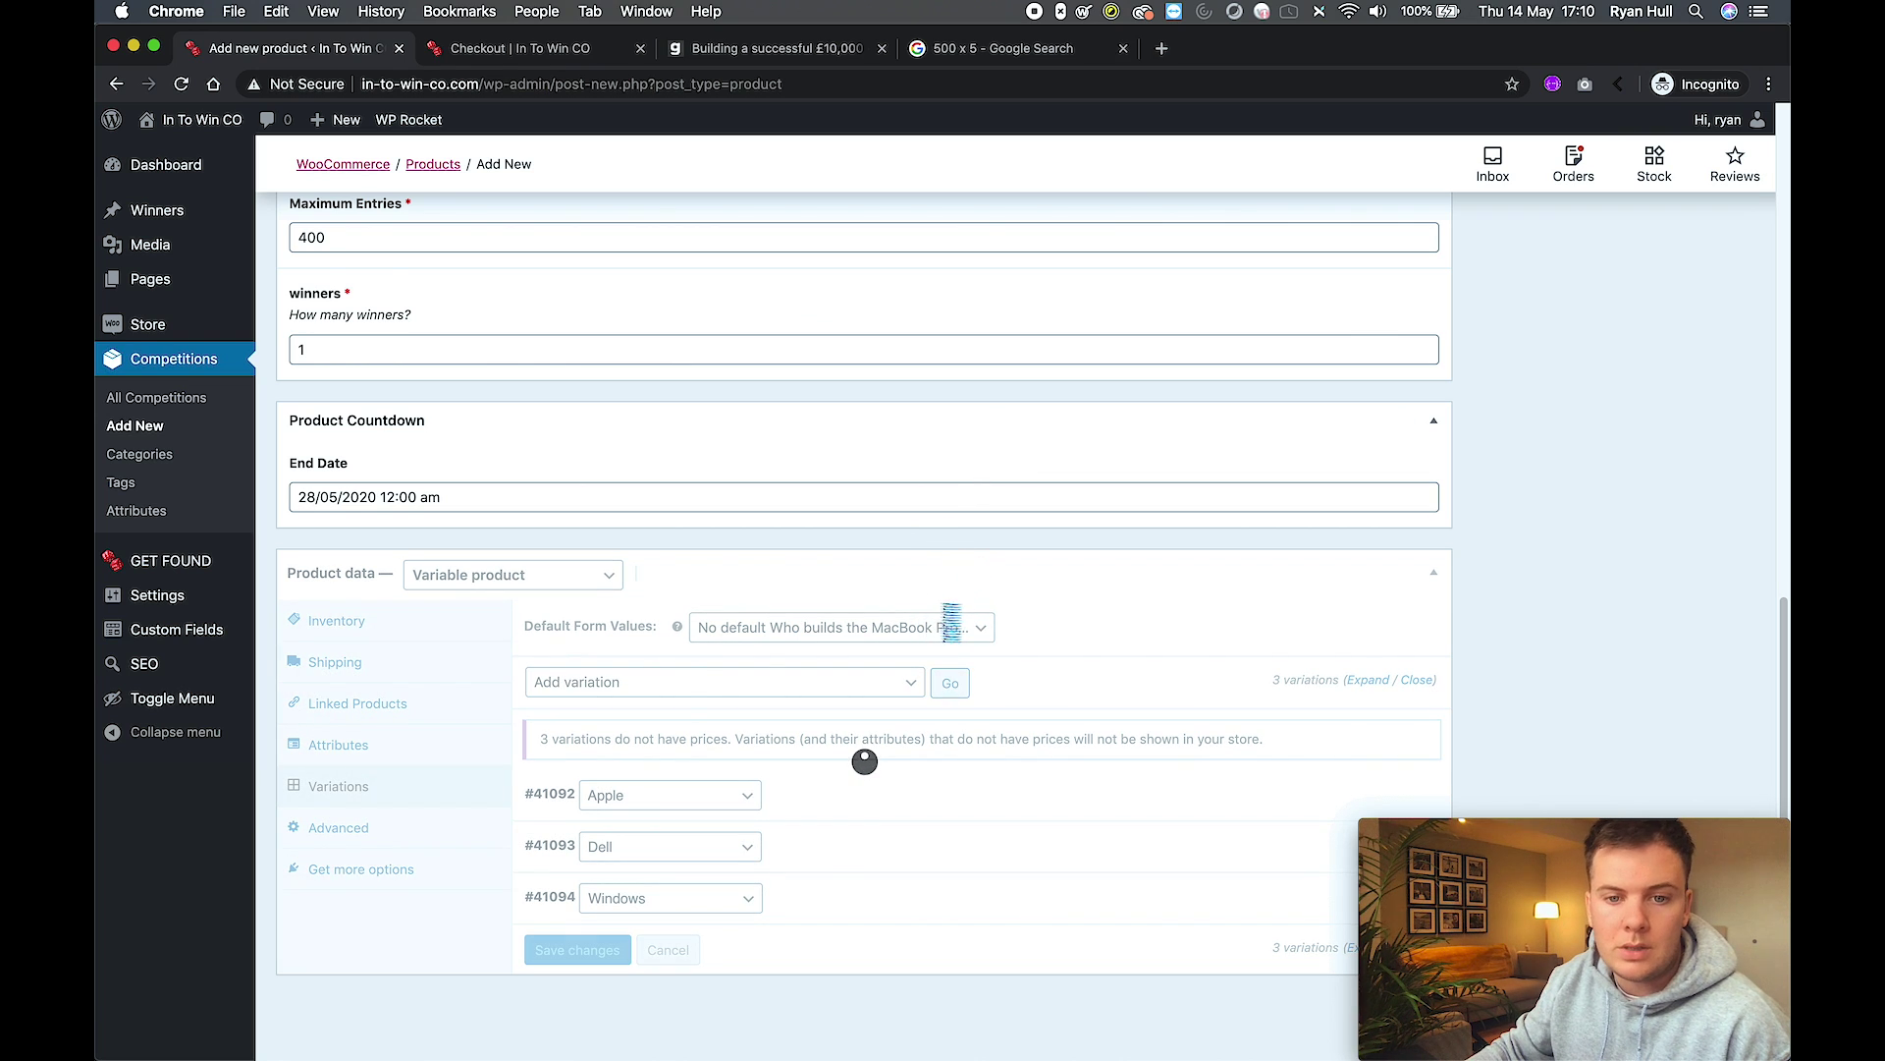
Expand the Apple, Dell and Windows variations to check the £10 price, then collapse them.
{"action": "left_click", "coordinate": [839, 793]}
{"action": "scroll", "coordinate": [585, 707], "scroll_direction": "down", "scroll_amount": 5}
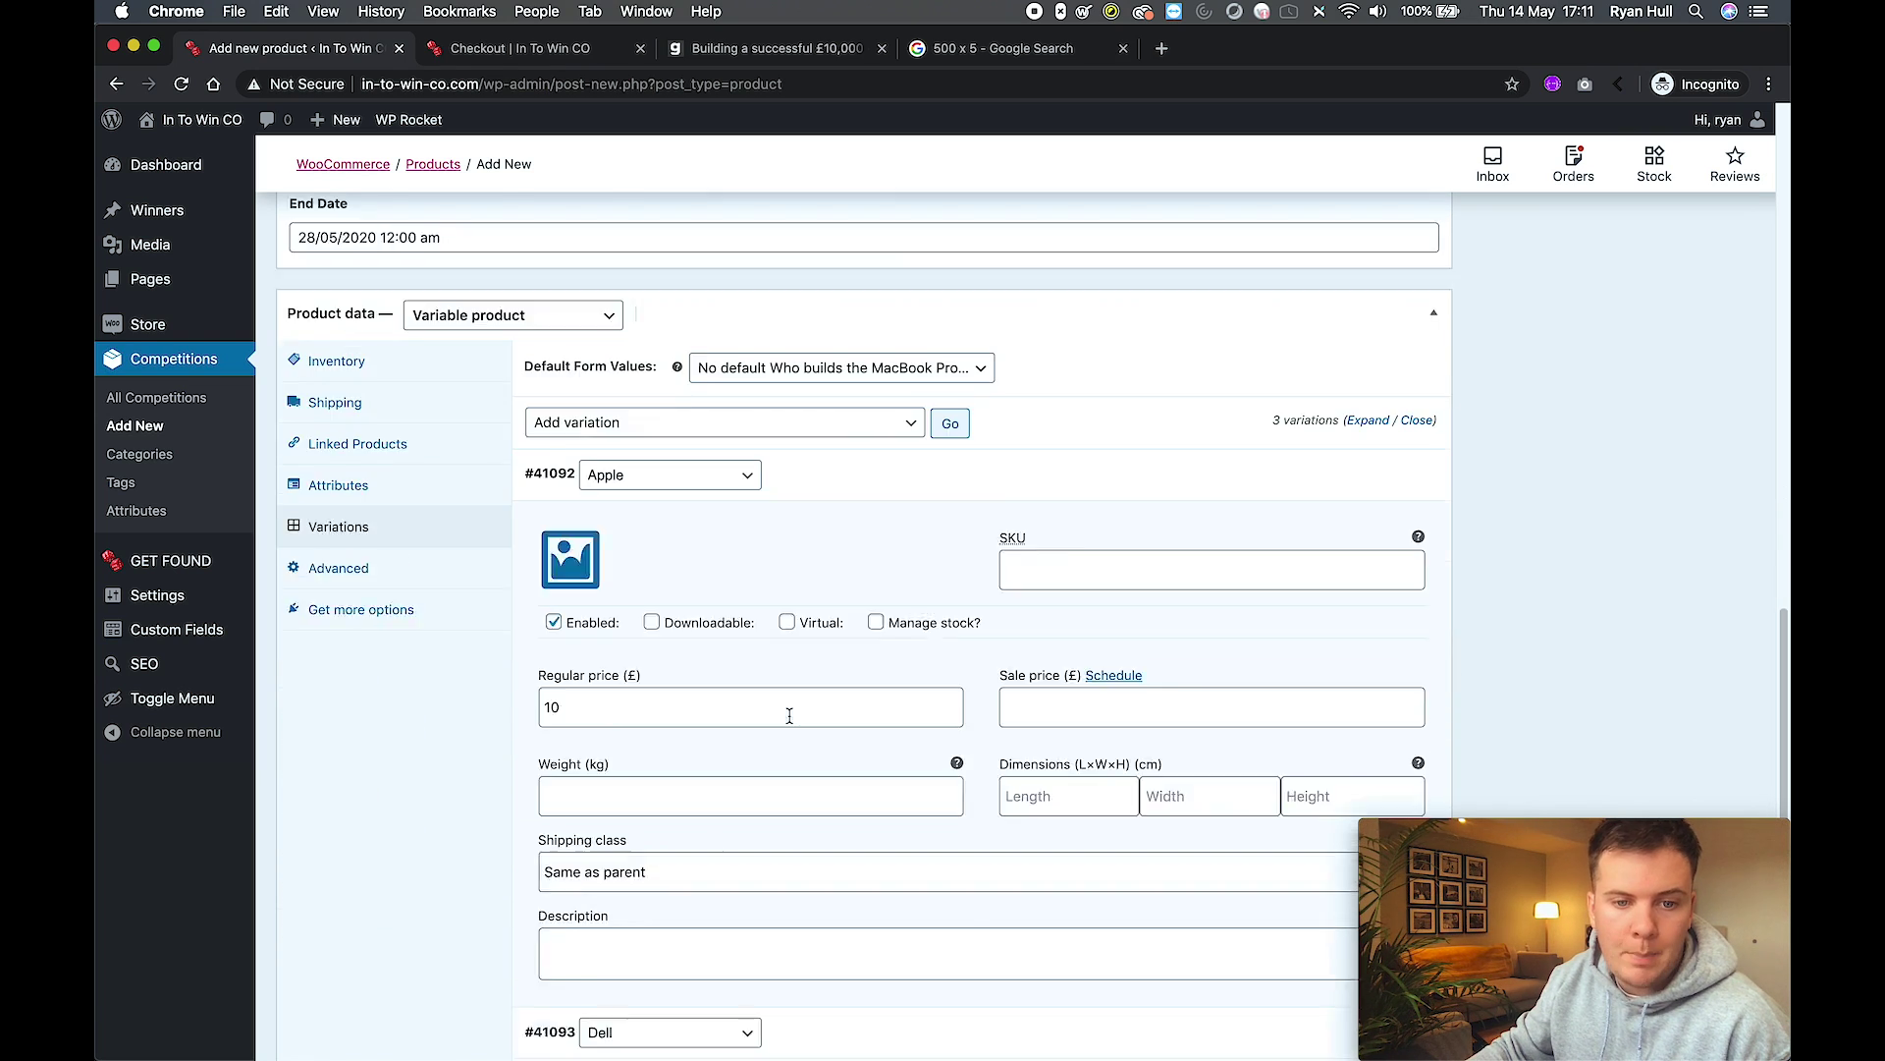
{"action": "scroll", "coordinate": [585, 611], "scroll_direction": "down", "scroll_amount": 1}
{"action": "scroll", "coordinate": [733, 654], "scroll_direction": "down", "scroll_amount": 1}
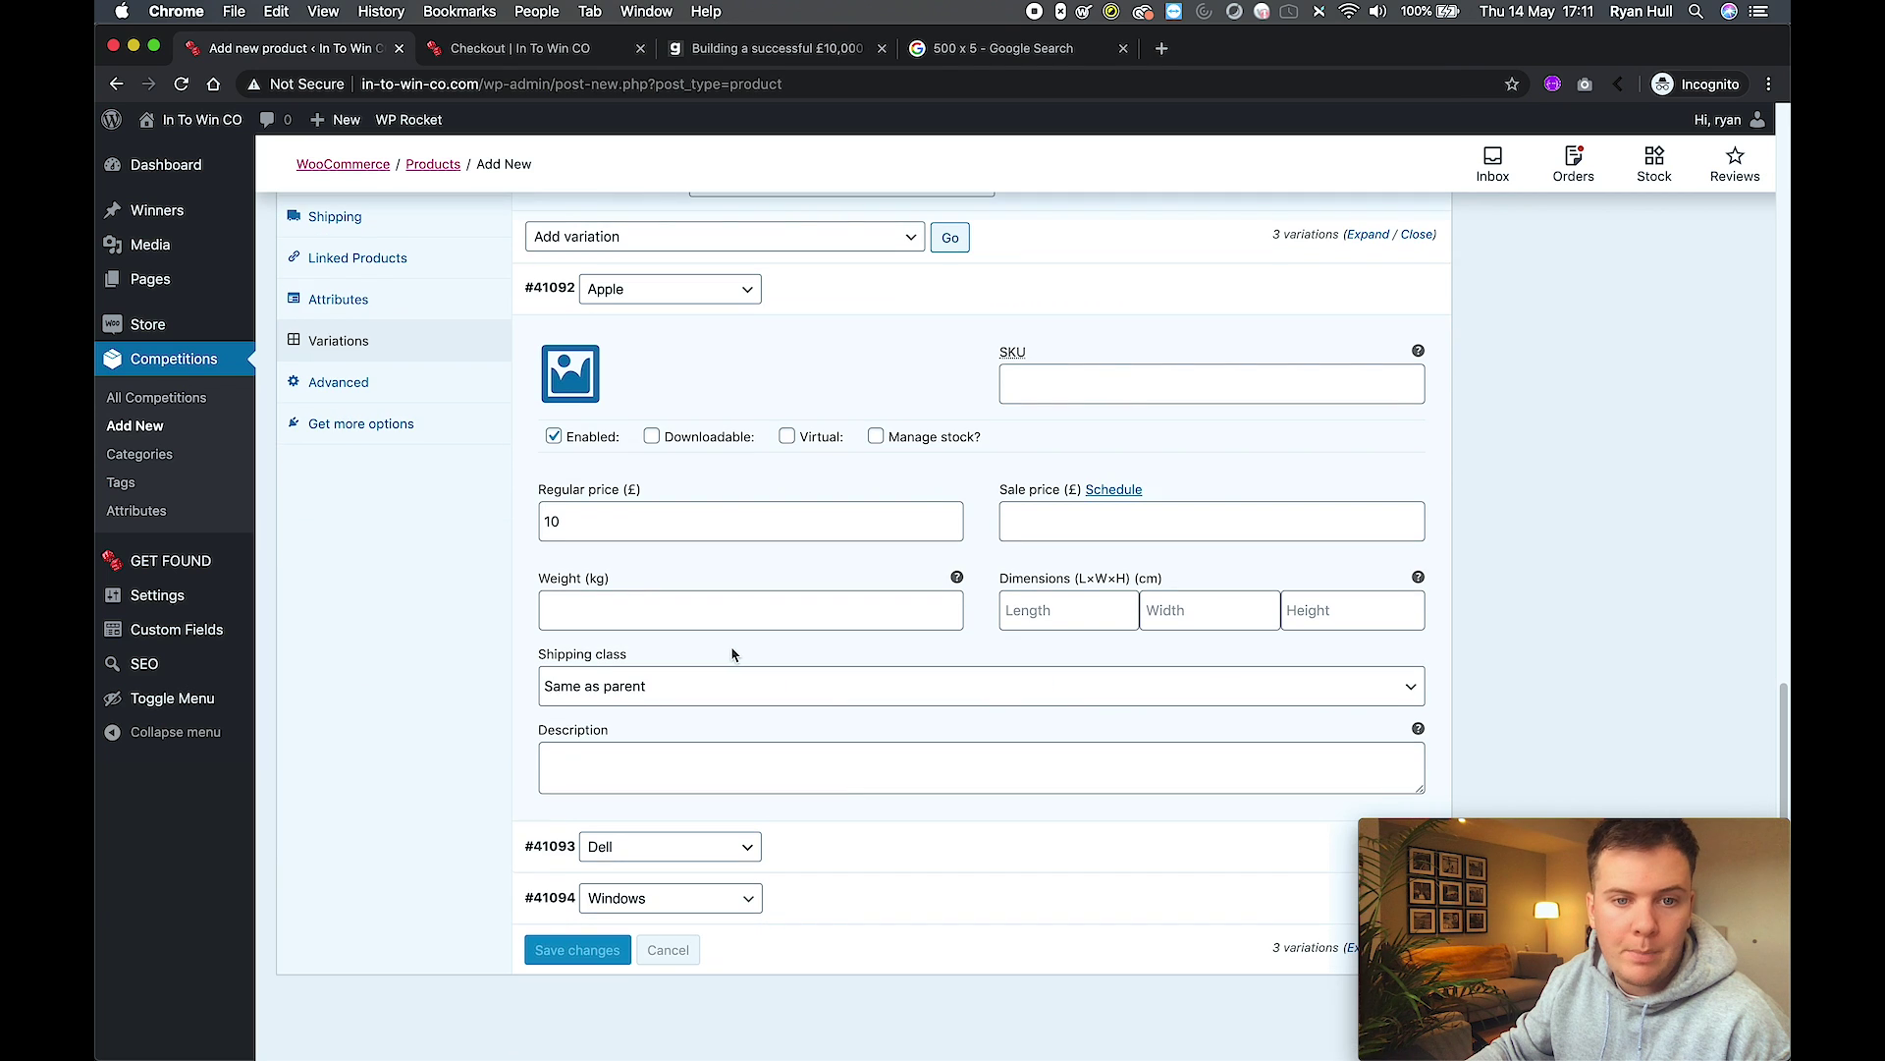
{"action": "left_click", "coordinate": [862, 829]}
{"action": "scroll", "coordinate": [795, 737], "scroll_direction": "down", "scroll_amount": 5}
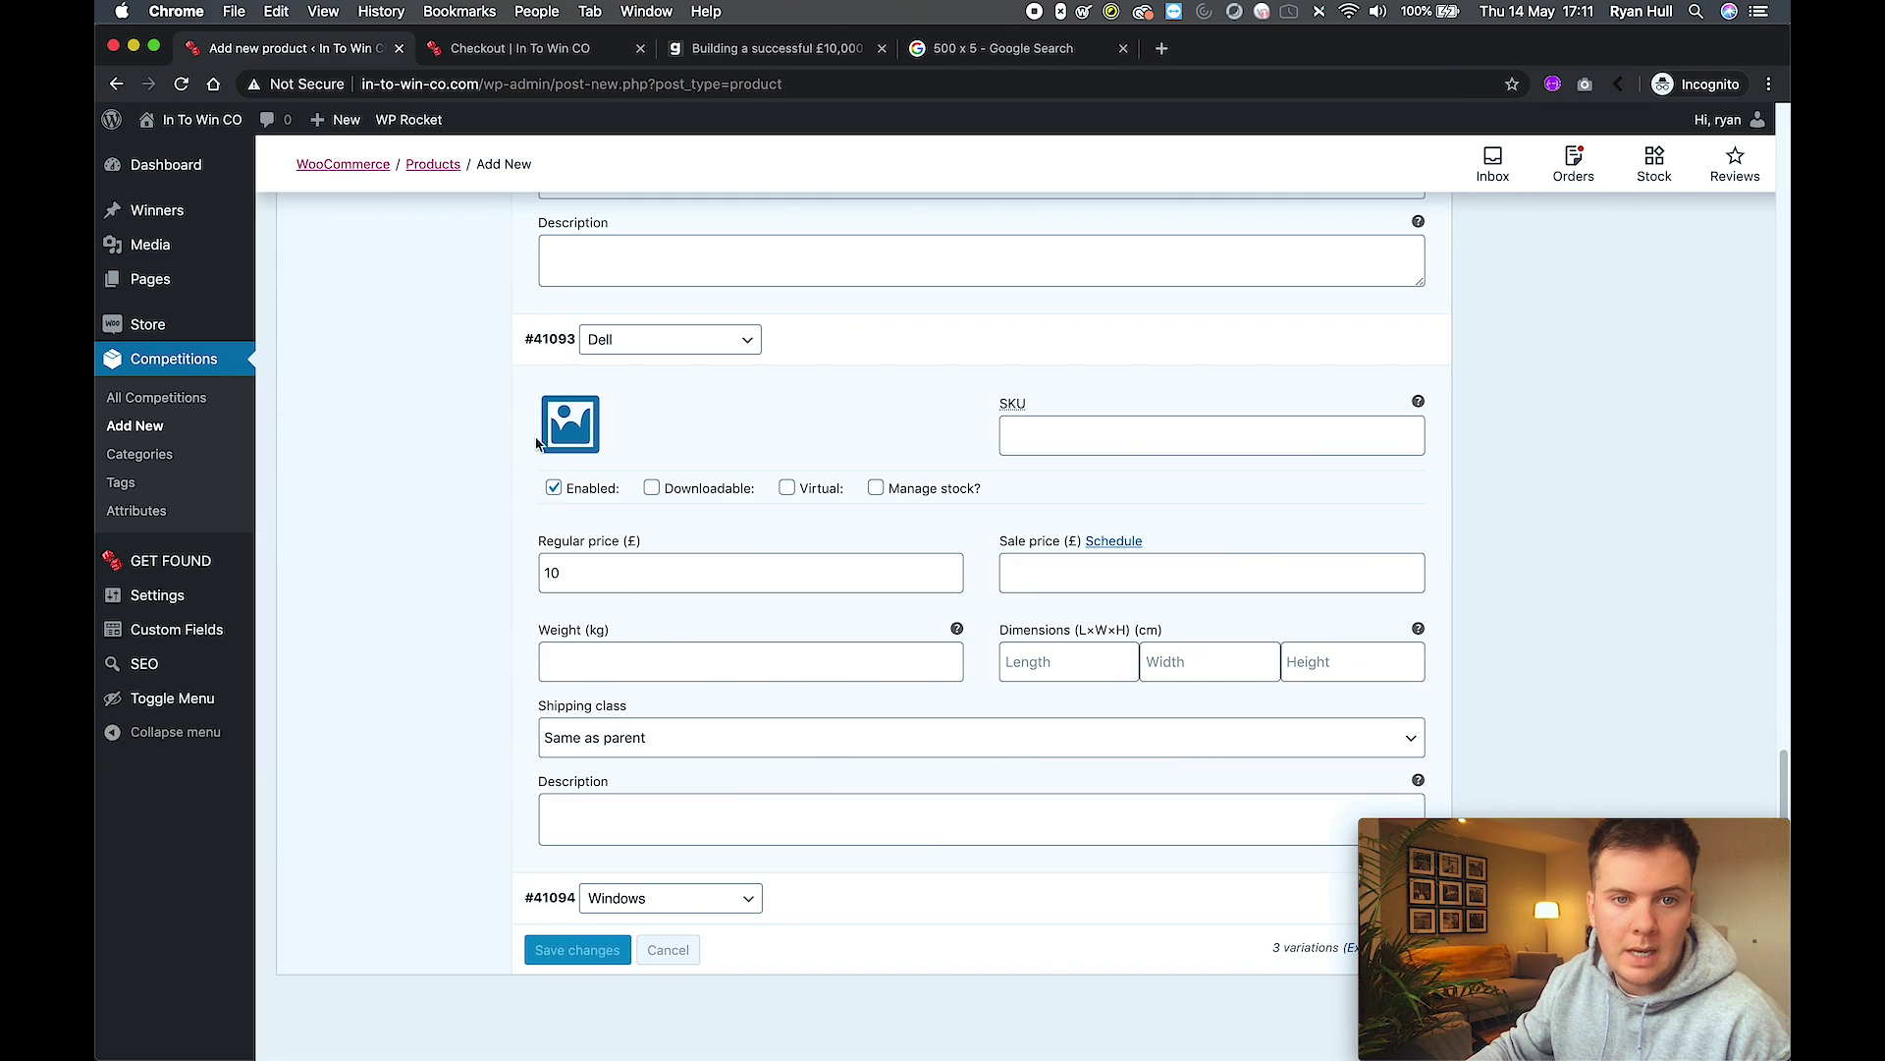
{"action": "left_click", "coordinate": [799, 901]}
{"action": "scroll", "coordinate": [550, 834], "scroll_direction": "down", "scroll_amount": 5}
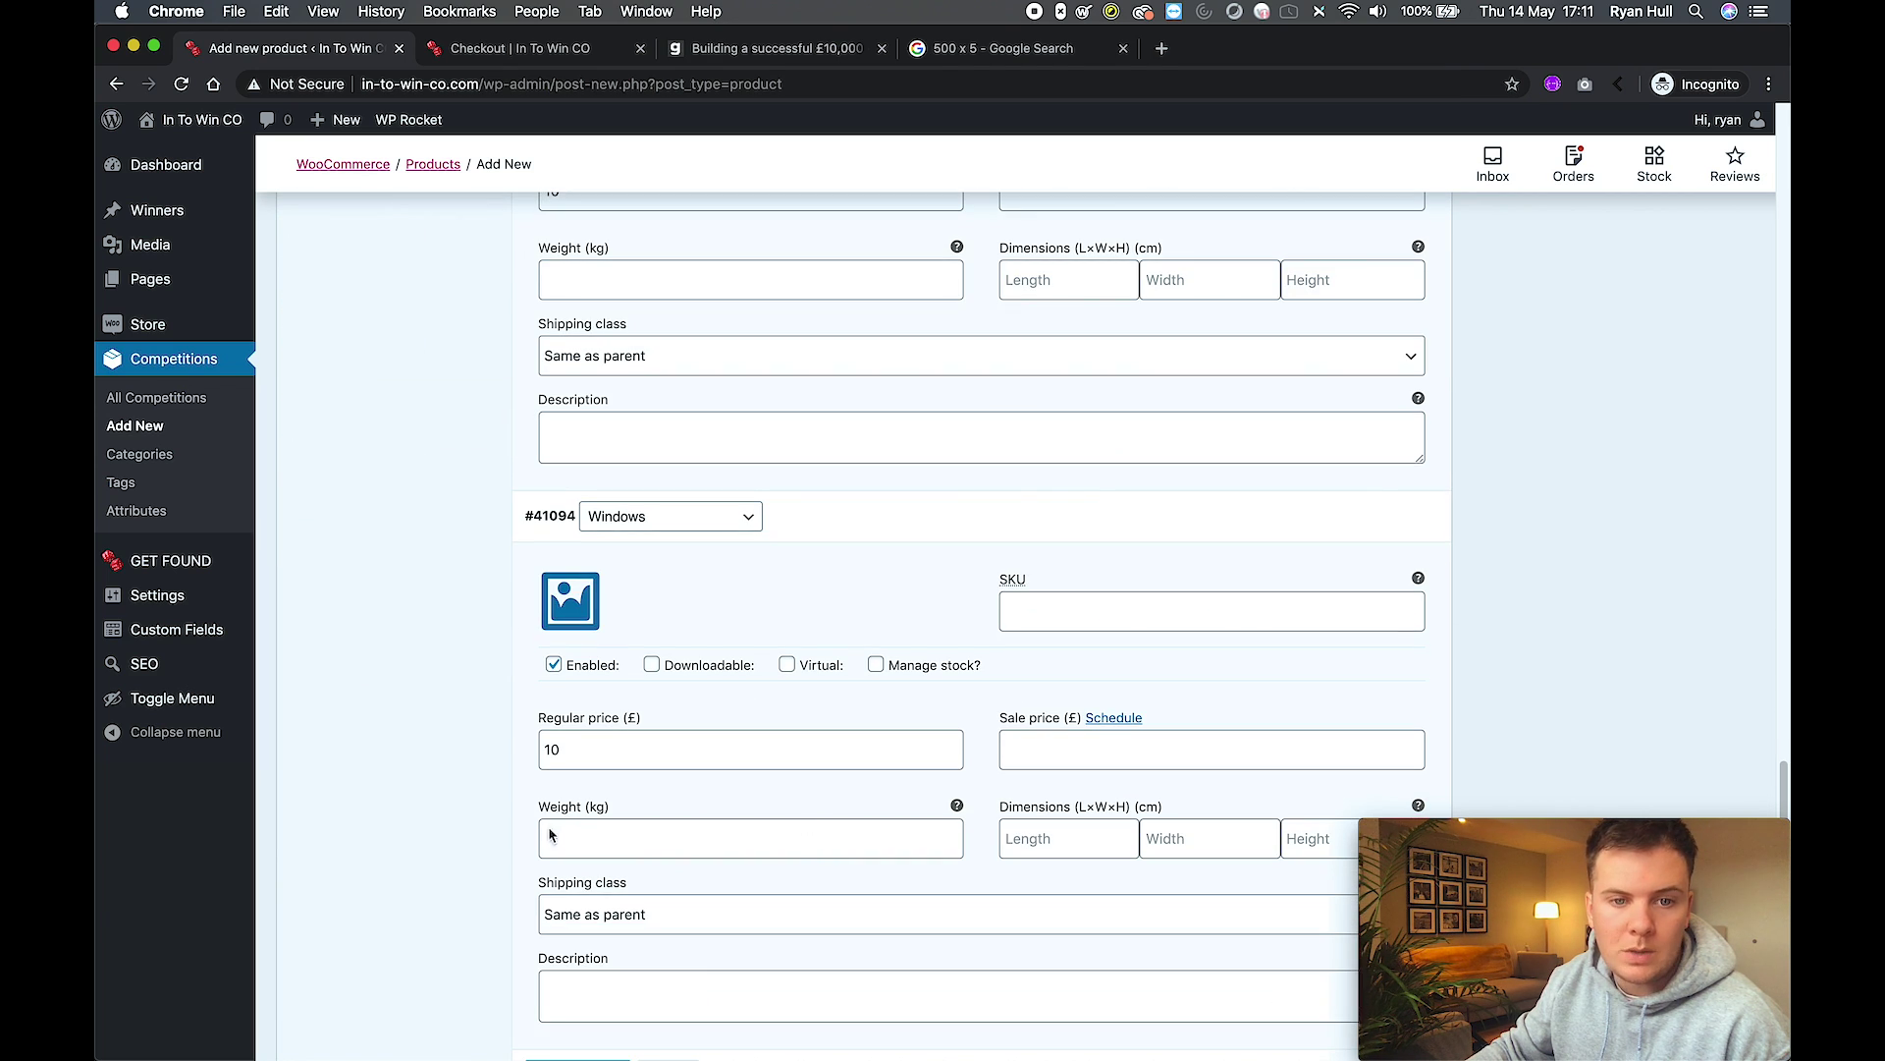
{"action": "scroll", "coordinate": [930, 644], "scroll_direction": "up", "scroll_amount": 2}
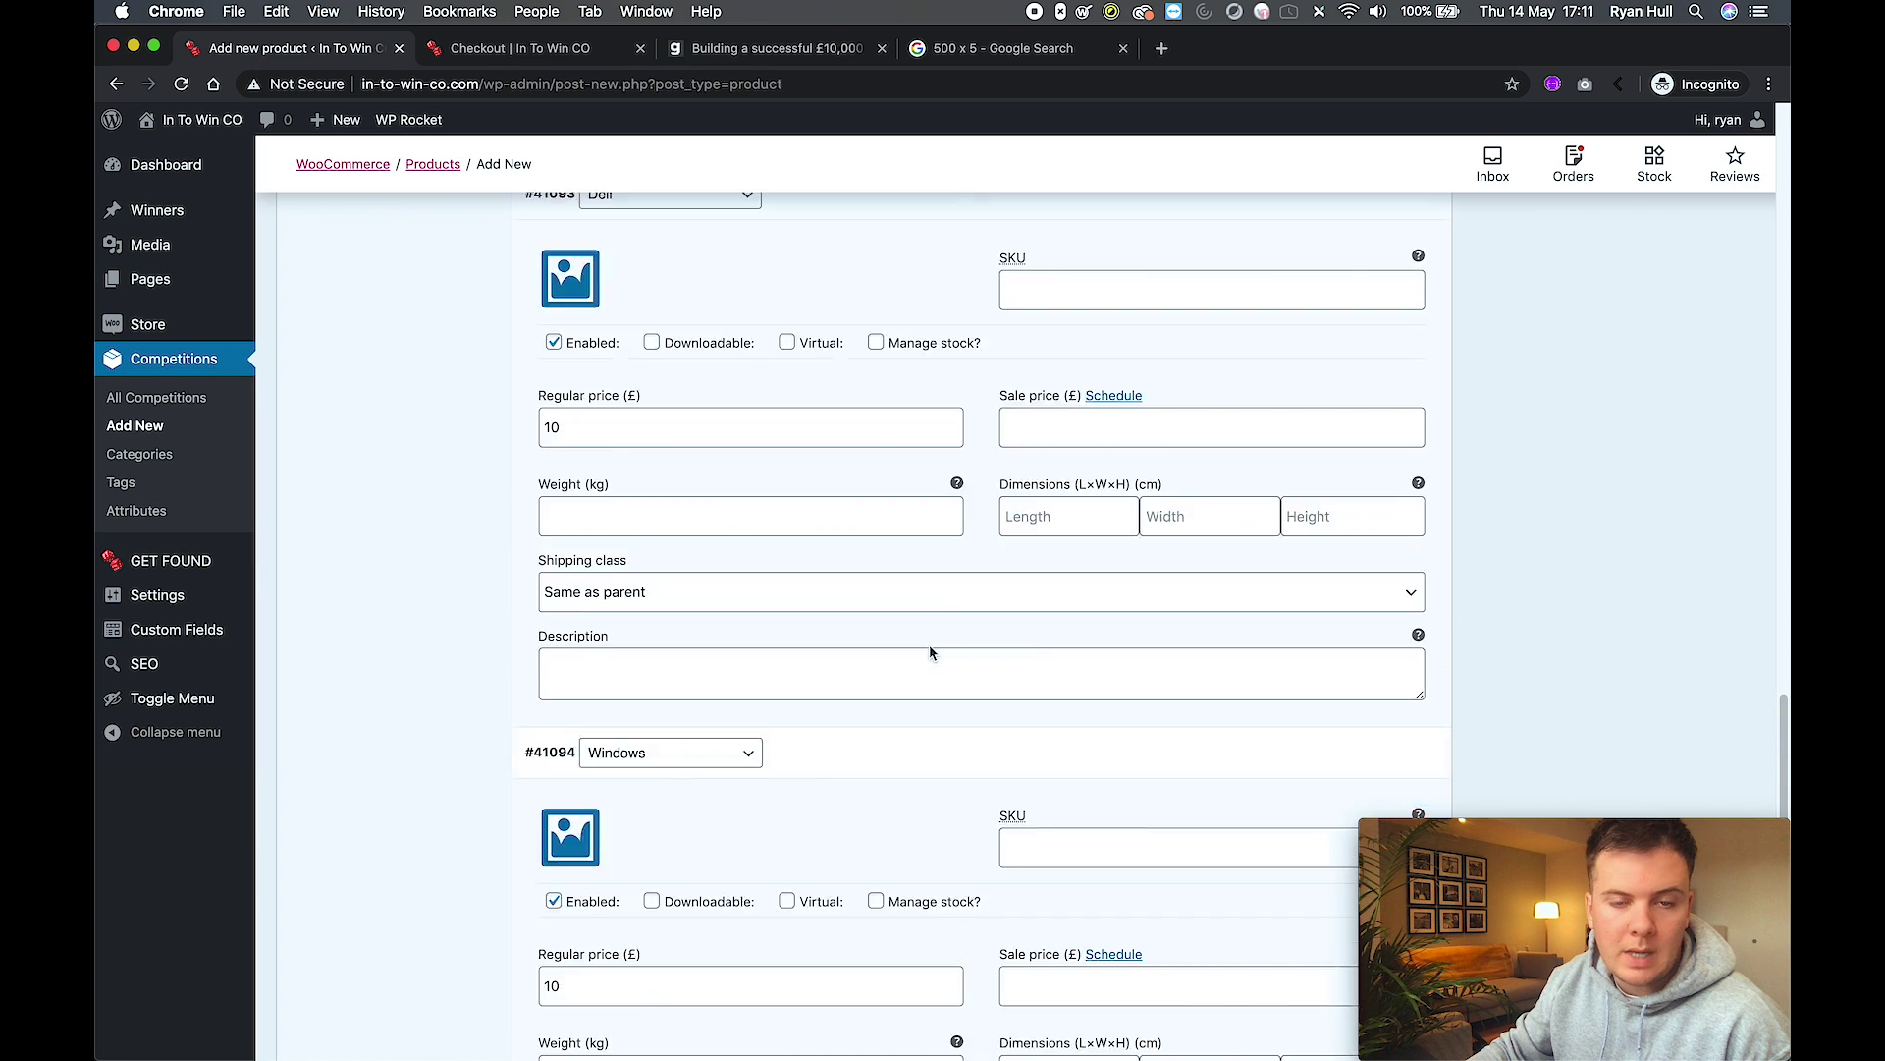
{"action": "scroll", "coordinate": [929, 648], "scroll_direction": "up", "scroll_amount": 4}
{"action": "scroll", "coordinate": [923, 637], "scroll_direction": "up", "scroll_amount": 1}
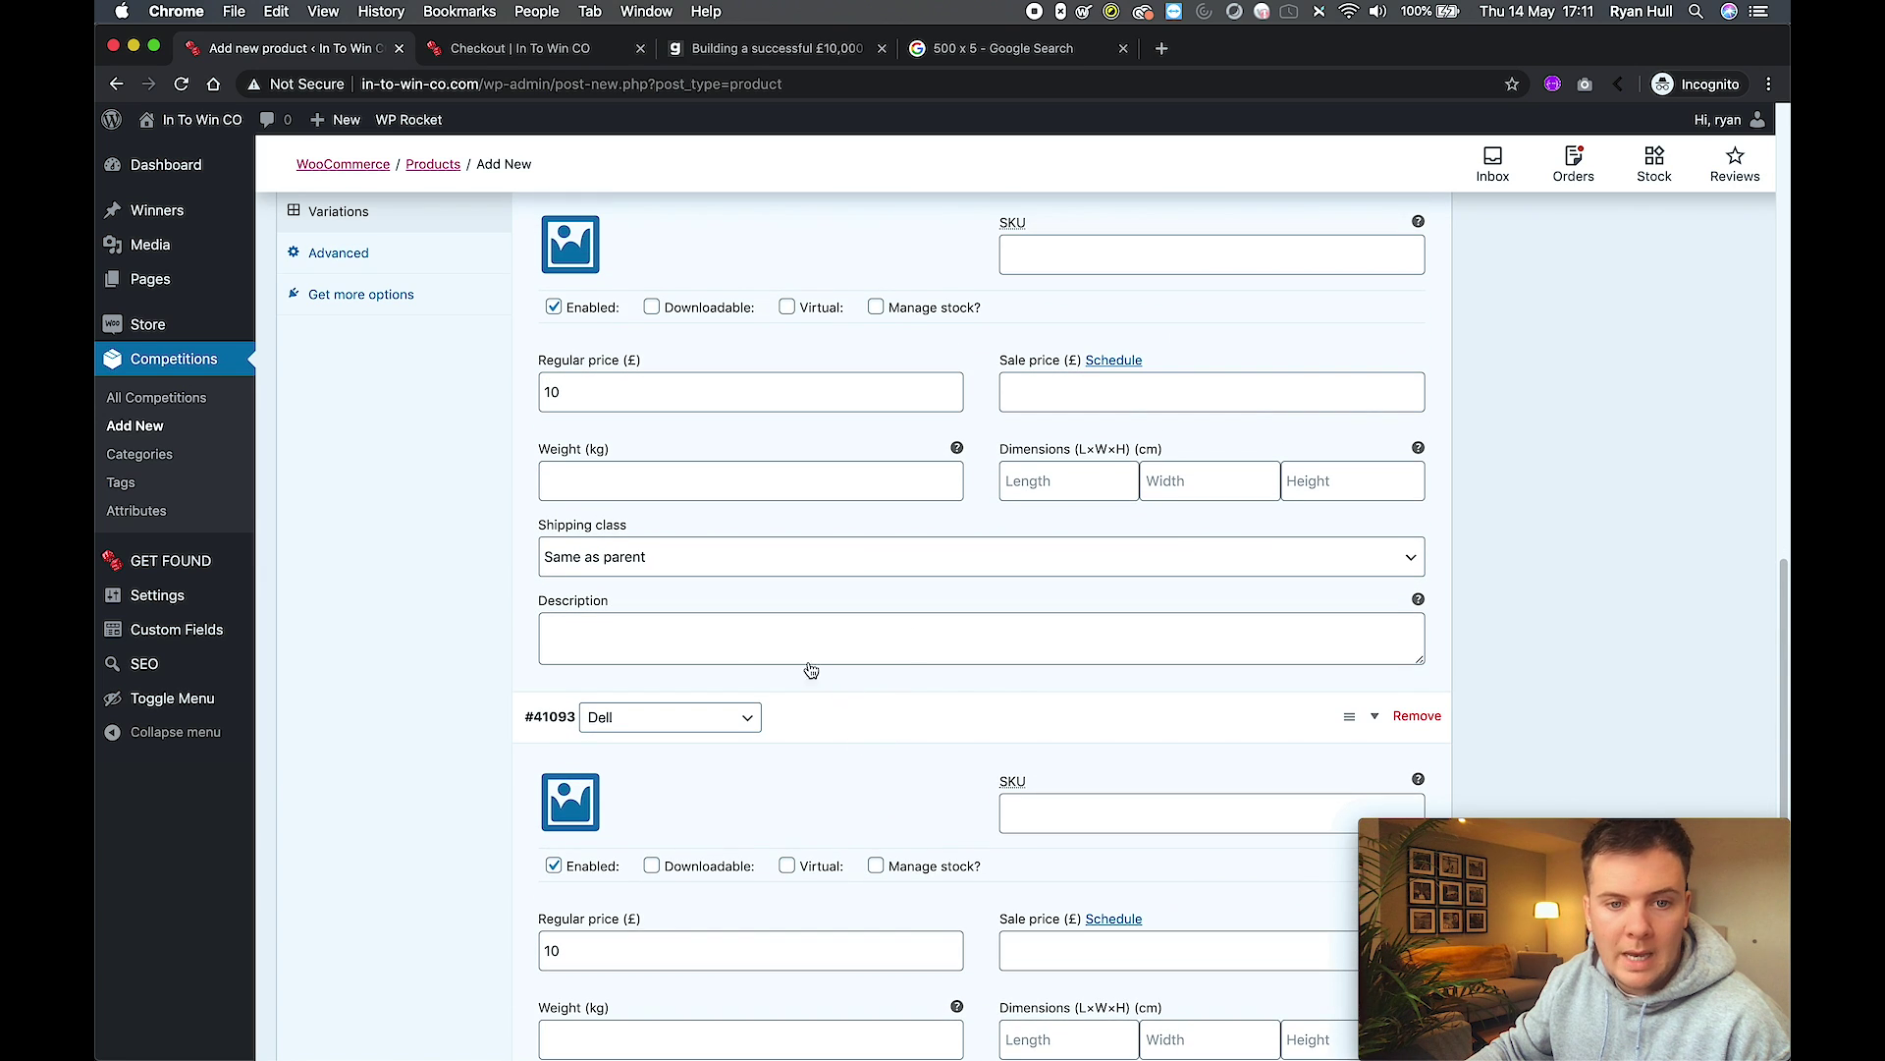
{"action": "left_click", "coordinate": [807, 704]}
{"action": "scroll", "coordinate": [759, 381], "scroll_direction": "up", "scroll_amount": 1}
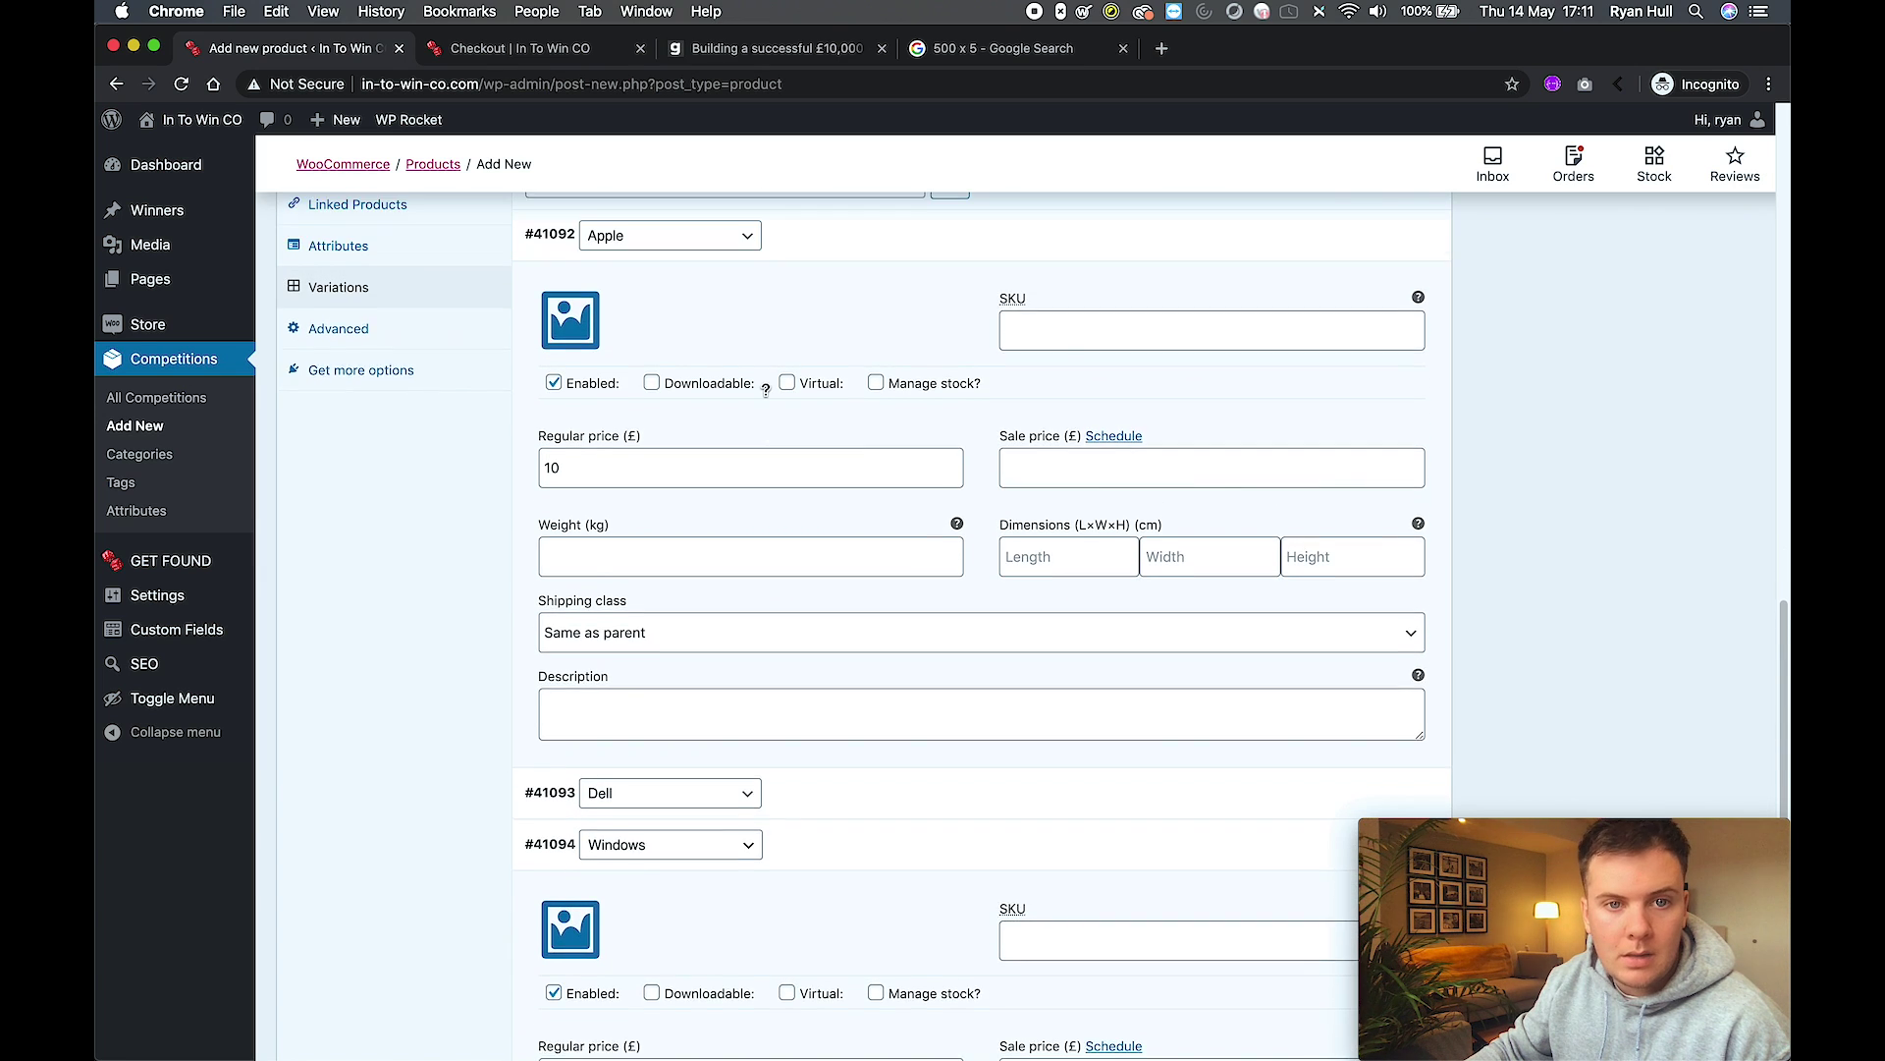
{"action": "left_click", "coordinate": [814, 297]}
{"action": "left_click", "coordinate": [812, 408]}
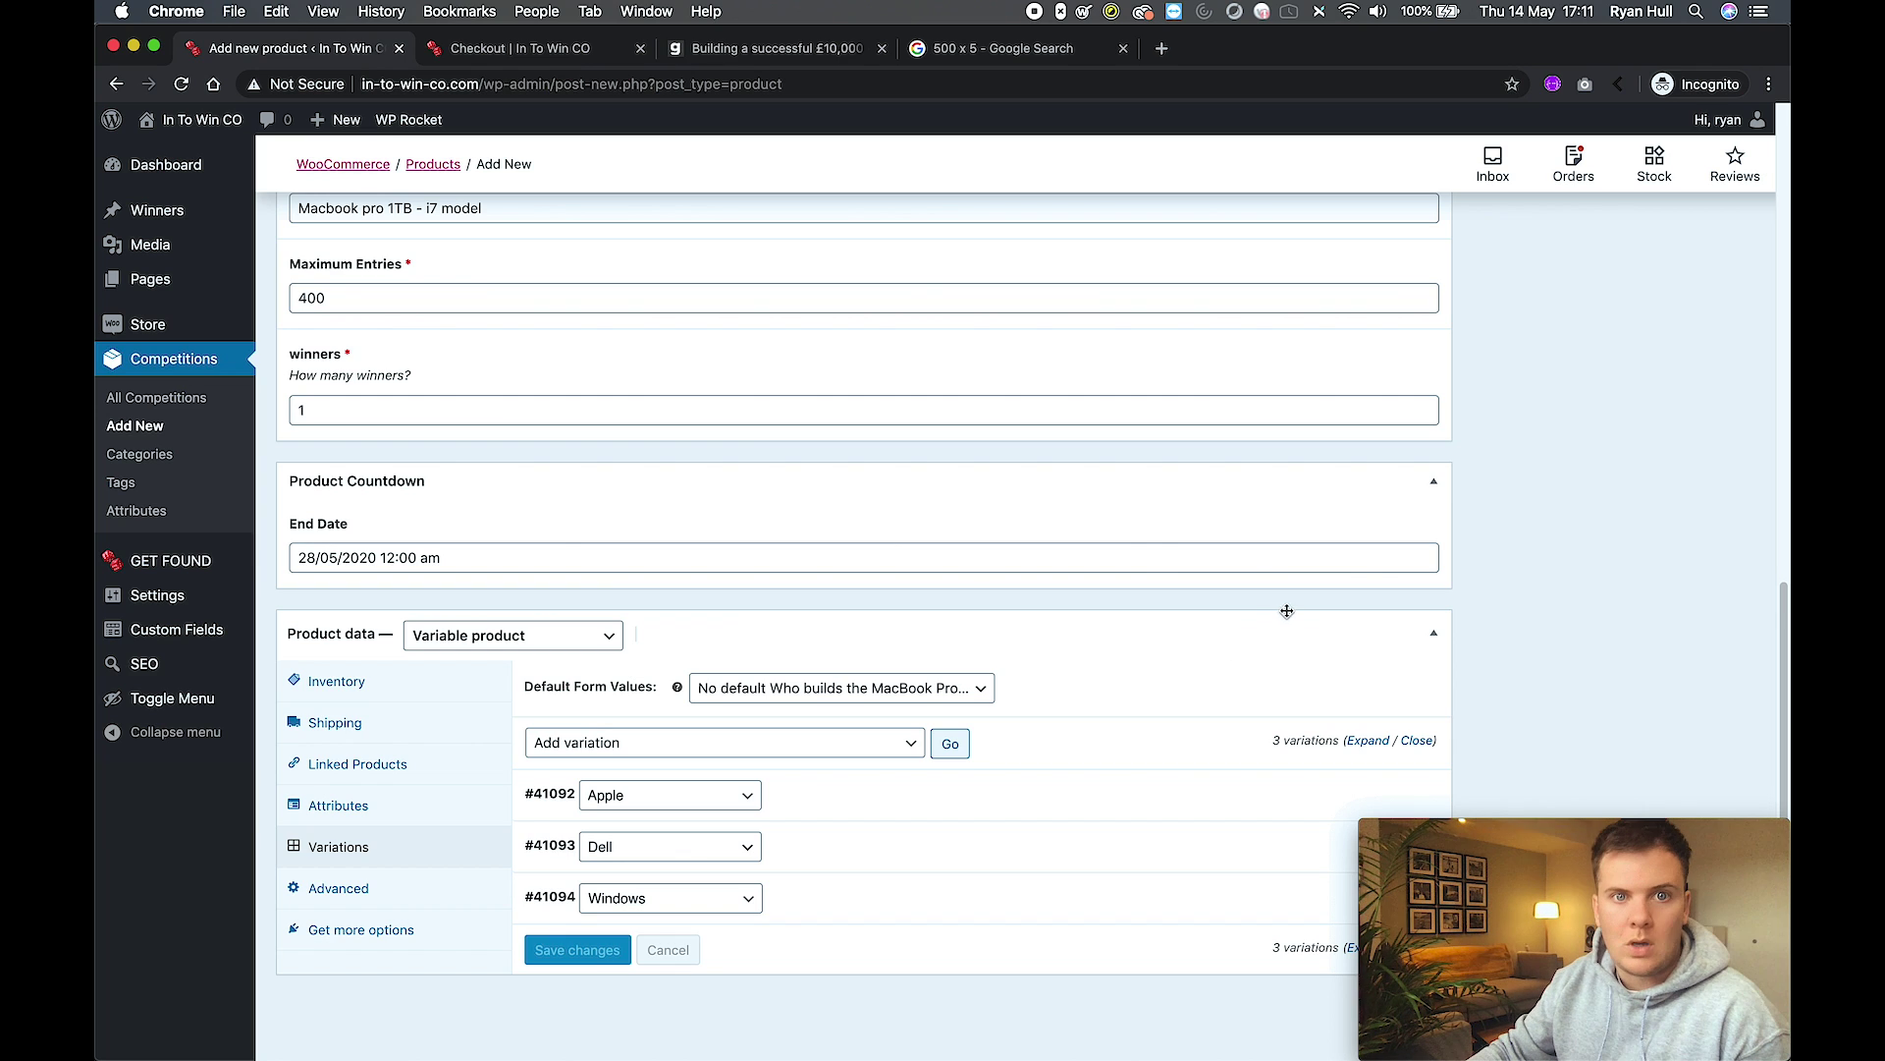
{"action": "scroll", "coordinate": [1506, 500], "scroll_direction": "up", "scroll_amount": 2}
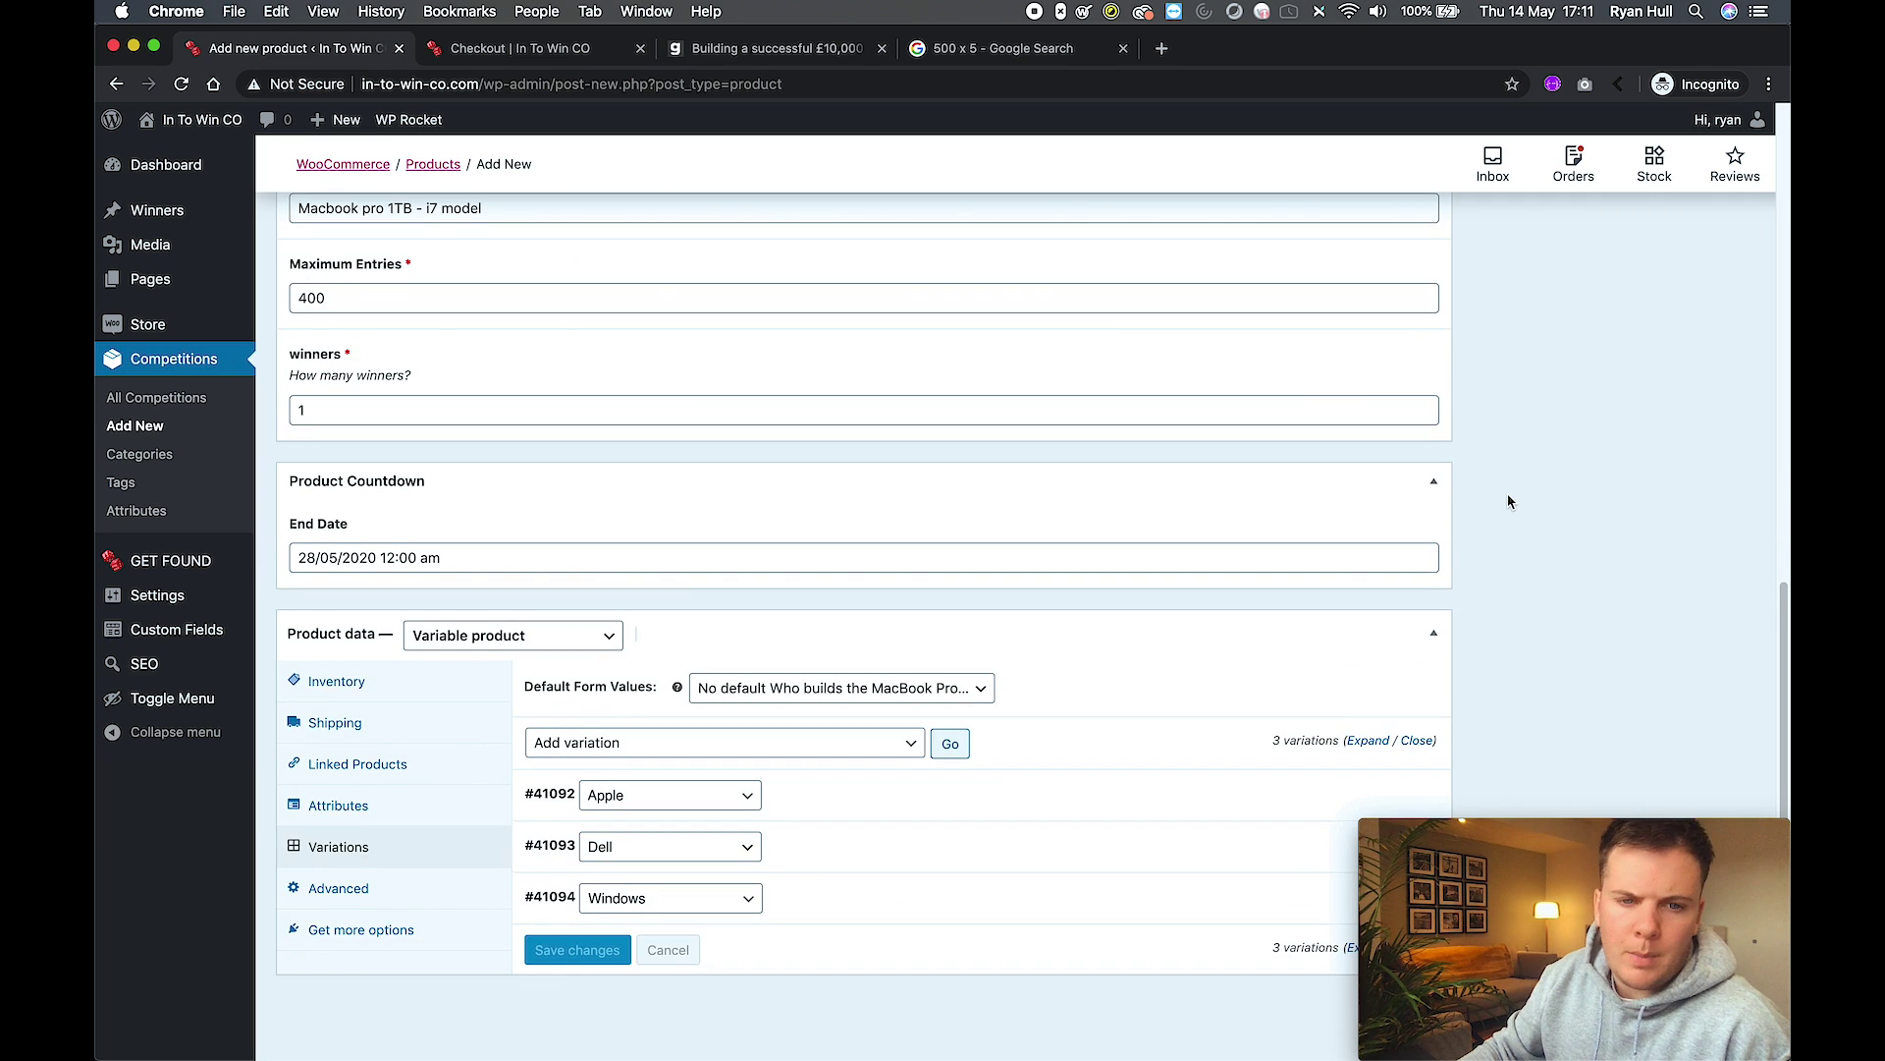
{"action": "scroll", "coordinate": [1507, 501], "scroll_direction": "up", "scroll_amount": 5}
{"action": "scroll", "coordinate": [1473, 472], "scroll_direction": "up", "scroll_amount": 2}
{"action": "scroll", "coordinate": [1446, 448], "scroll_direction": "up", "scroll_amount": 2}
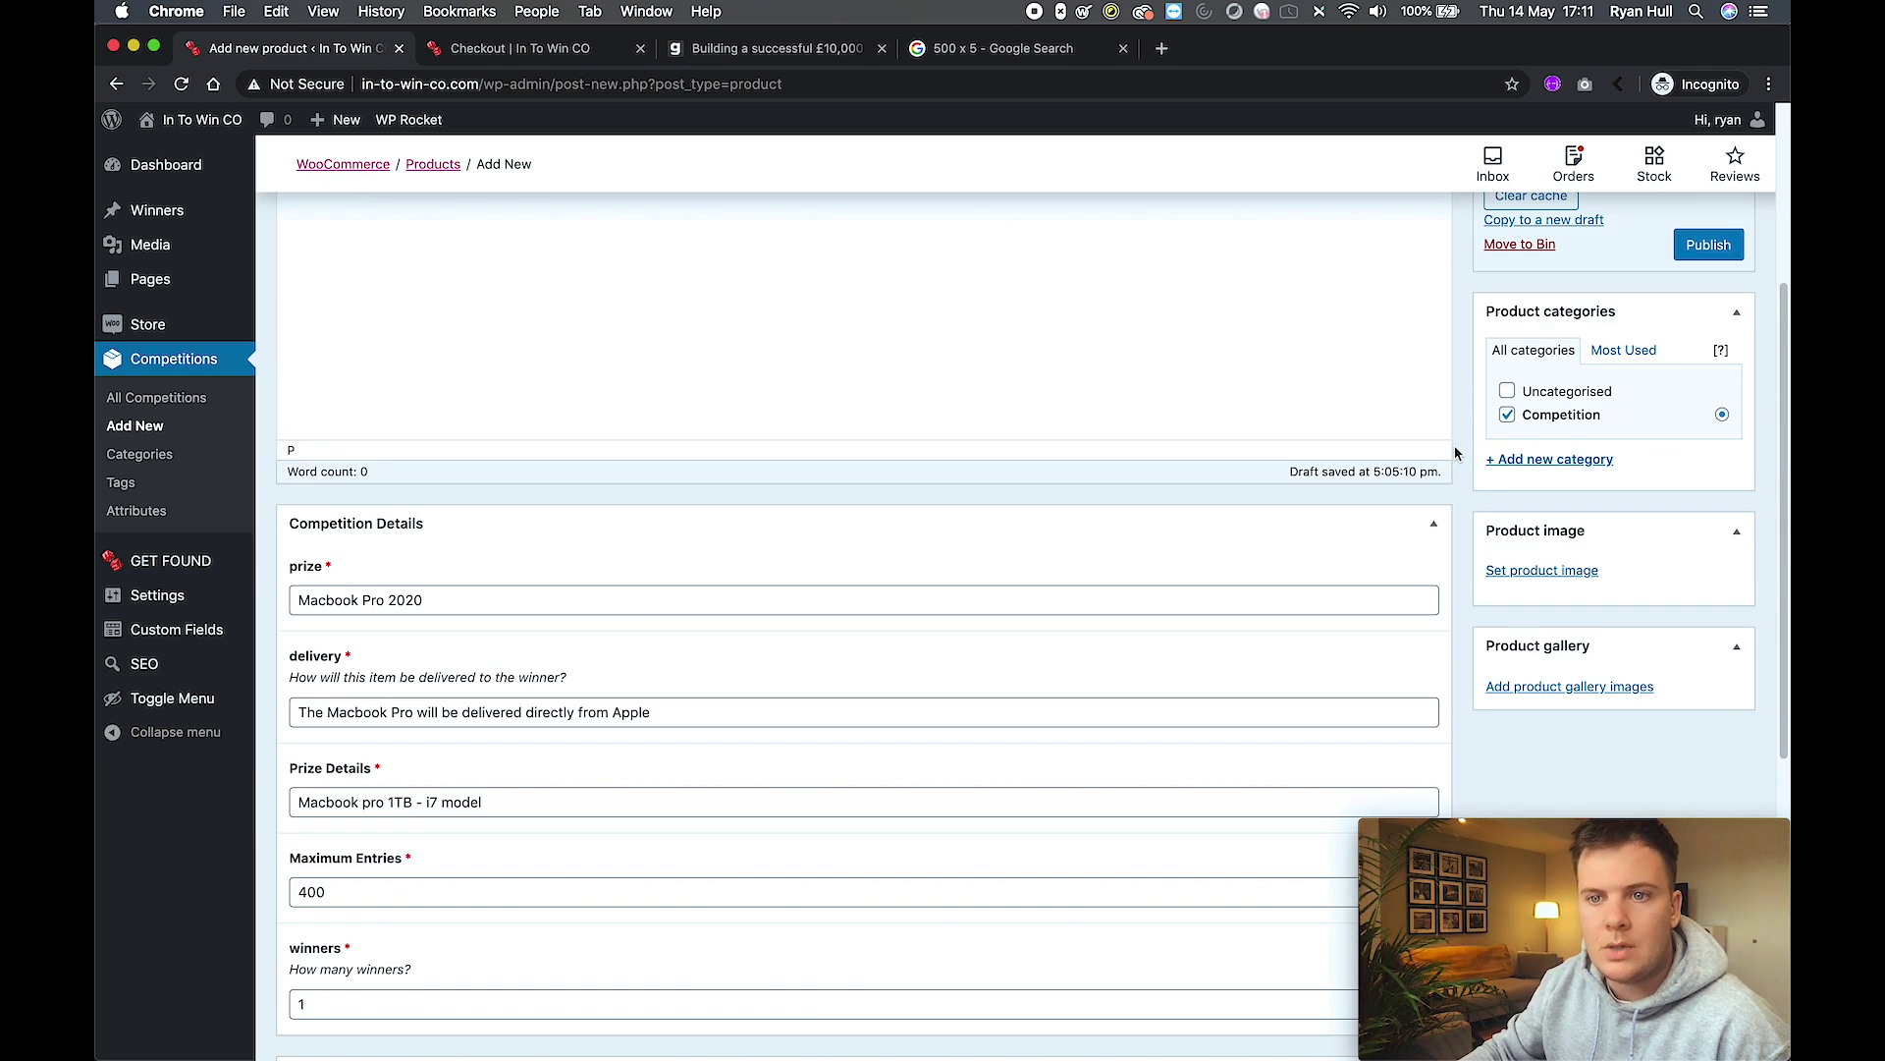
{"action": "scroll", "coordinate": [1440, 445], "scroll_direction": "up", "scroll_amount": 3}
{"action": "scroll", "coordinate": [1436, 441], "scroll_direction": "up", "scroll_amount": 2}
{"action": "scroll", "coordinate": [1436, 440], "scroll_direction": "down", "scroll_amount": 3}
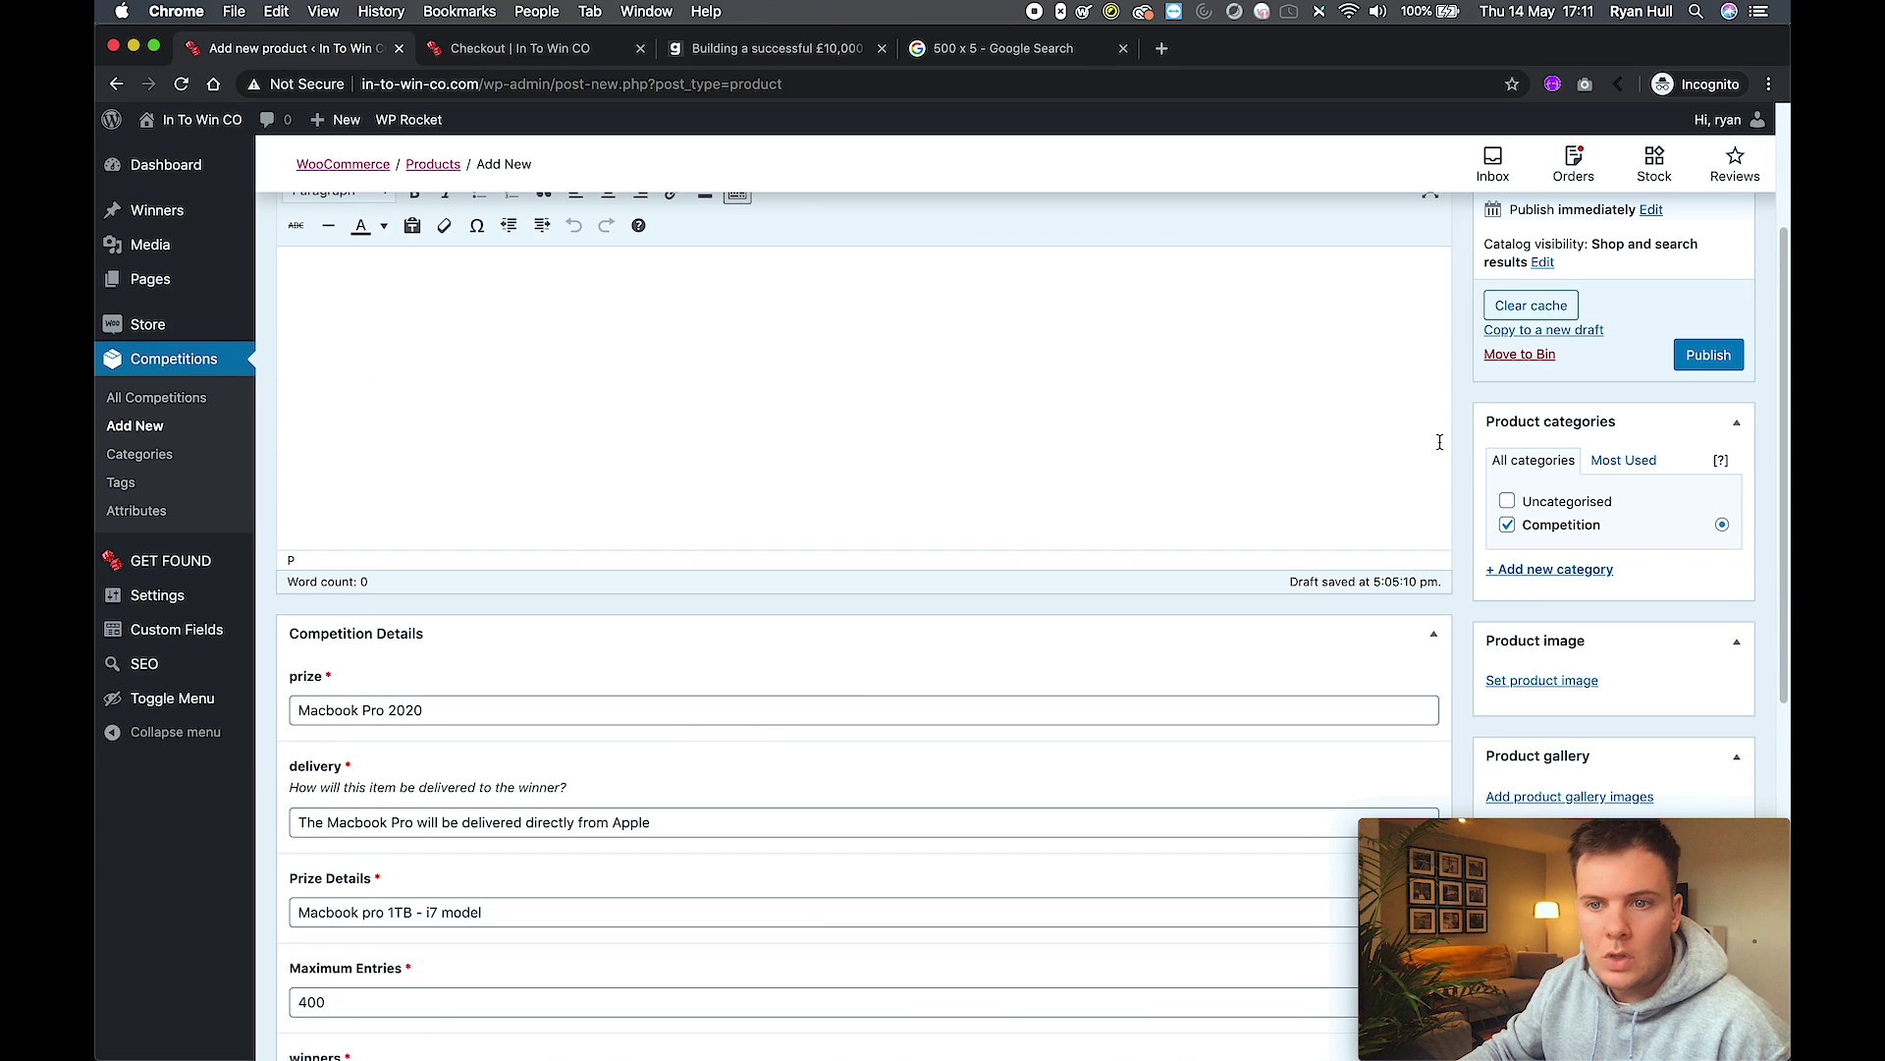
{"action": "scroll", "coordinate": [1458, 486], "scroll_direction": "down", "scroll_amount": 1}
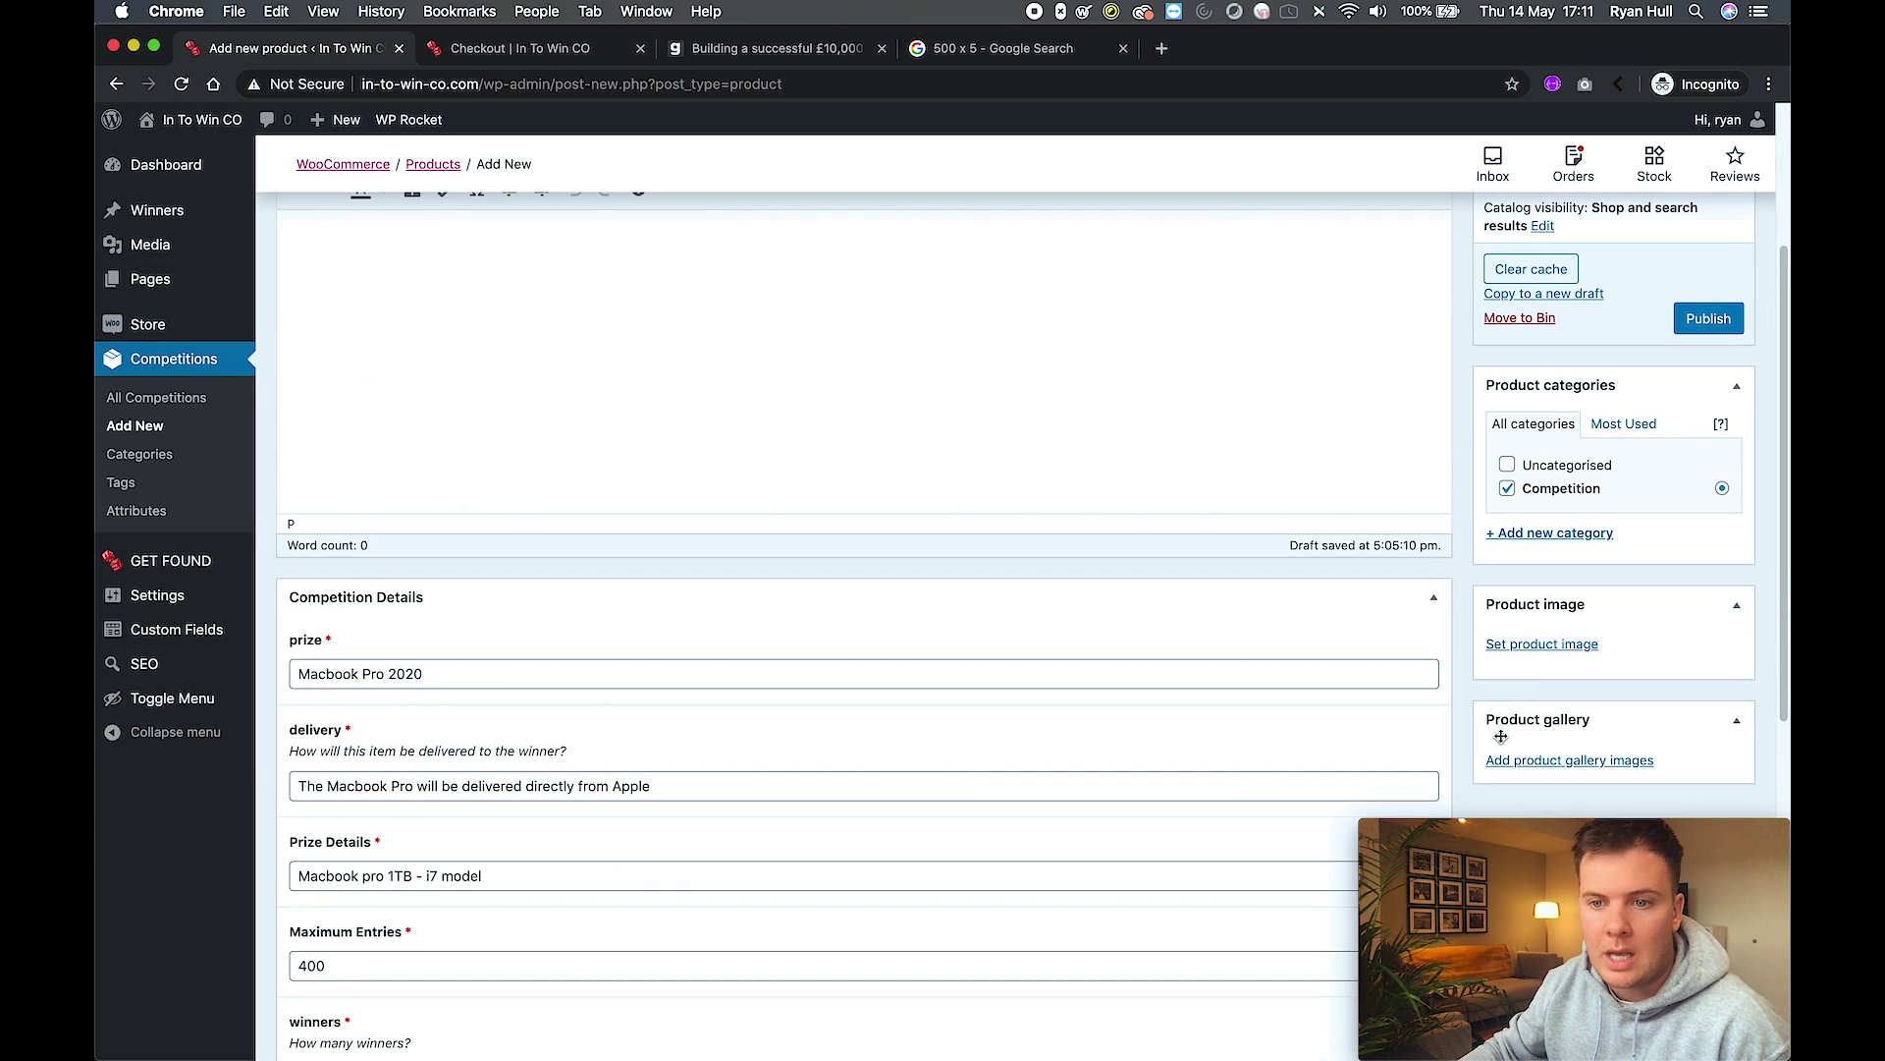
Upload the MacBook Pro photo to the Media Library and set it as the product image.
{"action": "left_click", "coordinate": [1532, 644]}
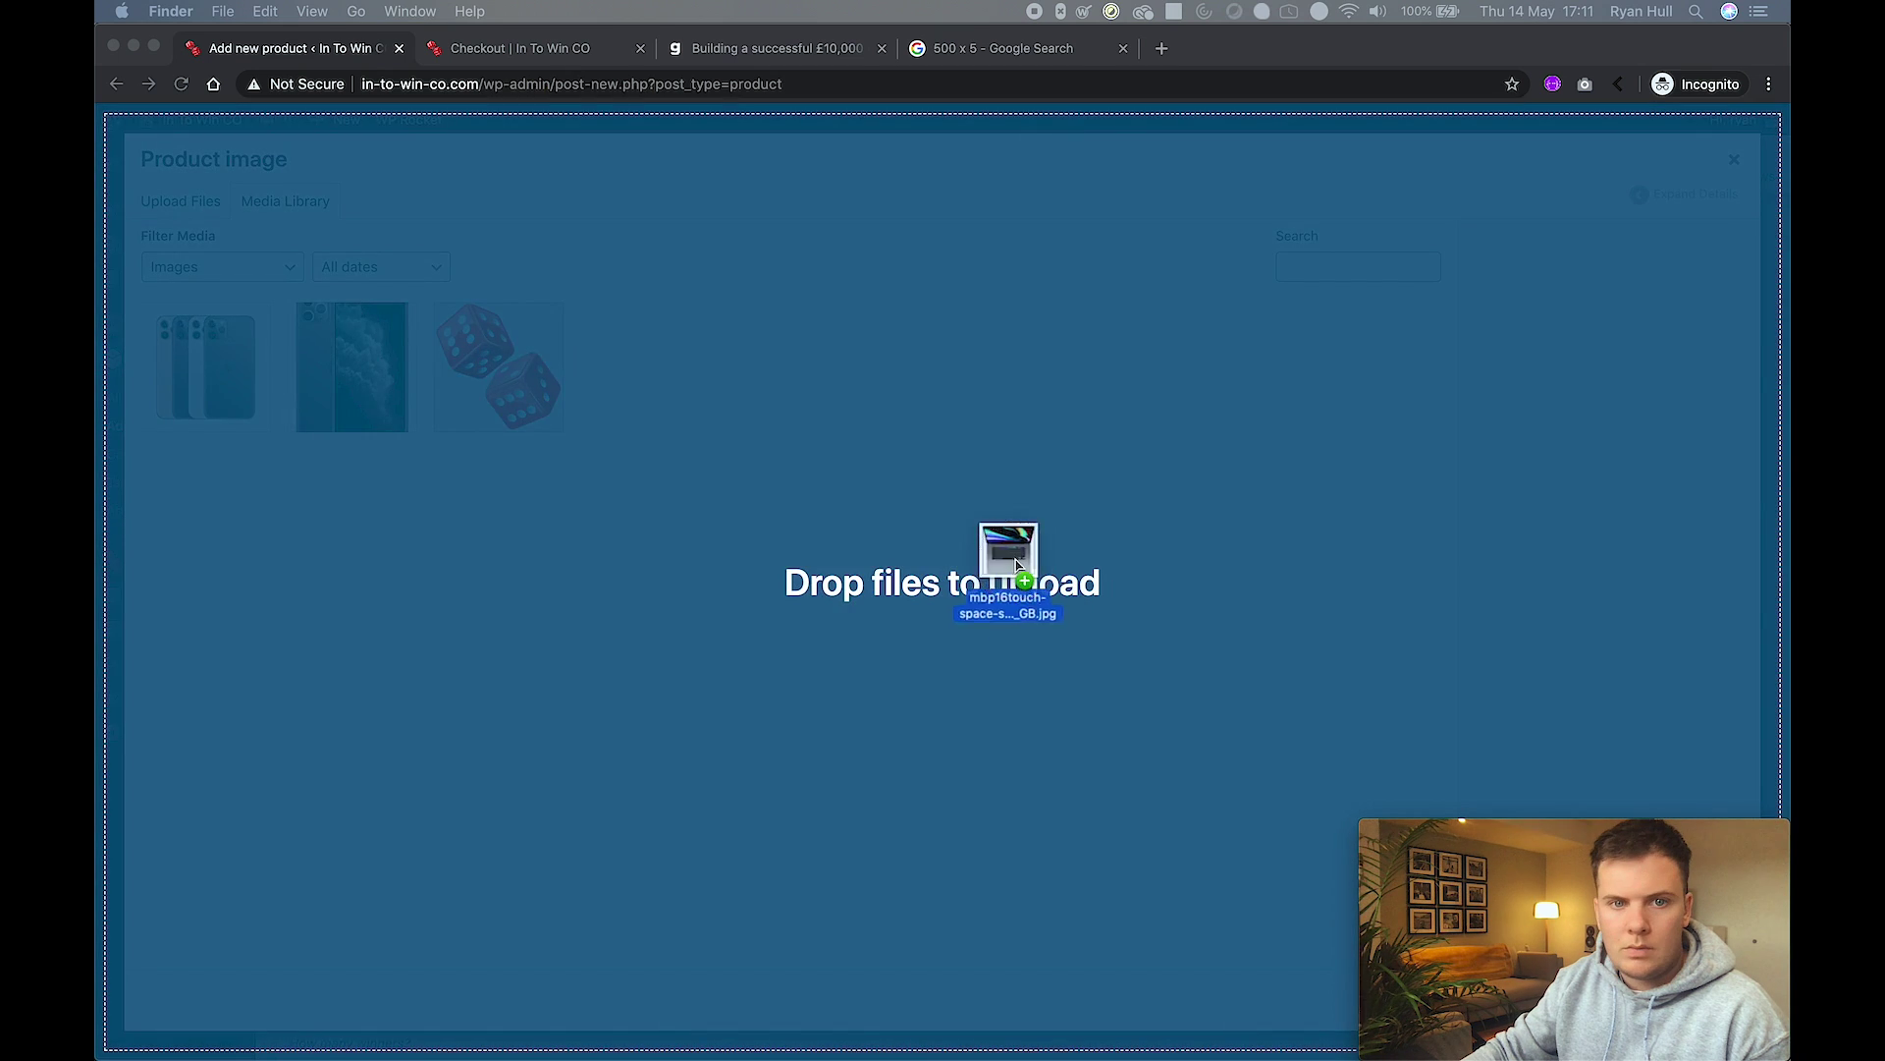
{"action": "left_click_drag", "start_coordinate": [1010, 569], "coordinate": [1031, 574]}
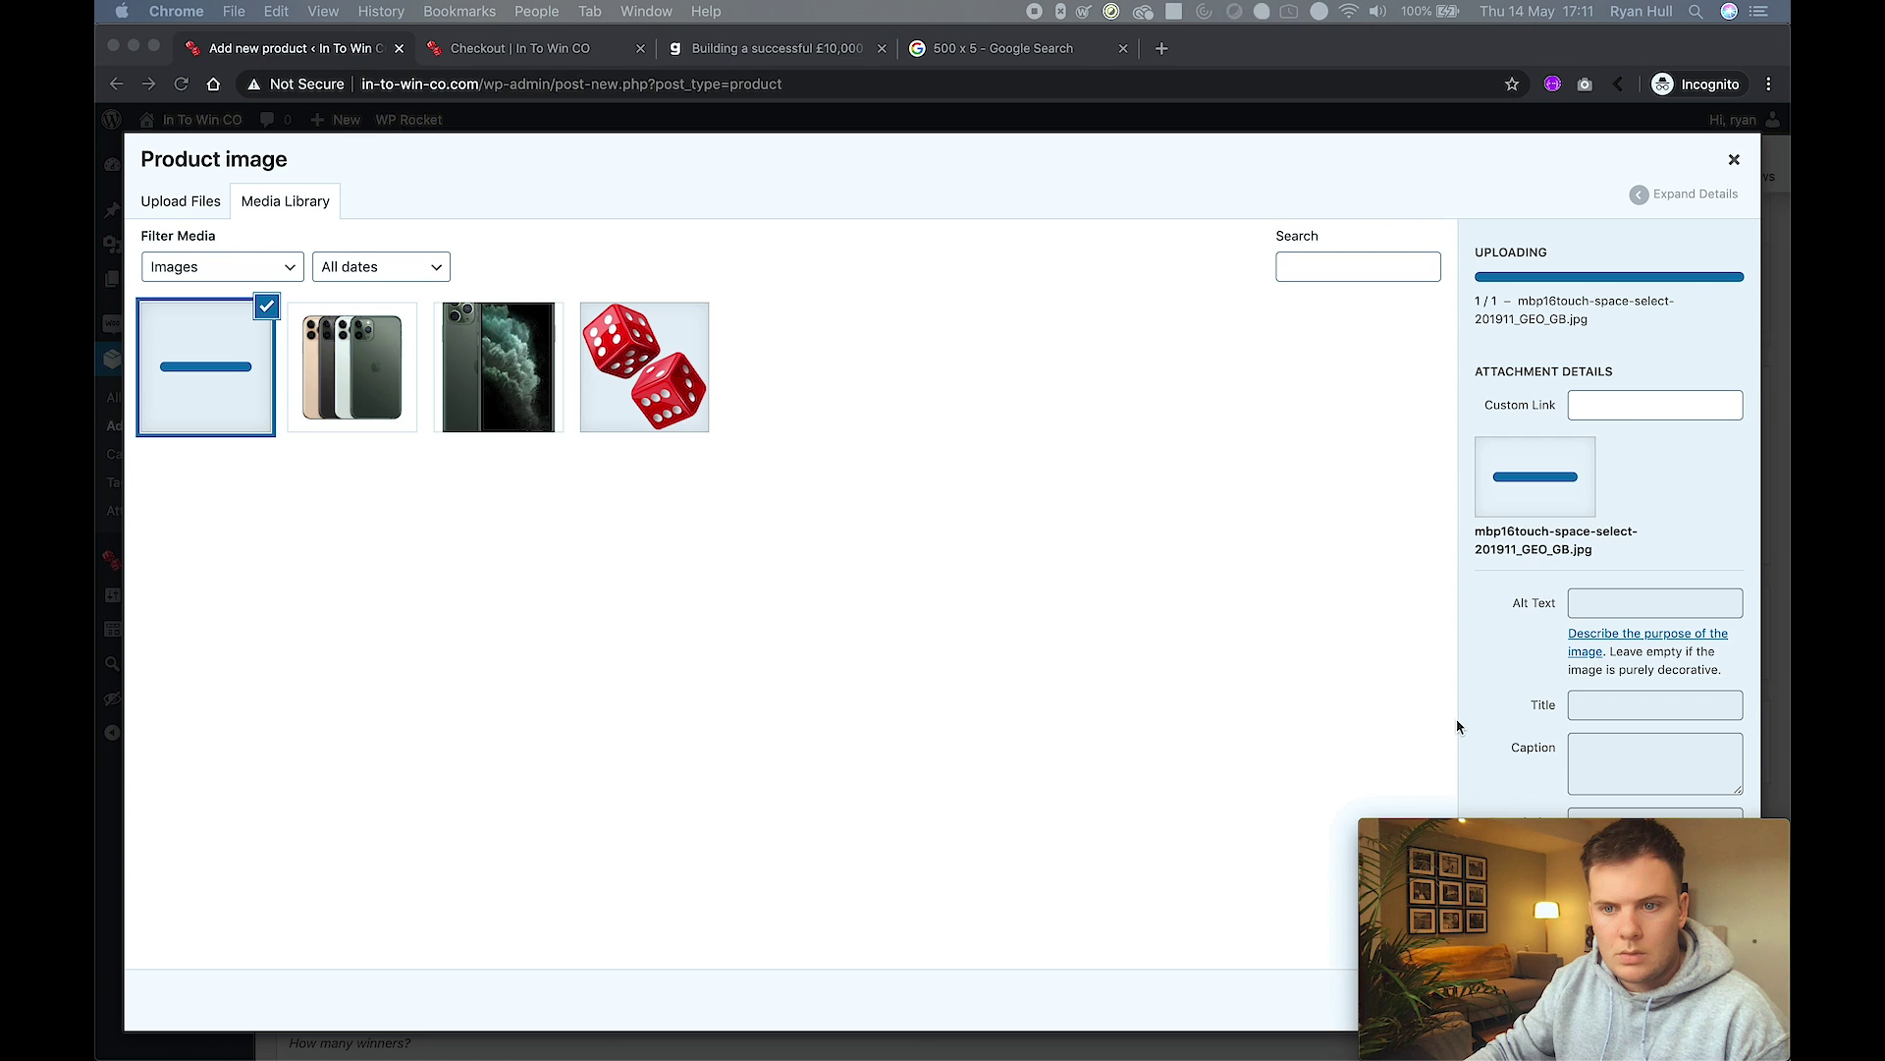
{"action": "left_click_drag", "start_coordinate": [1534, 835], "coordinate": [1037, 836]}
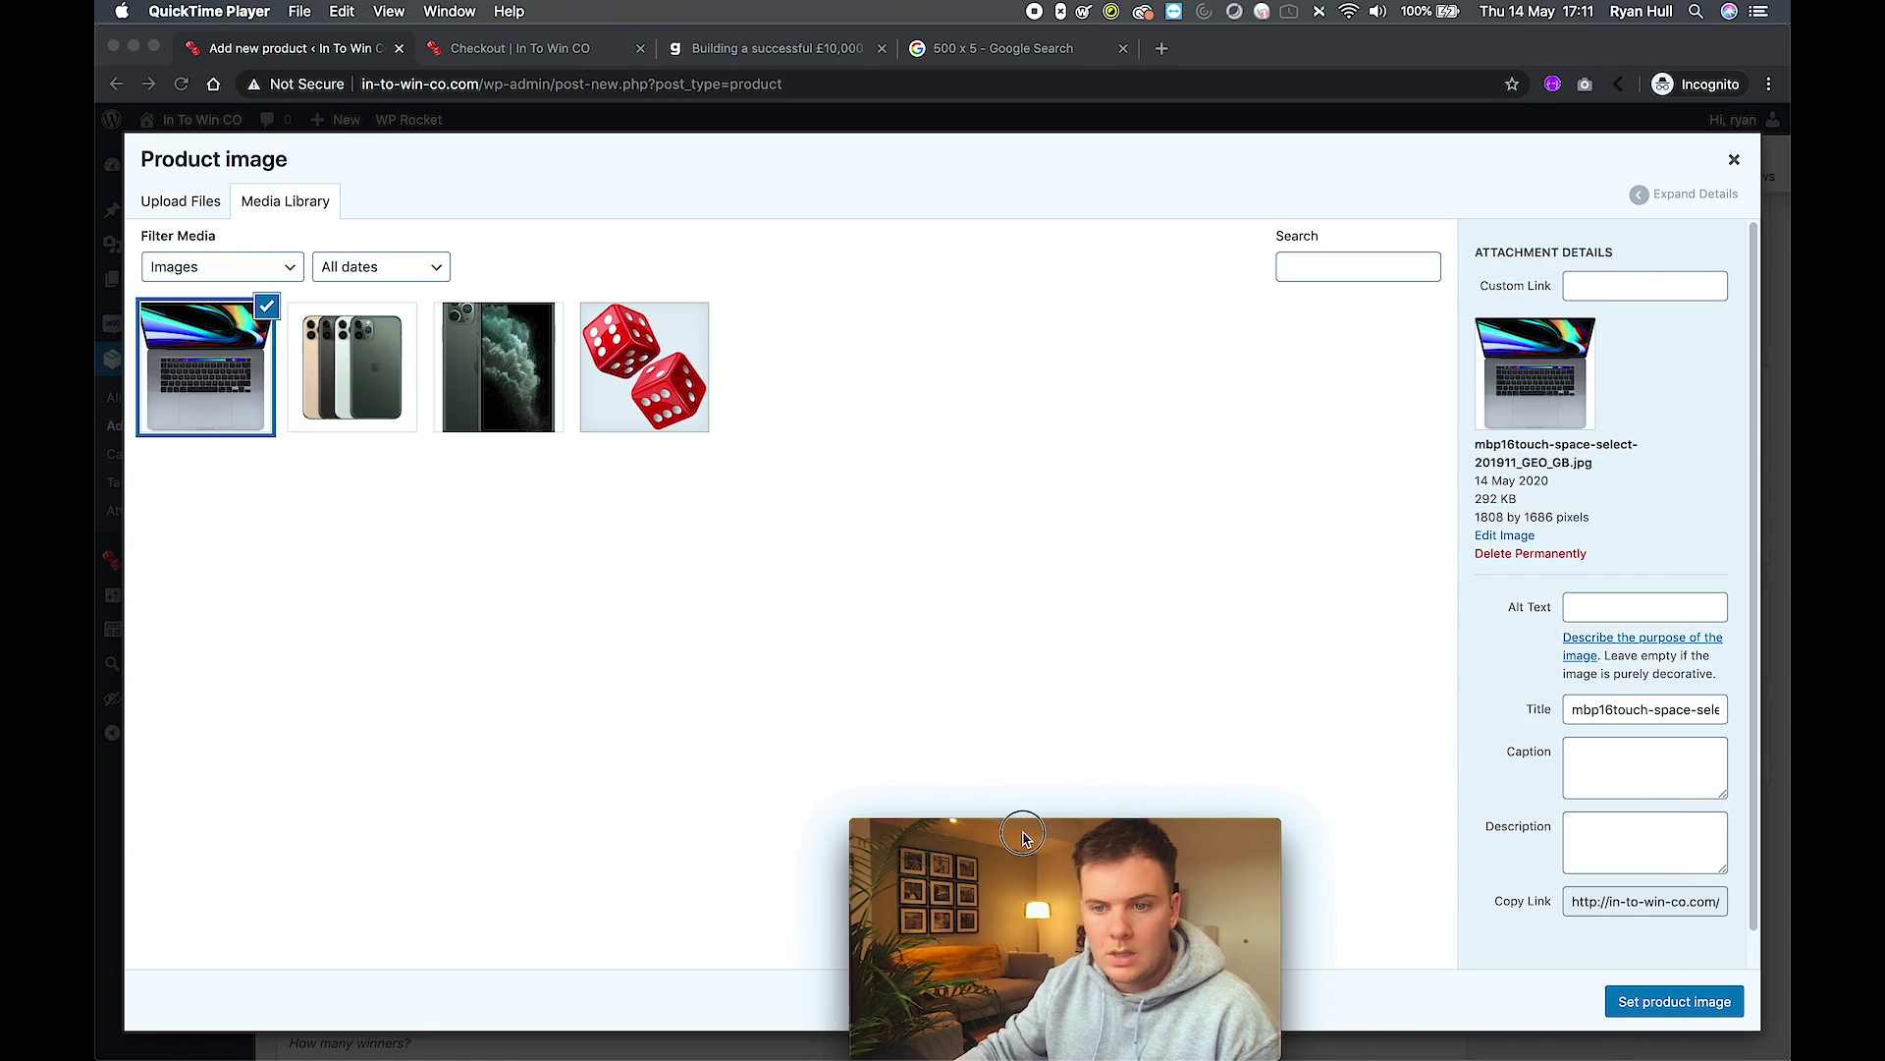
{"action": "left_click", "coordinate": [1661, 1004]}
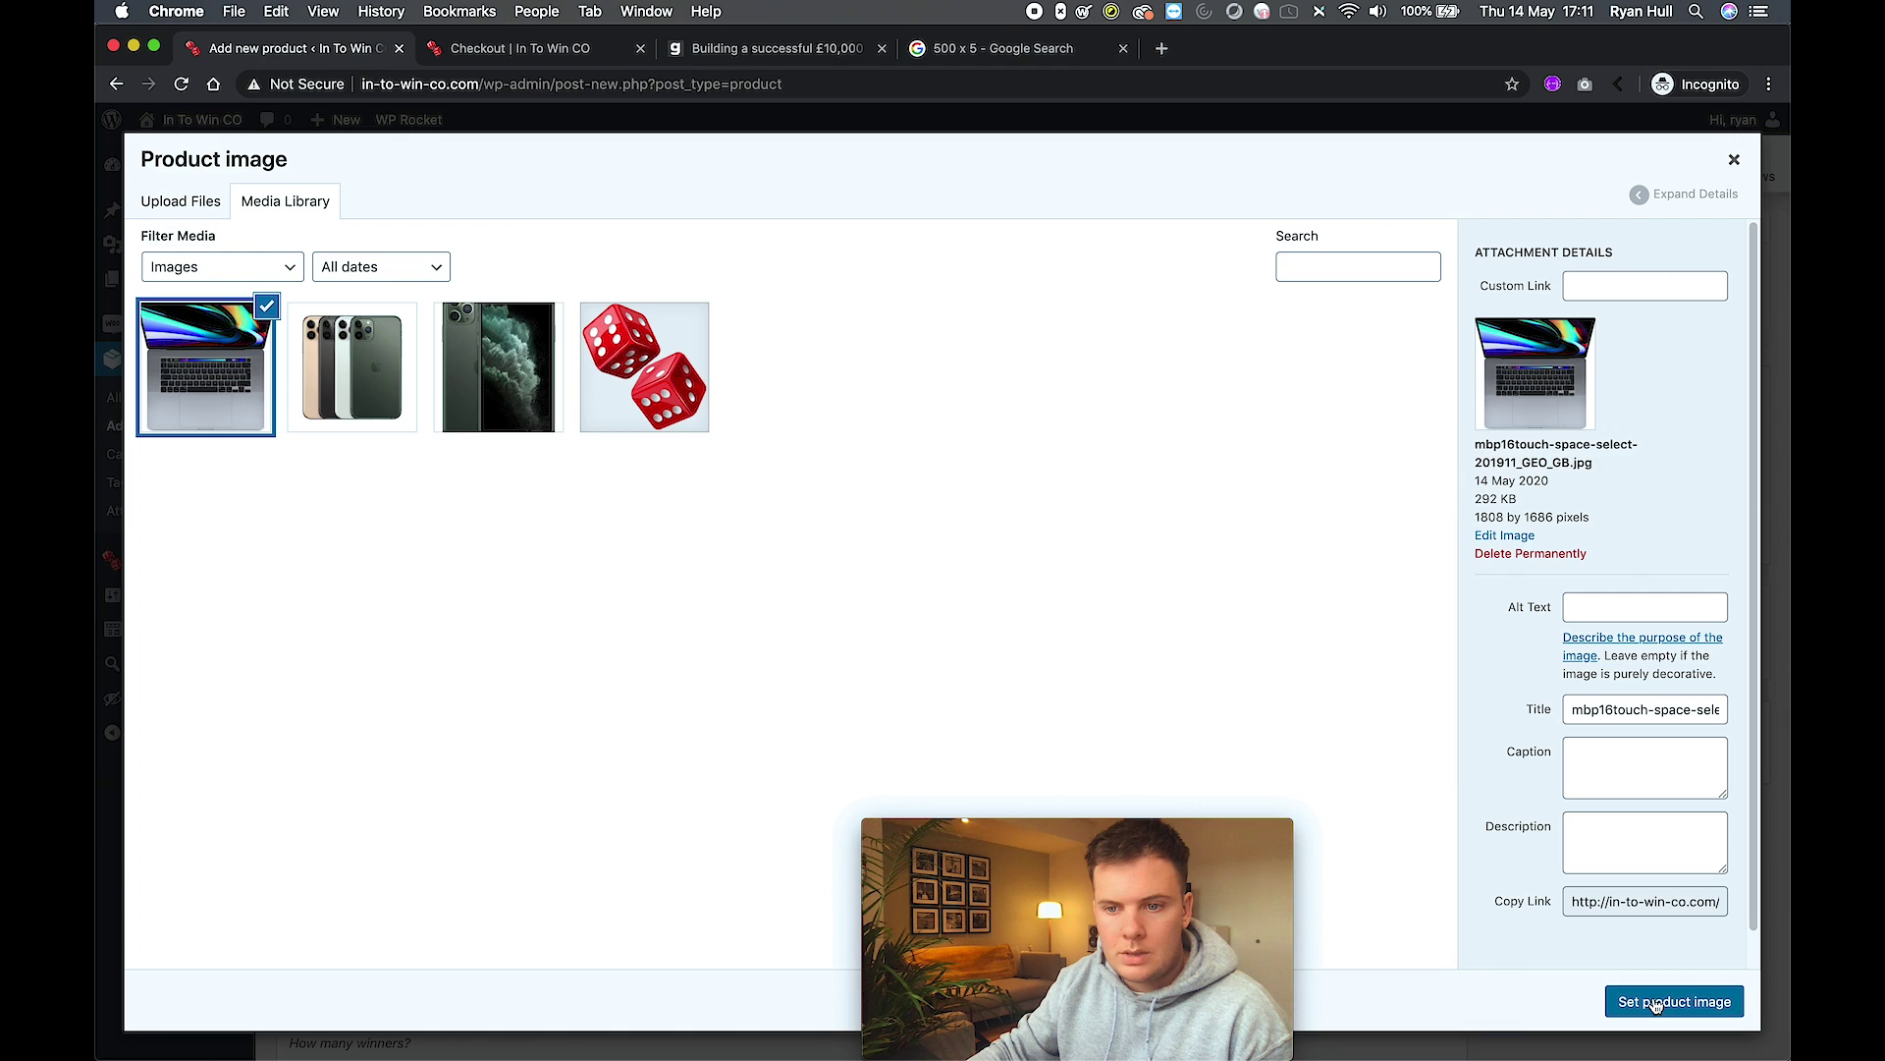
{"action": "left_click", "coordinate": [1656, 1003]}
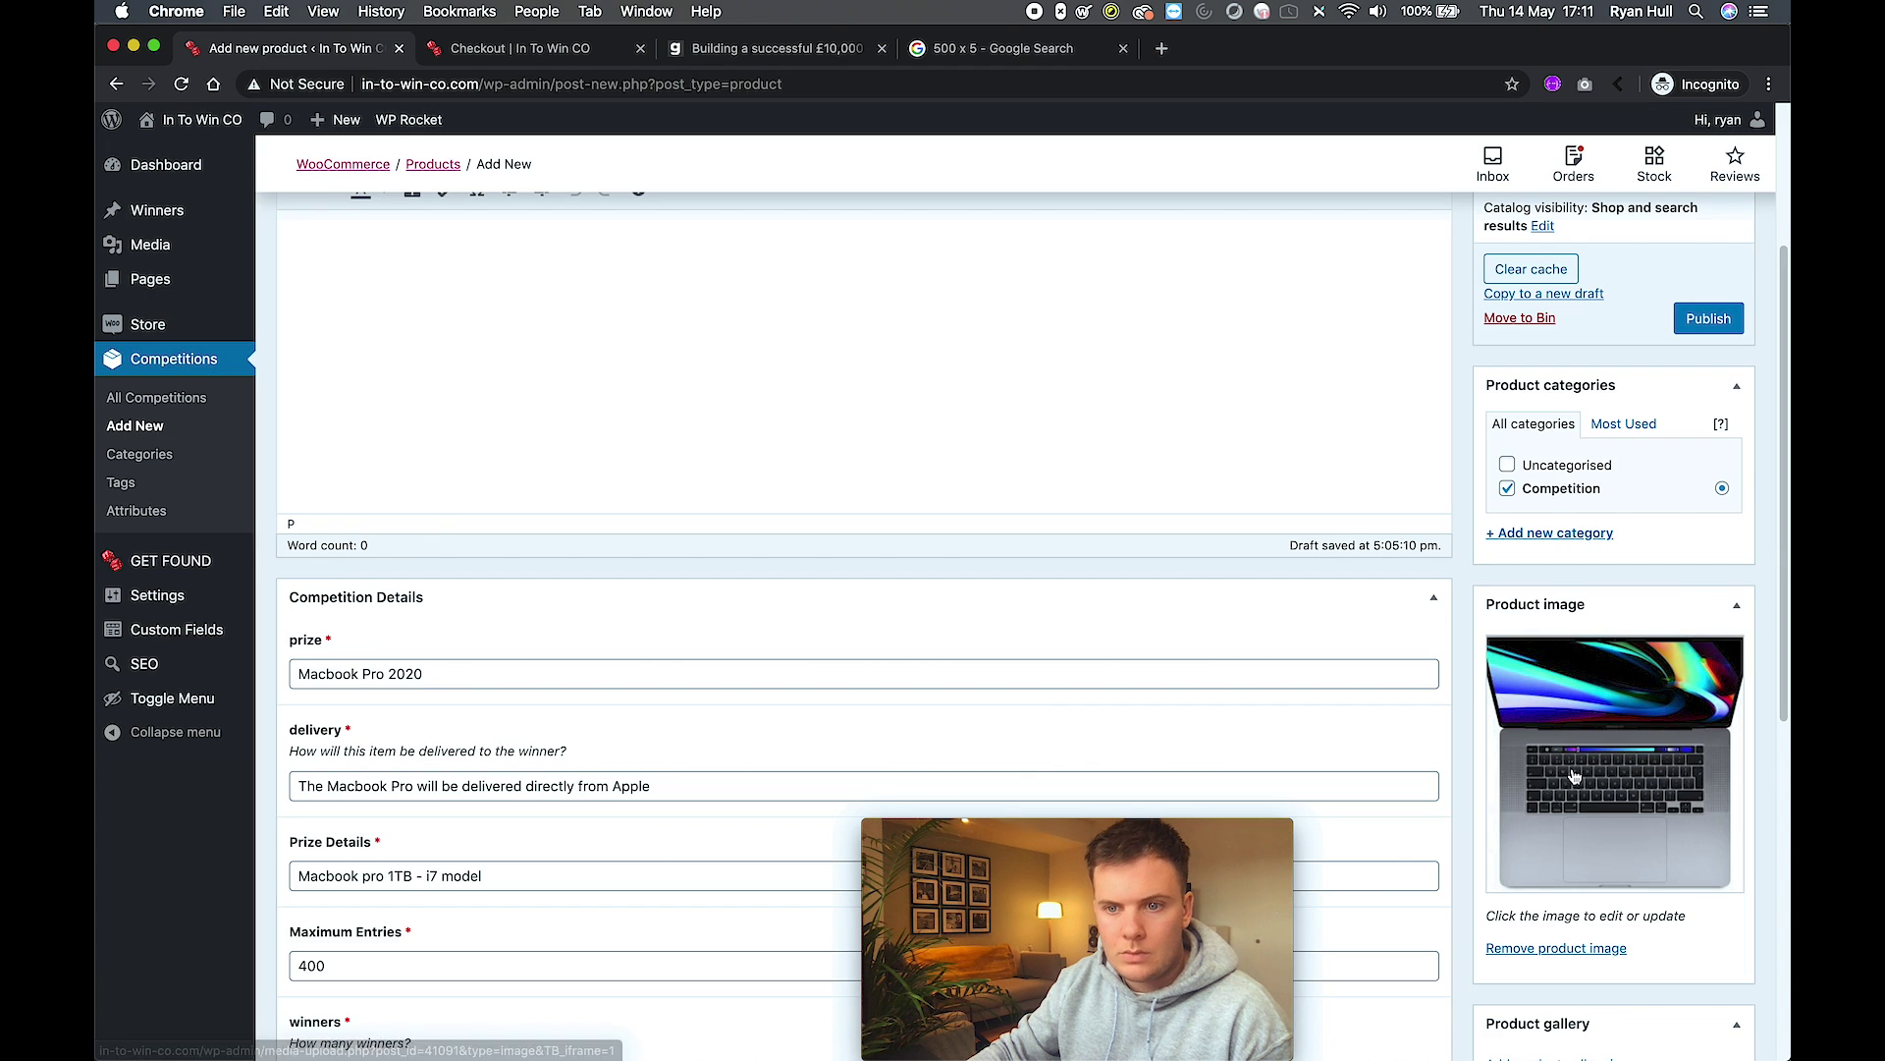
{"action": "scroll", "coordinate": [1569, 826], "scroll_direction": "down", "scroll_amount": 3}
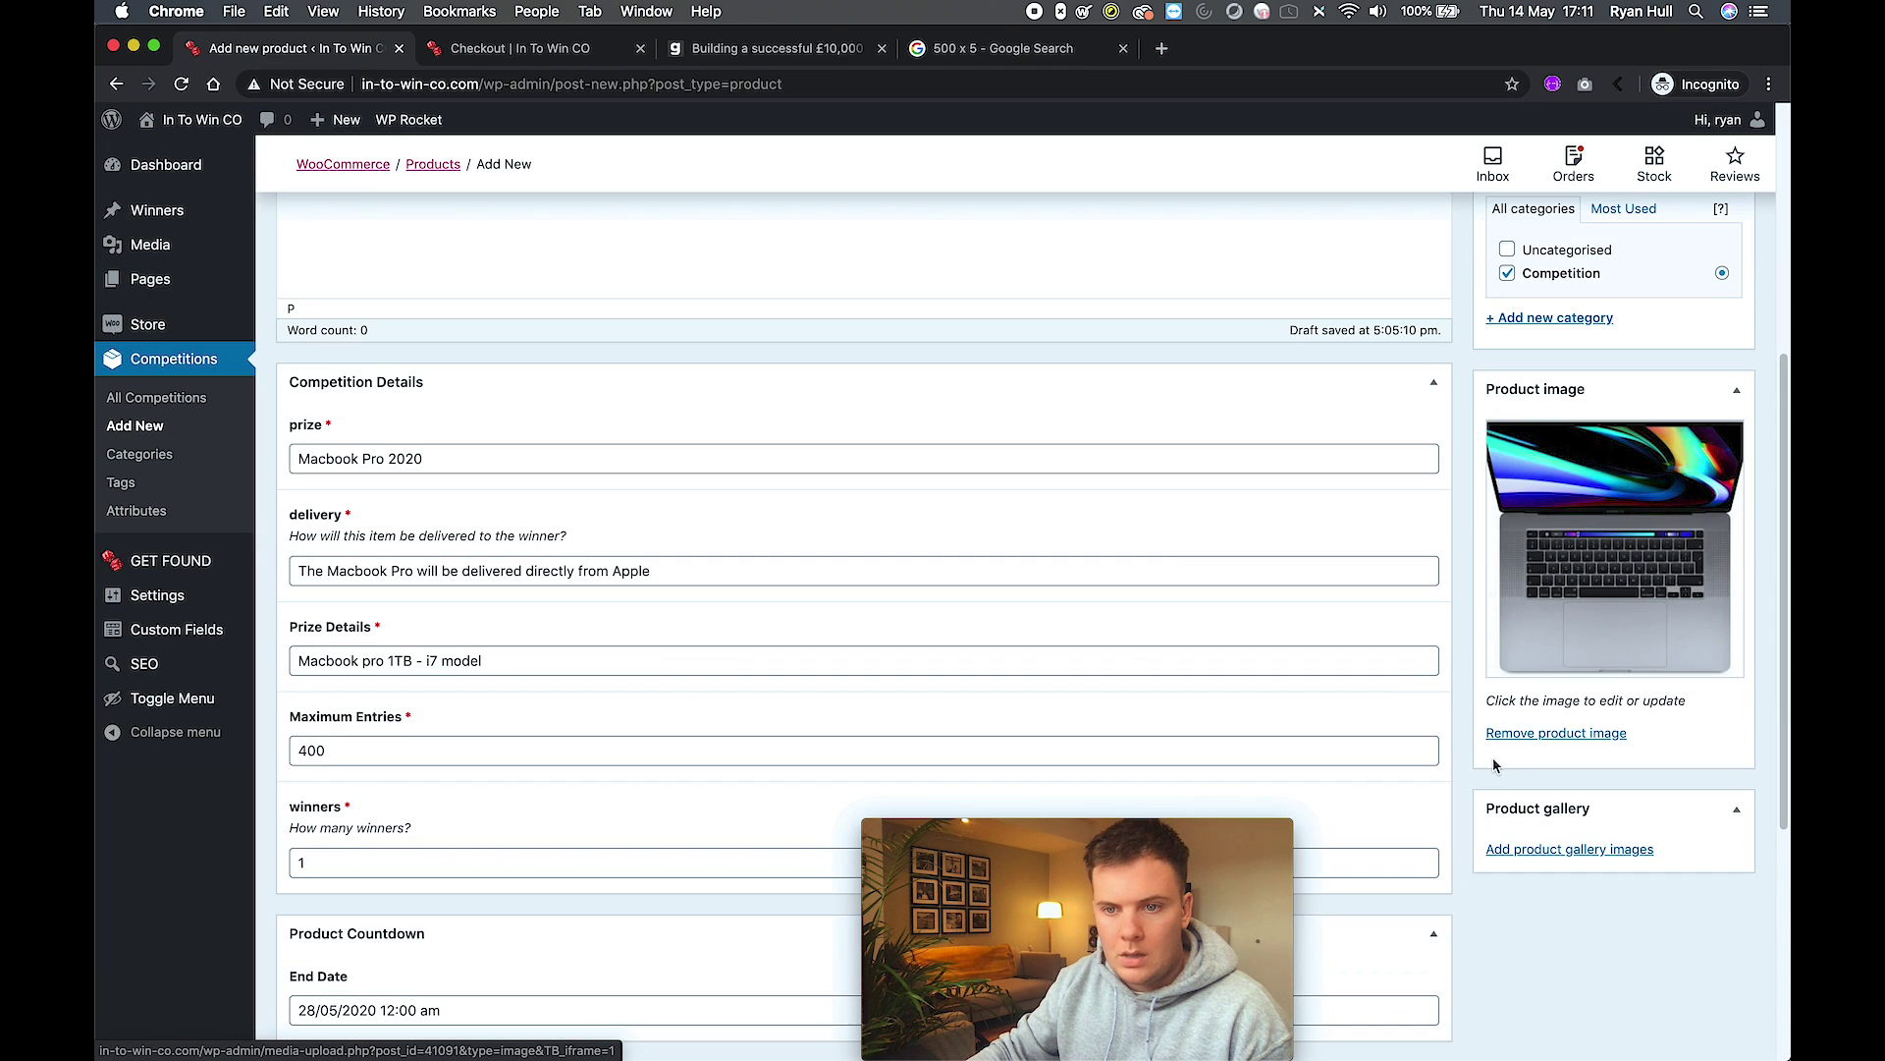
Upload two more MacBook photos and add them to the product gallery.
{"action": "left_click", "coordinate": [1562, 850]}
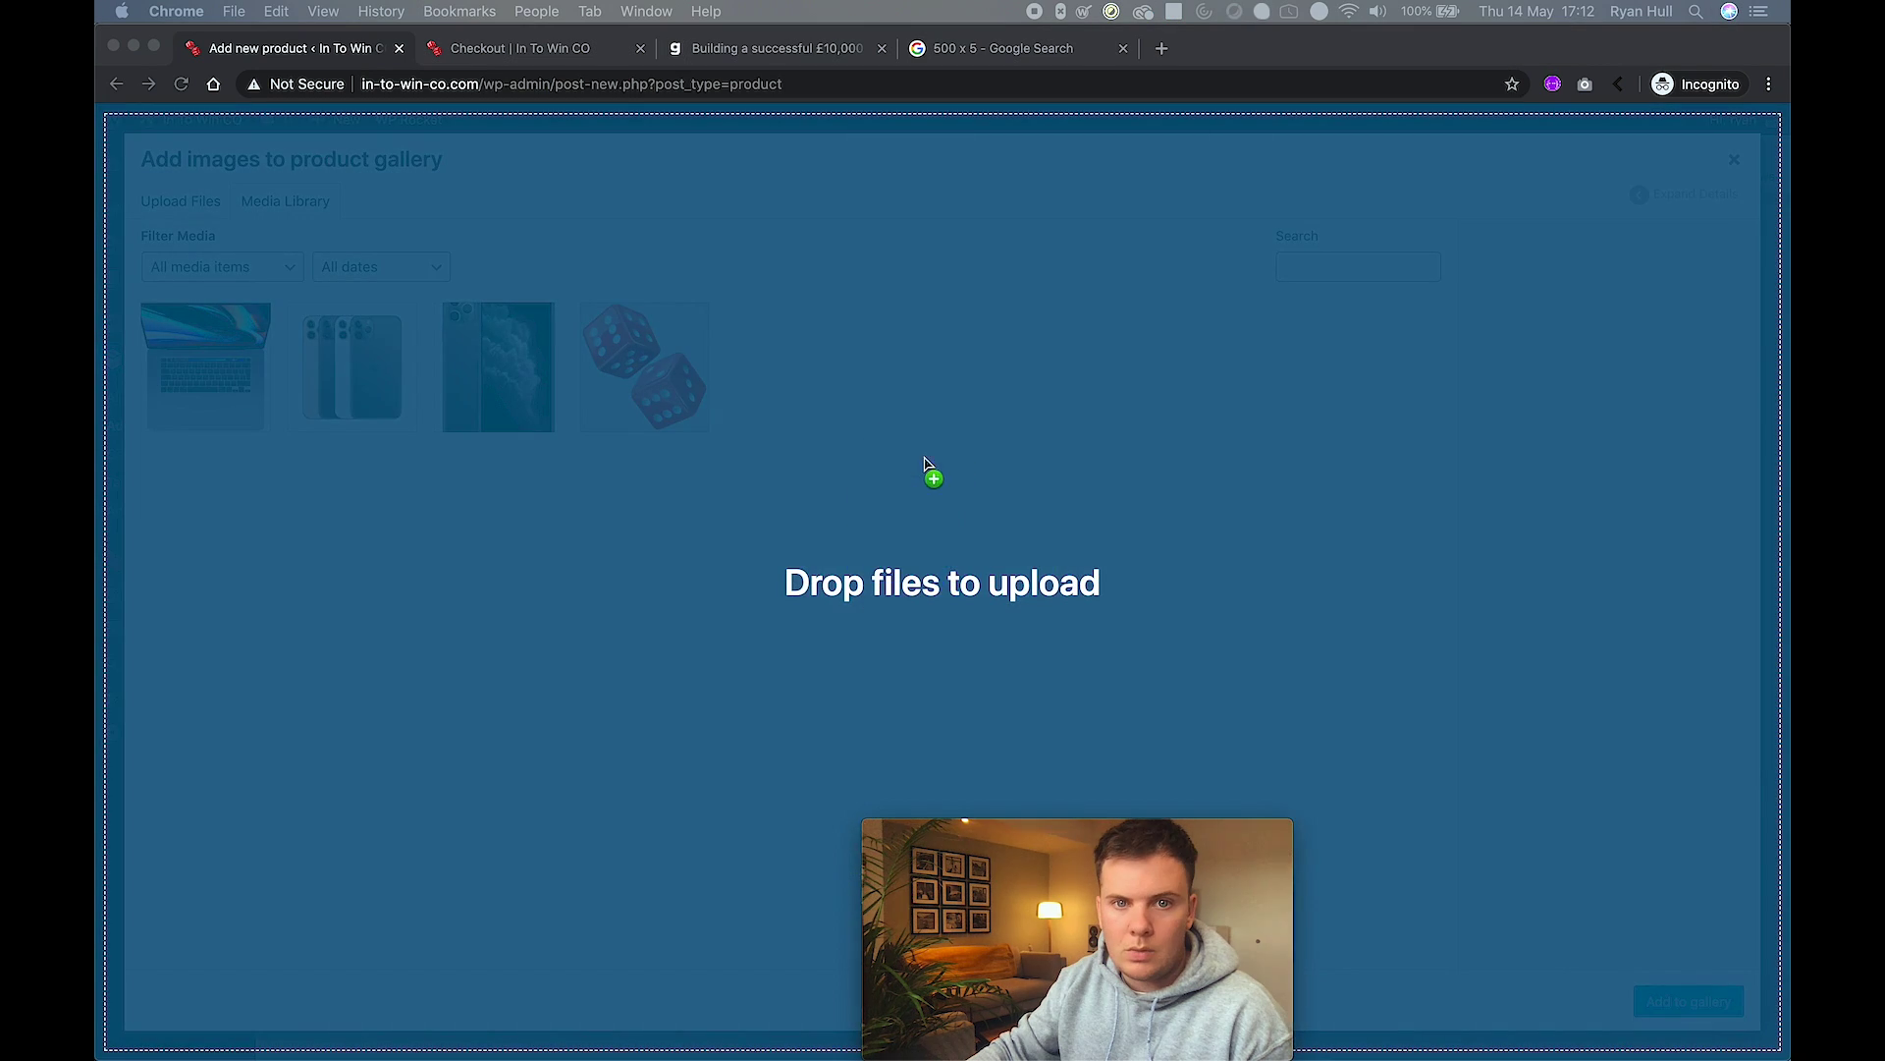
{"action": "left_click_drag", "start_coordinate": [1276, 486], "coordinate": [1017, 460]}
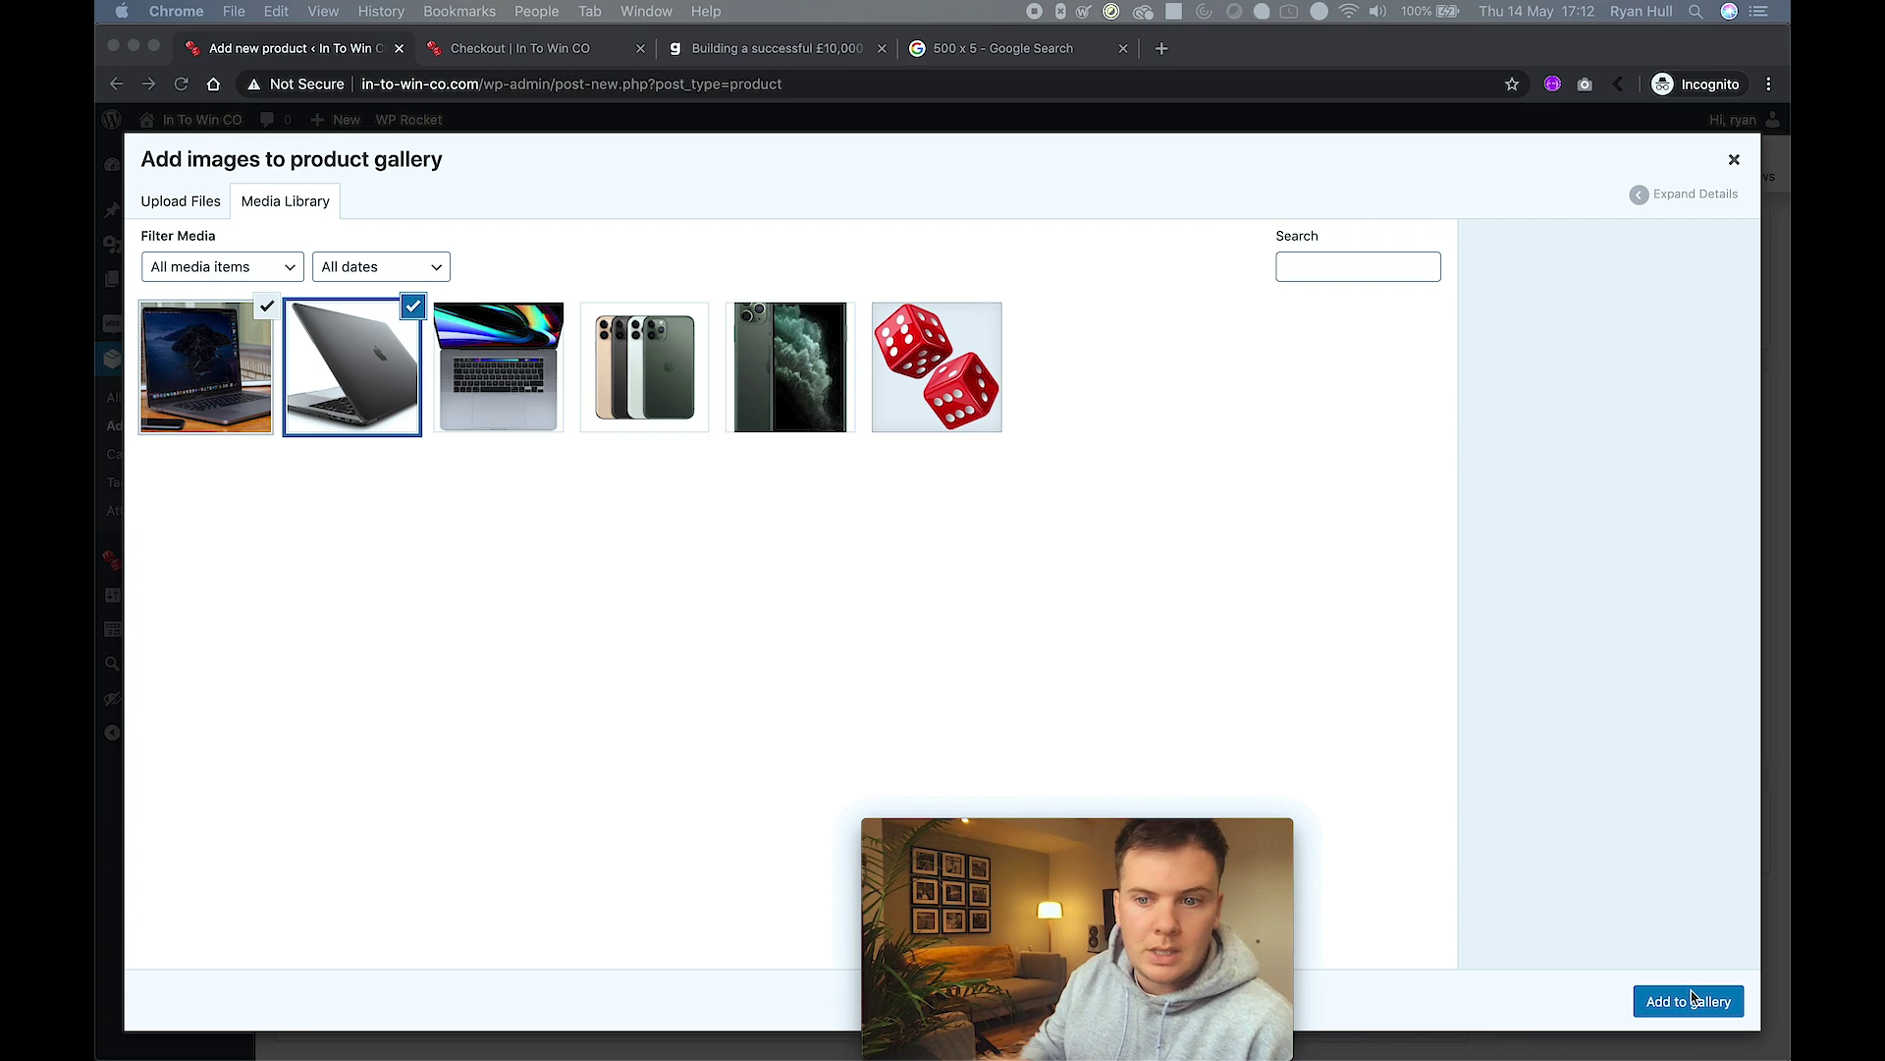
{"action": "left_click", "coordinate": [1703, 1004]}
{"action": "left_click", "coordinate": [1703, 1006]}
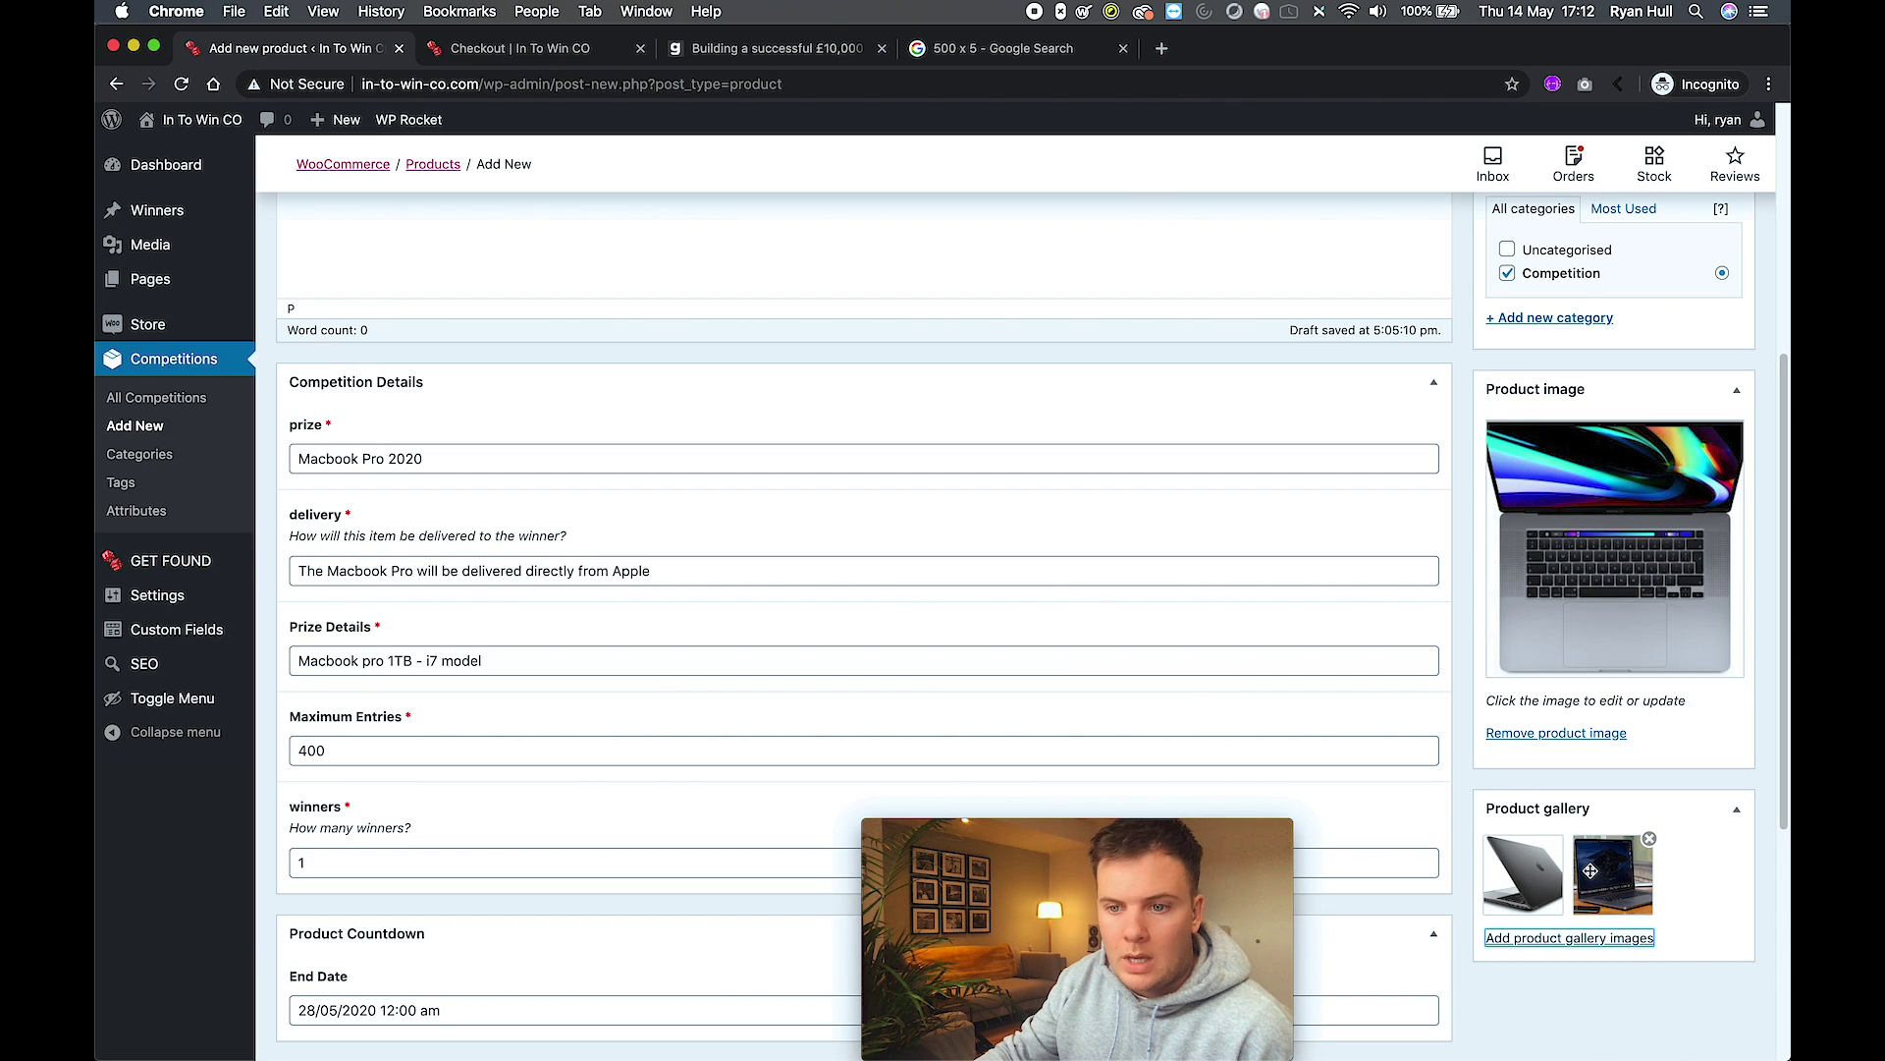
{"action": "scroll", "coordinate": [1452, 770], "scroll_direction": "up", "scroll_amount": 1}
{"action": "scroll", "coordinate": [1452, 770], "scroll_direction": "up", "scroll_amount": 5}
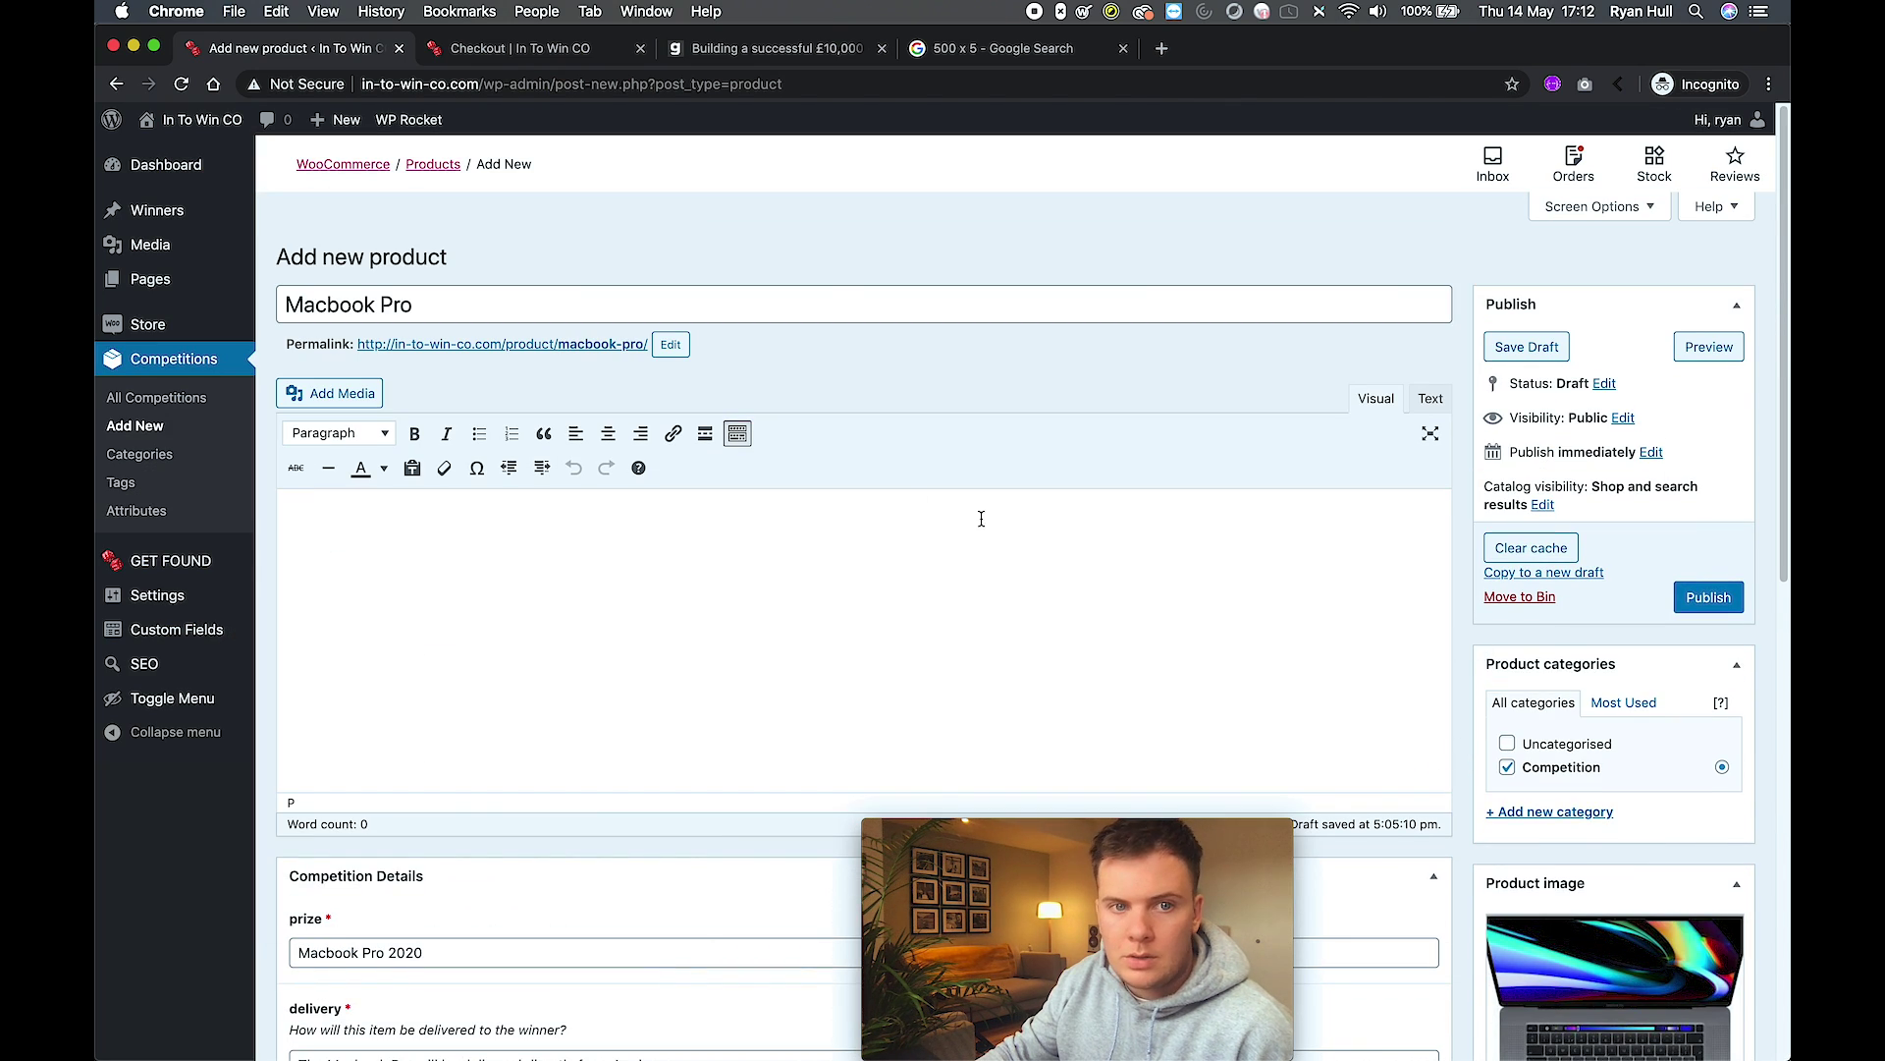
{"action": "scroll", "coordinate": [538, 381], "scroll_direction": "down", "scroll_amount": 5}
{"action": "scroll", "coordinate": [542, 384], "scroll_direction": "down", "scroll_amount": 2}
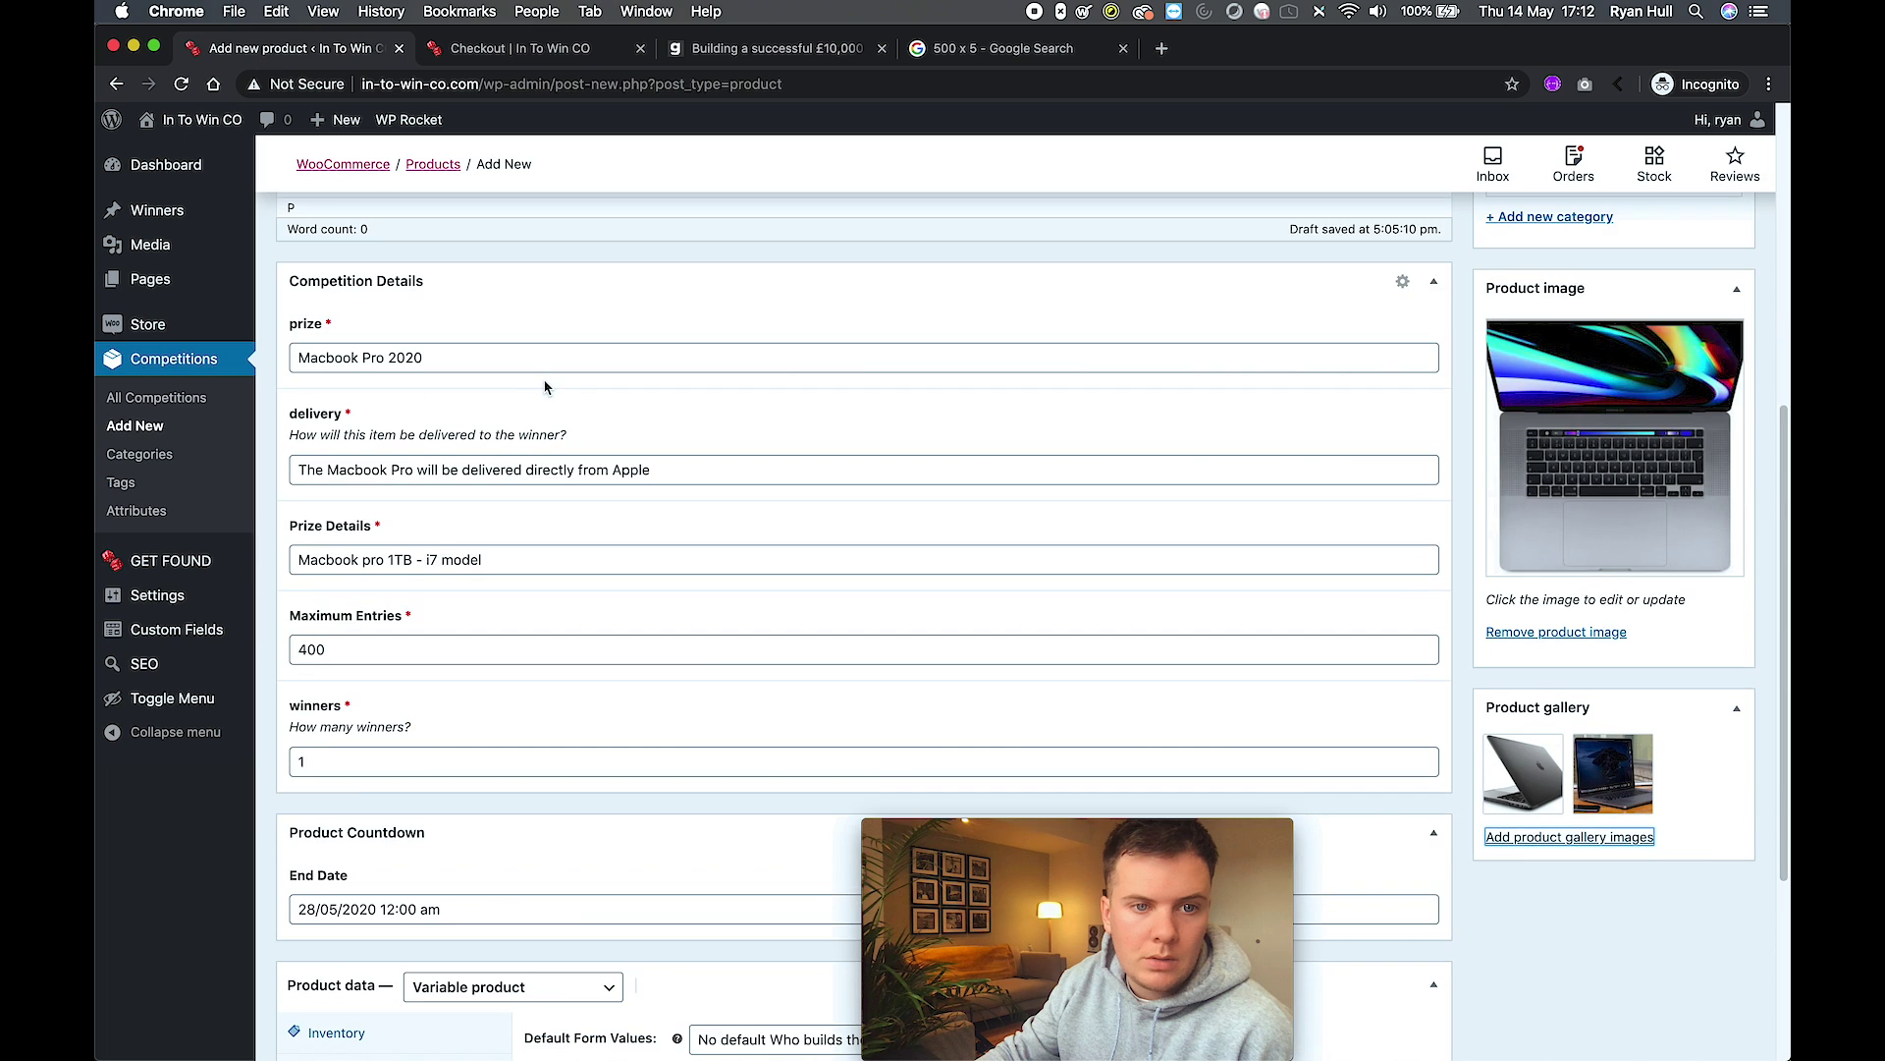
{"action": "scroll", "coordinate": [545, 386], "scroll_direction": "down", "scroll_amount": 3}
{"action": "scroll", "coordinate": [550, 390], "scroll_direction": "down", "scroll_amount": 1}
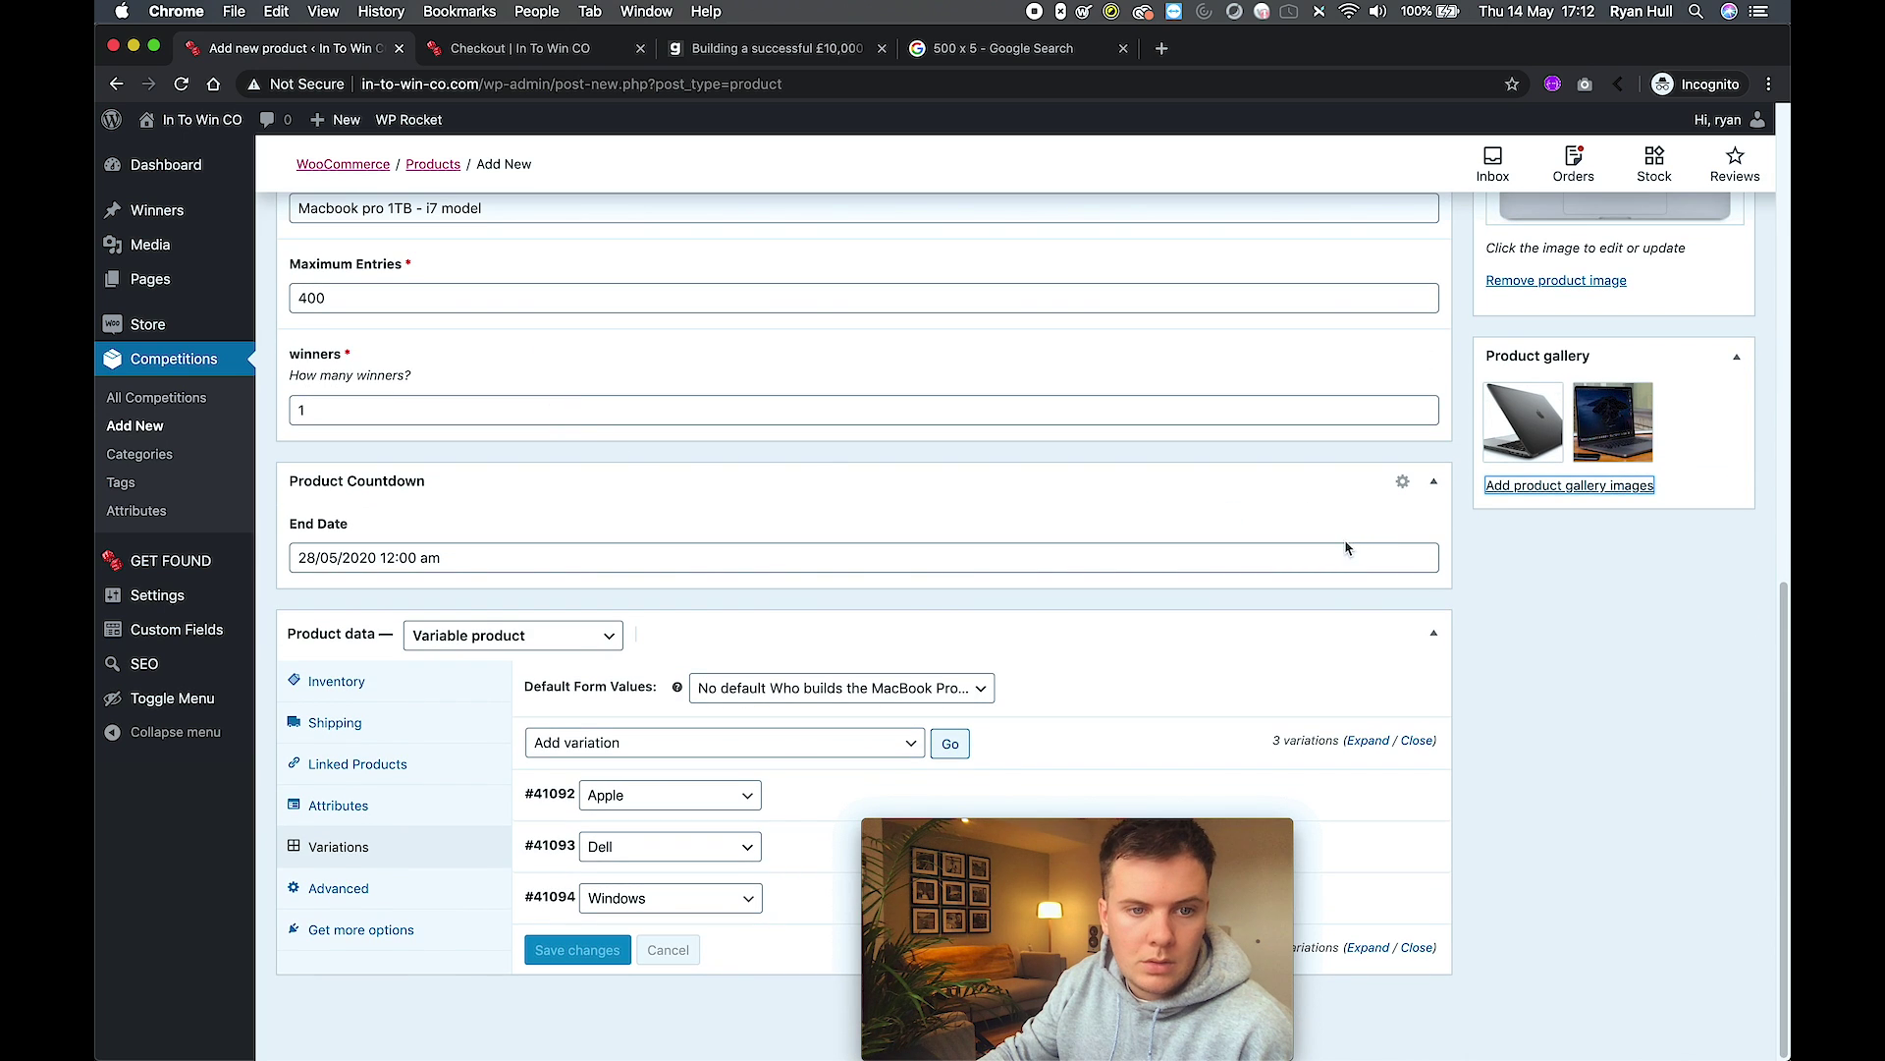
{"action": "scroll", "coordinate": [1418, 546], "scroll_direction": "up", "scroll_amount": 7}
{"action": "scroll", "coordinate": [1487, 516], "scroll_direction": "up", "scroll_amount": 1}
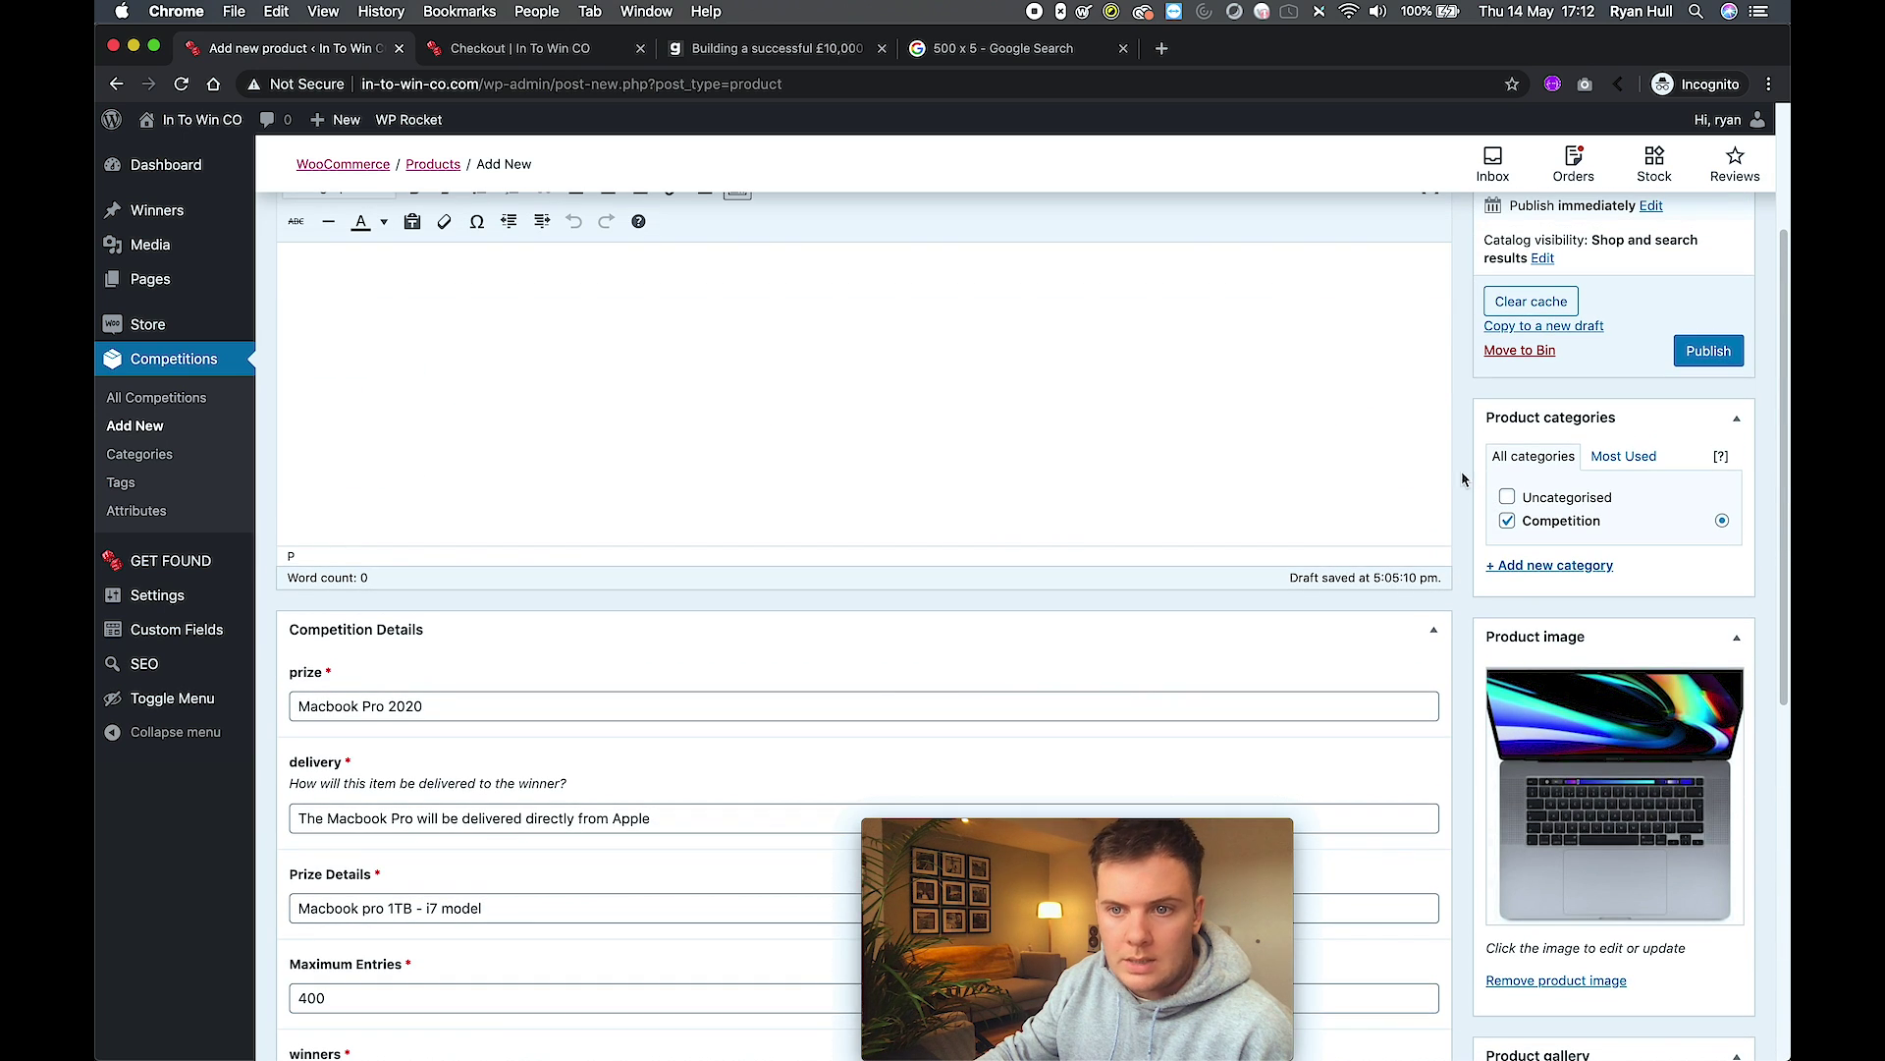
Publish the Macbook Pro competition.
{"action": "left_click", "coordinate": [1705, 338]}
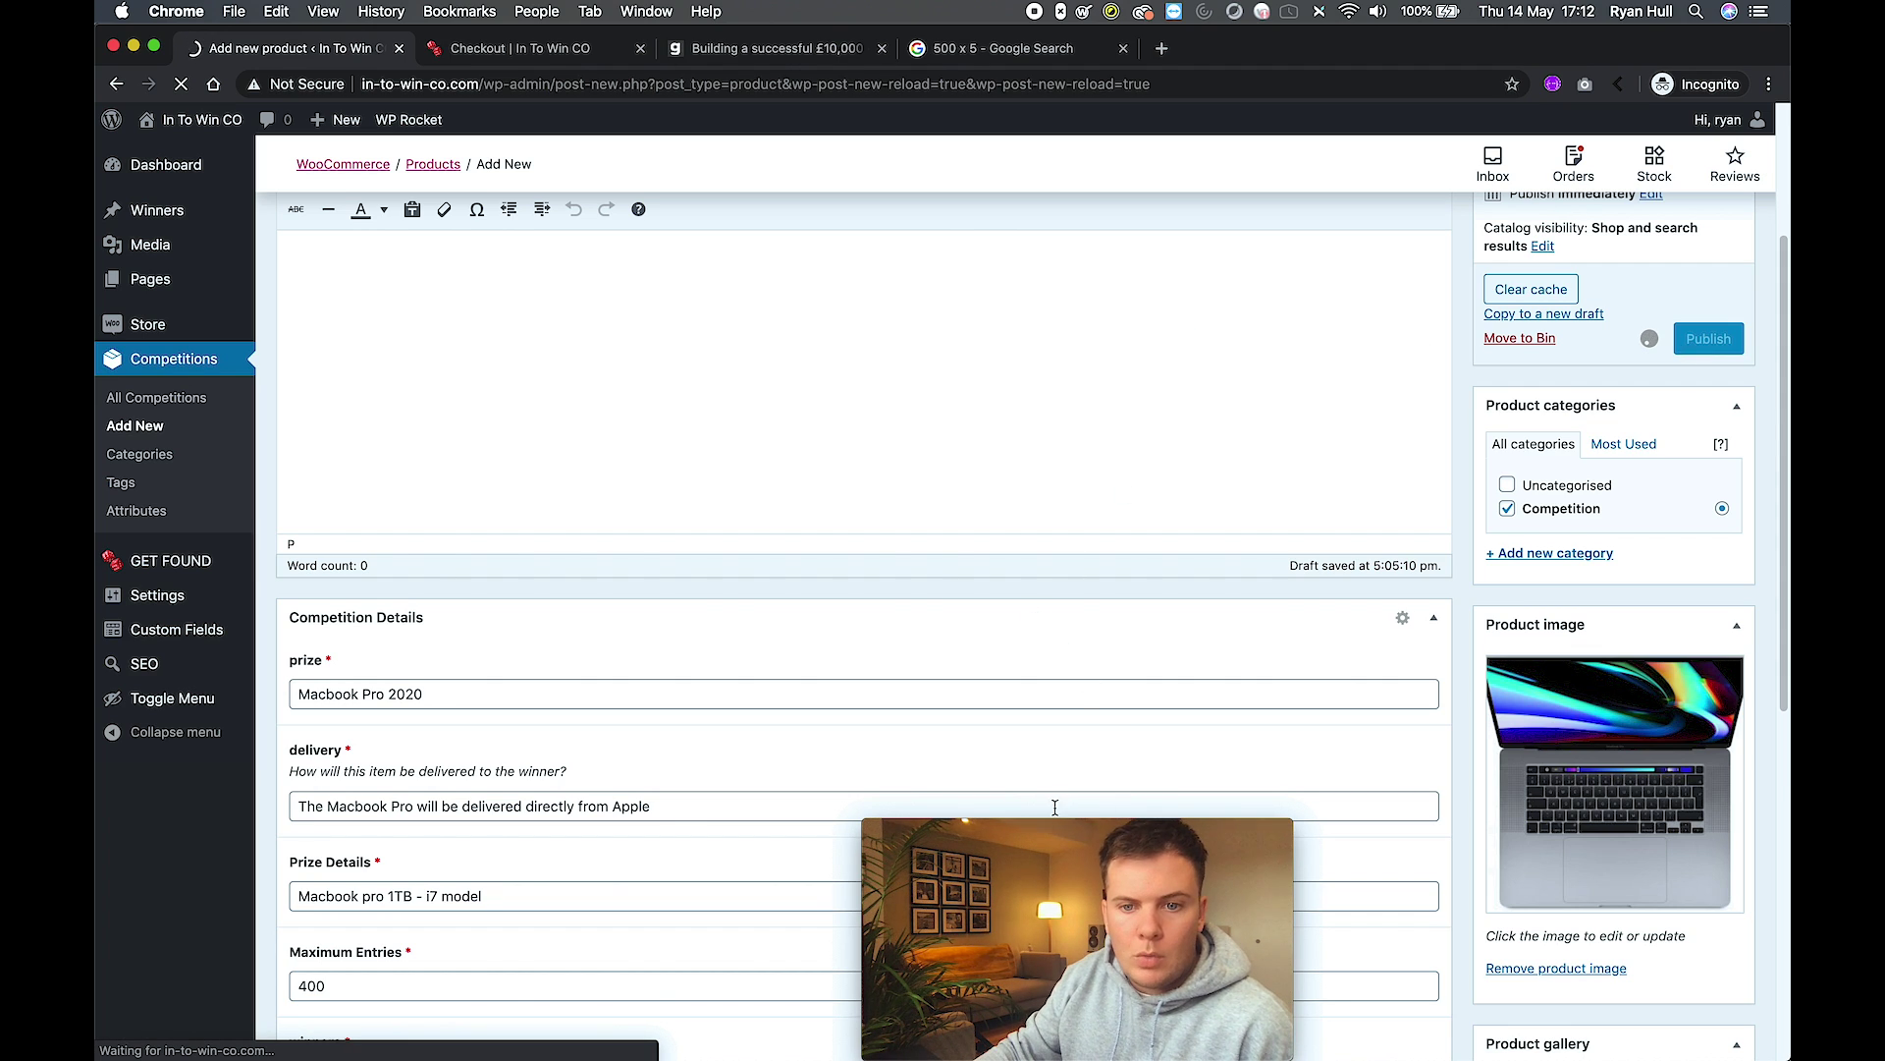
{"action": "left_click_drag", "start_coordinate": [1055, 807], "coordinate": [1538, 791]}
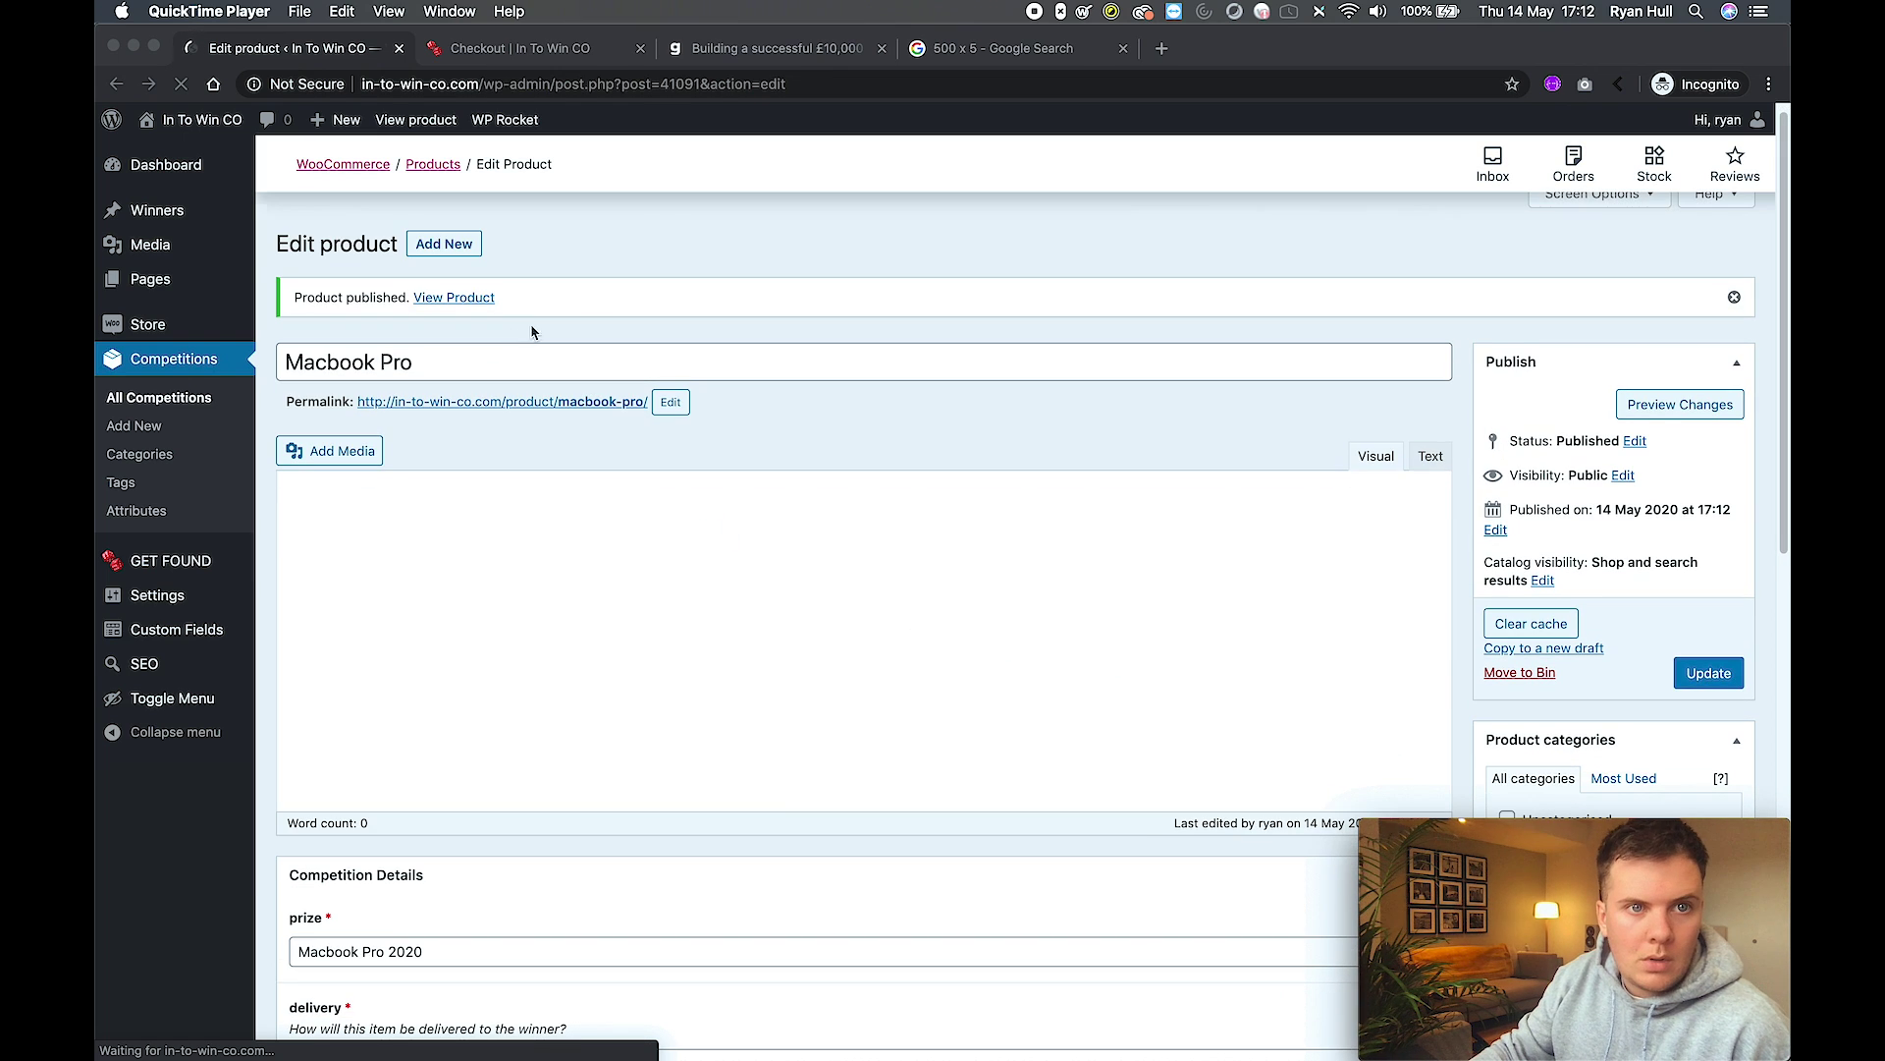
{"action": "left_click", "coordinate": [627, 254]}
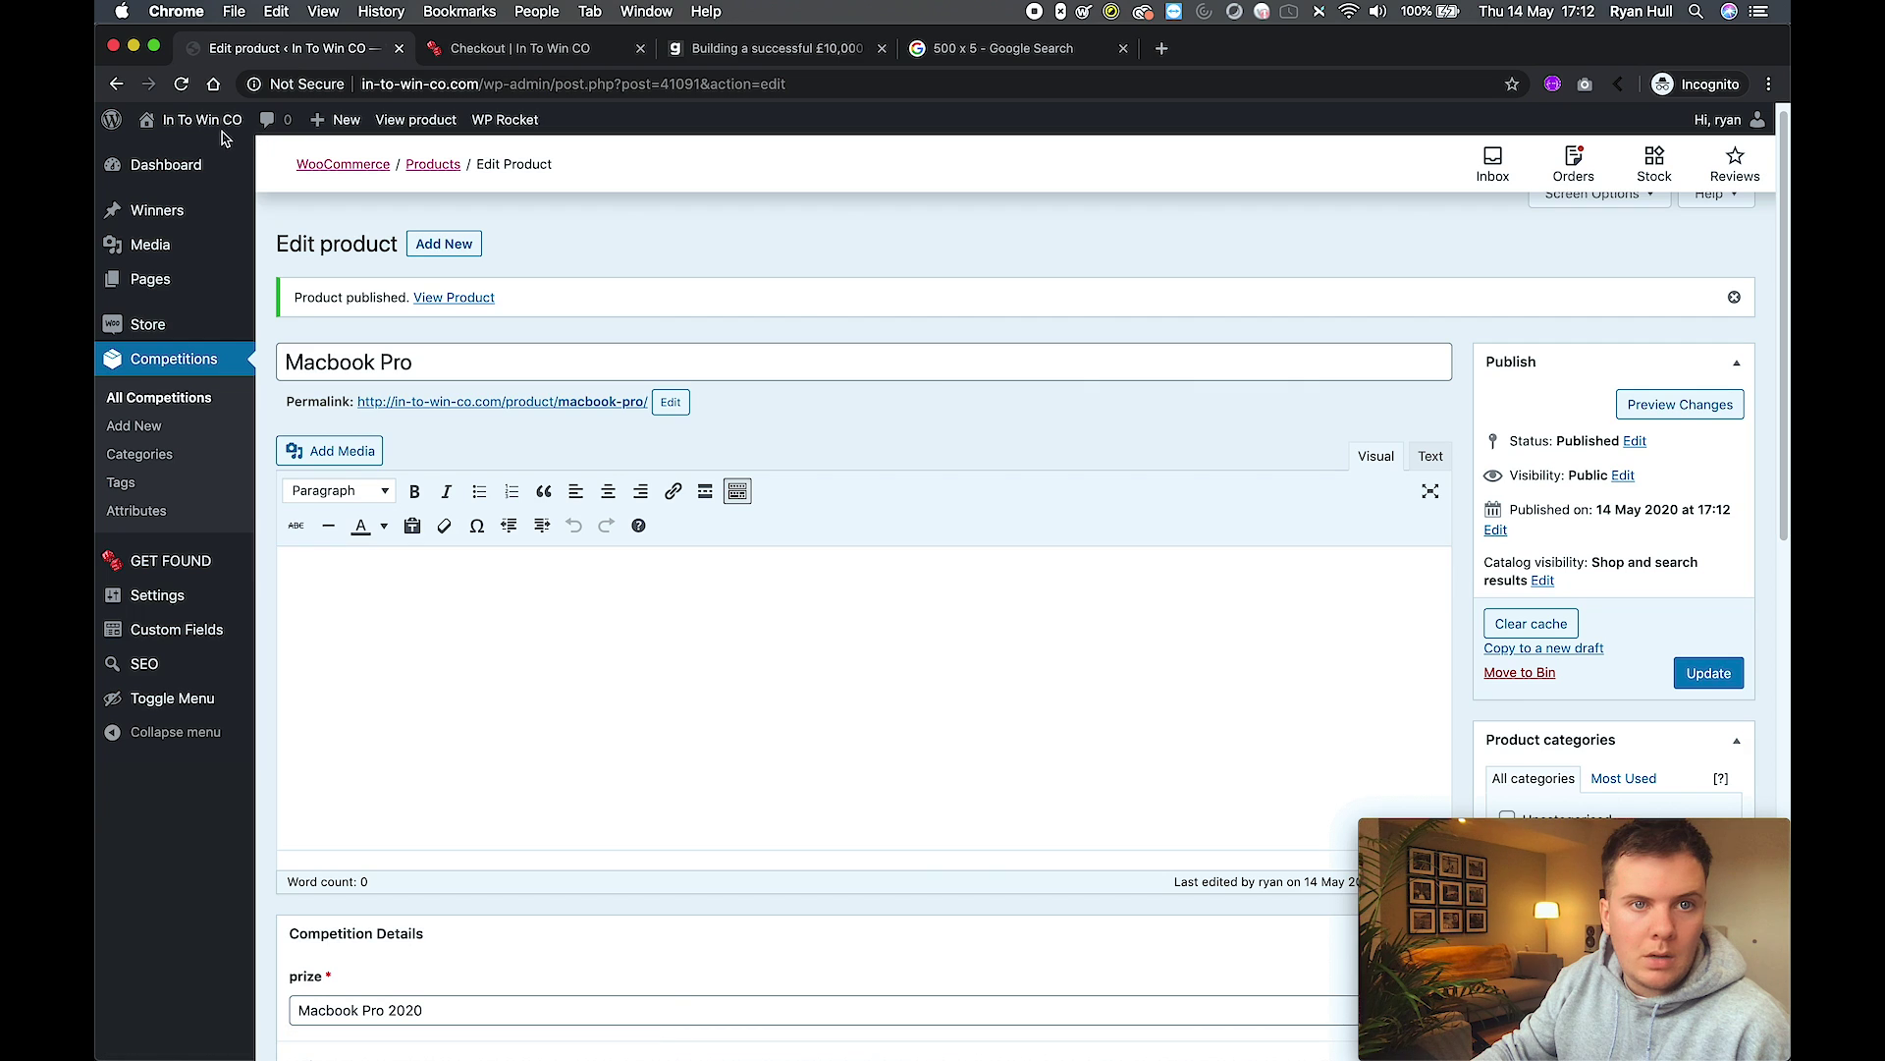
Go to the live storefront with Visit Site, confirming Leave at the prompt.
{"action": "right_click", "coordinate": [187, 126]}
{"action": "left_click", "coordinate": [163, 129]}
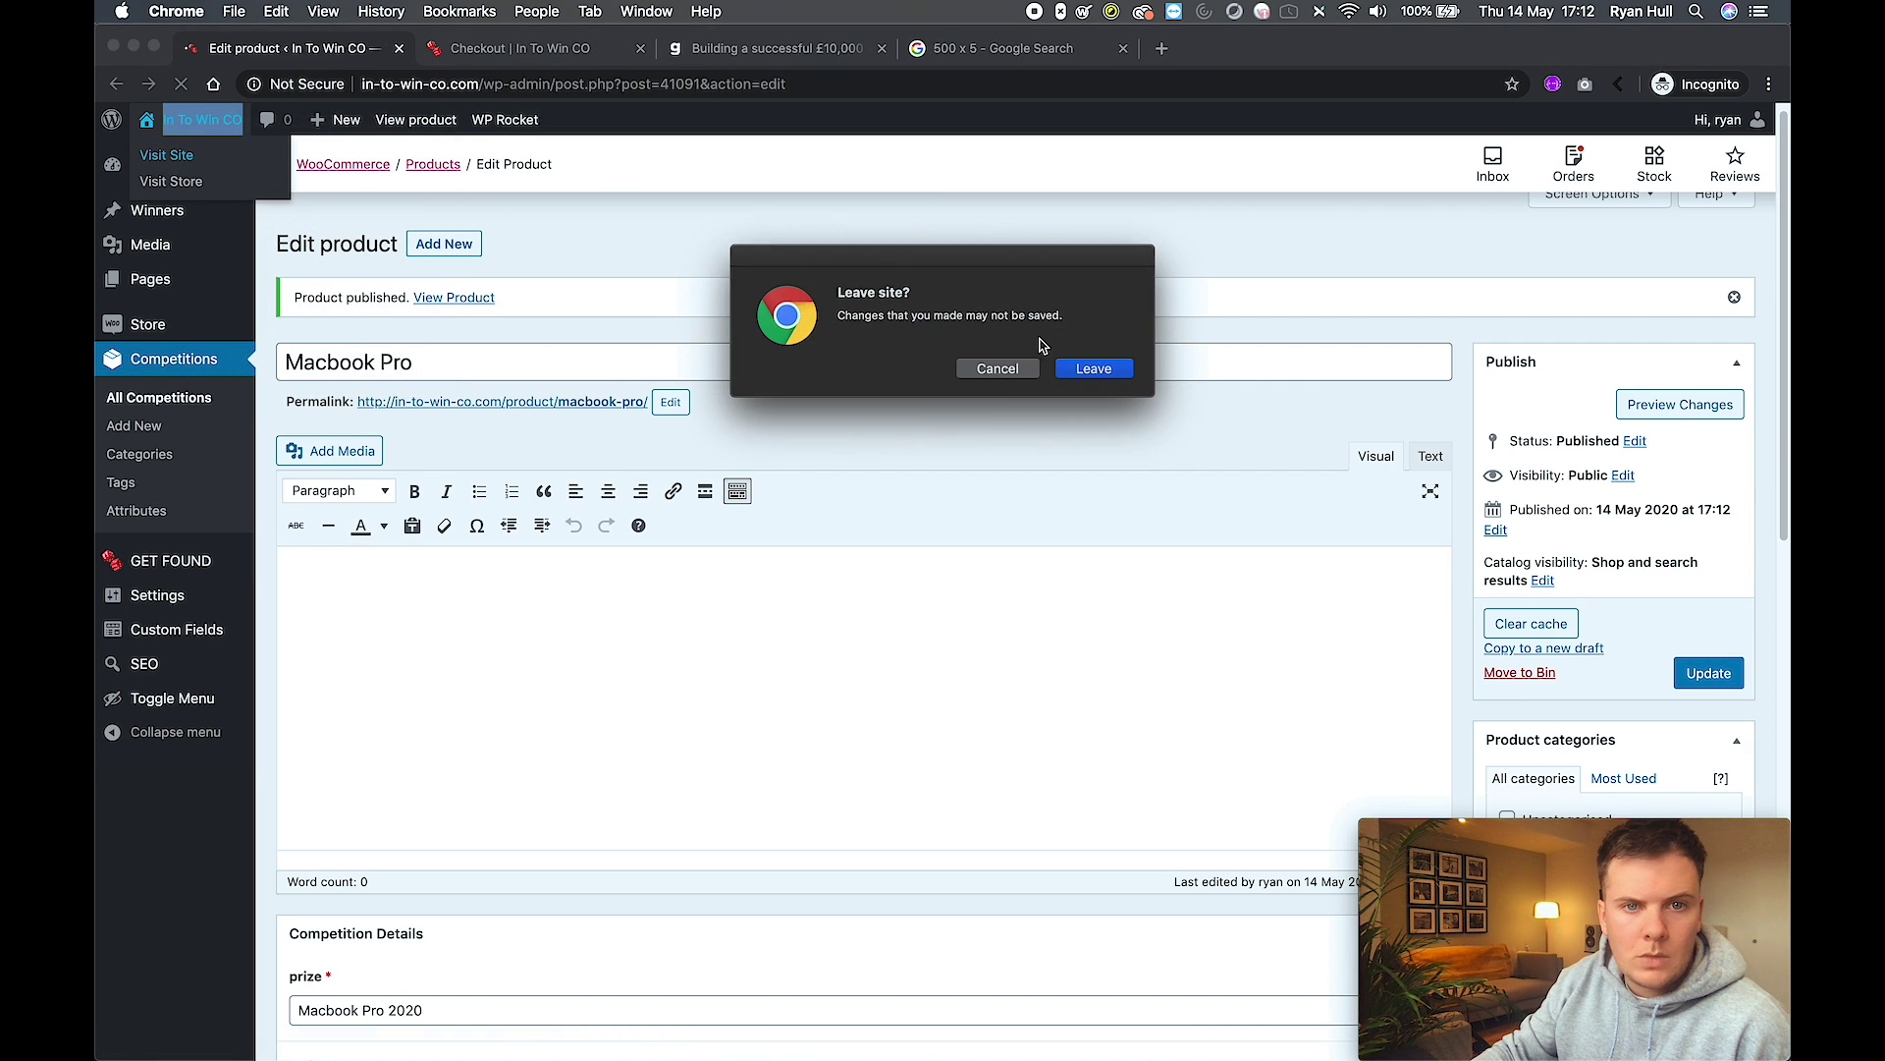
{"action": "left_click", "coordinate": [1086, 373]}
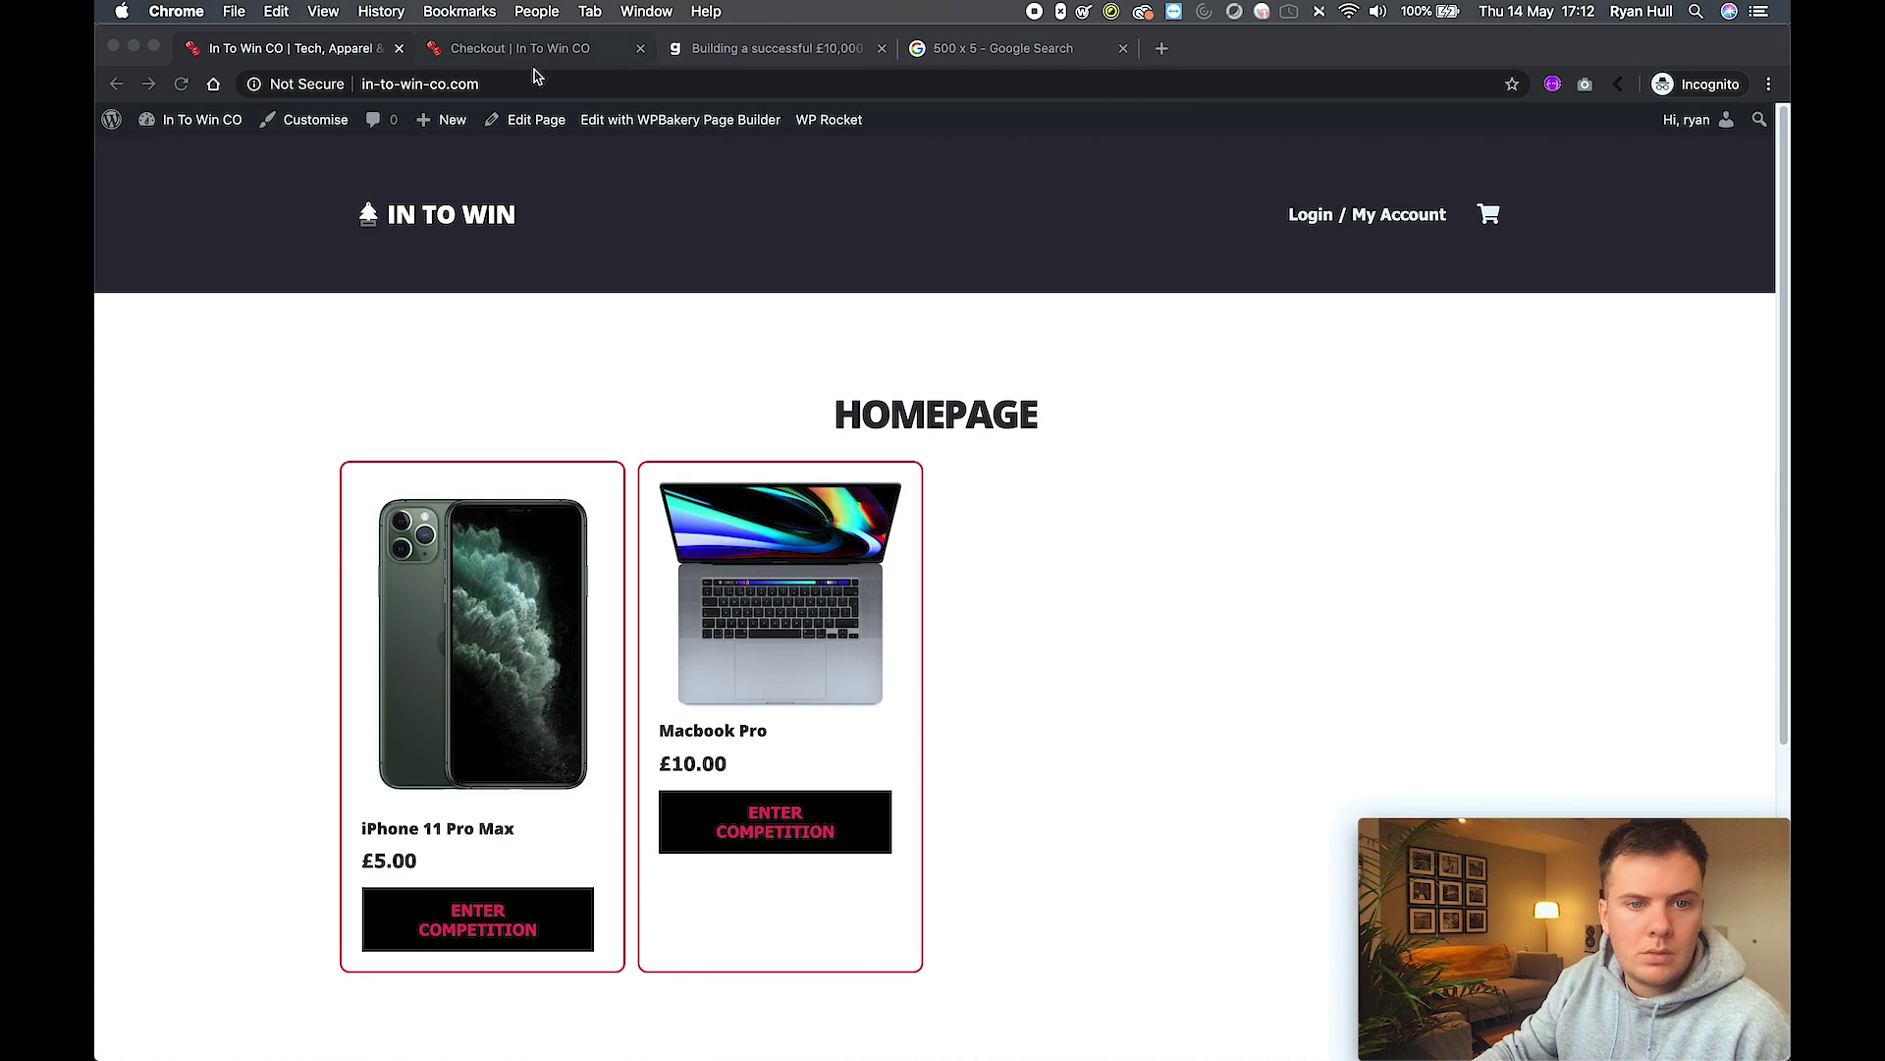
{"action": "scroll", "coordinate": [900, 696], "scroll_direction": "down", "scroll_amount": 1}
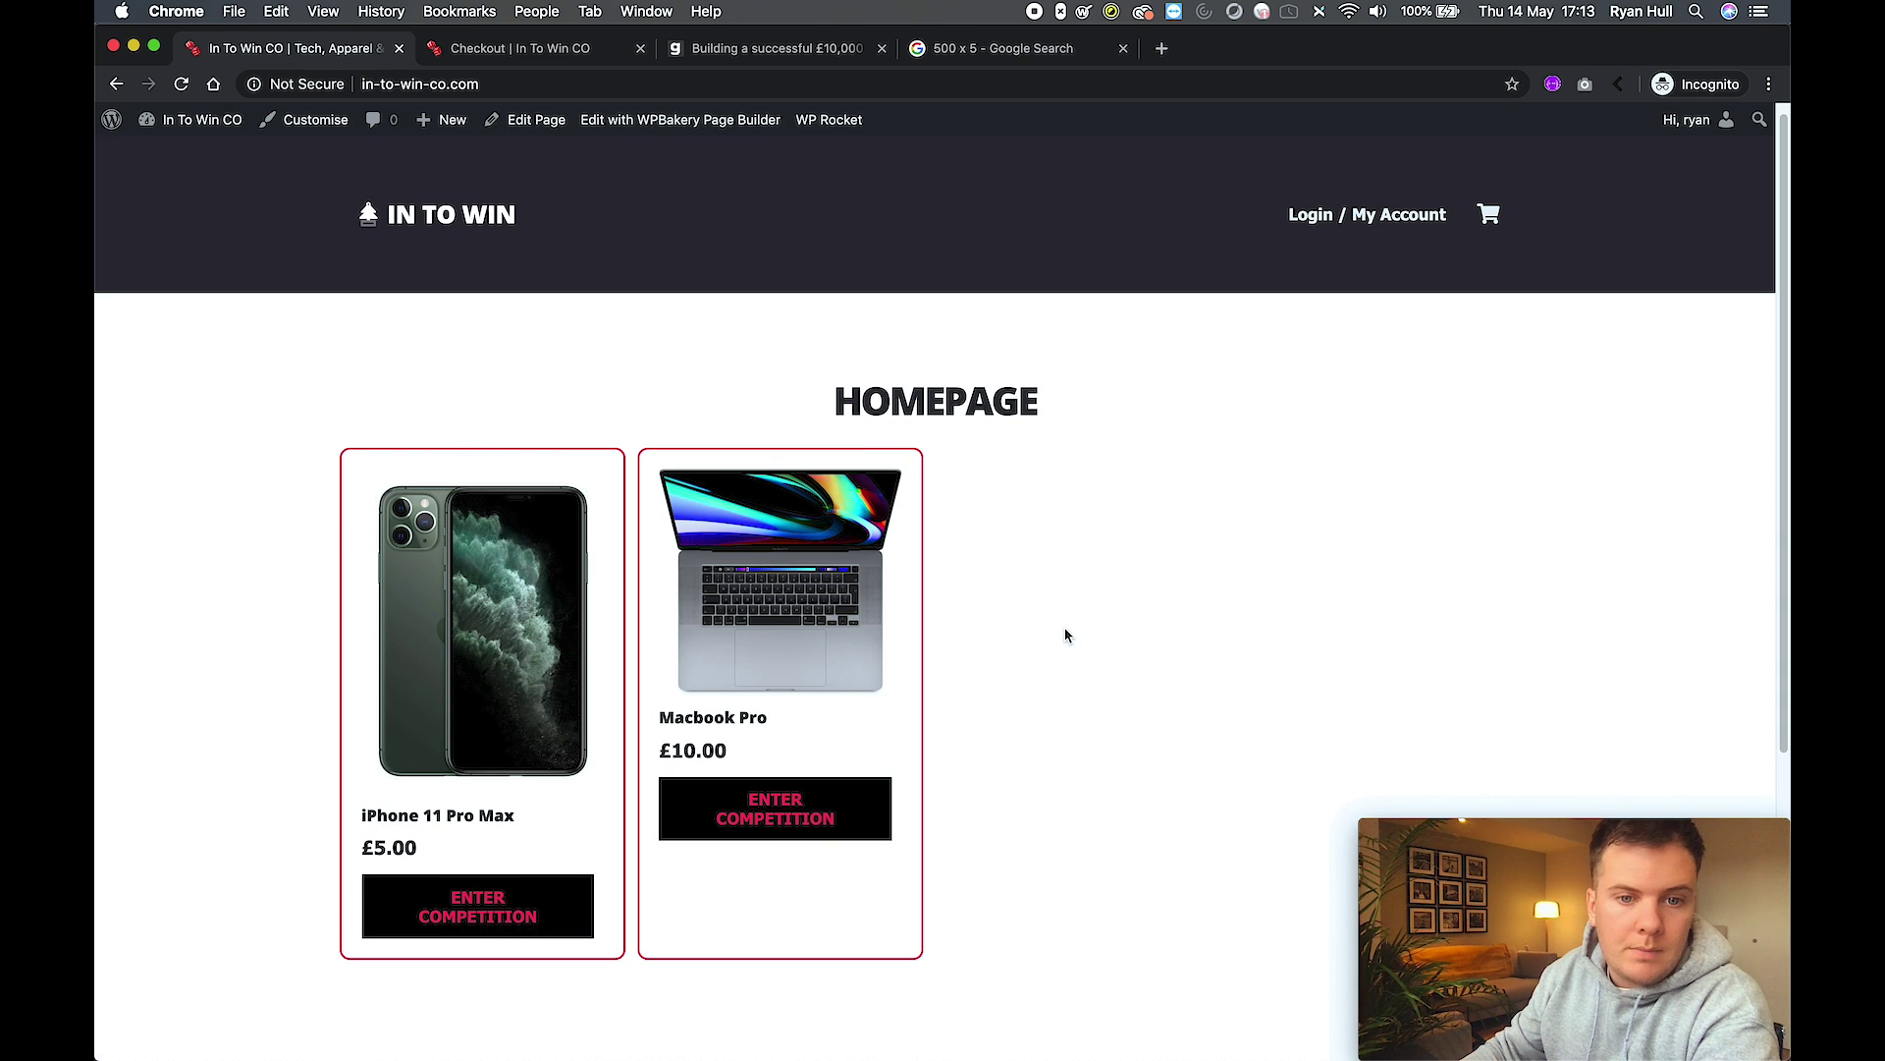
{"action": "scroll", "coordinate": [1050, 612], "scroll_direction": "down", "scroll_amount": 5}
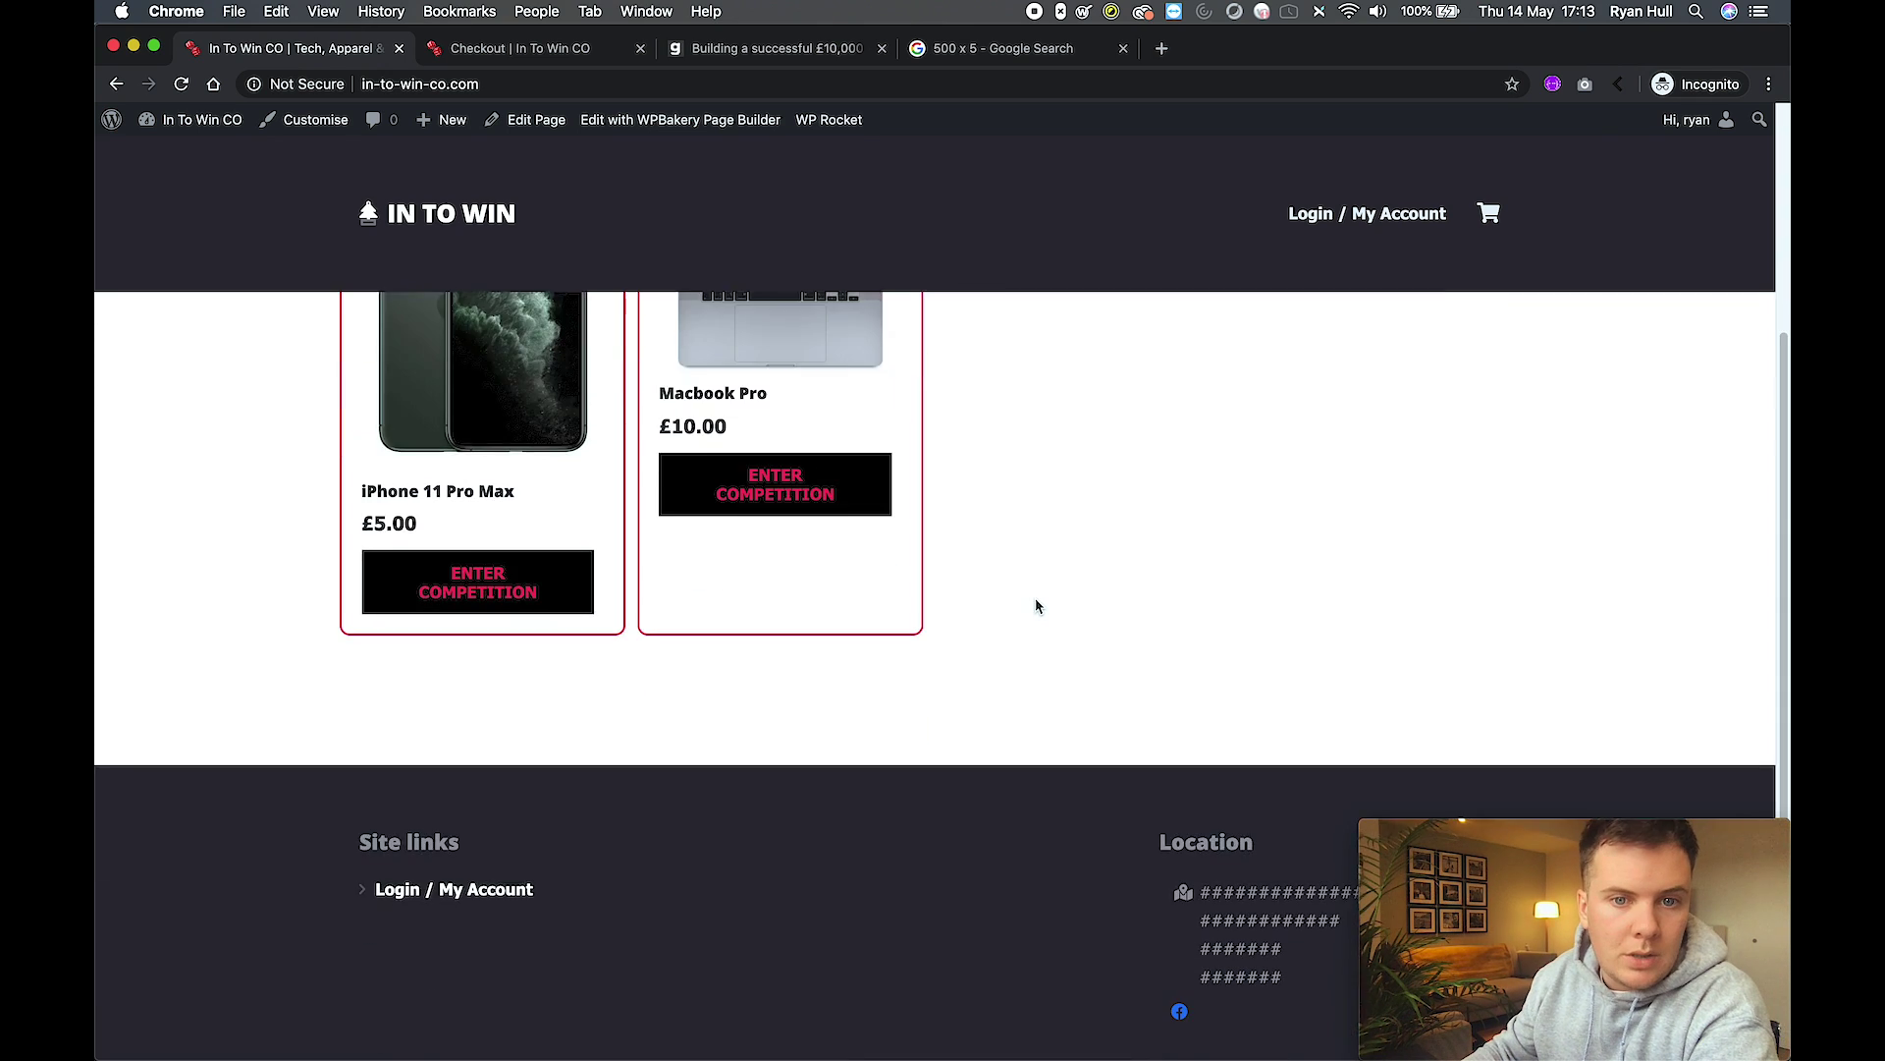
{"action": "scroll", "coordinate": [1036, 604], "scroll_direction": "up", "scroll_amount": 5}
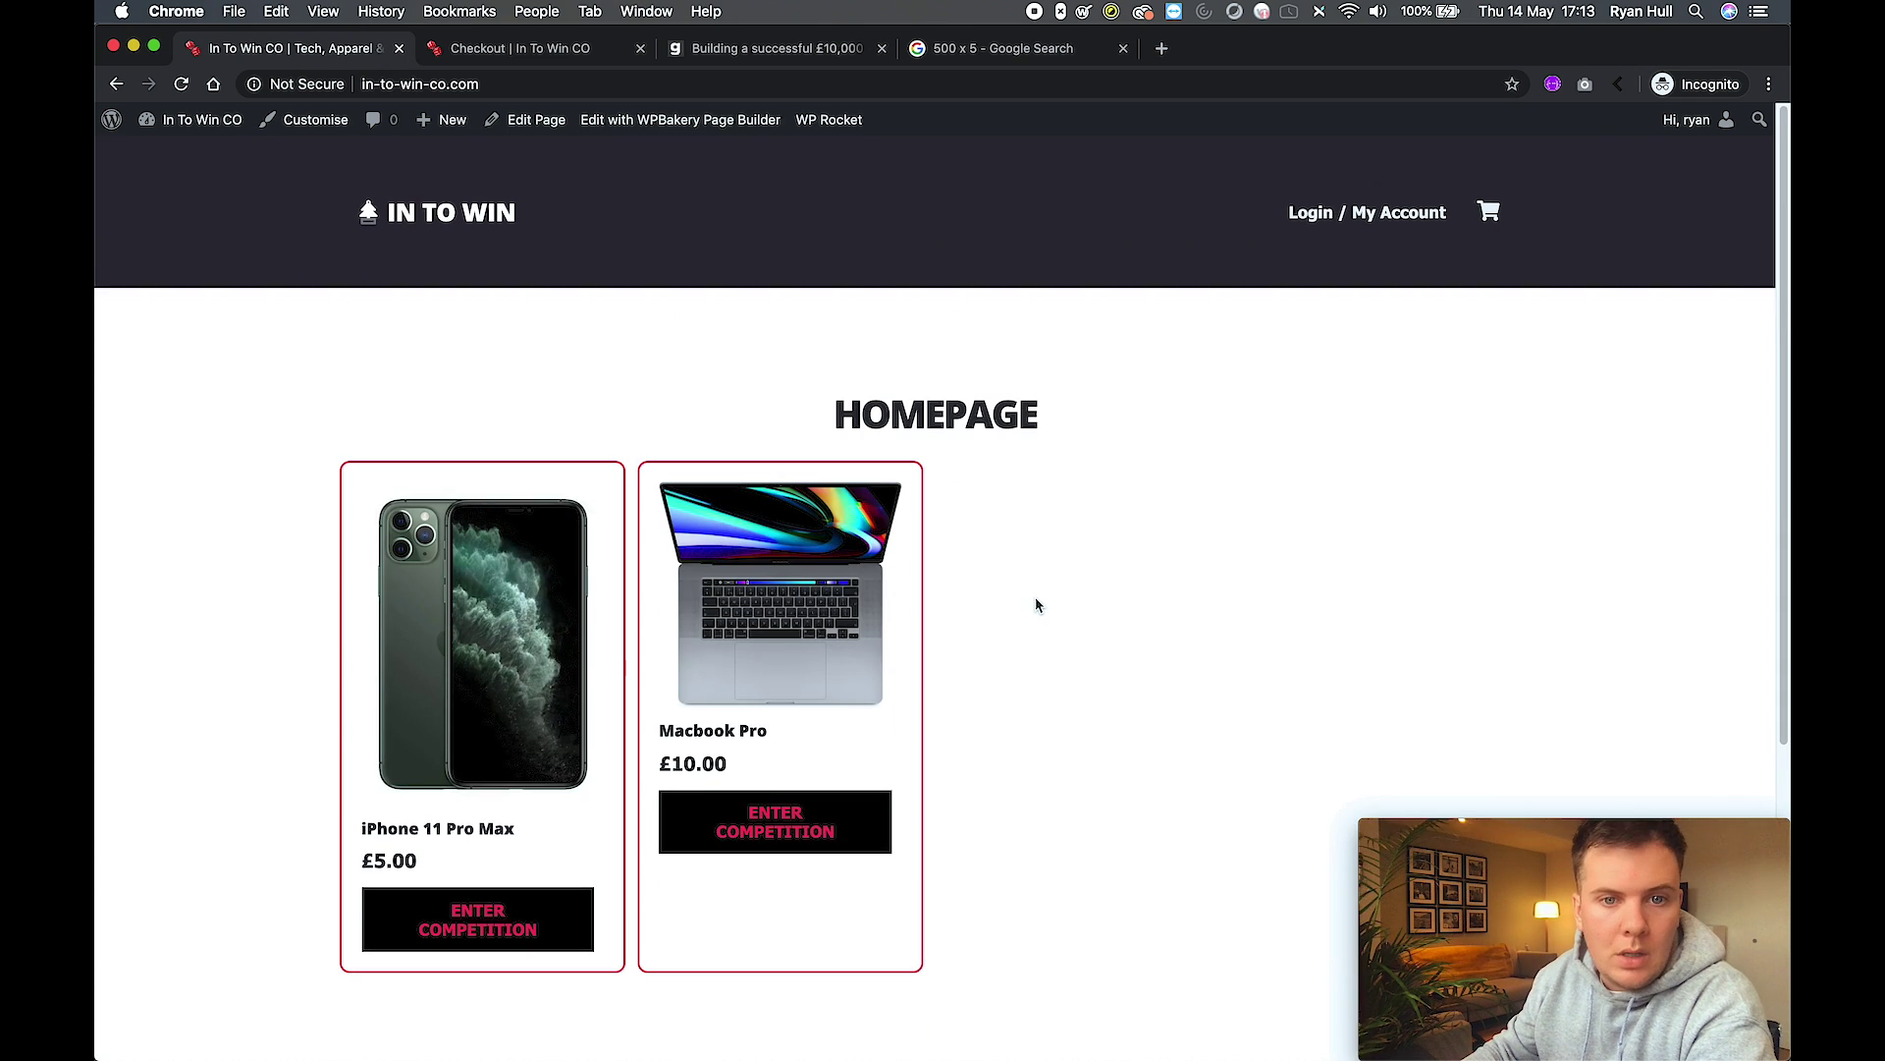
{"action": "left_click", "coordinate": [830, 819]}
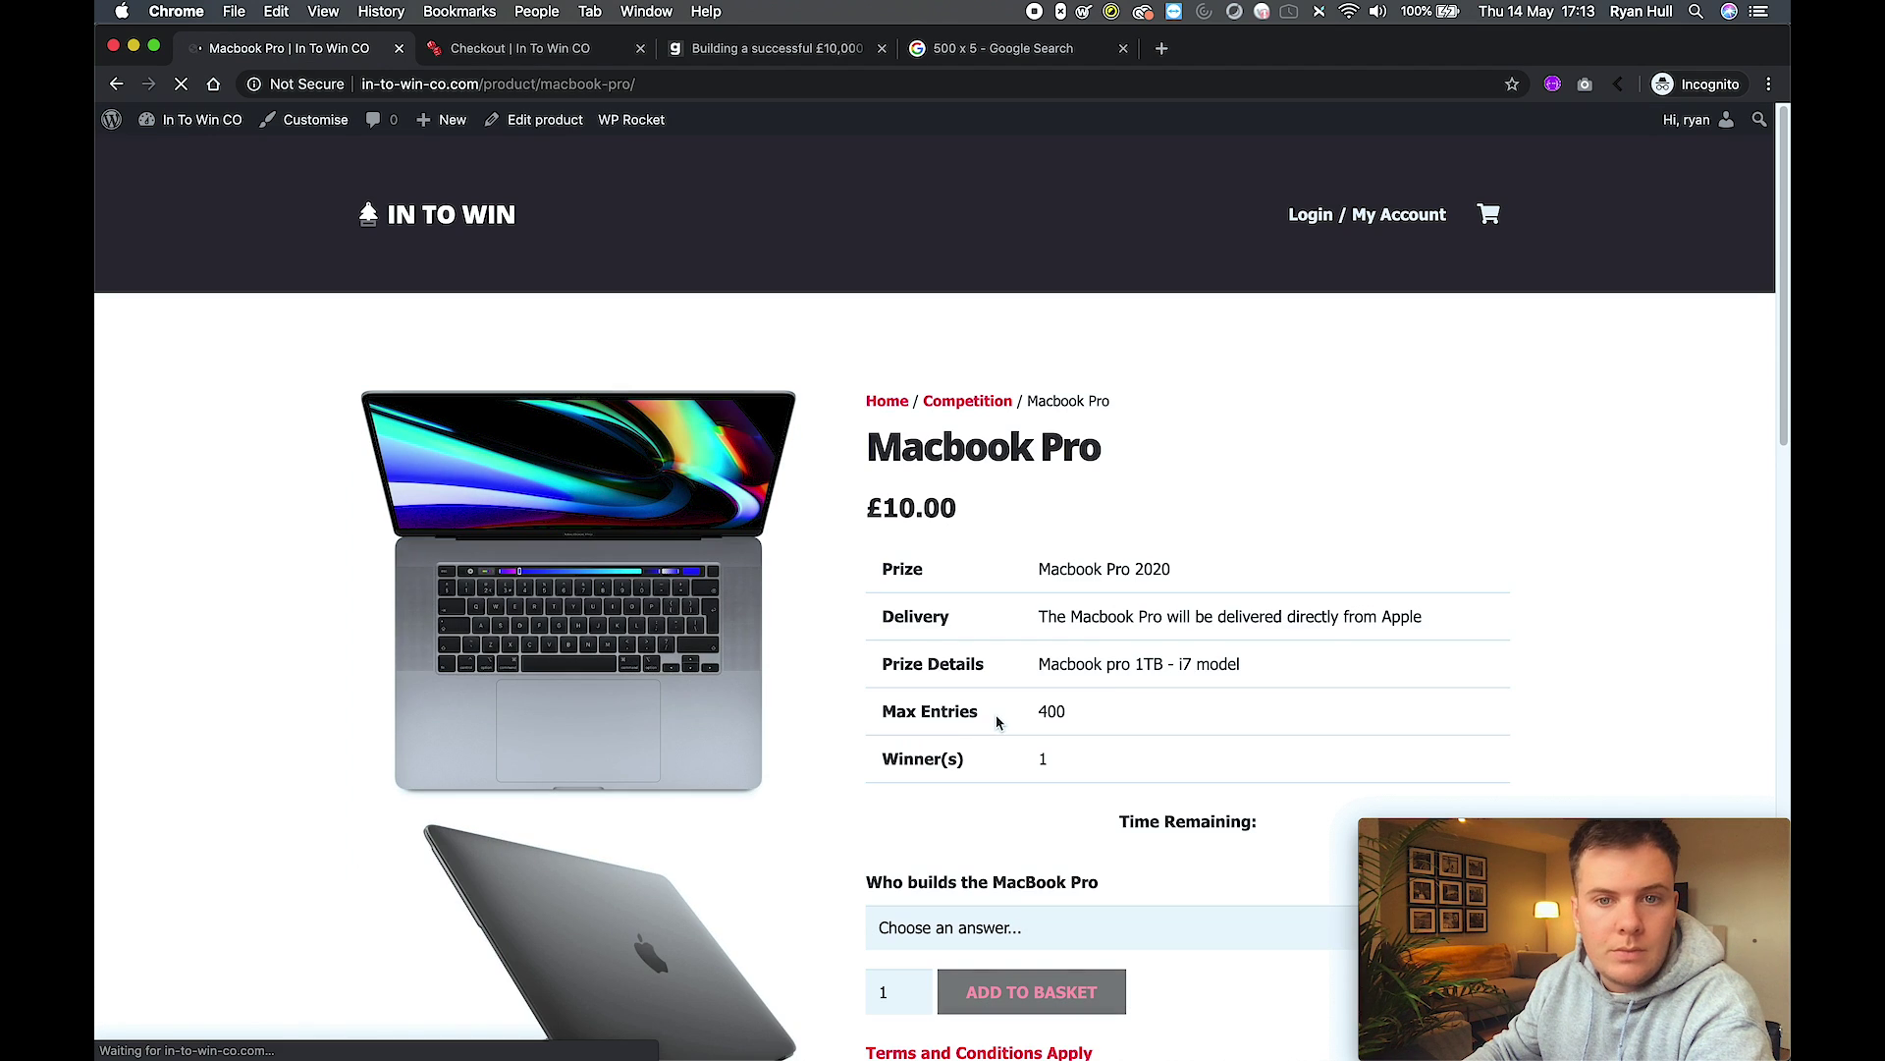
{"action": "scroll", "coordinate": [930, 591], "scroll_direction": "down", "scroll_amount": 5}
{"action": "scroll", "coordinate": [972, 570], "scroll_direction": "up", "scroll_amount": 4}
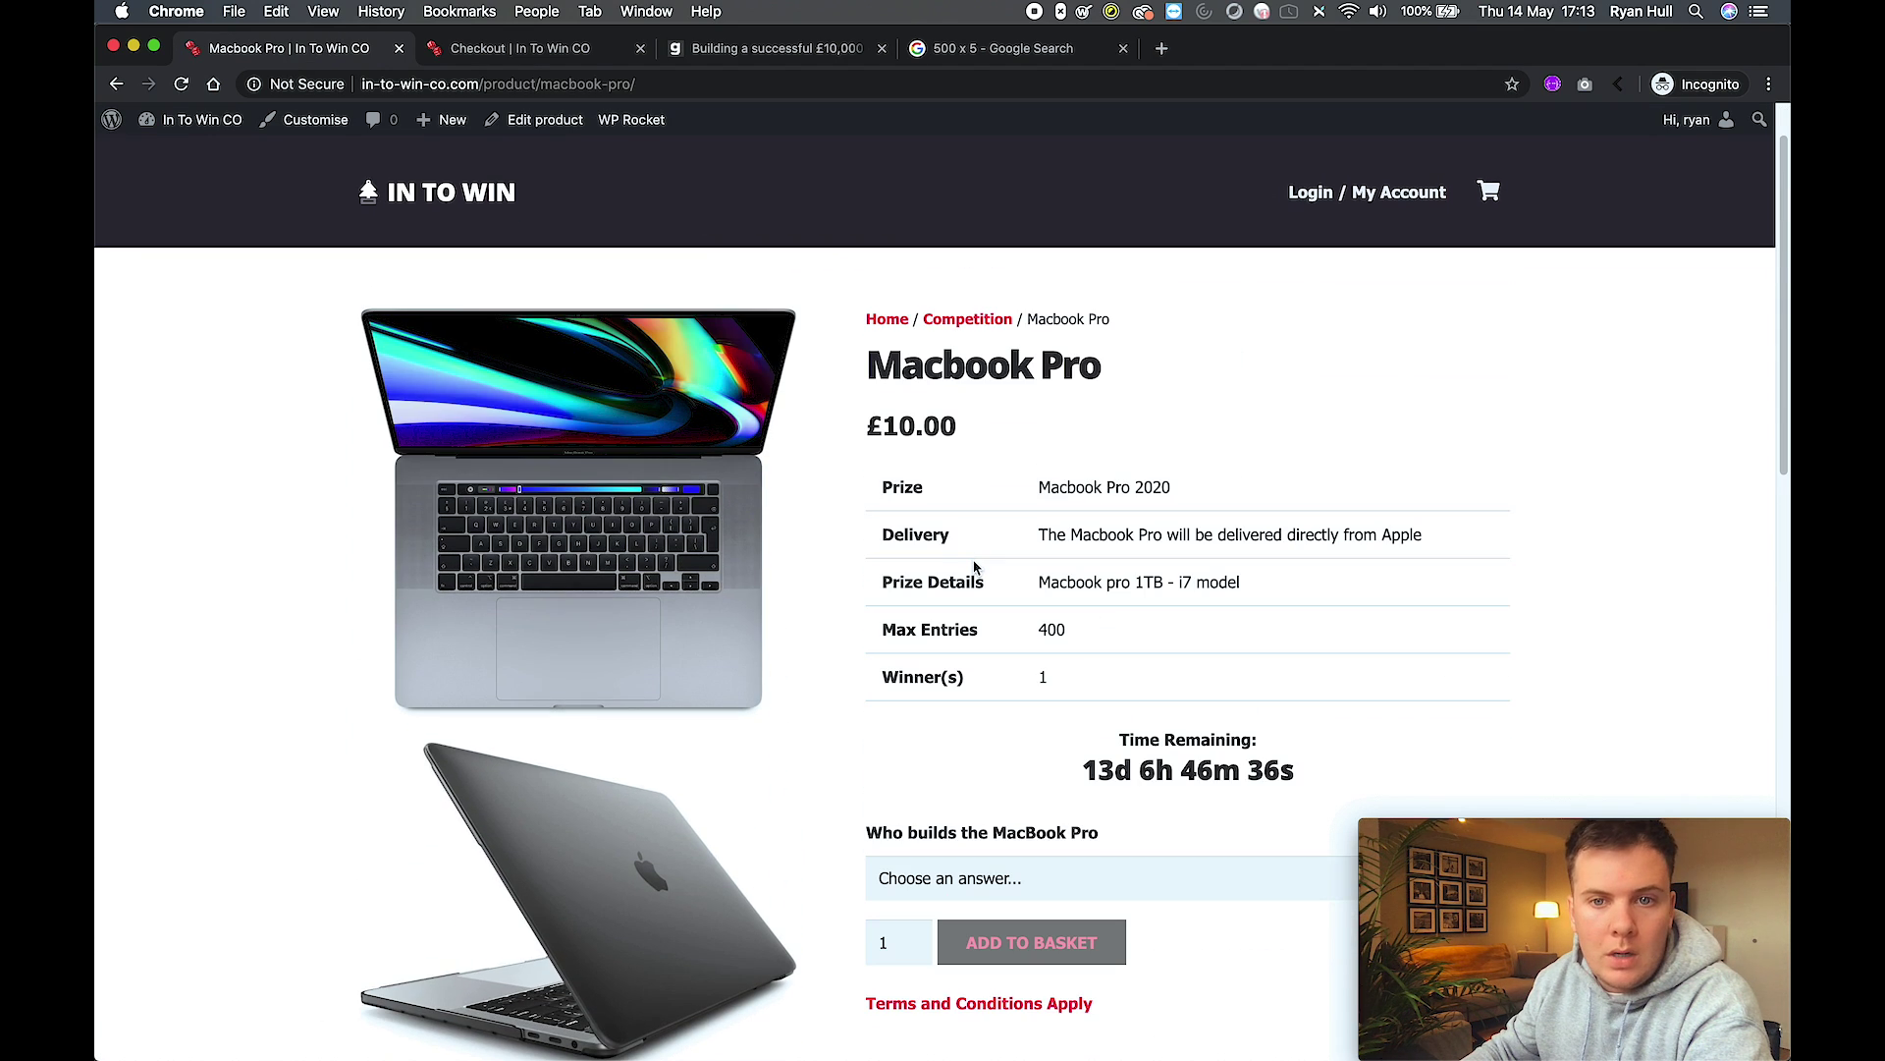
Review the Macbook Pro page: prize value, delivery, prize details, 400 max entries, winners and countdown.
{"action": "left_click_drag", "start_coordinate": [890, 498], "coordinate": [1129, 503]}
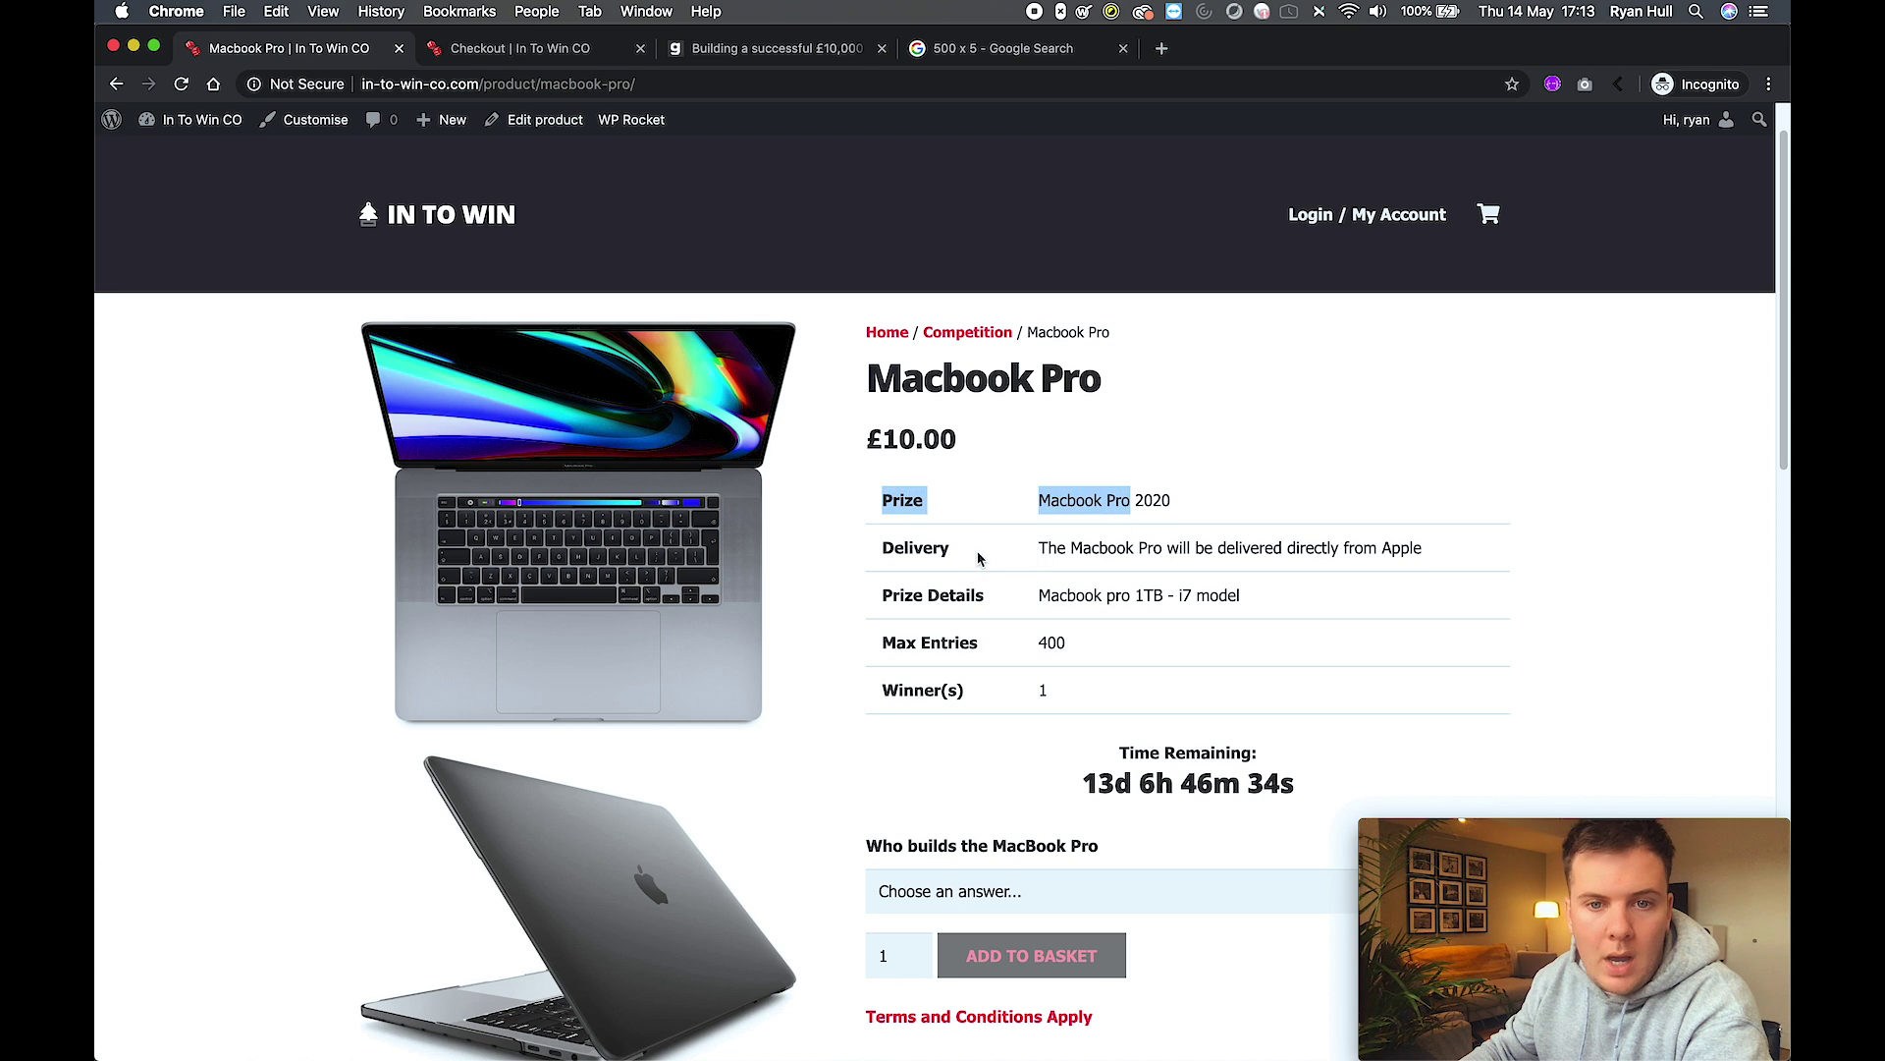
{"action": "left_click_drag", "start_coordinate": [1037, 549], "coordinate": [1160, 549]}
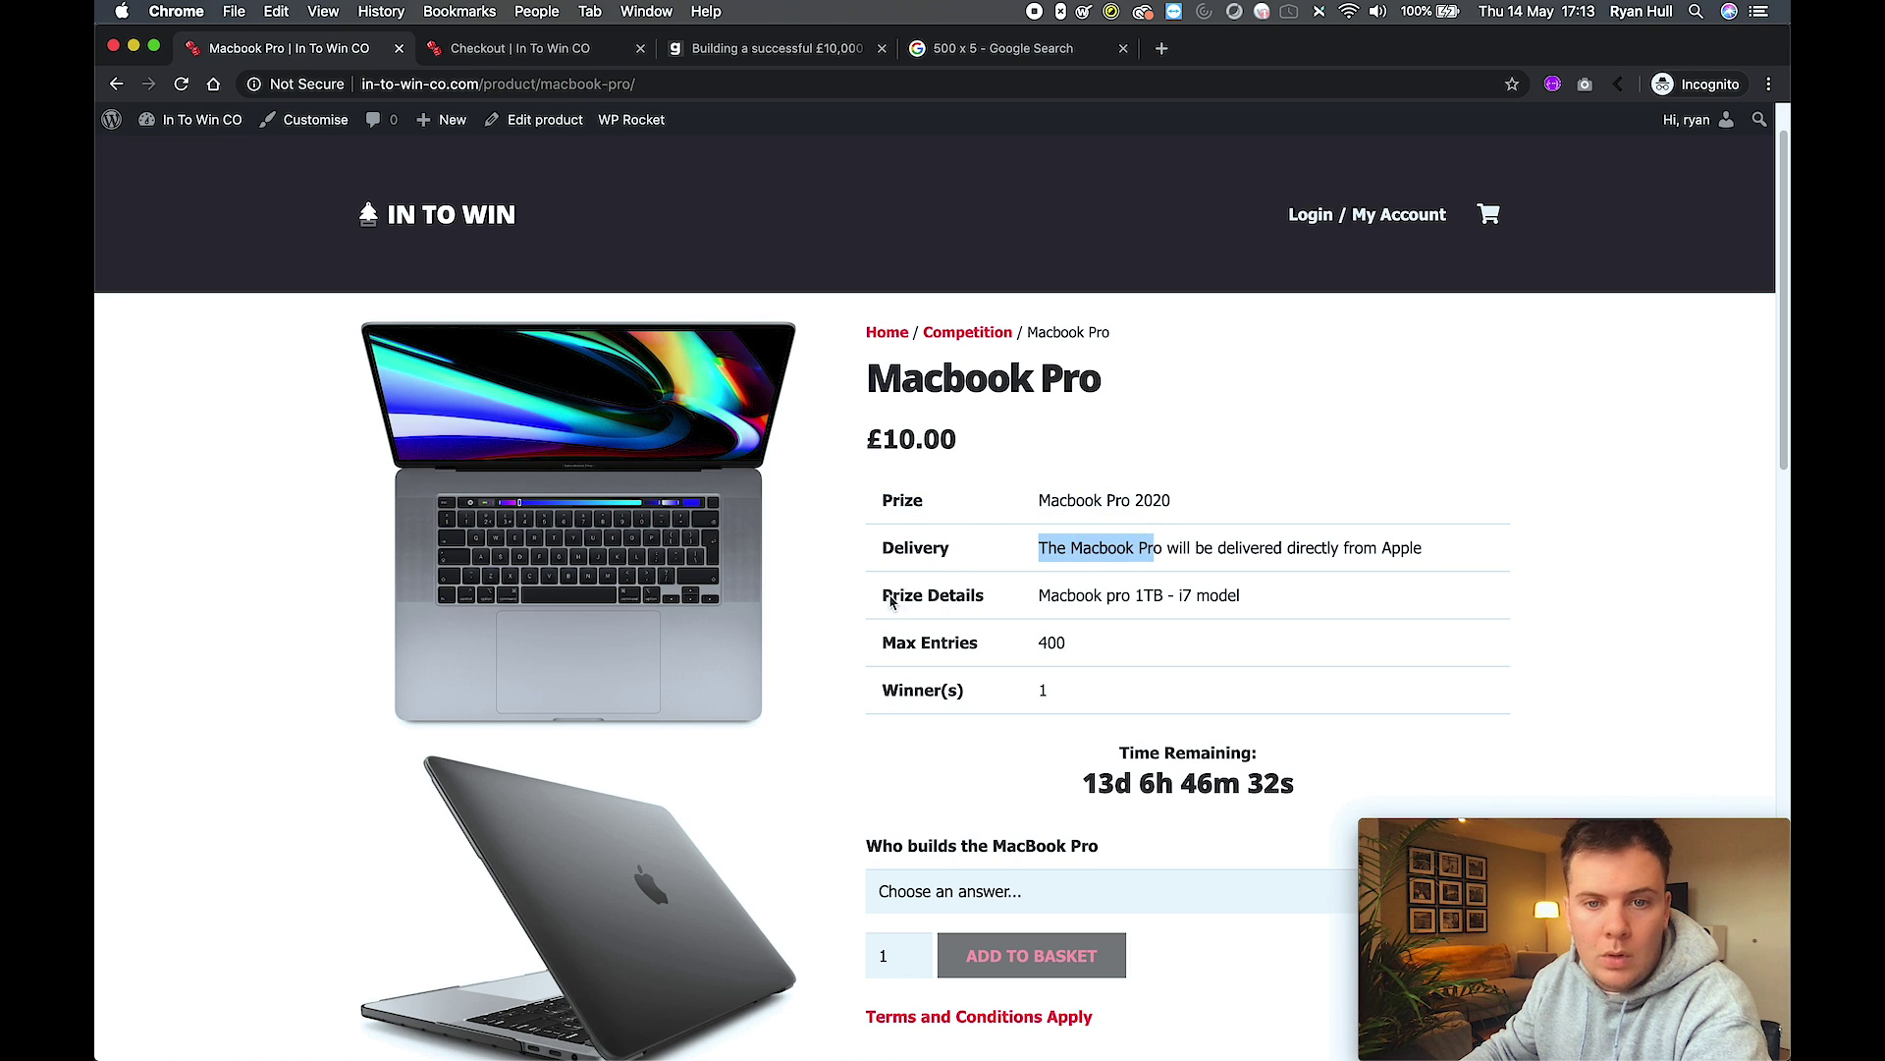
{"action": "left_click_drag", "start_coordinate": [892, 599], "coordinate": [1257, 601]}
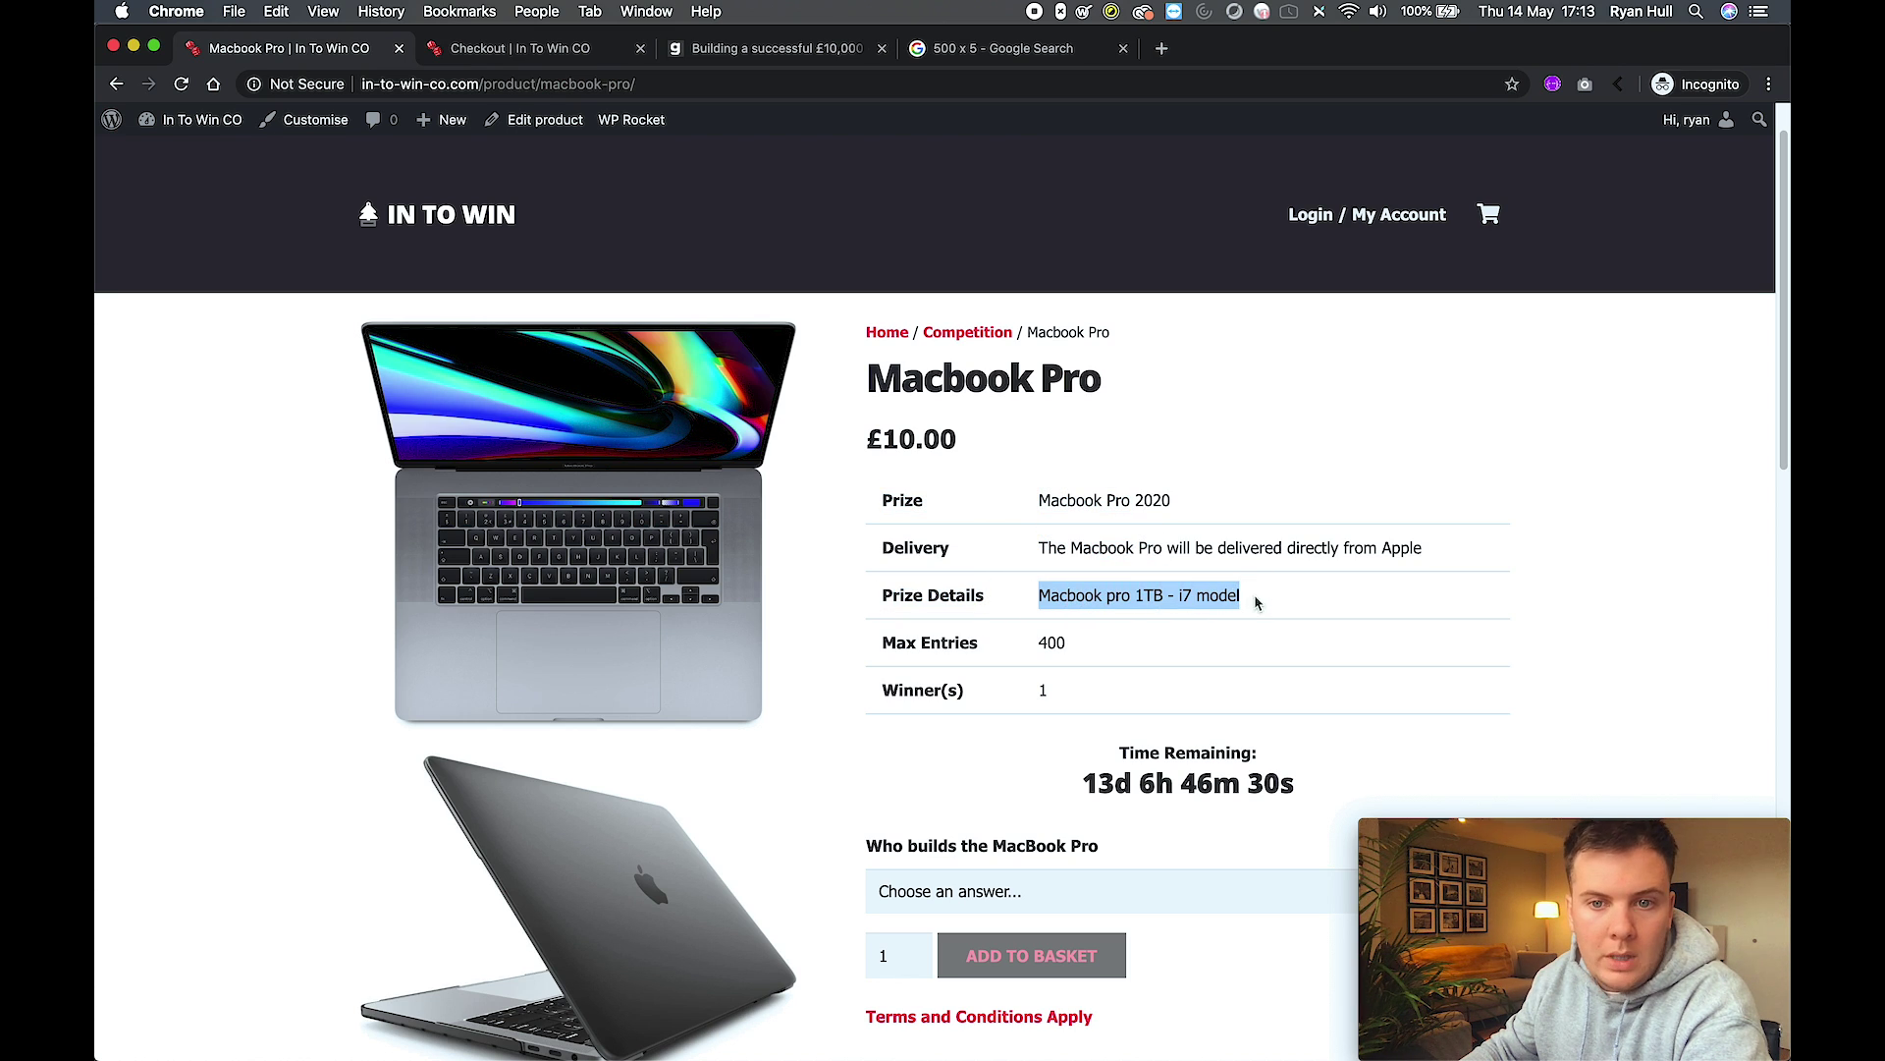
{"action": "double_click", "coordinate": [1040, 644]}
{"action": "double_click", "coordinate": [1041, 689]}
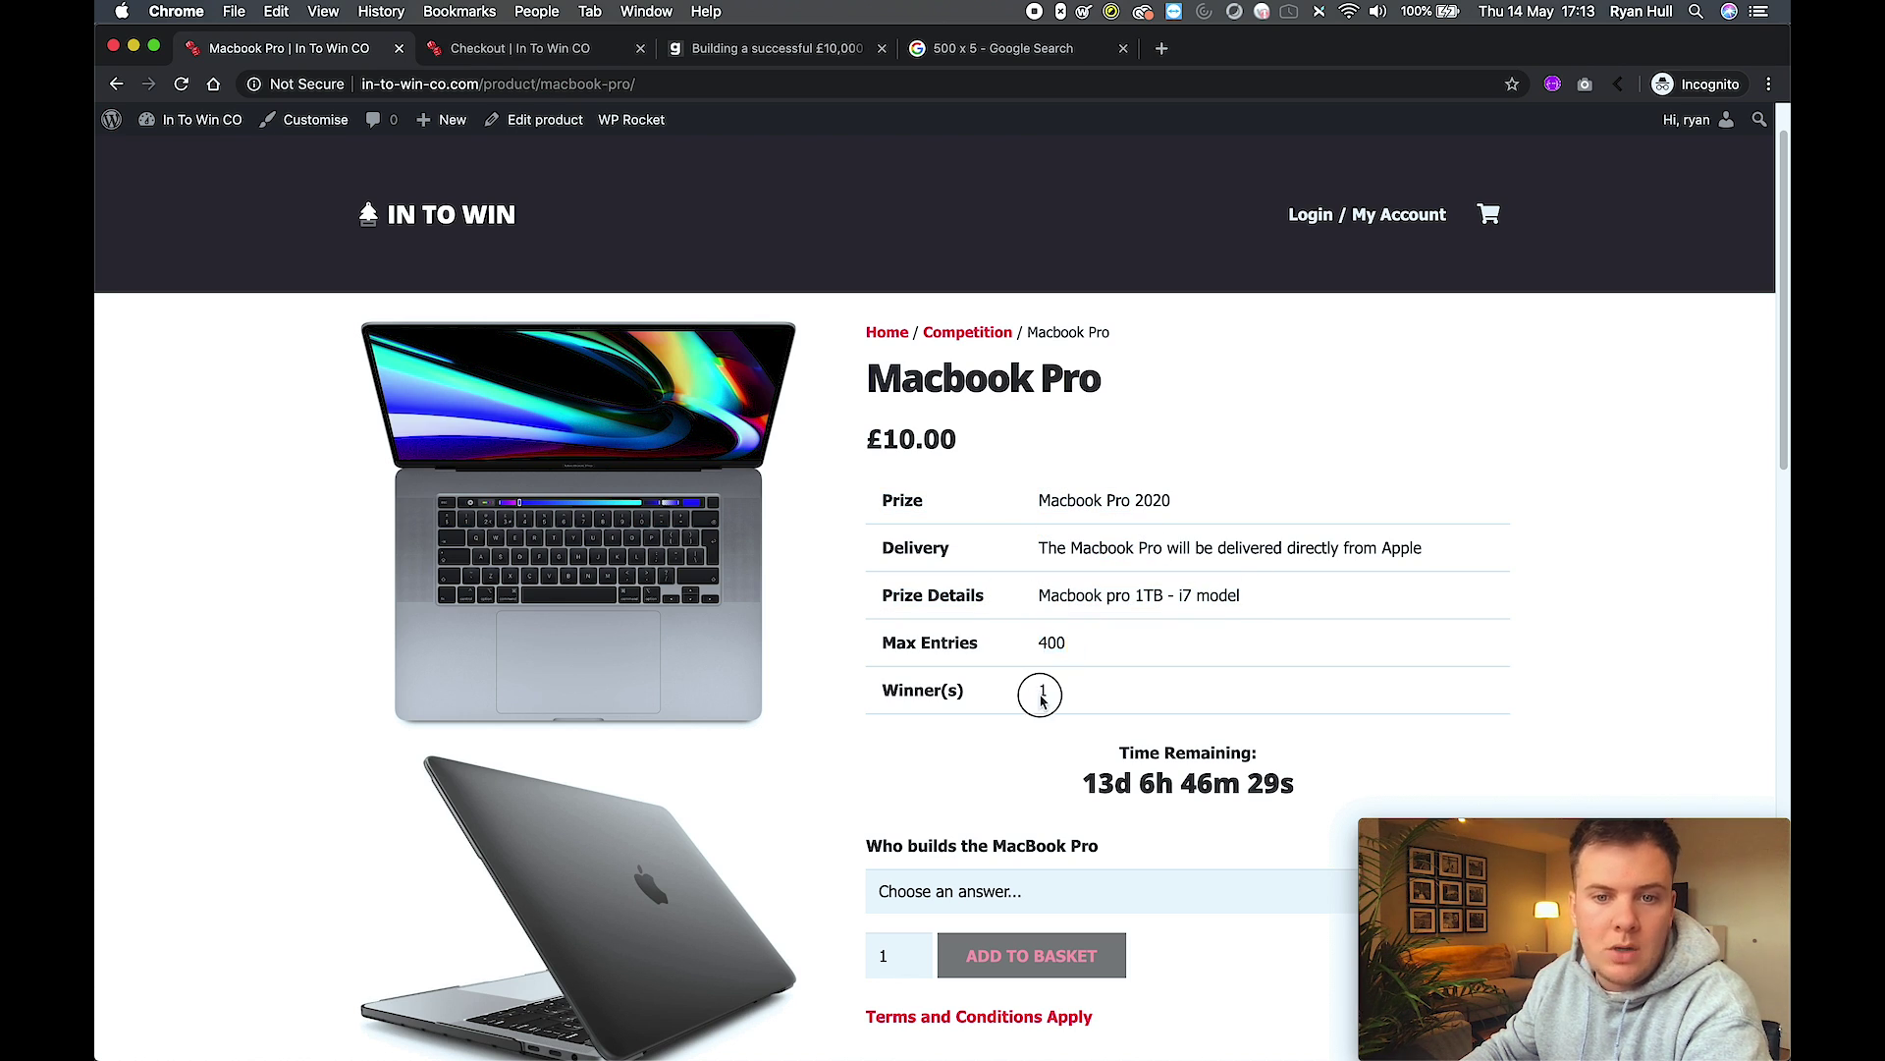
{"action": "left_click_drag", "start_coordinate": [1089, 783], "coordinate": [1302, 784]}
{"action": "left_click", "coordinate": [1095, 788]}
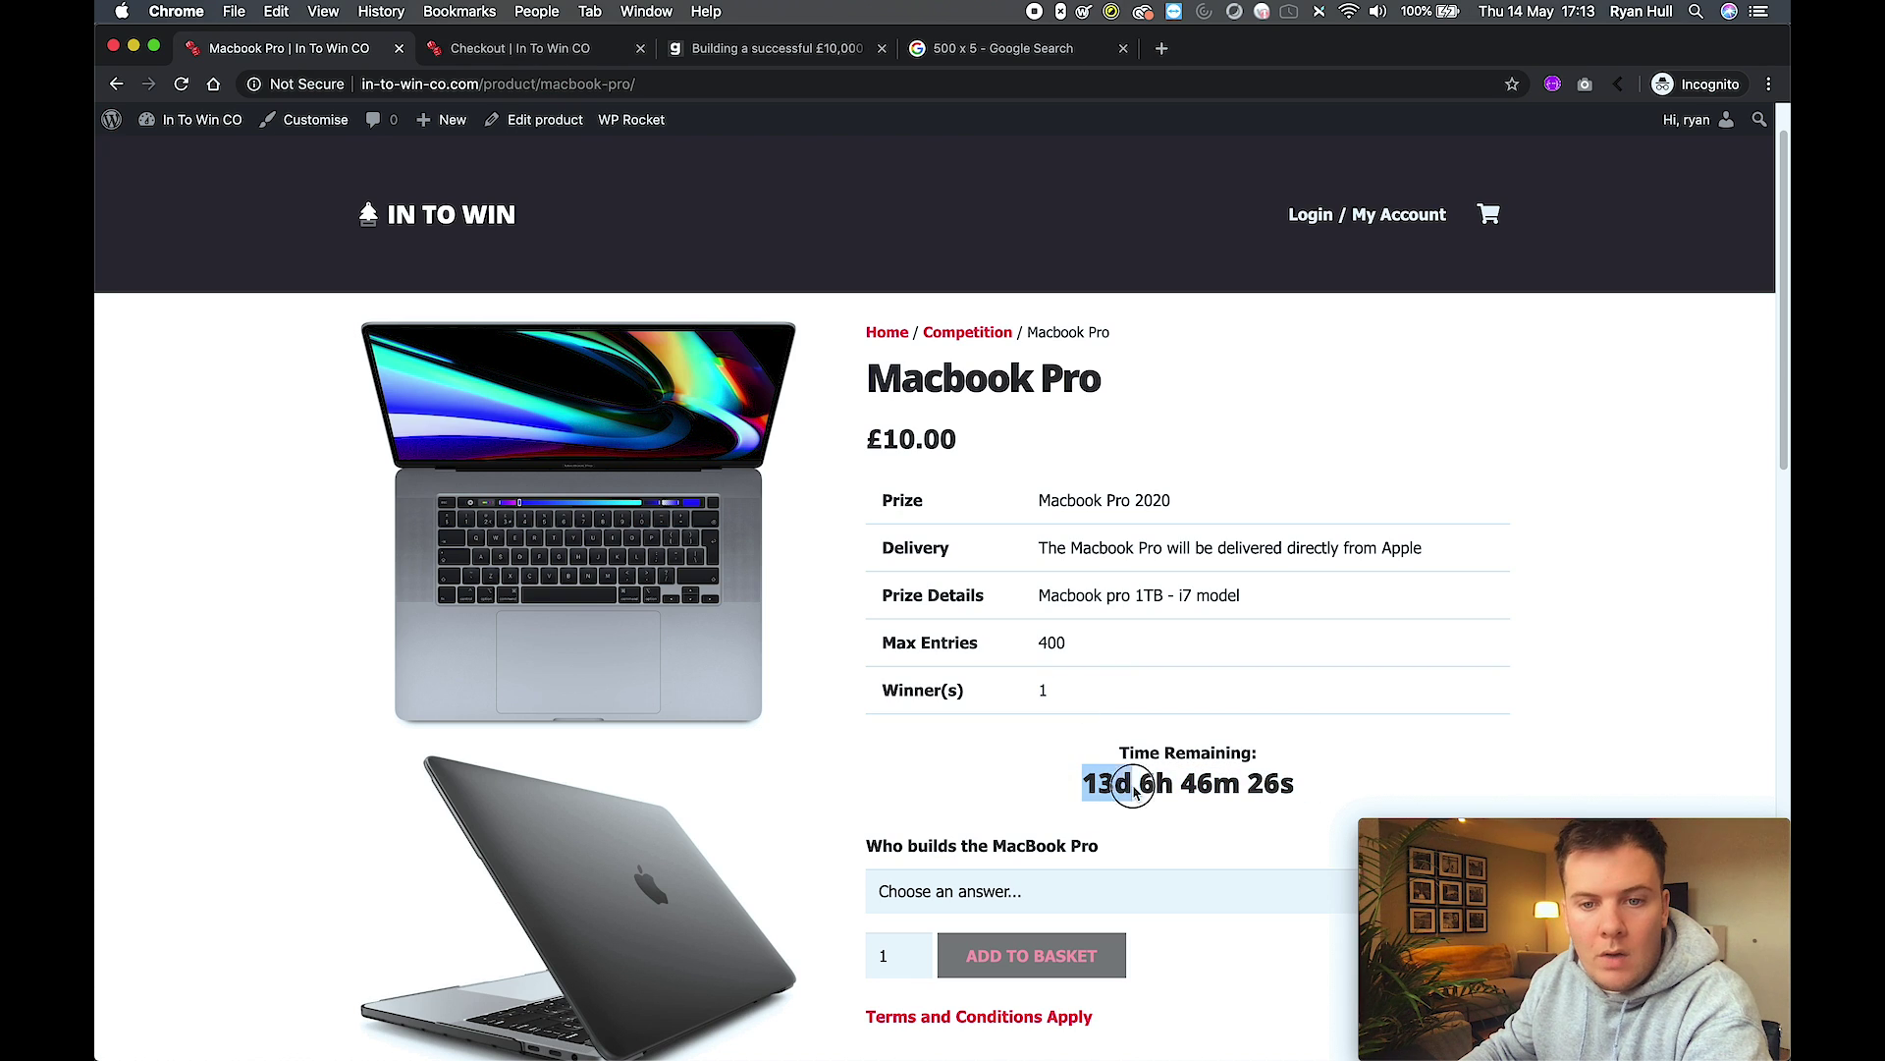
{"action": "double_click", "coordinate": [1081, 785]}
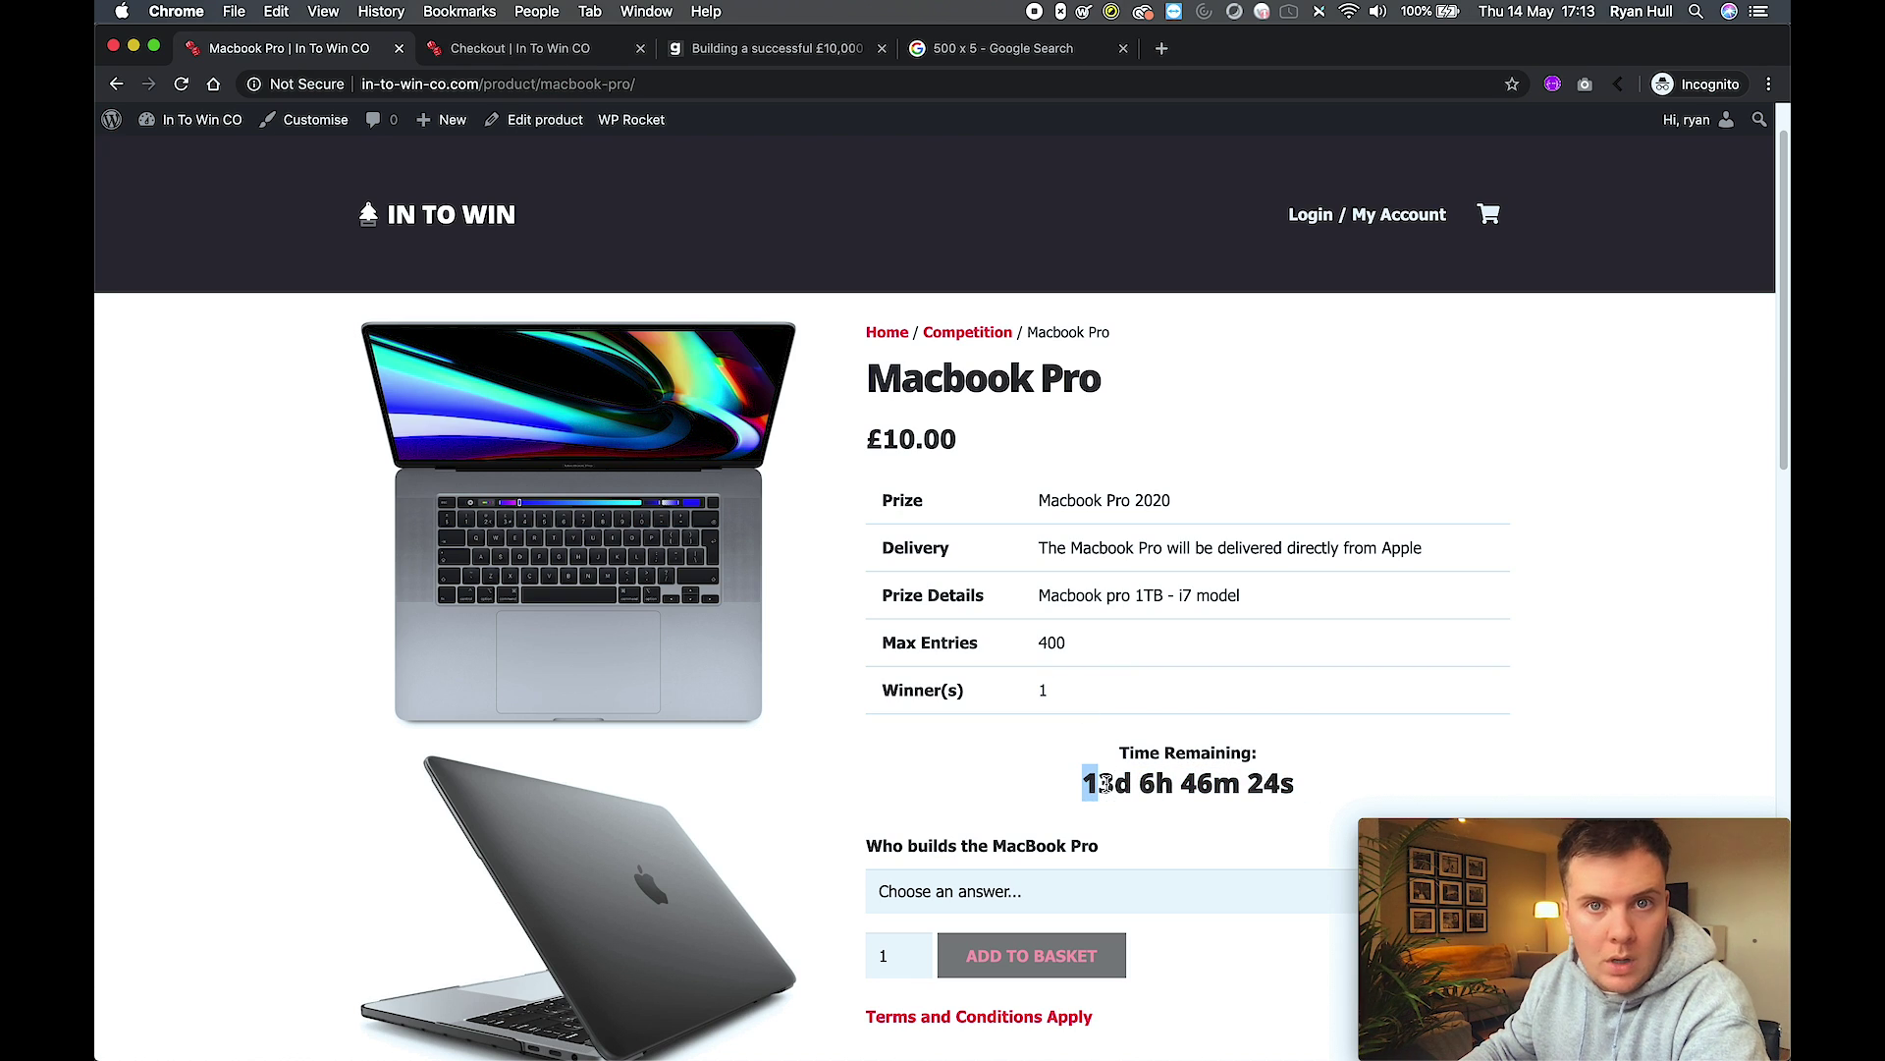
{"action": "left_click_drag", "start_coordinate": [1089, 784], "coordinate": [1299, 792]}
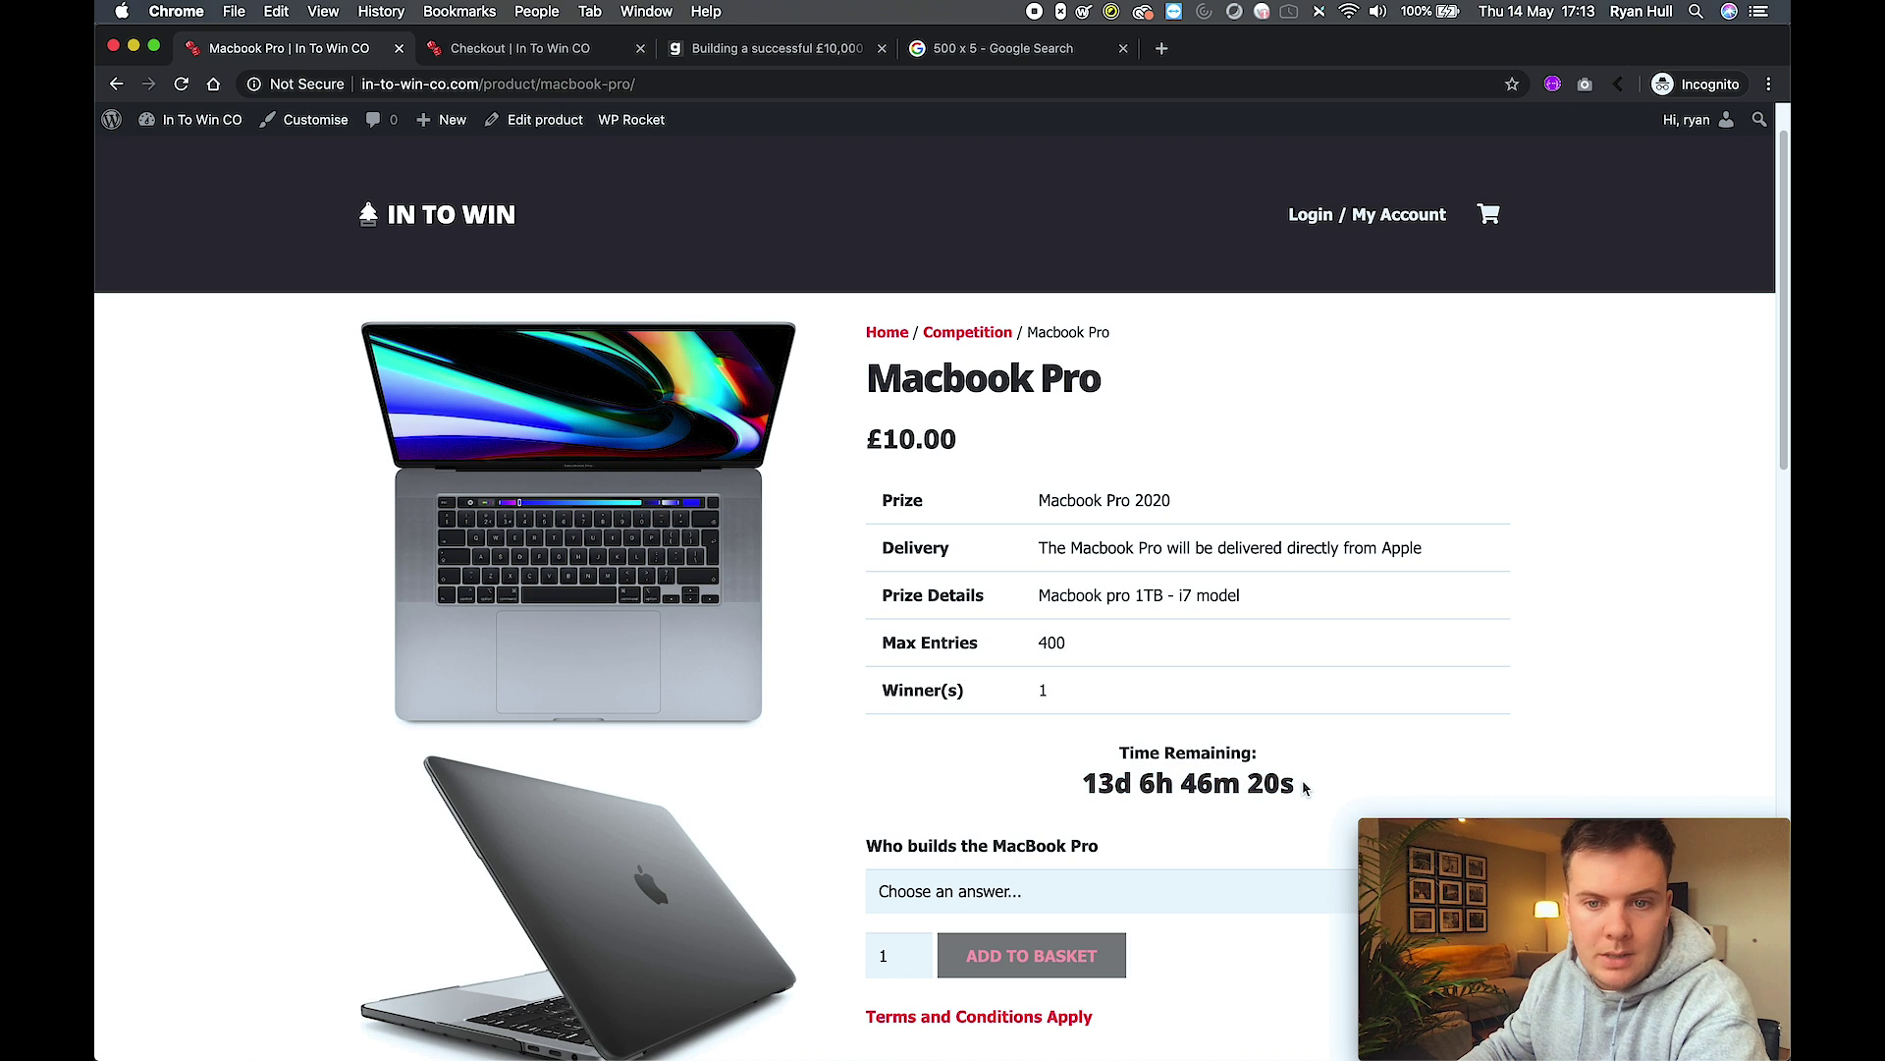
{"action": "left_click_drag", "start_coordinate": [1302, 790], "coordinate": [1045, 783]}
{"action": "scroll", "coordinate": [1090, 759], "scroll_direction": "down", "scroll_amount": 4}
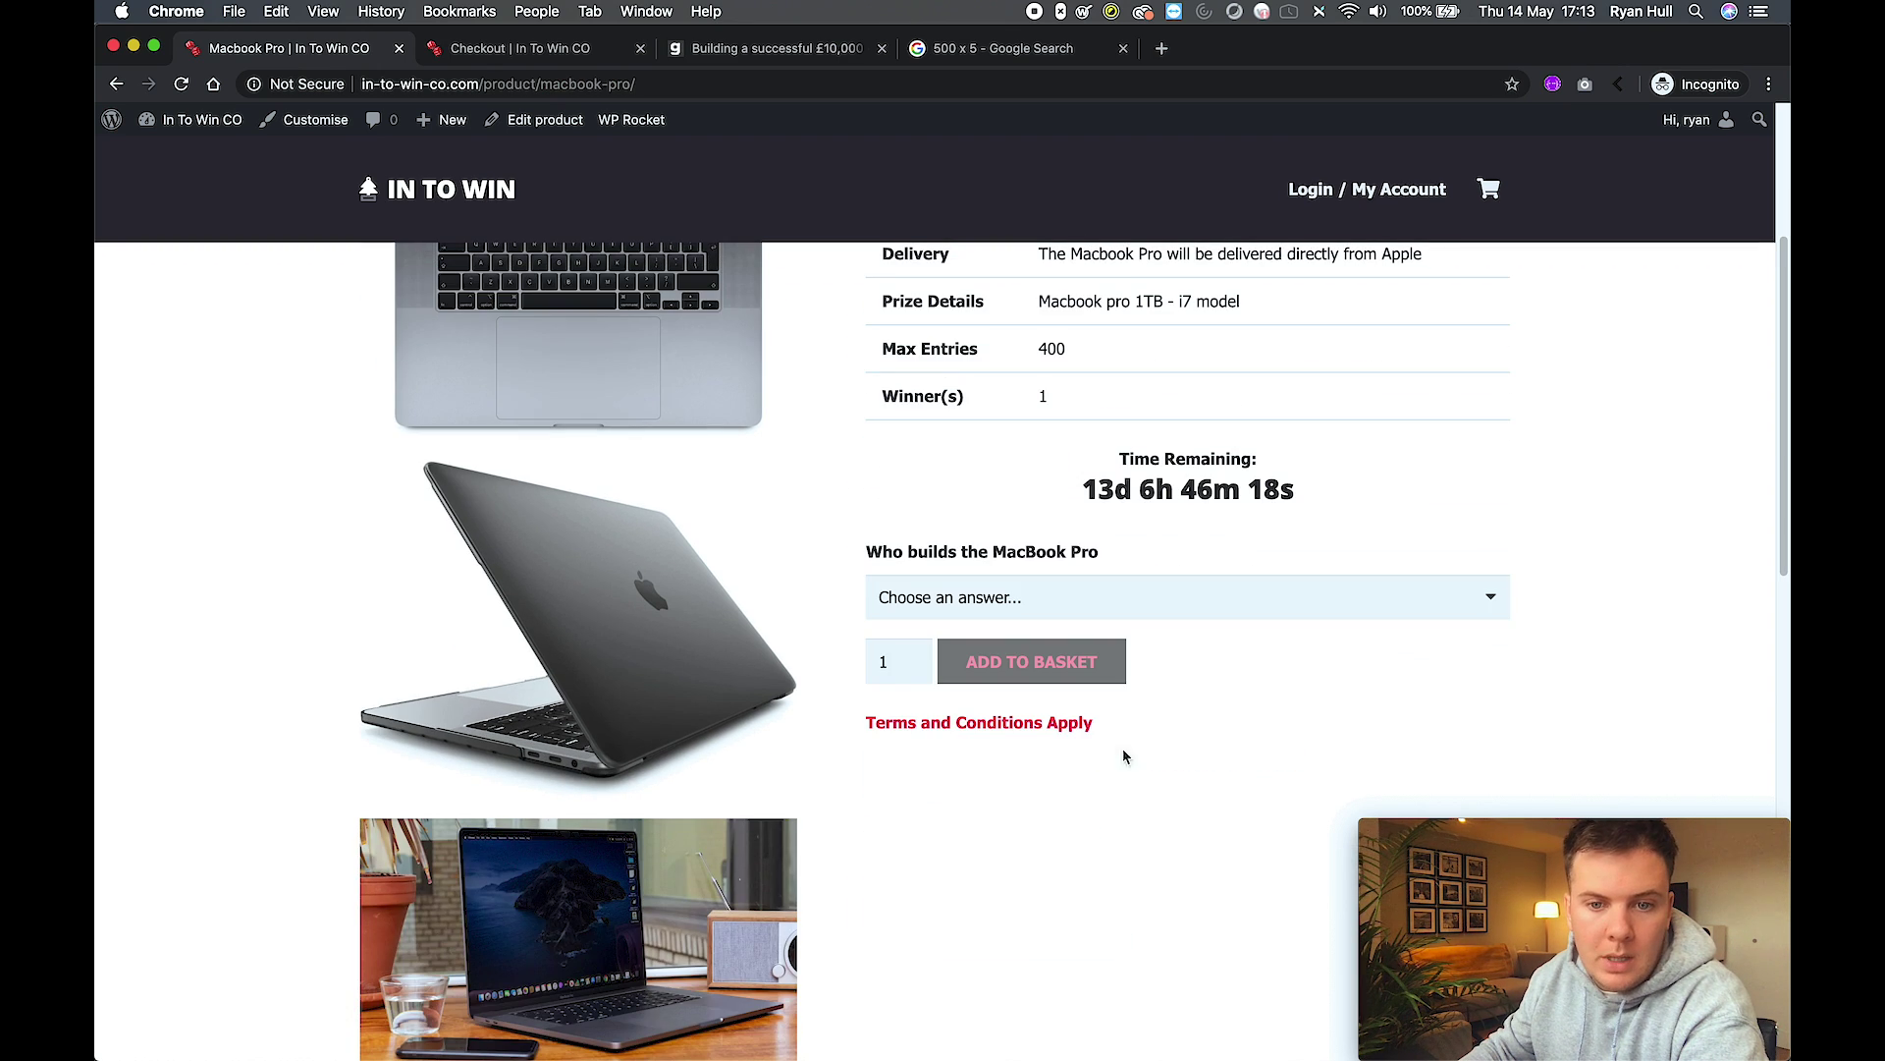
Answer Apple and add 10 Macbook Pro entries to the basket.
{"action": "left_click", "coordinate": [1072, 604]}
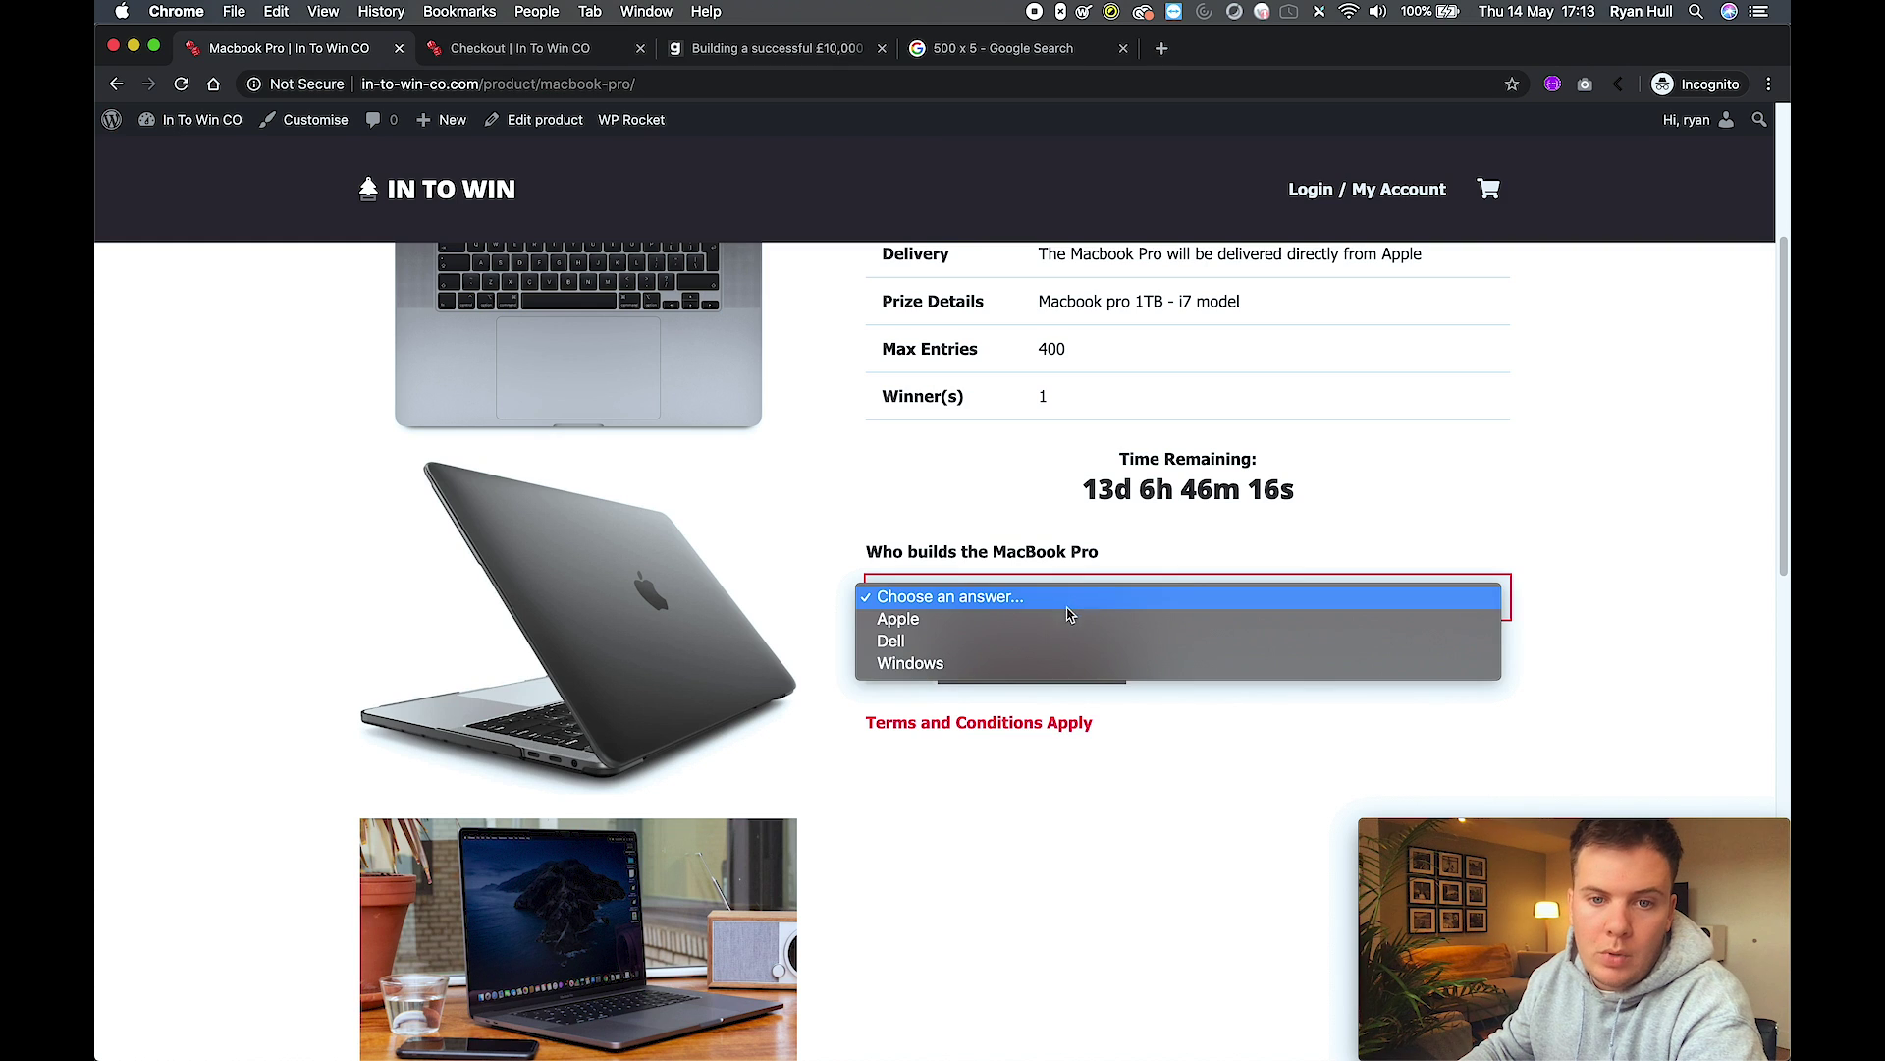
{"action": "left_click", "coordinate": [1049, 618]}
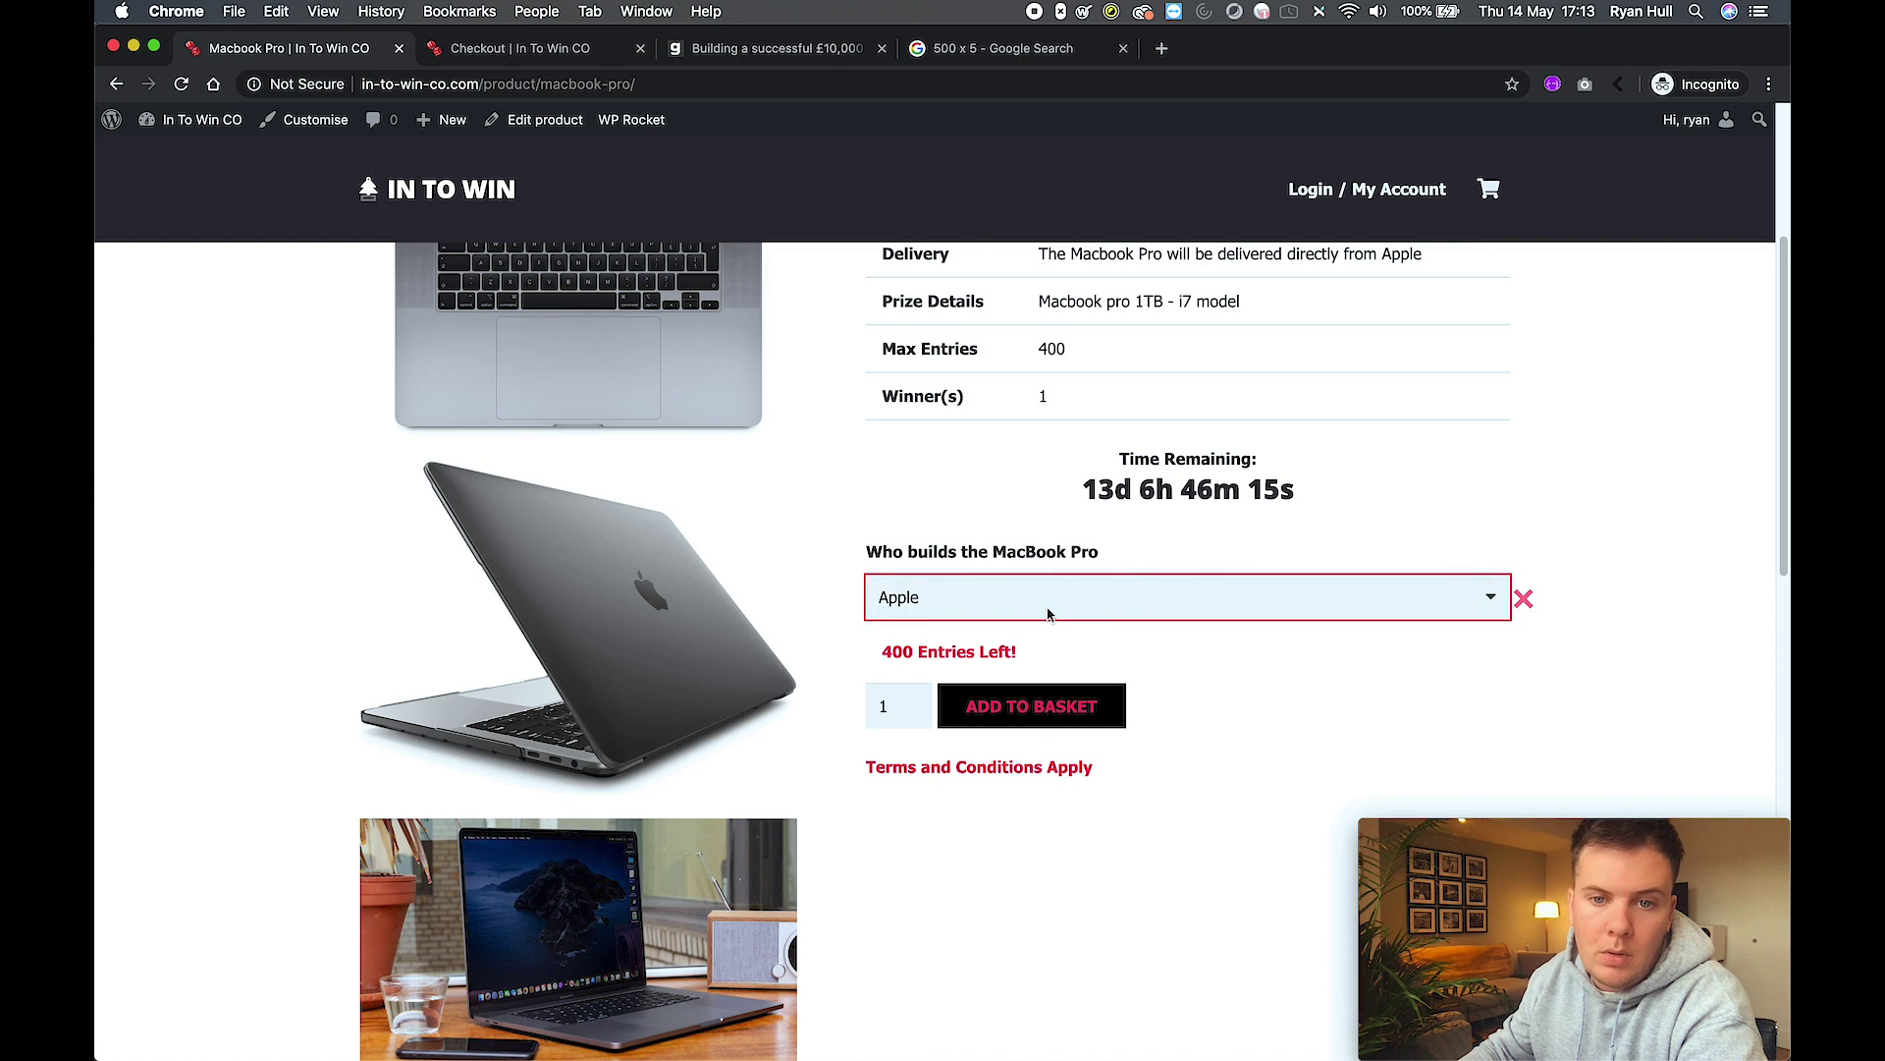
{"action": "left_click", "coordinate": [886, 706]}
{"action": "key", "text": "BackSpace"}
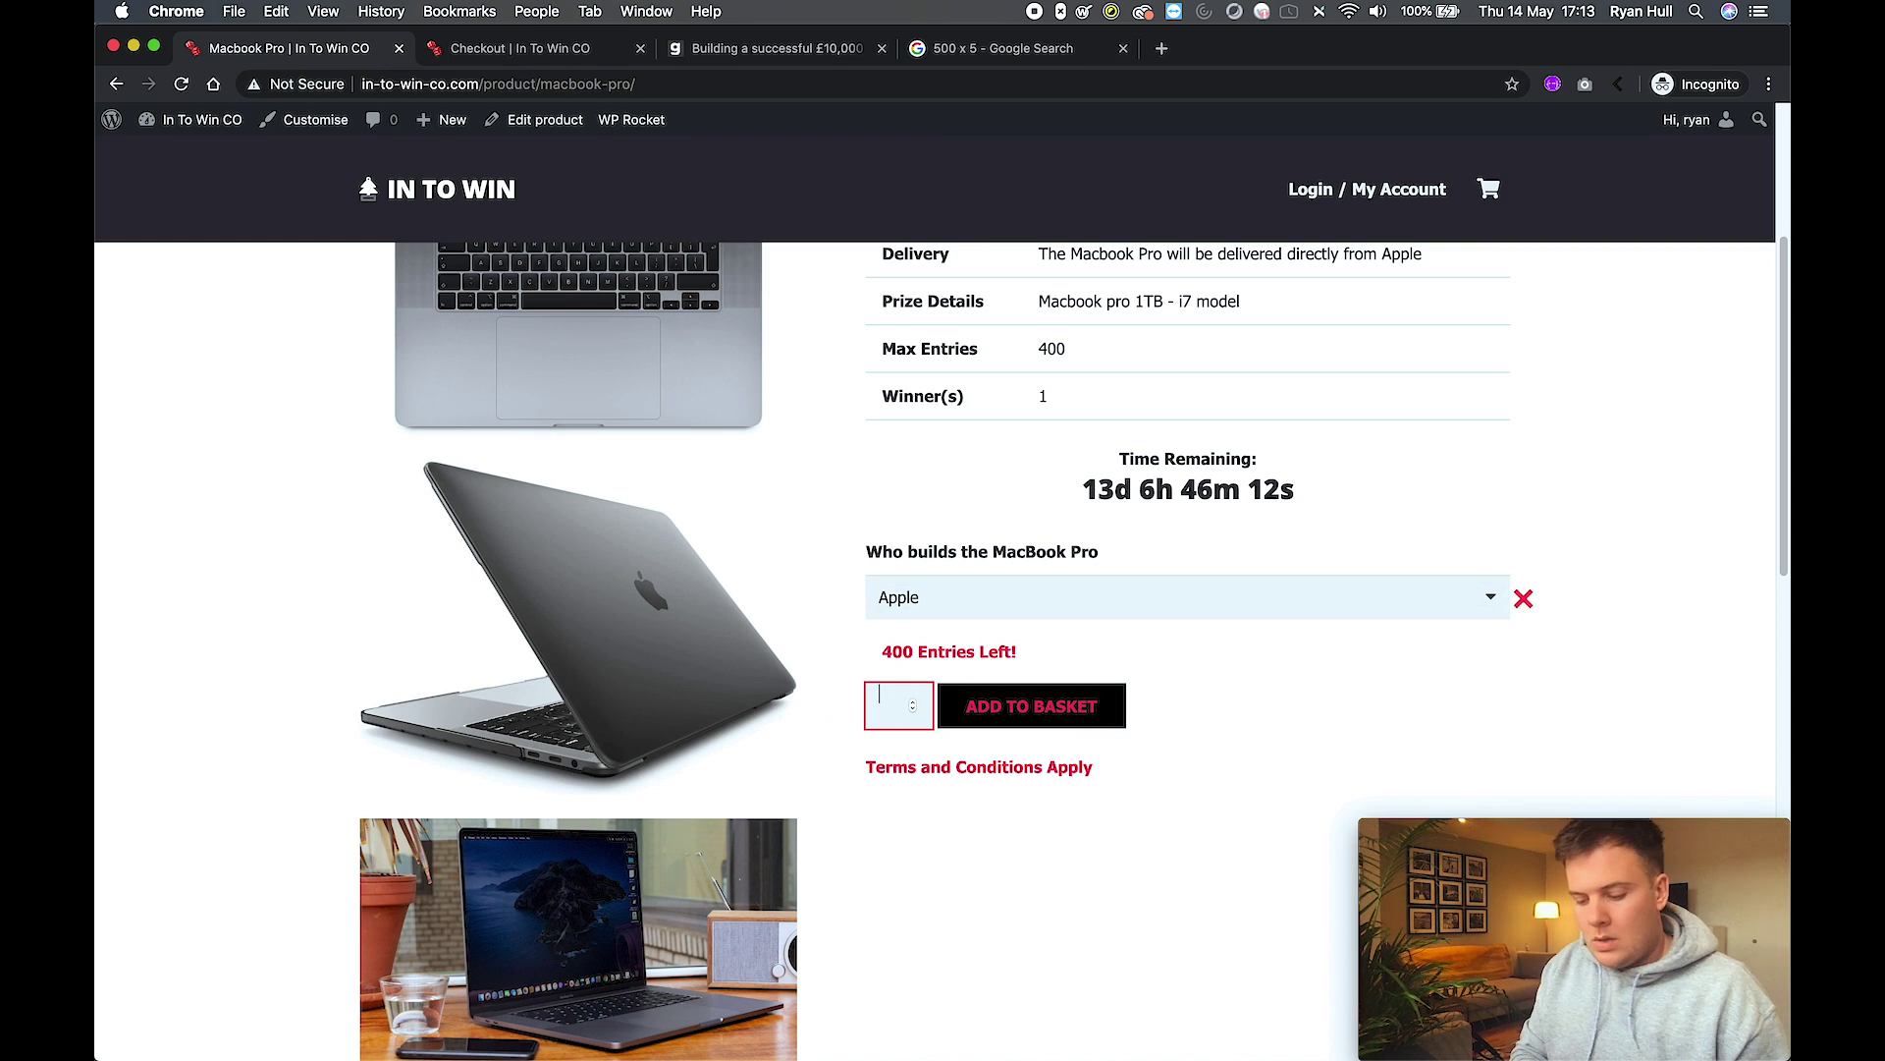
{"action": "type", "text": "10"}
{"action": "left_click", "coordinate": [1042, 709]}
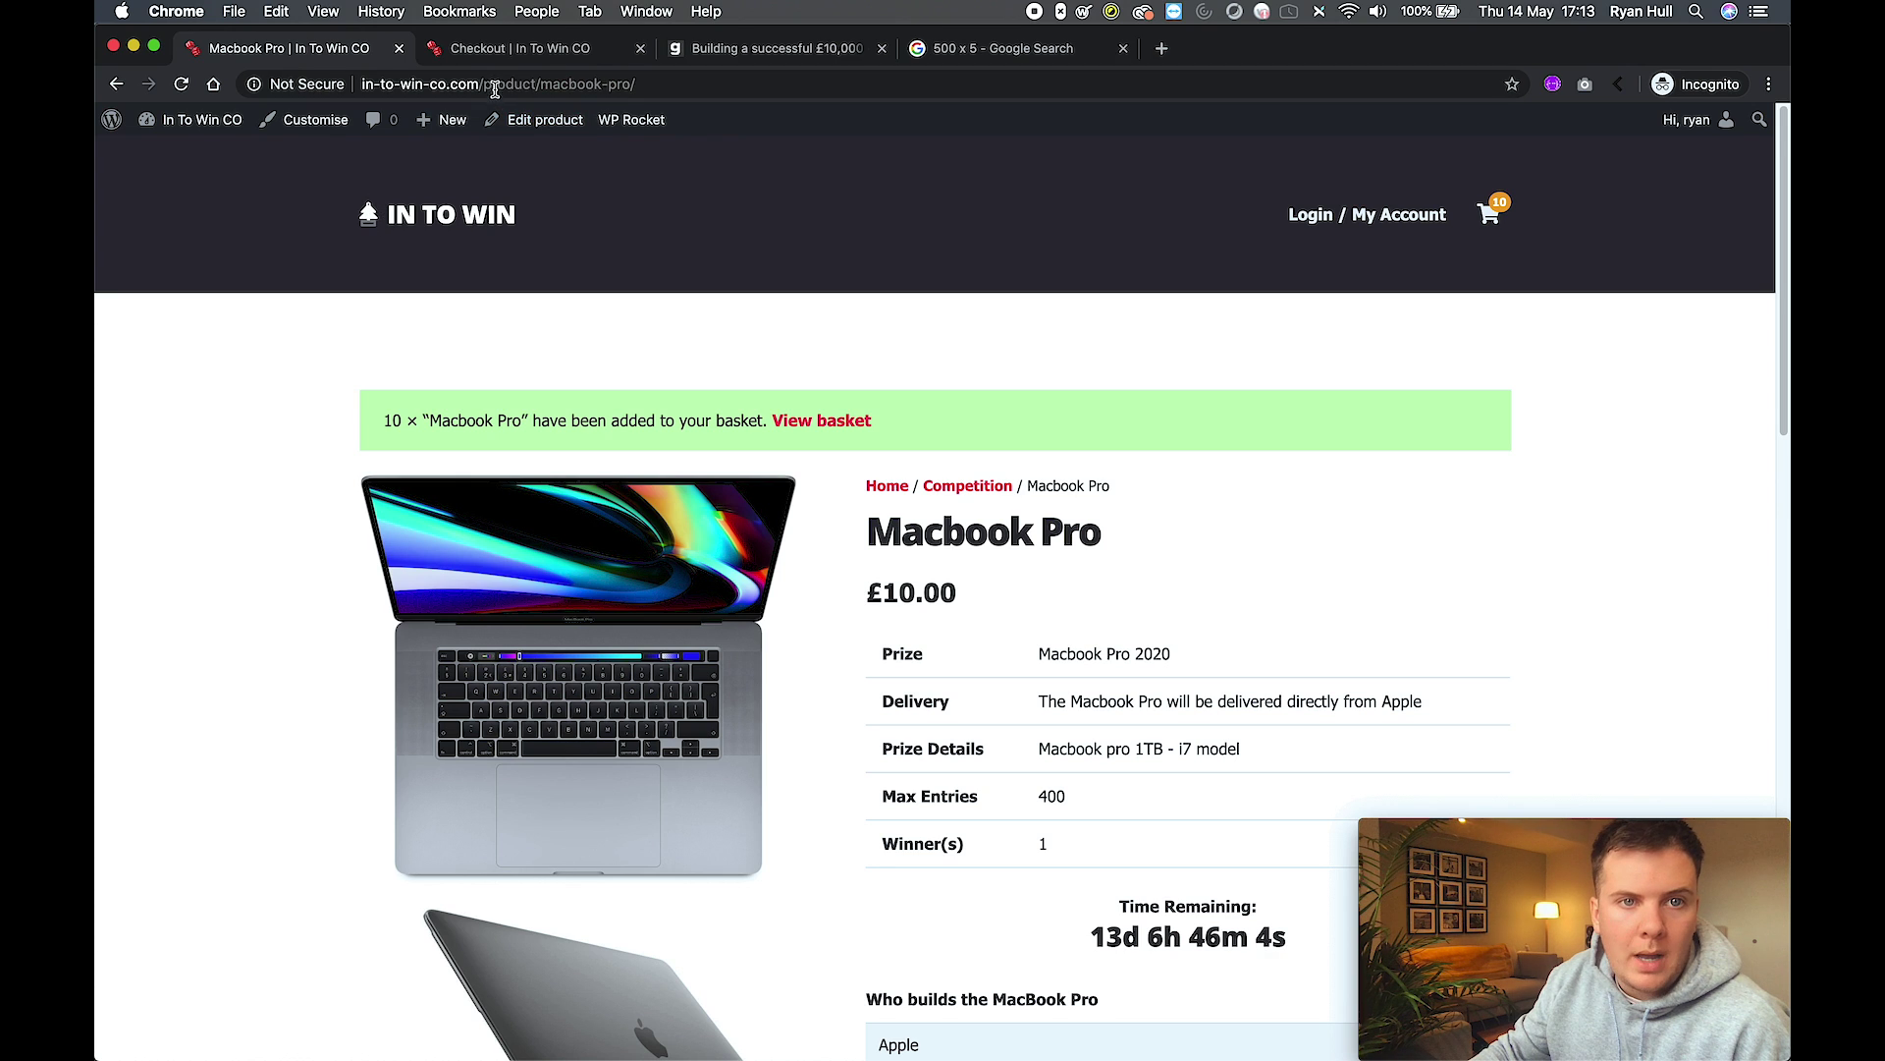
Return to the homepage by trimming the address to in-to-win-co.com.
{"action": "left_click_drag", "start_coordinate": [495, 84], "coordinate": [702, 84]}
{"action": "key", "text": "BackSpace"}
{"action": "key", "text": "Return"}
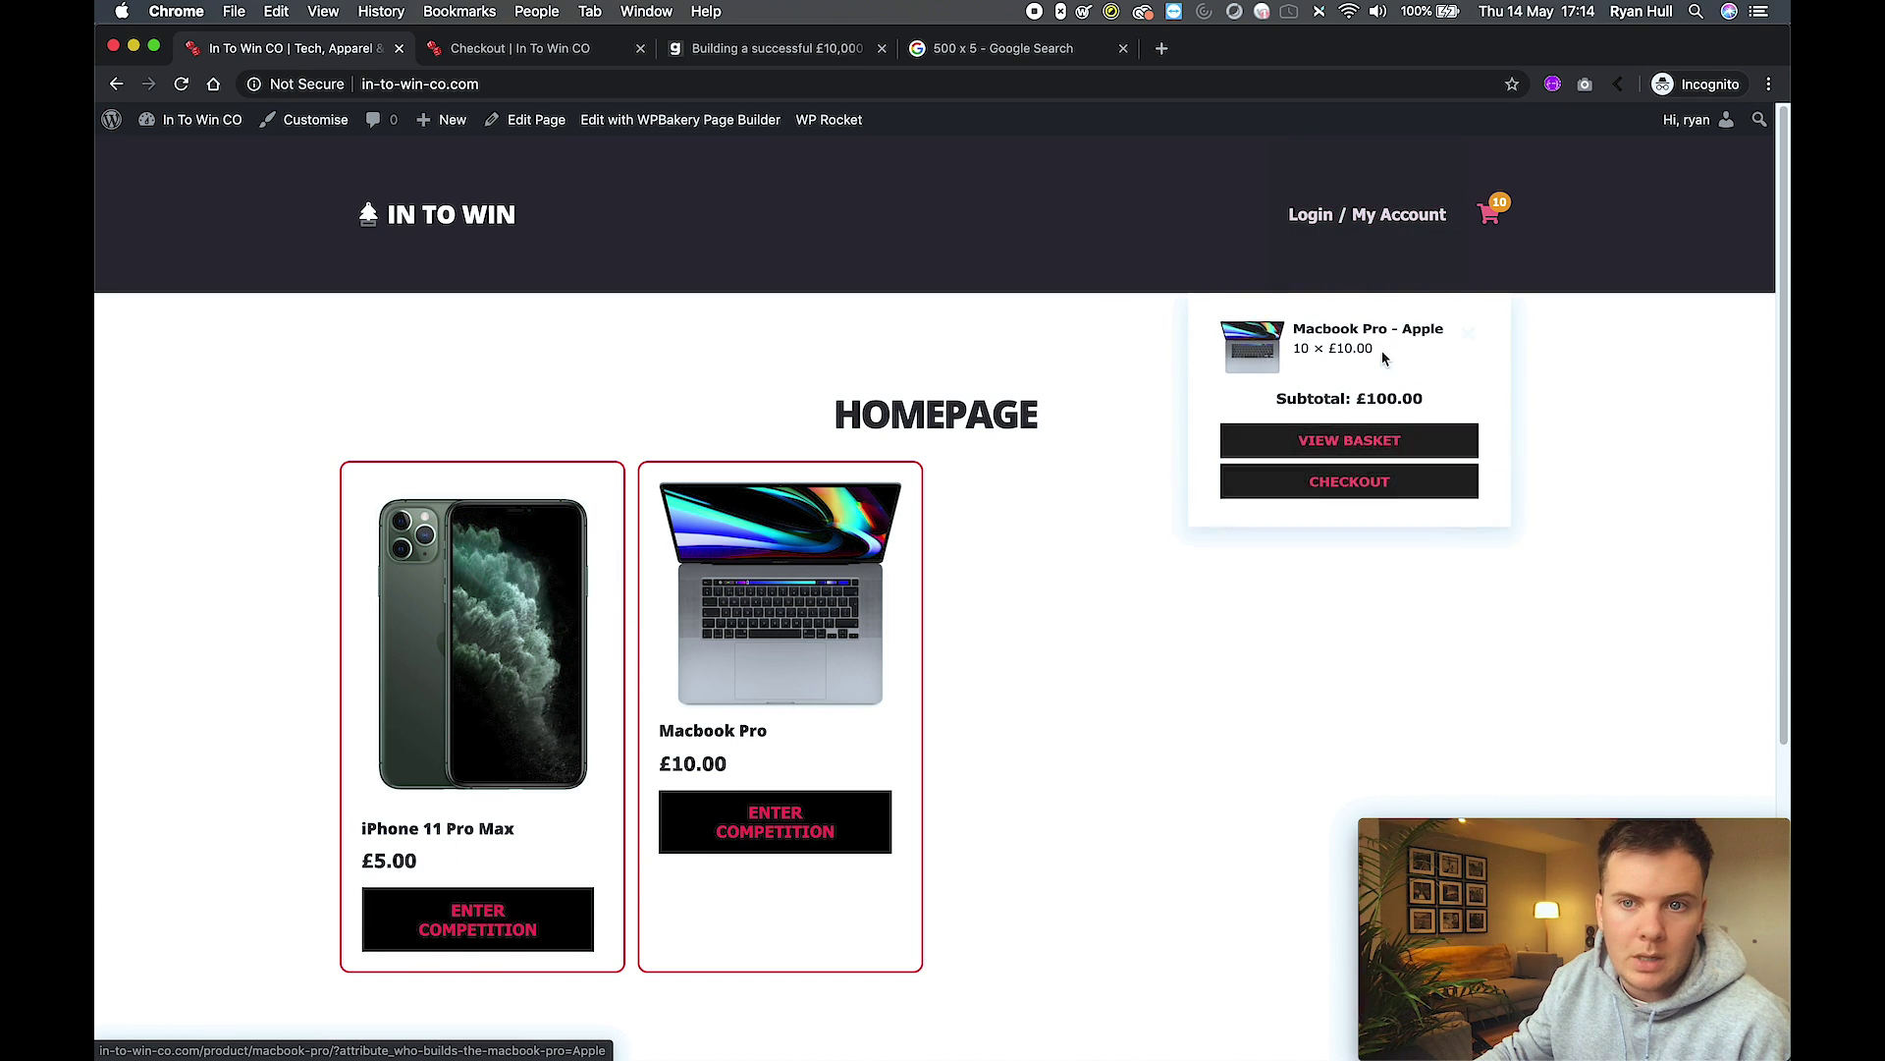
{"action": "mouse_move", "coordinate": [1489, 214]}
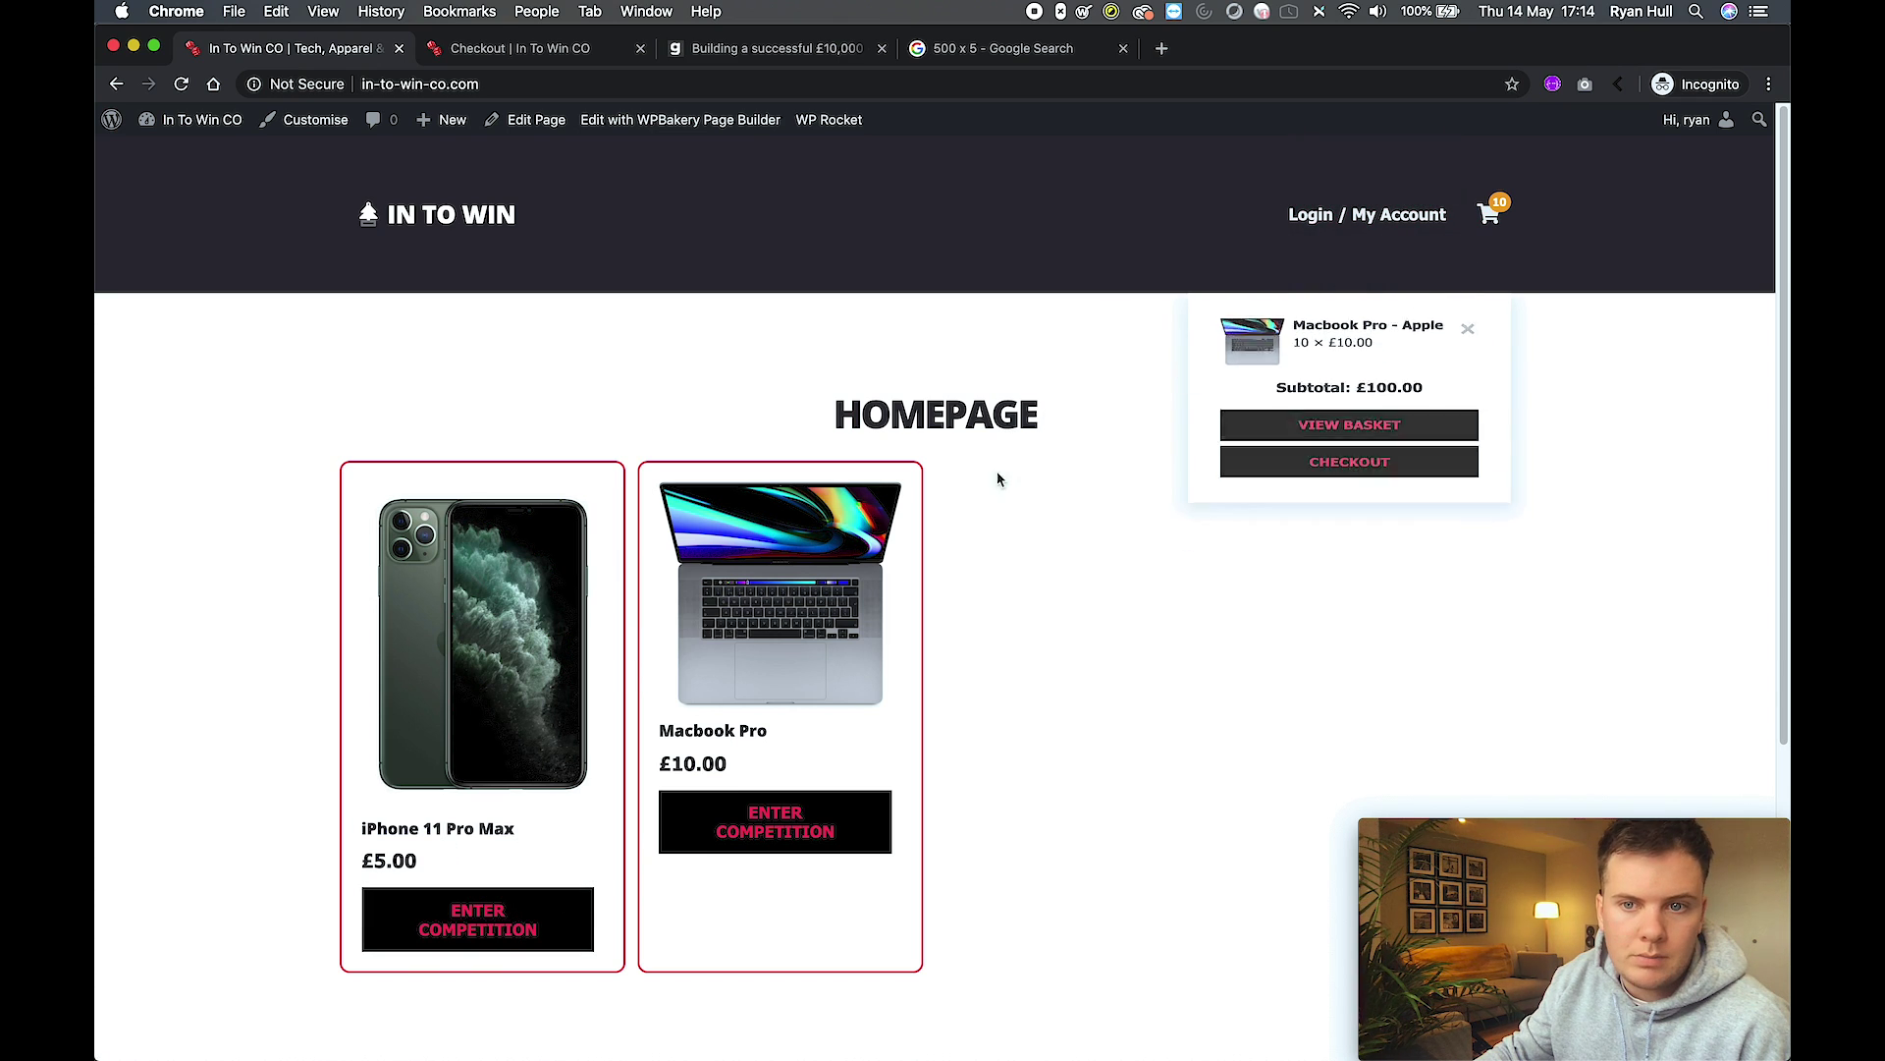
Open the iPhone 11 Pro Max competition, answer Apple and add 40 entries to the basket.
{"action": "left_click", "coordinate": [493, 916]}
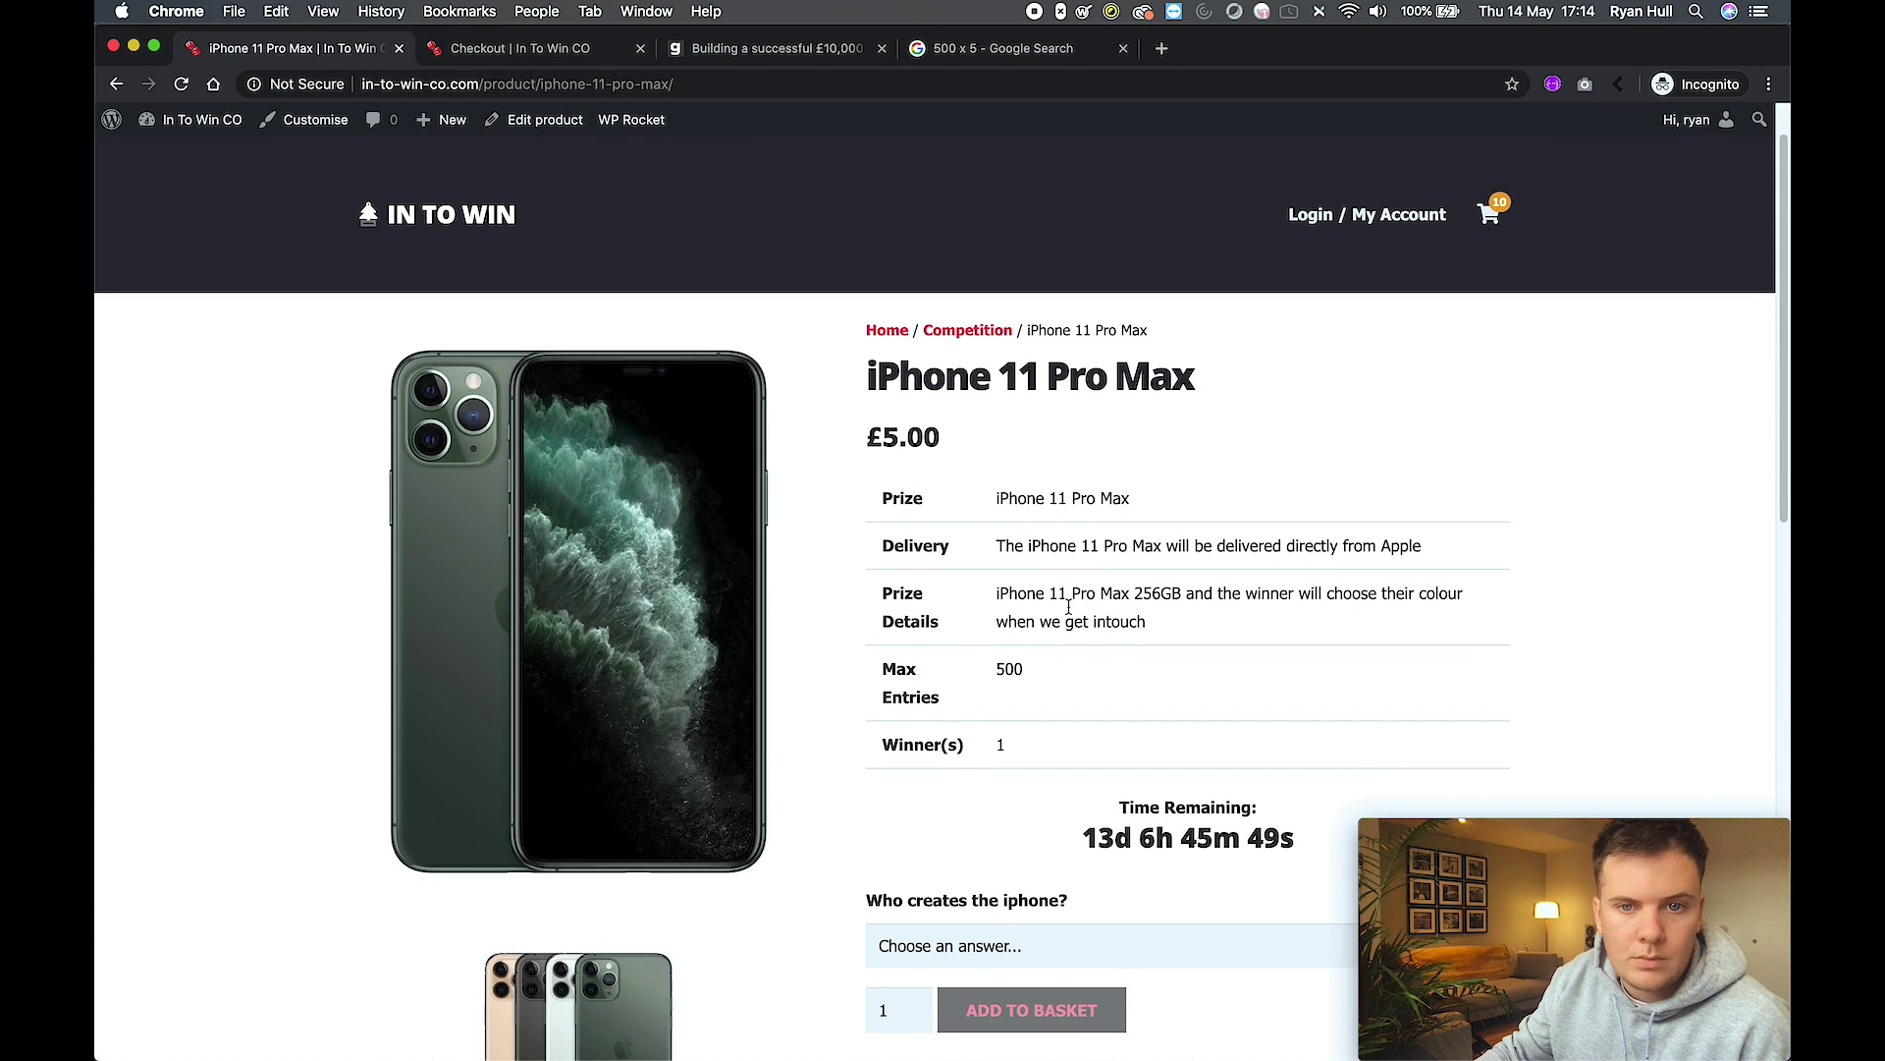
{"action": "scroll", "coordinate": [1068, 606], "scroll_direction": "down", "scroll_amount": 5}
{"action": "left_click", "coordinate": [961, 692]}
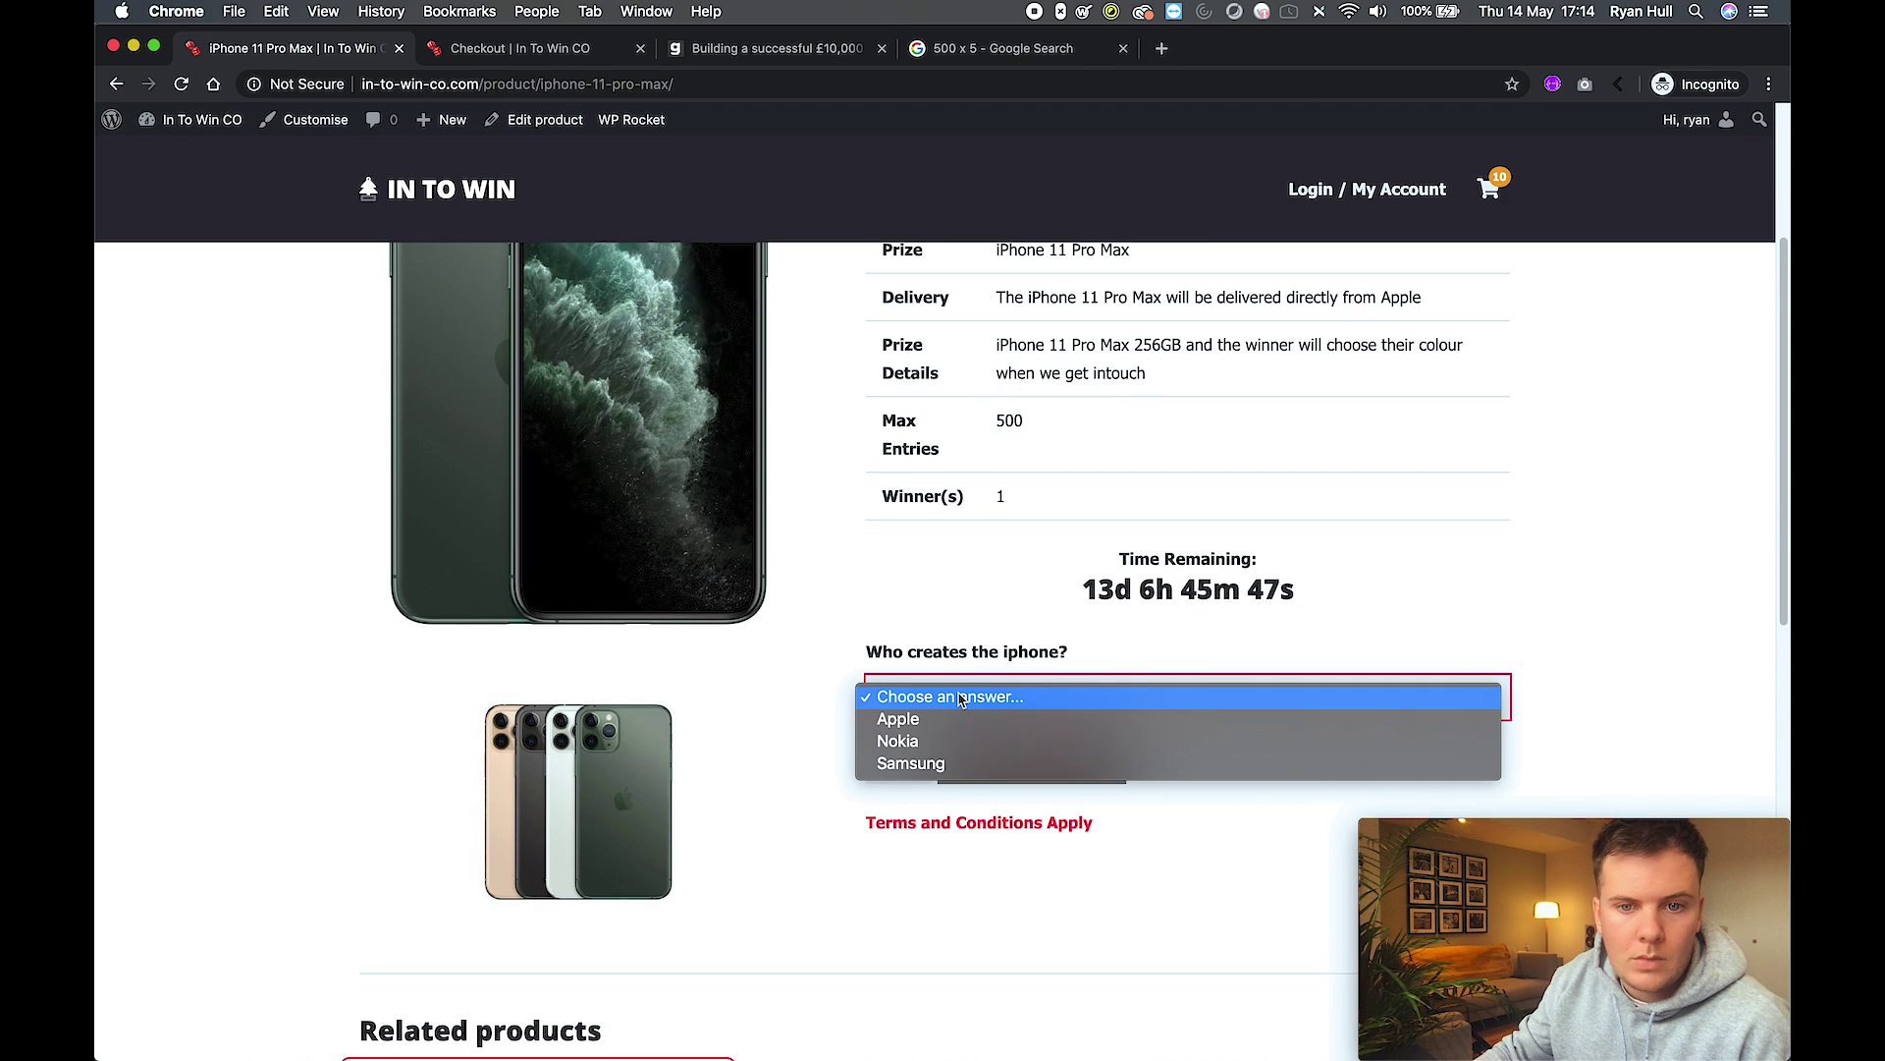
{"action": "left_click", "coordinate": [928, 719]}
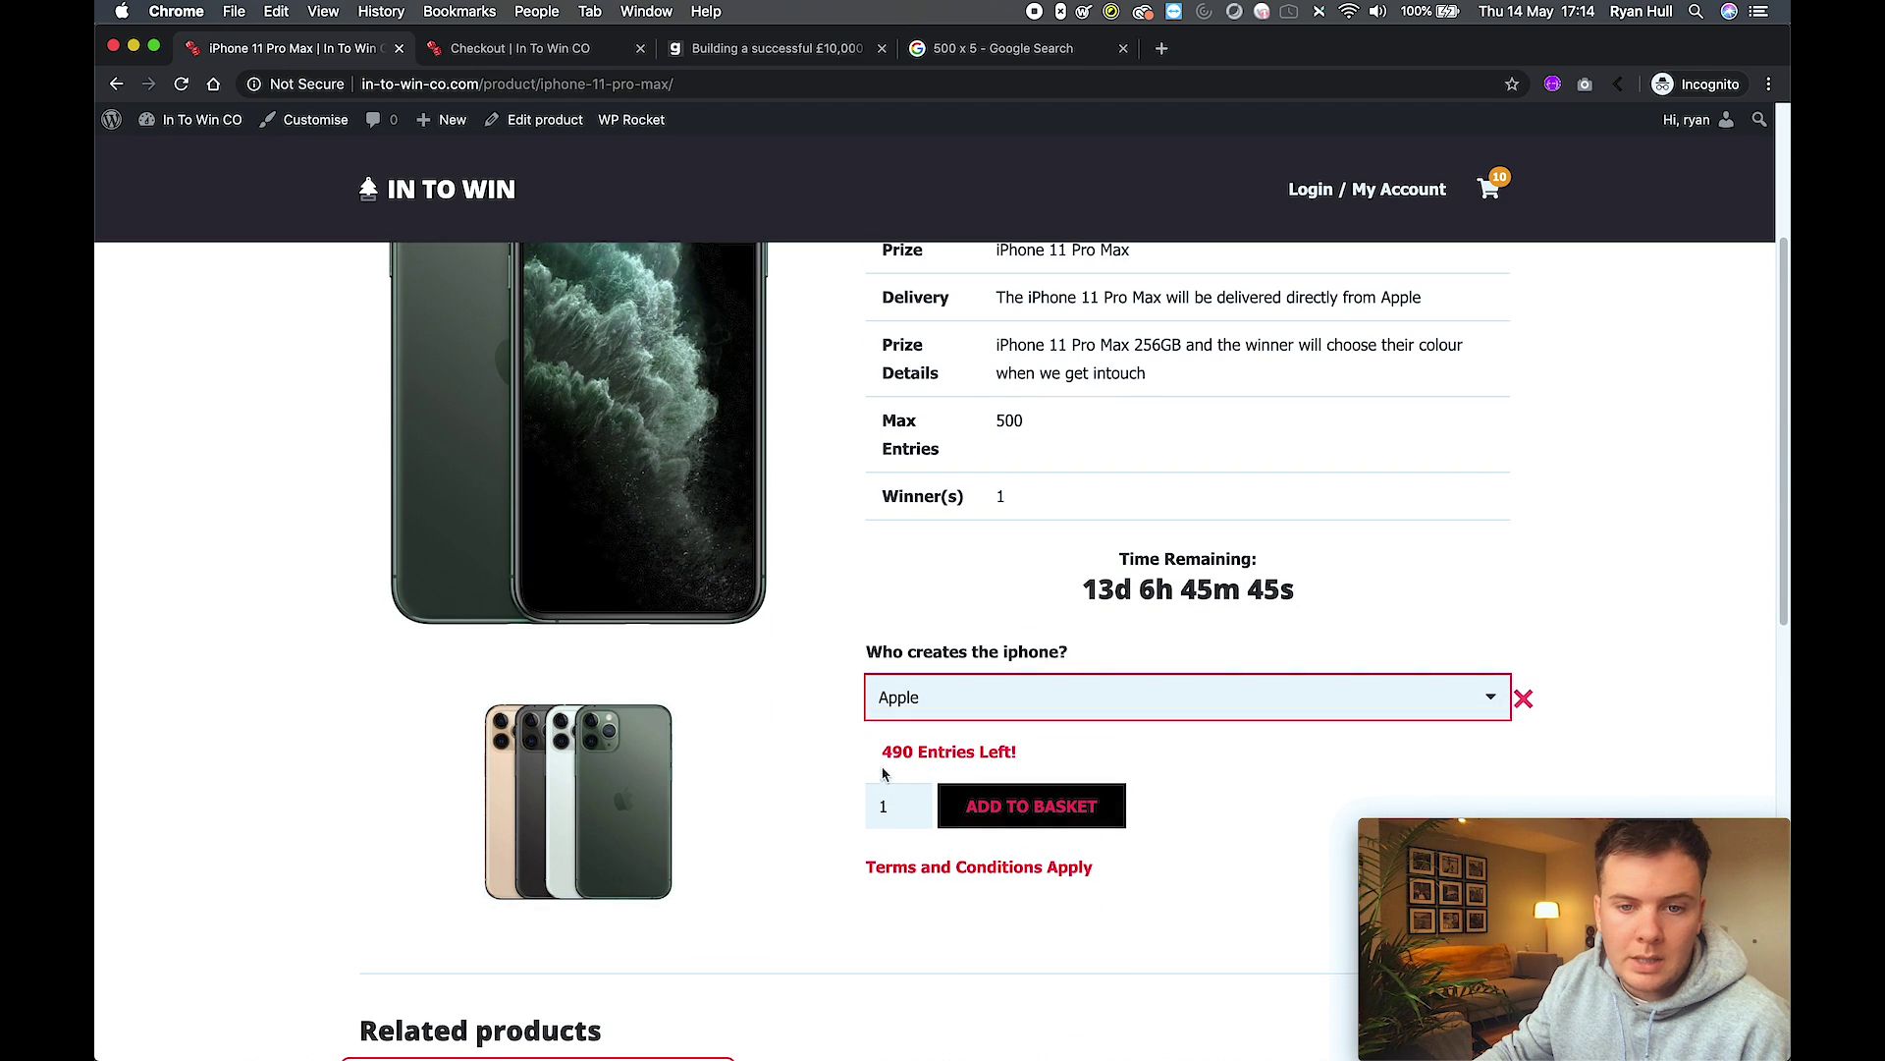
{"action": "double_click", "coordinate": [894, 752]}
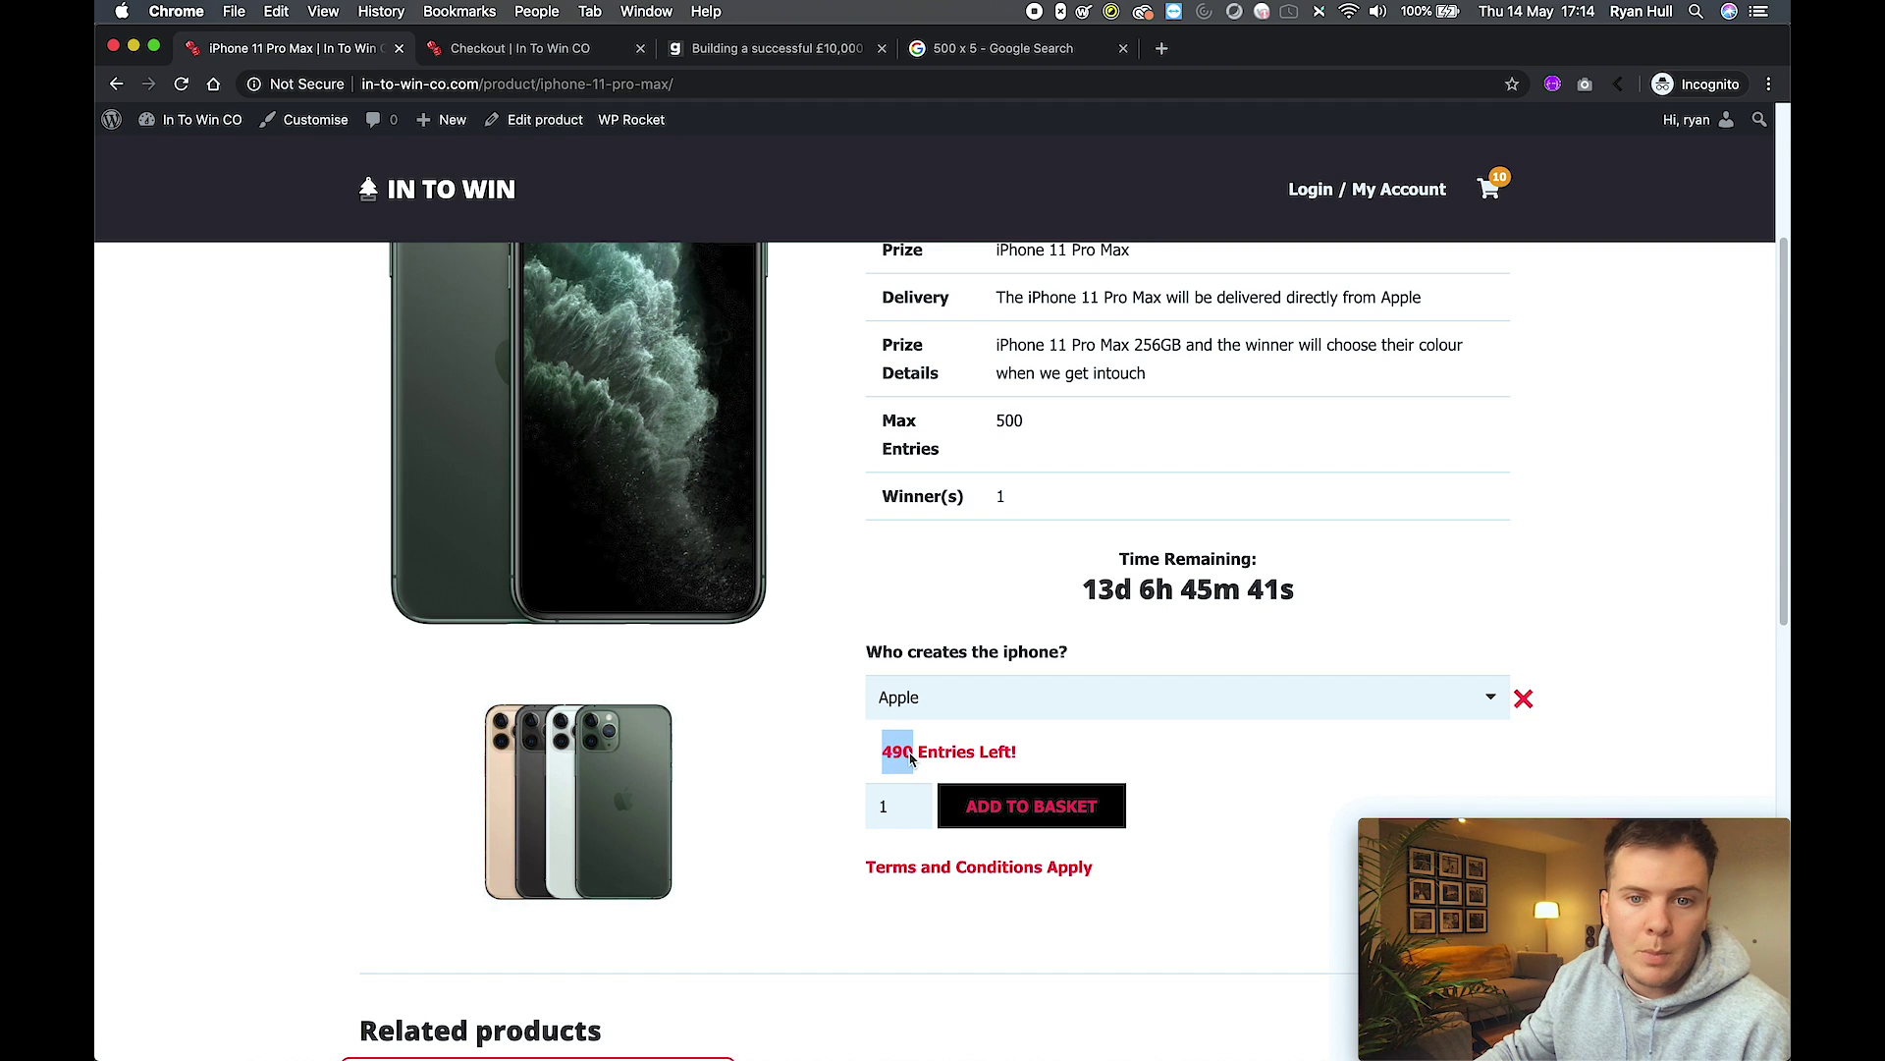
{"action": "left_click", "coordinate": [897, 802]}
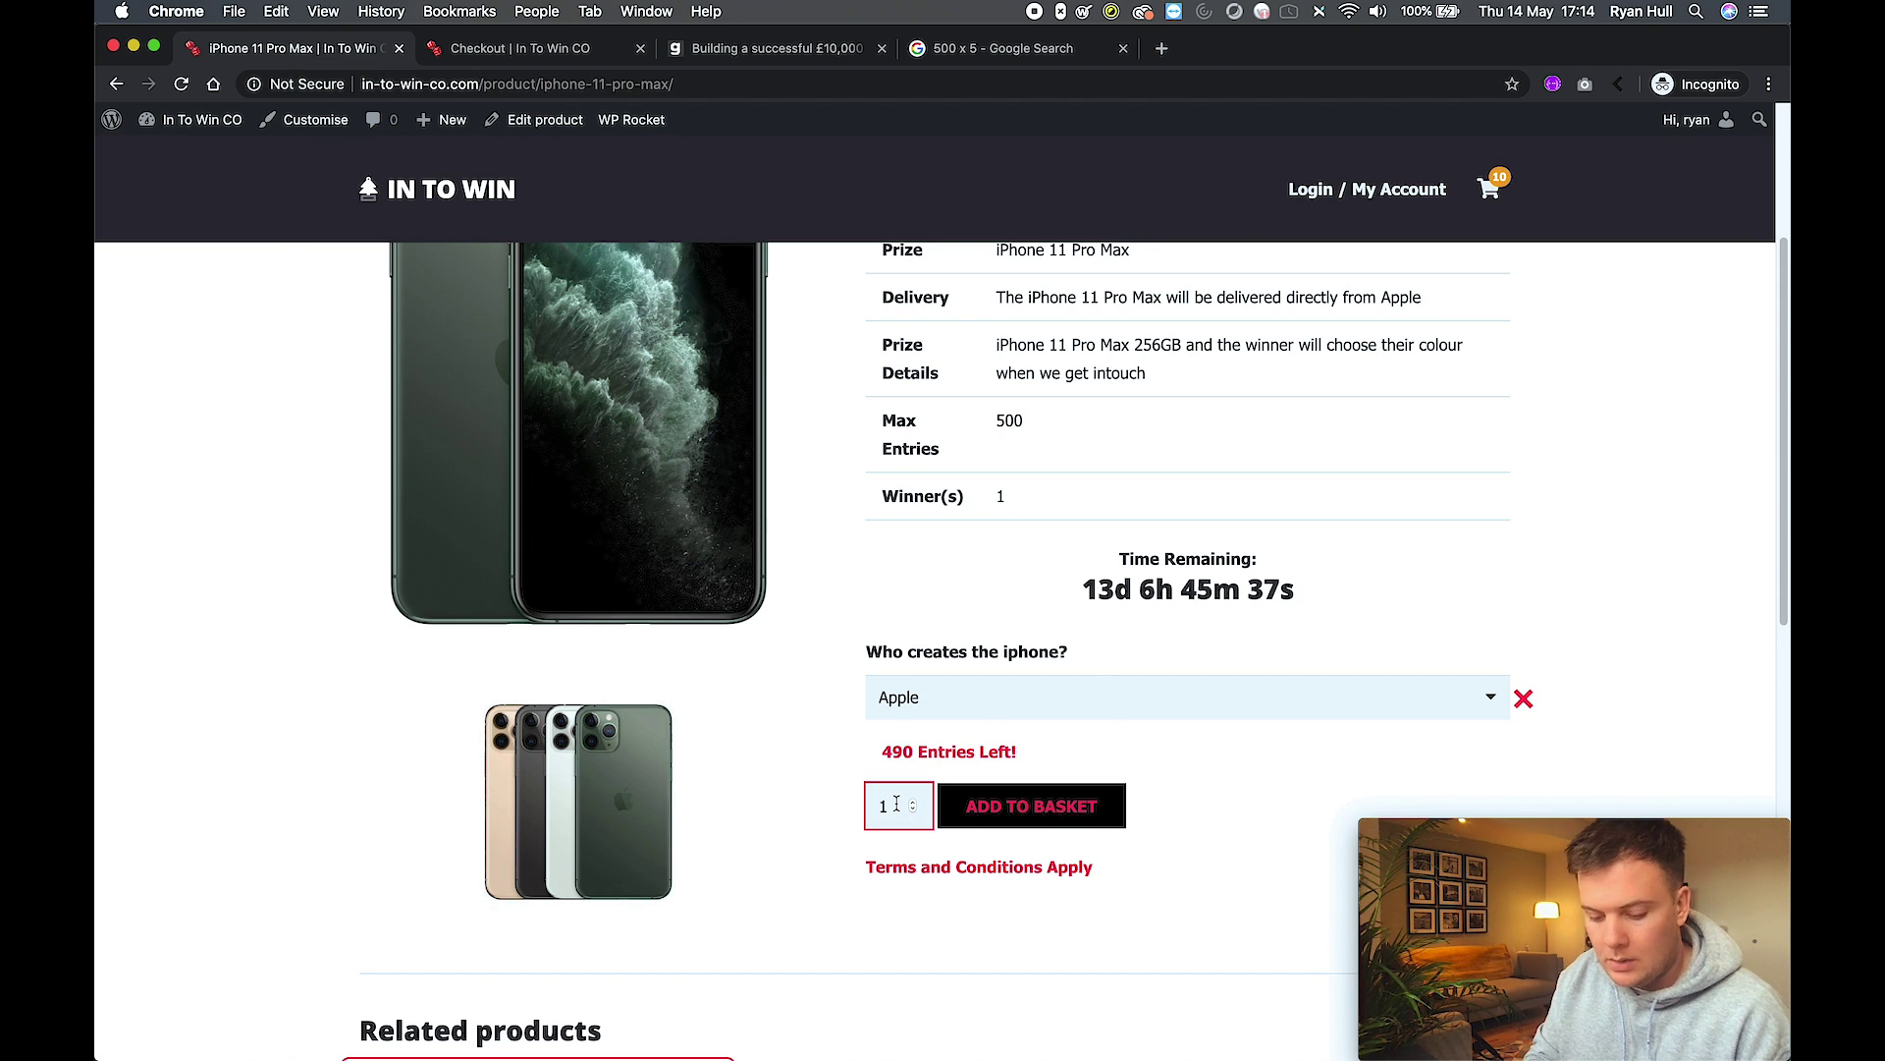
{"action": "key", "text": "BackSpace"}
{"action": "type", "text": "40"}
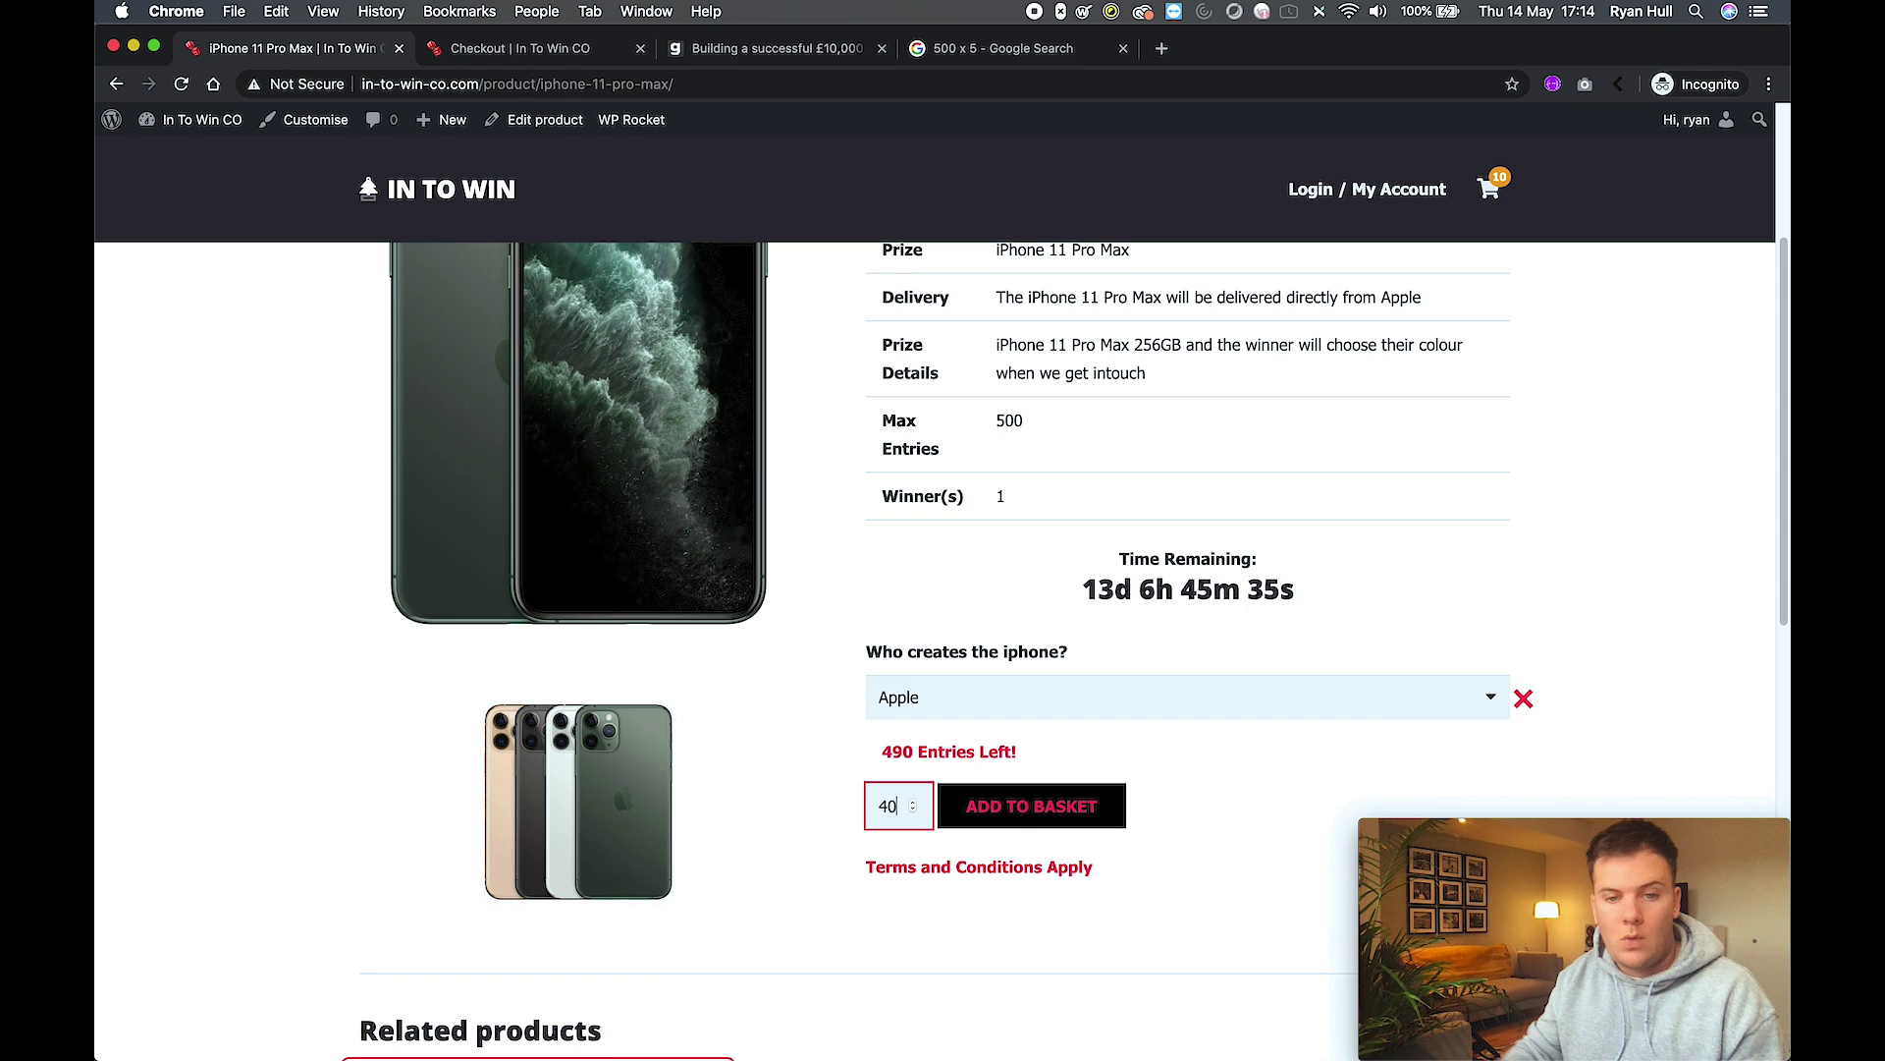
{"action": "left_click", "coordinate": [1021, 806]}
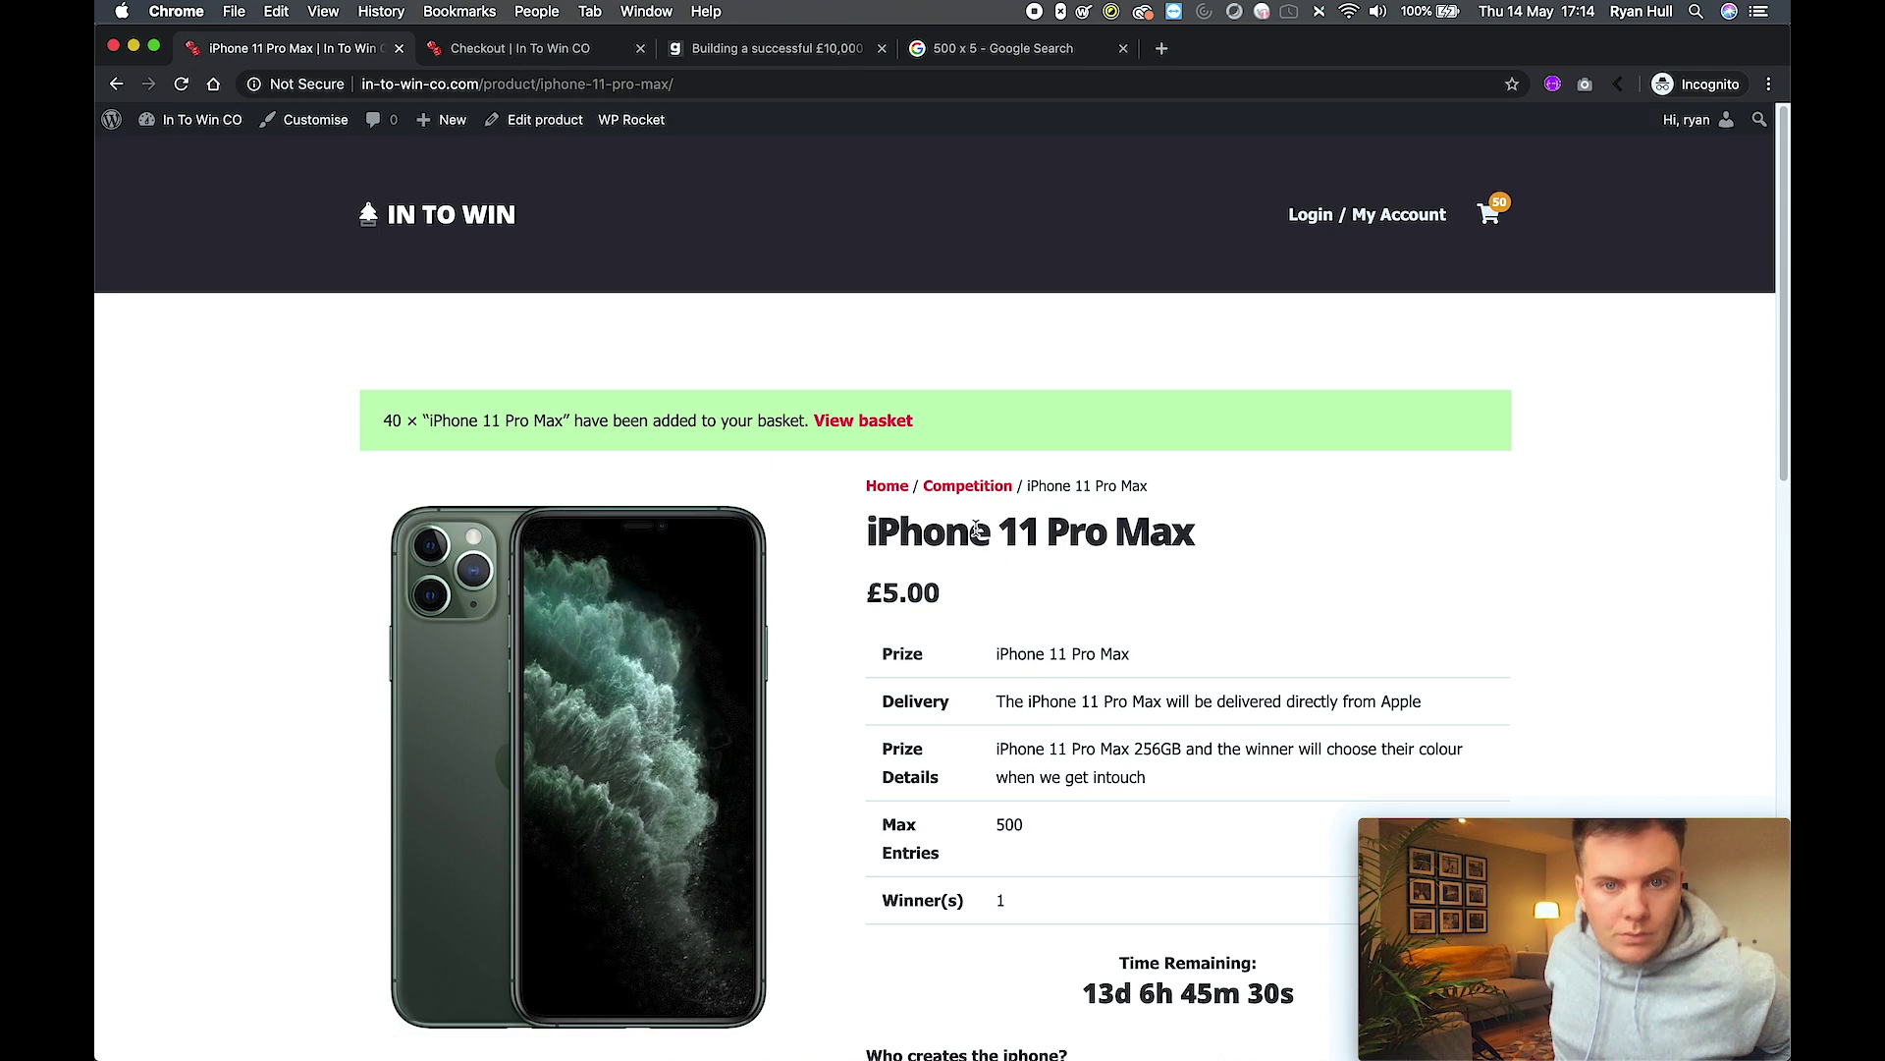
In the basket, change the Macbook Pro quantity from 10 to 20 and update the basket.
{"action": "left_click", "coordinate": [863, 420]}
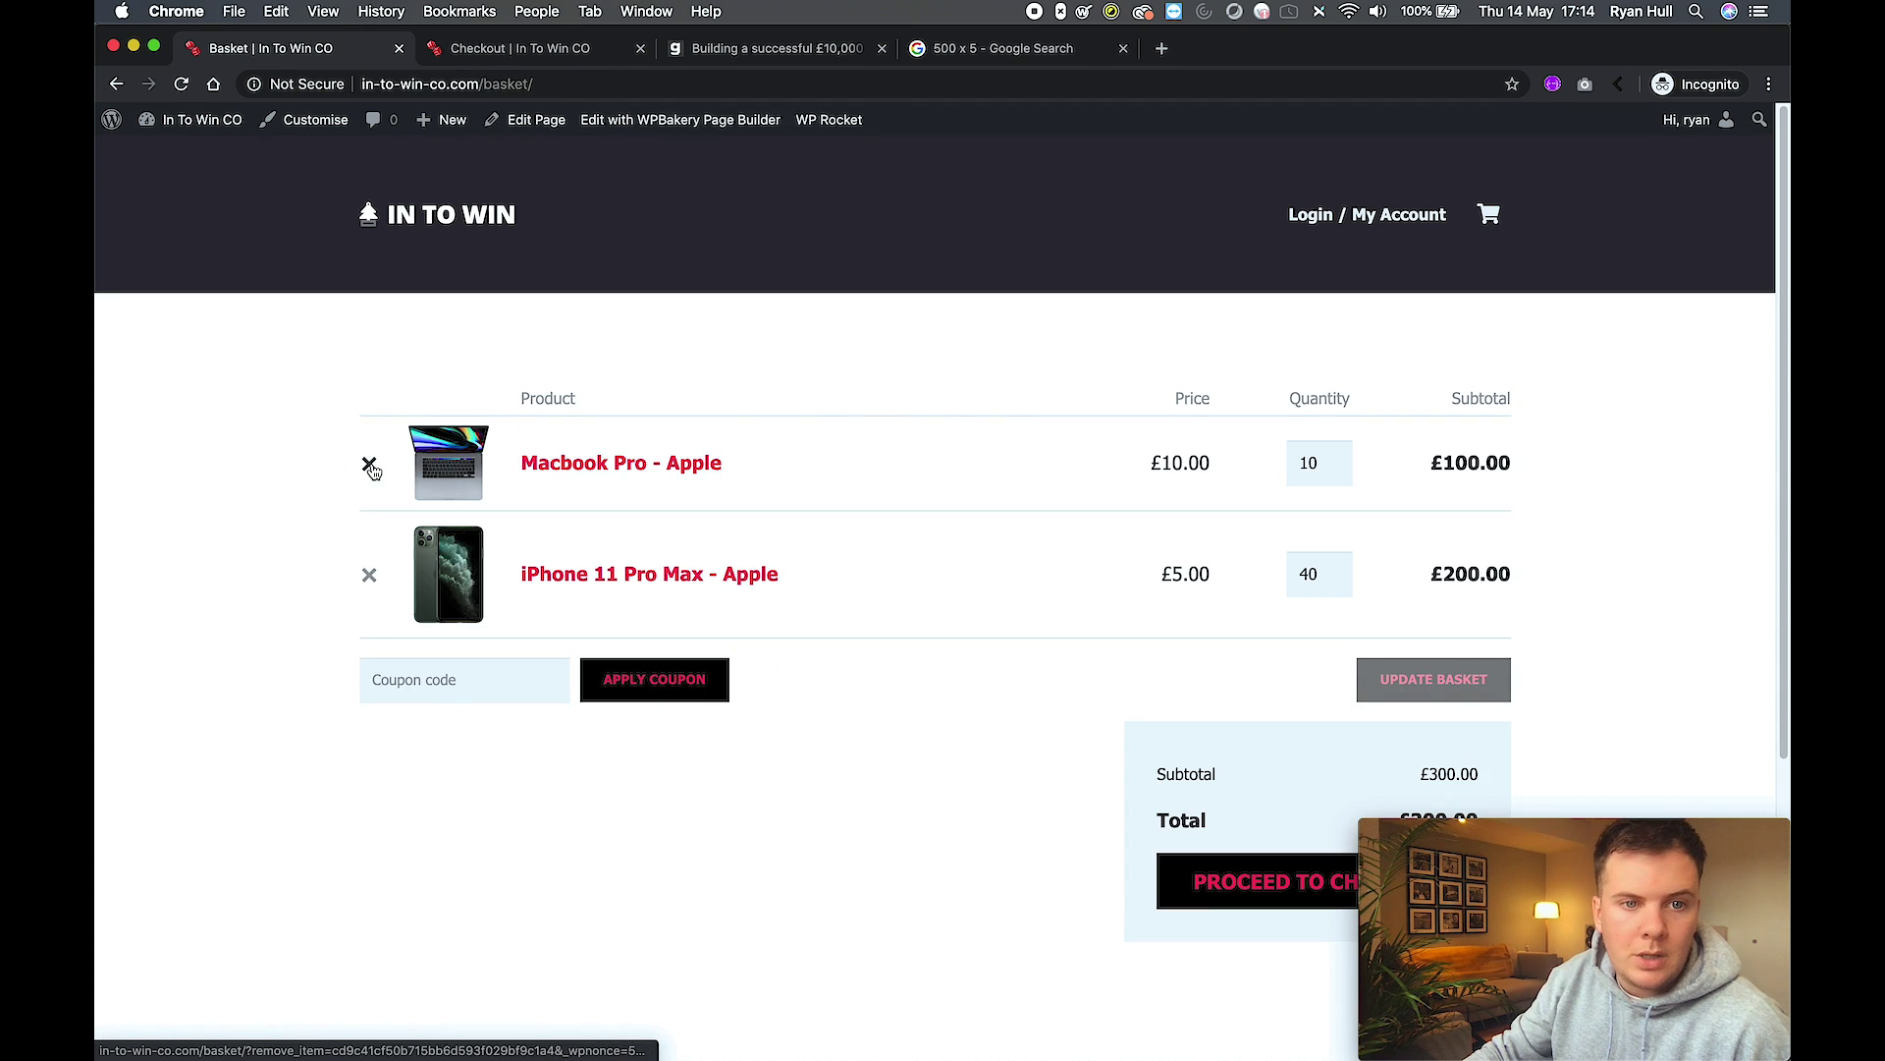
{"action": "left_click", "coordinate": [1316, 463]}
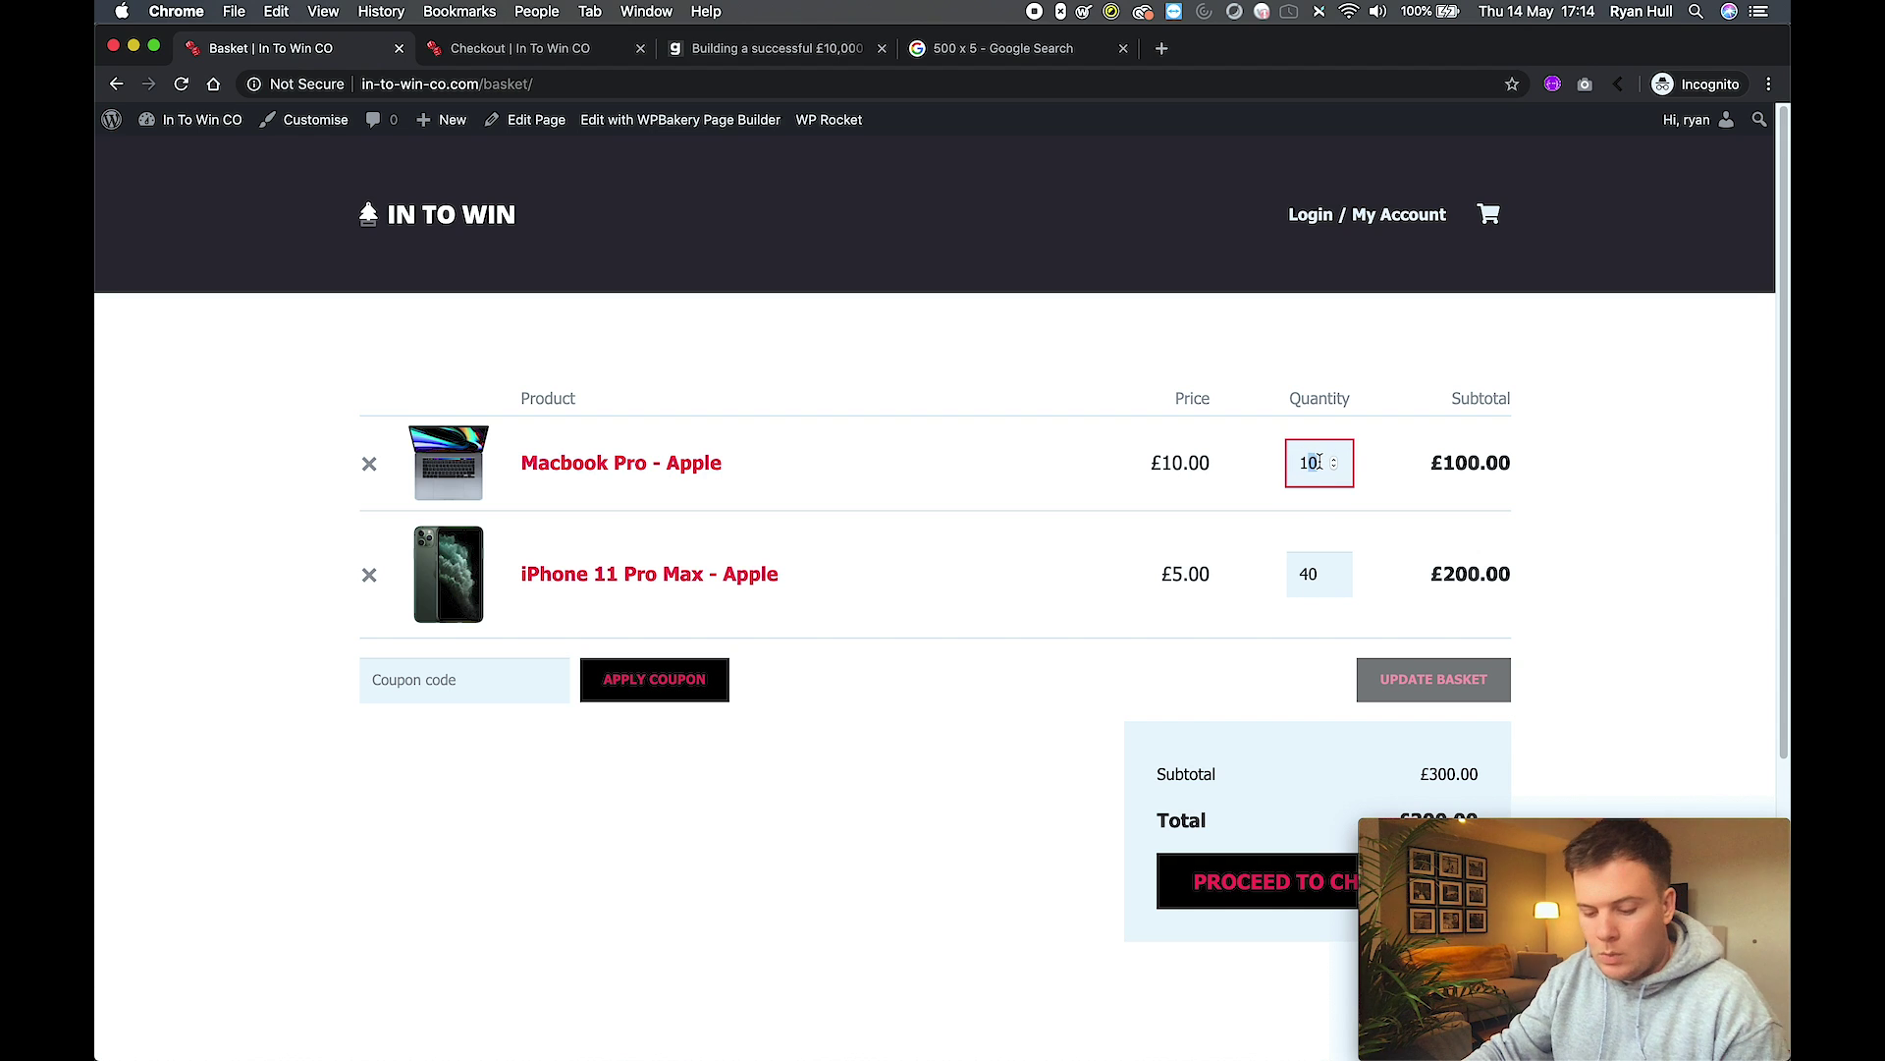
{"action": "key", "text": "BackSpace"}
{"action": "key", "text": "BackSpace"}
{"action": "type", "text": "20"}
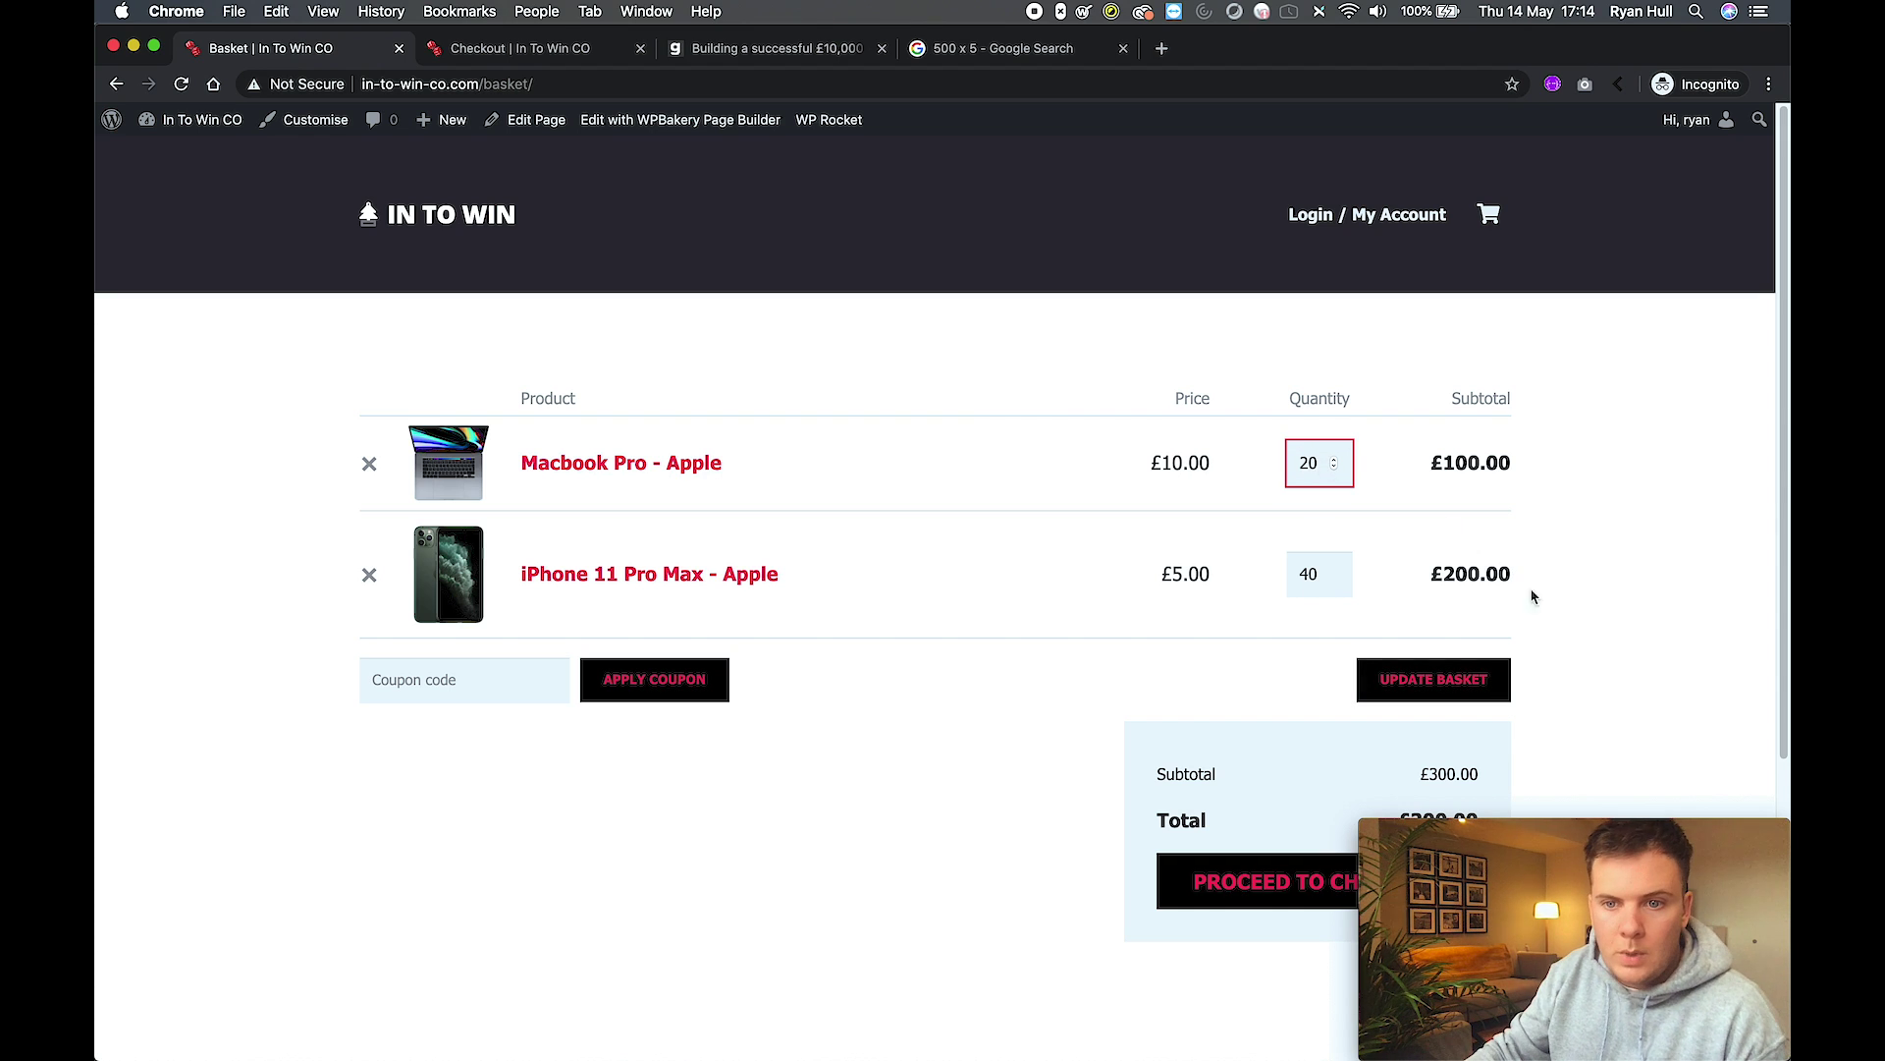
{"action": "left_click", "coordinate": [1444, 679]}
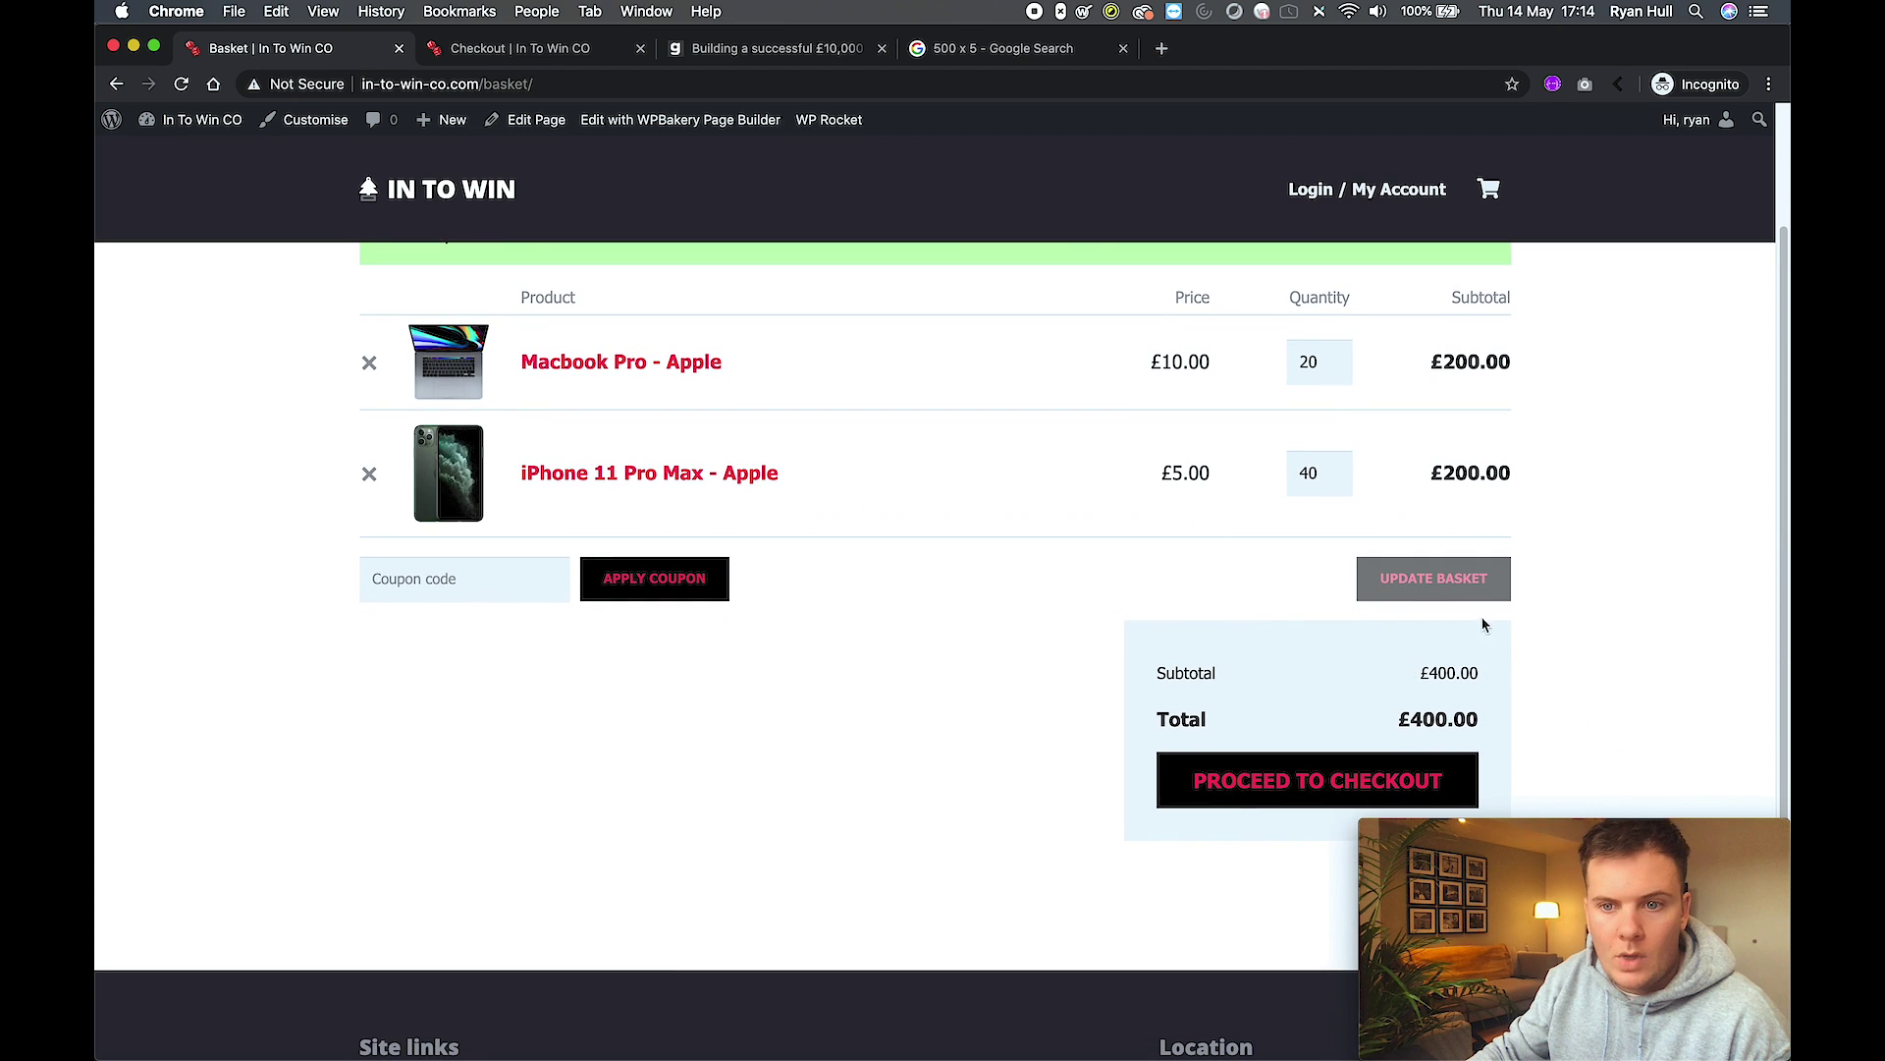
At checkout, open and close the 30FOR30 coupon form, then place the £400 order.
{"action": "left_click", "coordinate": [1286, 786]}
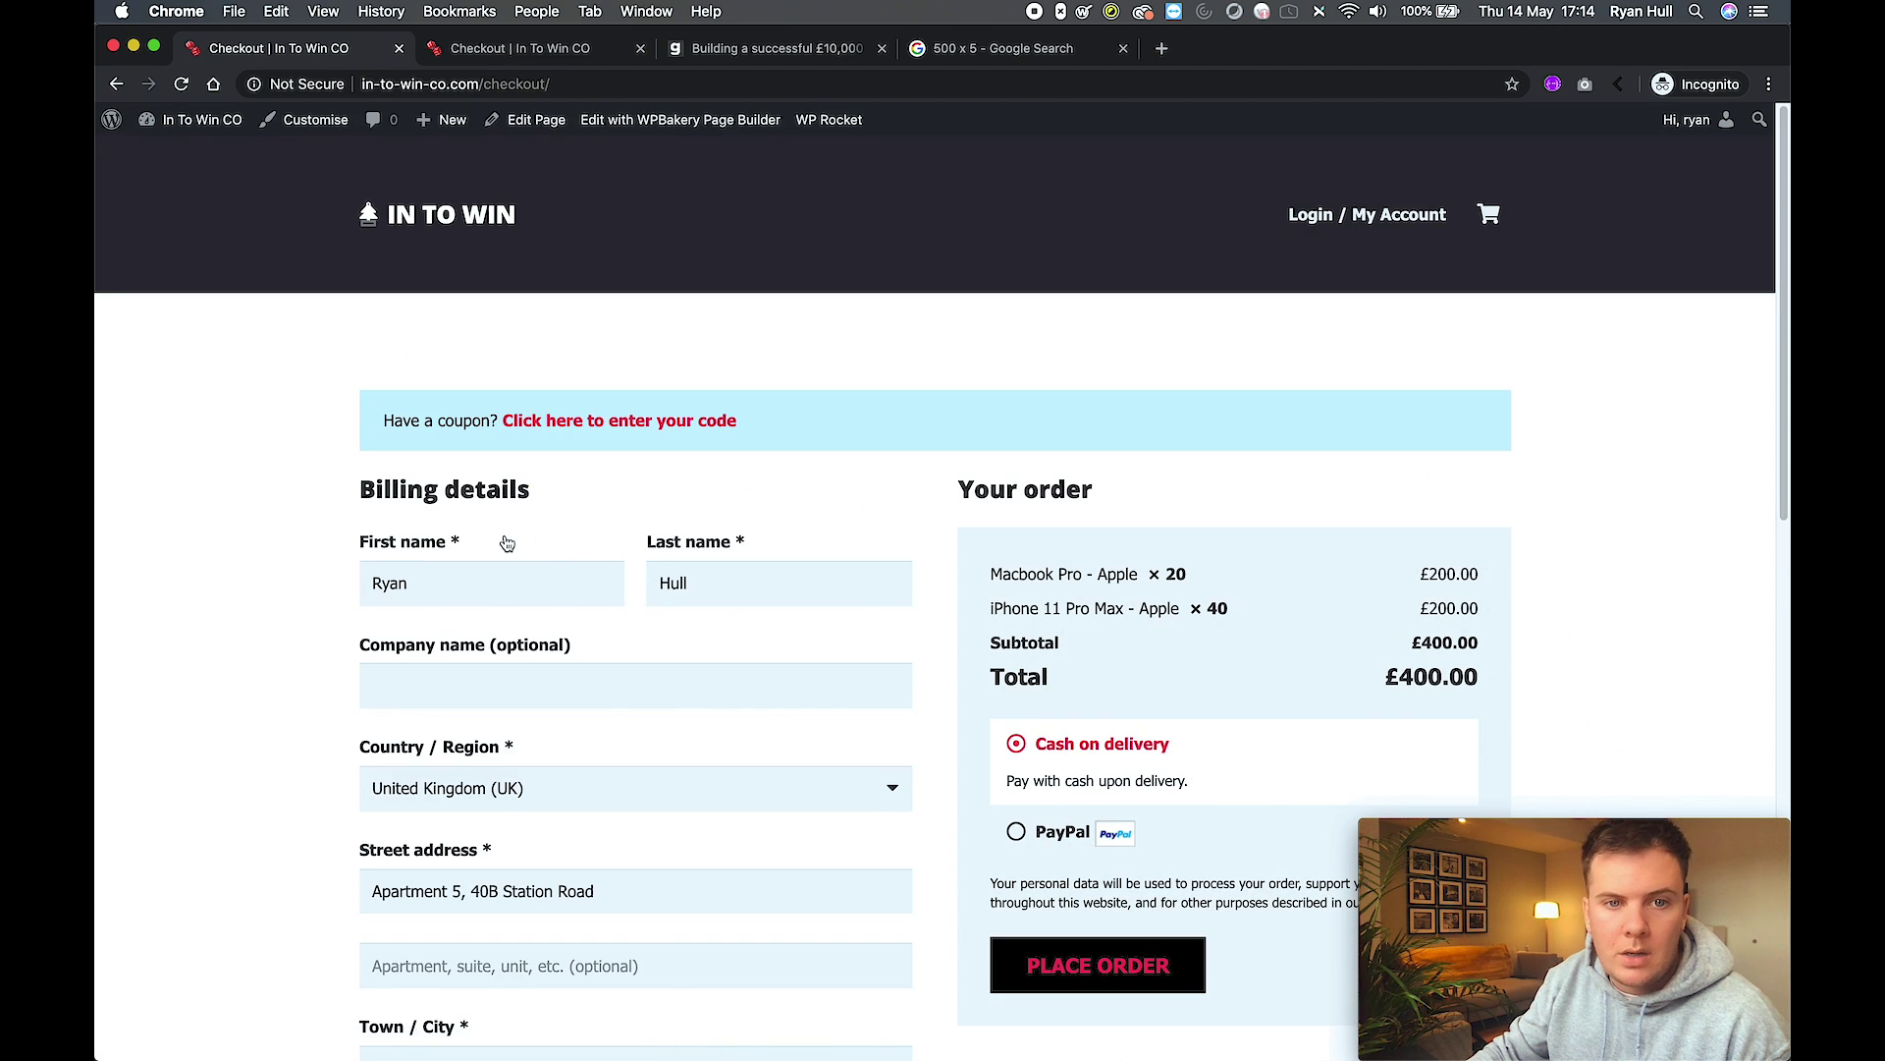
{"action": "left_click", "coordinate": [571, 424]}
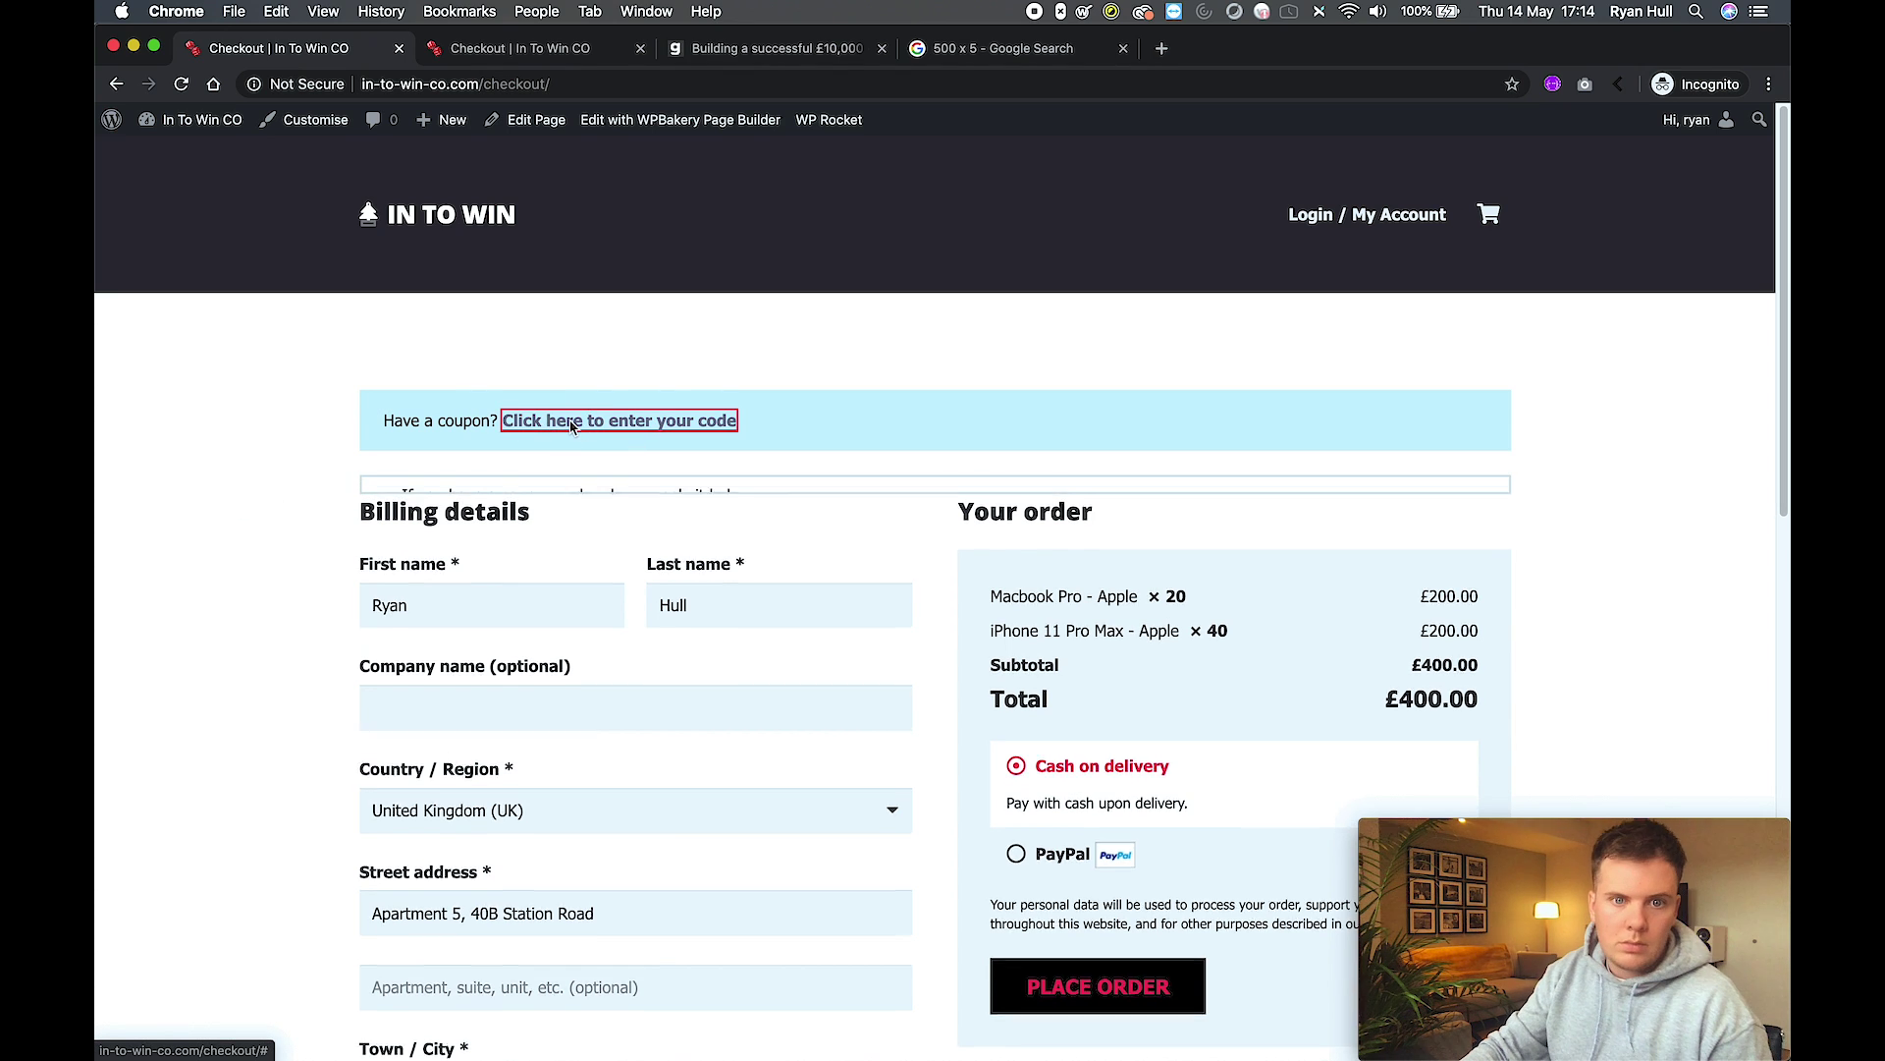
{"action": "left_click", "coordinate": [574, 590]}
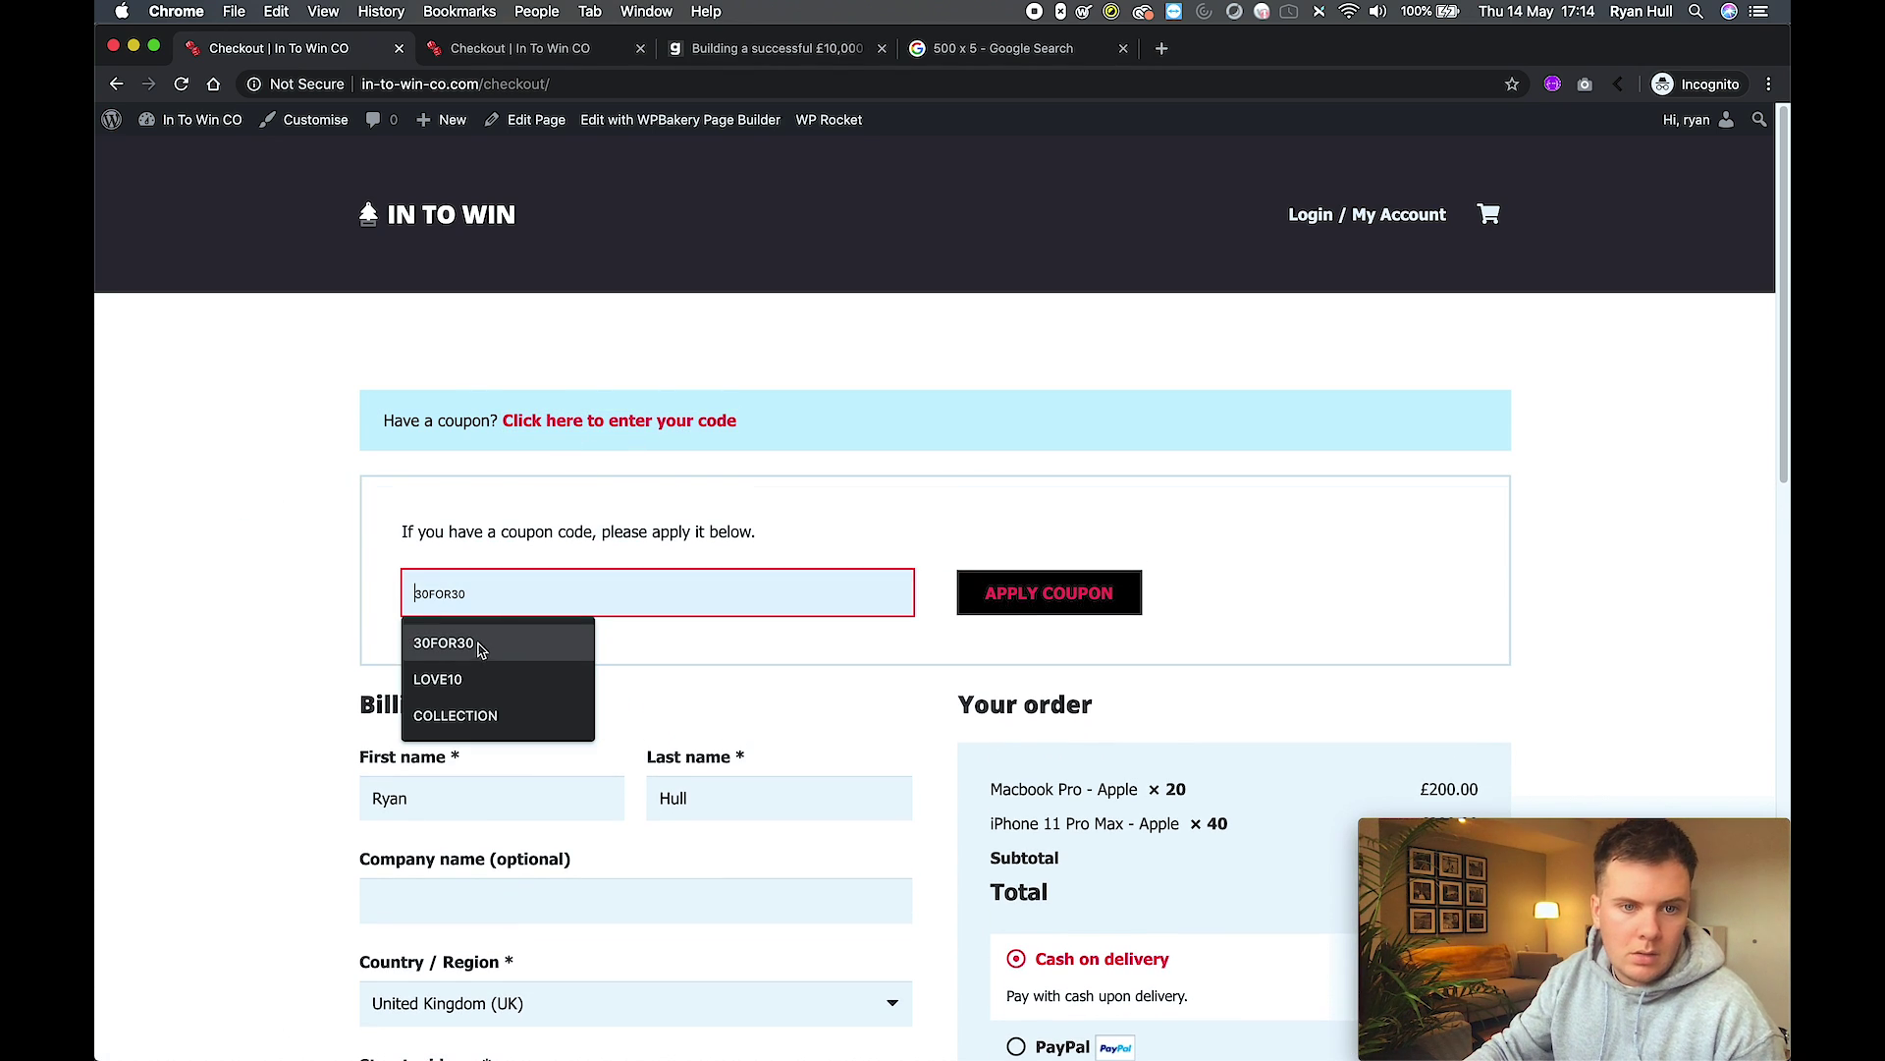
{"action": "left_click", "coordinate": [445, 644]}
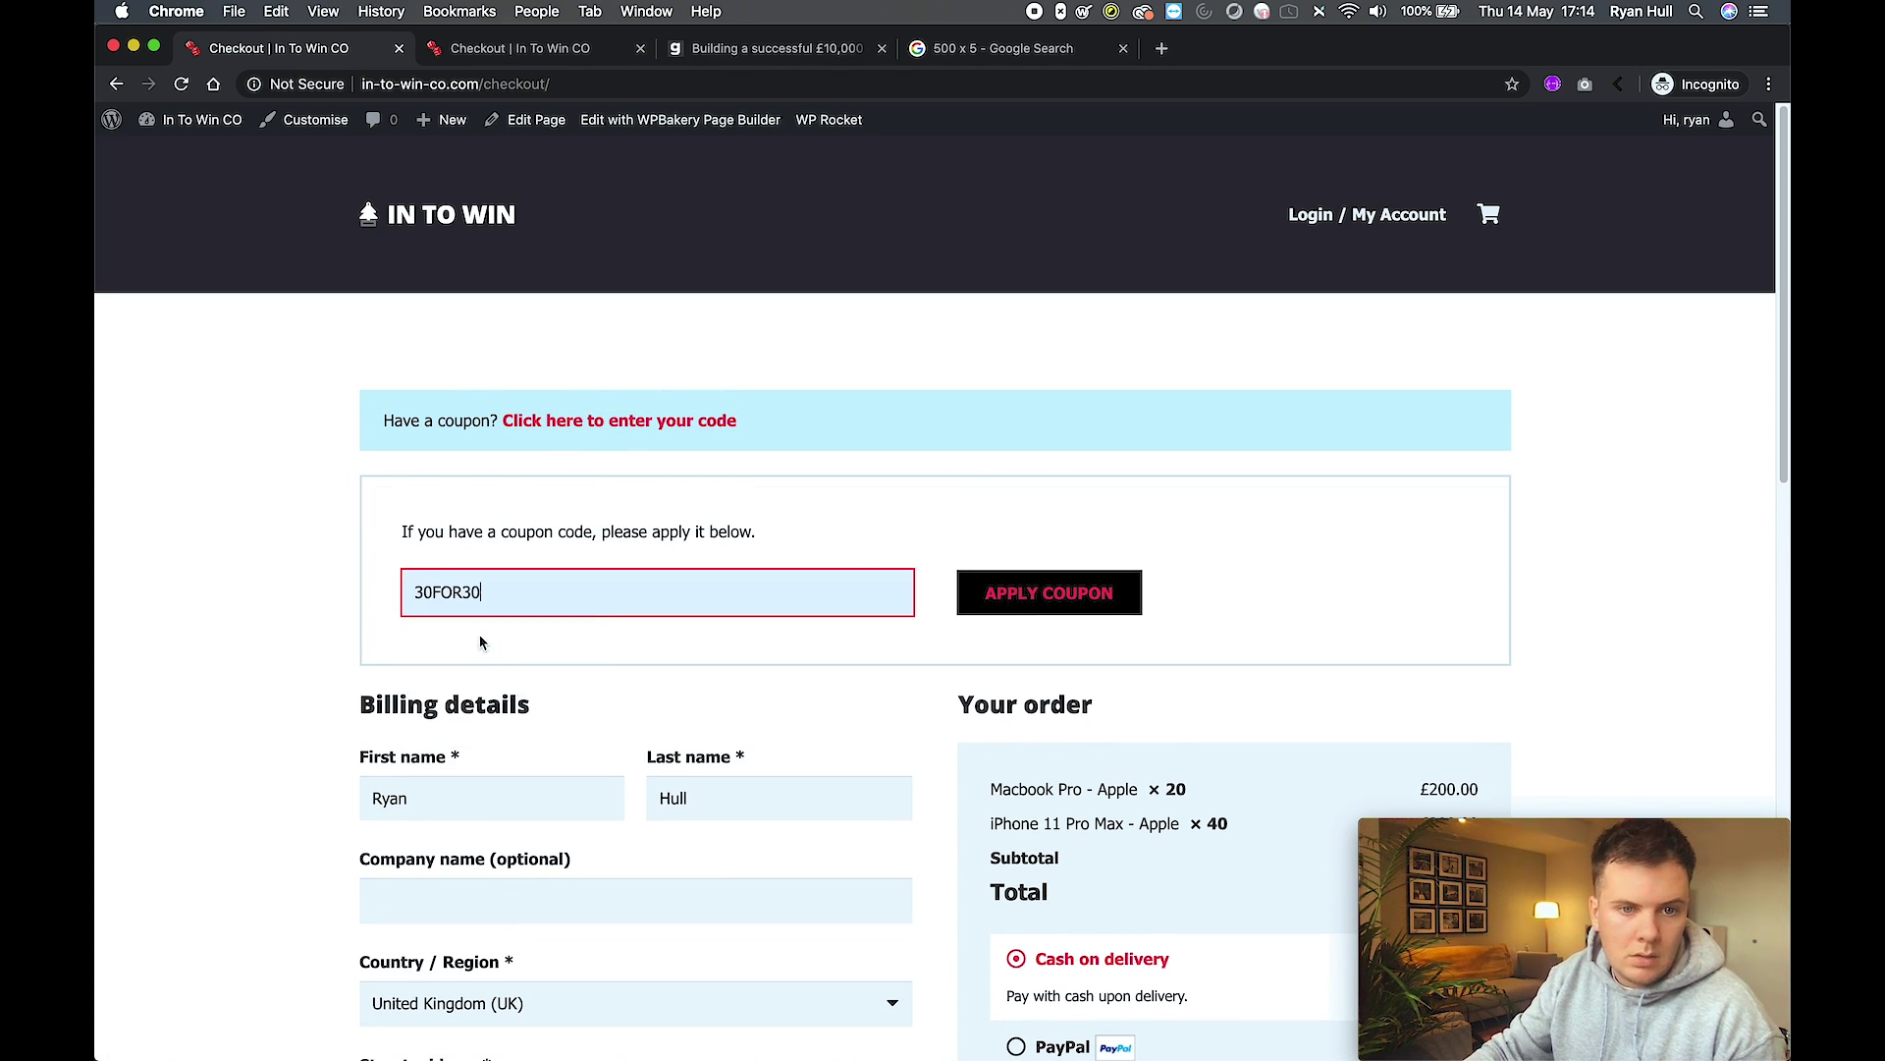
{"action": "left_click", "coordinate": [620, 423]}
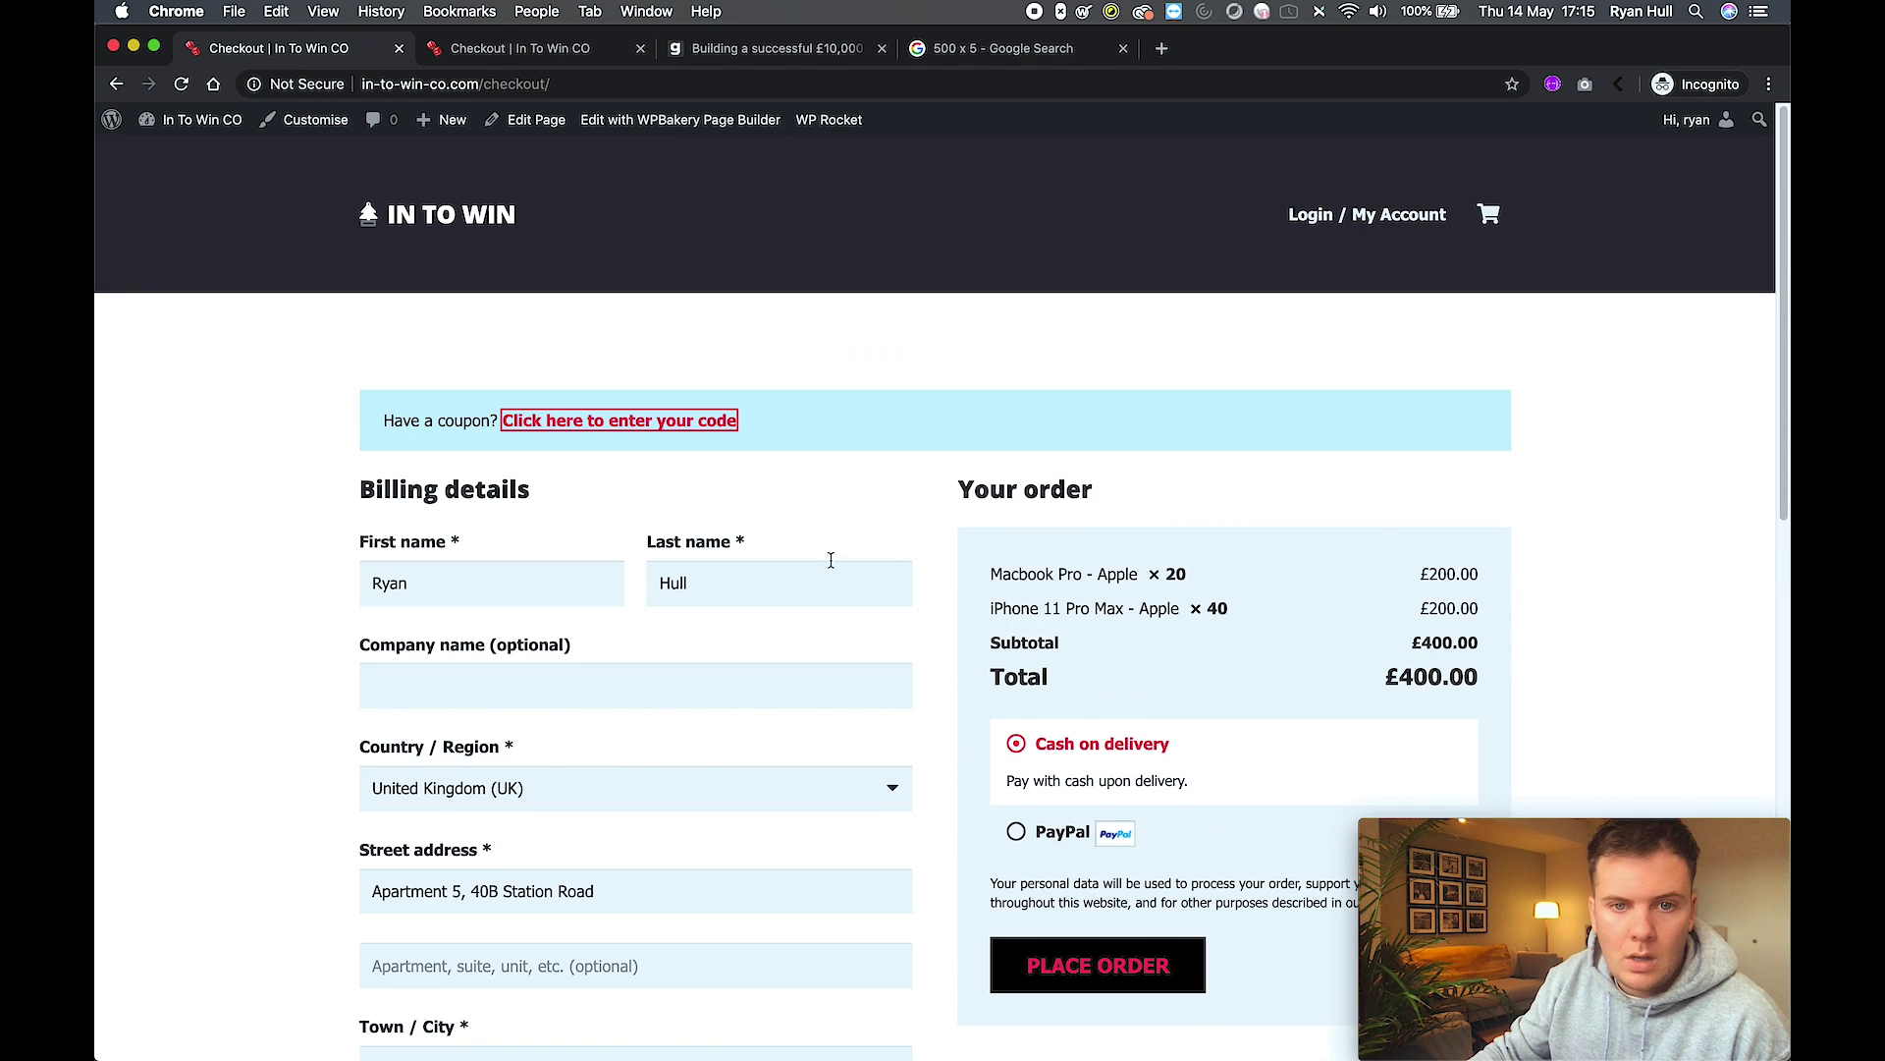
{"action": "scroll", "coordinate": [1145, 590], "scroll_direction": "down", "scroll_amount": 3}
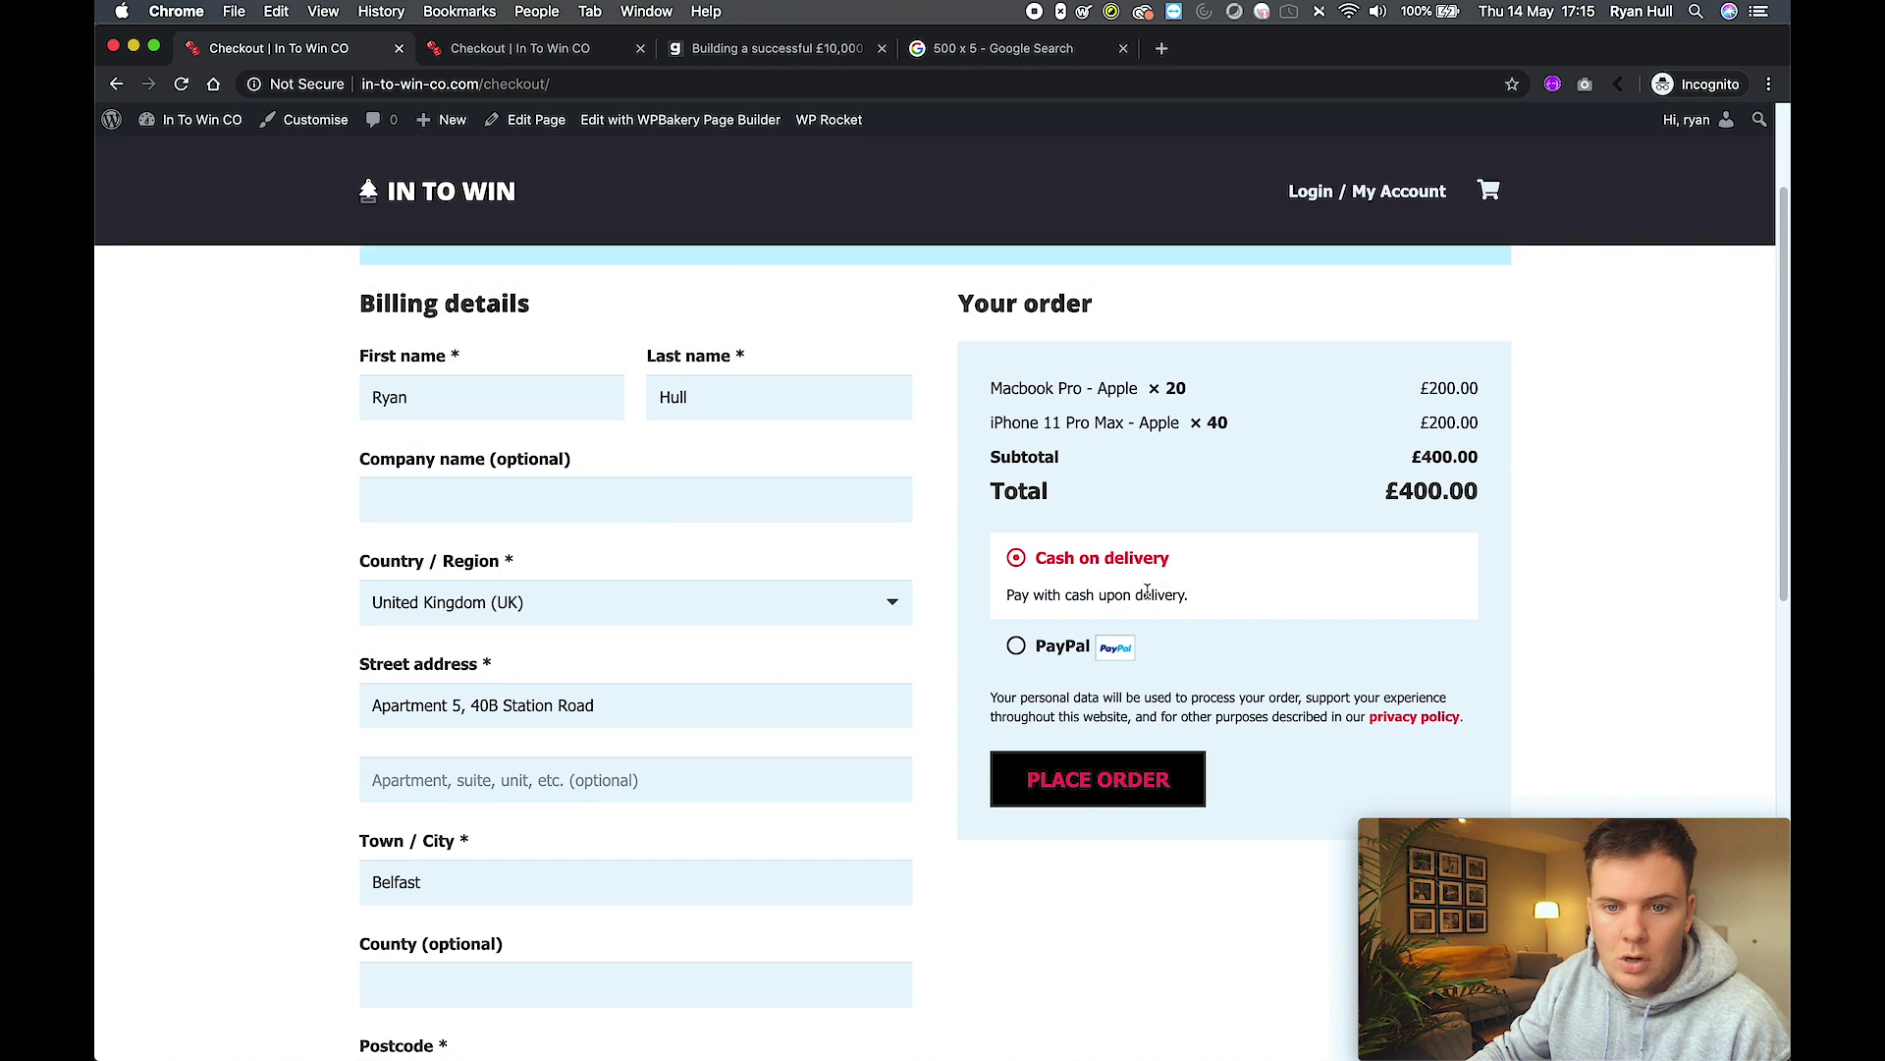
{"action": "left_click", "coordinate": [1097, 778]}
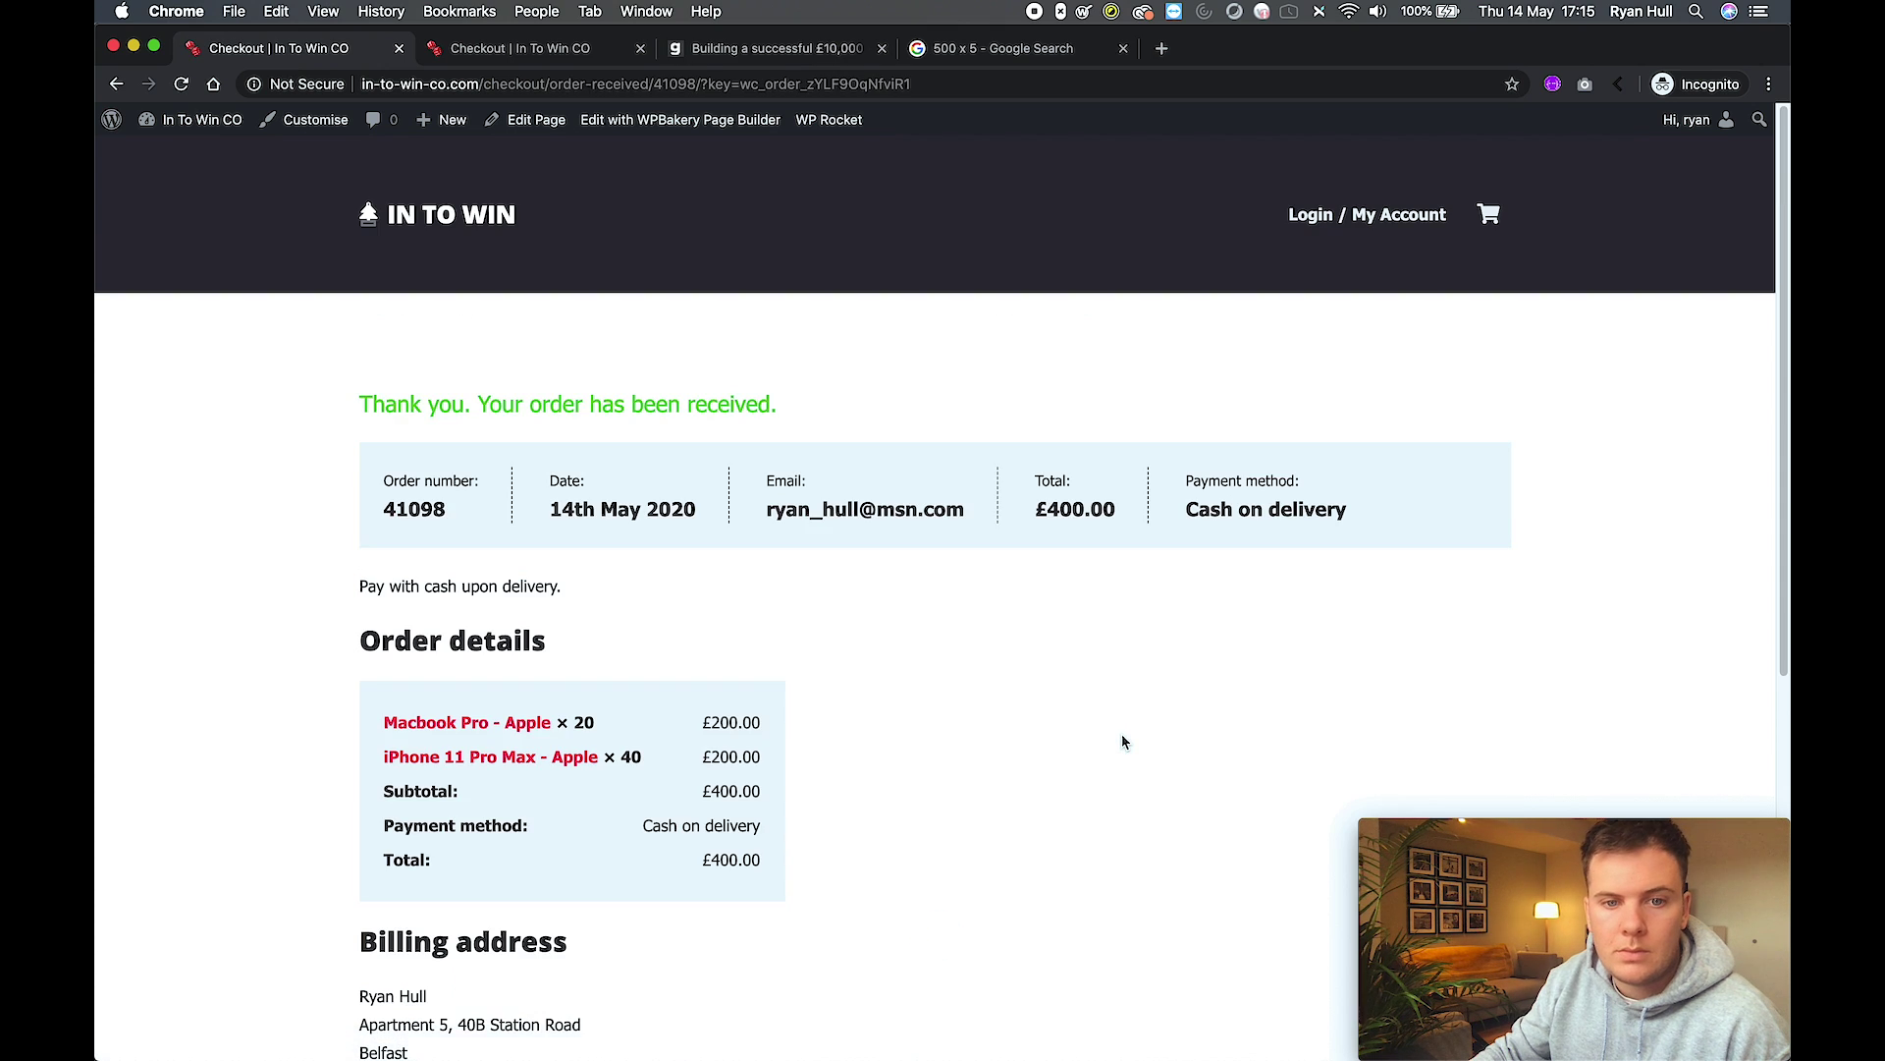
{"action": "scroll", "coordinate": [1097, 732], "scroll_direction": "down", "scroll_amount": 1}
{"action": "scroll", "coordinate": [1072, 725], "scroll_direction": "down", "scroll_amount": 5}
{"action": "scroll", "coordinate": [1071, 724], "scroll_direction": "up", "scroll_amount": 3}
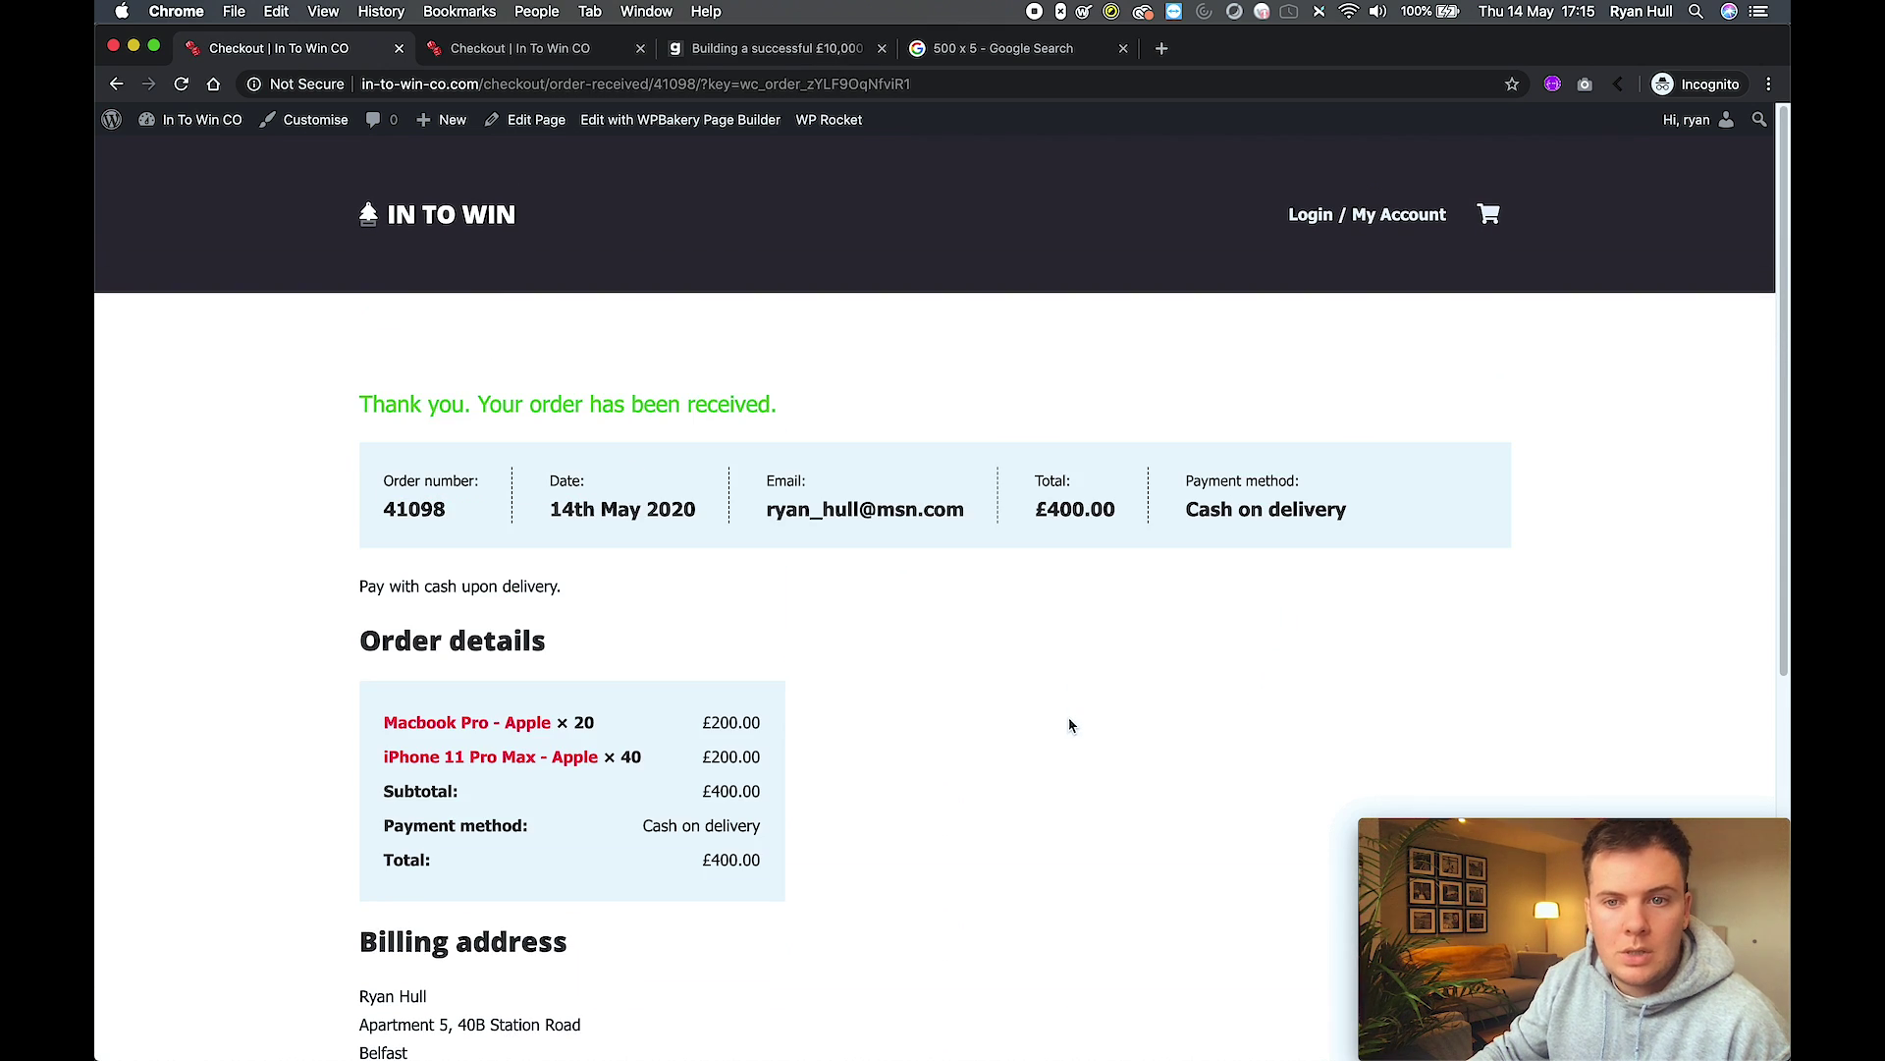